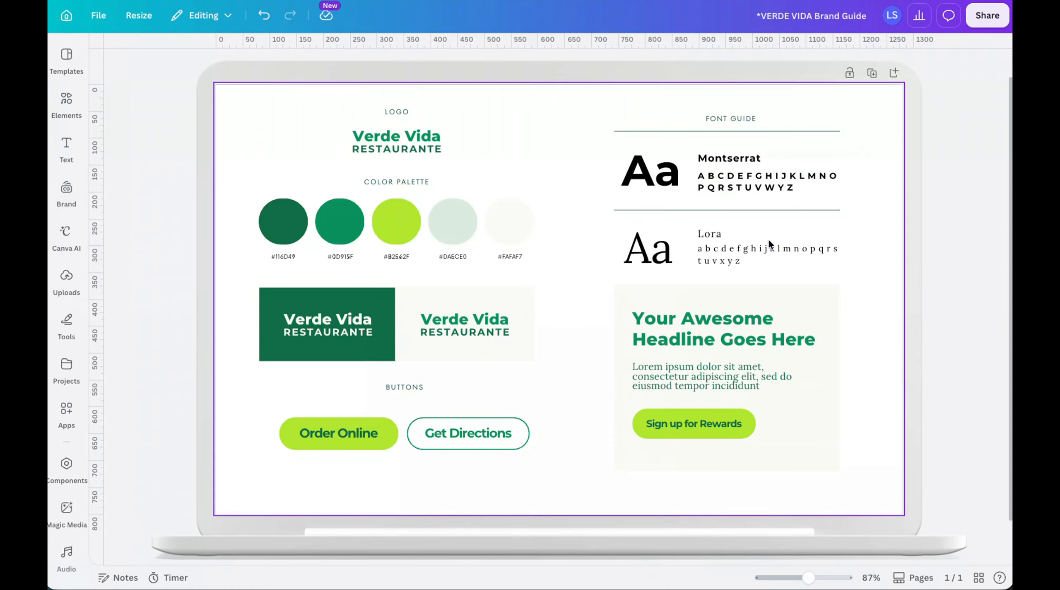
left_click(763, 187)
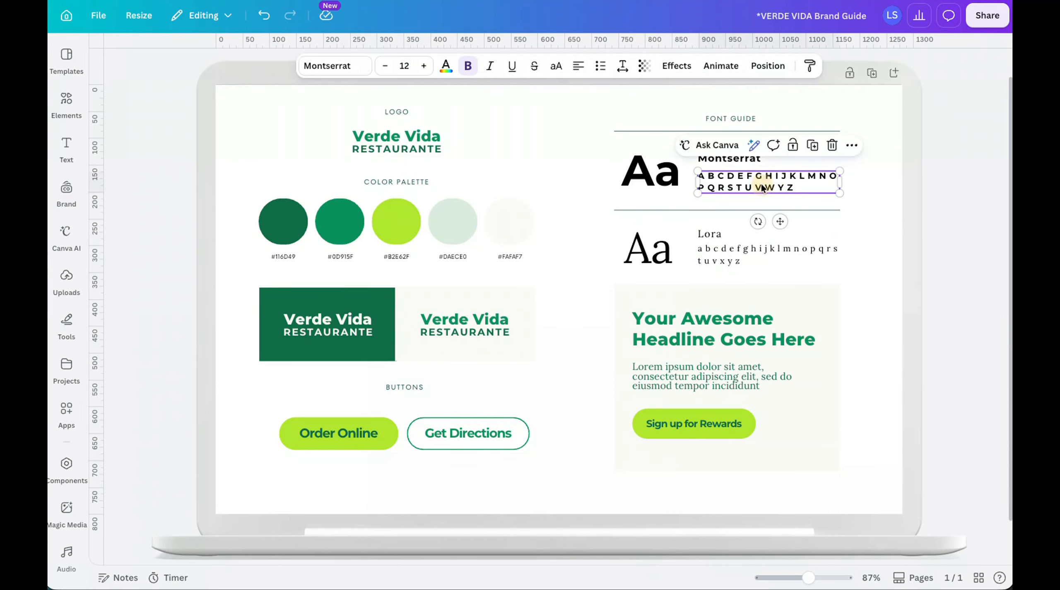
left_click(922, 240)
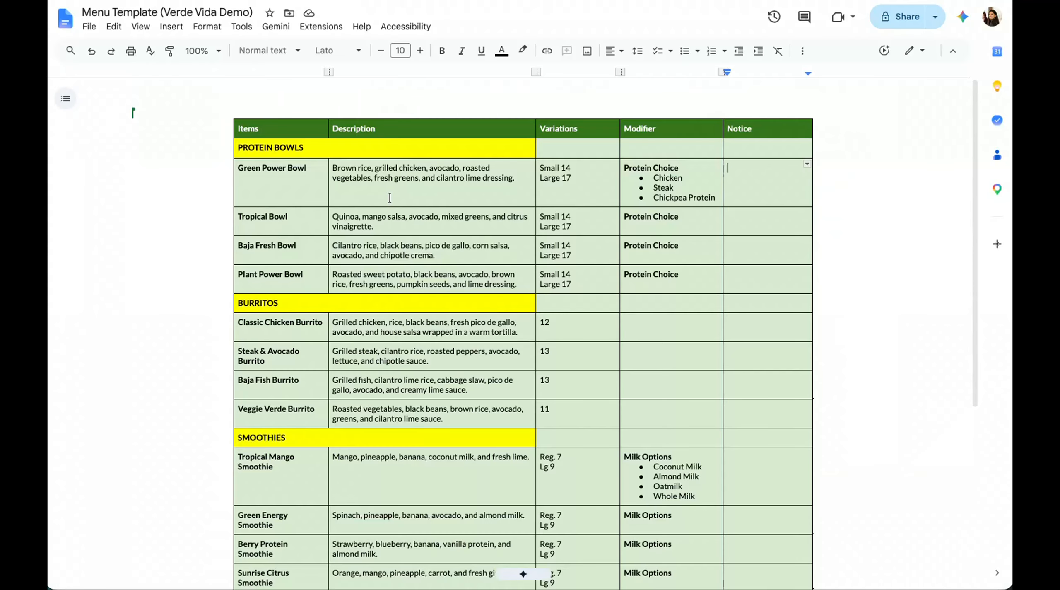
key("shift+Tab")
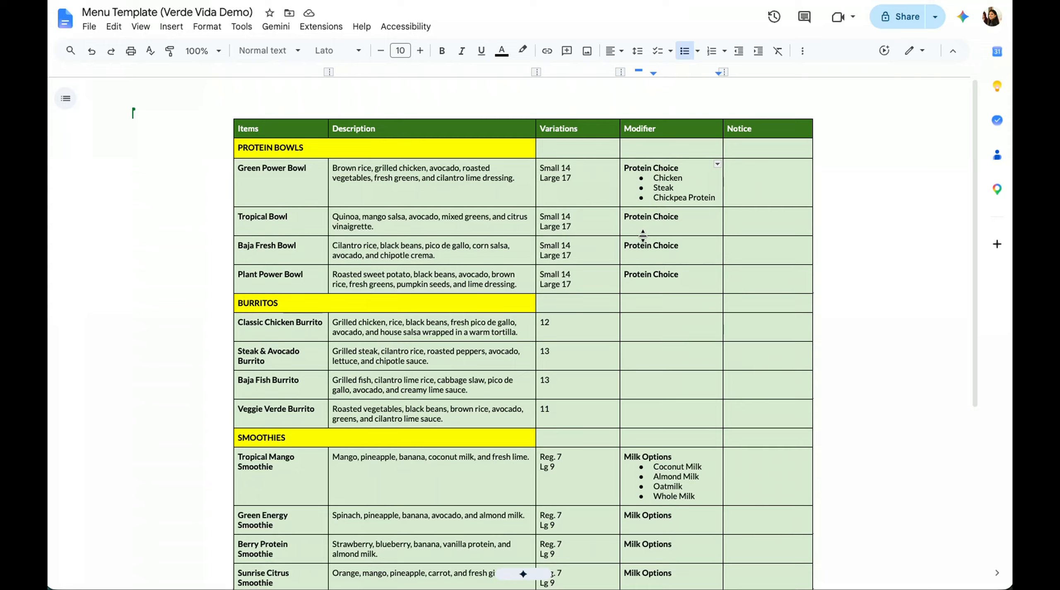
left_click(762, 176)
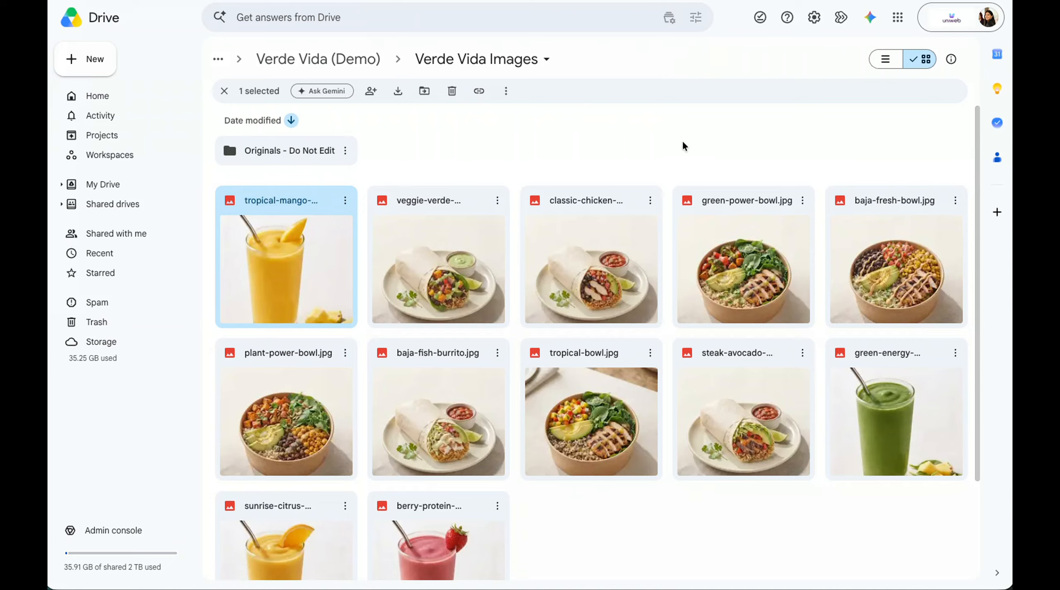
Step: Check the full file name of the tropical mango image in the Verde Vida Images folder on Google Drive
left_click(345, 201)
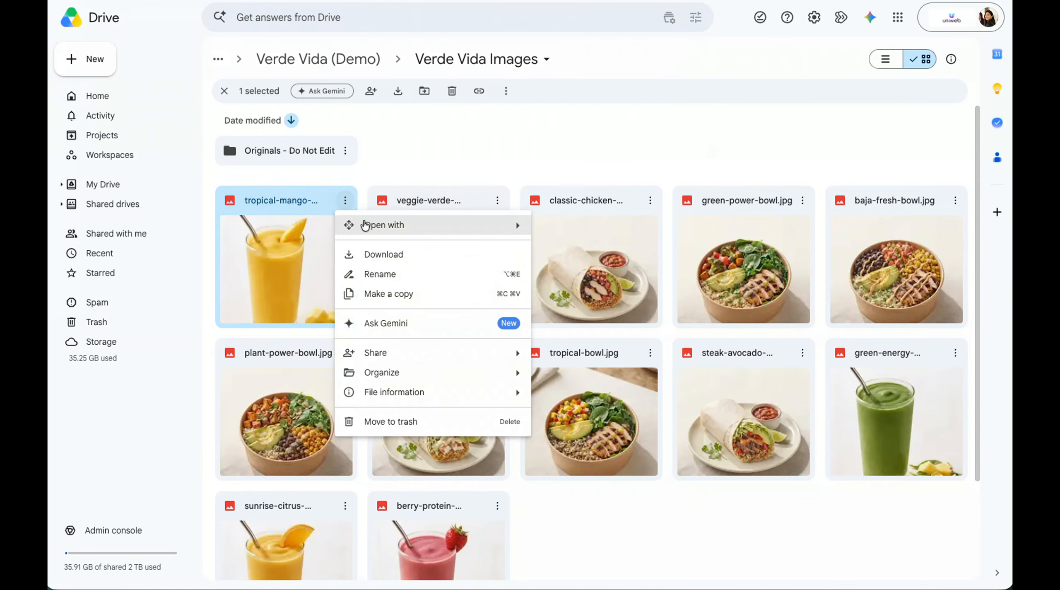
left_click(381, 282)
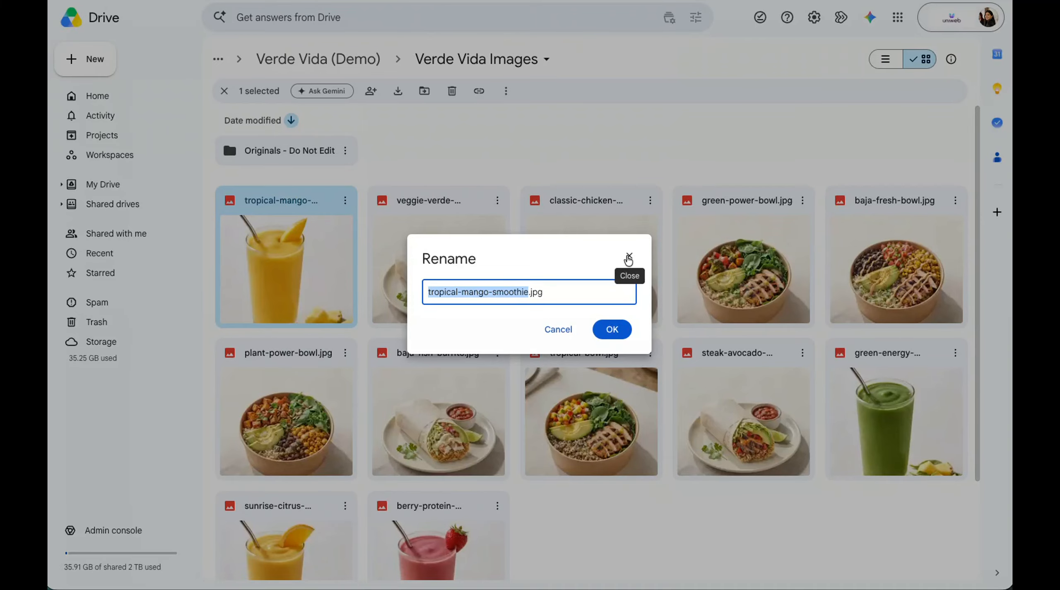
left_click(629, 256)
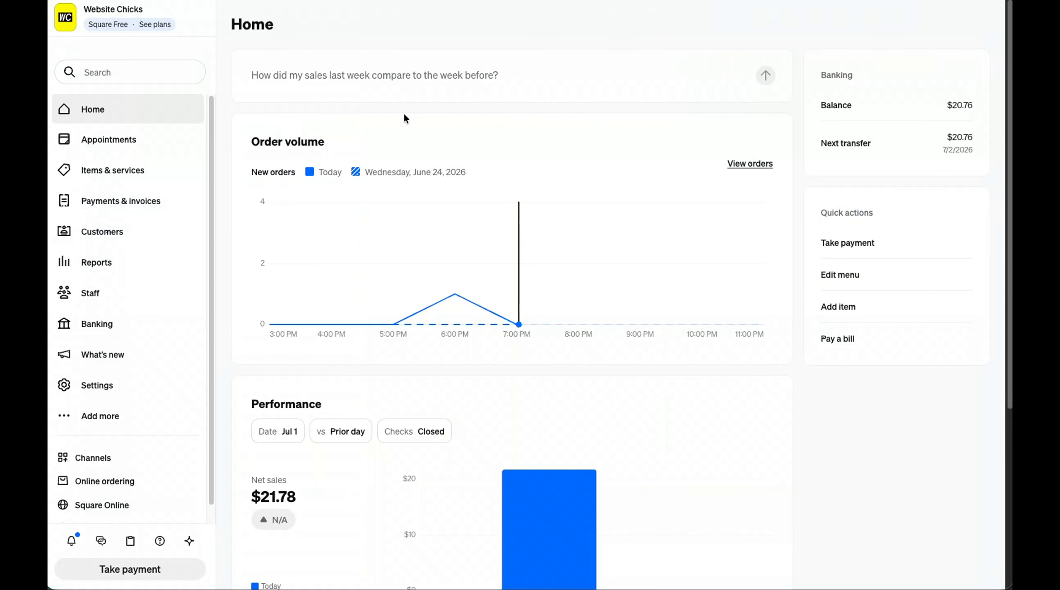
Step: In the Square dashboard's item library, start a new item of the type Prepared food and beverage
left_click(147, 177)
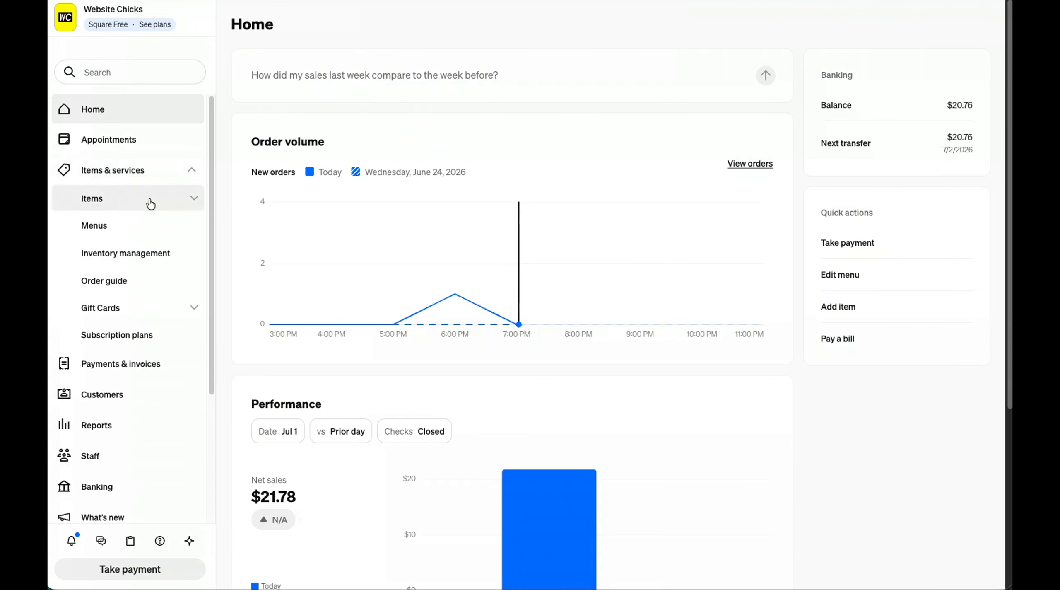
left_click(149, 199)
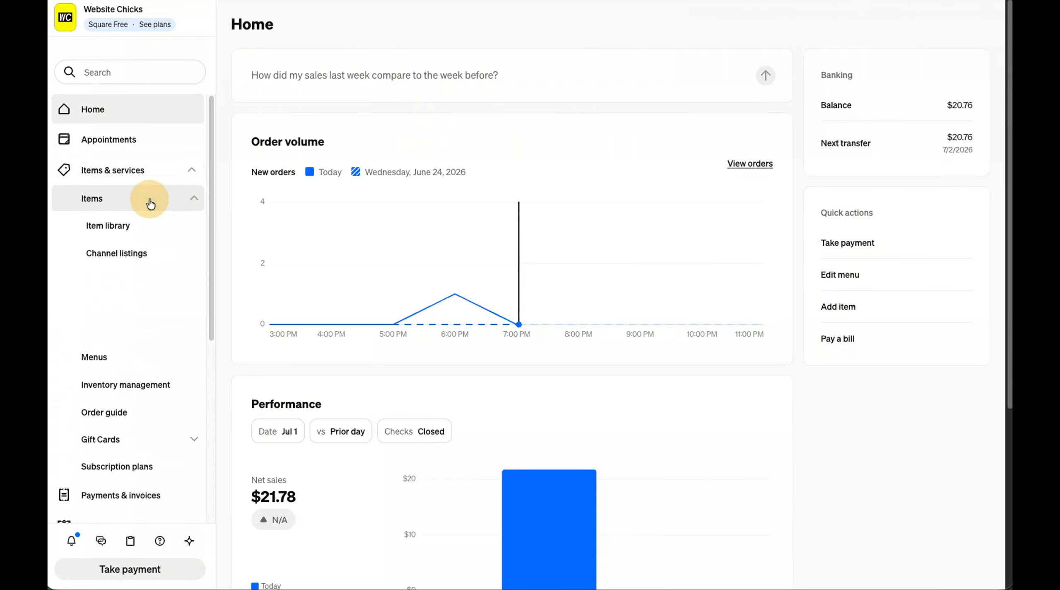
left_click(126, 230)
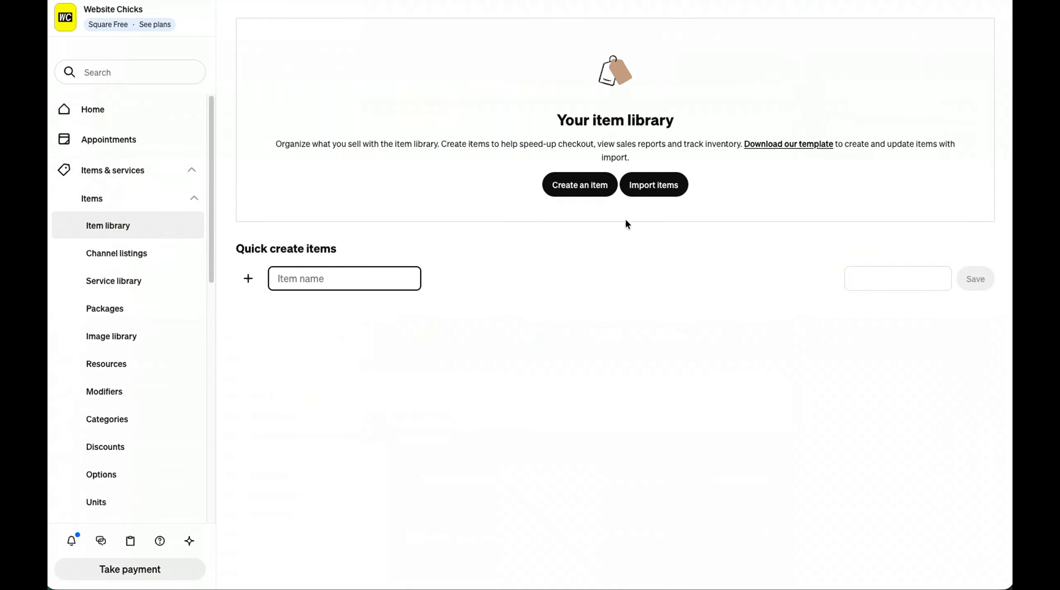
left_click(581, 187)
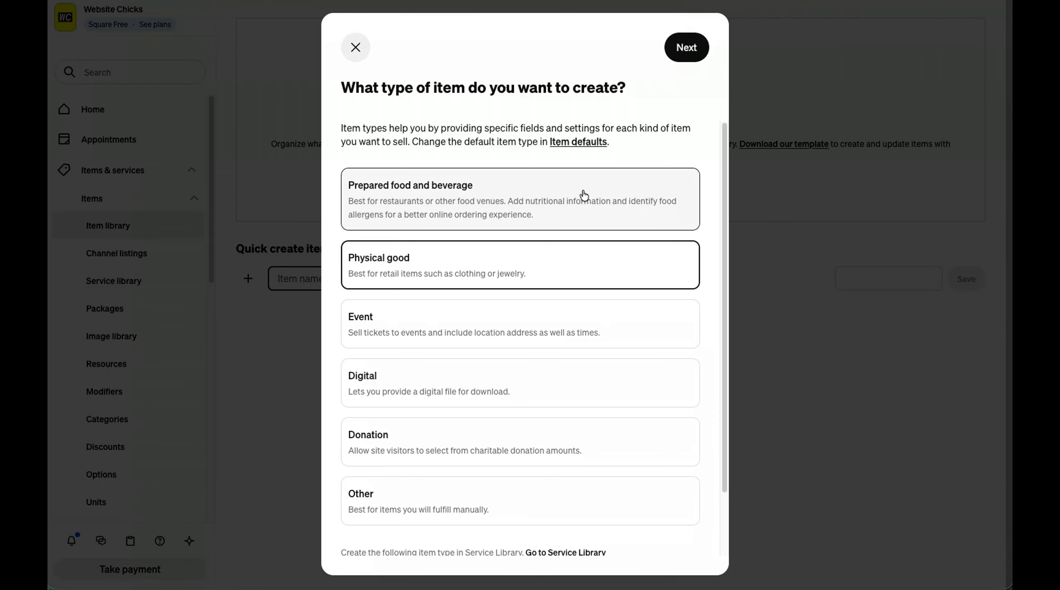
left_click(389, 201)
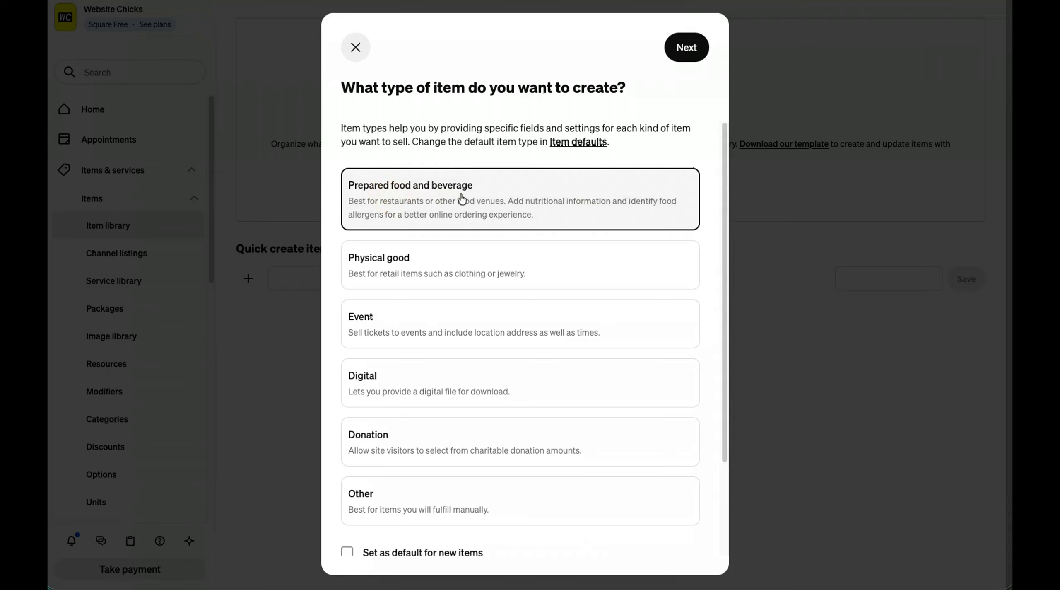
left_click(678, 49)
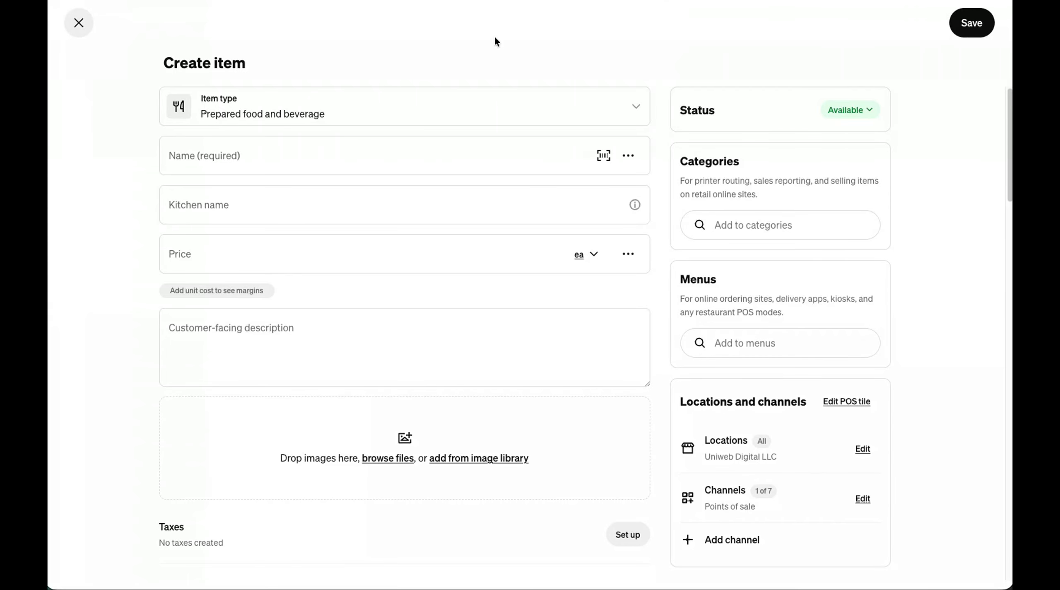
Step: Examine the new item form, from name, price, description and images through modifiers, checkout and fulfillment settings
left_click(237, 154)
left_click(260, 261)
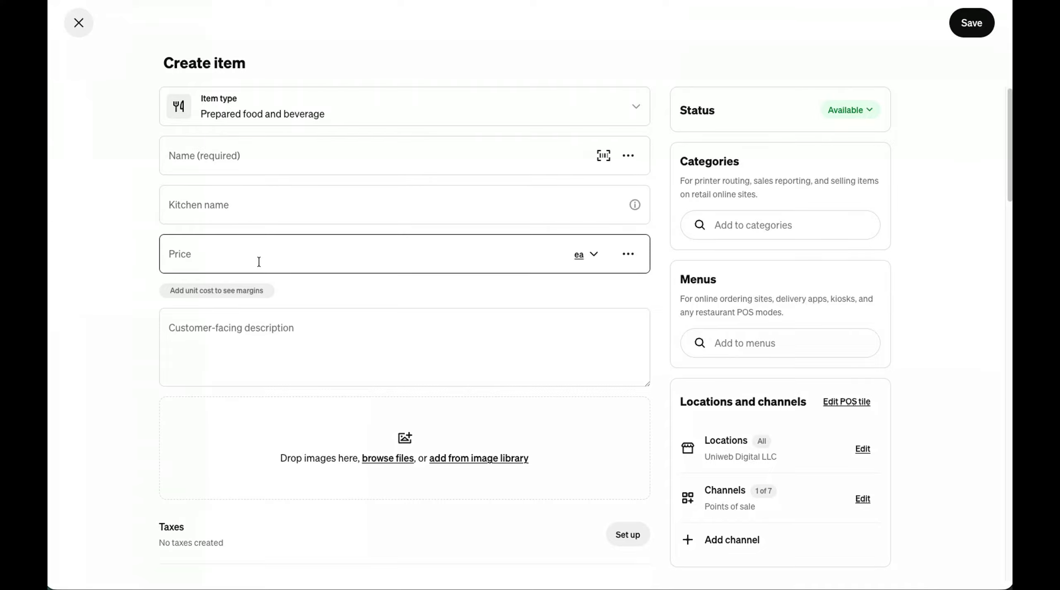
left_click(292, 341)
left_click(345, 419)
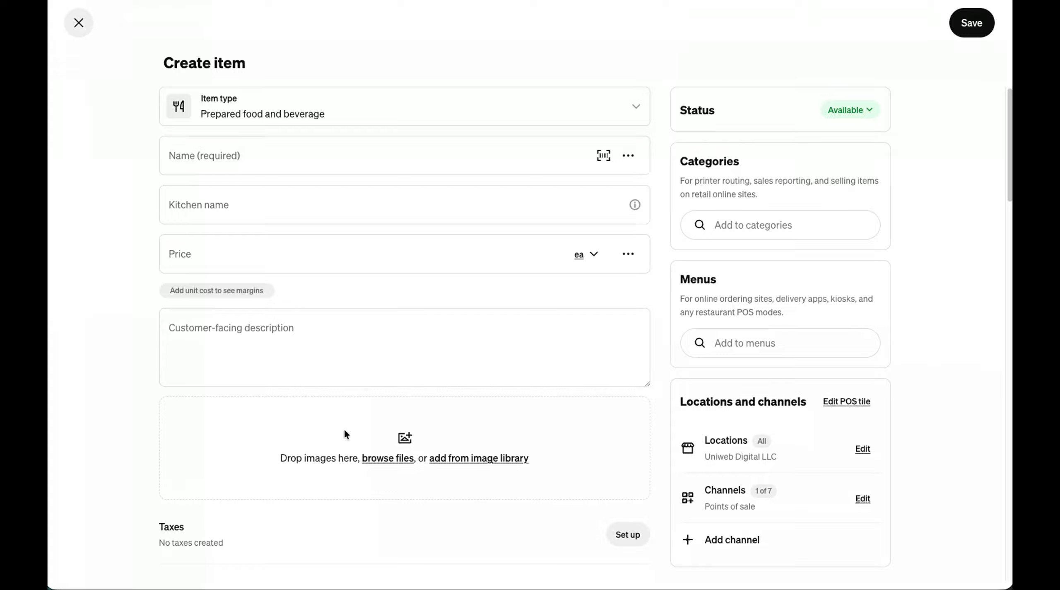
scroll(344, 434, "down", 20)
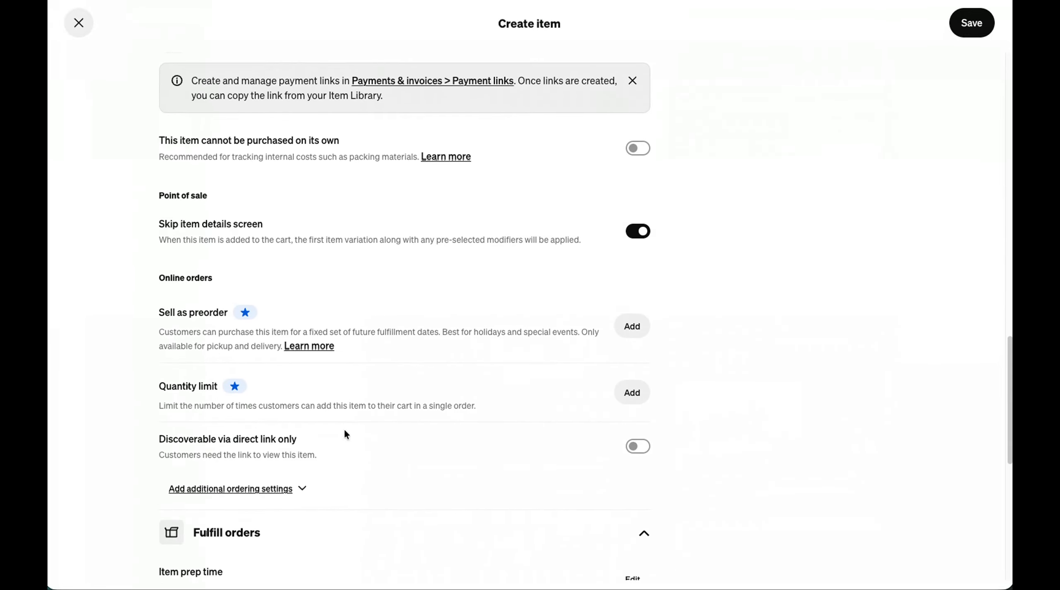
scroll(345, 432, "down", 7)
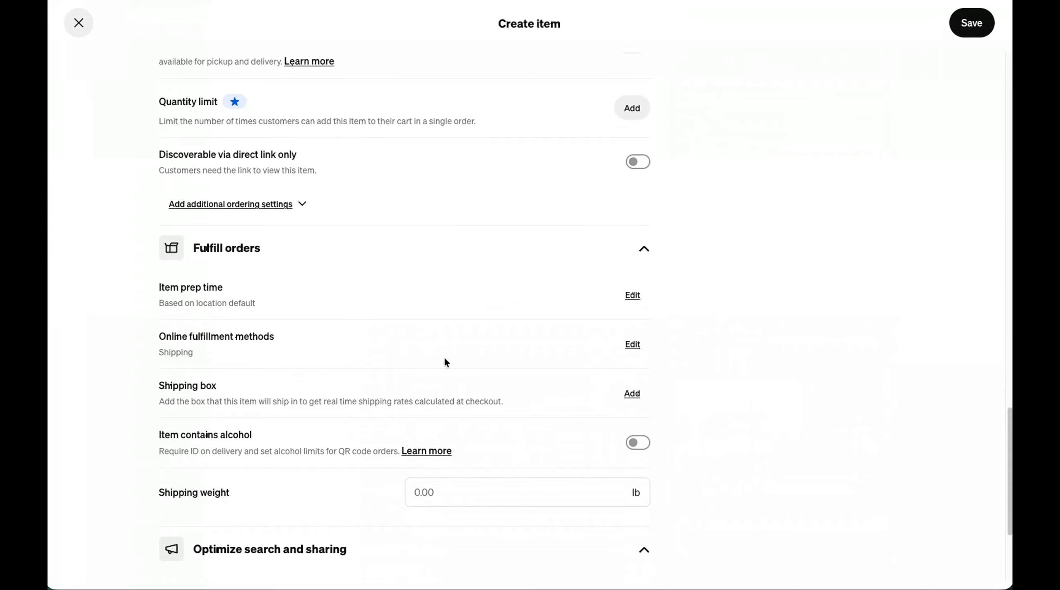
scroll(452, 364, "up", 20)
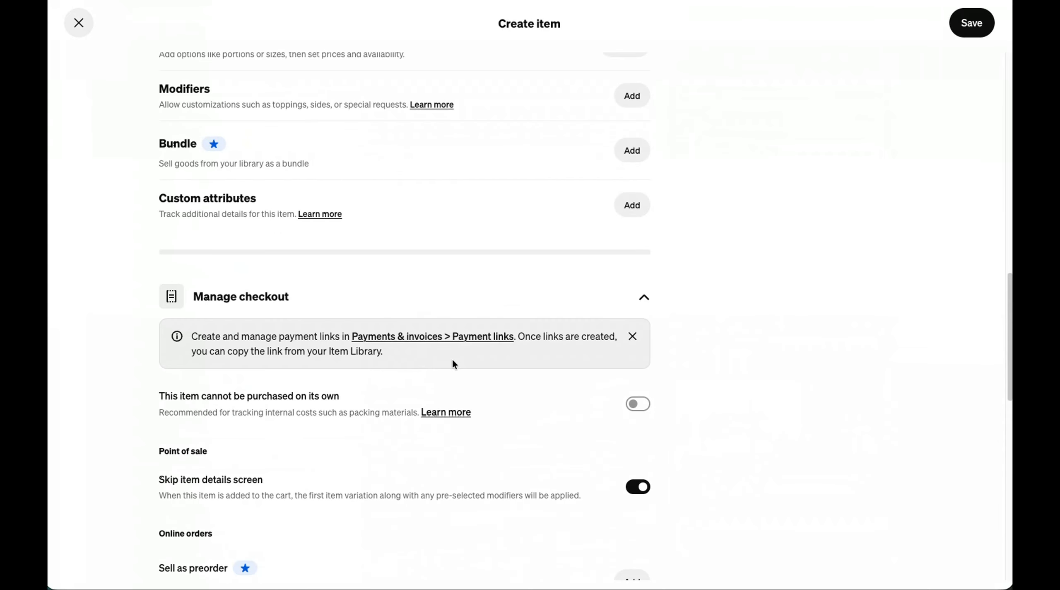
scroll(452, 362, "up", 9)
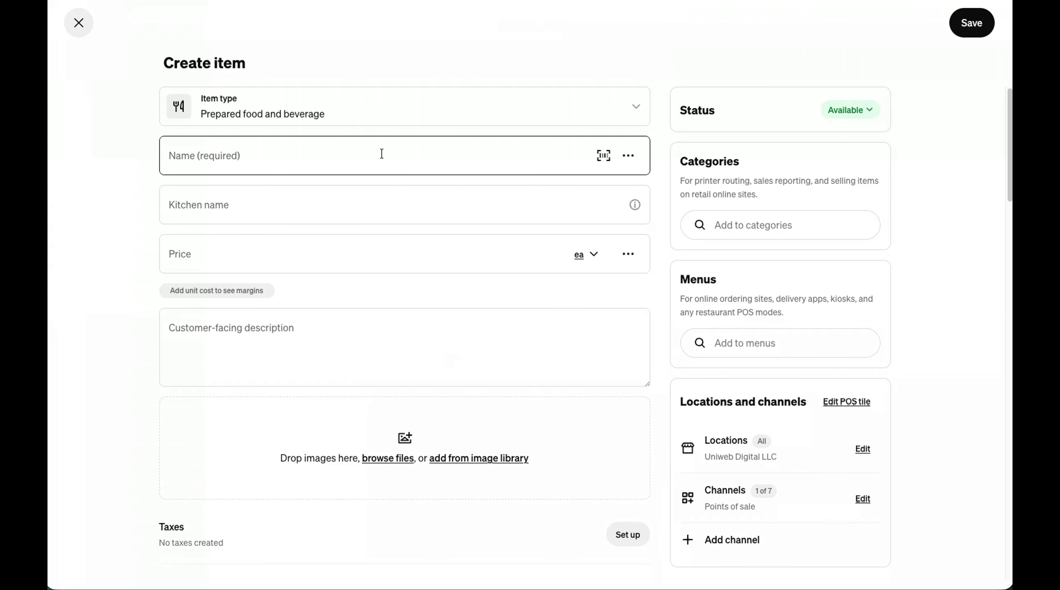
Step: Copy the name Green Power Bowl and its description from the menu document into the new item's name and customer-facing description
left_click(408, 1)
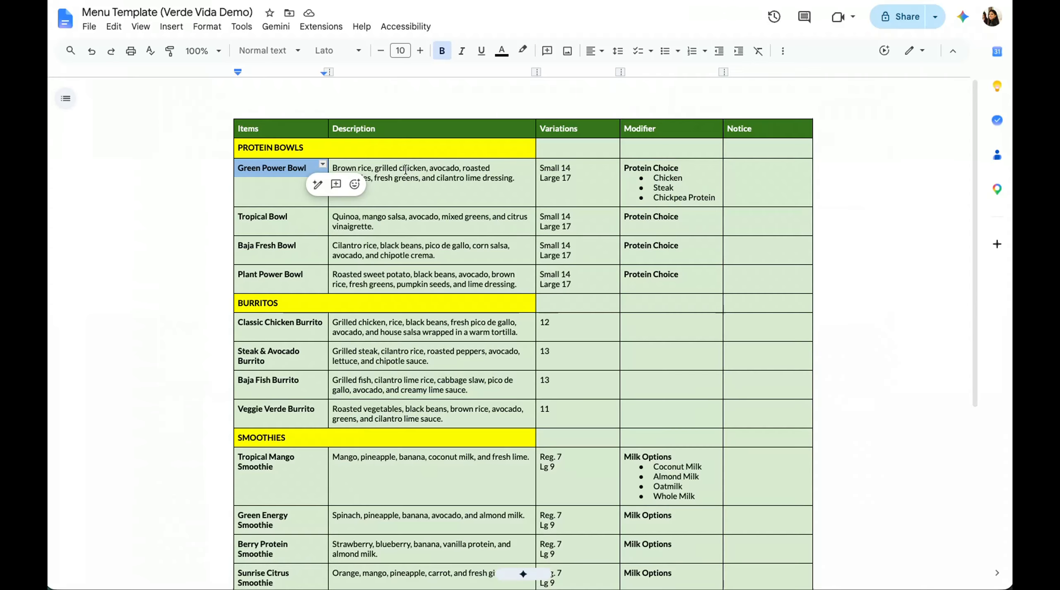
triple_click(405, 170)
key("ctrl+c")
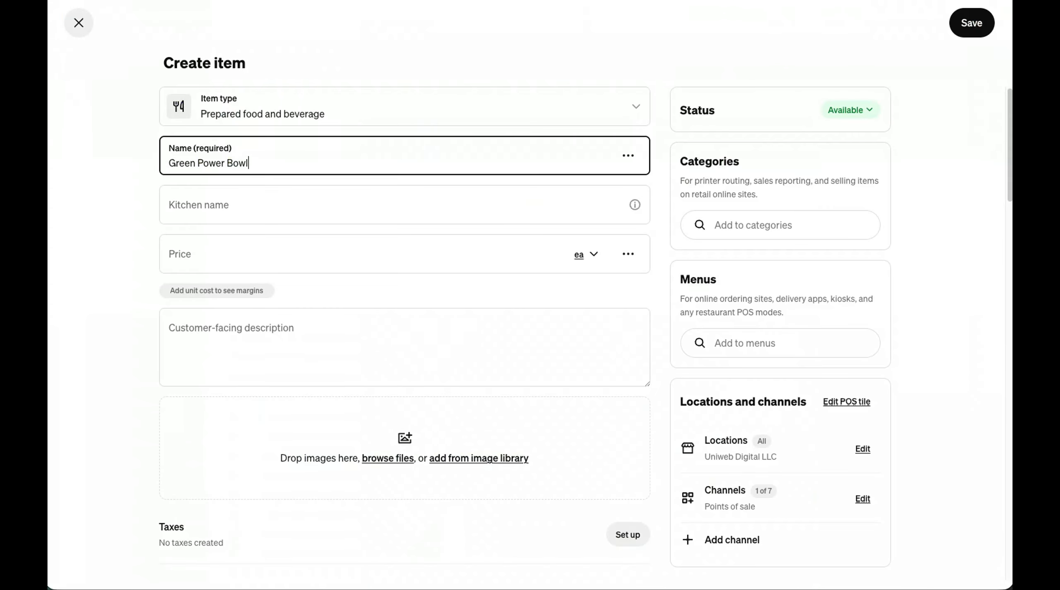
left_click(294, 222)
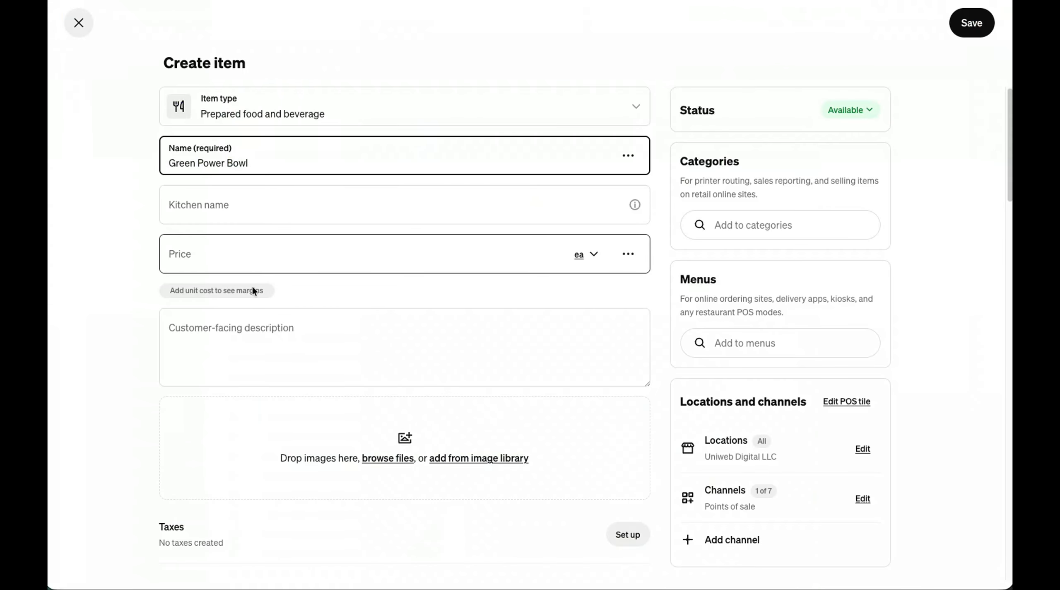
left_click(252, 319)
key("ctrl+v")
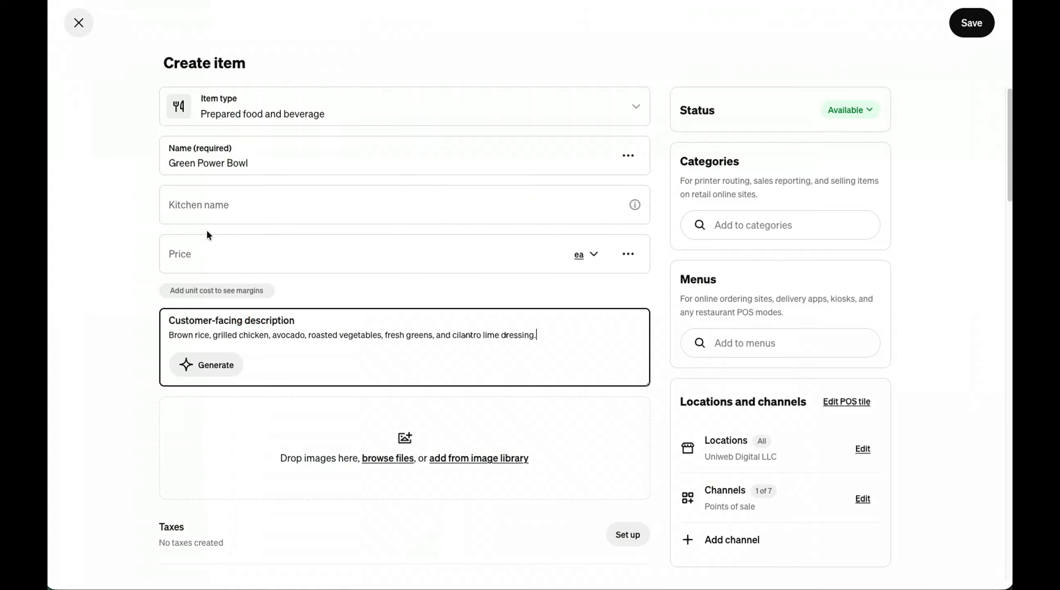
left_click(204, 248)
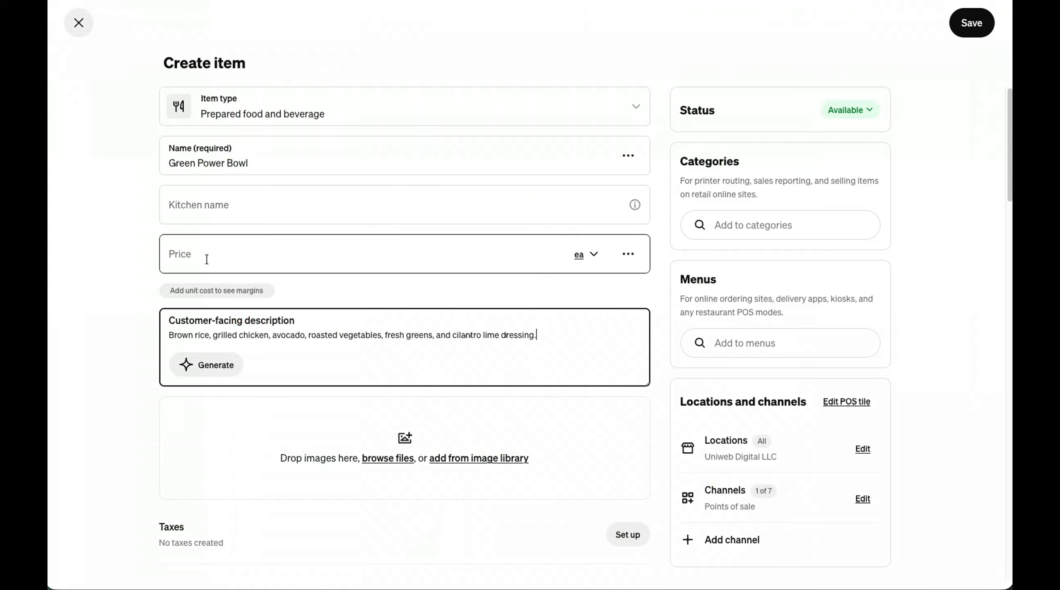
Step: Upload the image green-power-bowl.jpg from the Verde Vida Images folder to the new item
scroll(330, 258, "down", 3)
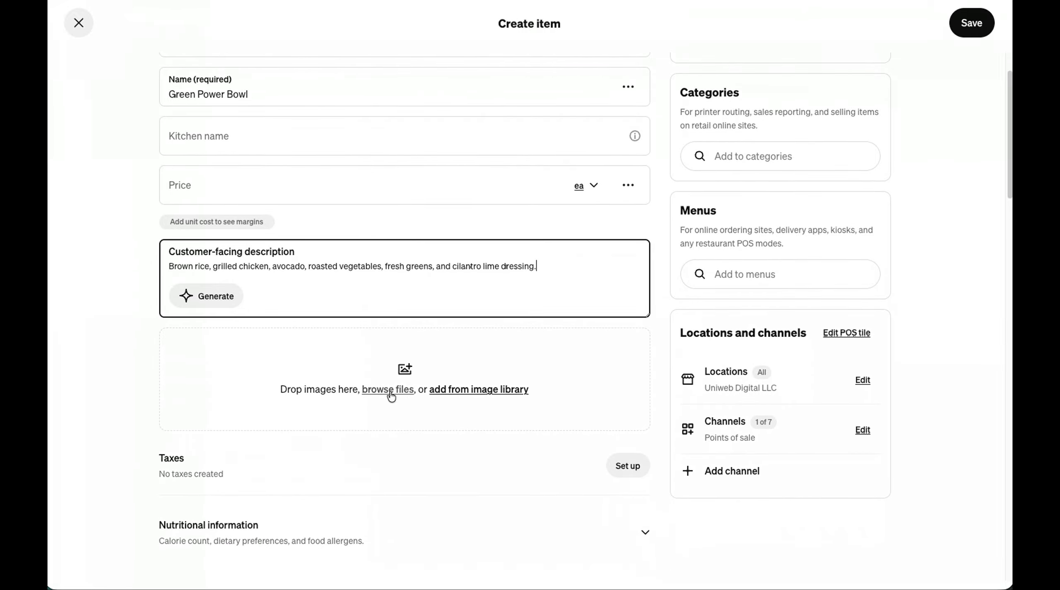
left_click(401, 390)
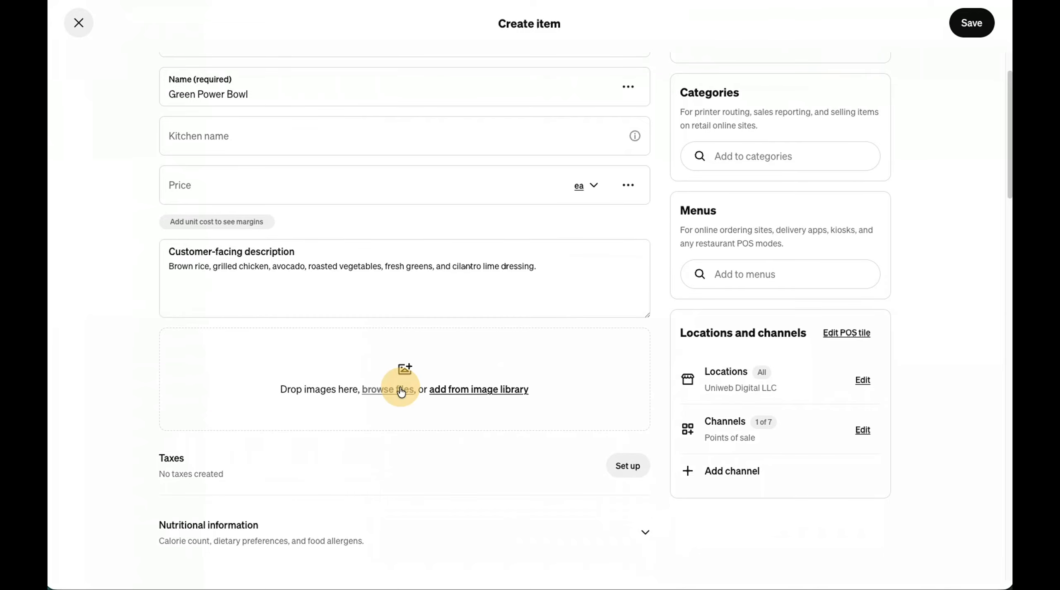
left_click(549, 111)
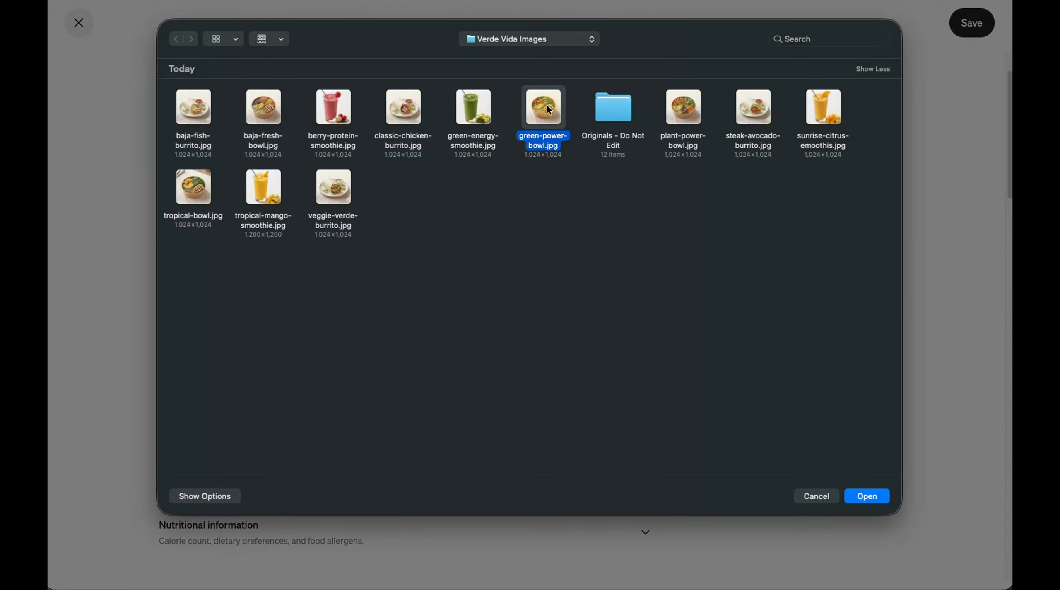
left_click(863, 495)
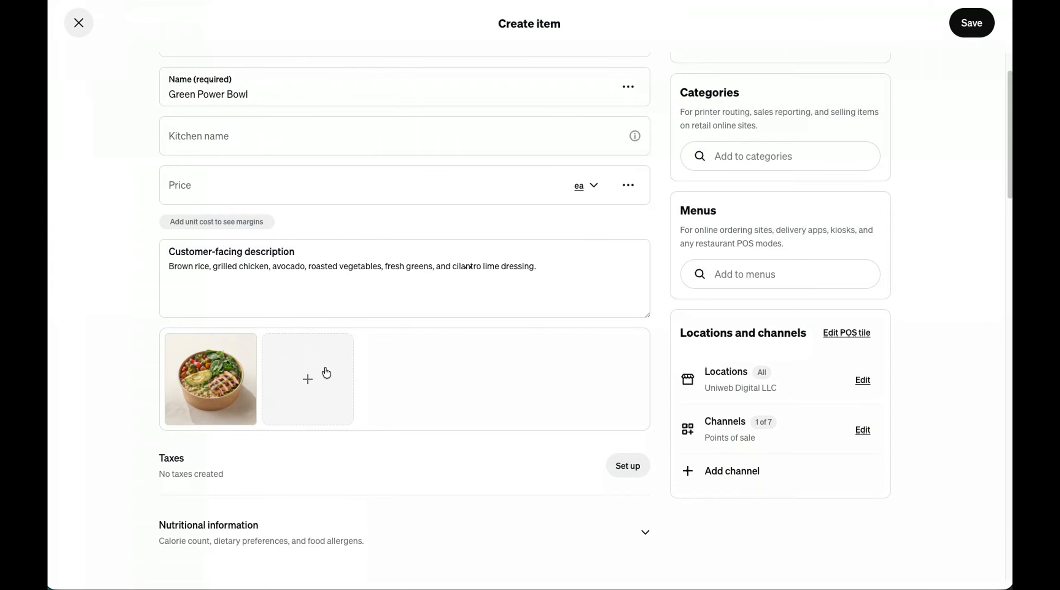
Step: Expand the item's nutritional information and examine the available dietary preferences and food allergens, leaving them unset
scroll(523, 429, "down", 1)
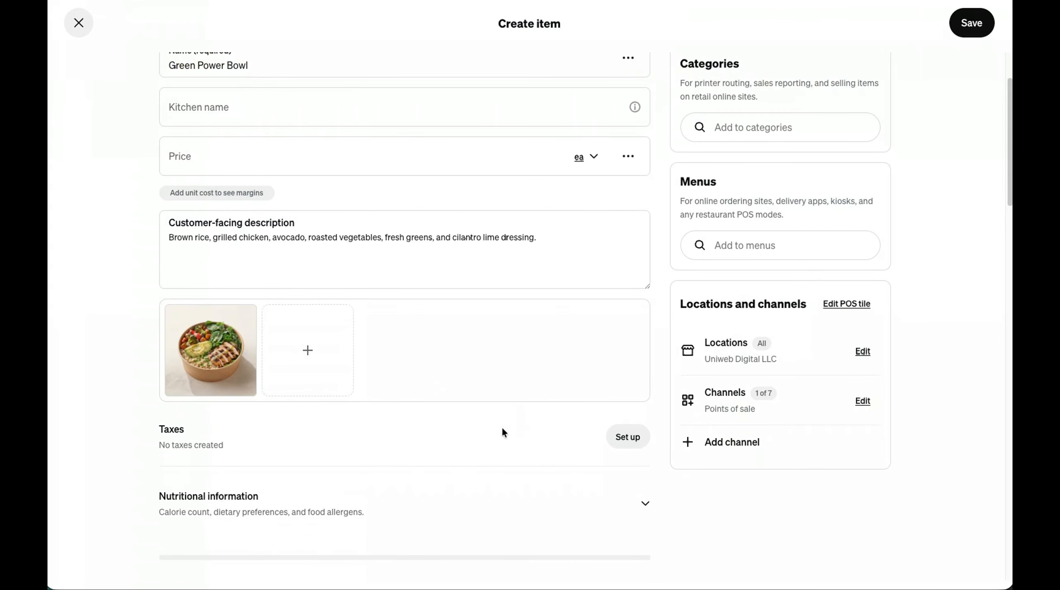
scroll(265, 480, "down", 3)
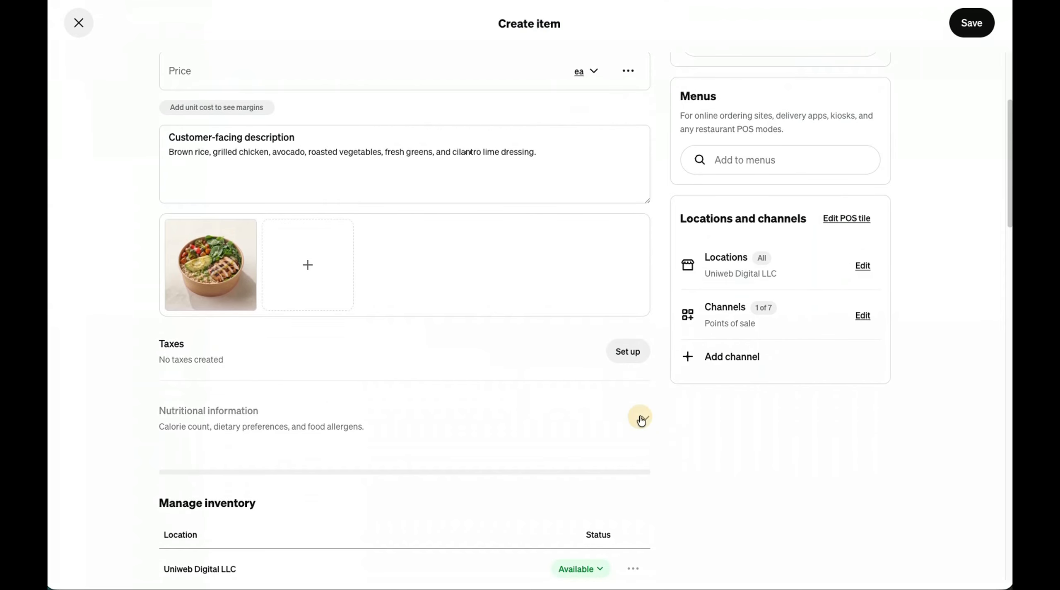
left_click(640, 420)
scroll(641, 419, "down", 1)
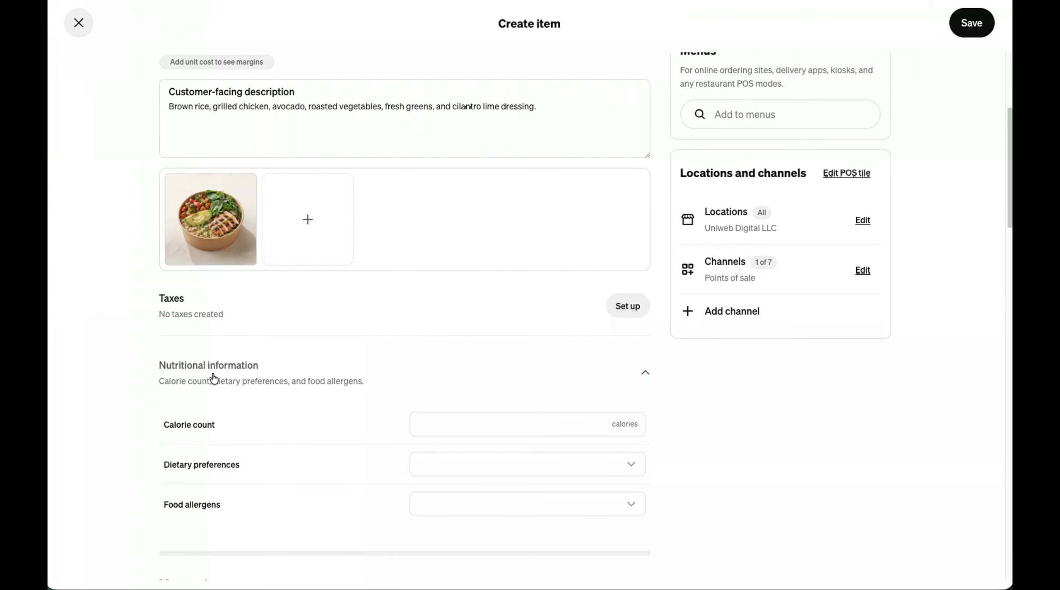
scroll(219, 408, "down", 1)
left_click(425, 460)
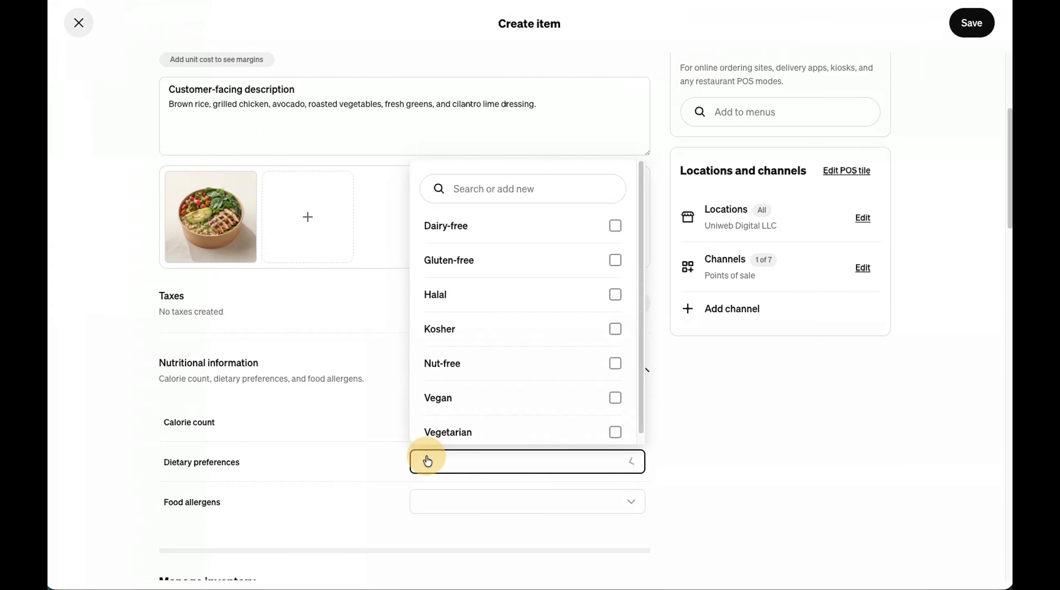
scroll(504, 431, "down", 1)
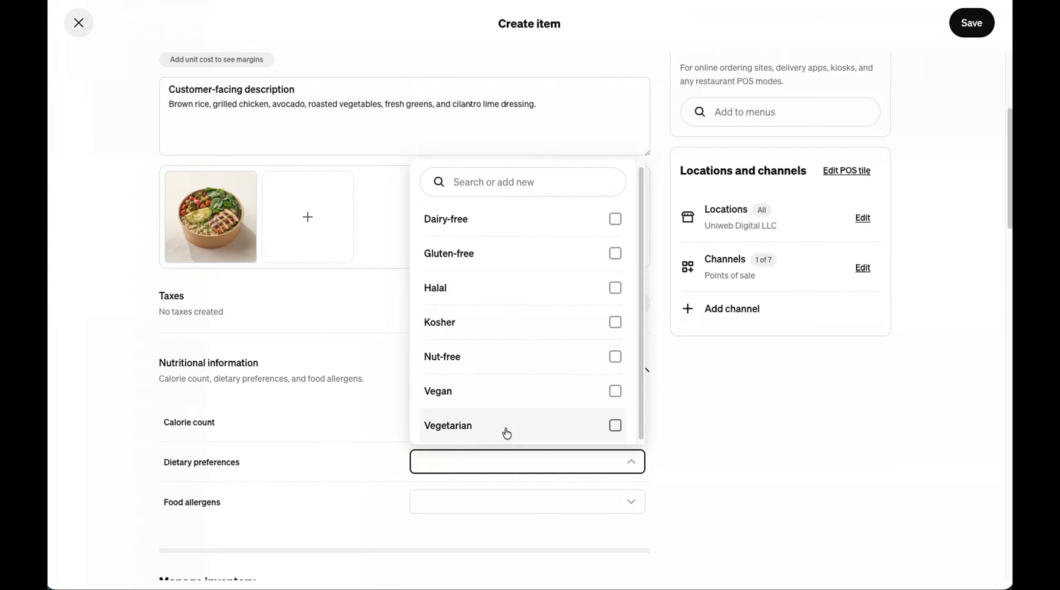
left_click(473, 501)
scroll(495, 274, "down", 5)
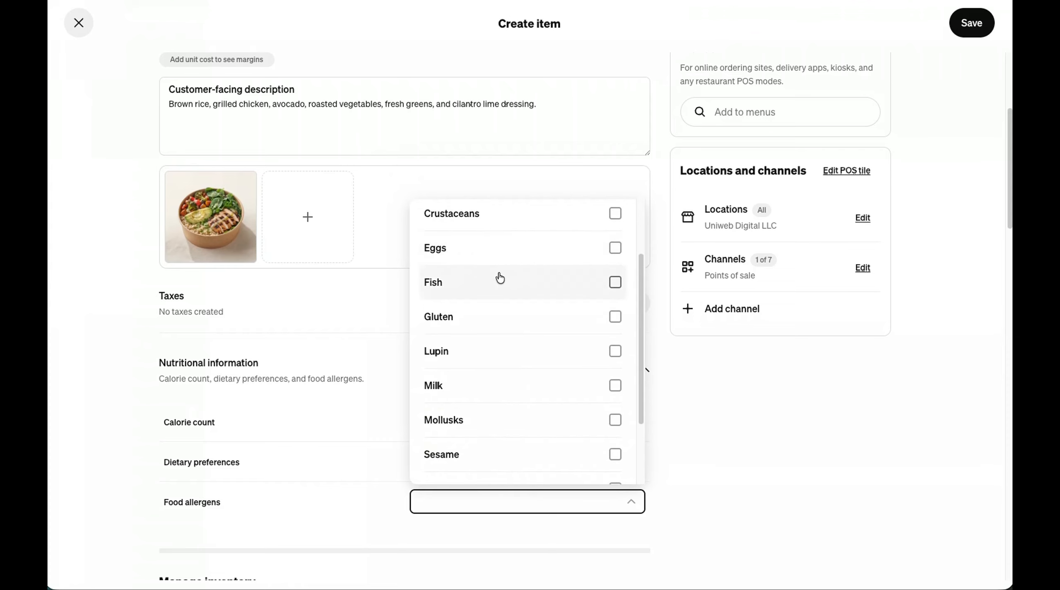
left_click(806, 458)
scroll(806, 458, "down", 5)
scroll(718, 463, "down", 5)
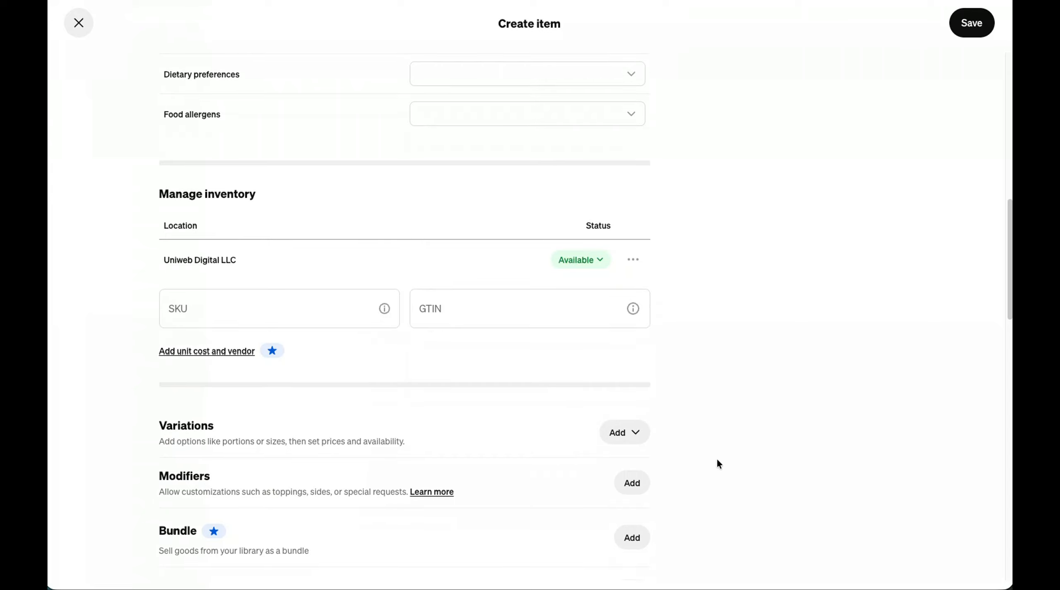
Step: Start a new option set named Size for the Green Power Bowl's variations
left_click(630, 435)
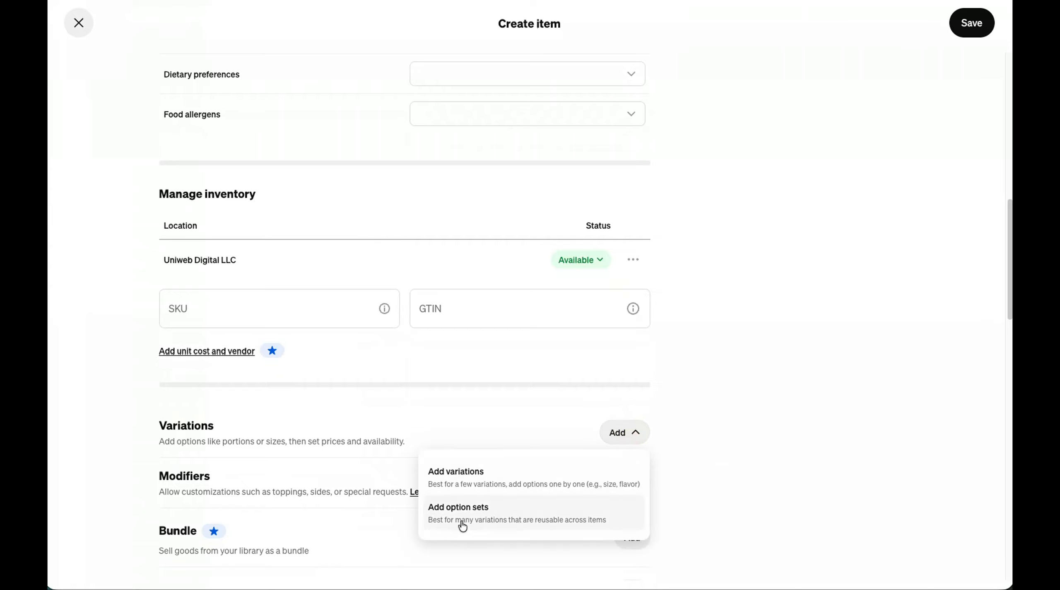
left_click(500, 523)
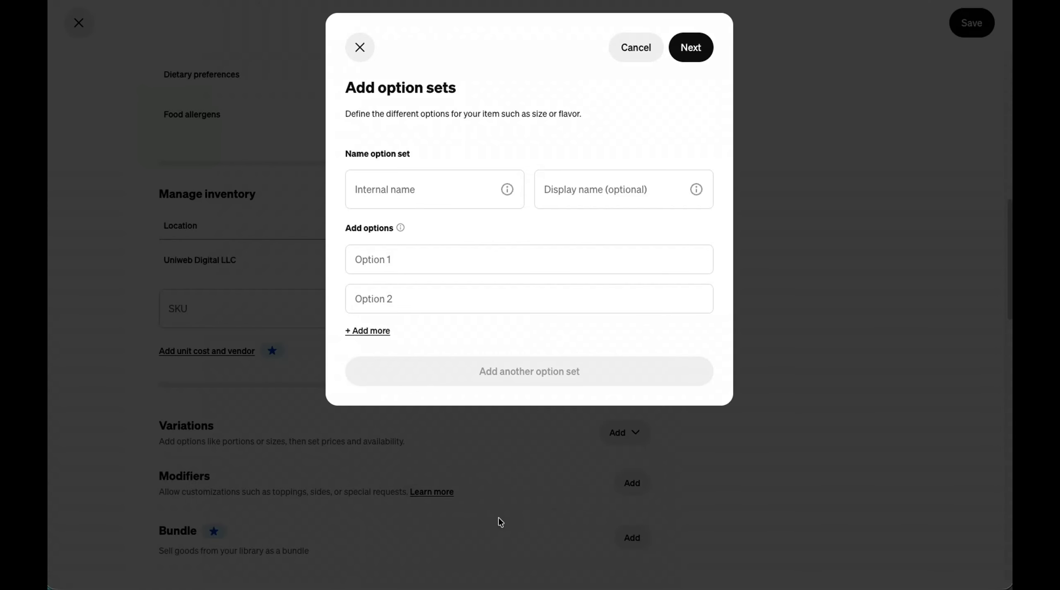
left_click(432, 187)
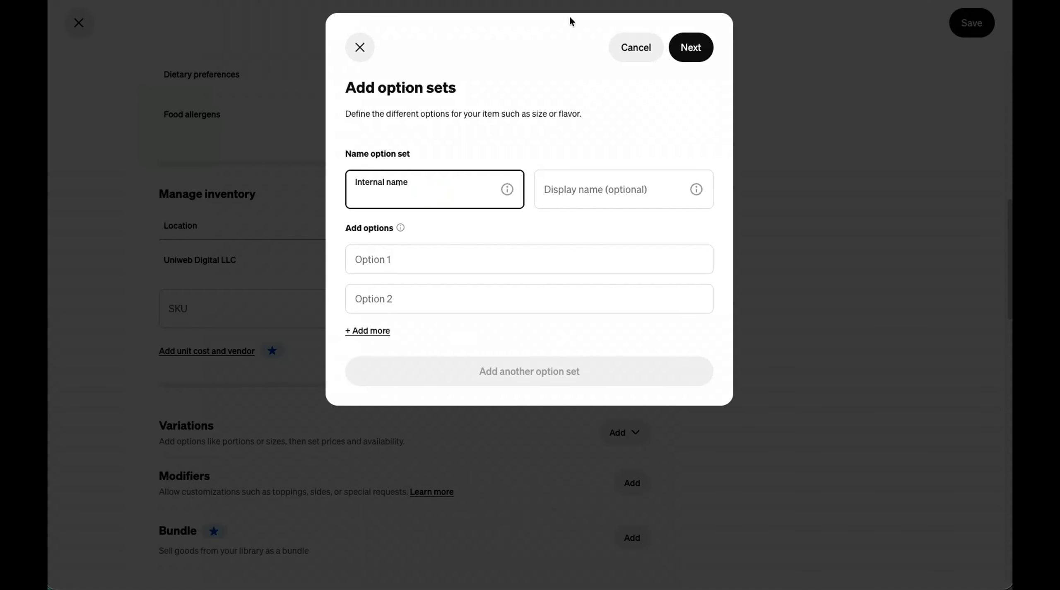
type("Size")
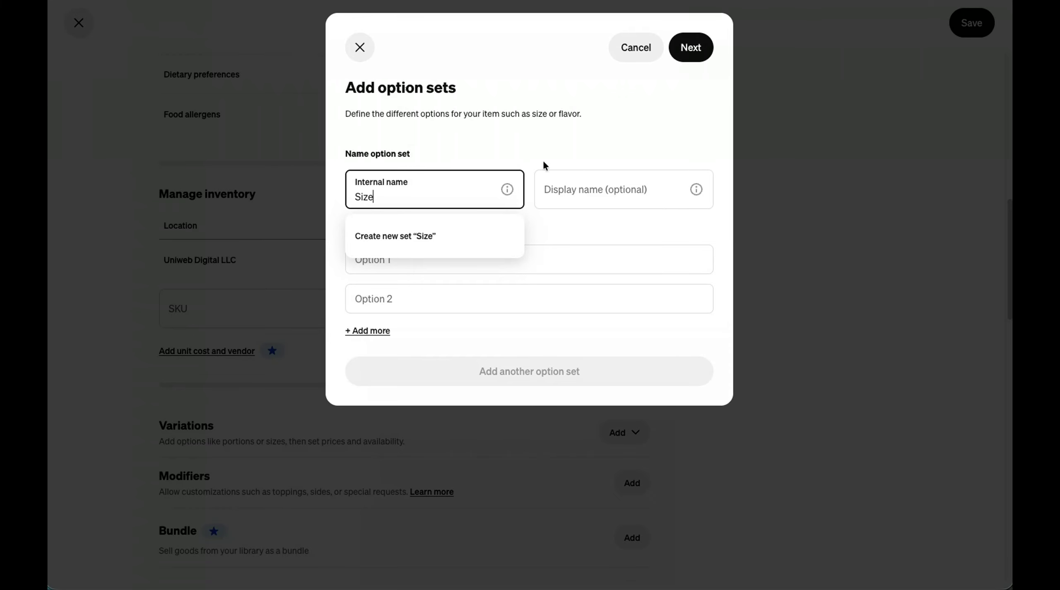
left_click(393, 247)
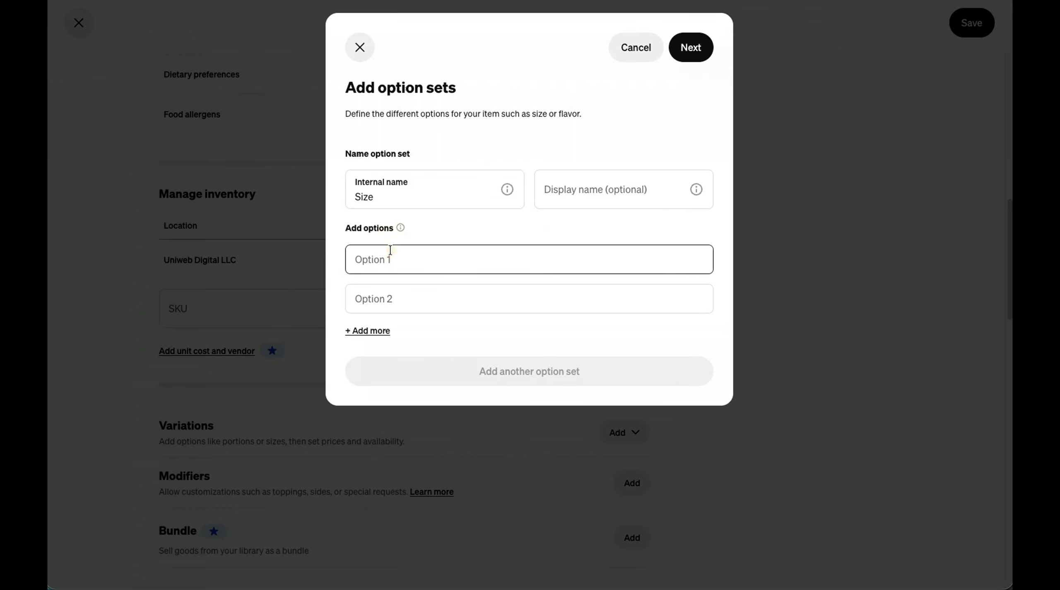
Step: Add the options Small and Large to the Size set and create both variations
left_click(389, 254)
type("Small")
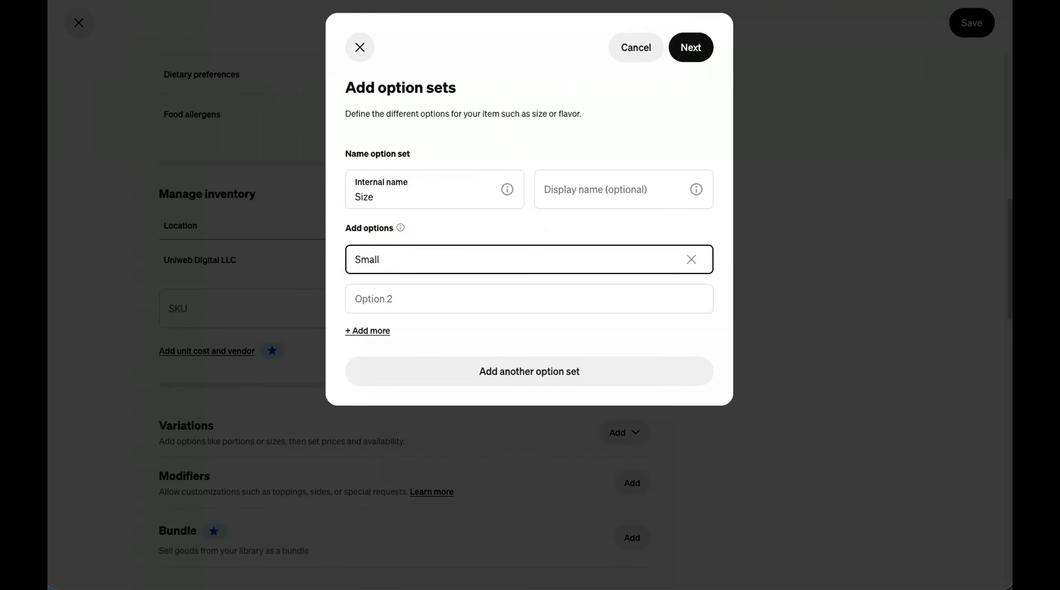
left_click(390, 299)
type("La")
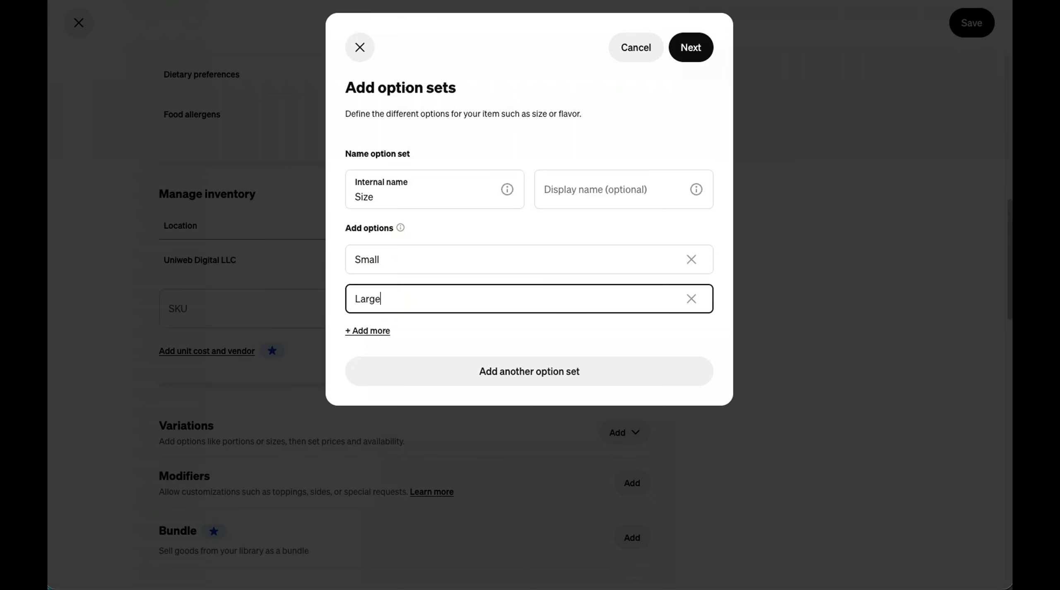
type("rge")
key("ctrl+Tab")
key("ctrl+shift+Tab")
left_click(697, 52)
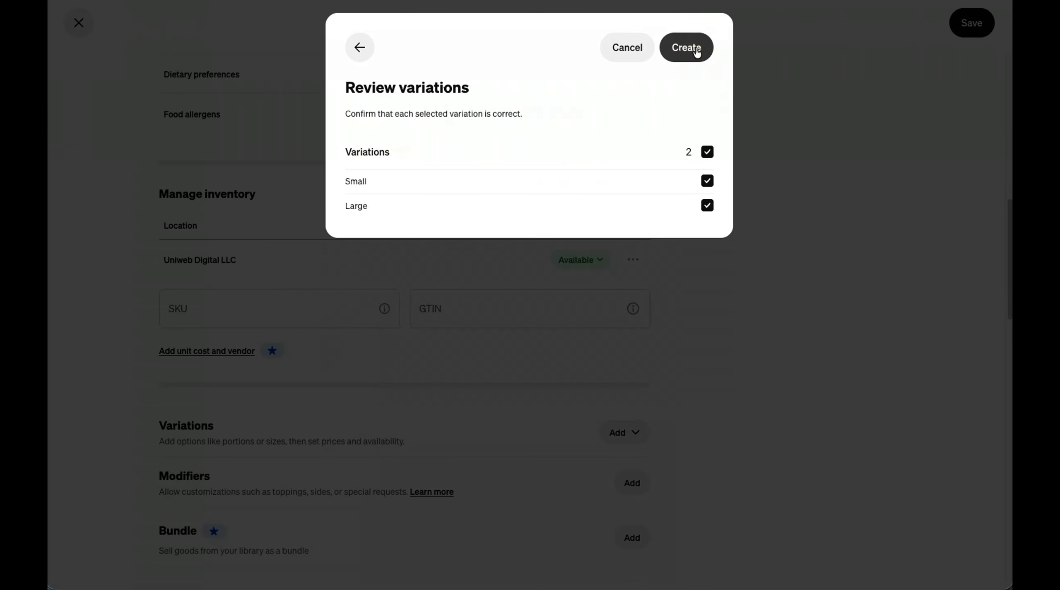
left_click(686, 49)
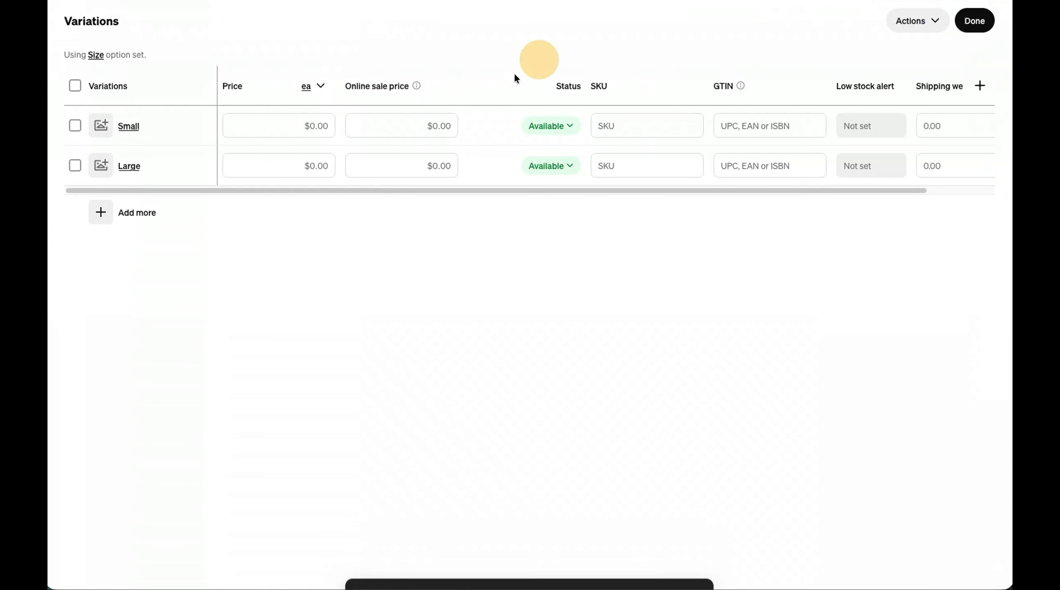
Step: Price the Green Power Bowl's Small variation at $14 and the Large variation at $17, and finish editing the variations
key("Tab")
type("14")
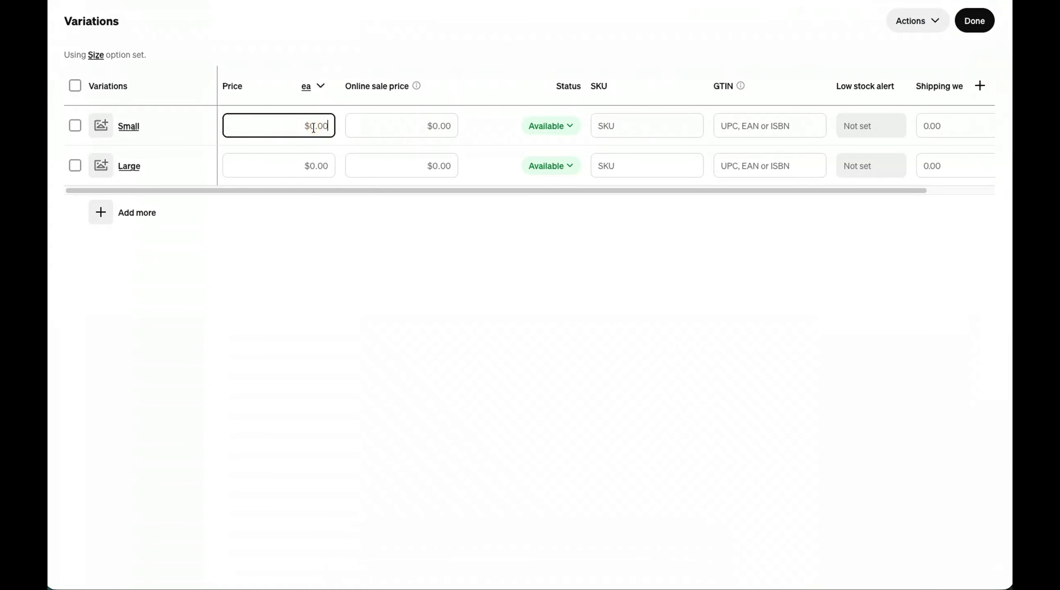
key("Return")
type("17")
left_click(972, 21)
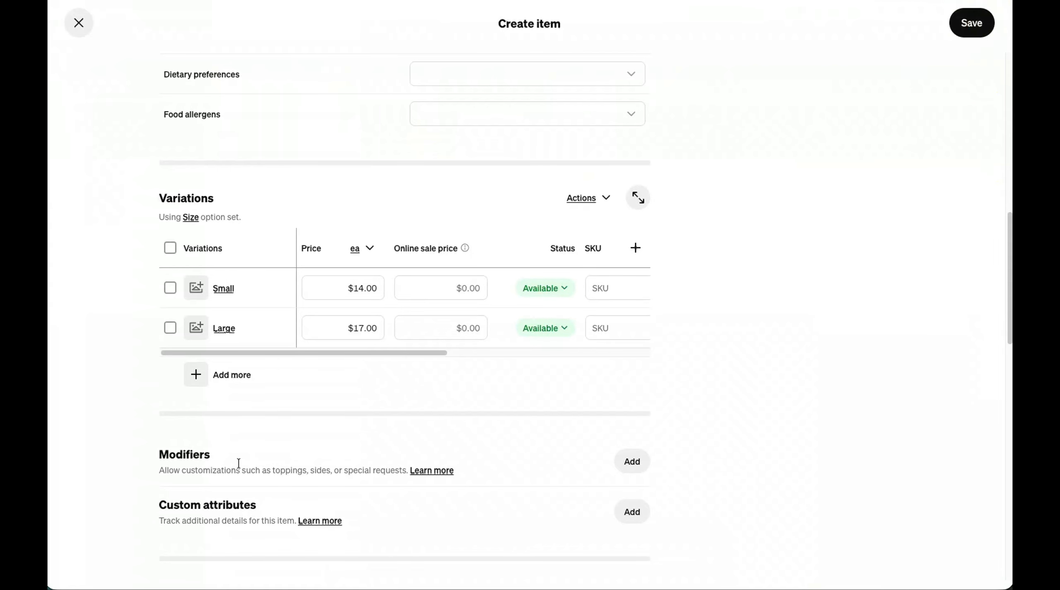
Step: Review the Green Power Bowl's details and variation prices, and save the item to the library
scroll(747, 381, "up", 15)
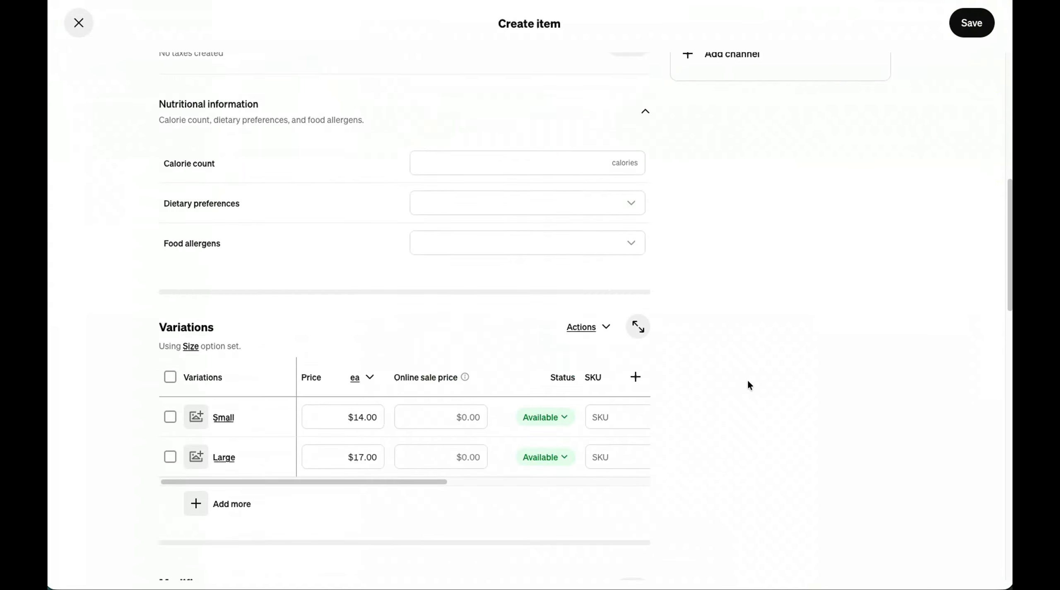
left_click(174, 164)
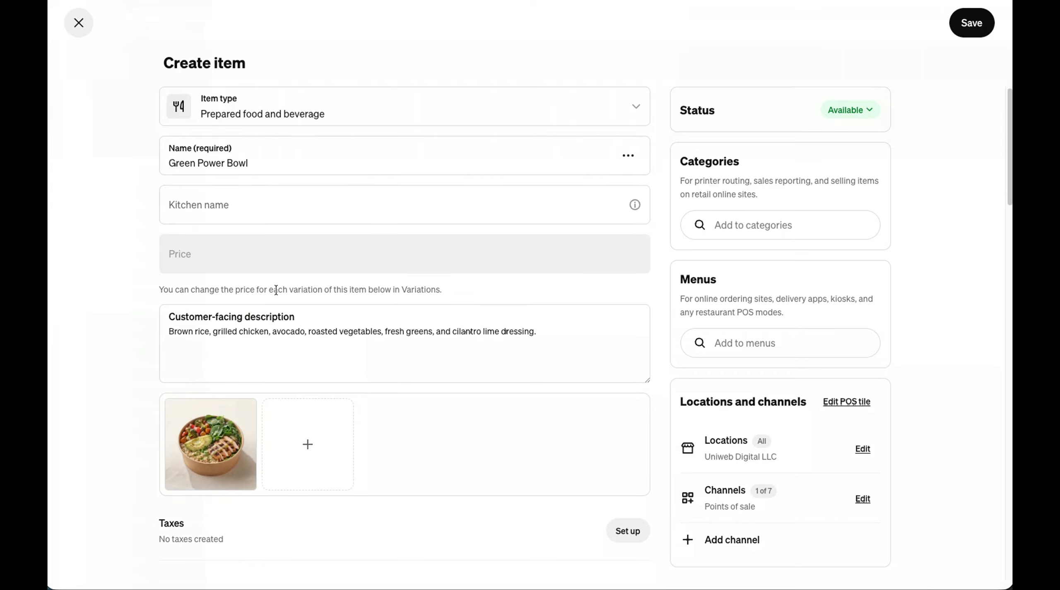
scroll(244, 275, "down", 3)
mouse_move(234, 300)
scroll(234, 300, "down", 11)
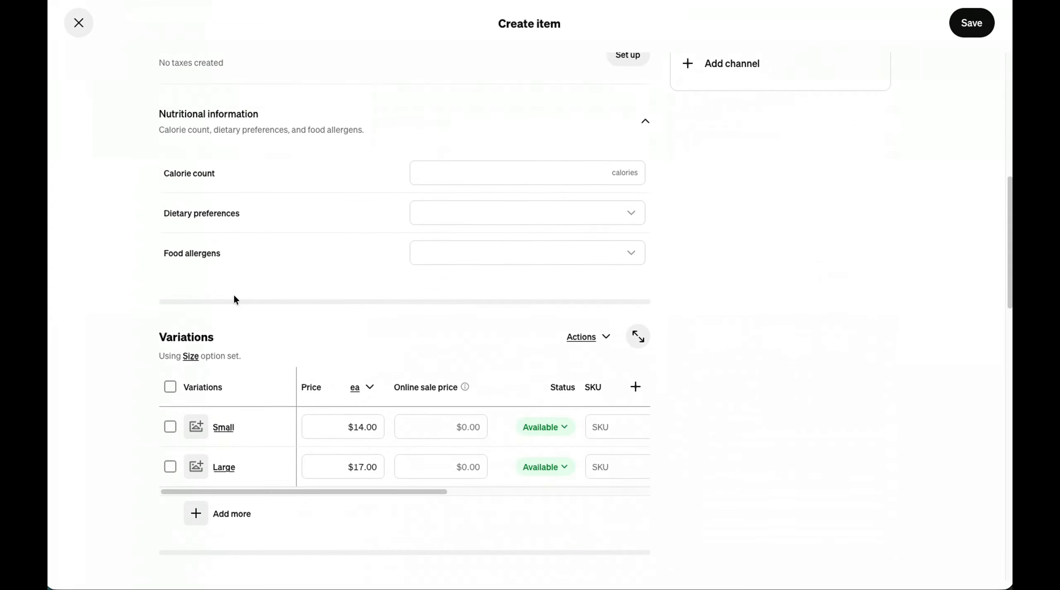
left_click(342, 256)
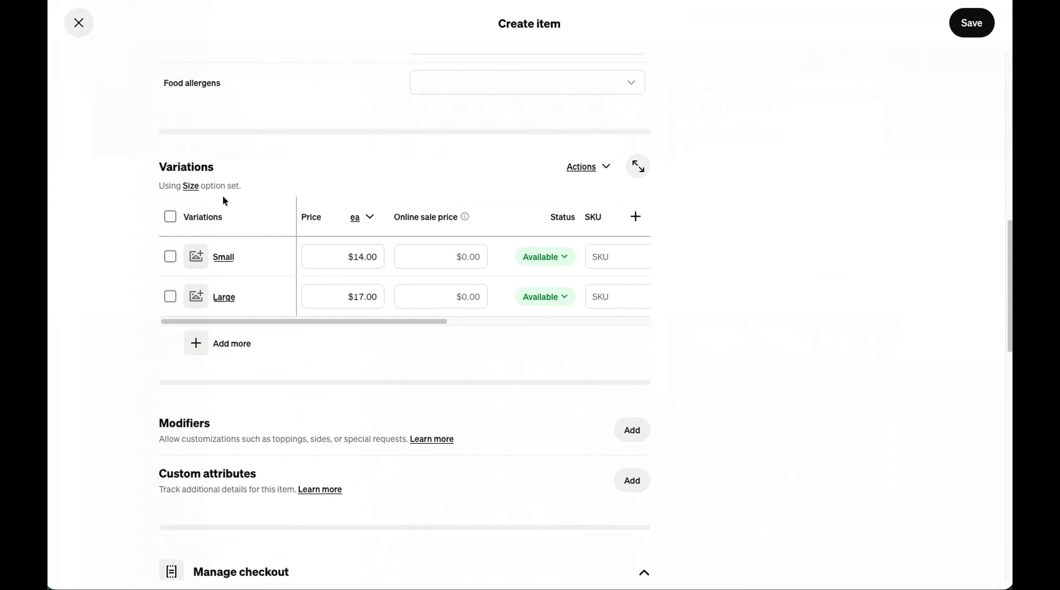
left_click(964, 32)
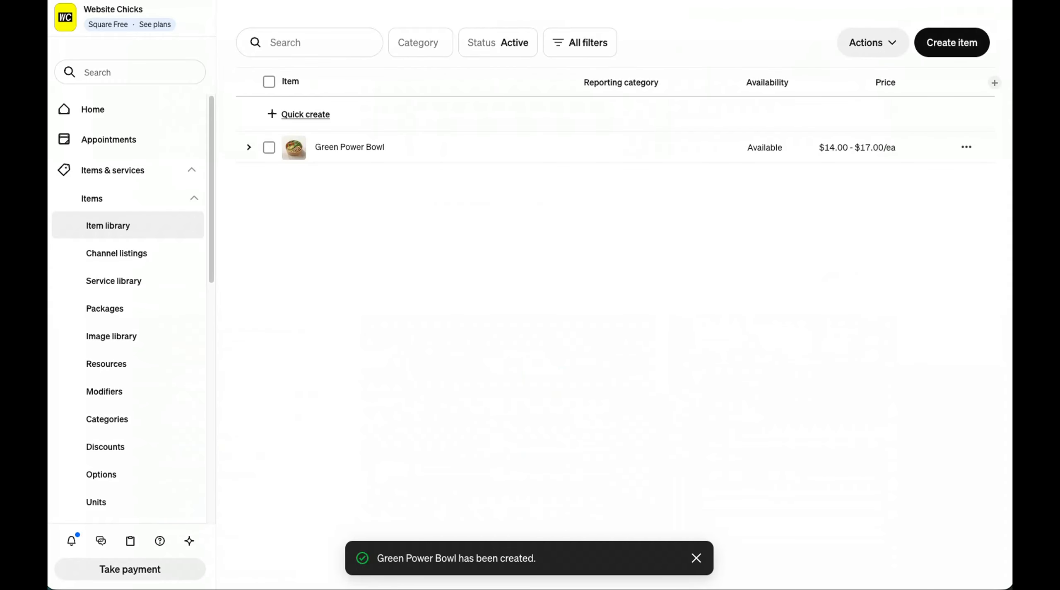
Step: Create another item and copy the name Tropical Bowl into it from the menu document
key("ctrl+Tab")
left_click_drag(289, 223, 239, 220)
key("ctrl+c")
key("ctrl+Tab")
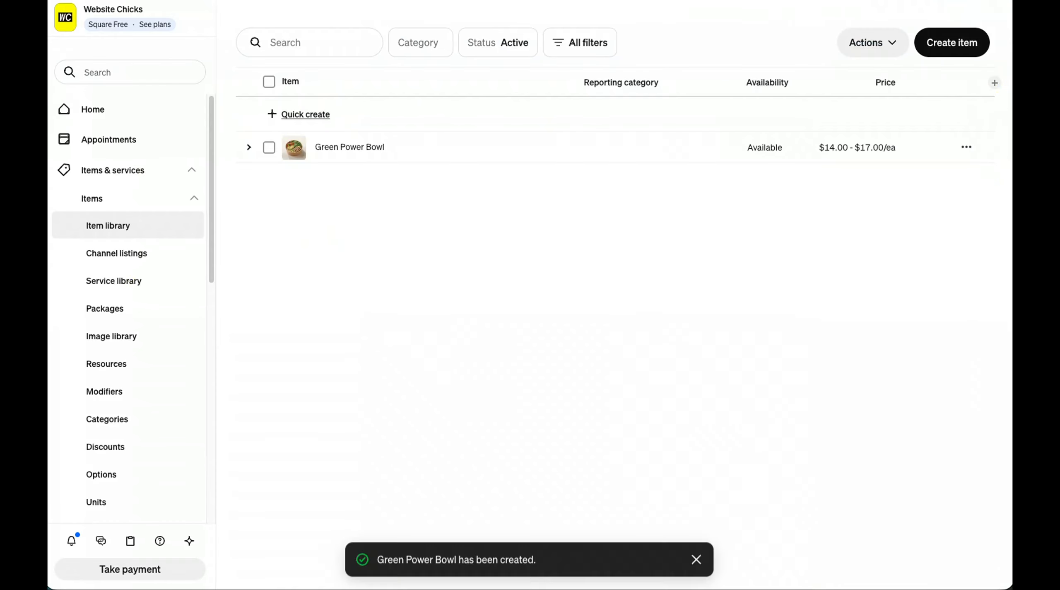
left_click(952, 45)
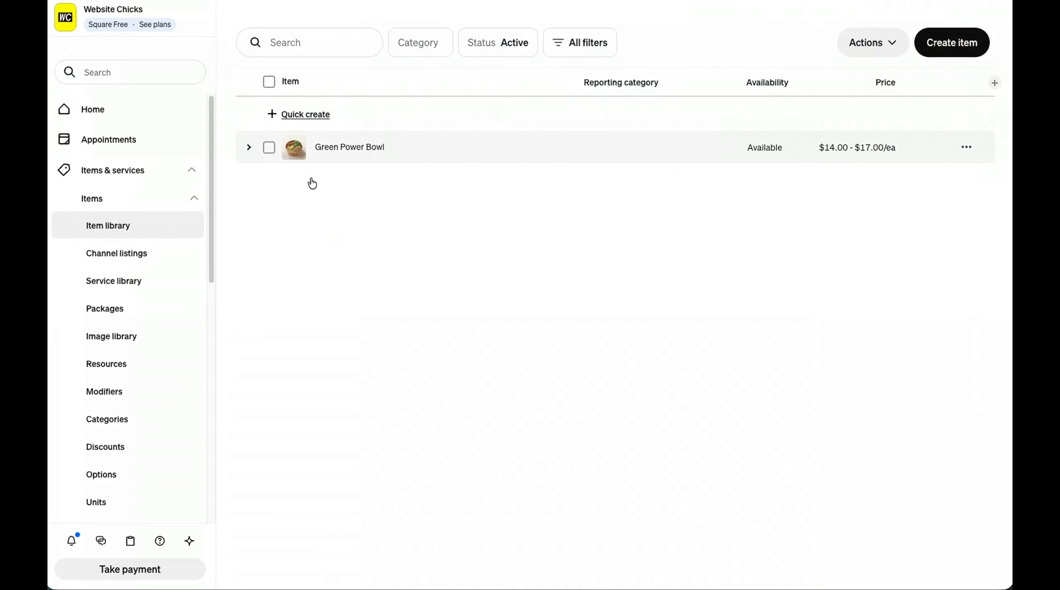
left_click(246, 158)
key("ctrl+v")
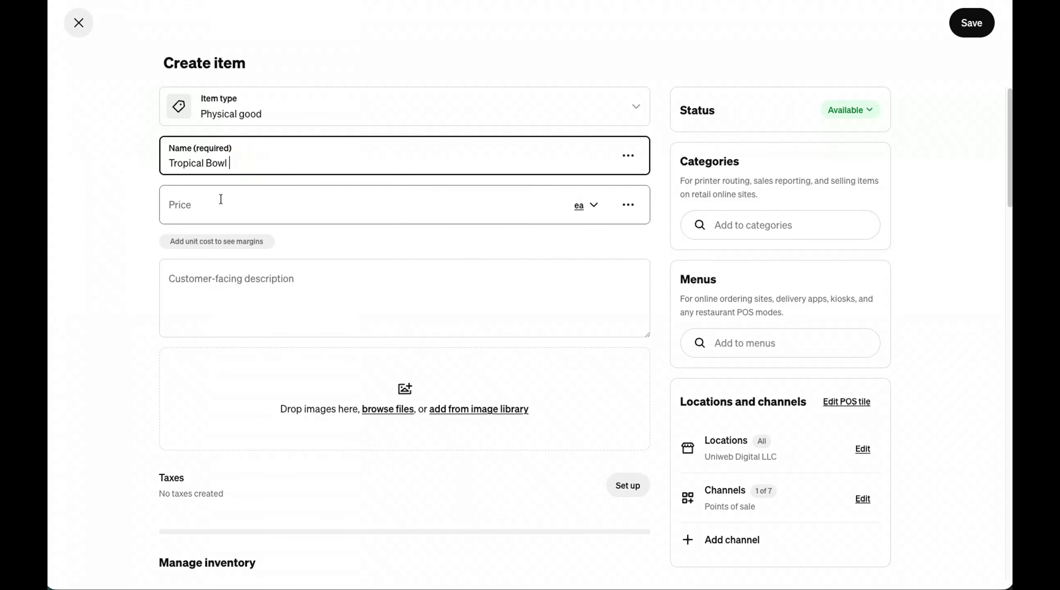
Step: Copy the Tropical Bowl's description from the menu document into the new item's customer-facing description
left_click(222, 290)
key("ctrl+Tab")
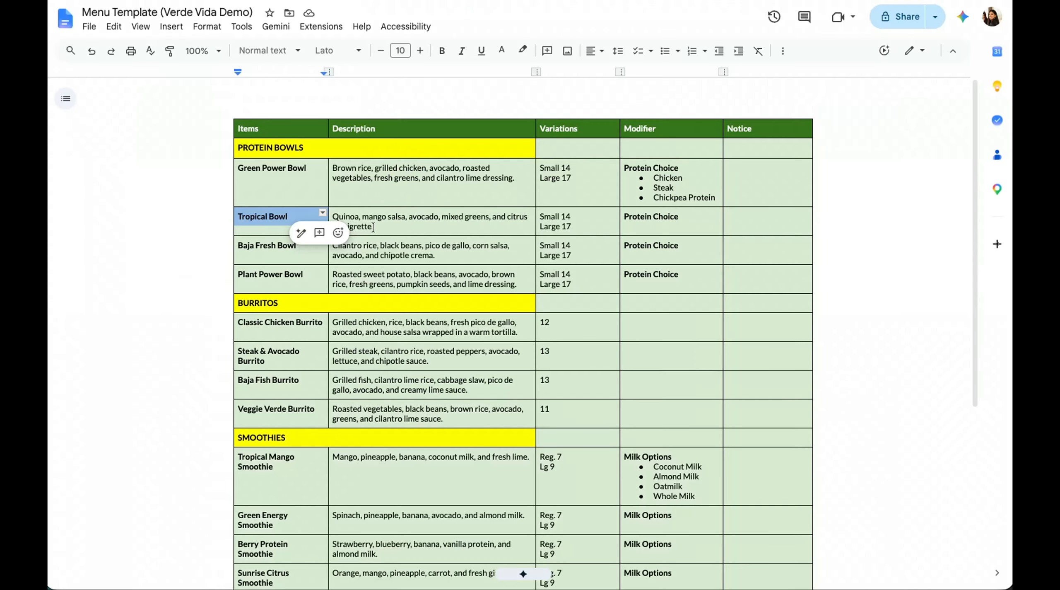
left_click_drag(333, 226, 526, 223)
key("ctrl+c")
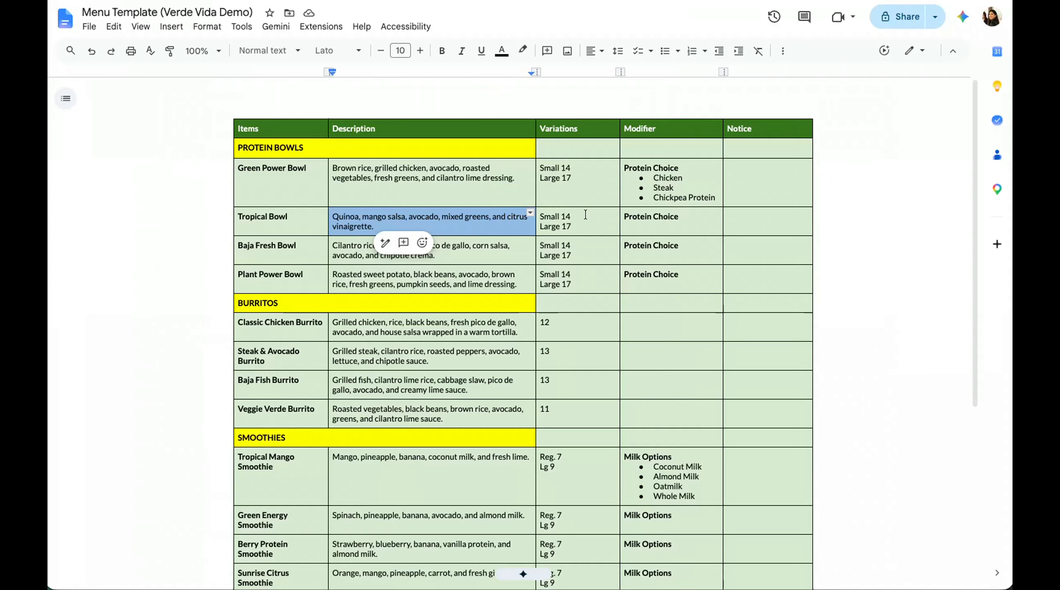
left_click(671, 1)
key("ctrl+v")
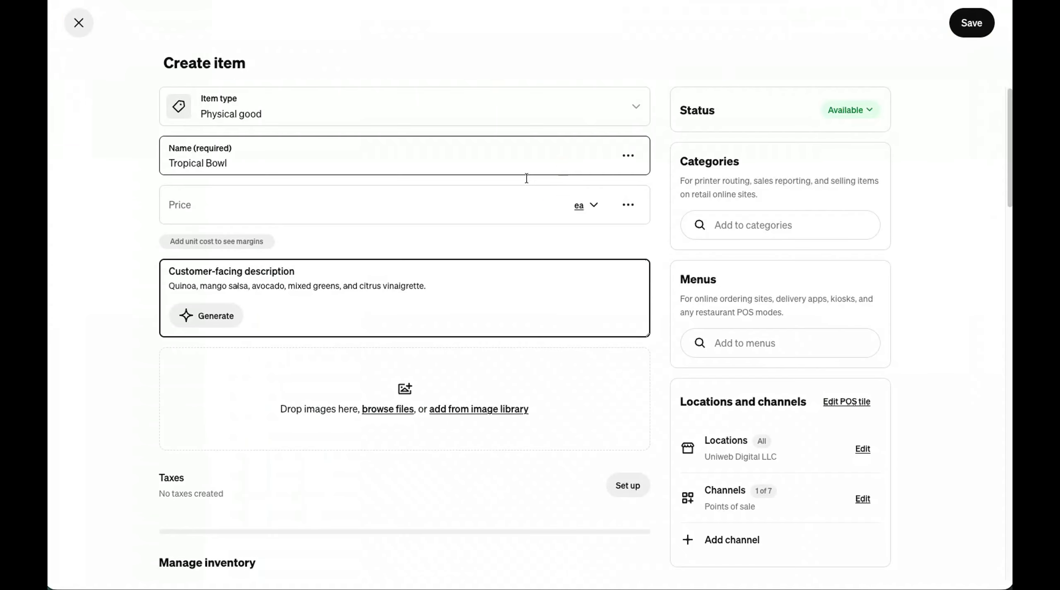
Step: Apply the existing Size option set to the Tropical Bowl and create its Small and Large variations
scroll(291, 340, "down", 10)
left_click(643, 327)
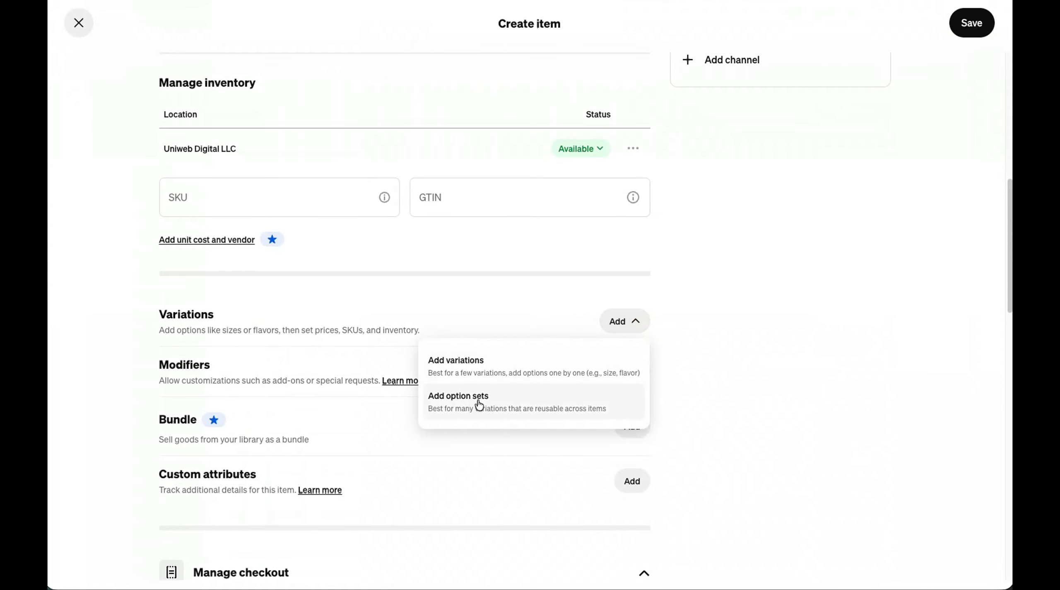
left_click(460, 410)
left_click(426, 192)
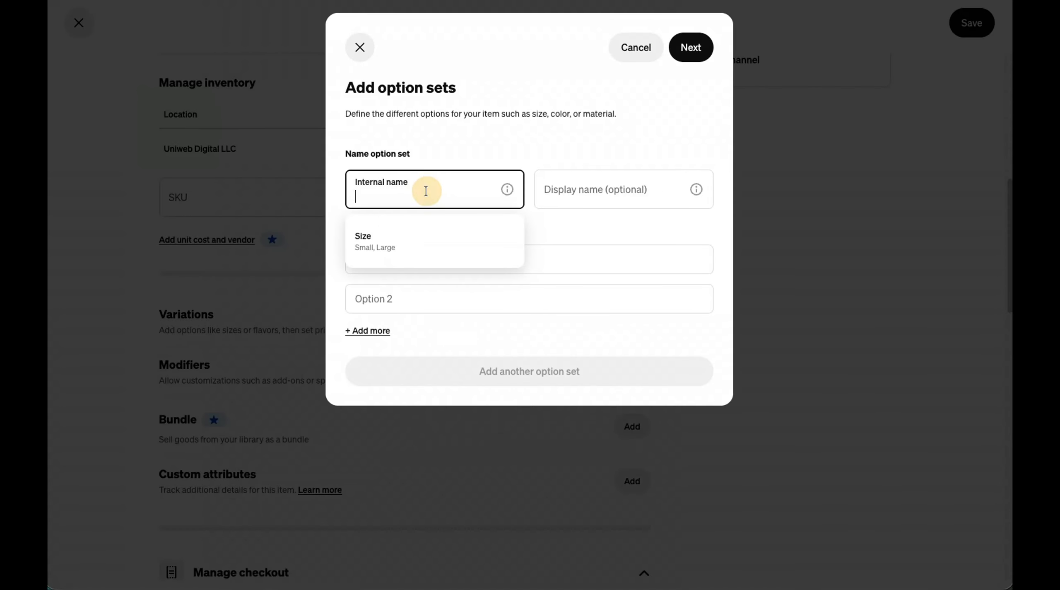
left_click(397, 248)
left_click(687, 53)
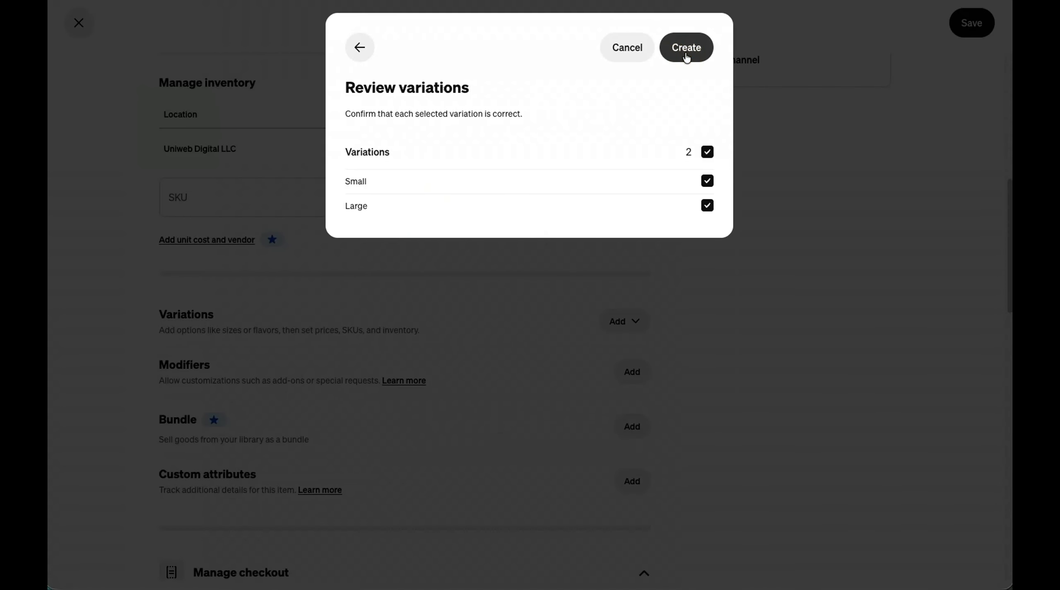
left_click(685, 53)
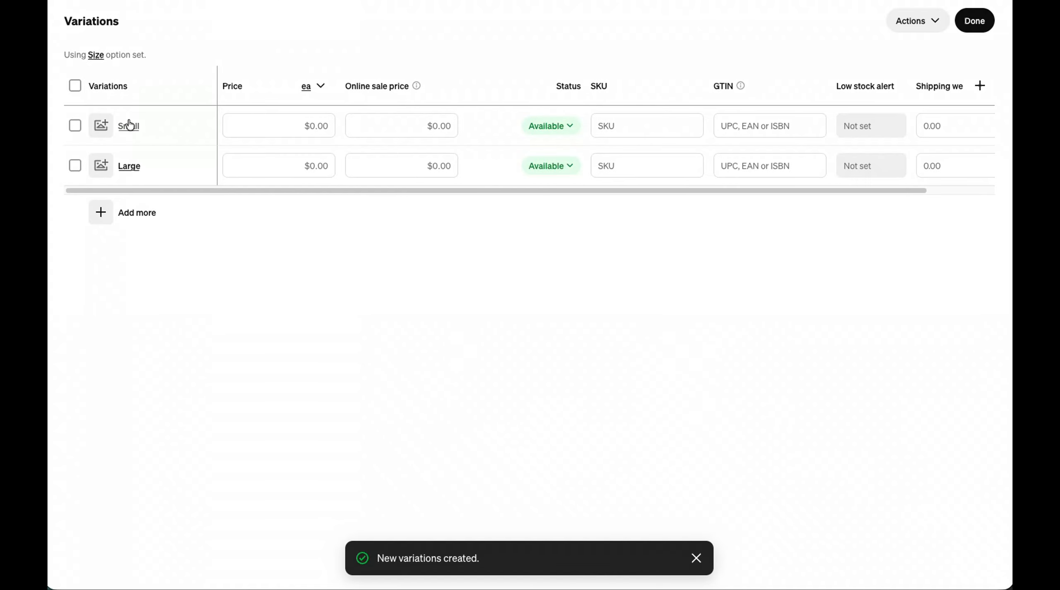
Step: Set the Tropical Bowl's Small price to $14 and Large price to $17, and save the new item
left_click(273, 122)
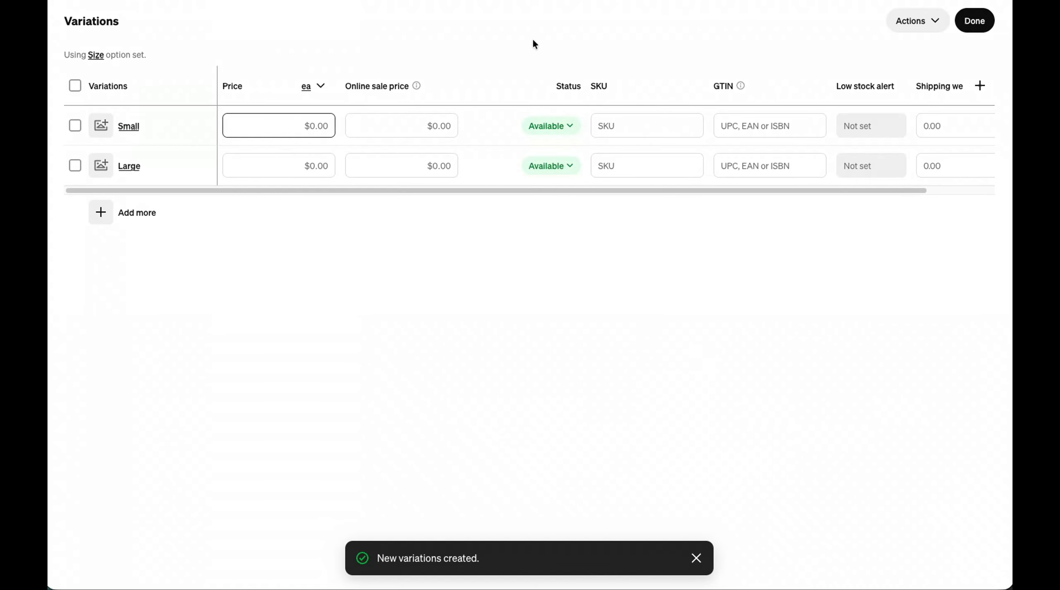
left_click(308, 124)
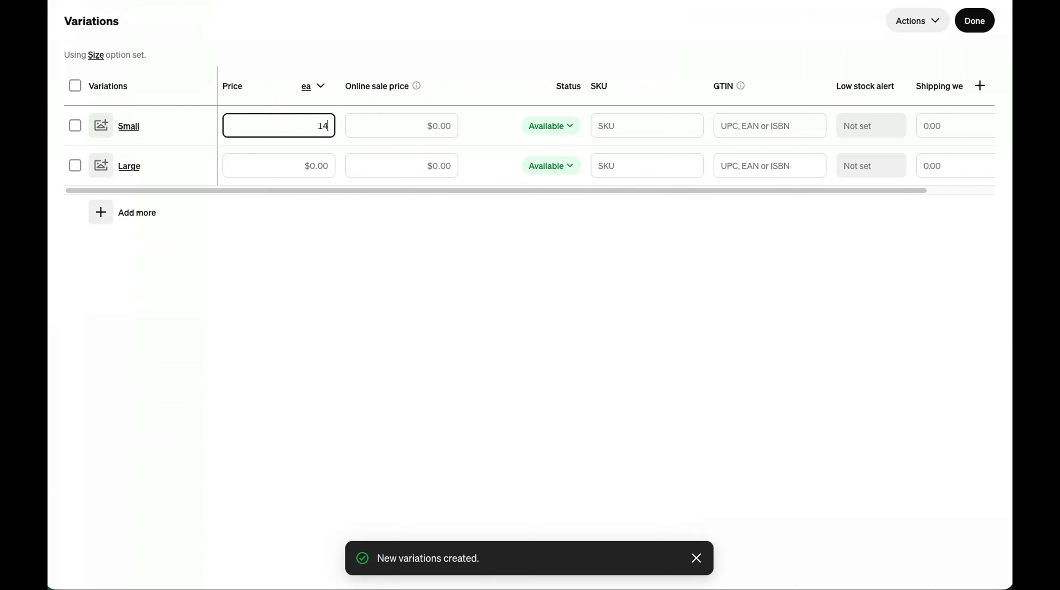
left_click(312, 164)
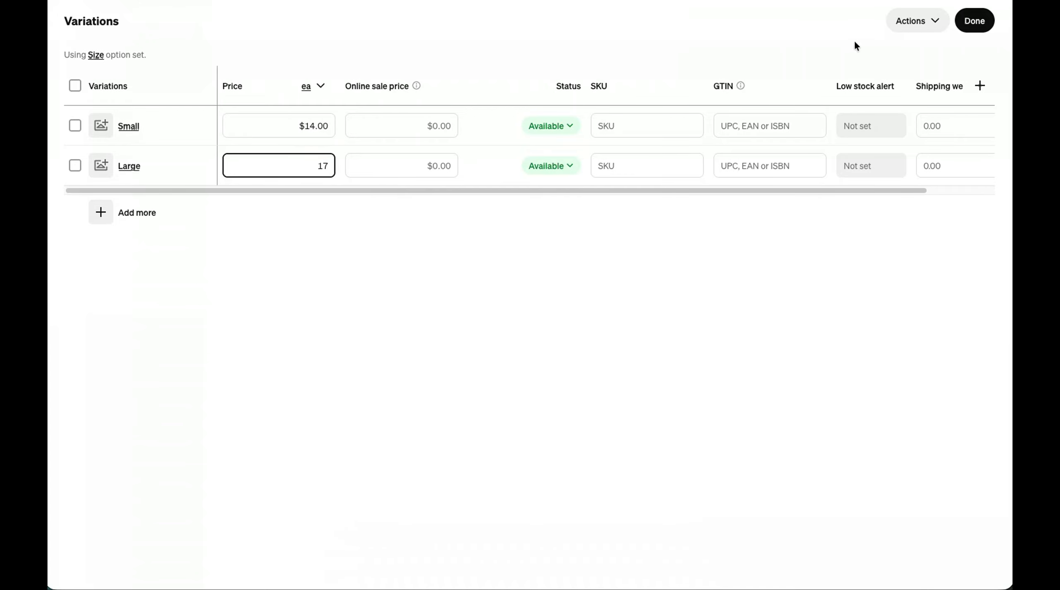
left_click(975, 21)
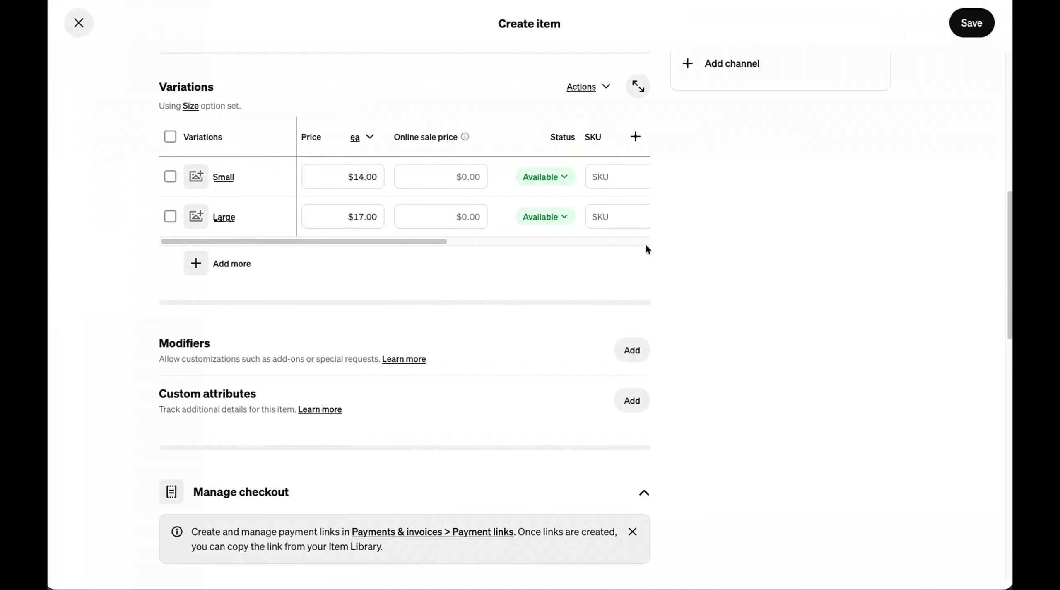
scroll(693, 276, "up", 10)
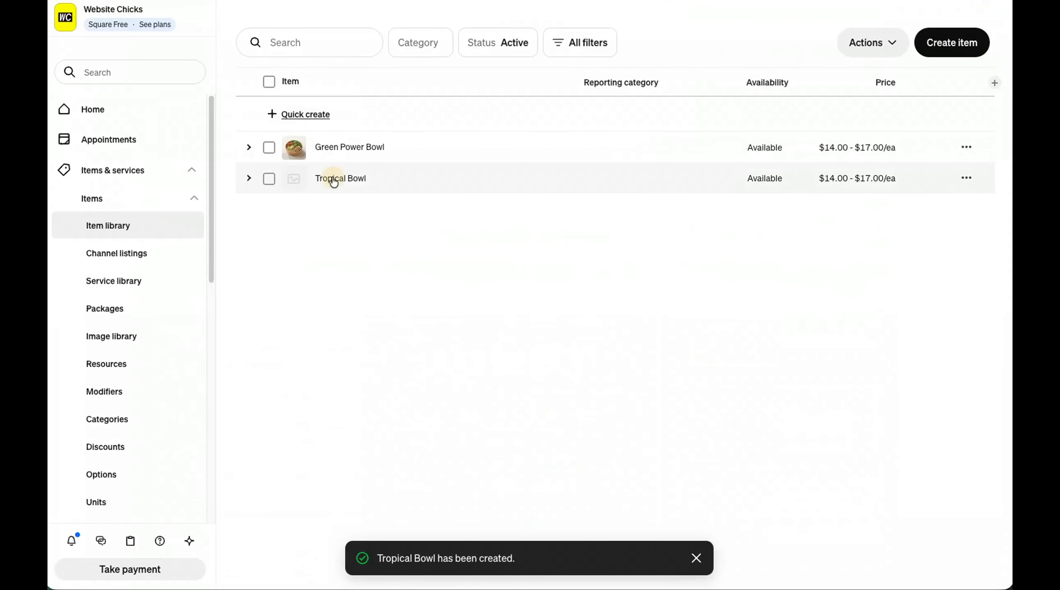
Step: Reopen the Tropical Bowl item, upload tropical-bowl.jpg from the Verde Vida Images folder, and save the item
left_click(335, 176)
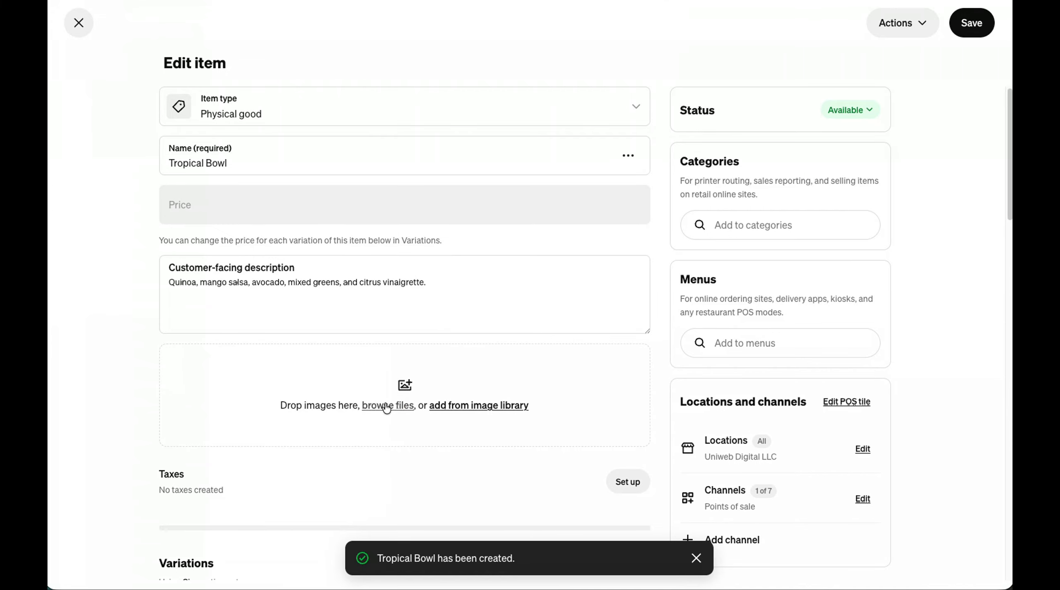
left_click(386, 405)
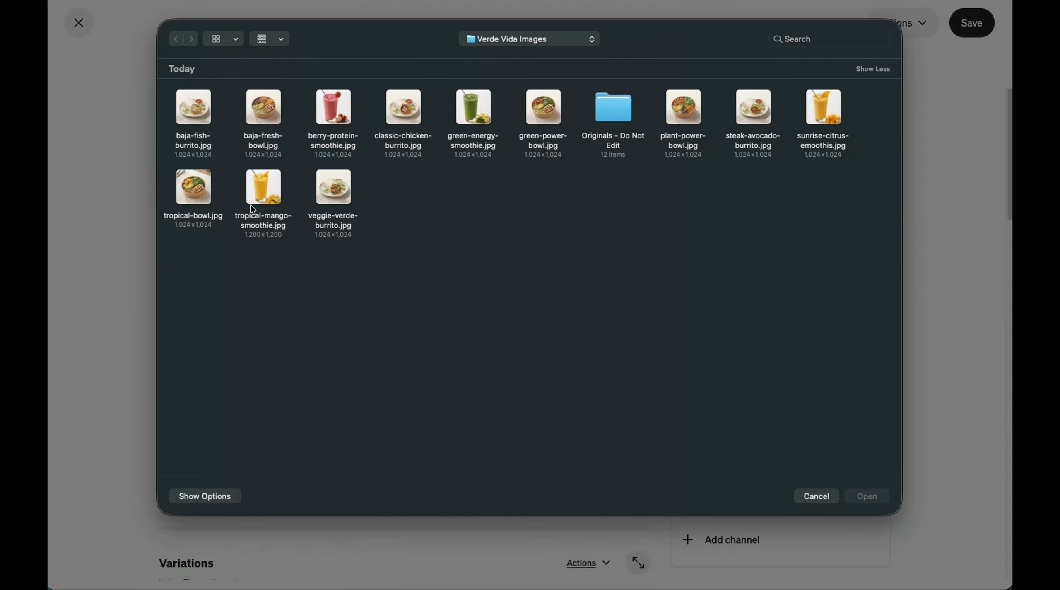
left_click(189, 183)
left_click(882, 496)
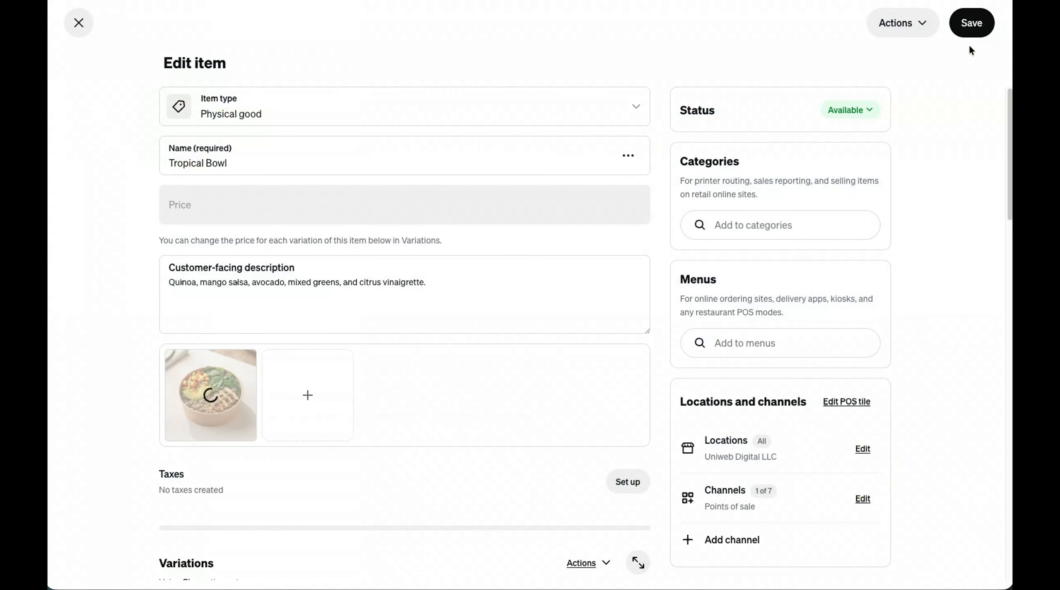
left_click(974, 31)
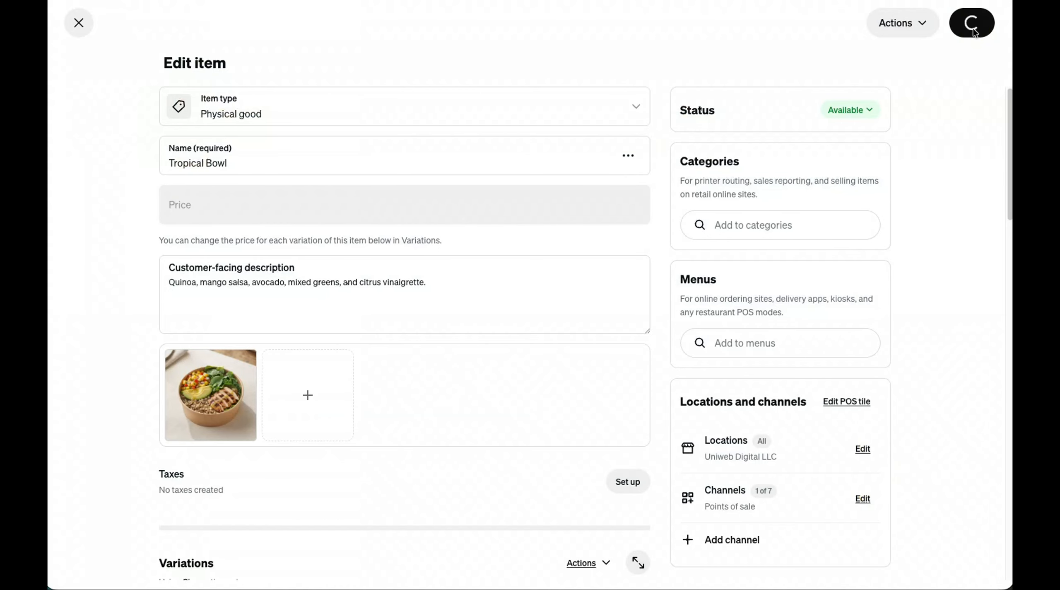
Step: Create a Baja Fresh Bowl item with the customer-facing description "Cilantro rice, black beans, pico de gallo, corn salsa, avocado, and chipotle crema."
left_click(967, 44)
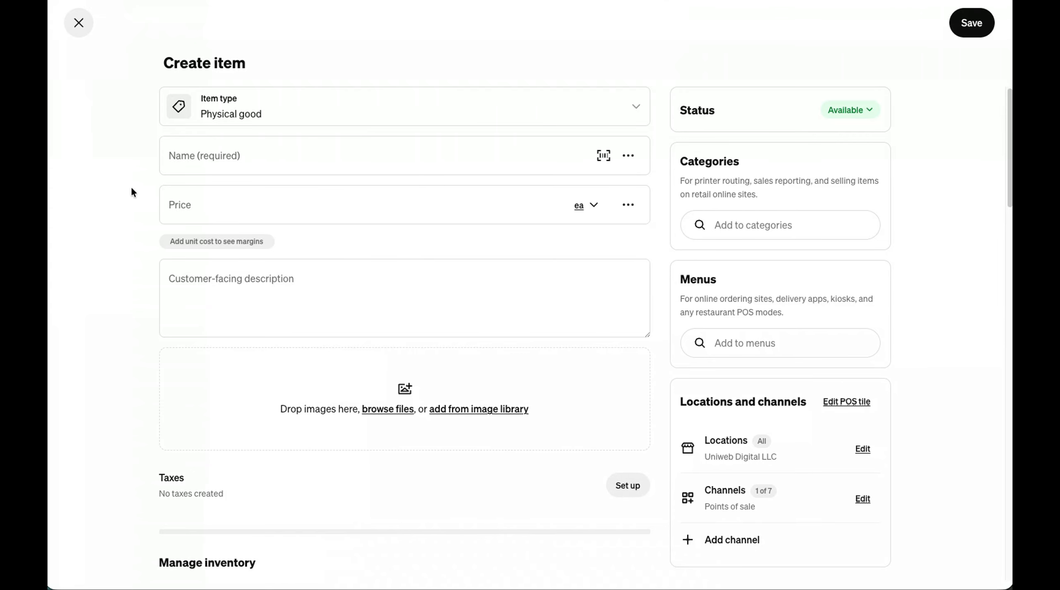
left_click(233, 151)
type("Baja Fresh Bowl")
left_click(225, 273)
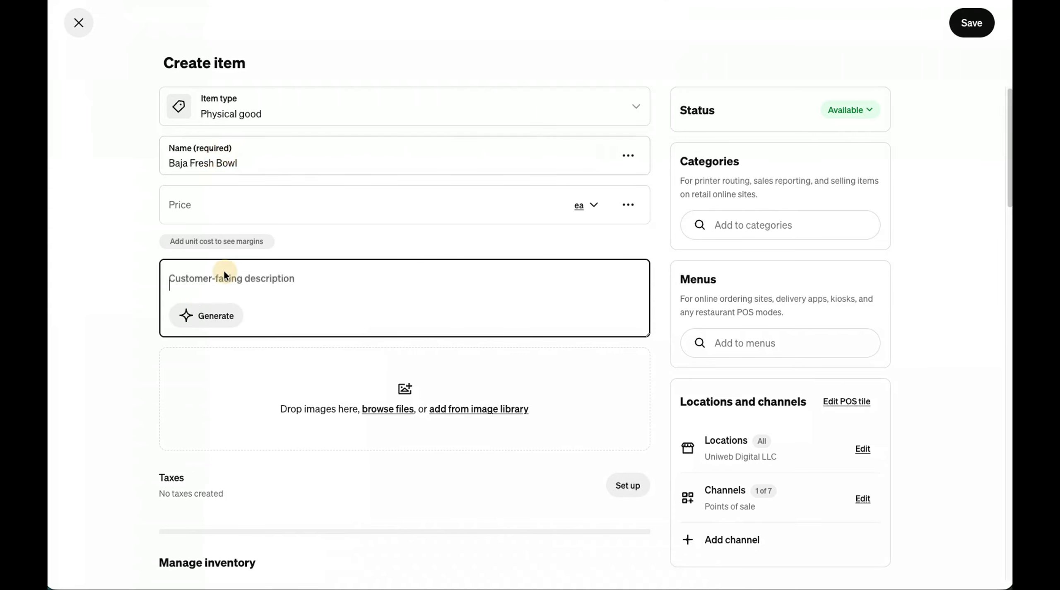
left_click(276, 323)
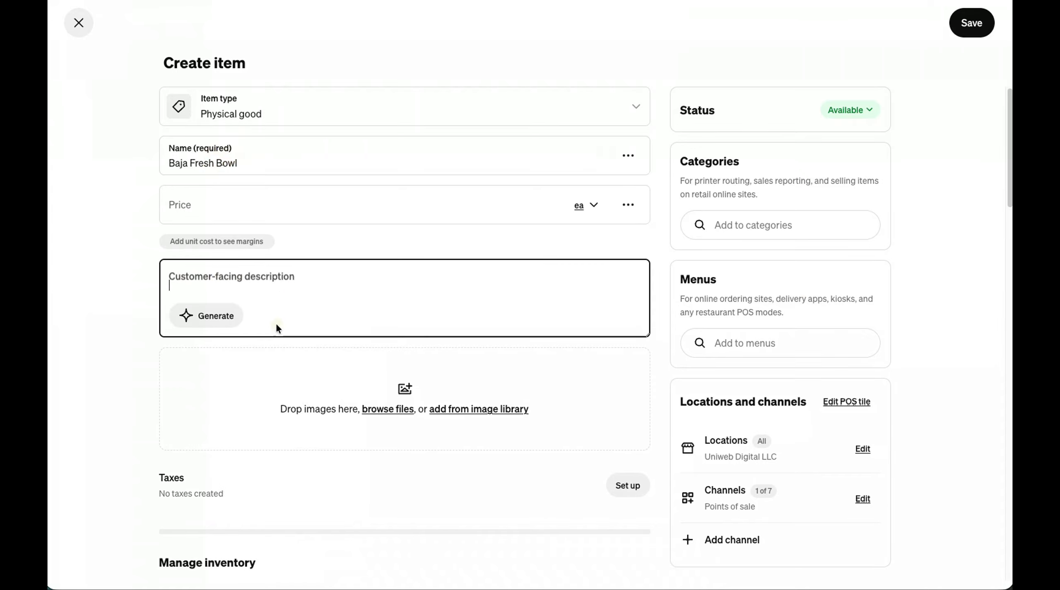
type("Cilantro rice, black beans, pico de gallo, corn salsa, avocado, and chipotle crema.")
Step: Upload baja-fresh-bowl.jpg from the Verde Vida Images folder as the Baja Fresh Bowl's image
left_click(392, 409)
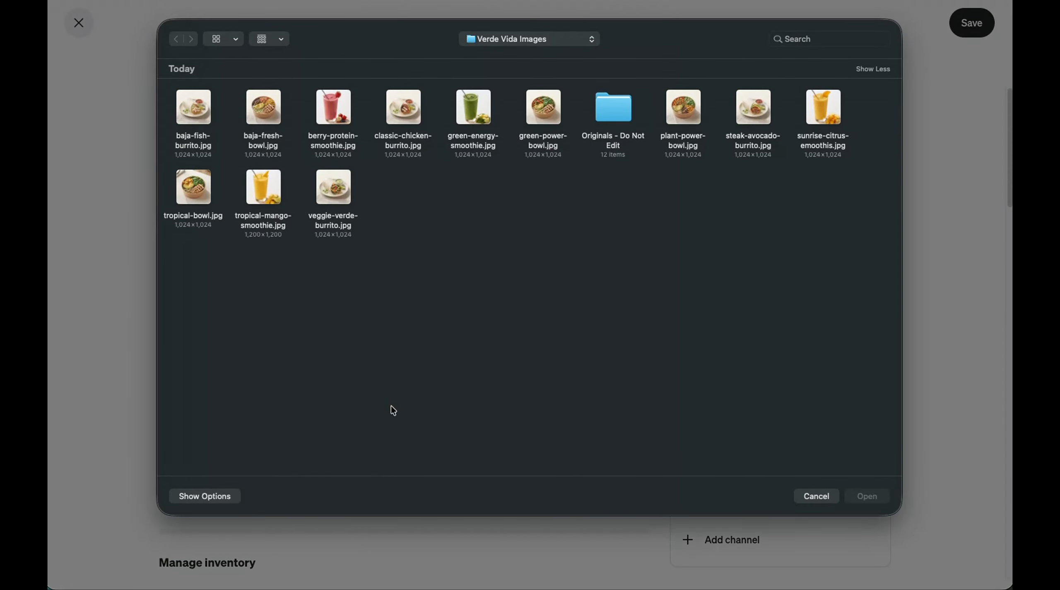
left_click(276, 156)
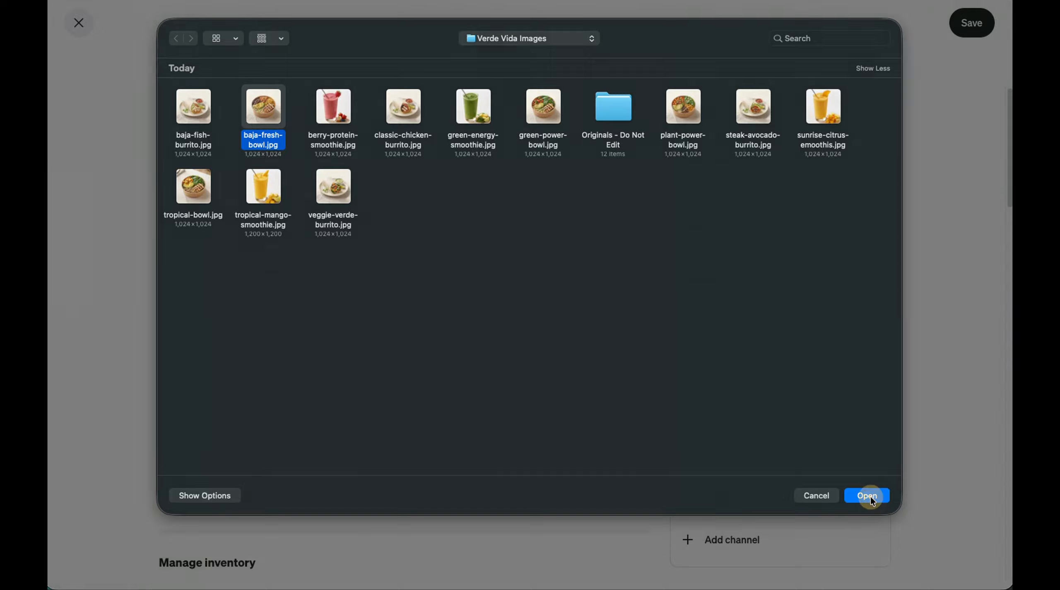
left_click(867, 496)
Step: Apply the existing Size option set to the Baja Fresh Bowl and create its Small and Large variations
scroll(476, 447, "down", 10)
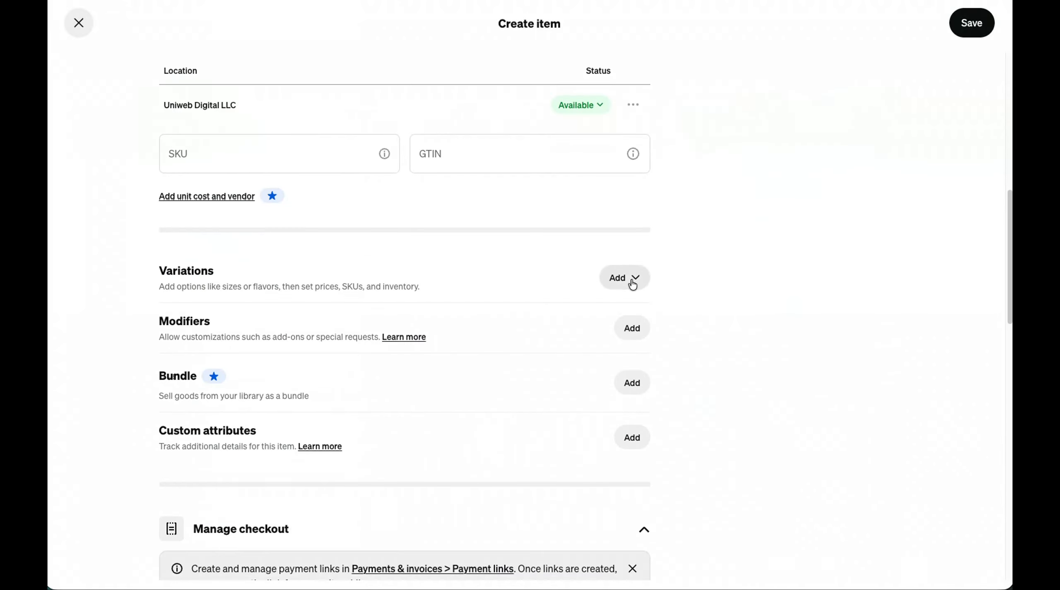
left_click(629, 278)
left_click(554, 367)
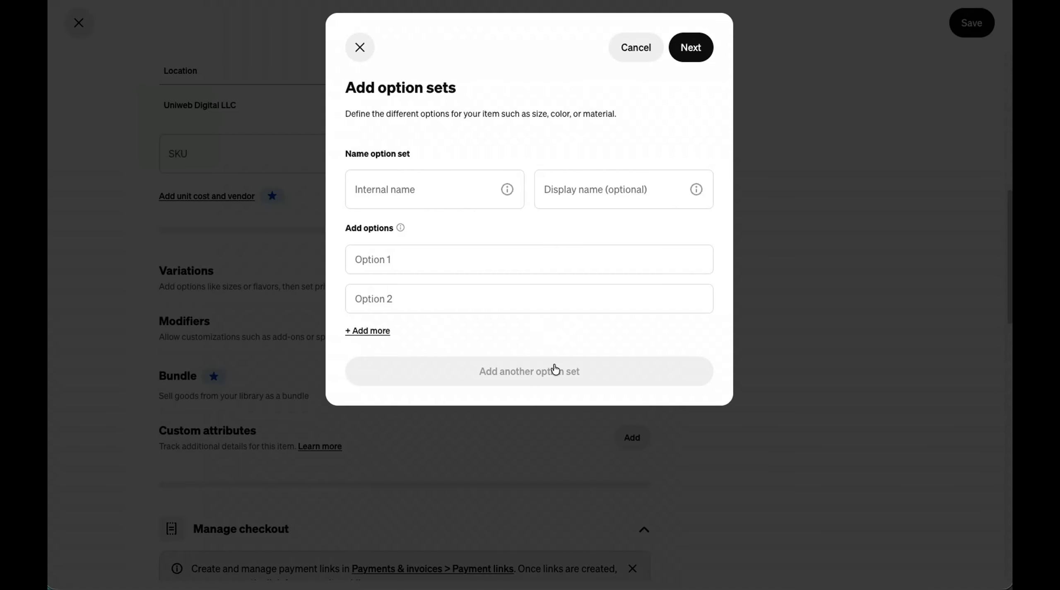
left_click(421, 192)
left_click(431, 240)
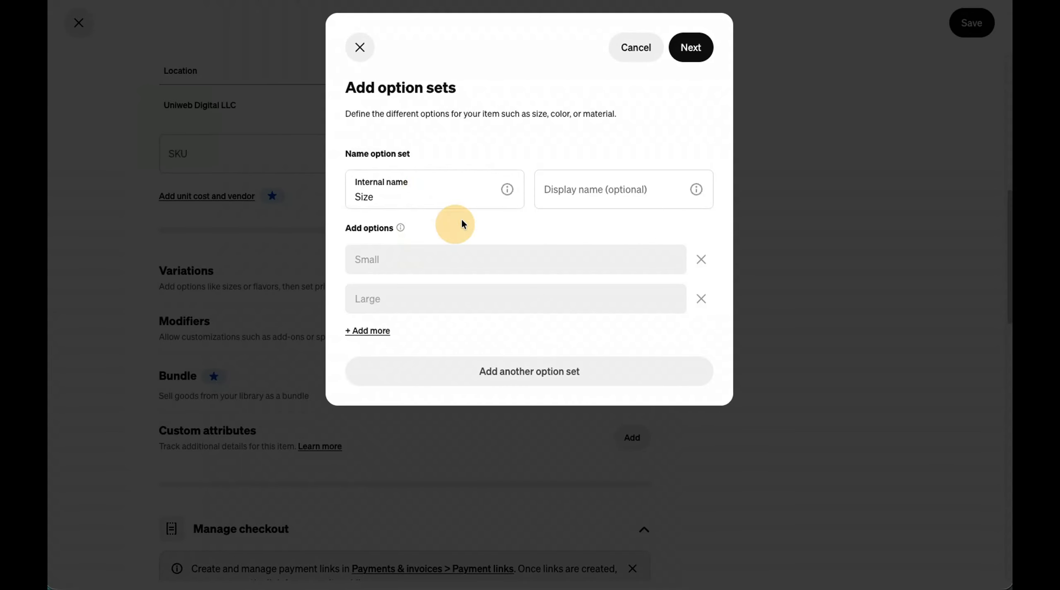
left_click(688, 49)
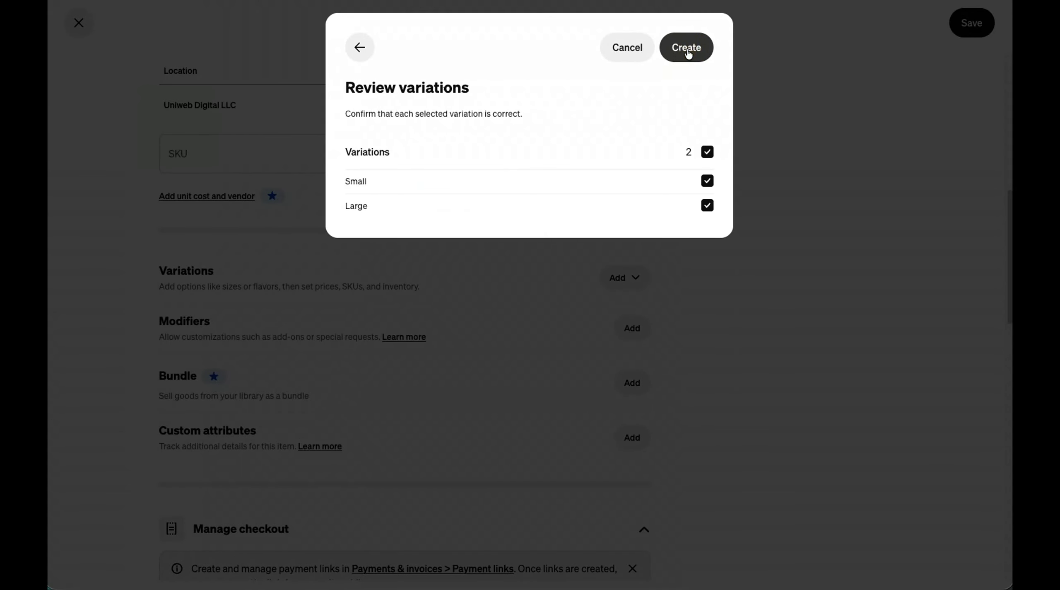
left_click(687, 49)
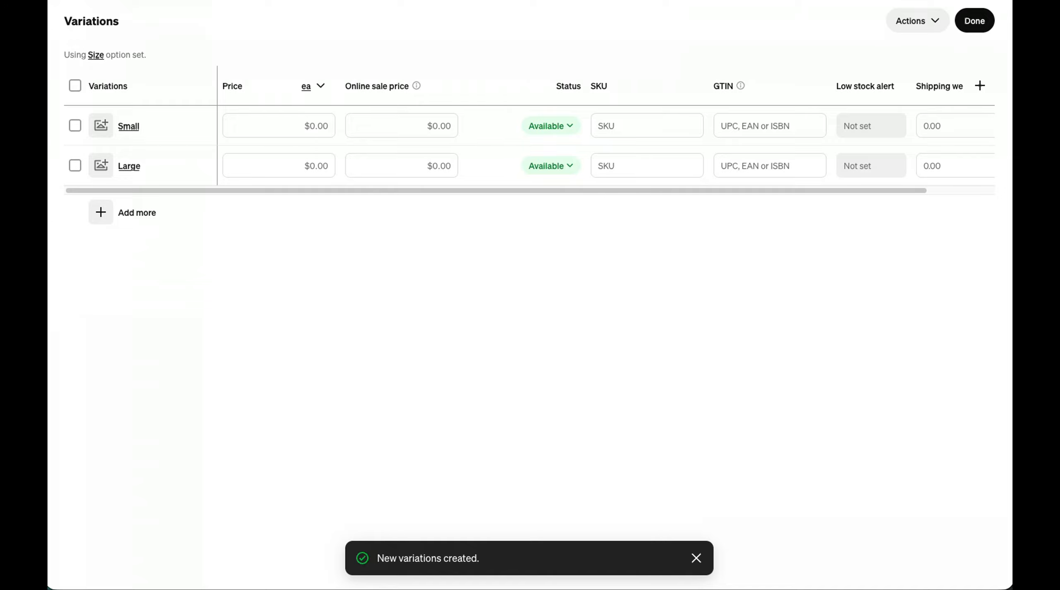
Step: Set the Baja Fresh Bowl's Small price to $14 and Large price to $17, and save the item
left_click(284, 123)
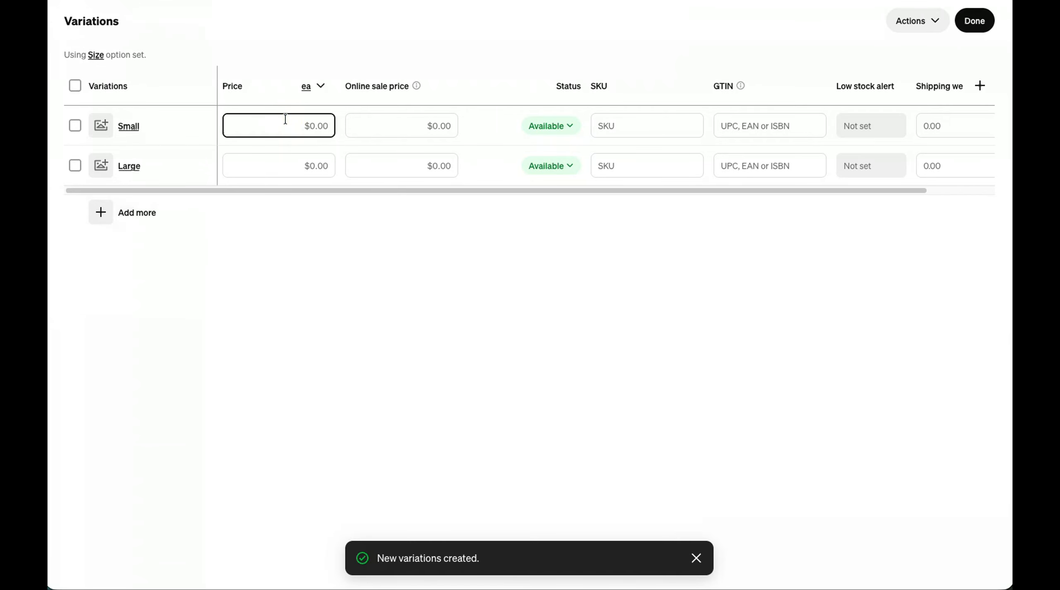
type("14")
left_click(282, 164)
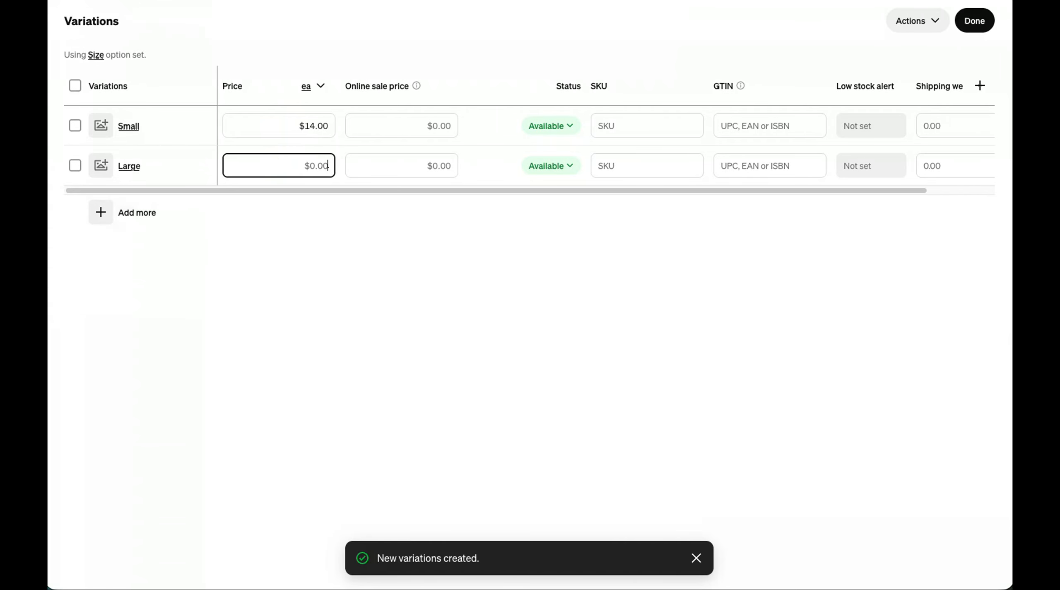
type("17")
left_click(975, 20)
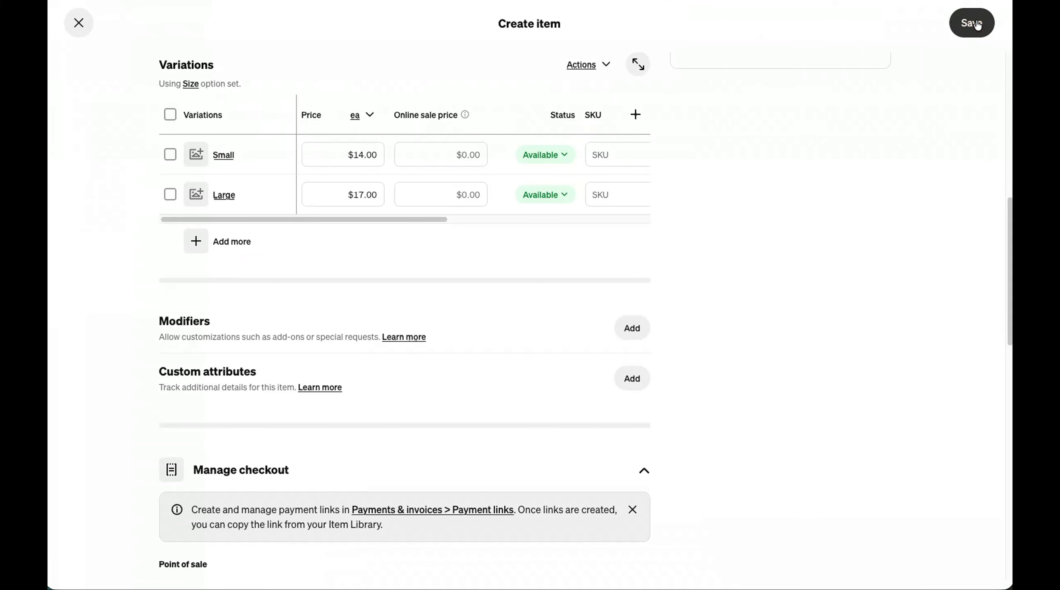
left_click(976, 24)
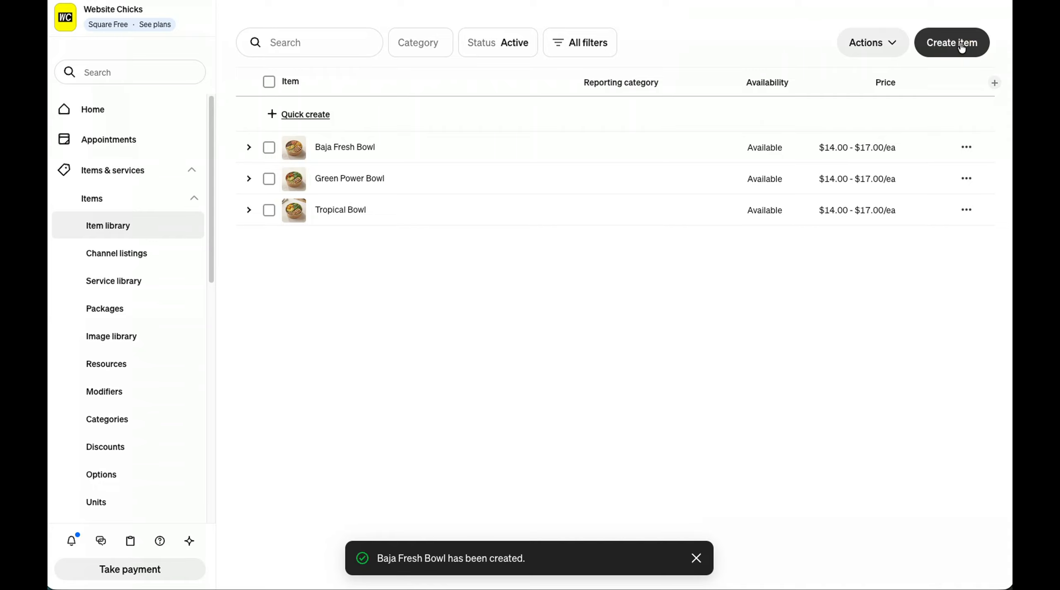
Step: Create a Plant Power Bowl item with the description "Roasted sweet potato, black beans, avocado, brown rice, fresh greens, pumpkin seeds, and lime dressing."
left_click(962, 47)
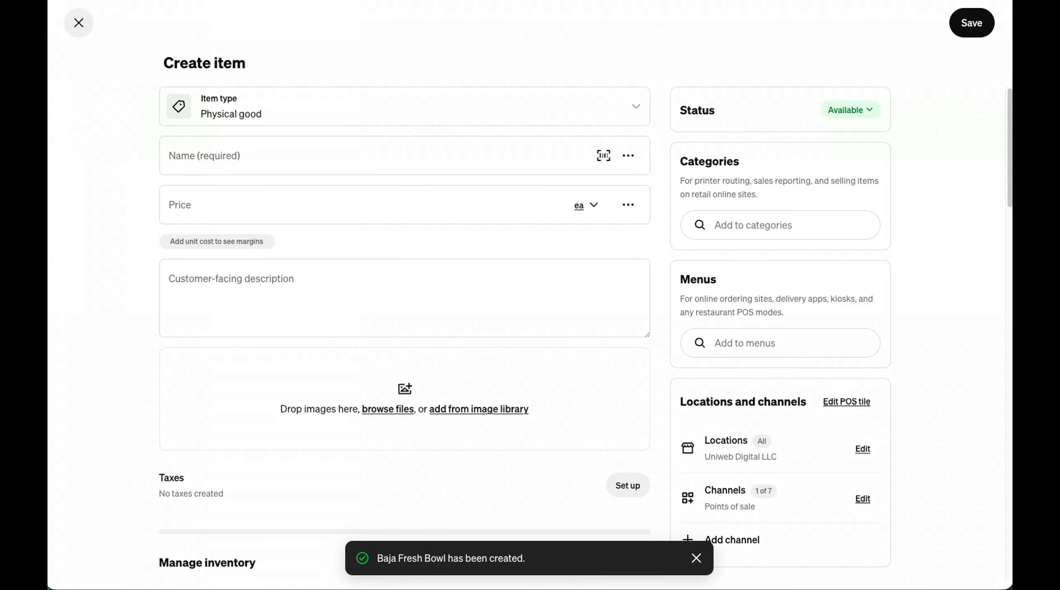
left_click(196, 152)
type("Plant Power Bowl")
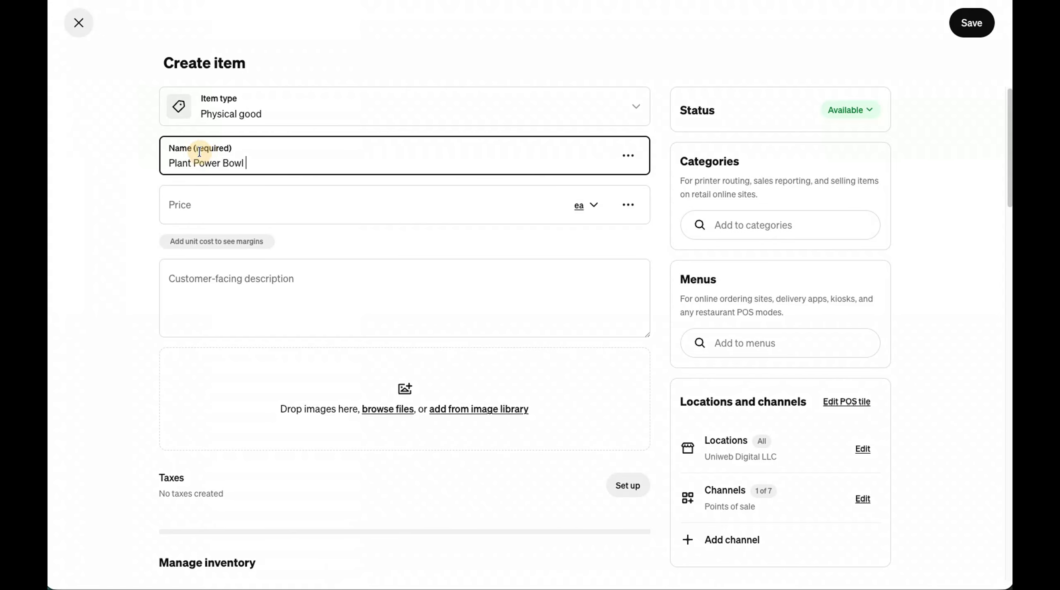
key("Tab")
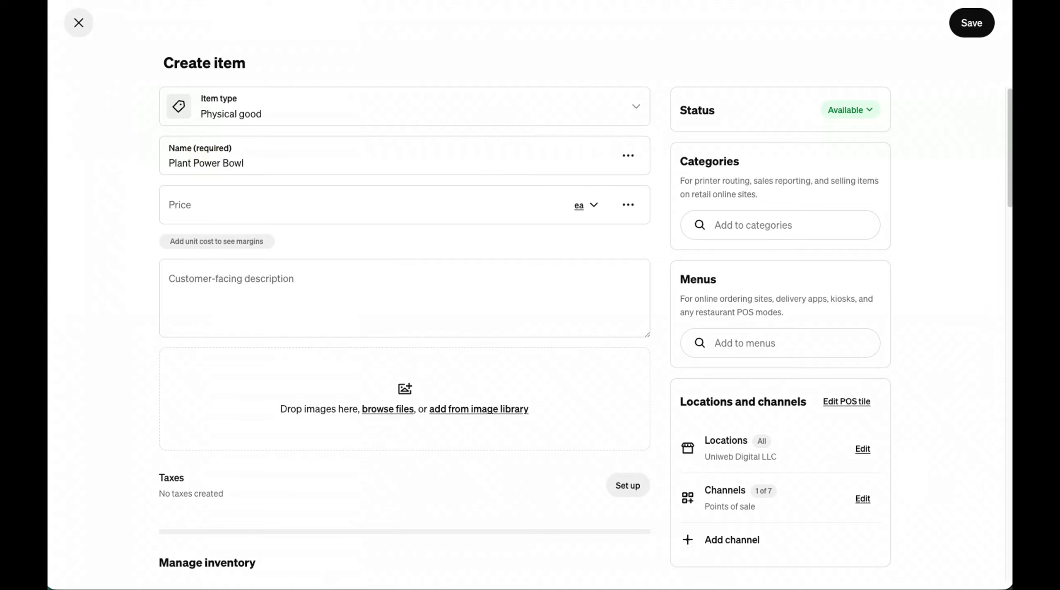
left_click(290, 293)
type("Roasted sweet potato, black beans, avocado, brown rice, fresh greens, pumpkin seeds, and lime dressing.")
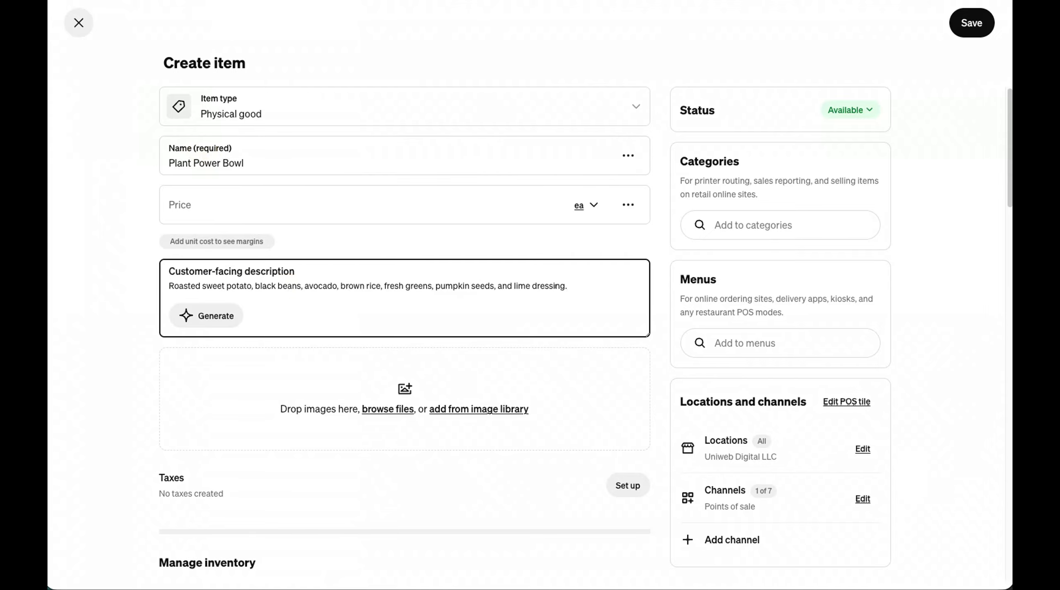
Step: Apply the existing Size option set to the Plant Power Bowl and create its Small and Large variations
scroll(422, 453, "down", 8)
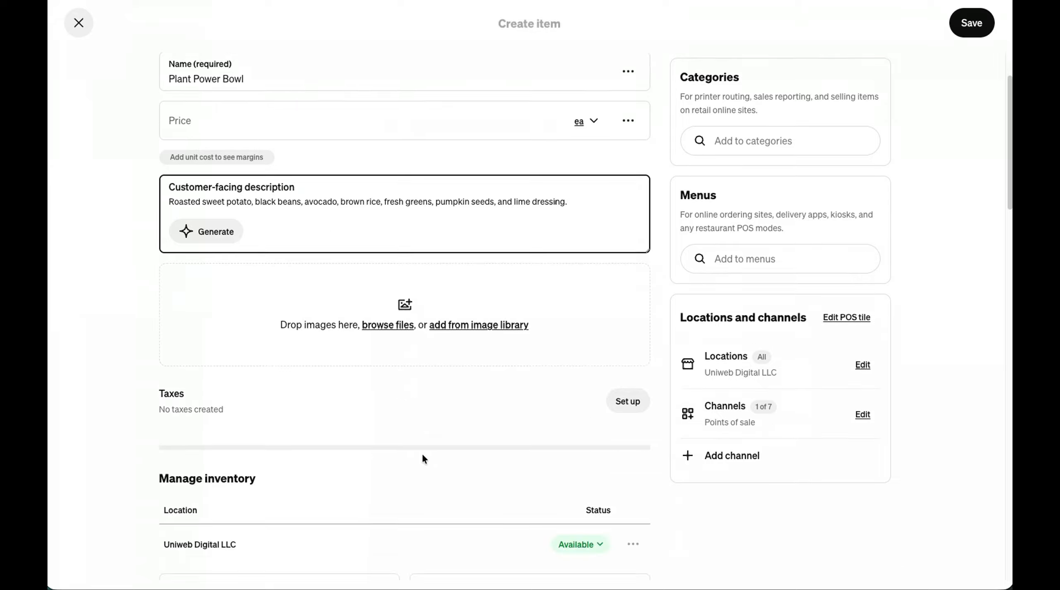
left_click(632, 418)
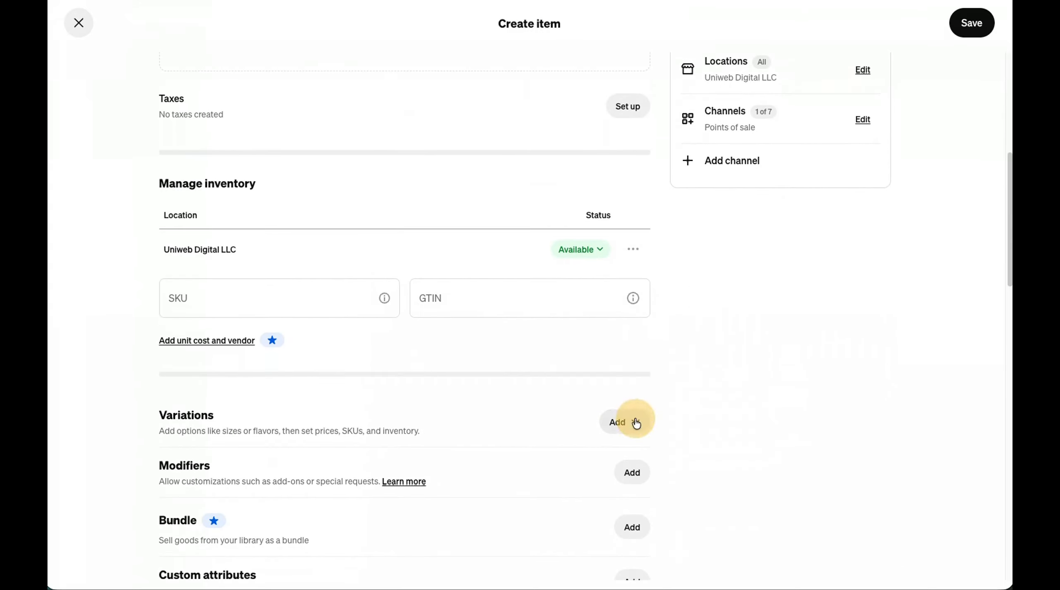
left_click(582, 497)
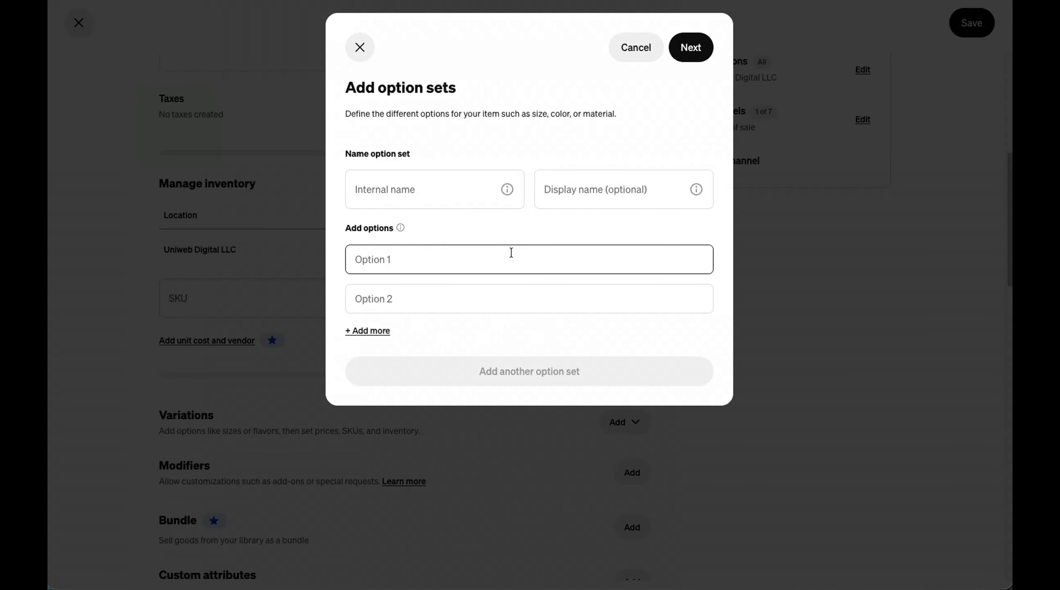
left_click(412, 185)
left_click(393, 244)
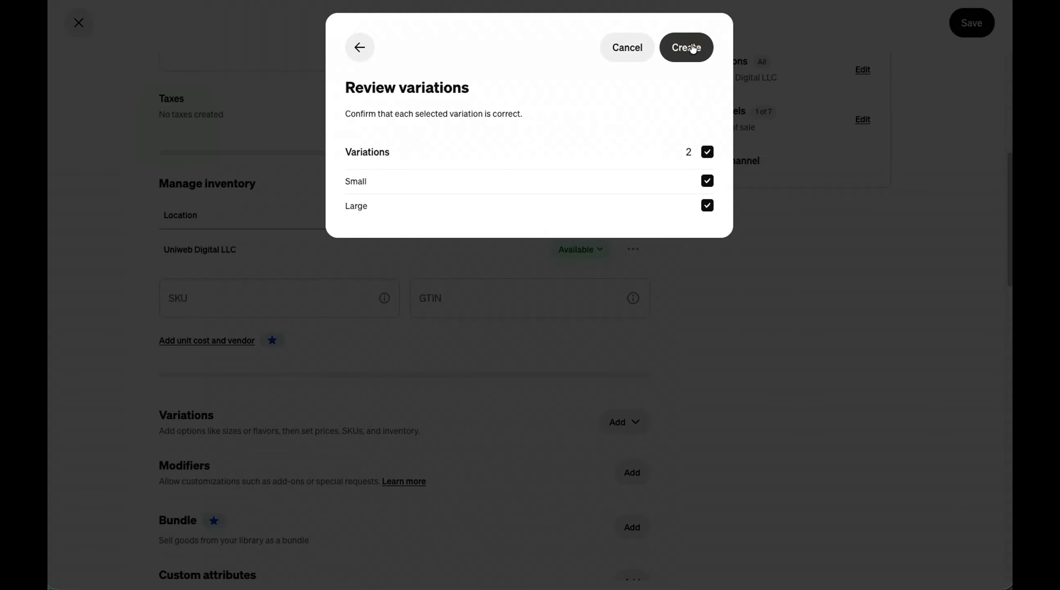
left_click(692, 48)
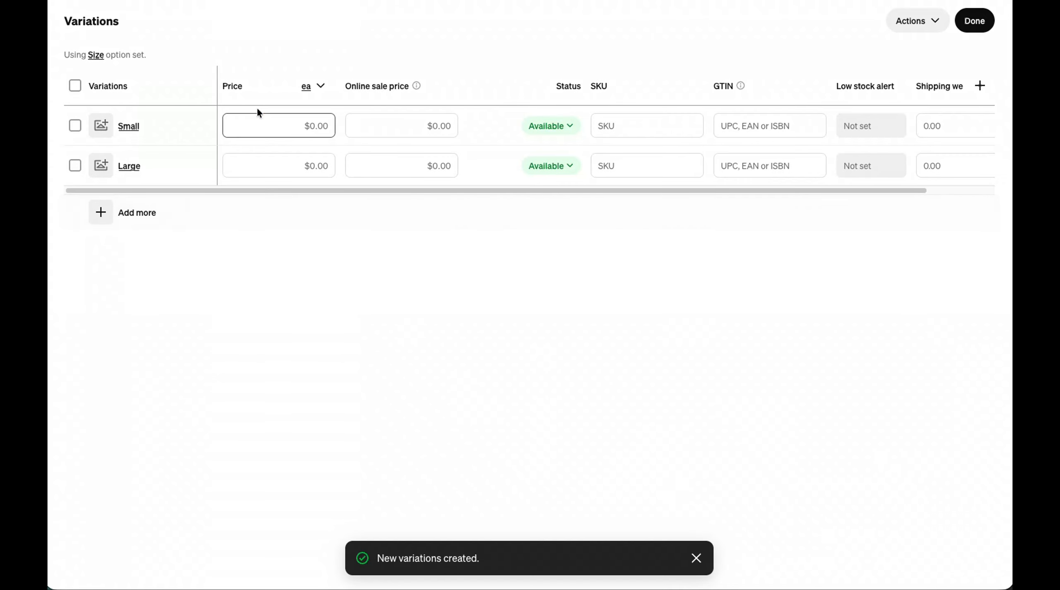
Step: Set the Plant Power Bowl's Small price to $14 and Large price to $17
left_click(269, 118)
type("14")
left_click(281, 162)
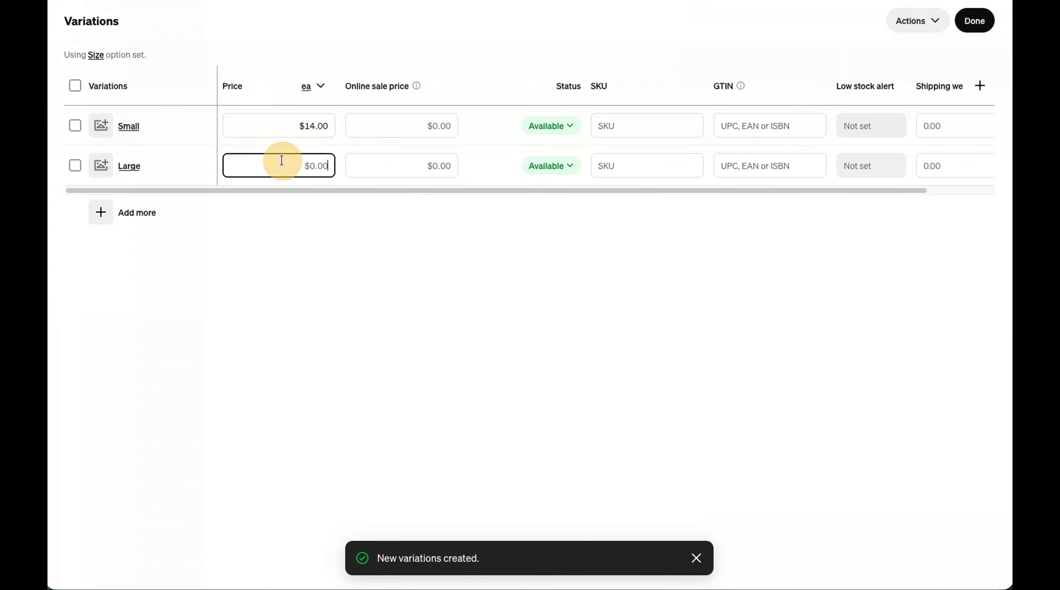
type("17")
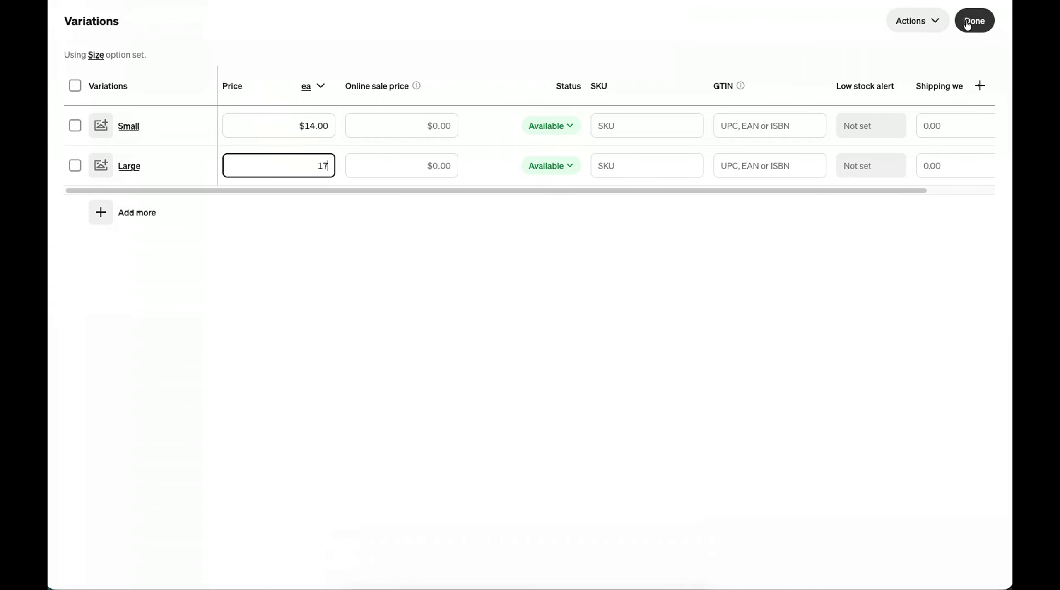
left_click(970, 21)
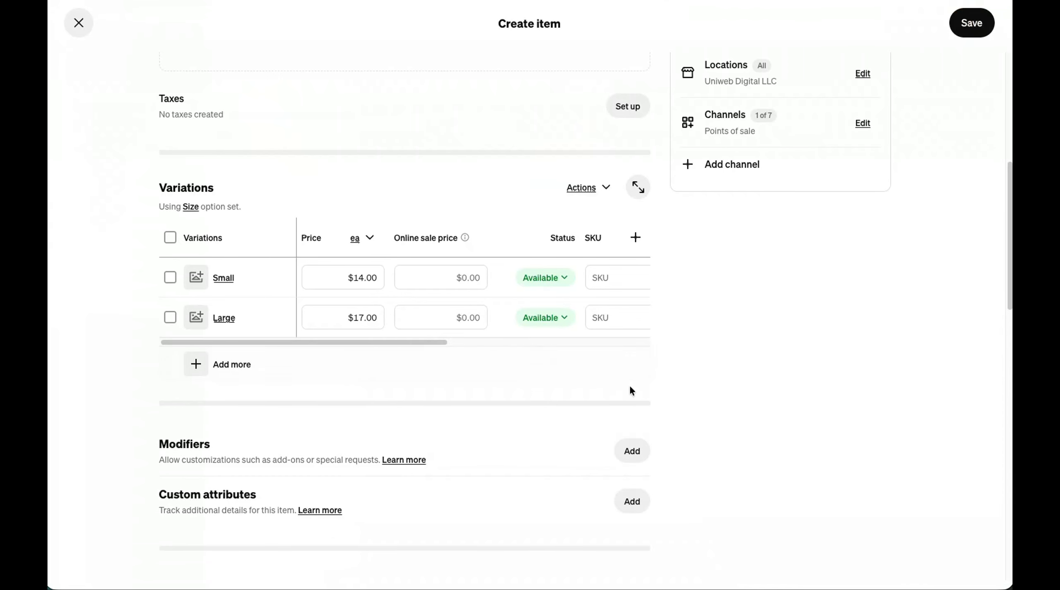
Step: Upload plant-power-bowl.jpg from the Verde Vida Images folder to the Plant Power Bowl and save the item
scroll(629, 383, "up", 5)
left_click(391, 410)
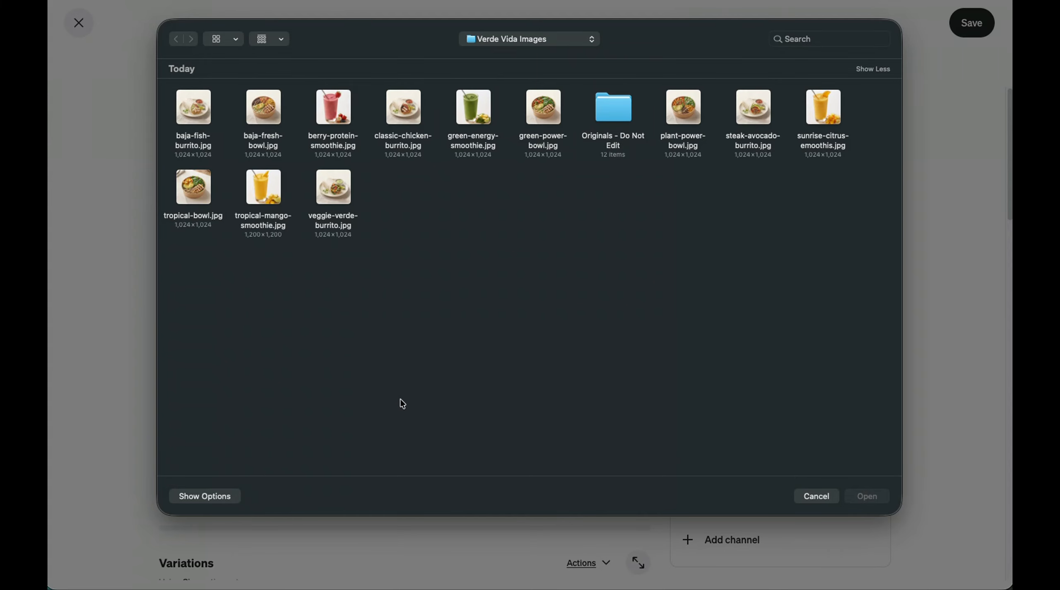
left_click(683, 106)
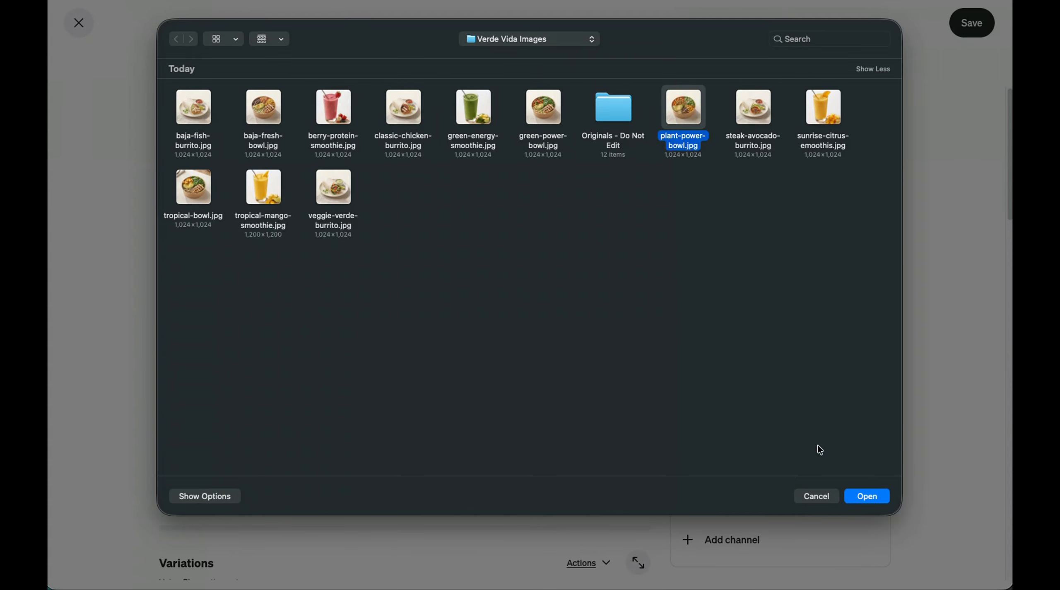
left_click(870, 496)
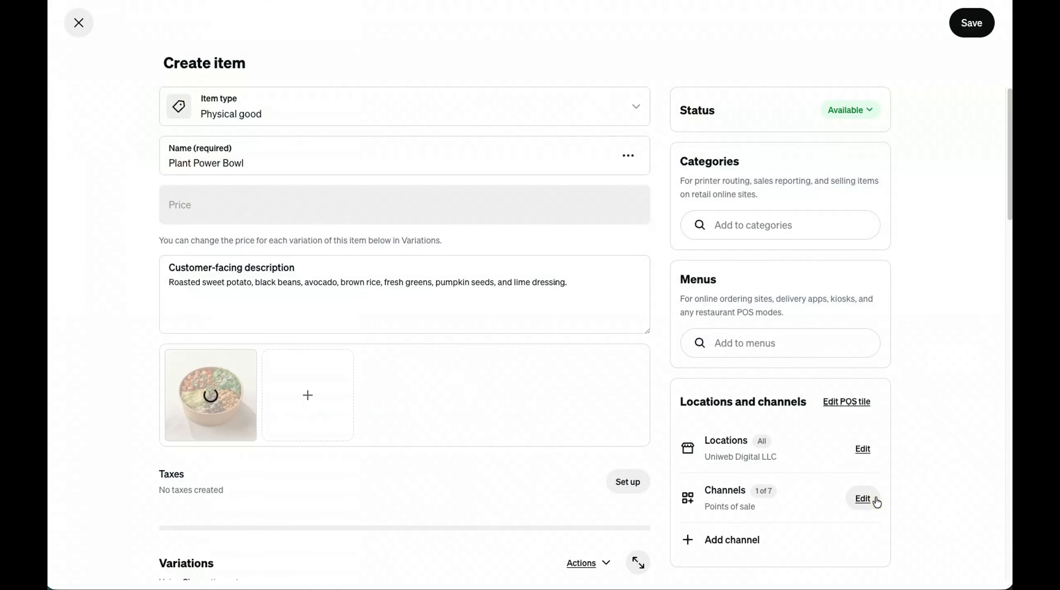
left_click(968, 24)
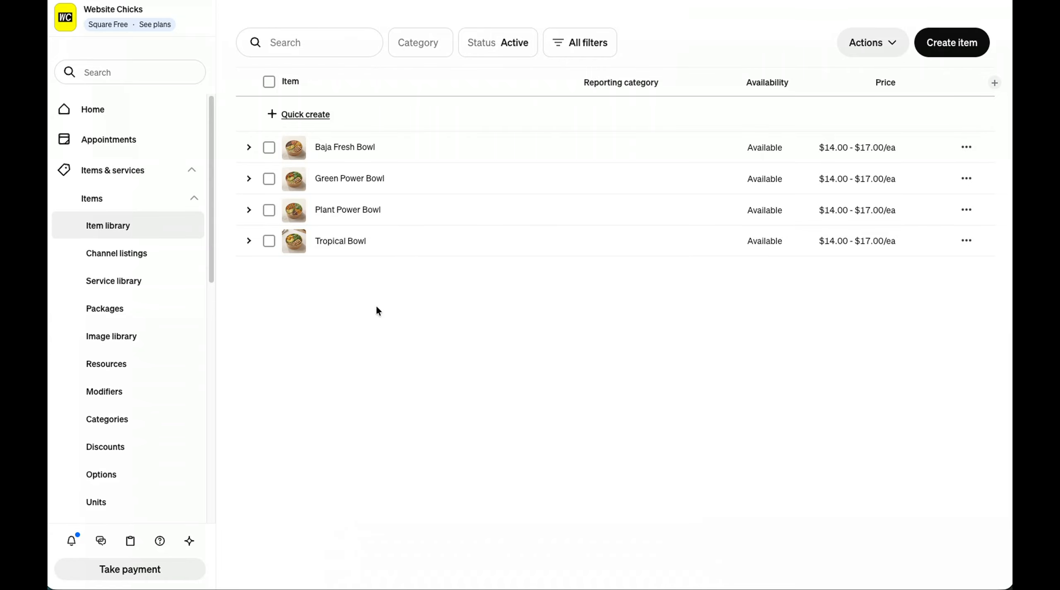
Step: Check the Burritos section in the menu document, and start a new item in Square with the type Prepared food and beverage
key("ctrl+Tab")
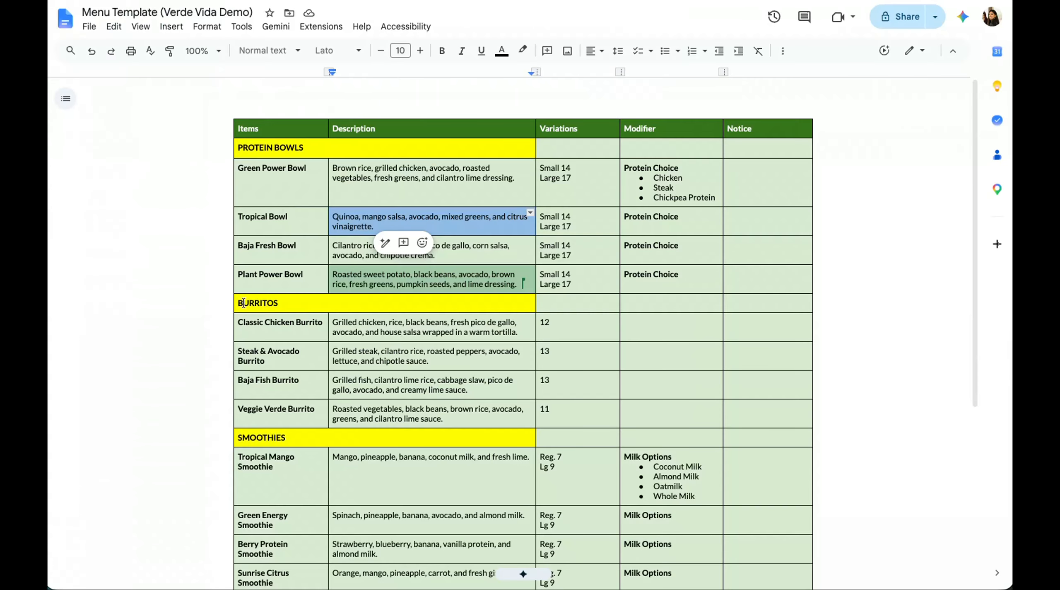
double_click(263, 303)
scroll(420, 349, "down", 1)
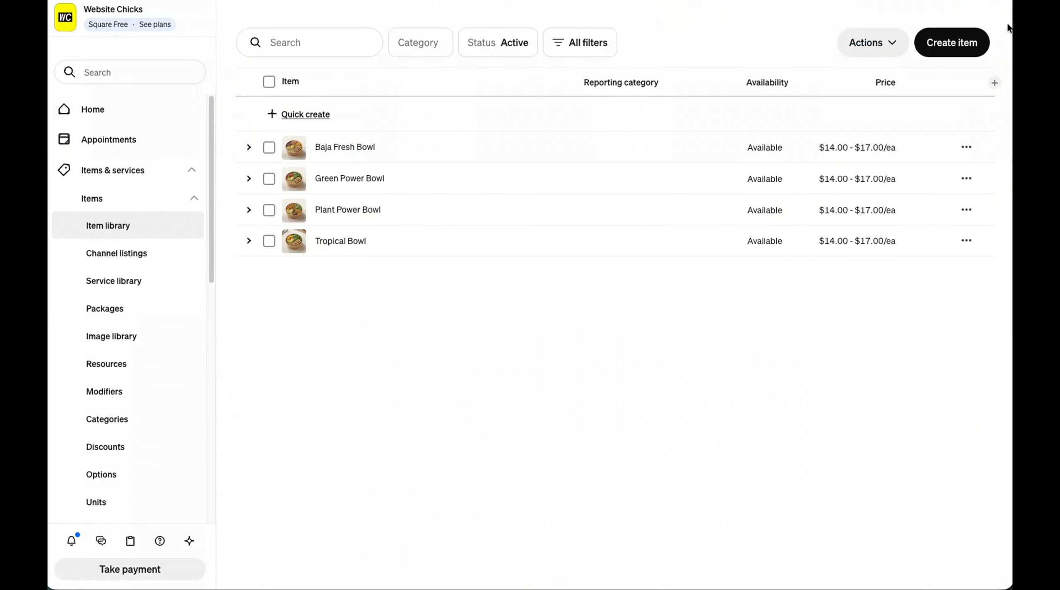
left_click(961, 42)
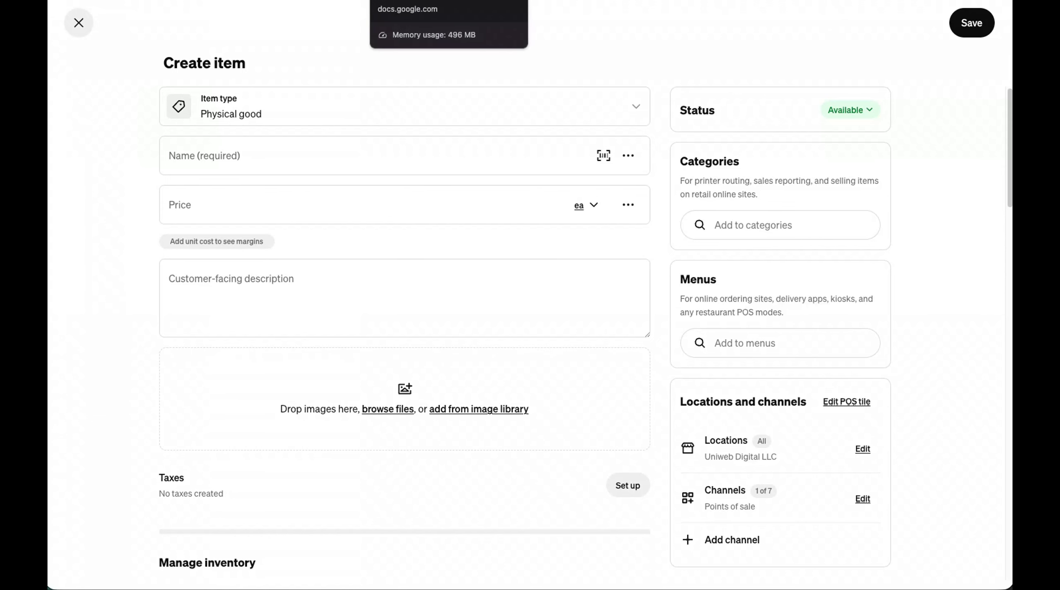
left_click(327, 157)
left_click(308, 111)
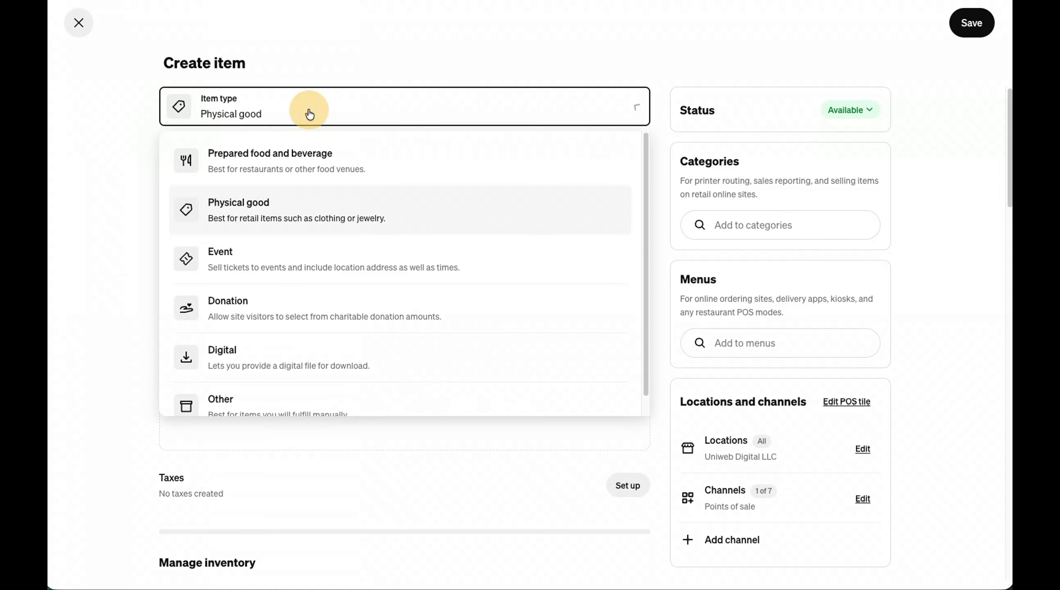
left_click(296, 160)
left_click(239, 156)
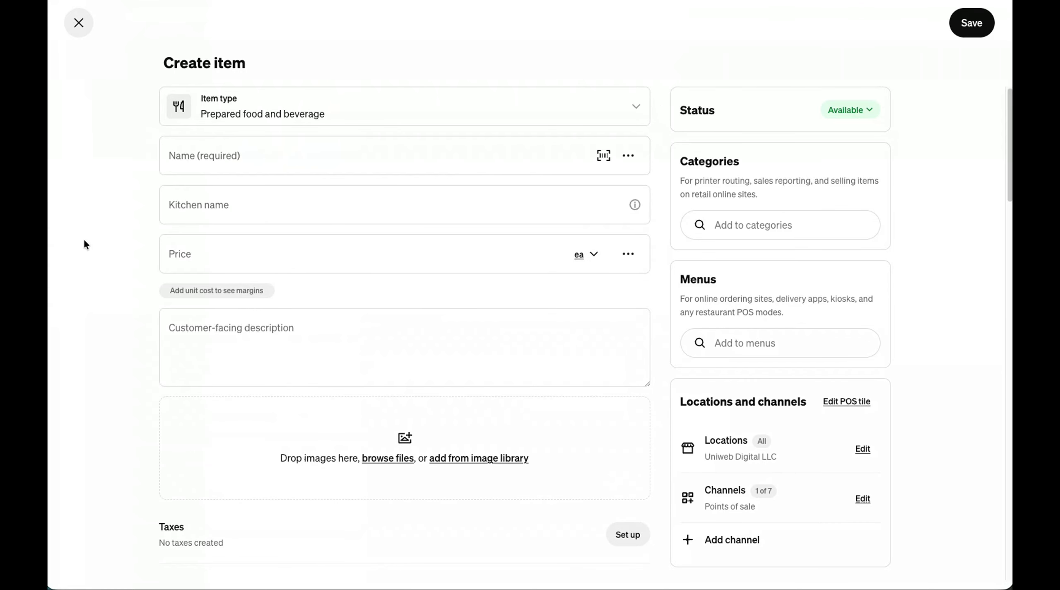
Step: Name the item Classic Chicken Burrito and describe it as "Grilled chicken, rice, black beans, fresh pico de gallo, avocado, and house salsa wrapped in a warm tortilla."
left_click(210, 156)
type("Classic Chicken Burrito")
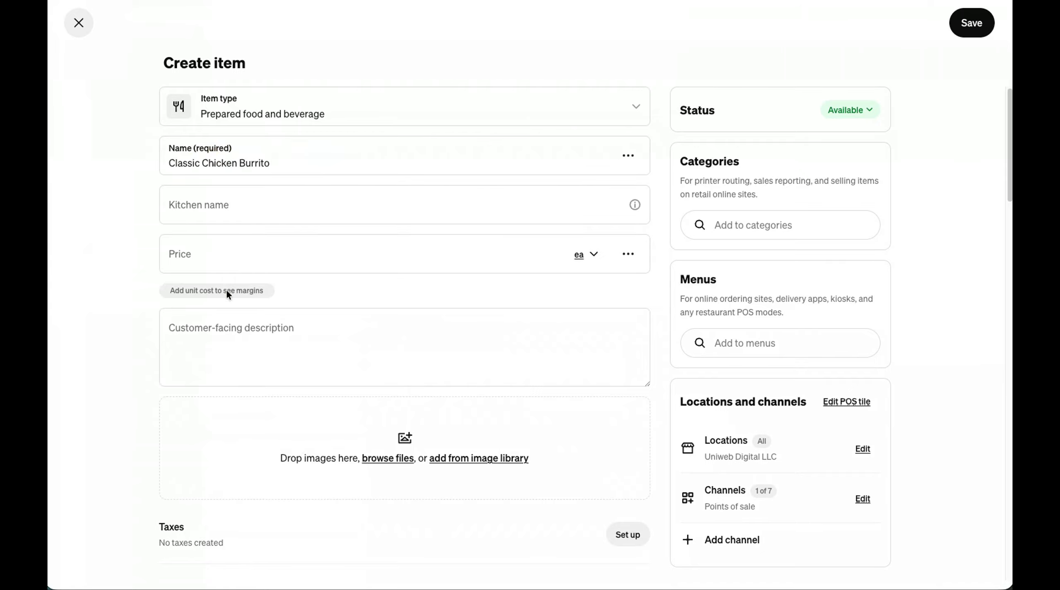
left_click(218, 333)
type("Grilled chicken, rice, black beans, fresh pico de gallo, avocado, and house salsa wrapped in a warm tortilla.")
scroll(379, 407, "down", 10)
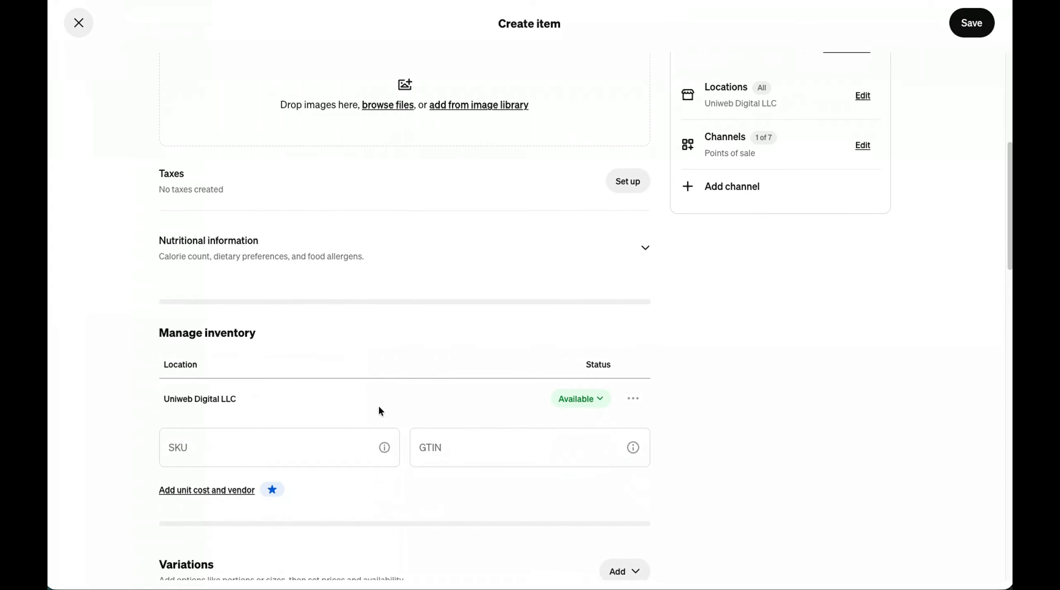
scroll(411, 421, "up", 10)
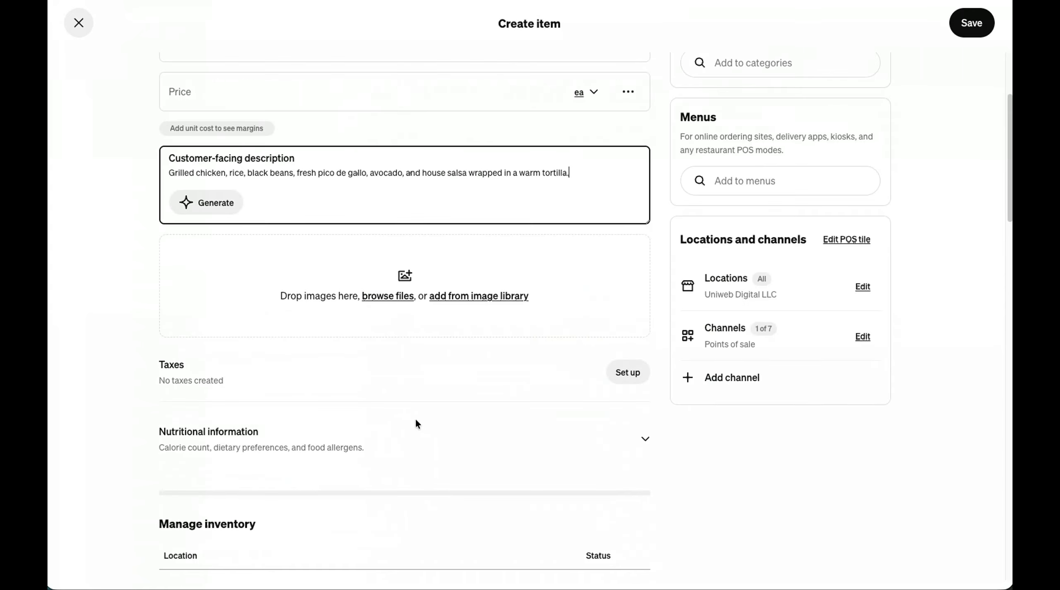
Step: Set the Classic Chicken Burrito's price to $12, upload classic-chicken-burrito.jpg from the Verde Vida Images folder, and save the item
left_click(211, 263)
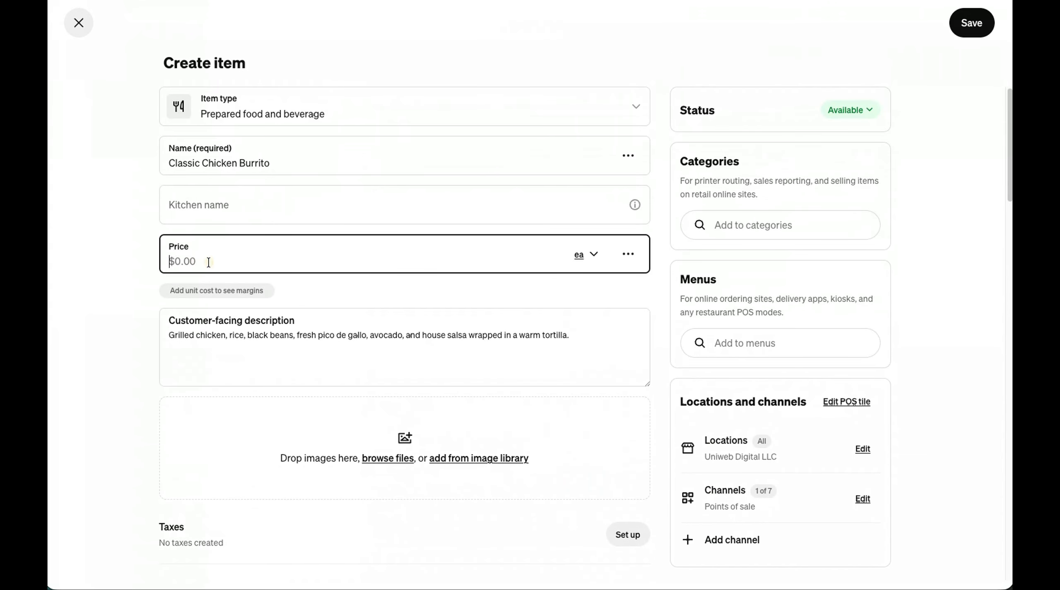
type("12")
left_click(389, 458)
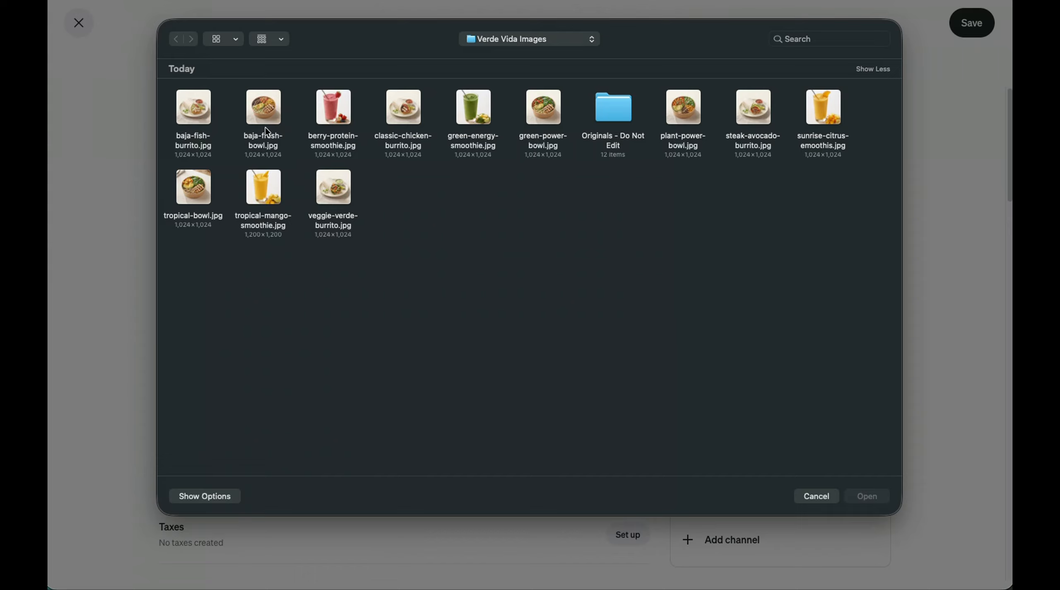
left_click(401, 108)
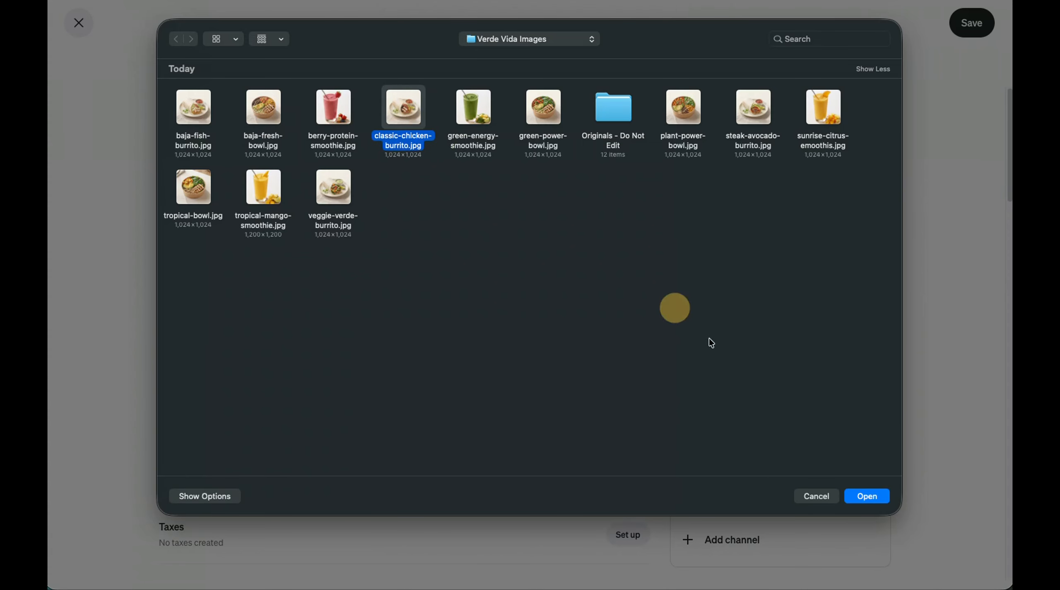
left_click(857, 495)
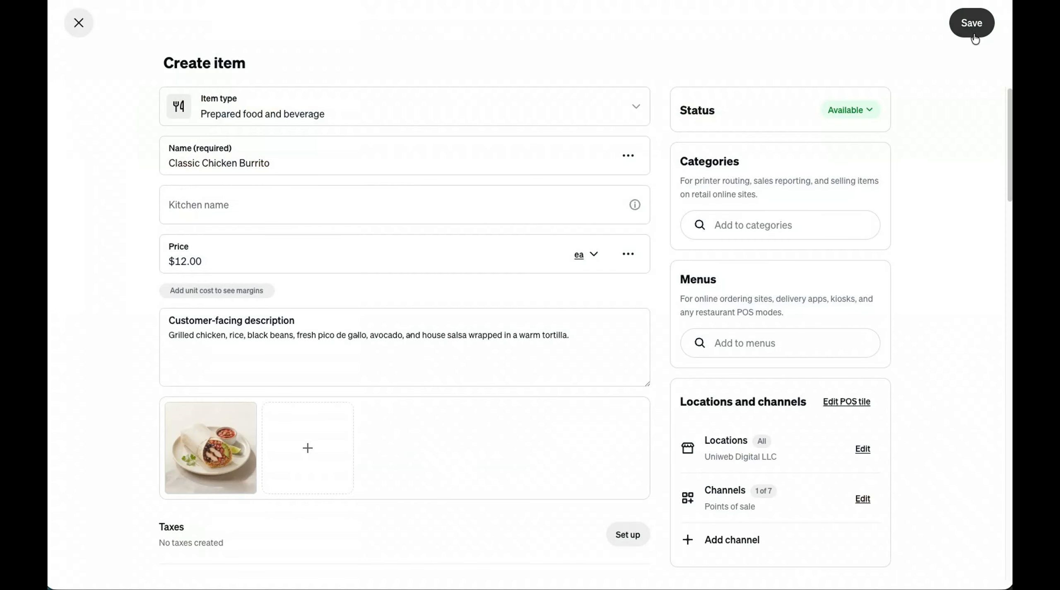
left_click(974, 26)
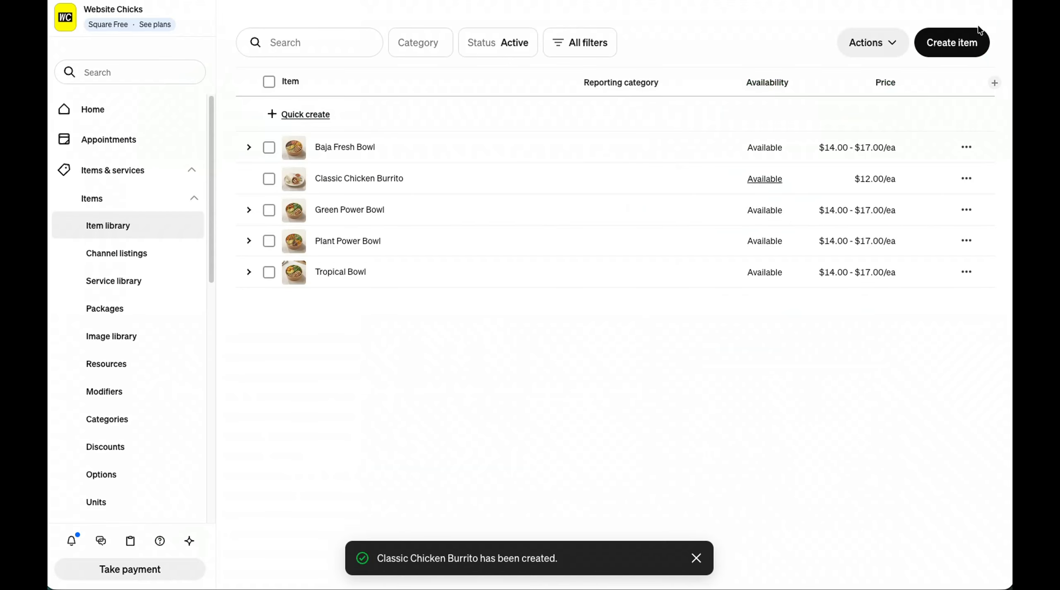
Step: Start a new item named Steak & Avocado Burrito, priced $13, described as "Grilled steak, cilantro rice, roasted peppers, avocado, lettuce, and chipotle sauce."
left_click(967, 46)
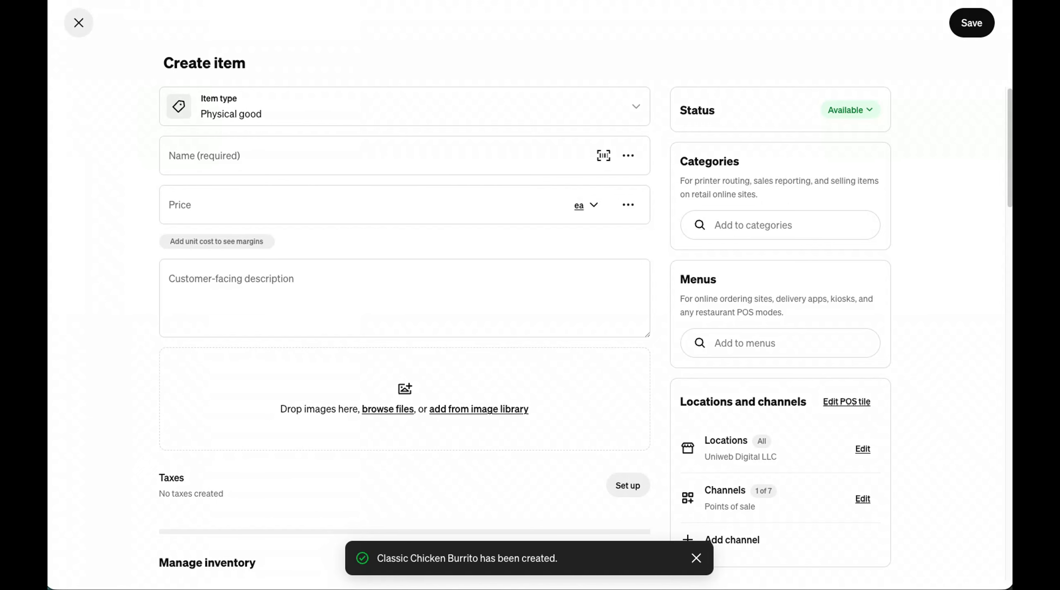
left_click(248, 159)
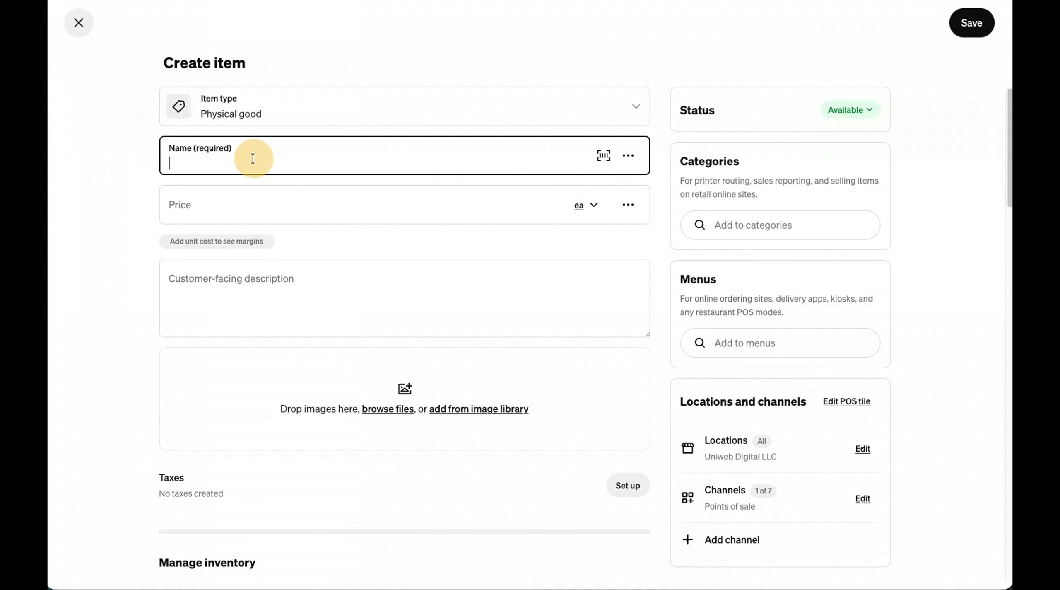
type("Steak & Avocado Burrito")
left_click(223, 199)
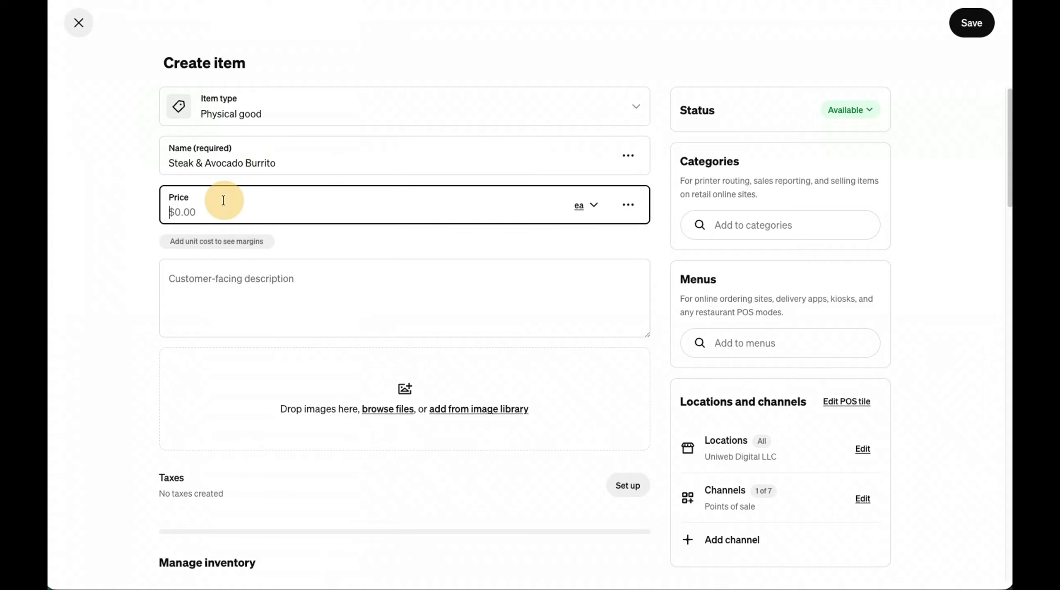
type("13")
key("Tab")
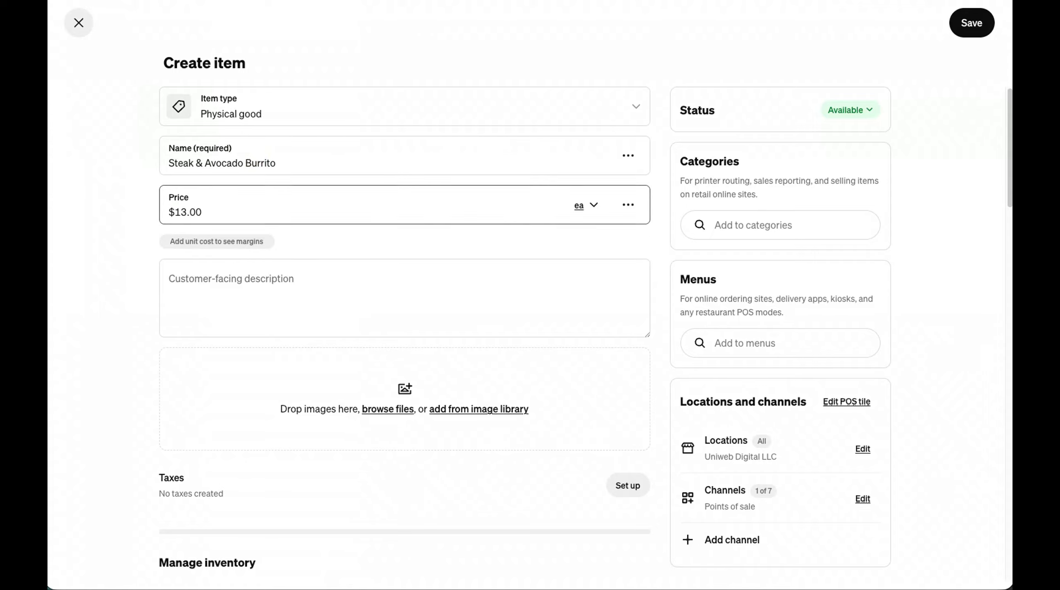
left_click(260, 298)
type("Grilled steak, cilantro rice, roasted peppers, avocado, lettuce, and chipotle sauce.")
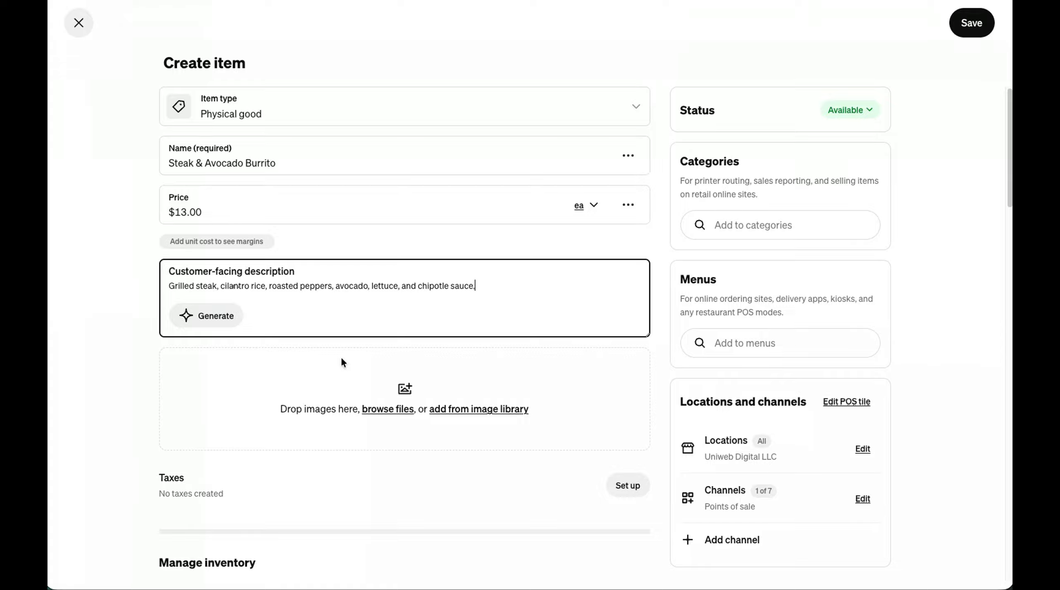
Step: Upload steak-avocado-burrito.jpg from the Verde Vida Images folder to the Steak & Avocado Burrito and save the item
left_click(387, 407)
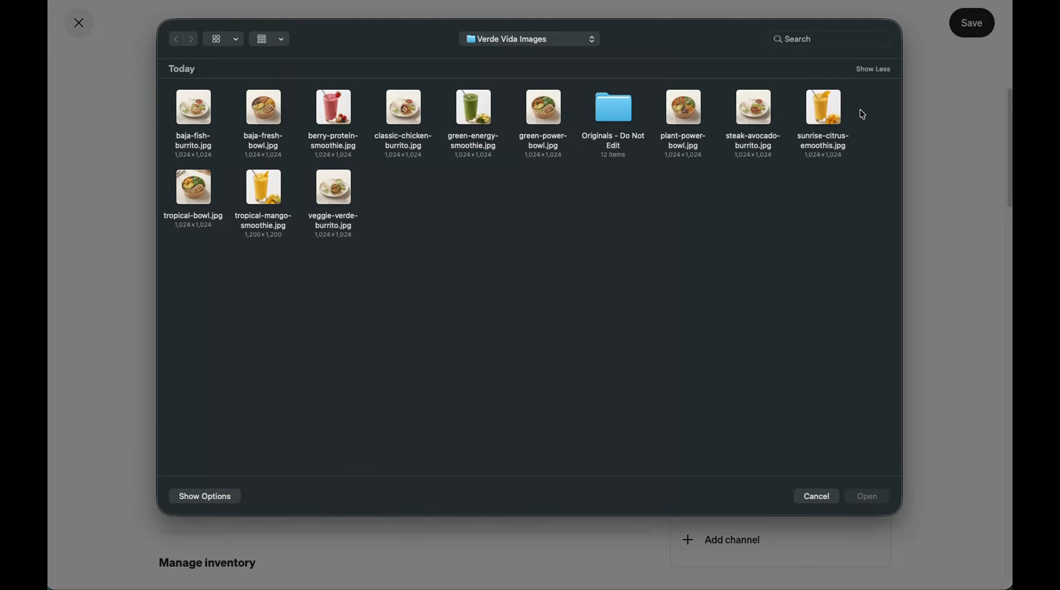
left_click(738, 113)
left_click(846, 494)
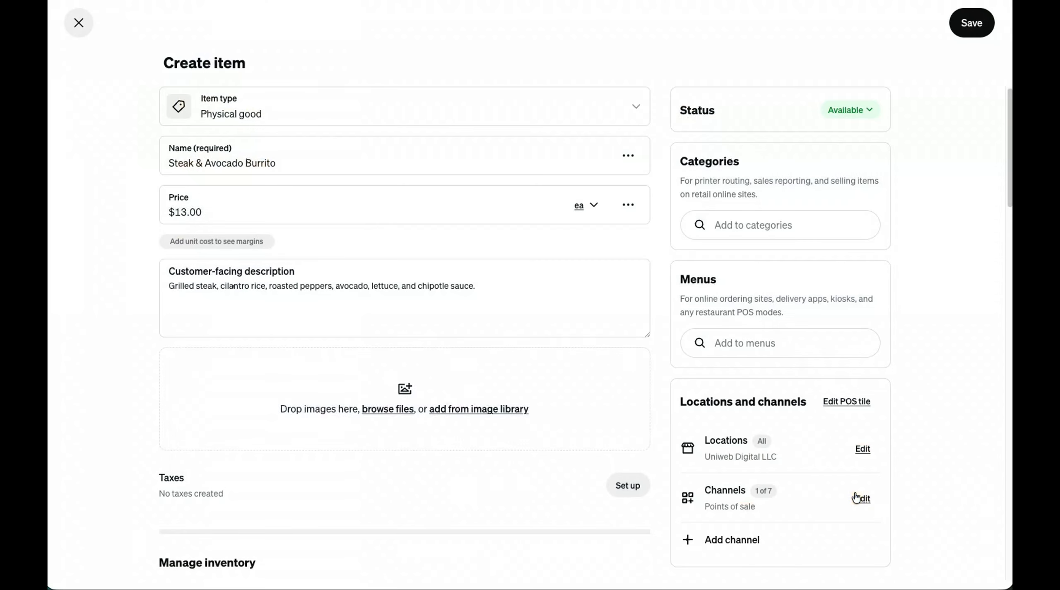
scroll(414, 455, "down", 2)
scroll(474, 418, "up", 2)
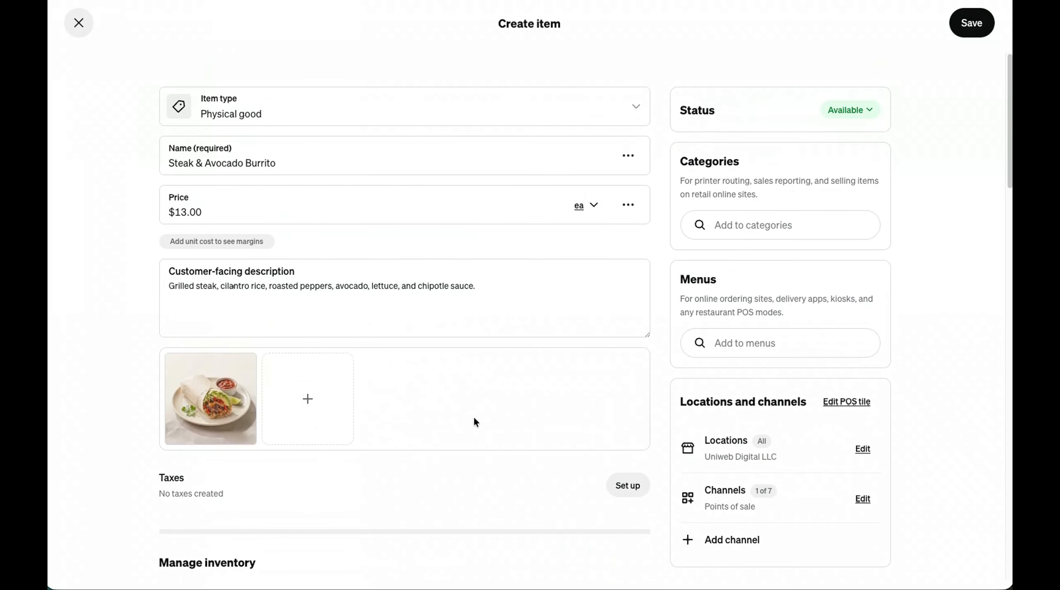
left_click(981, 33)
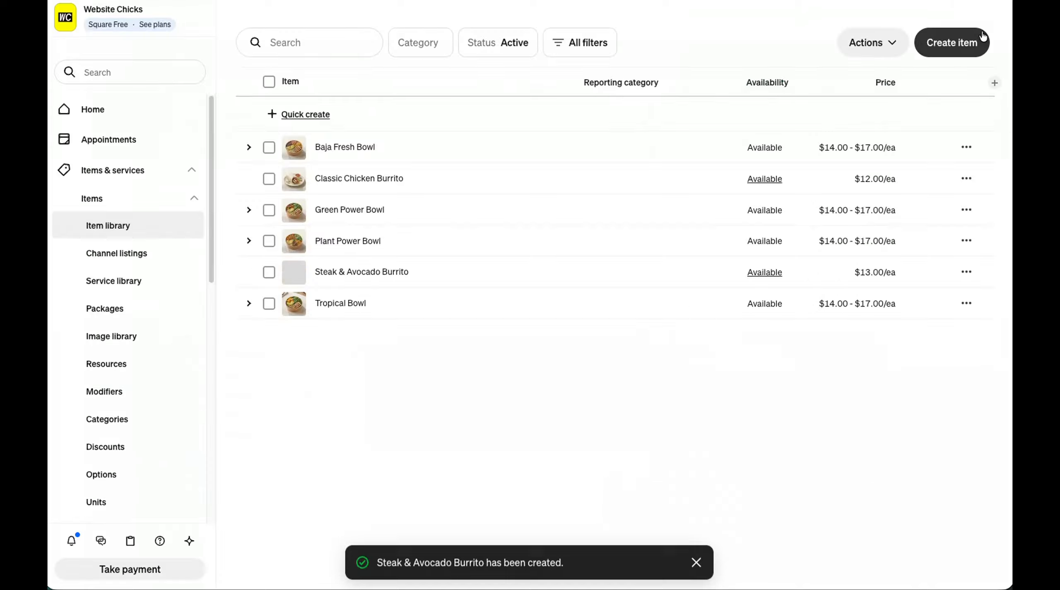
Step: Start a new item with the type Prepared food and beverage and name it Baja Fish Burrito
left_click(954, 46)
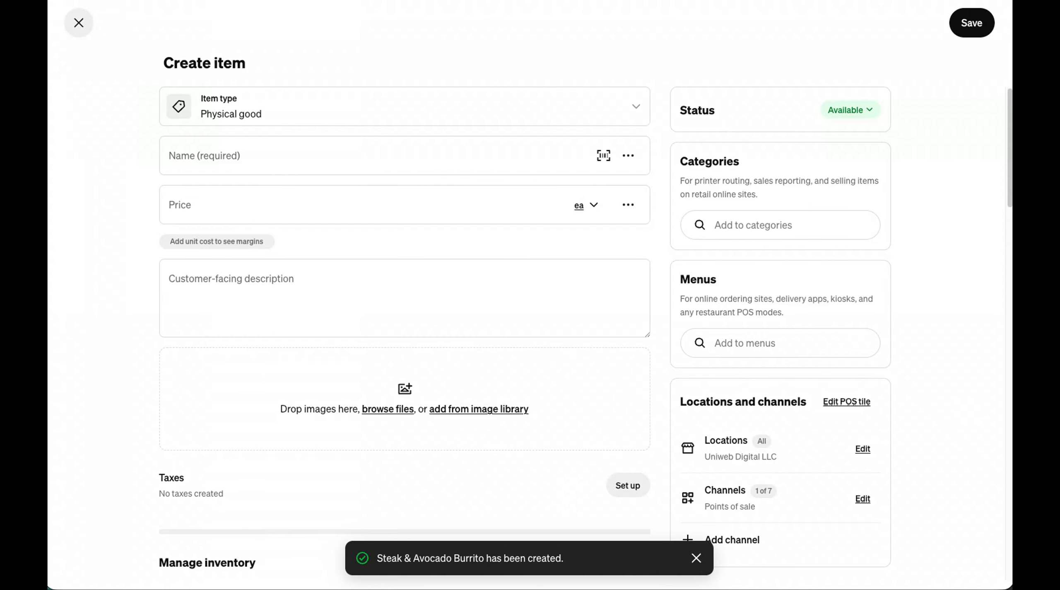
left_click(362, 174)
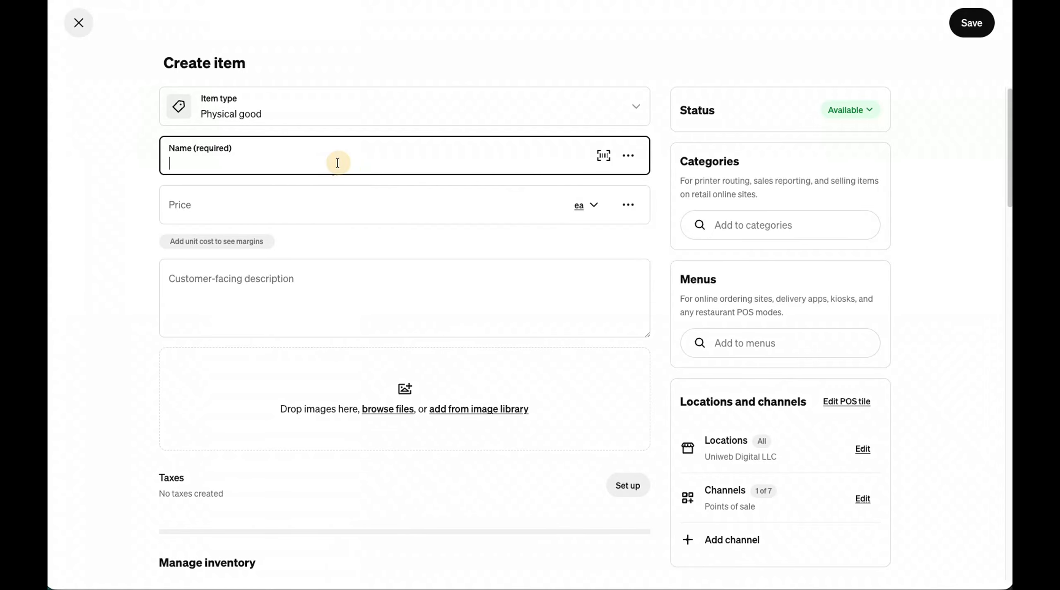
left_click(268, 107)
left_click(260, 153)
left_click(223, 152)
type("Baja Fish Burrito")
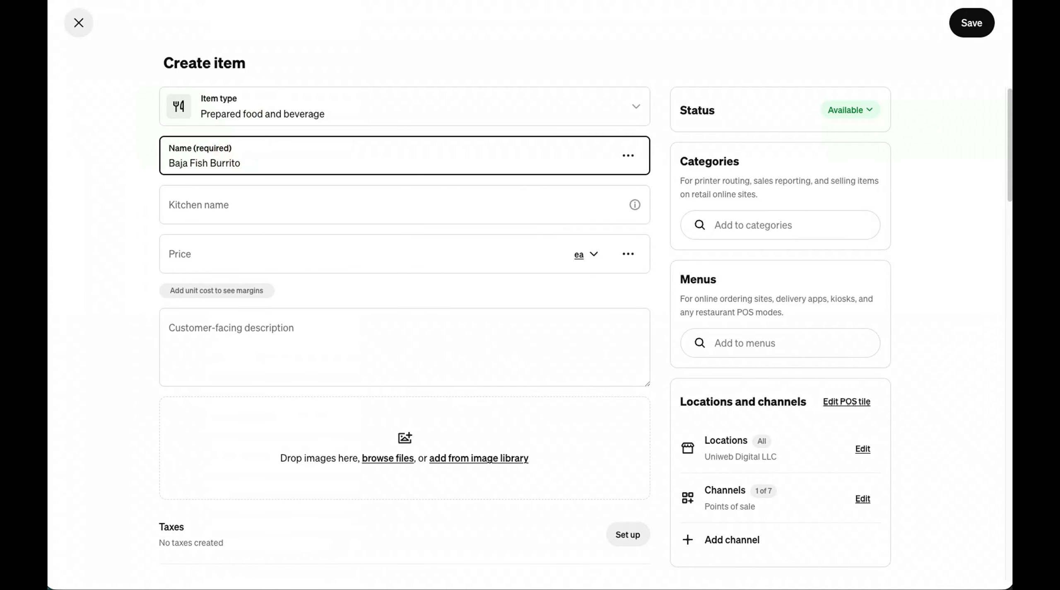
key("Tab")
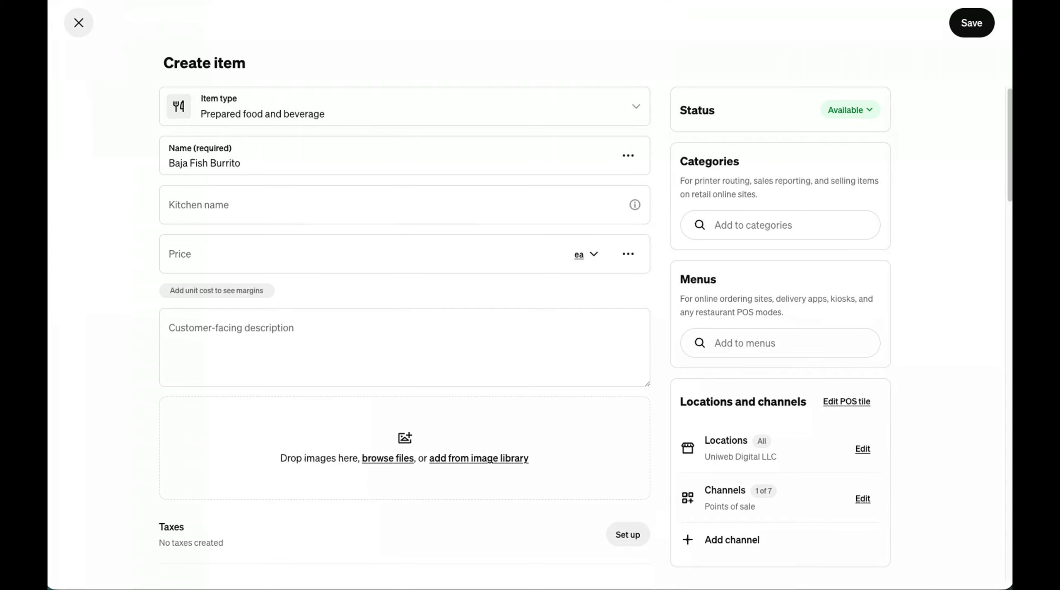
Step: Describe the item as "Grilled fish, cilantro lime rice, cabbage slaw, pico de gallo, avocado, and creamy lime sauce." and upload baja-fish-burrito.jpg as its image
left_click(234, 342)
type("Grilled fish, cilantro lime rice, cabbage slaw, pico de gallo, avocado, and creamy lime sauce.")
scroll(245, 359, "down", 5)
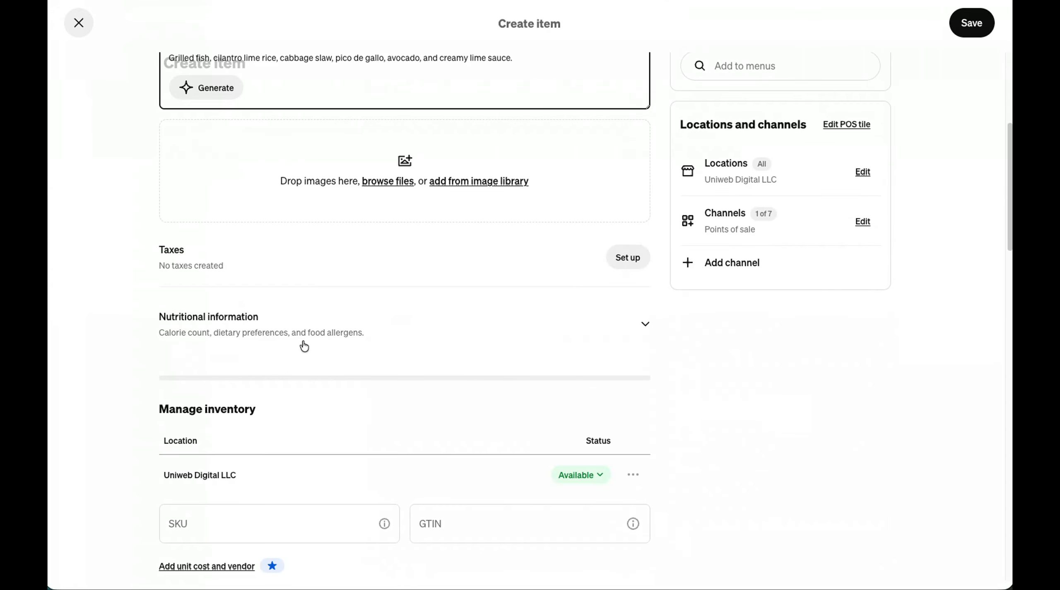
left_click(385, 181)
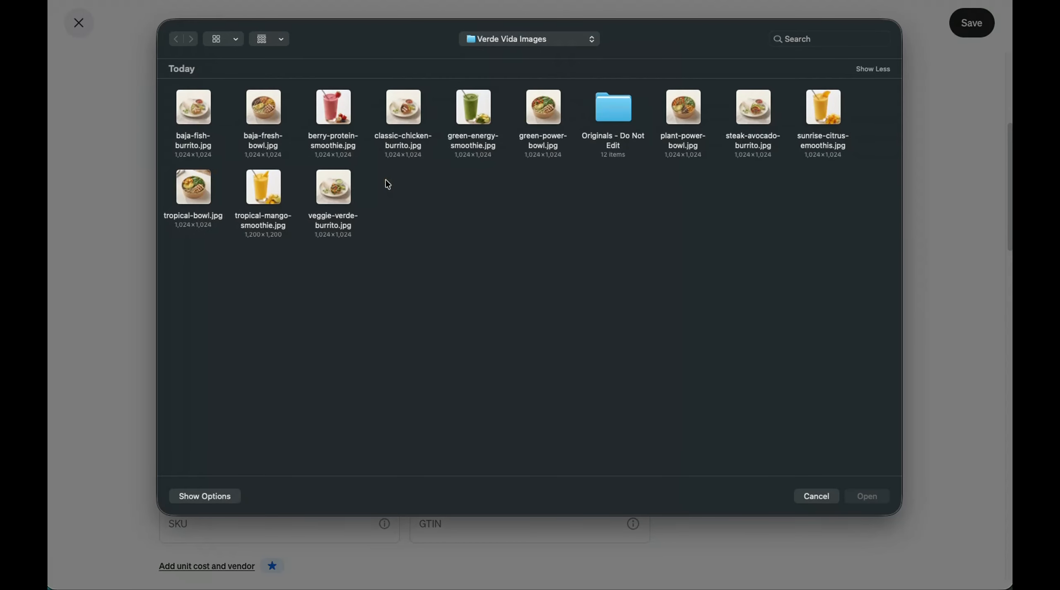
left_click(208, 112)
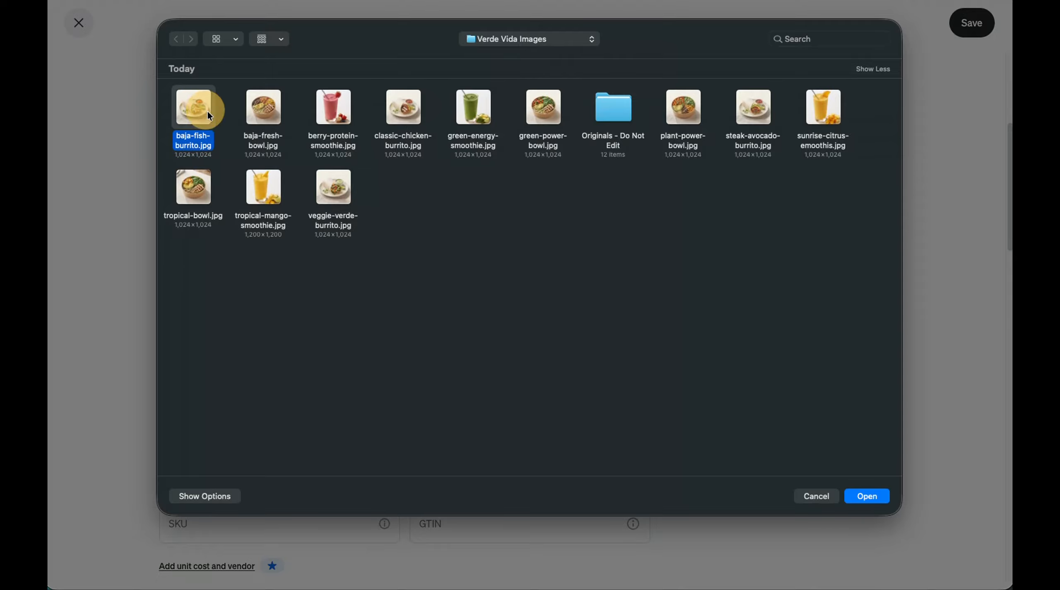
left_click(861, 495)
scroll(608, 336, "up", 5)
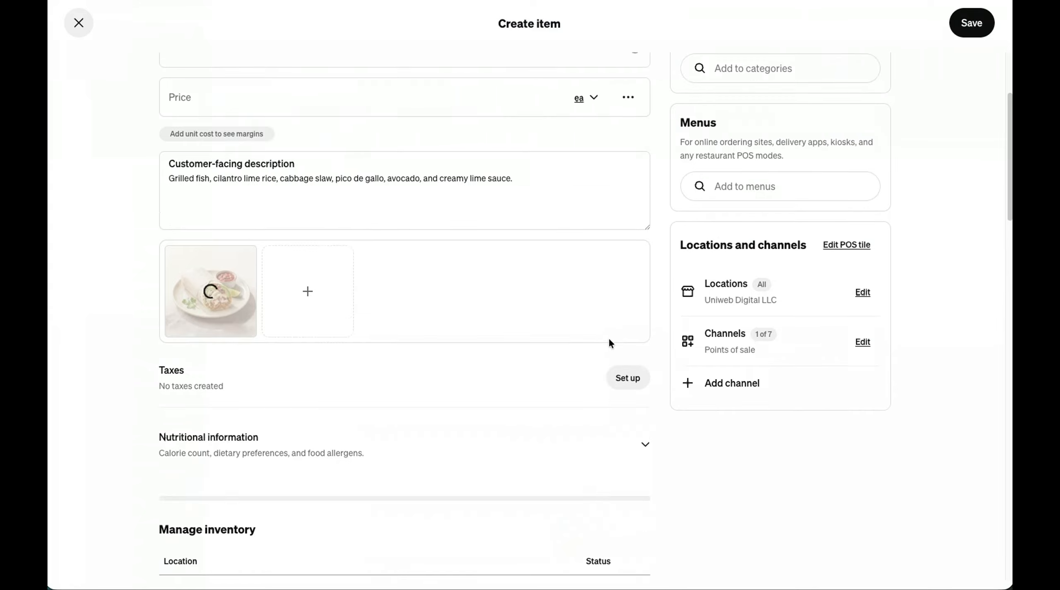
Step: Set the Baja Fish Burrito's price to $13 and save the item
left_click(241, 257)
type("13")
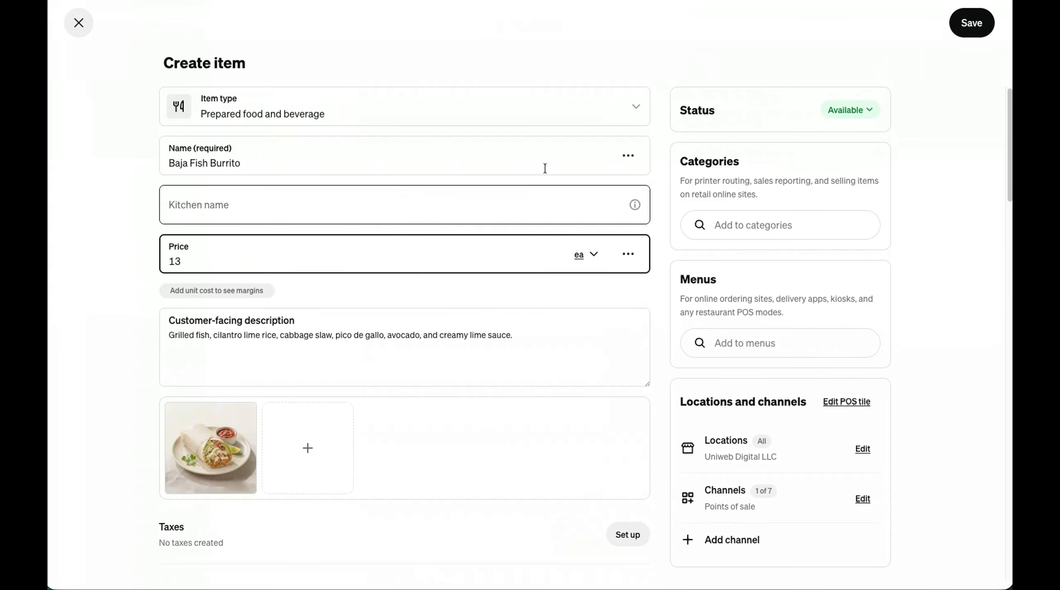
left_click(965, 29)
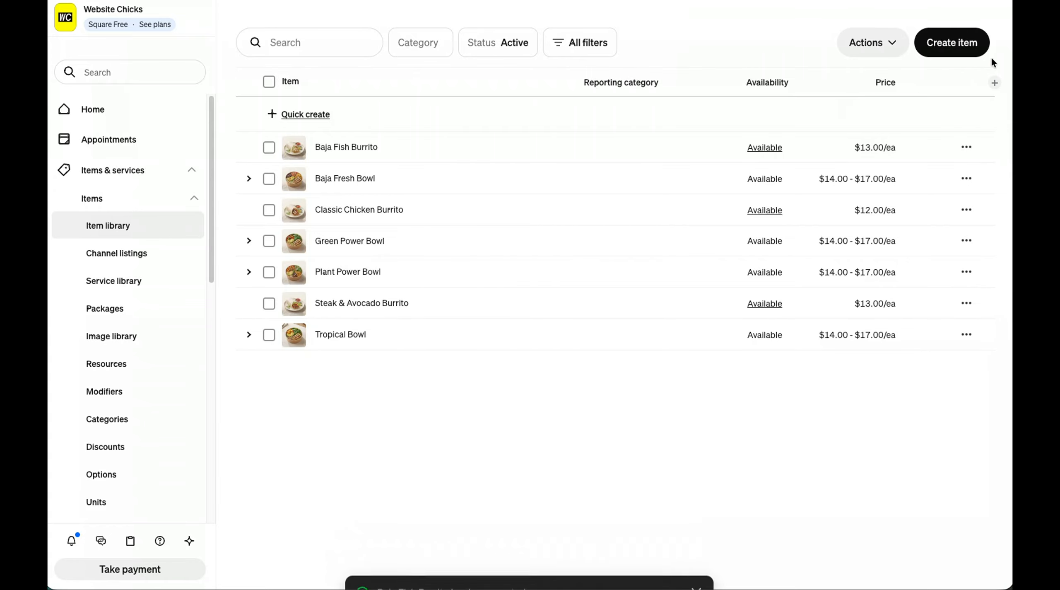
Step: Start a new item with the type Prepared food and beverage and name it Veggie Verde Burrito
left_click(974, 46)
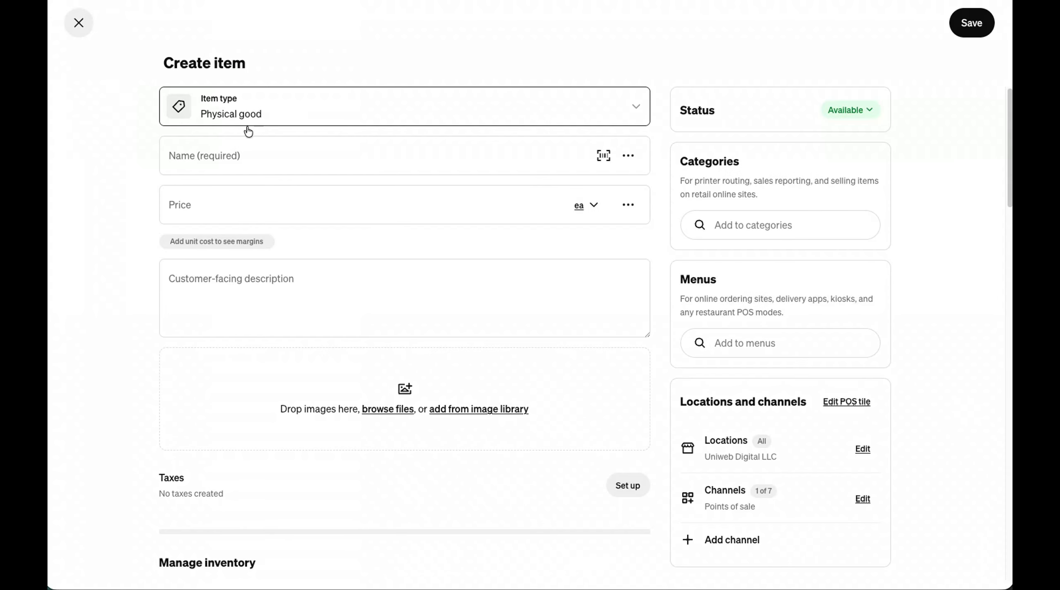
left_click(249, 111)
left_click(248, 152)
left_click(205, 163)
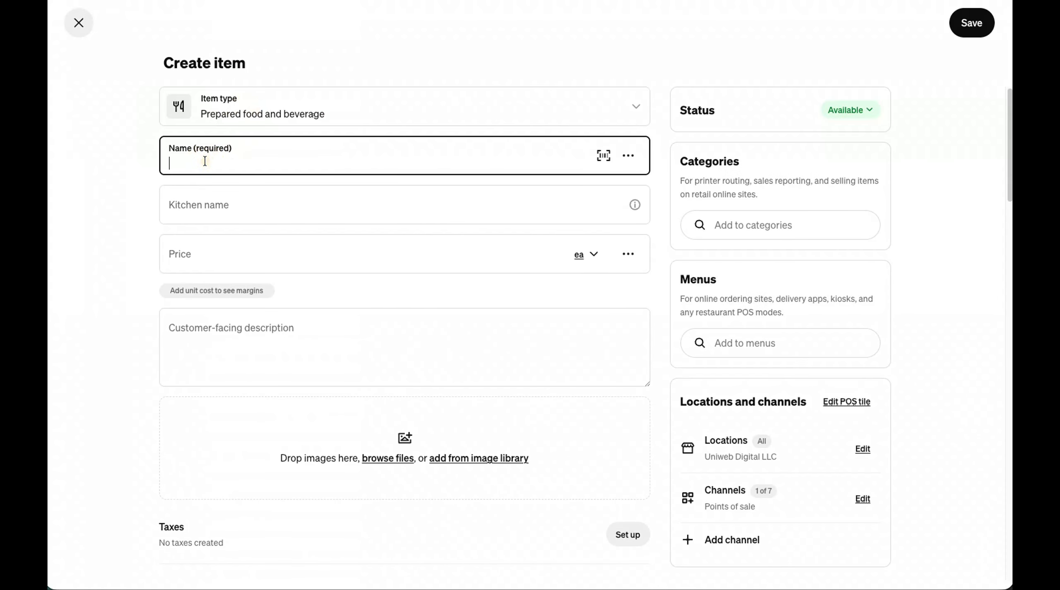
type("Veggie Verde Burrito")
key("Tab")
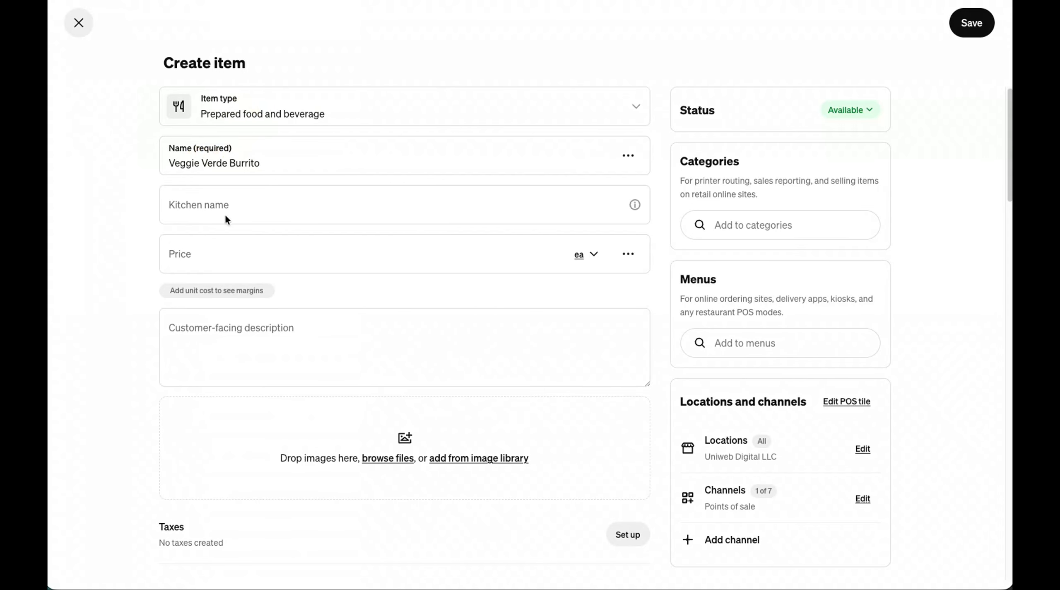
Step: Describe the item as "Roasted vegetables, black beans, brown rice, avocado, greens, and cilantro lime sauce." and set its price to $11
left_click(221, 358)
type("Roasted vegetables, black beans, brown rice, avocado, greens, and cilantro lime sauce.")
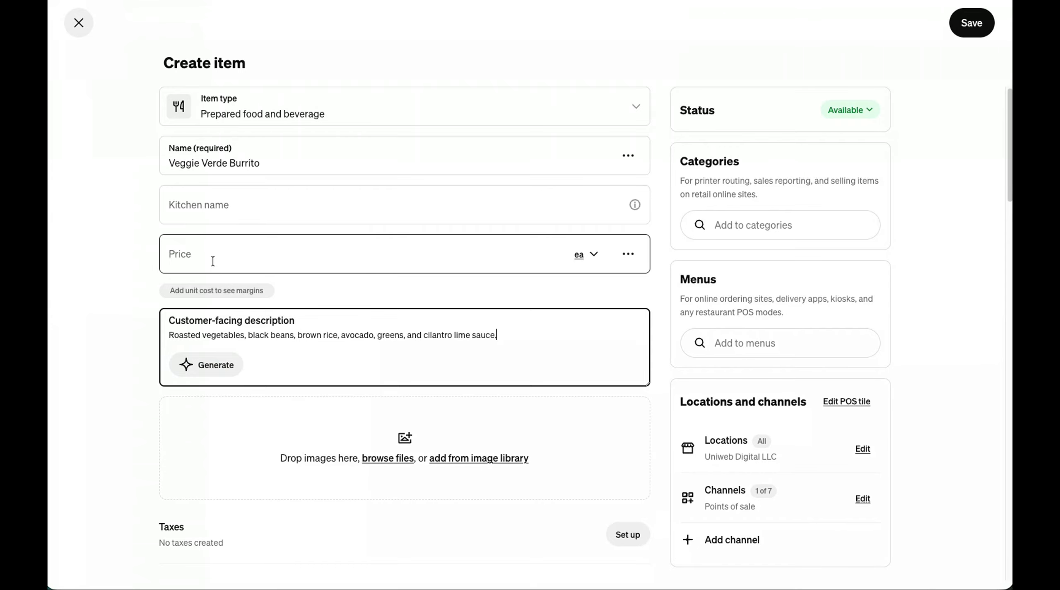
left_click(212, 261)
type("11")
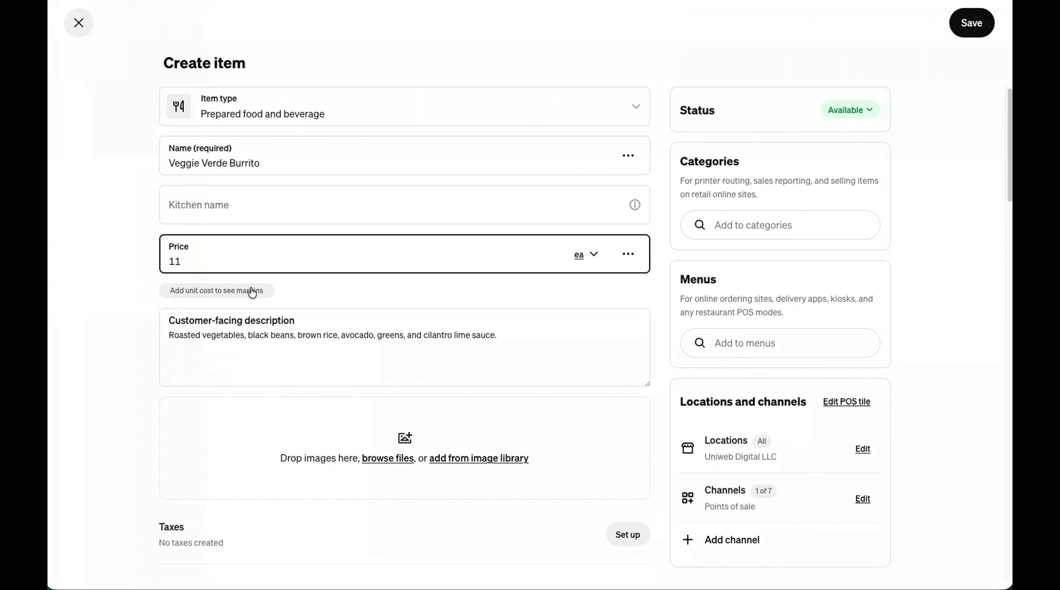
Step: Upload veggie-verde-burrito.jpg from the Verde Vida Images folder to the Veggie Verde Burrito and save the item
left_click(388, 458)
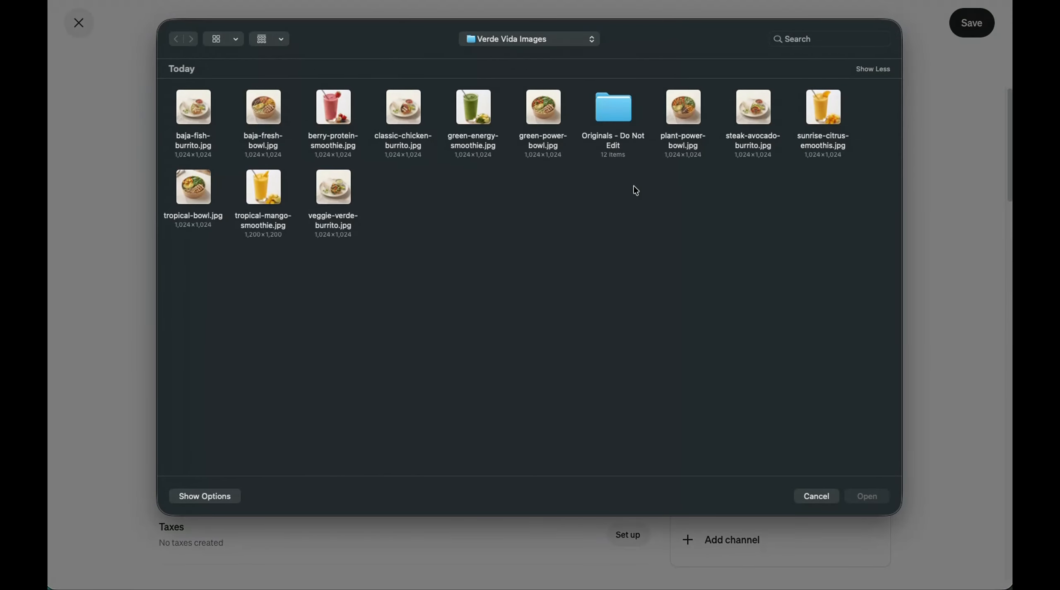
left_click(334, 188)
left_click(861, 496)
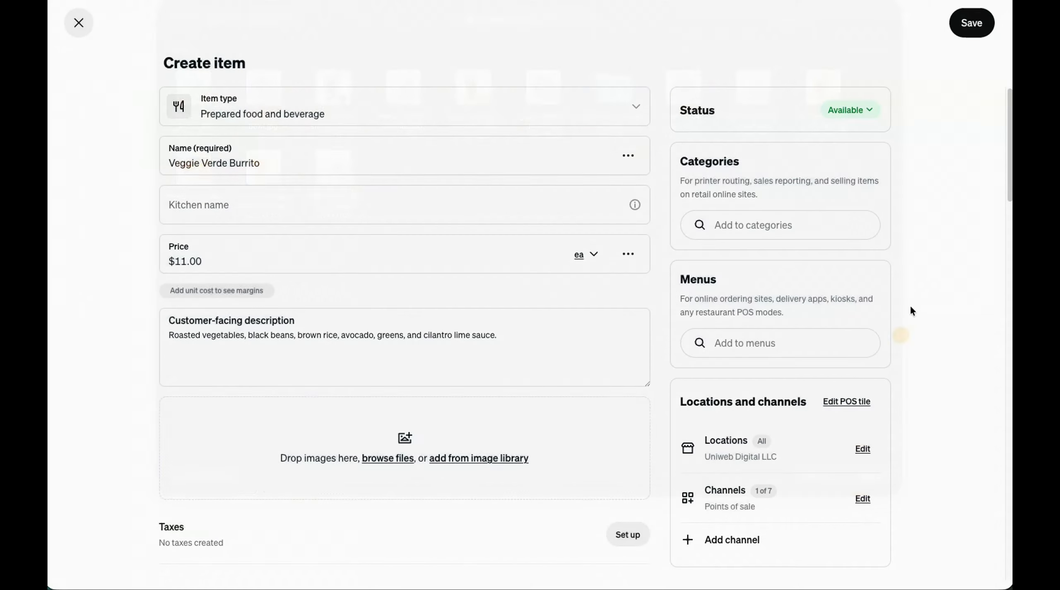
left_click(974, 25)
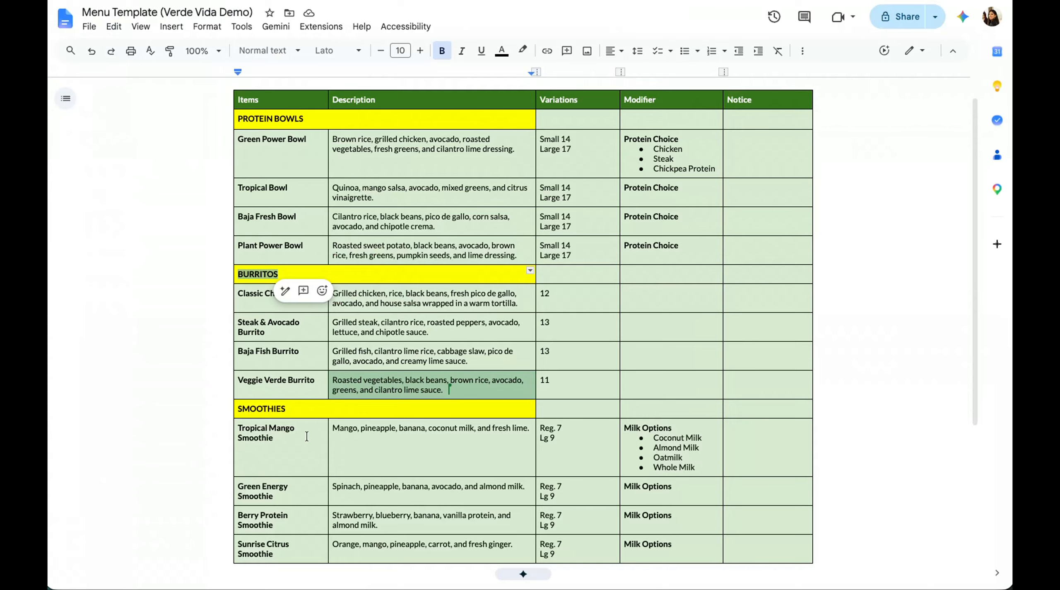
Step: Set the new item's type to Prepared food and beverage and name it Tropical Mango Smoothie
scroll(248, 384, "down", 1)
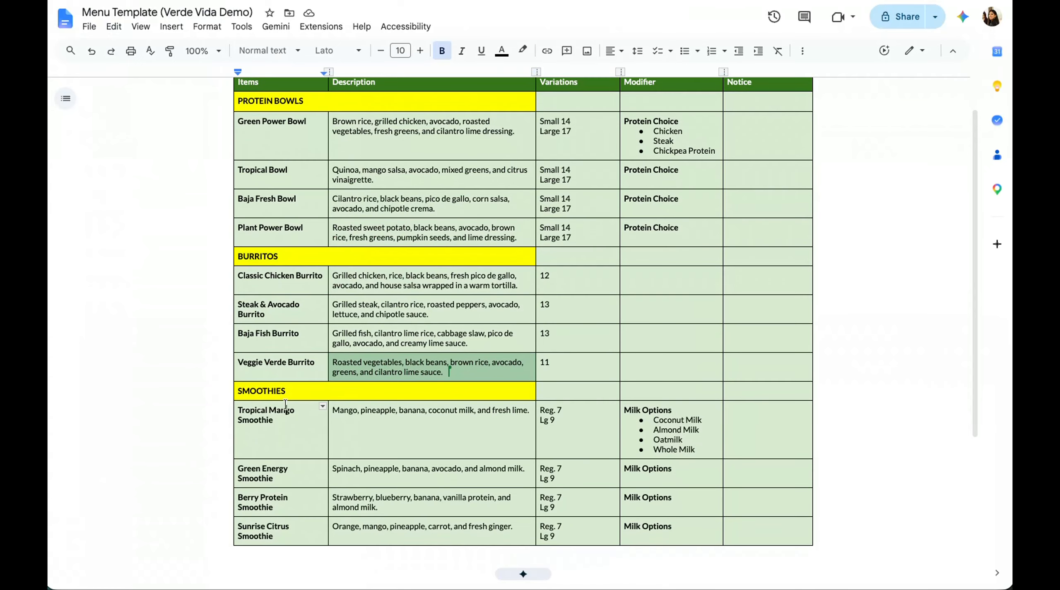
left_click(250, 390)
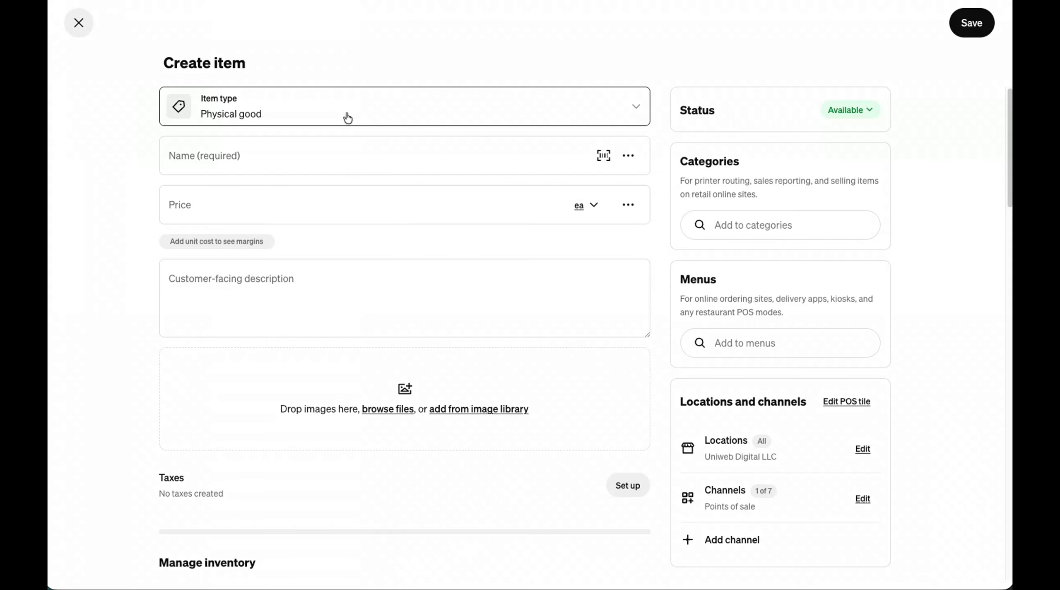
left_click(343, 116)
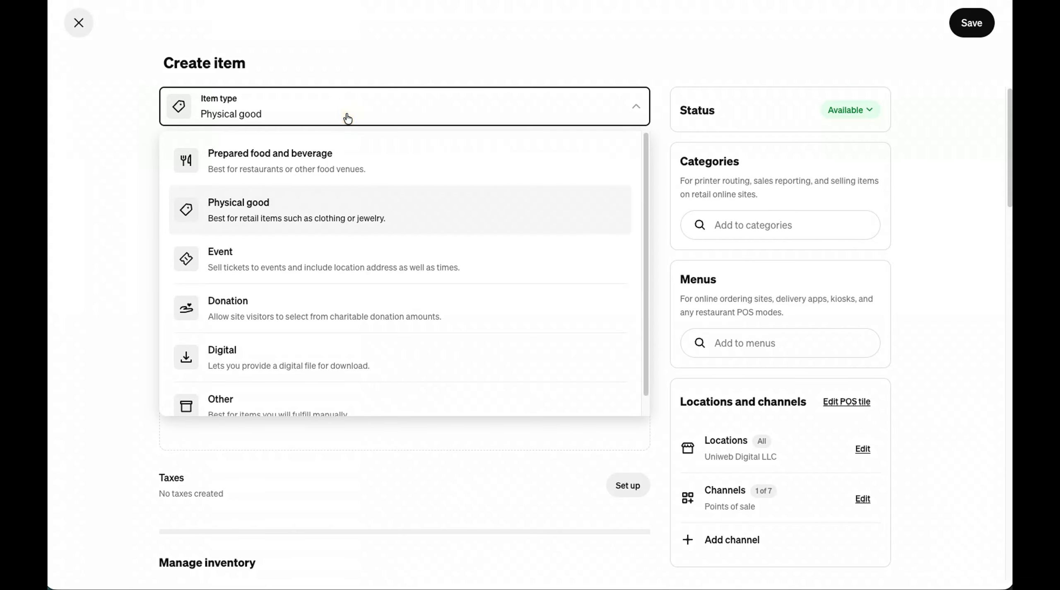
left_click(303, 153)
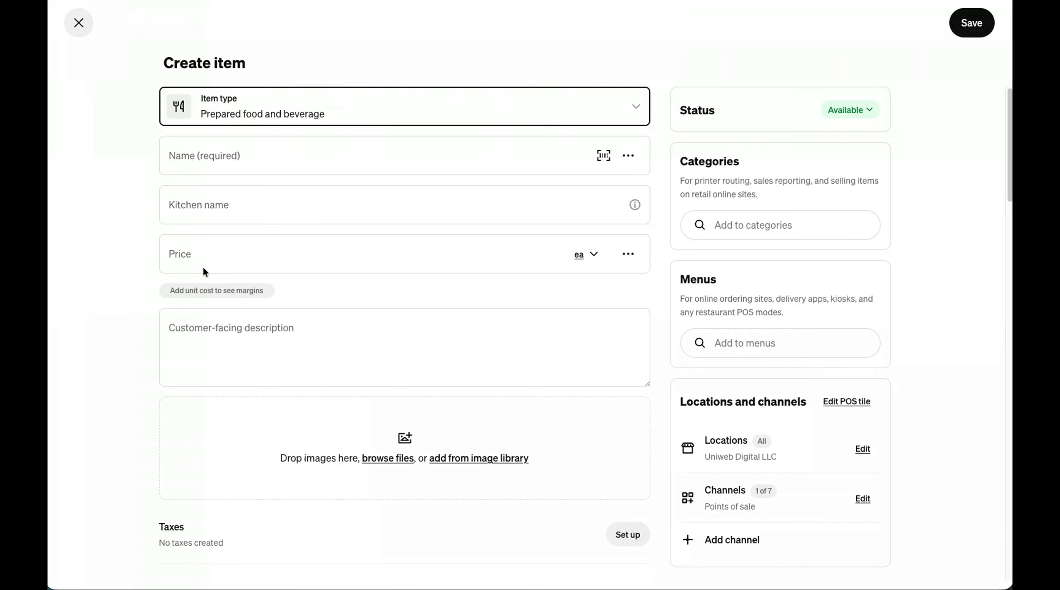
left_click(215, 154)
type("Tropical Mango Smoothie")
left_click(190, 261)
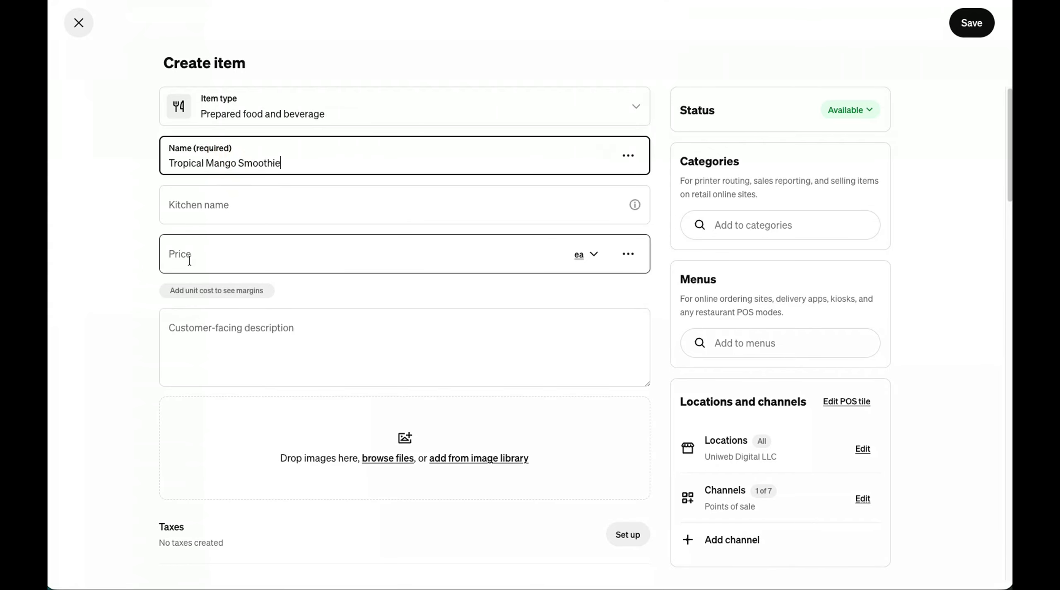
left_click(190, 261)
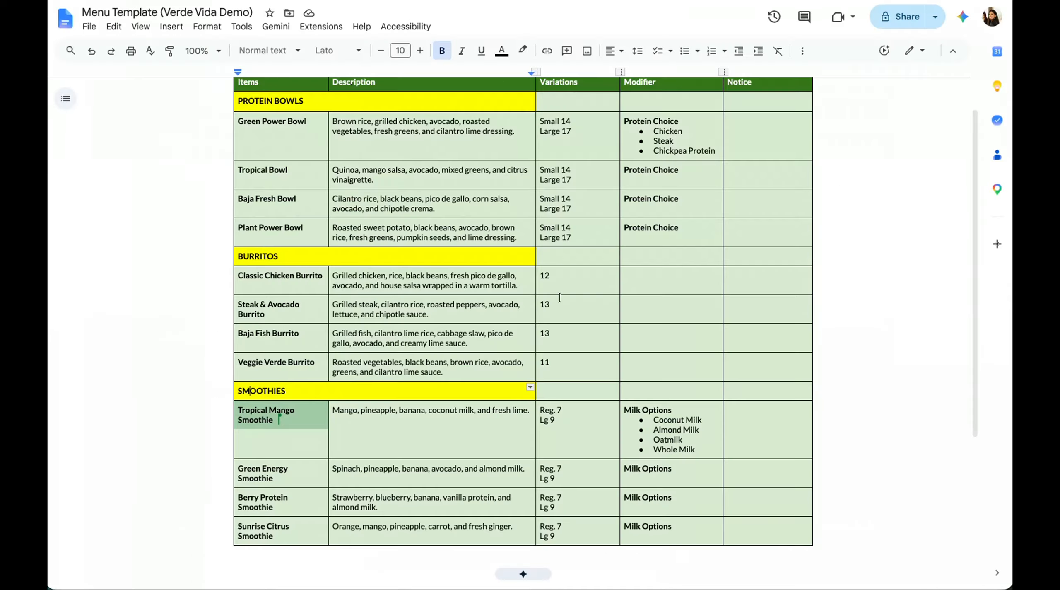
Step: Copy the description "Mango, pineapple, banana, coconut milk, and fresh lime." from the menu document into the Tropical Mango Smoothie's customer-facing description
scroll(560, 297, "down", 3)
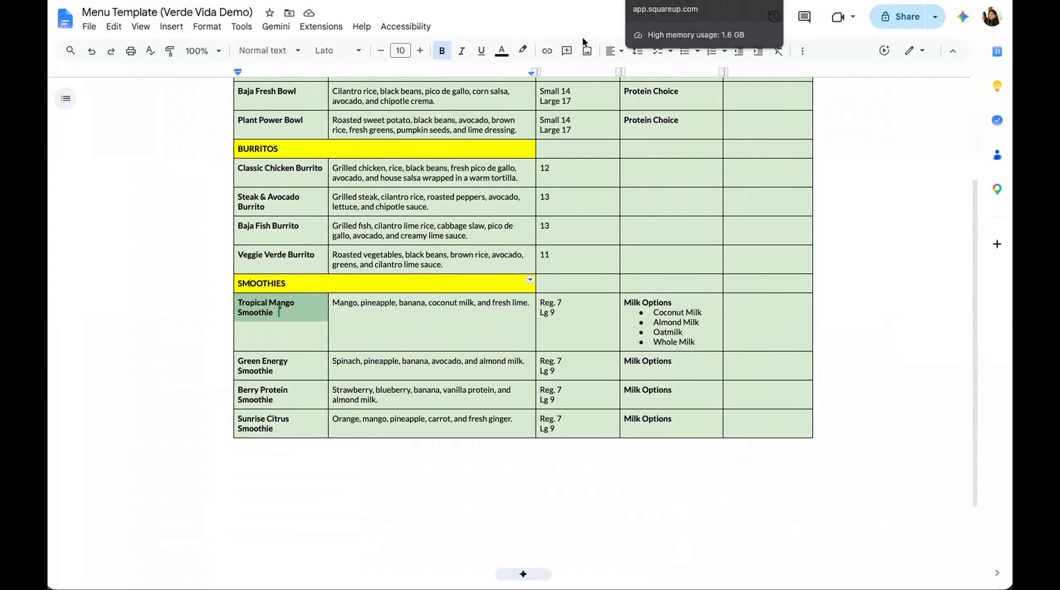
triple_click(266, 300)
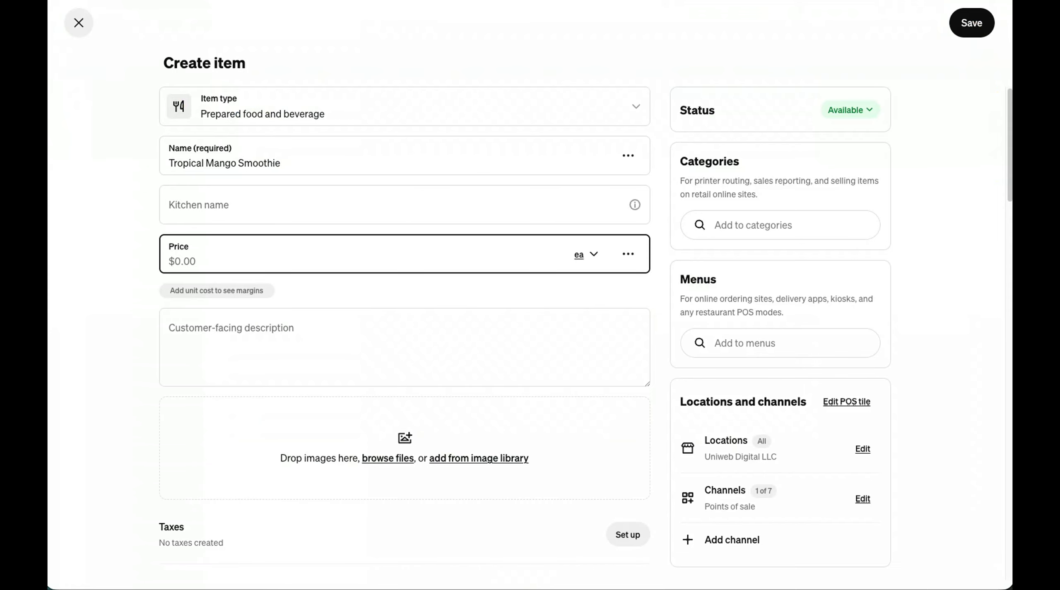
left_click(315, 303)
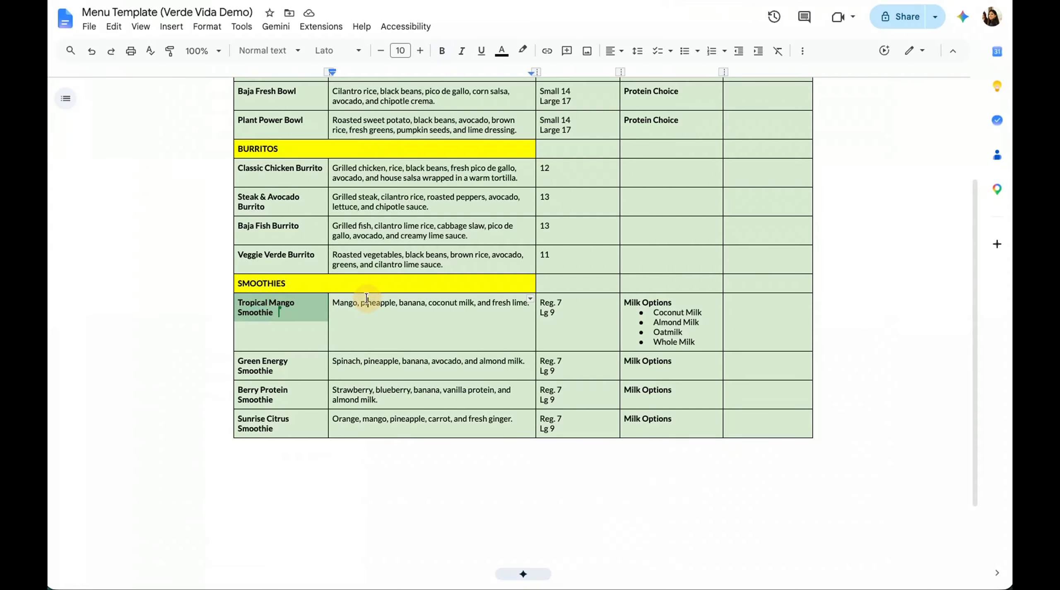
triple_click(366, 298)
key("ctrl+c")
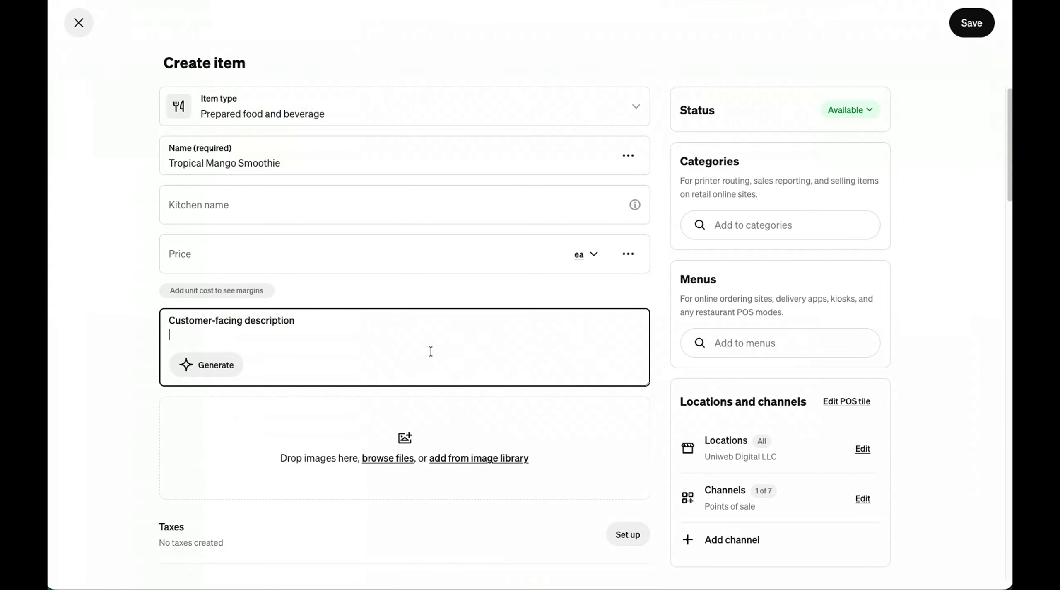
key("ctrl+v")
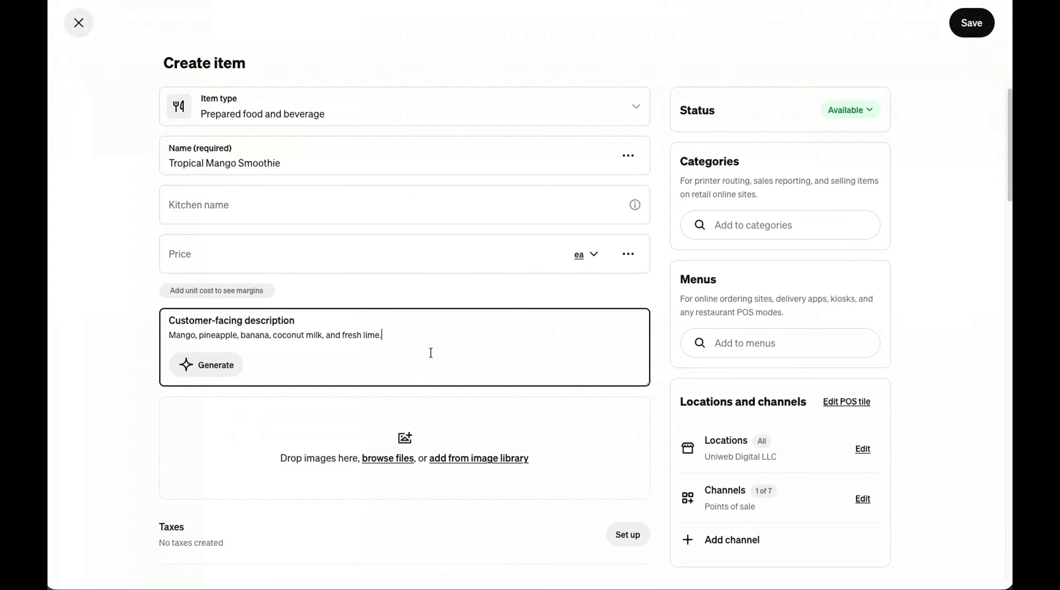
Step: Upload tropical-mango-smoothie.jpg from the Verde Vida Images folder as the Tropical Mango Smoothie's image
scroll(430, 352, "down", 5)
left_click(402, 264)
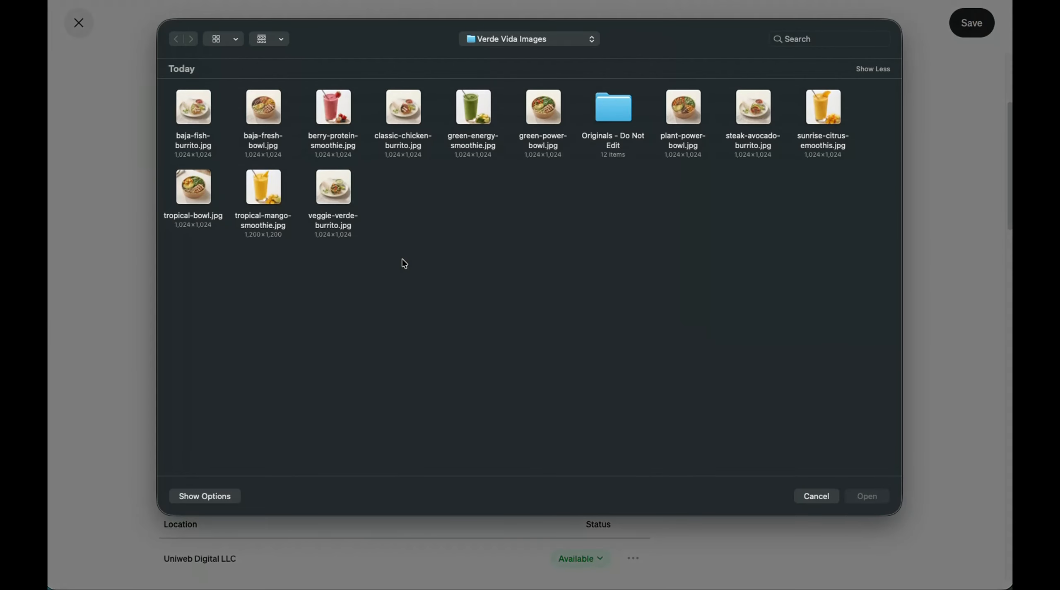
left_click(248, 195)
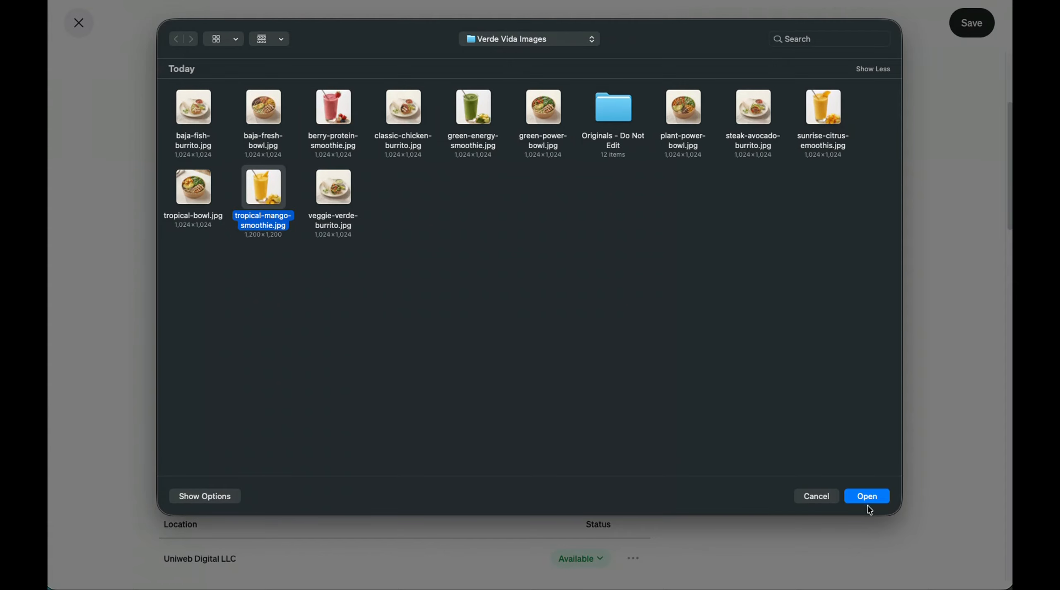
left_click(867, 501)
Step: Add a variation option set with the internal name Smoothie Size and the options Regular and Large
scroll(426, 439, "down", 10)
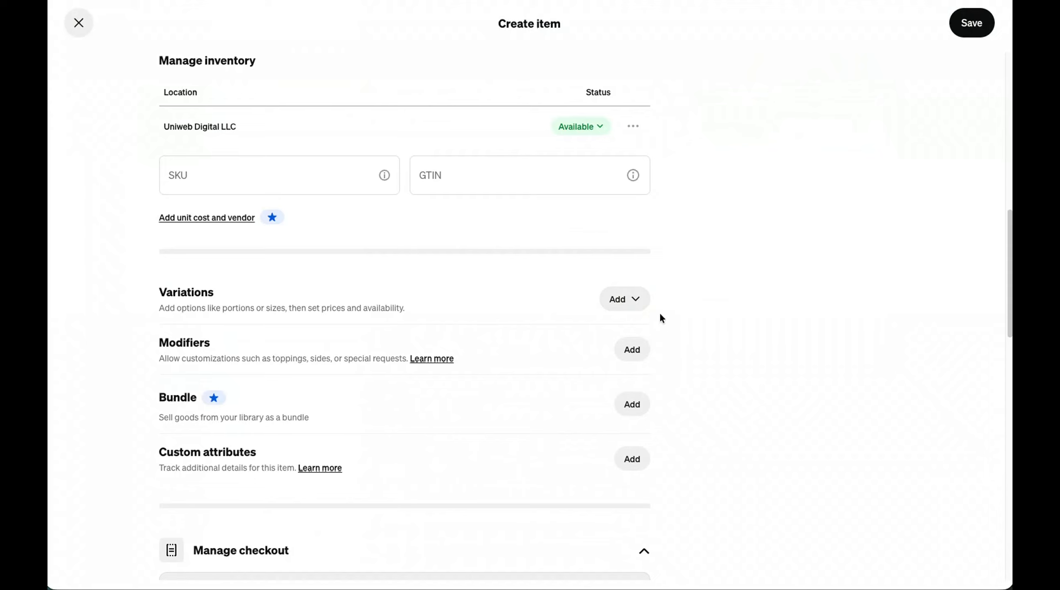
left_click(638, 307)
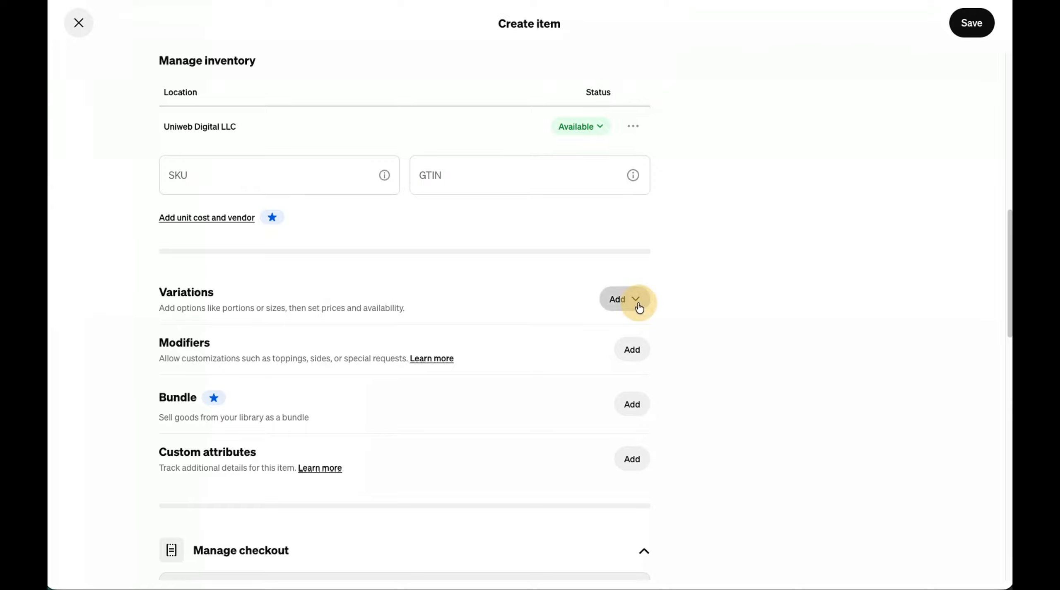
left_click(554, 387)
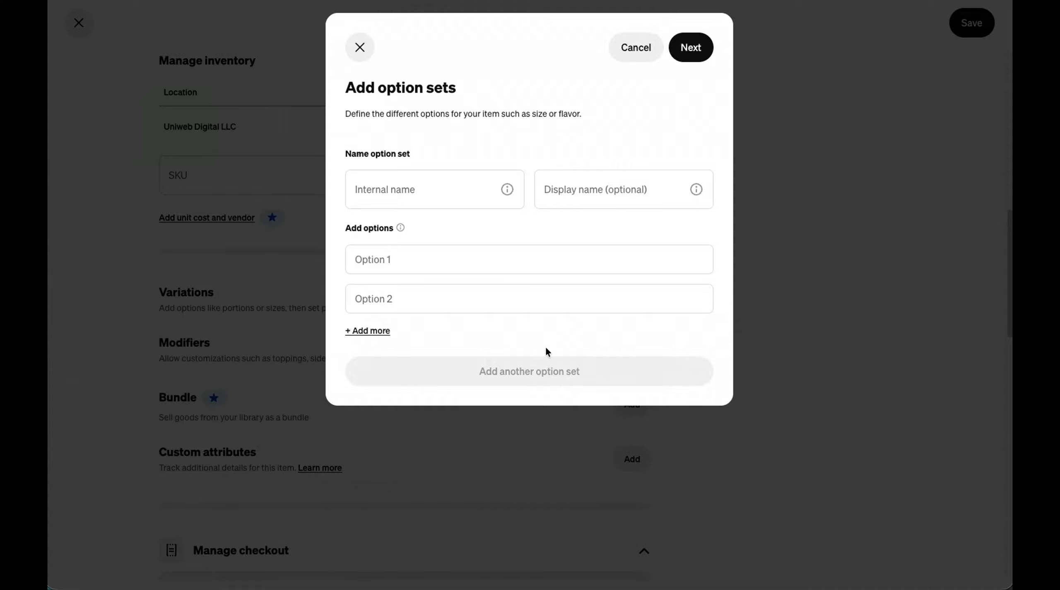
left_click(420, 188)
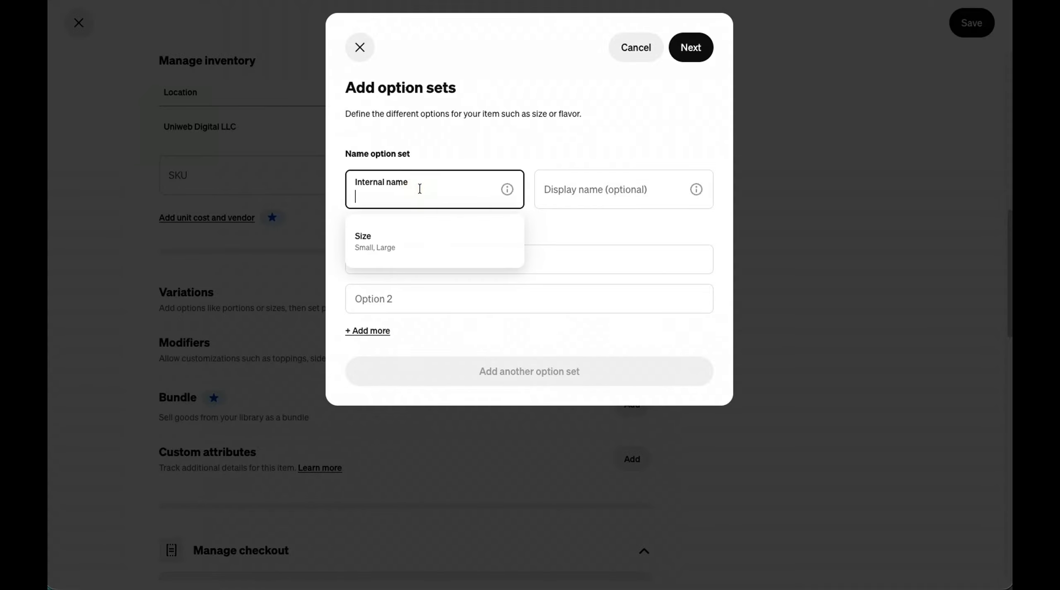
type("Smoothie Size")
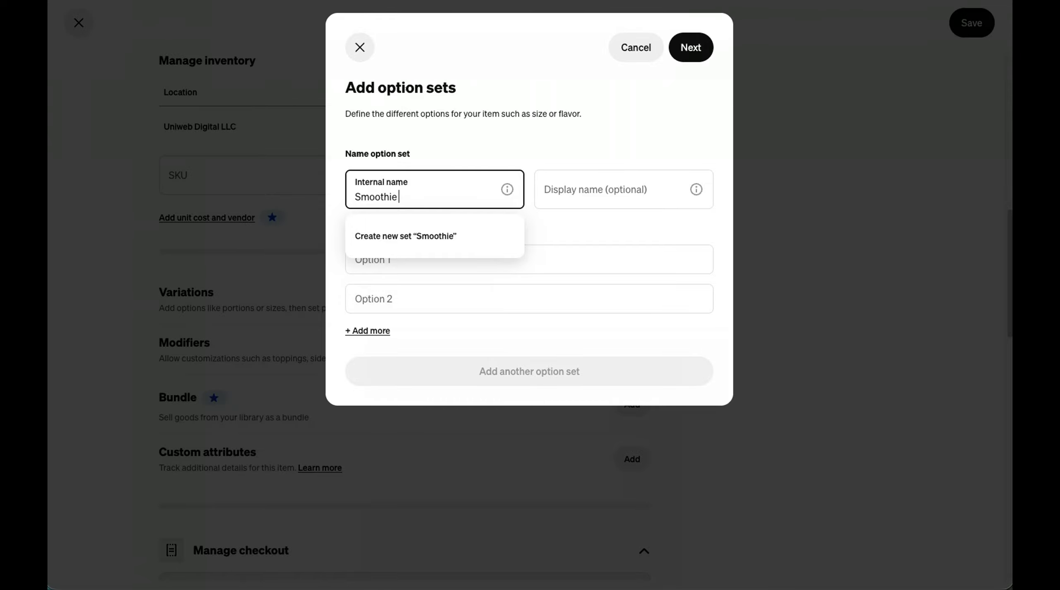
left_click(381, 241)
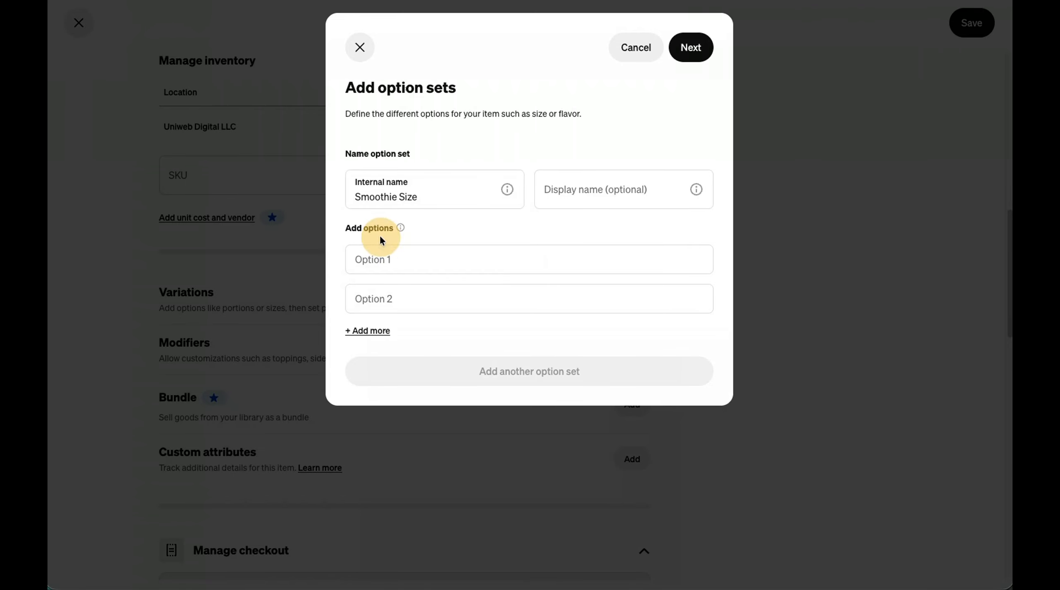
left_click(383, 263)
type("REgu")
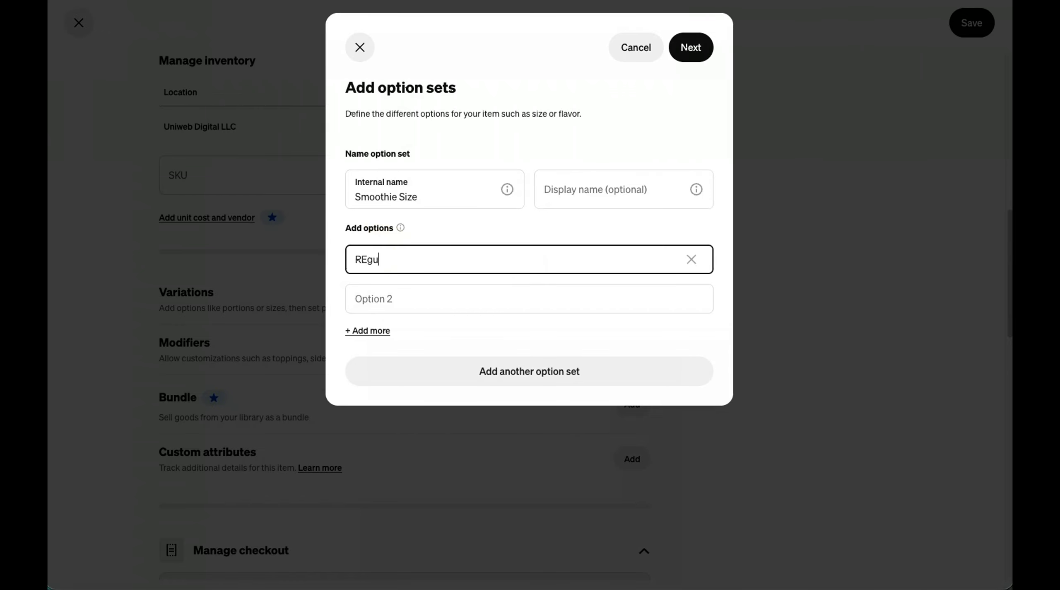
type("gular")
key("Return")
type("Large")
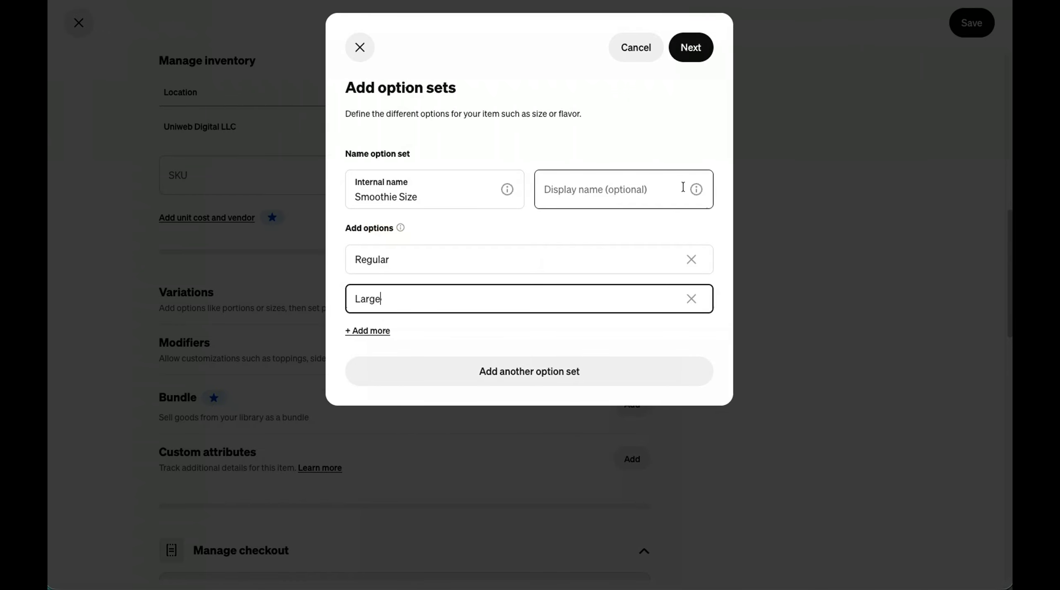
Step: Set the option set's display name to Smoothie Size and create the variations from it
mouse_move(702, 196)
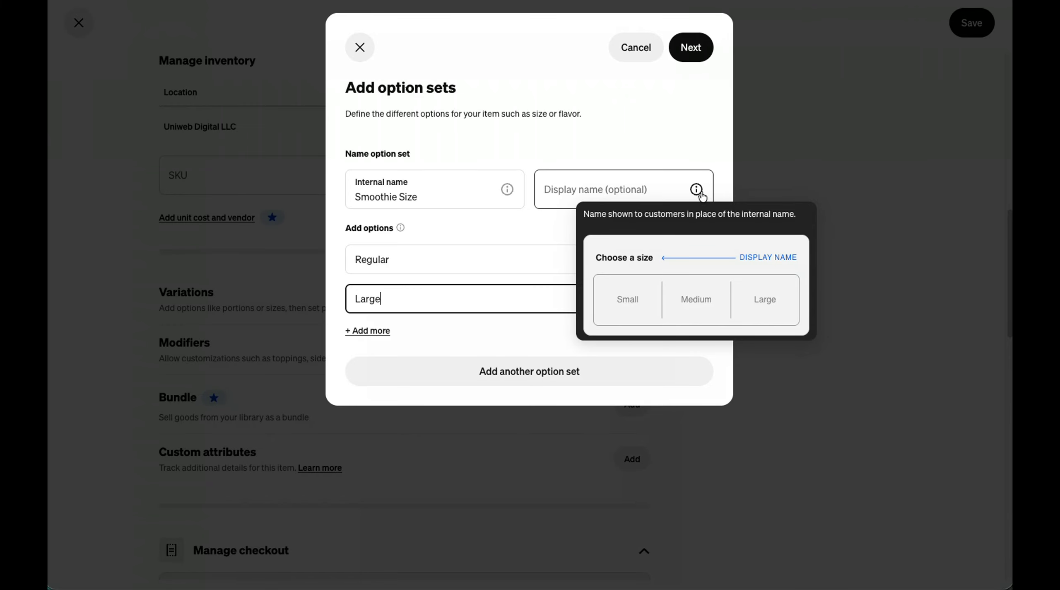
triple_click(397, 200)
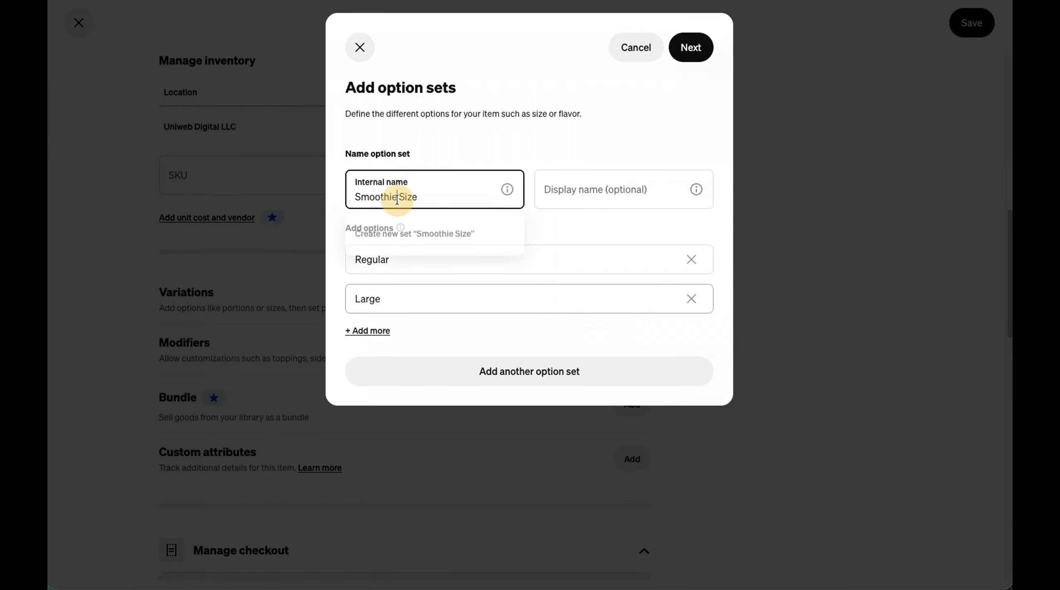
left_click(580, 176)
key("ctrl+v")
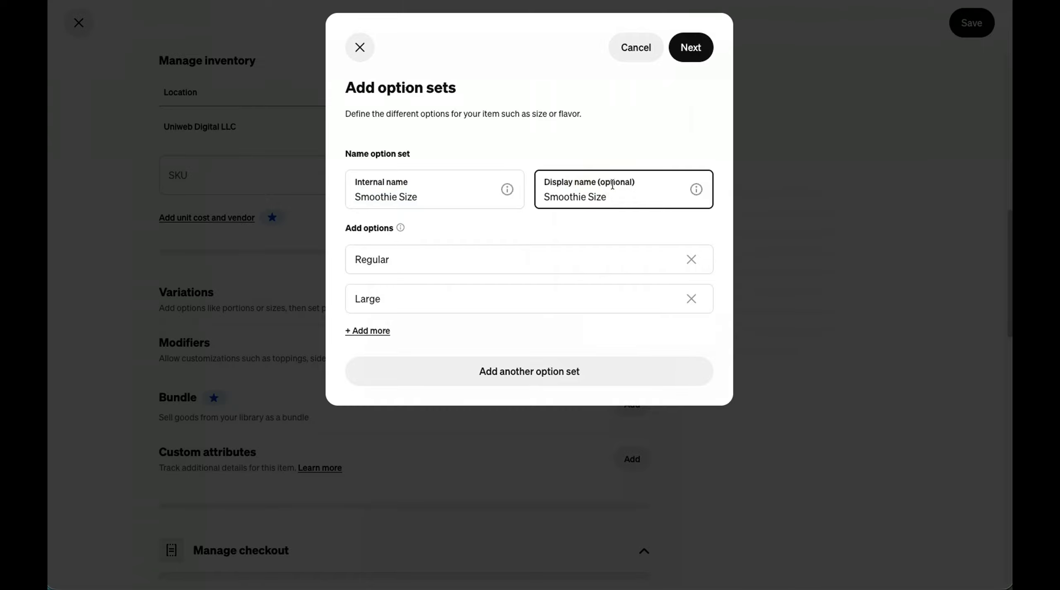
left_click(696, 46)
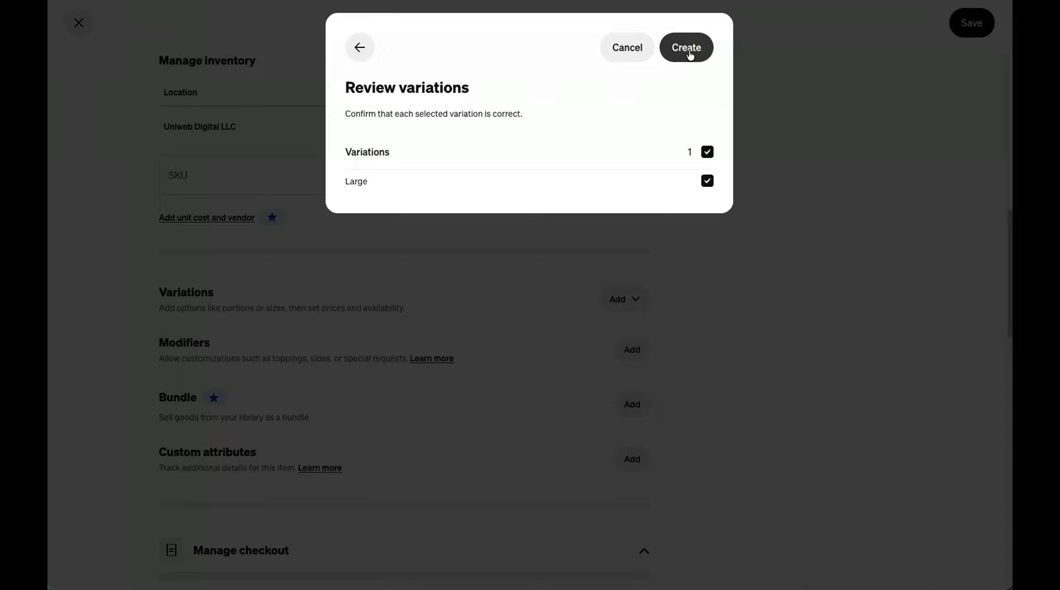
left_click(686, 48)
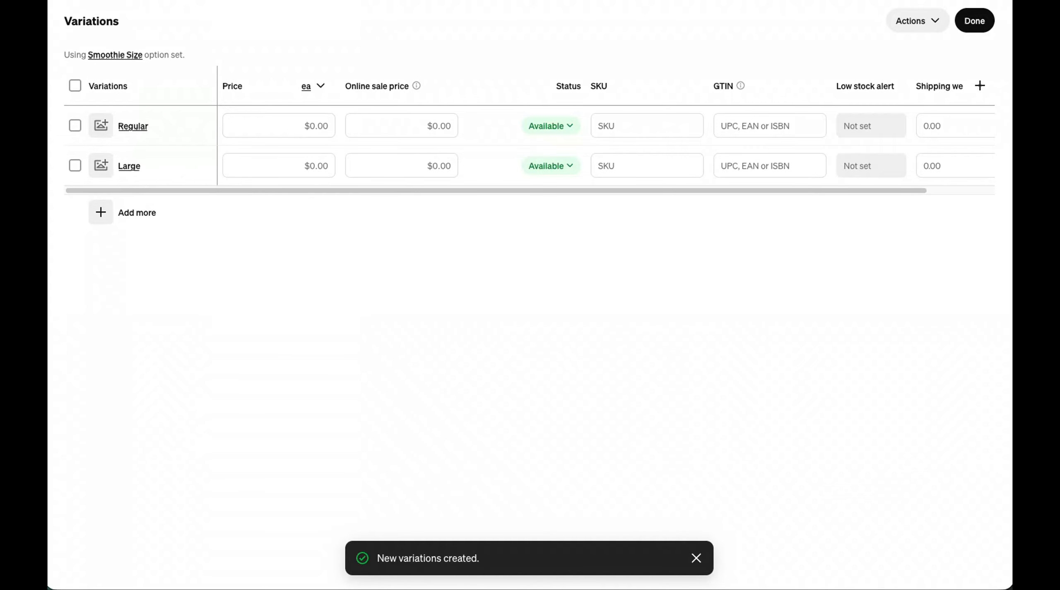
Step: Price the Regular variation at $7 and the Large at $9, then save the Tropical Mango Smoothie
left_click(281, 125)
key("BackSpace")
key("BackSpace")
key("BackSpace")
key("BackSpace")
key("BackSpace")
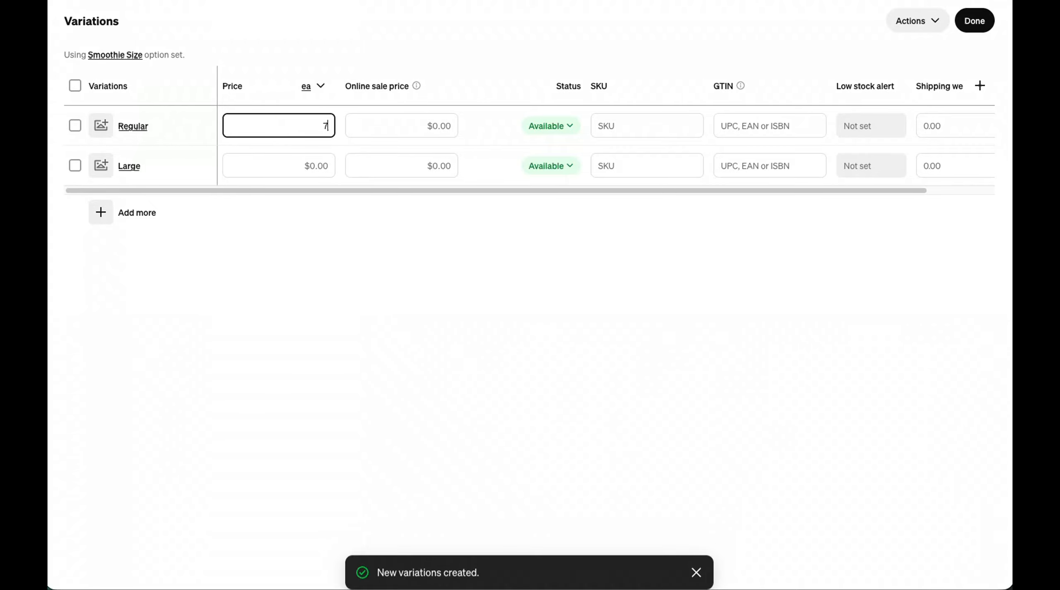
type("7")
left_click(282, 158)
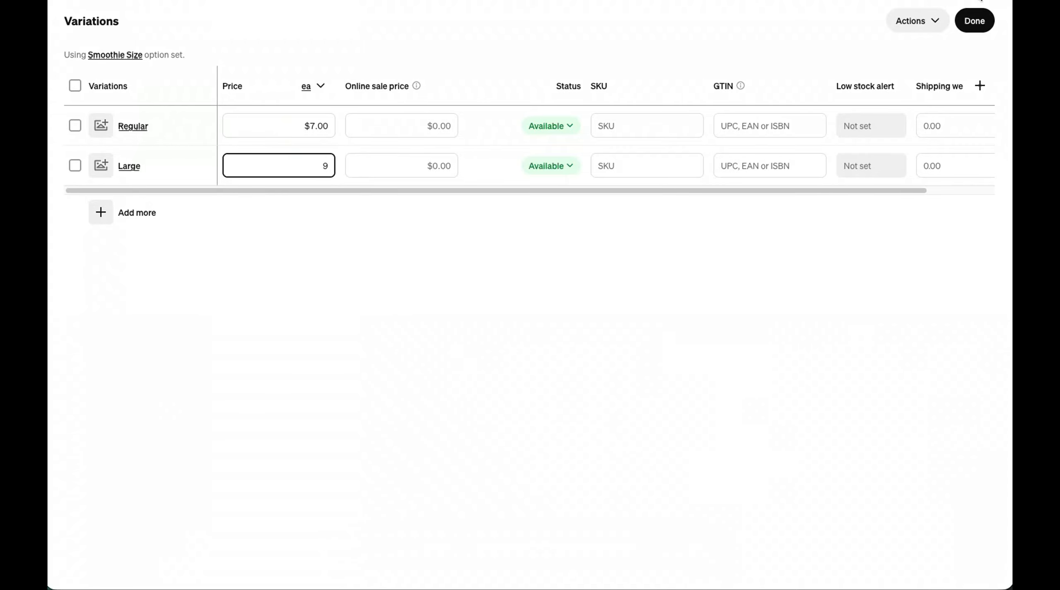
left_click(974, 21)
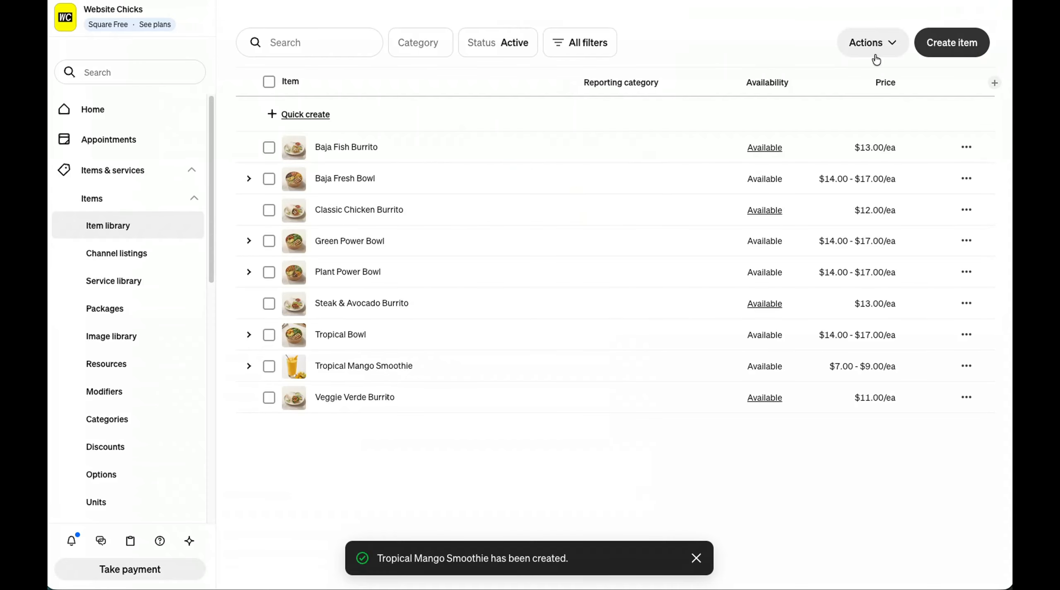
Step: Start a new item with the type Prepared food and beverage and name it Green Energy Smoothie
left_click(936, 50)
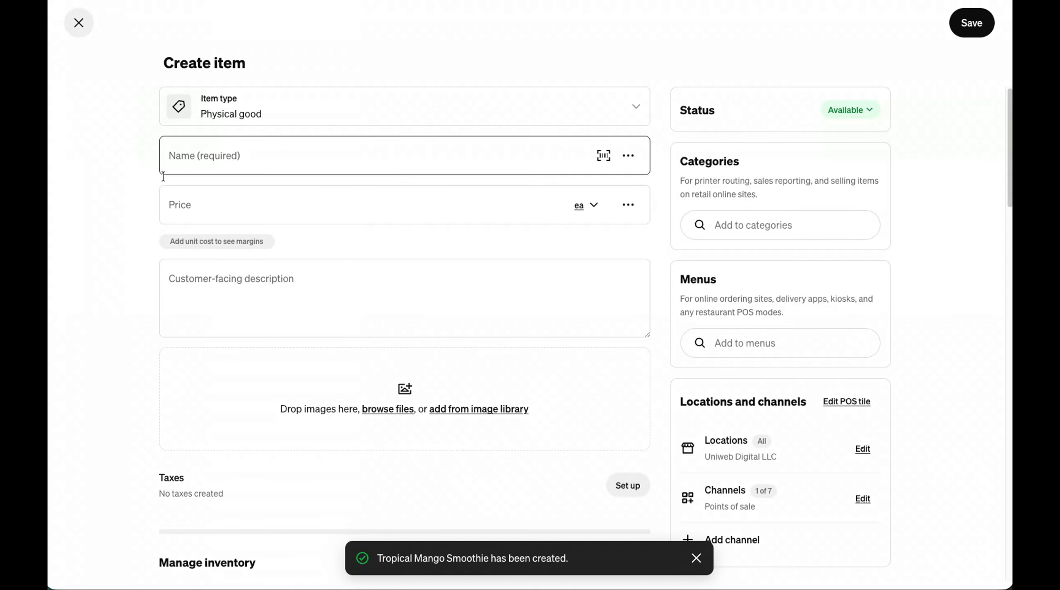
left_click(267, 104)
left_click(267, 152)
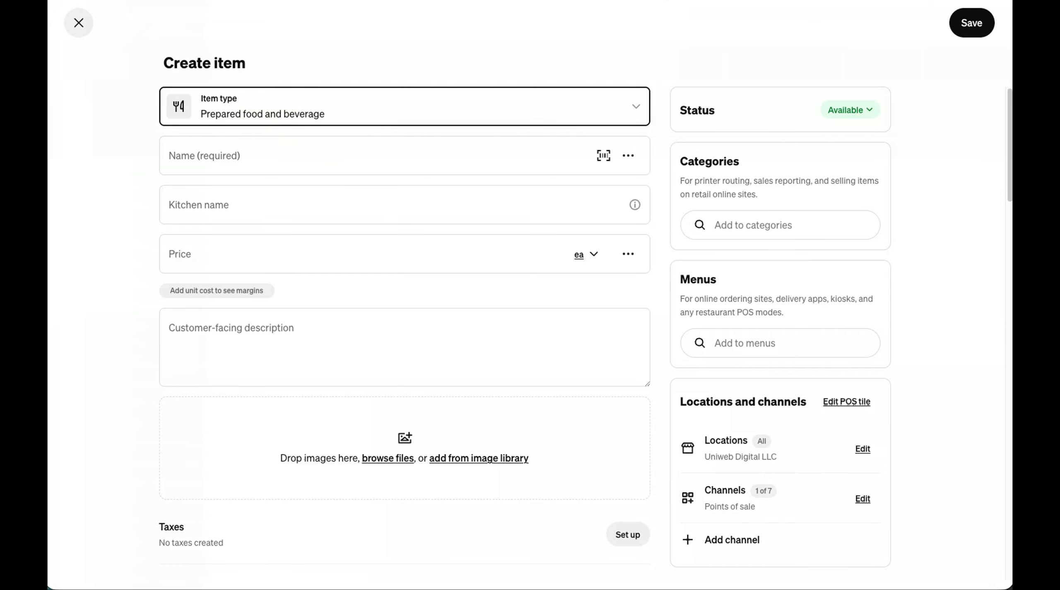
double_click(226, 156)
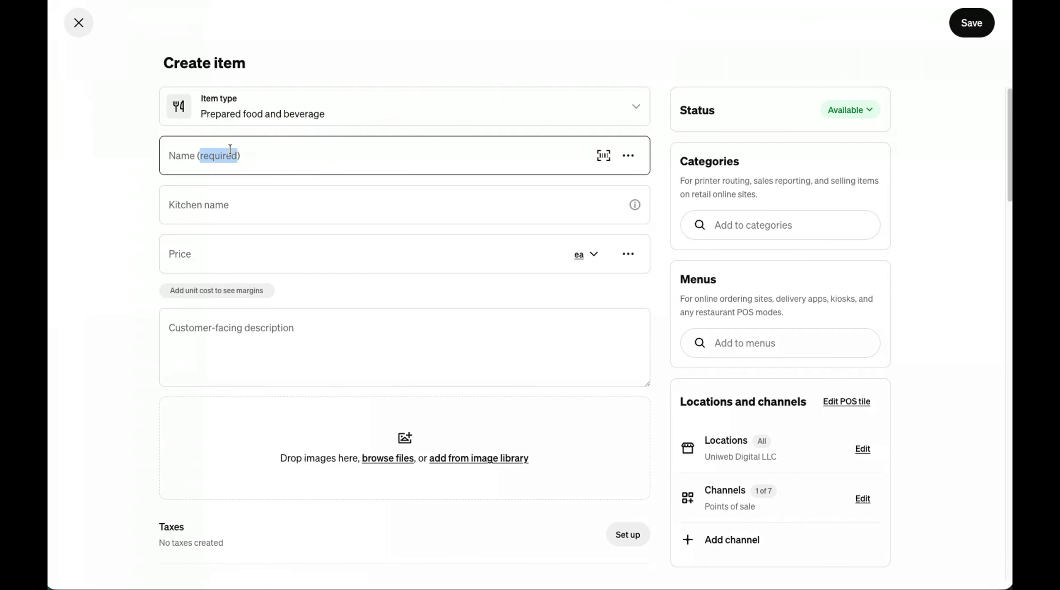
key("ctrl+v")
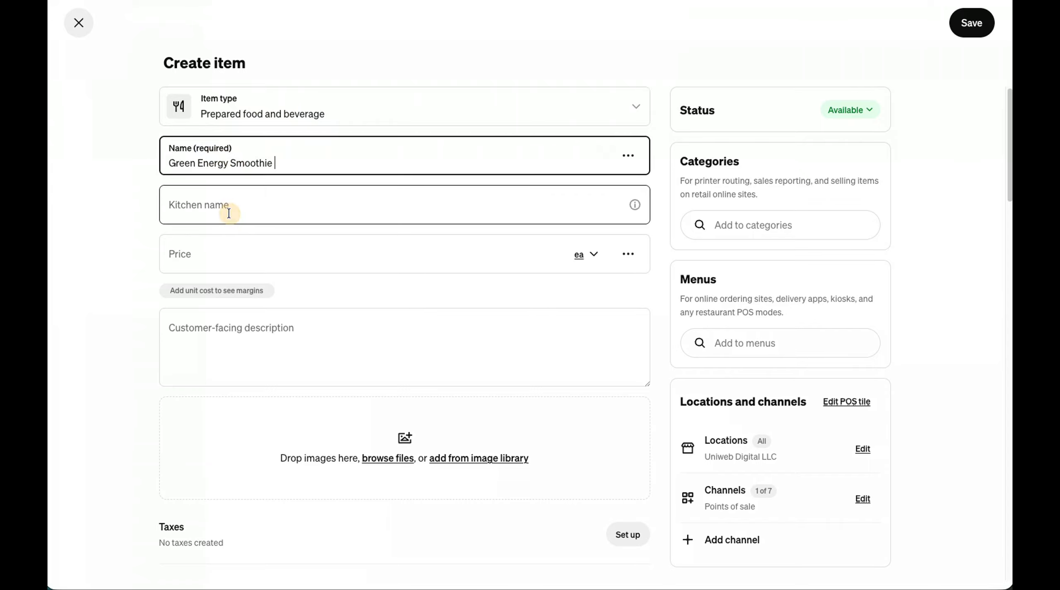
Step: Describe the Green Energy Smoothie as "Spinach, pineapple, banana, avocado, and almond milk."
left_click(209, 337)
type("Spinach, pineapple, banana, avocado, and almond milk.")
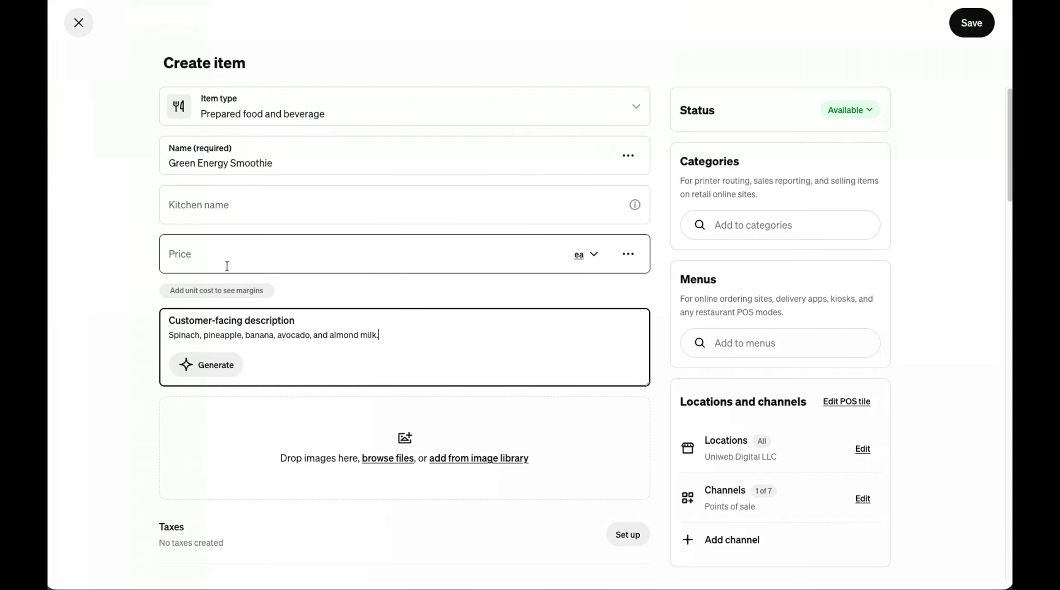
scroll(338, 338, "down", 9)
scroll(346, 344, "down", 5)
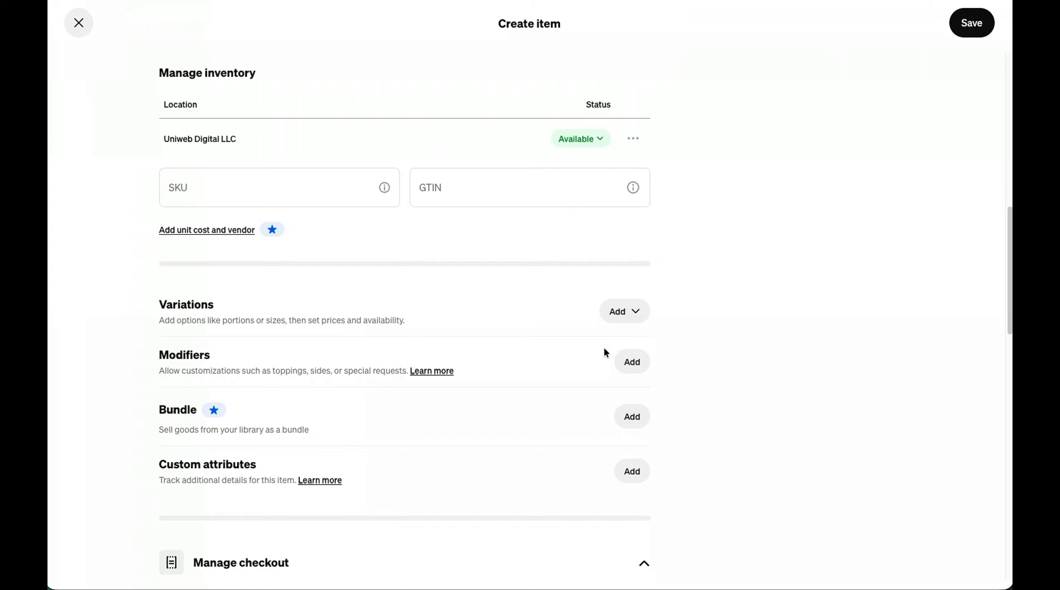
Step: Add the existing Smoothie Size option set to the Green Energy Smoothie and create the variations from it
left_click(625, 313)
left_click(568, 396)
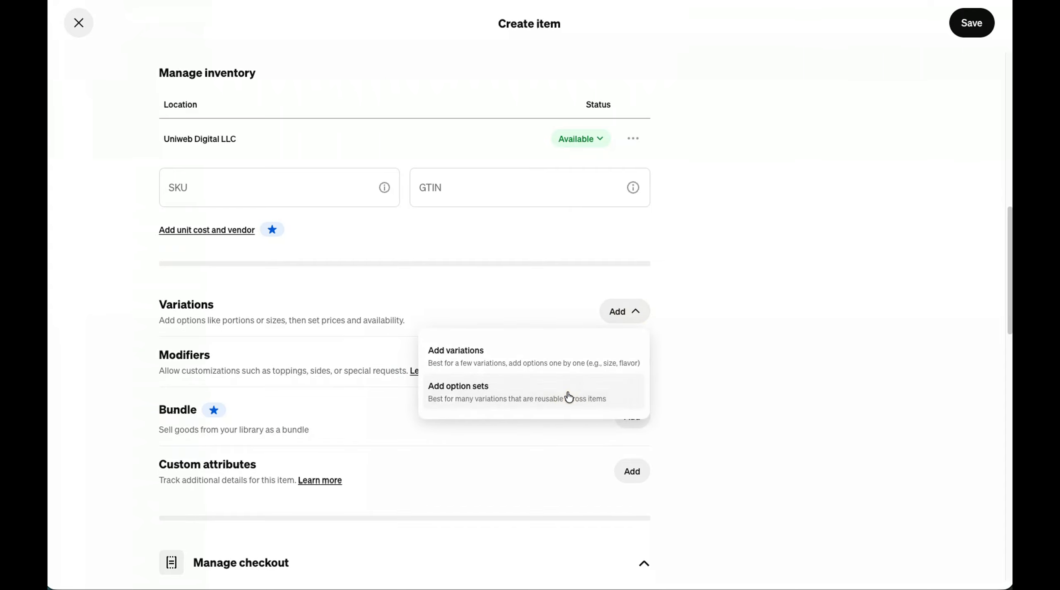
left_click(417, 190)
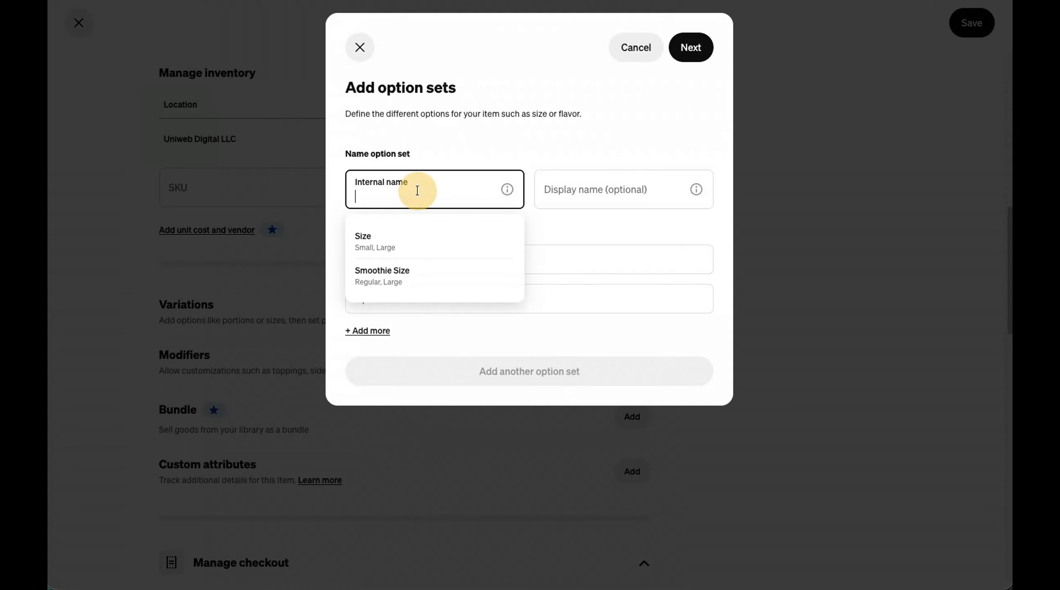
left_click(406, 271)
left_click(695, 49)
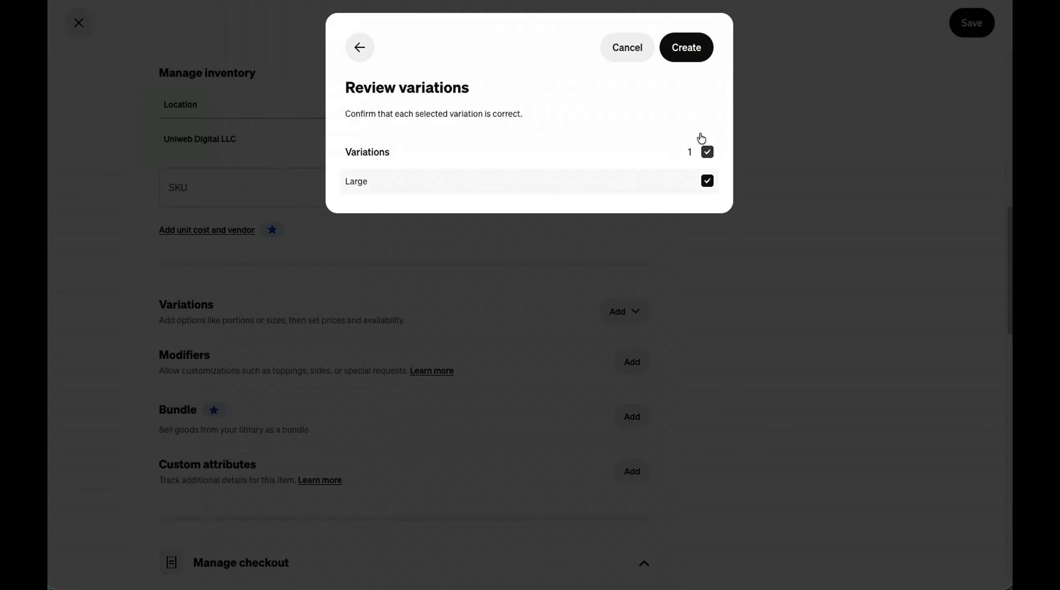
left_click(701, 53)
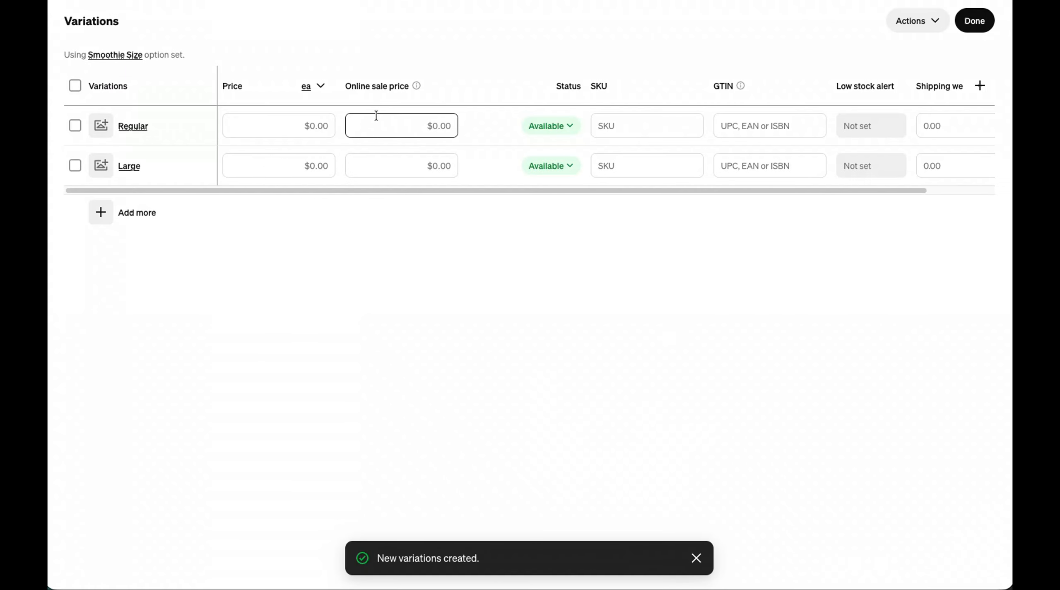
Step: Price the Regular variation at $7 and the Large at $9, then save the Green Energy Smoothie
left_click(303, 120)
type("7")
left_click(301, 164)
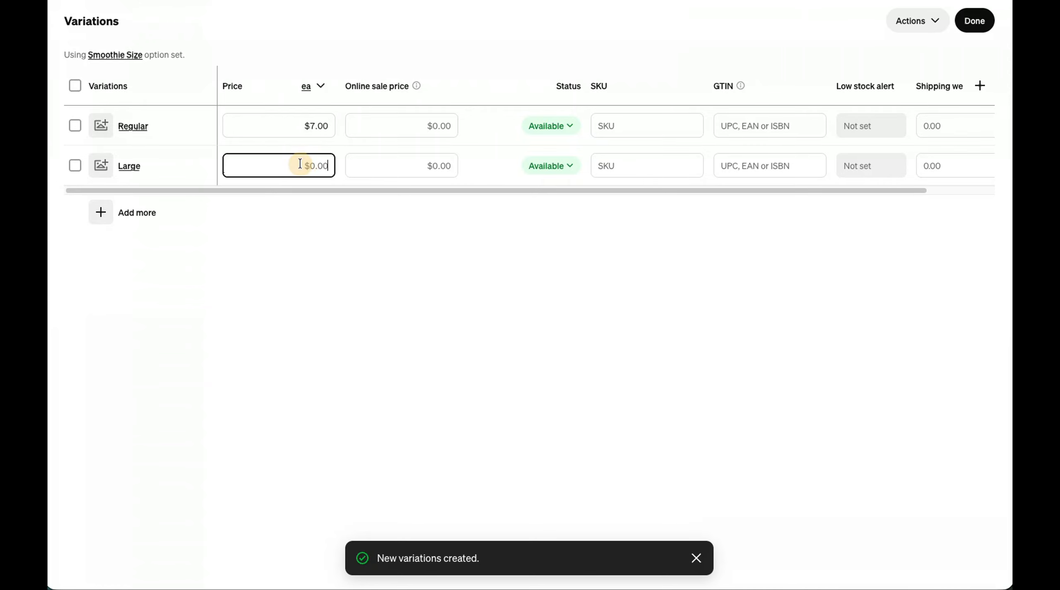
type("9")
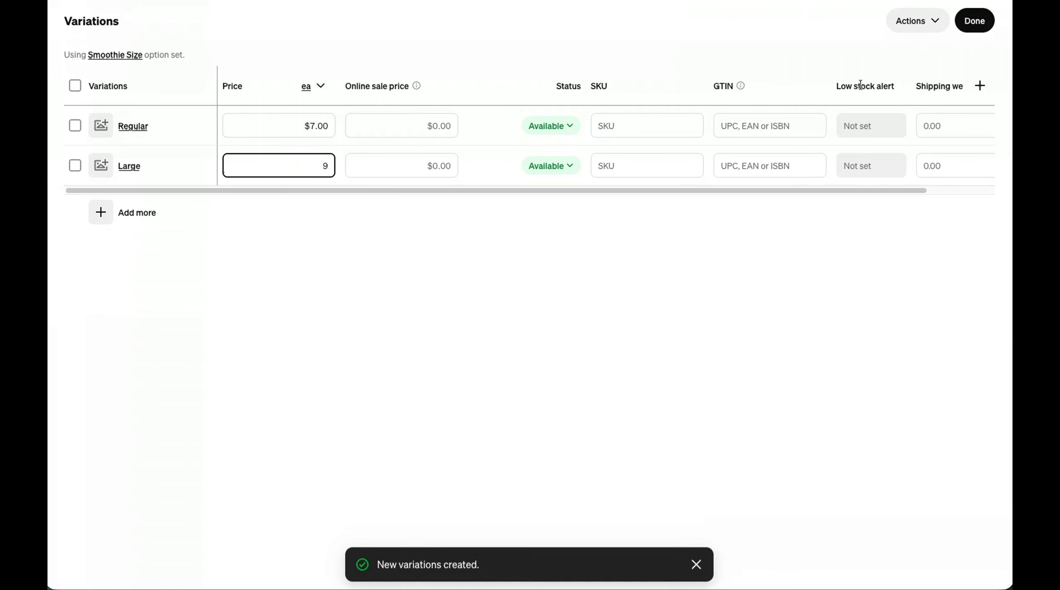
left_click(981, 24)
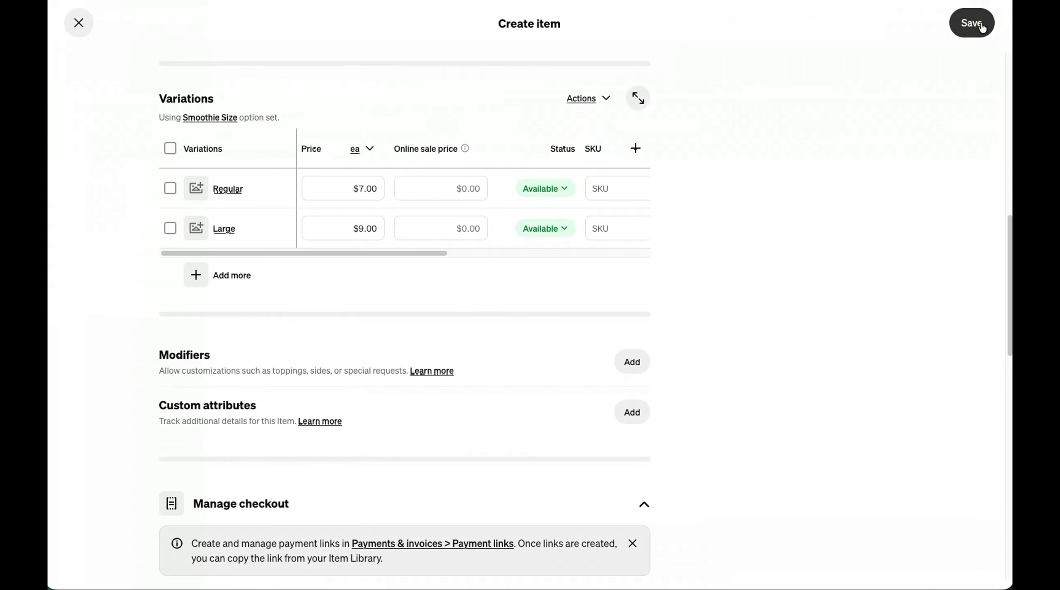
left_click(981, 26)
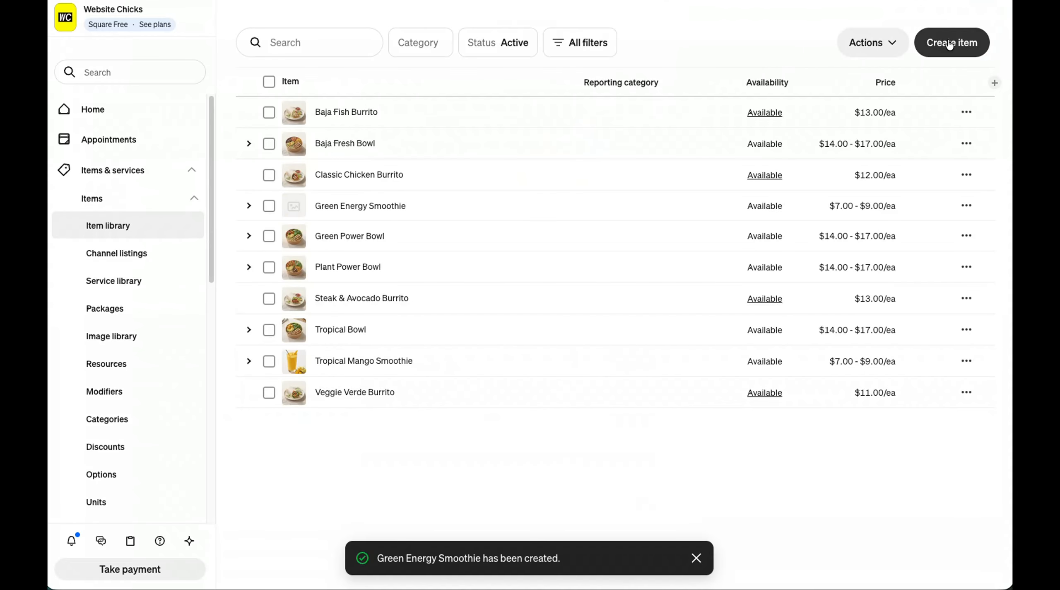
Step: Start a new item named Berry Protein Smoothie with the description "Strawberry, blueberry, banana, vanilla protein, and almond milk."
left_click(950, 45)
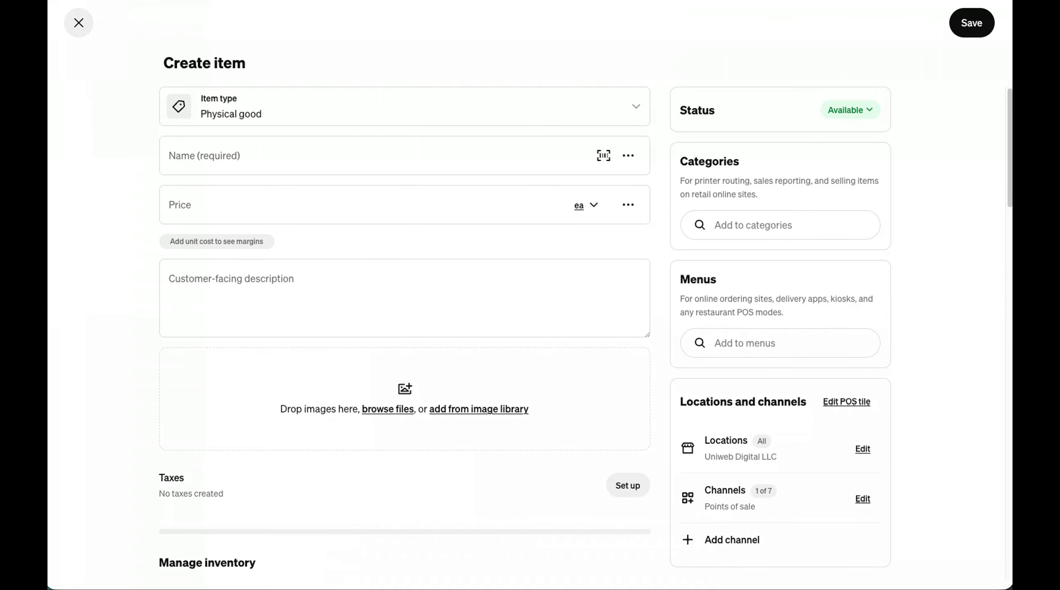
left_click(245, 154)
type("Berry Protein Smoothie")
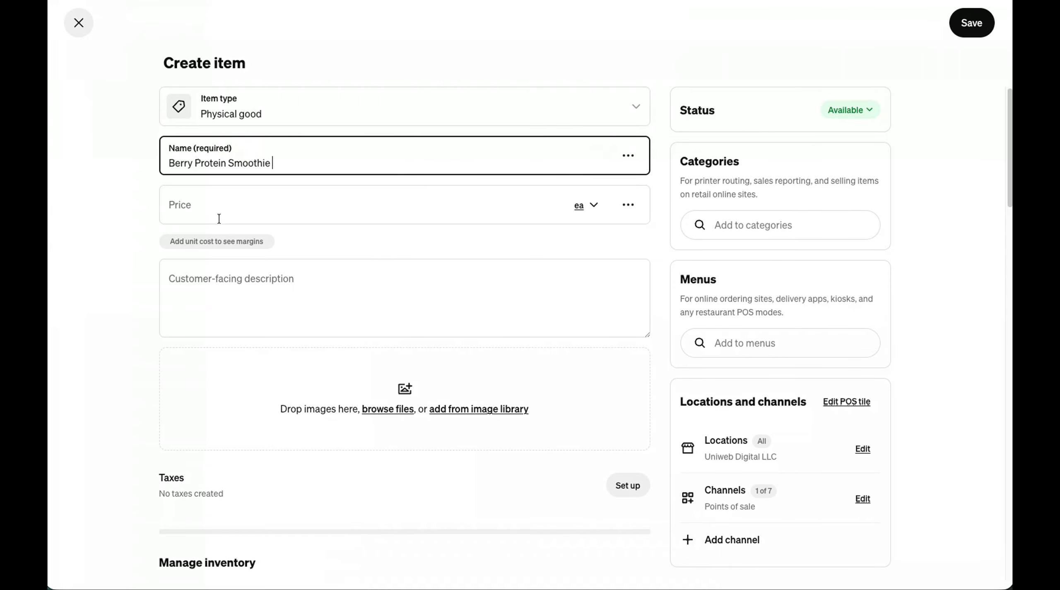
key("Tab")
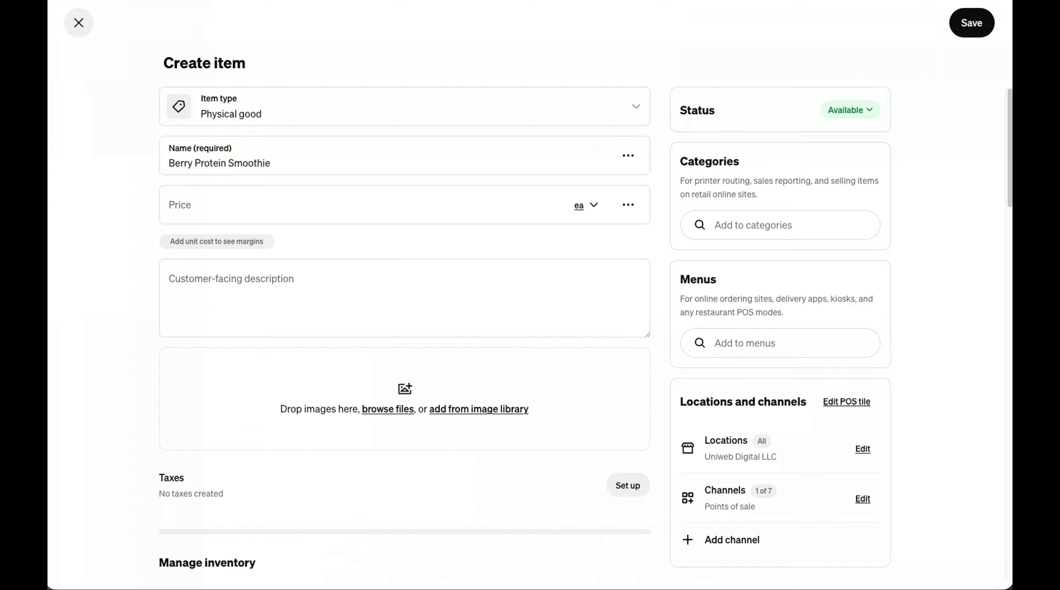
left_click(242, 283)
type("Strawberry, blueberry, banana, vanilla protein, and almond milk.")
Step: Upload berry-protein-smoothie.jpg from the Verde Vida Images folder as the Berry Protein Smoothie's image
left_click(375, 409)
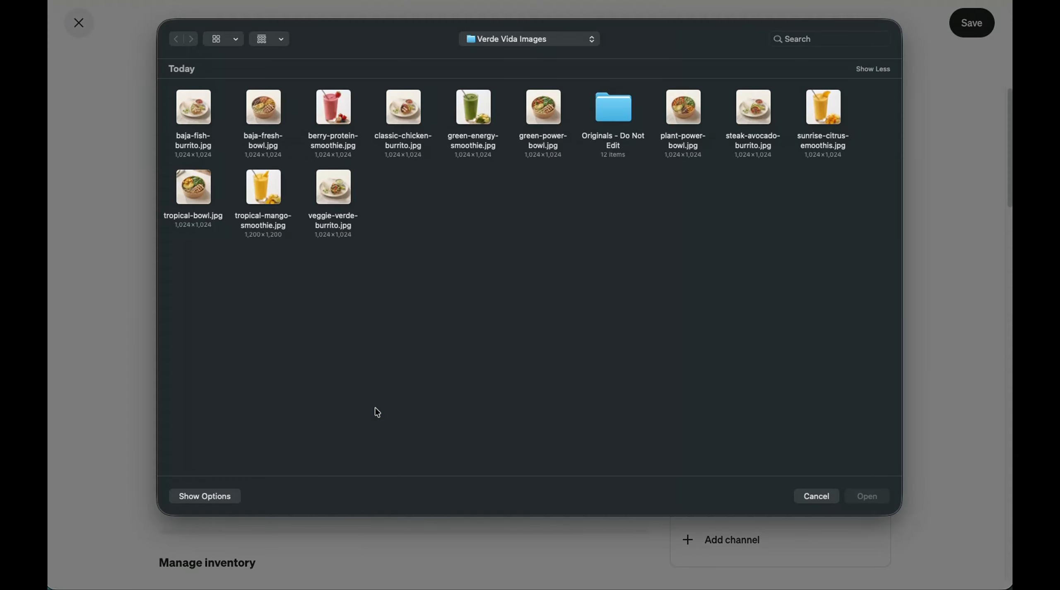
left_click(333, 107)
left_click(862, 496)
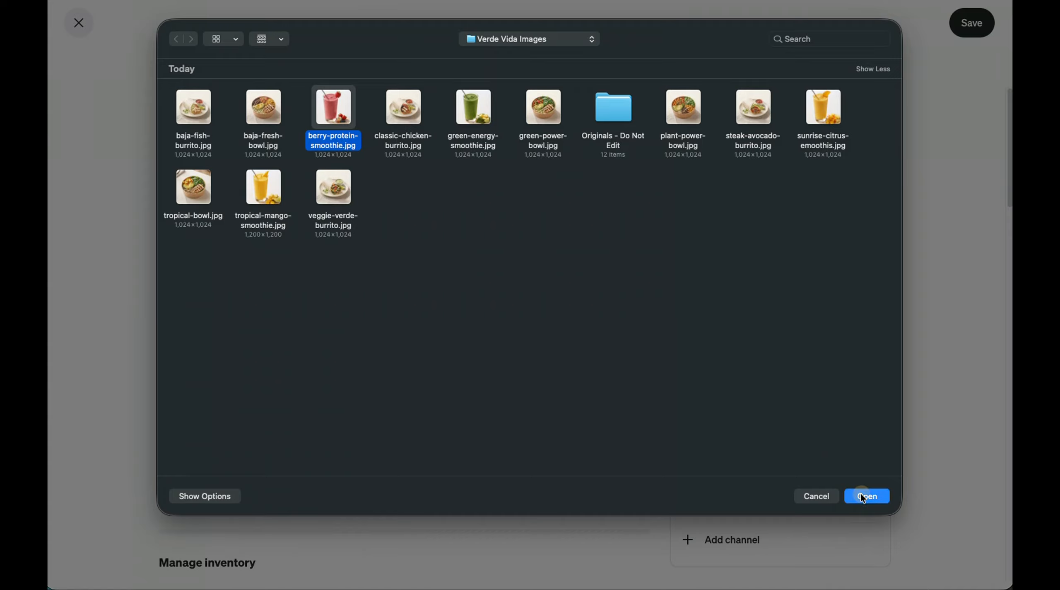
Step: Add the existing Smoothie Size option set to the Berry Protein Smoothie and create the variations from it
scroll(393, 337, "down", 5)
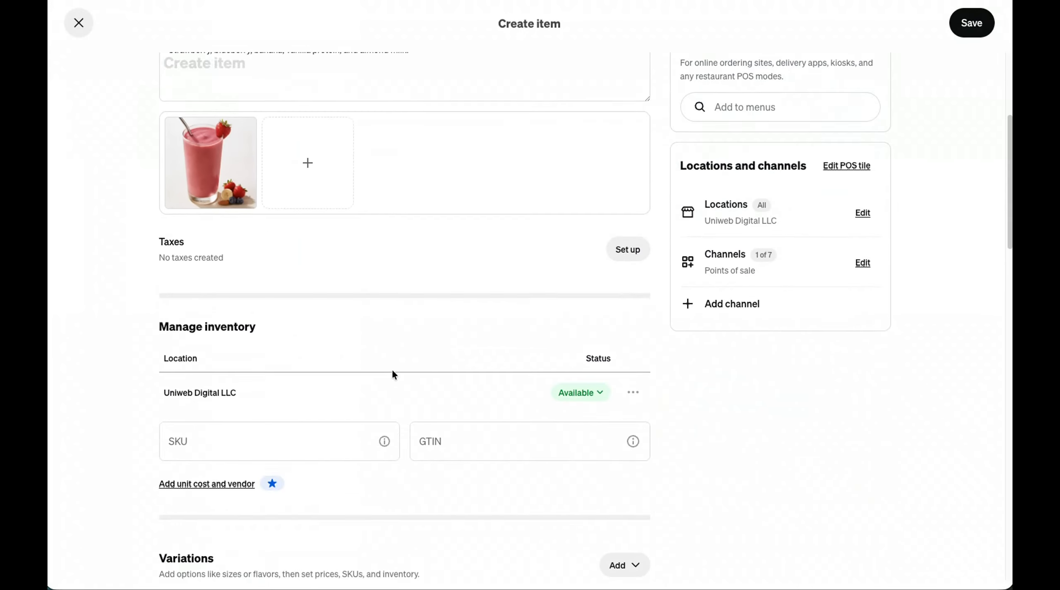
scroll(393, 372, "down", 5)
left_click(631, 355)
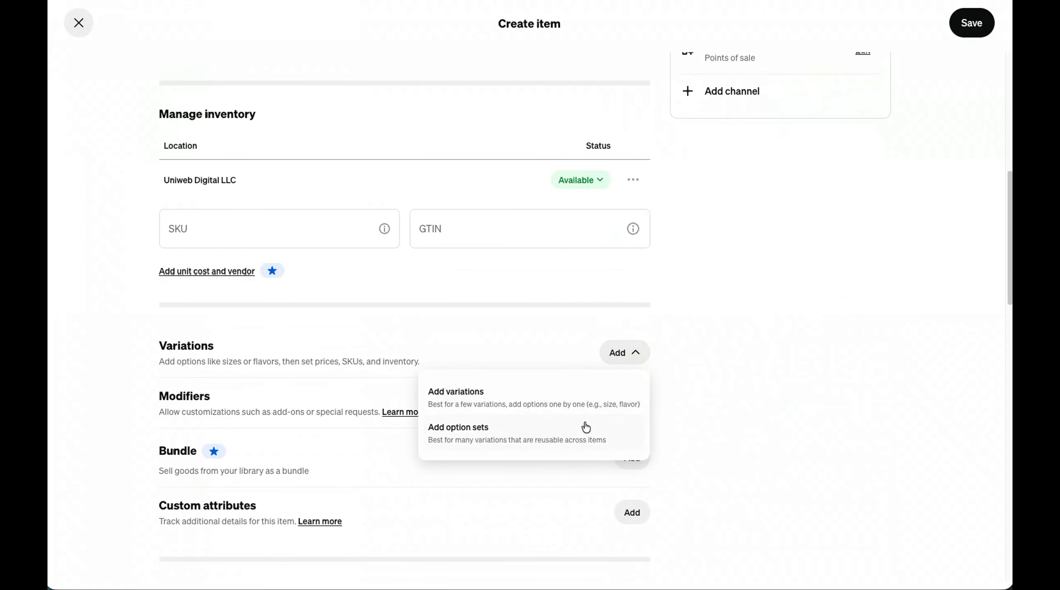
left_click(584, 427)
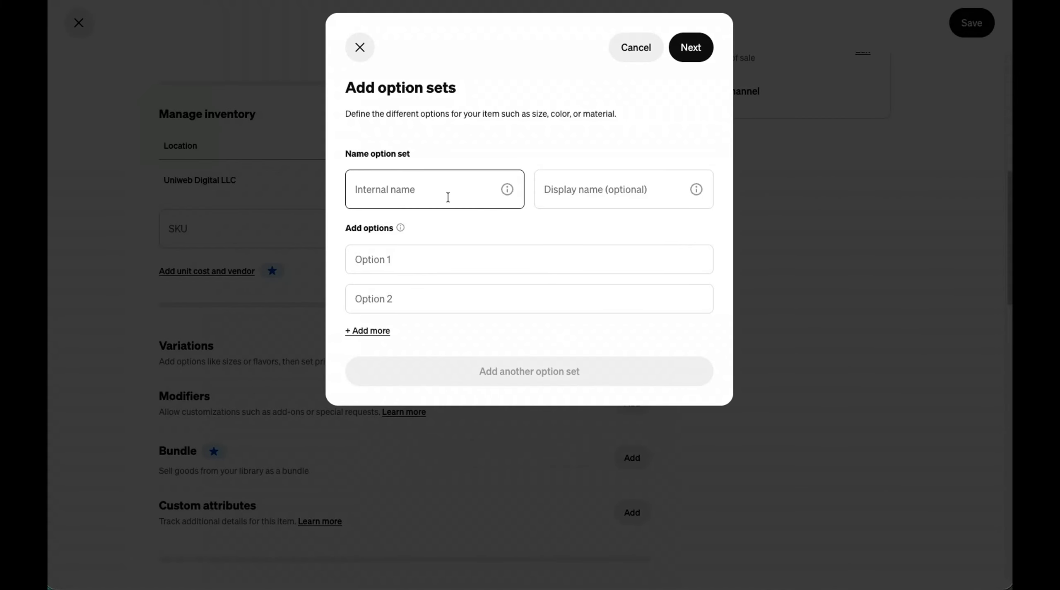
left_click(448, 197)
left_click(434, 275)
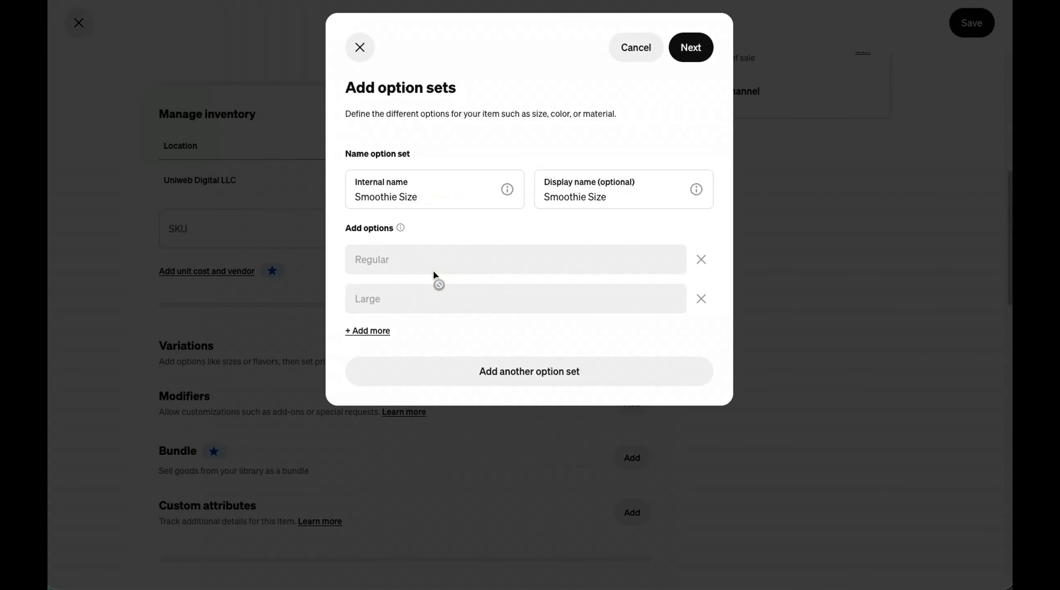
left_click(689, 53)
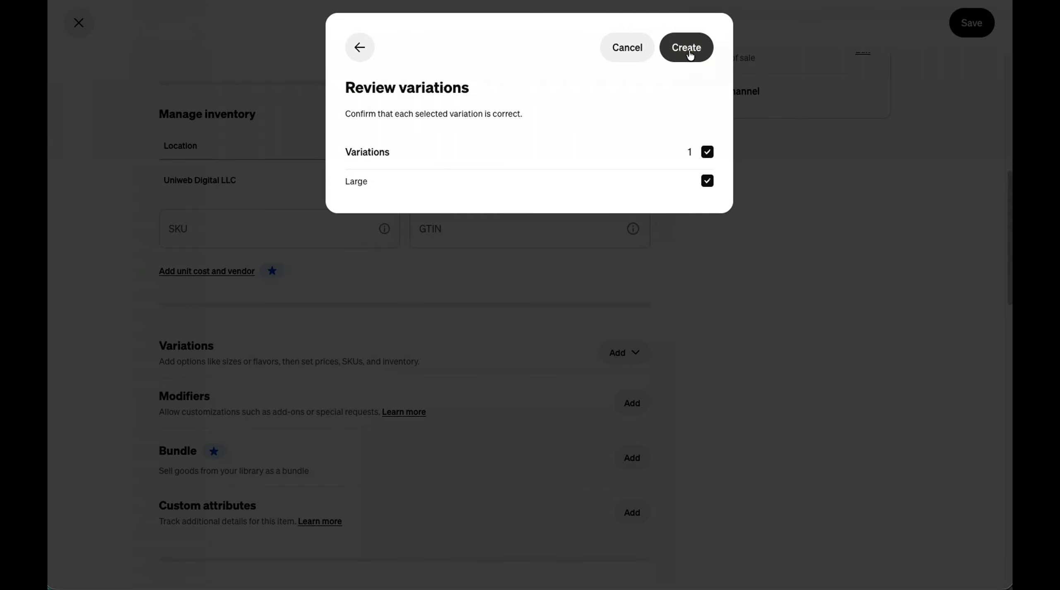
left_click(688, 53)
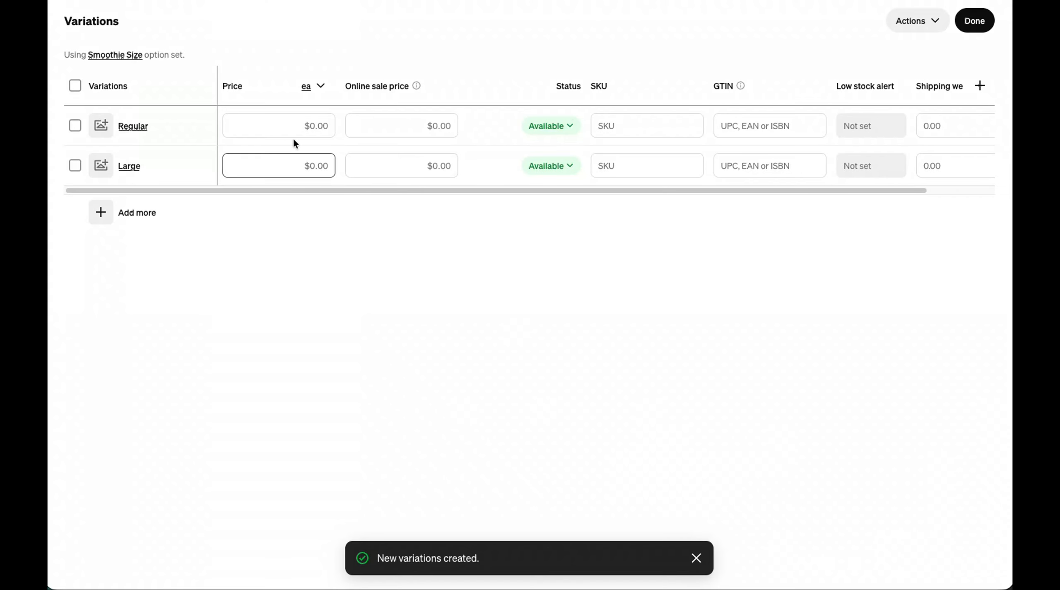
Step: Price the Regular variation at $7 and the Large at $9, then save the Berry Protein Smoothie
left_click(292, 131)
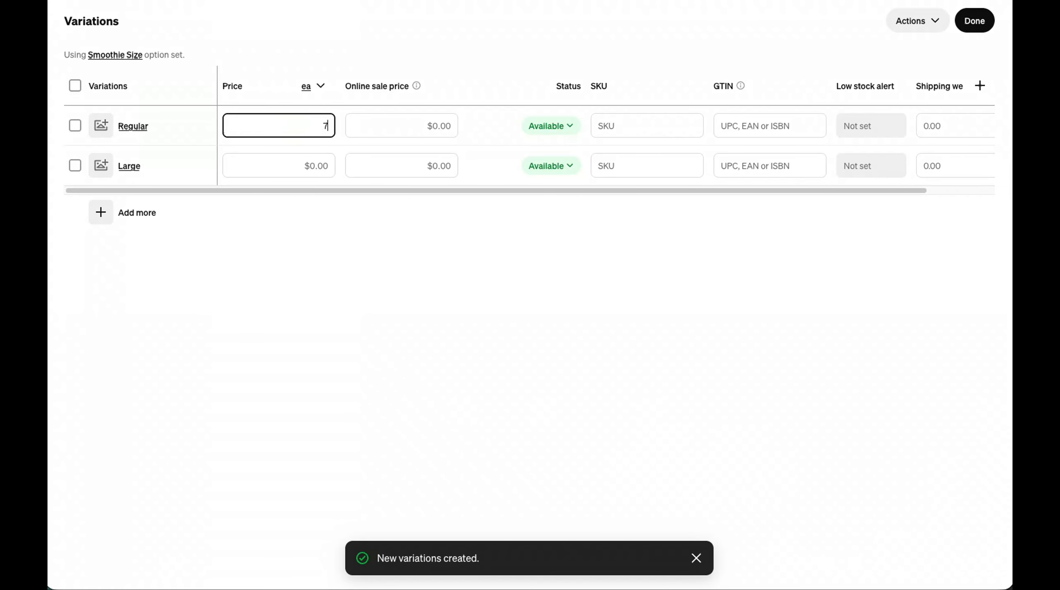
left_click(298, 161)
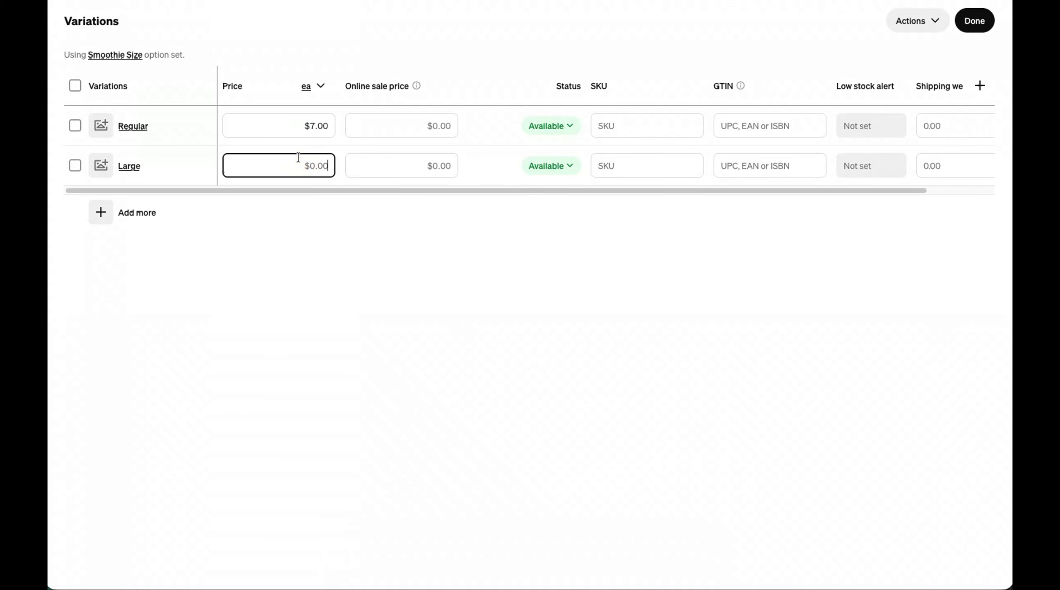
left_click(978, 22)
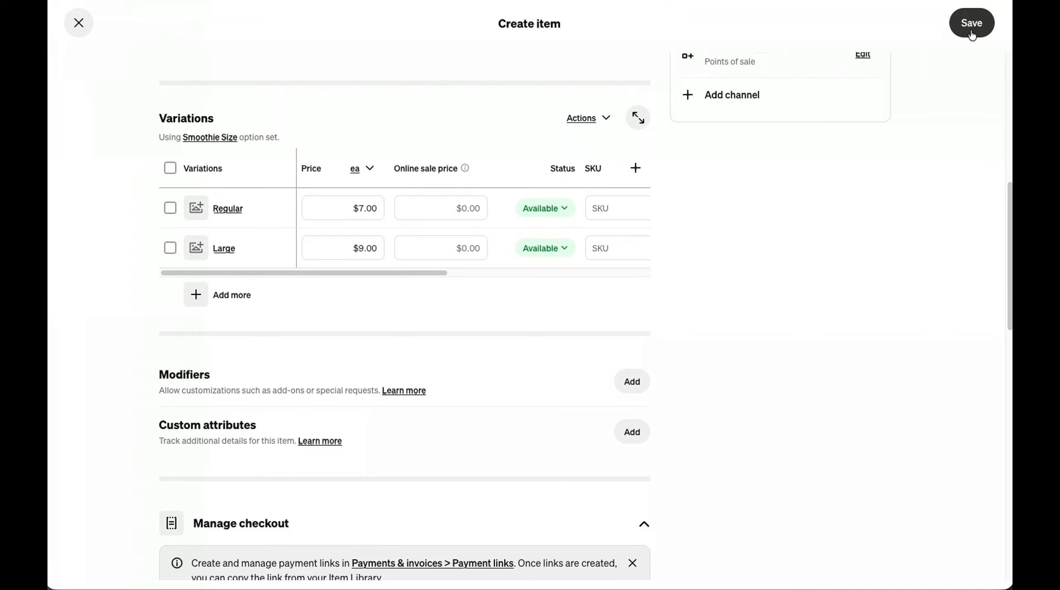
left_click(972, 25)
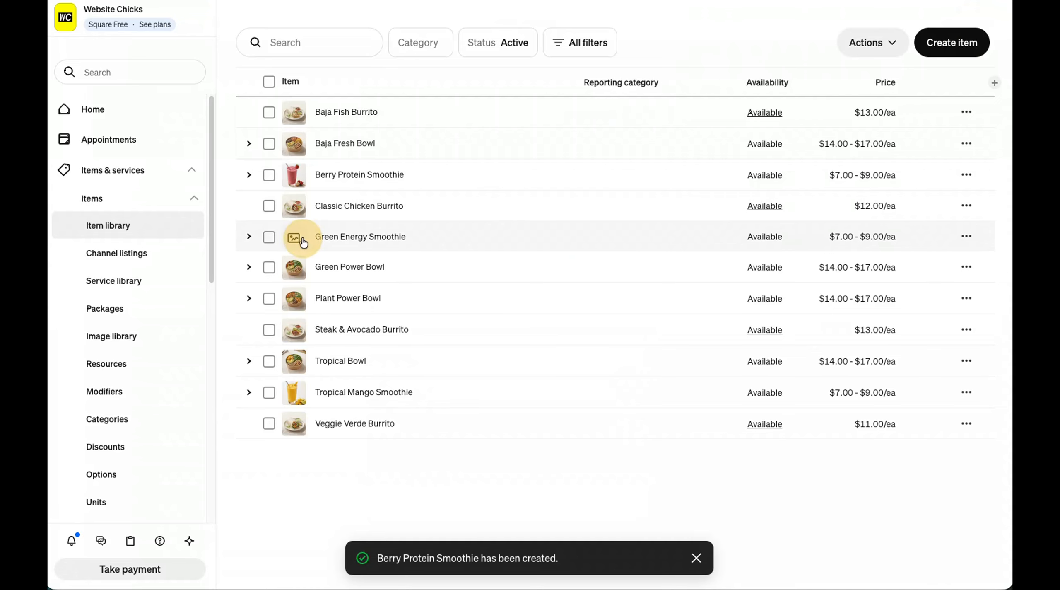
Step: Add the missing image green-energy-smoothie.jpg to the existing Green Energy Smoothie item and save it
left_click(305, 241)
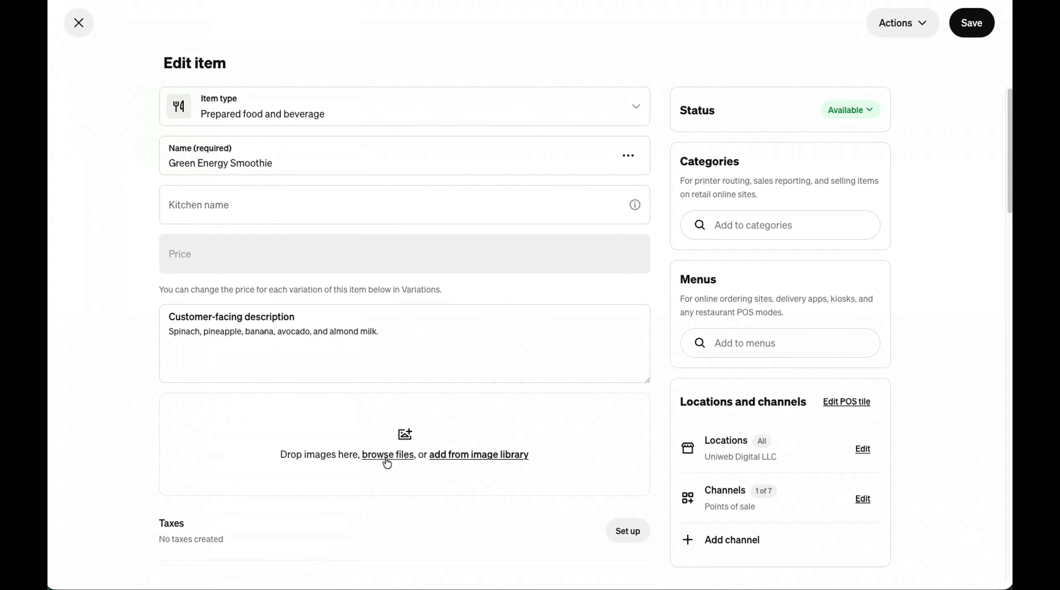
left_click(386, 458)
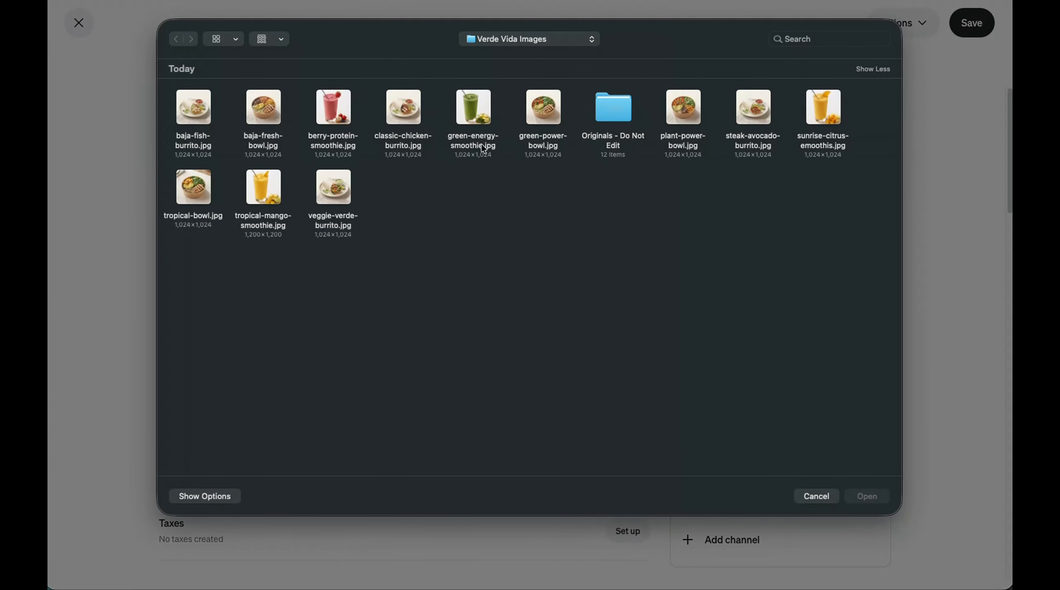
left_click(469, 111)
left_click(865, 495)
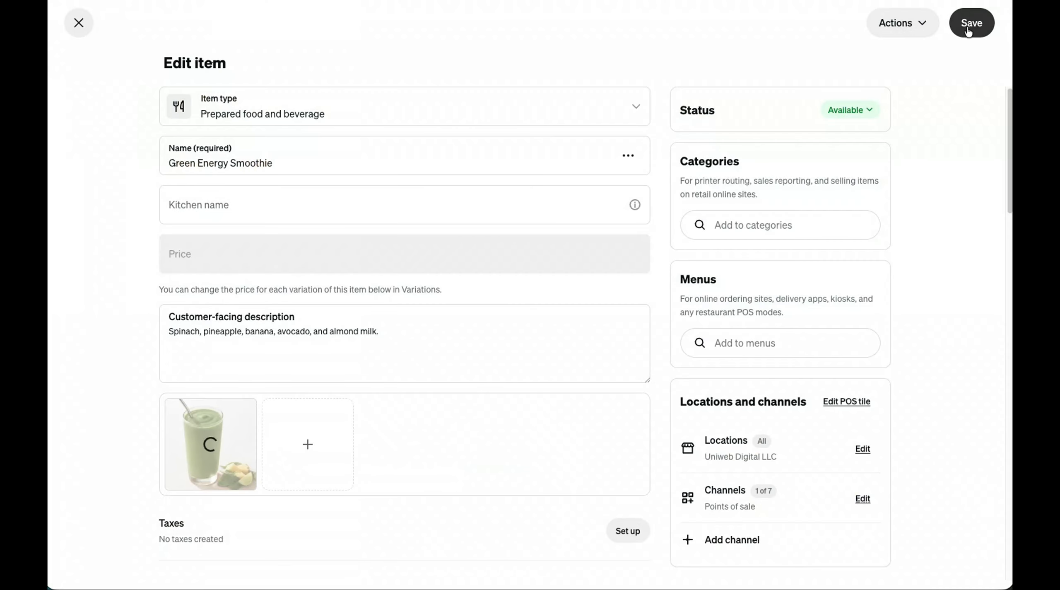
left_click(971, 24)
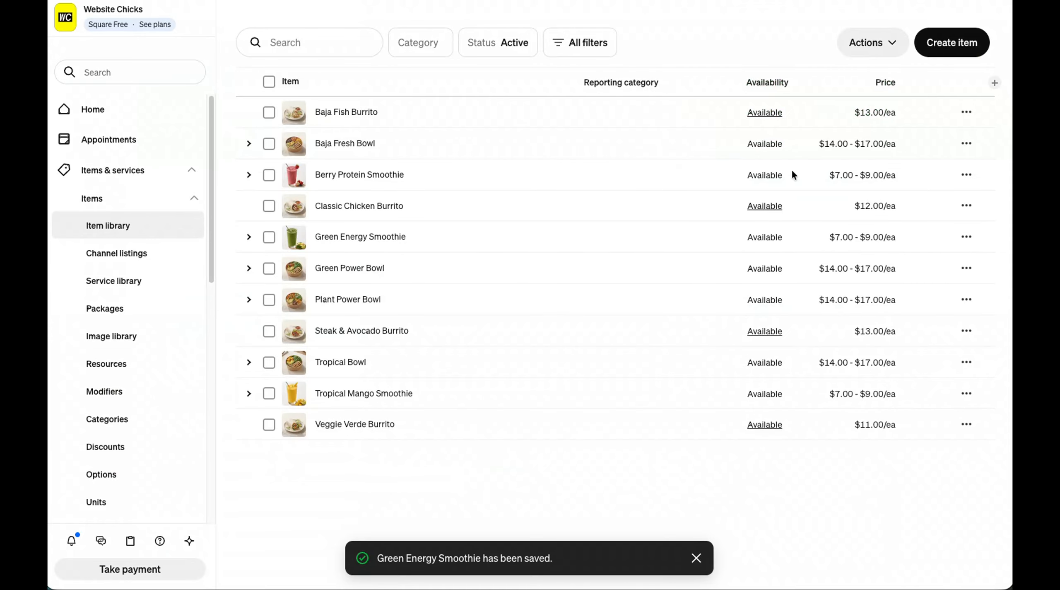
Step: Start a new item with the type Prepared food and beverage and name it Sunrise Citrus Smoothie
left_click(950, 43)
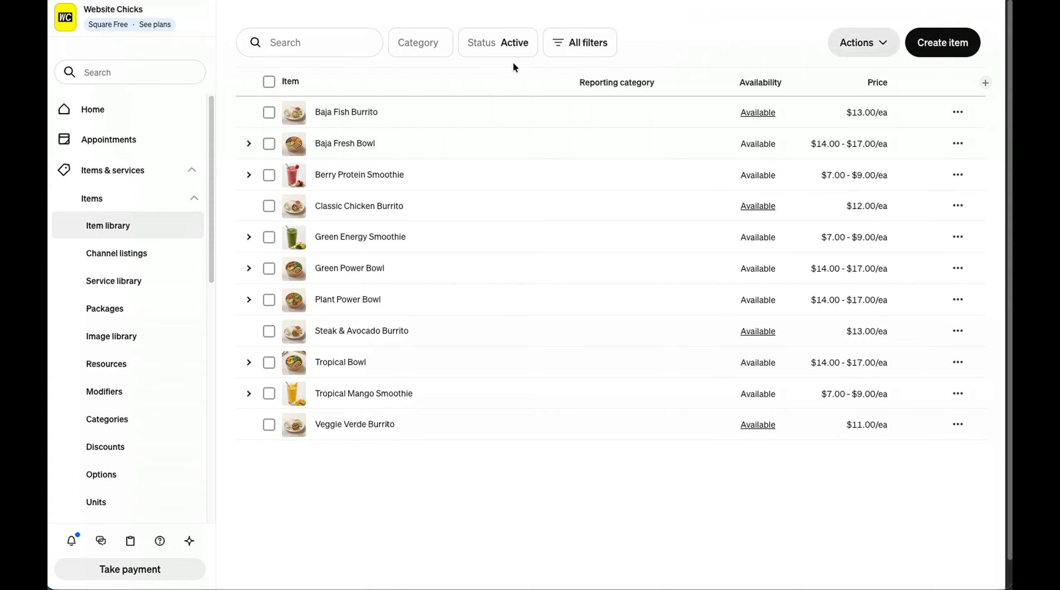
left_click(313, 119)
left_click(269, 160)
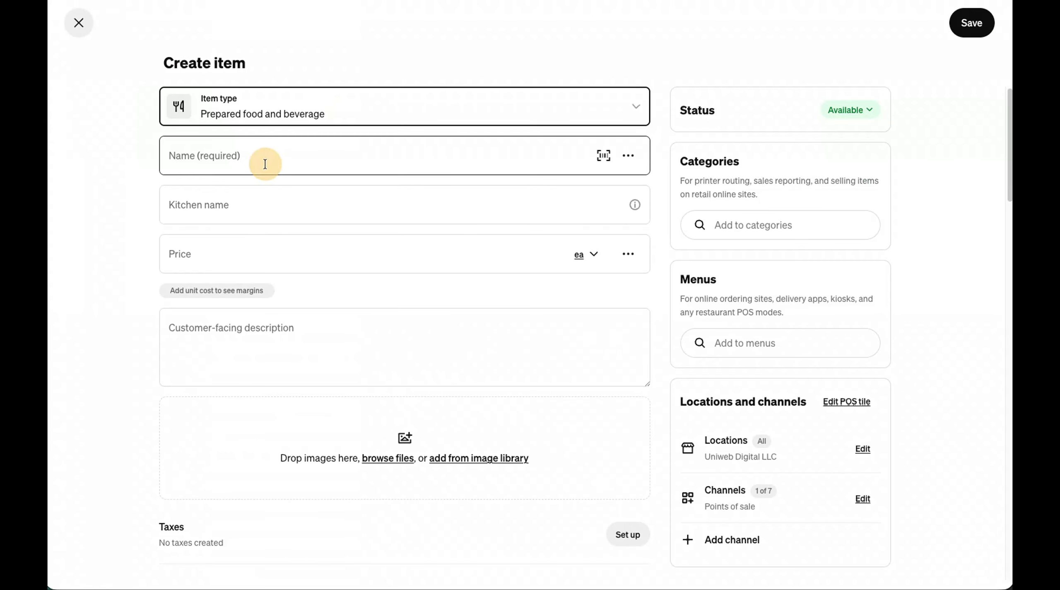
left_click(205, 161)
type("Sunrise Citrus Smoothie")
key("Tab")
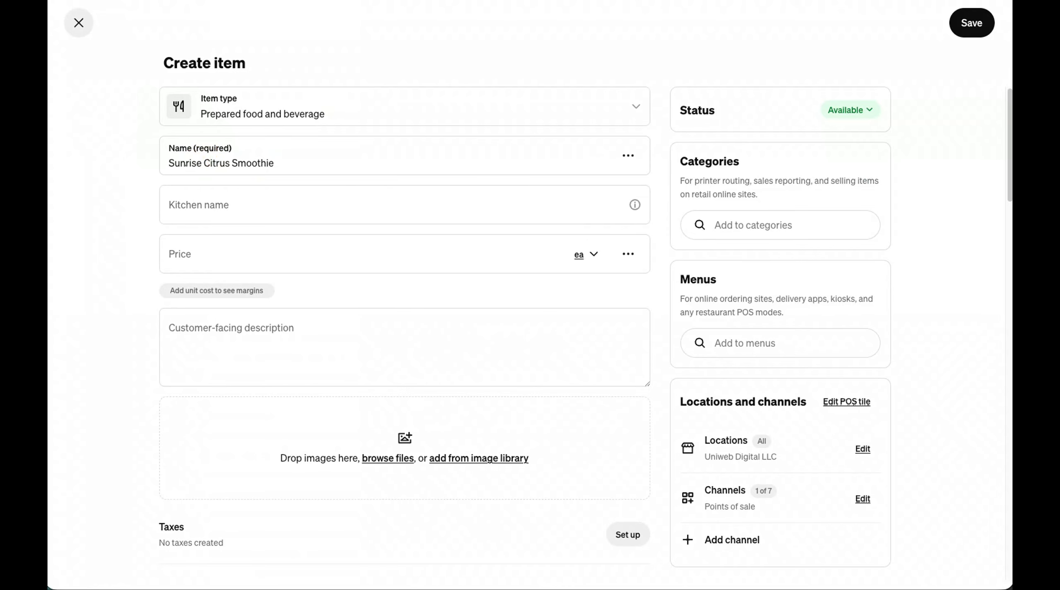
Step: Describe the Sunrise Citrus Smoothie as "Orange, mango, pineapple, carrot, and fresh ginger."
left_click(195, 248)
left_click(218, 345)
type("Orange, mango, pineapple, carrot, and fresh ginger.")
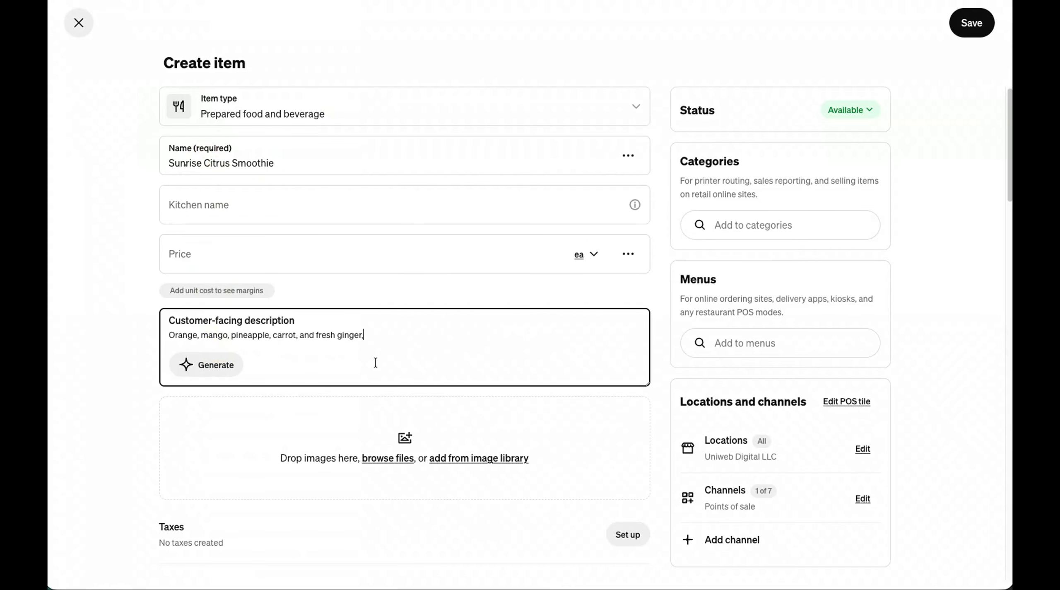
Step: Add the existing Smoothie Size option set to the Sunrise Citrus Smoothie and create its variations
scroll(434, 383, "down", 5)
scroll(434, 383, "down", 10)
left_click(627, 304)
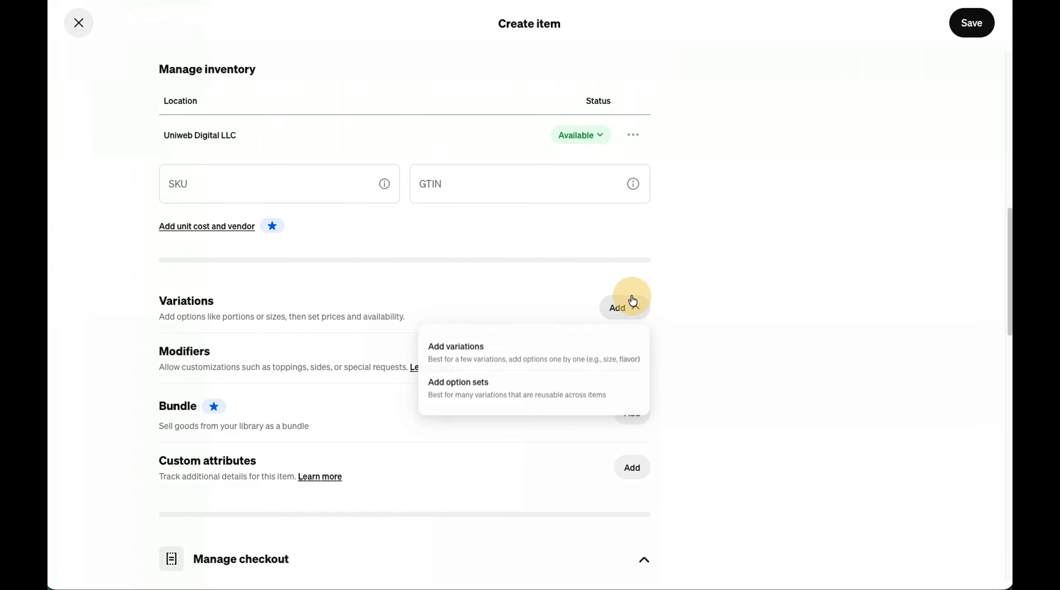
left_click(523, 386)
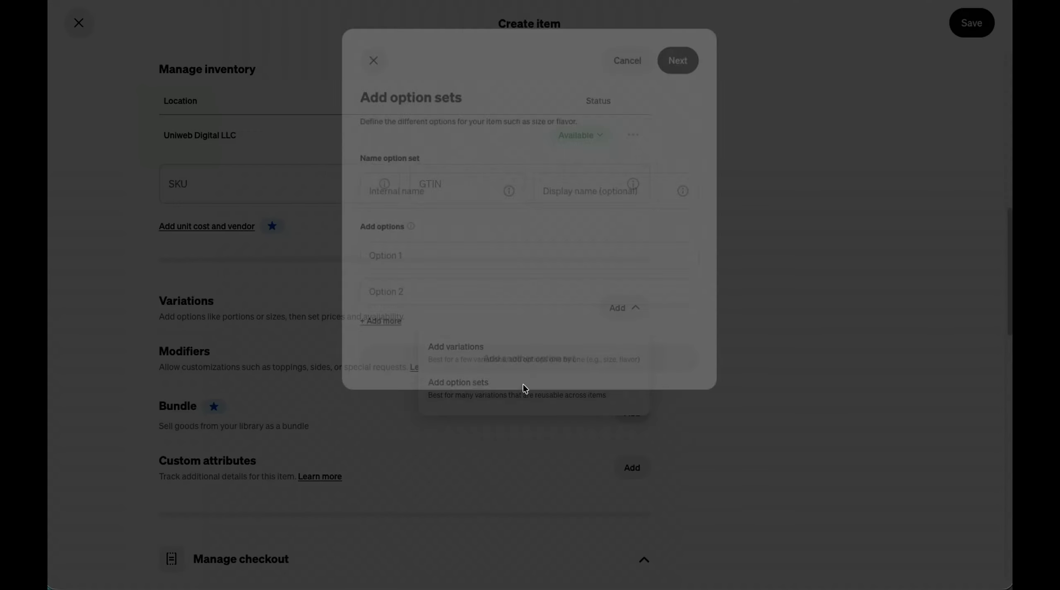
left_click(431, 195)
left_click(416, 274)
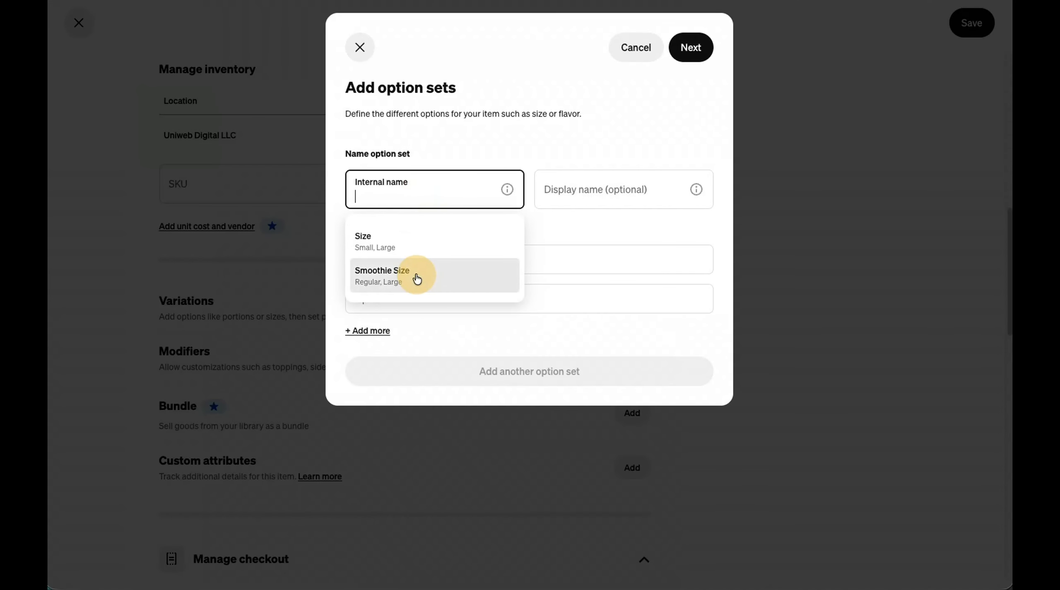
left_click(691, 51)
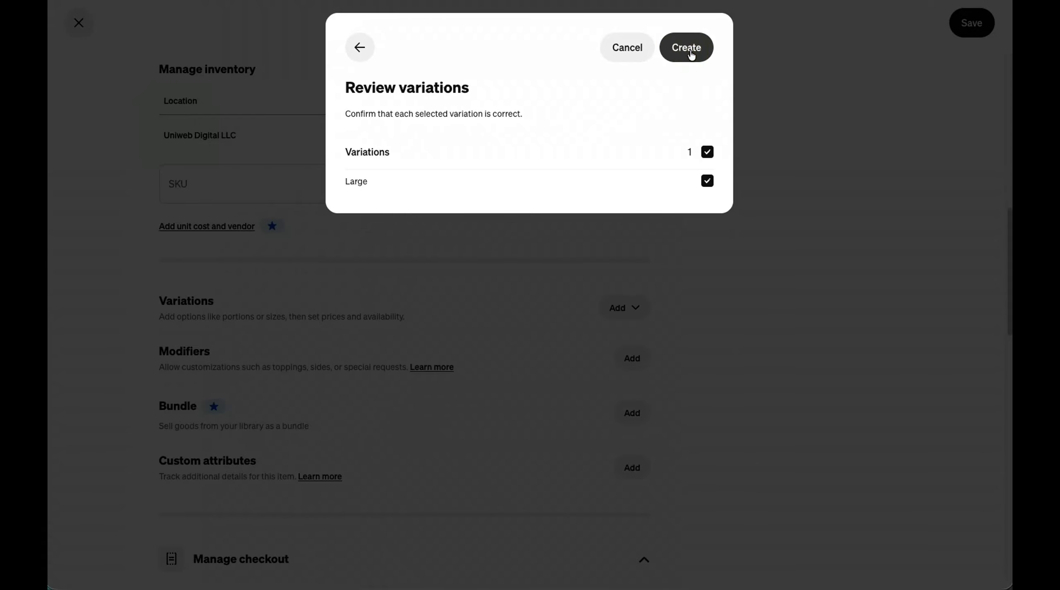
left_click(690, 53)
Step: Price the Regular variation at $7 and the Large at $9, then save the Sunrise Citrus Smoothie
left_click(636, 92)
left_click(302, 127)
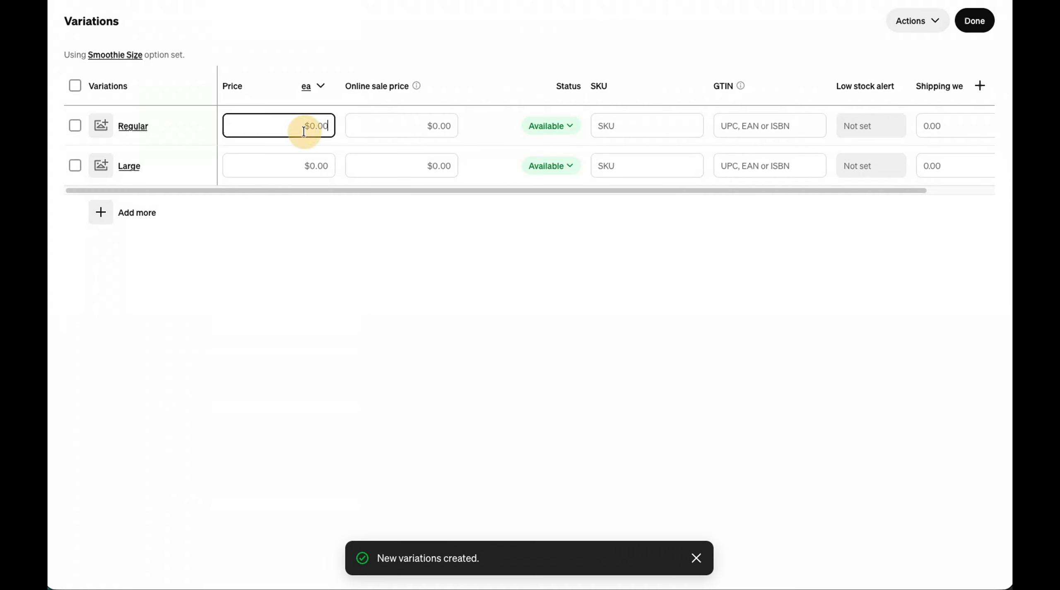
left_click(313, 168)
type("9")
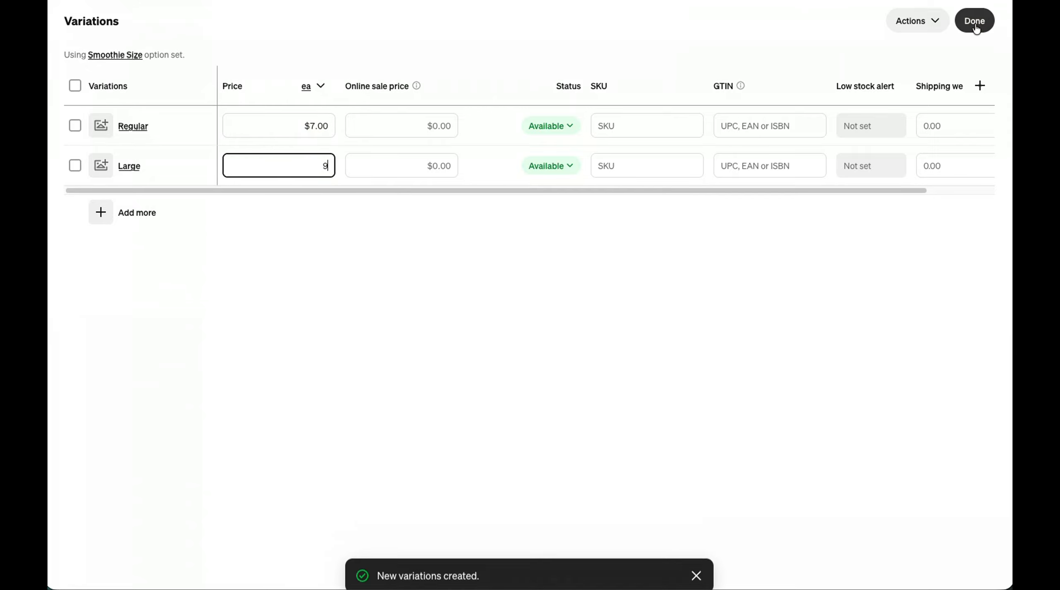
left_click(974, 21)
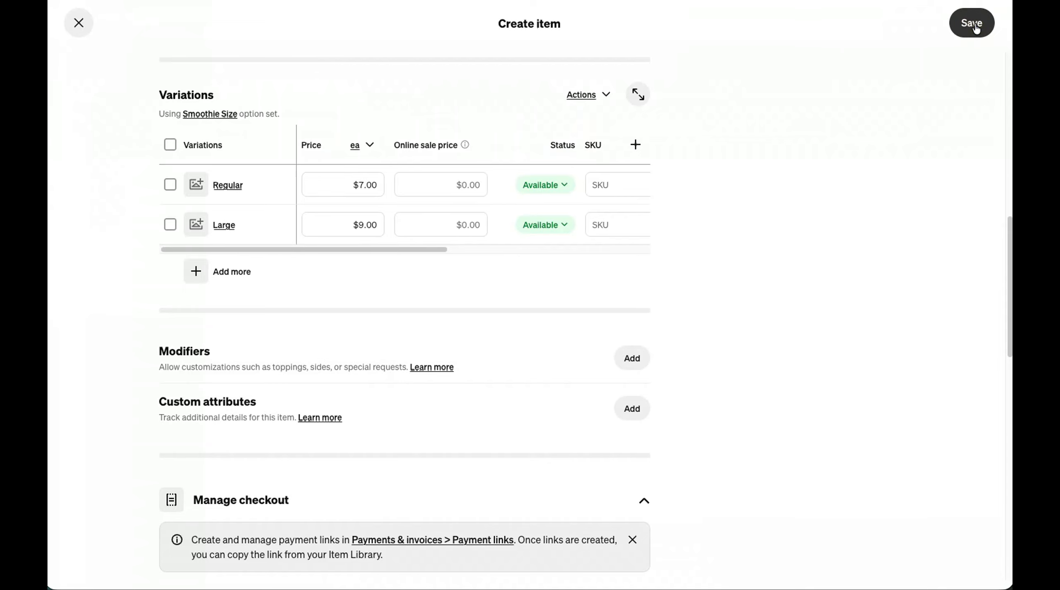
left_click(975, 25)
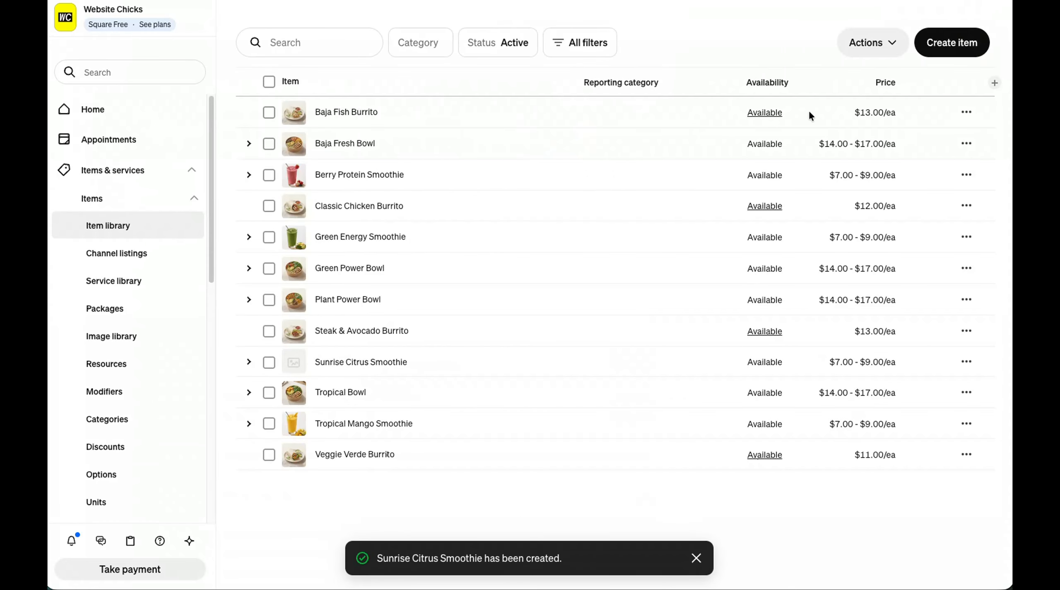
Step: Add the missing image sunrise-citrus-emoothis.jpg to the saved Sunrise Citrus Smoothie item and save it
left_click(293, 364)
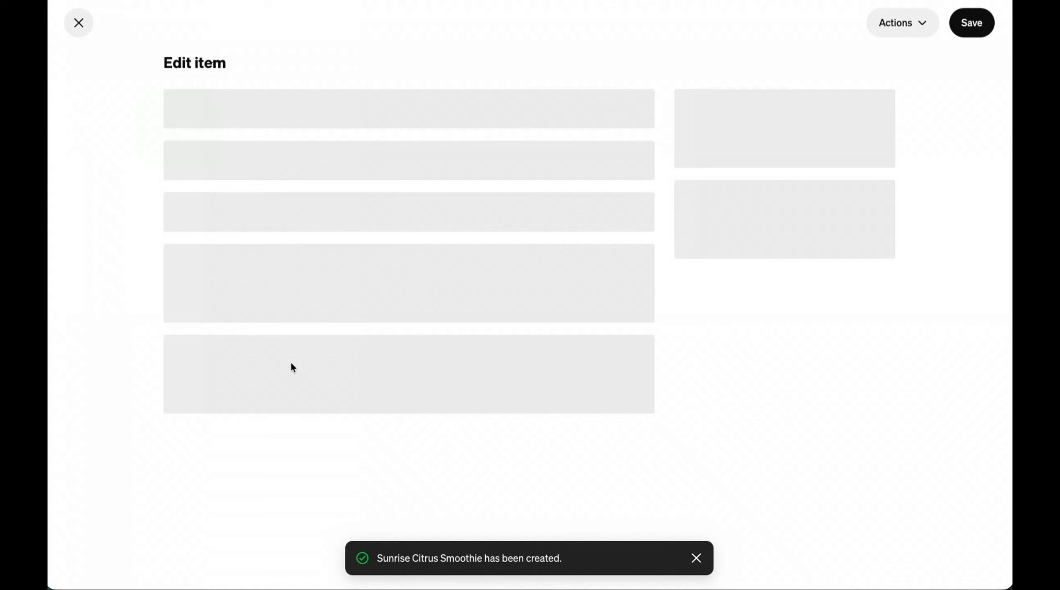
left_click(377, 455)
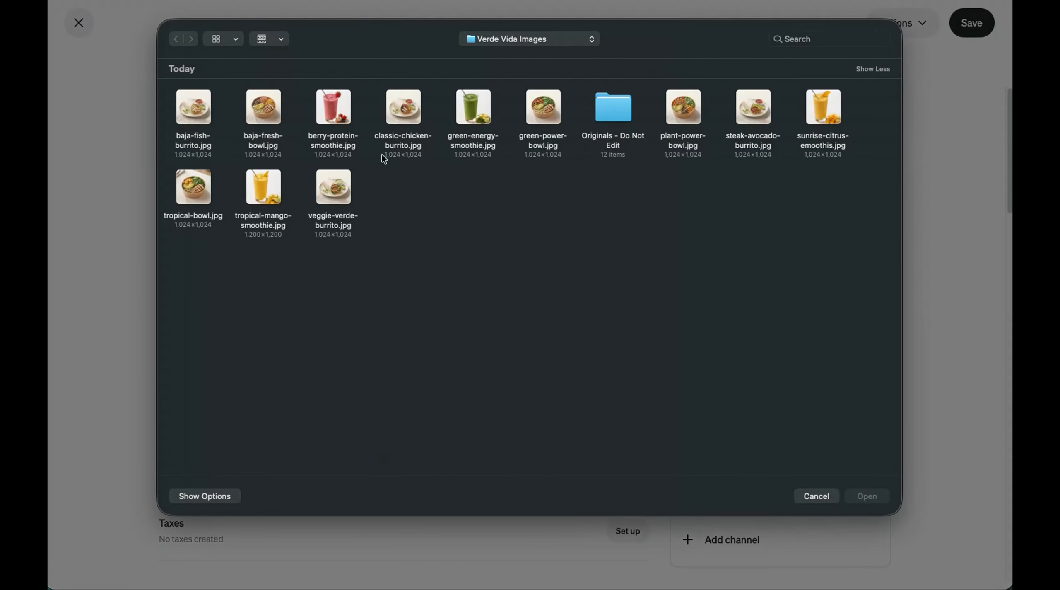
double_click(841, 137)
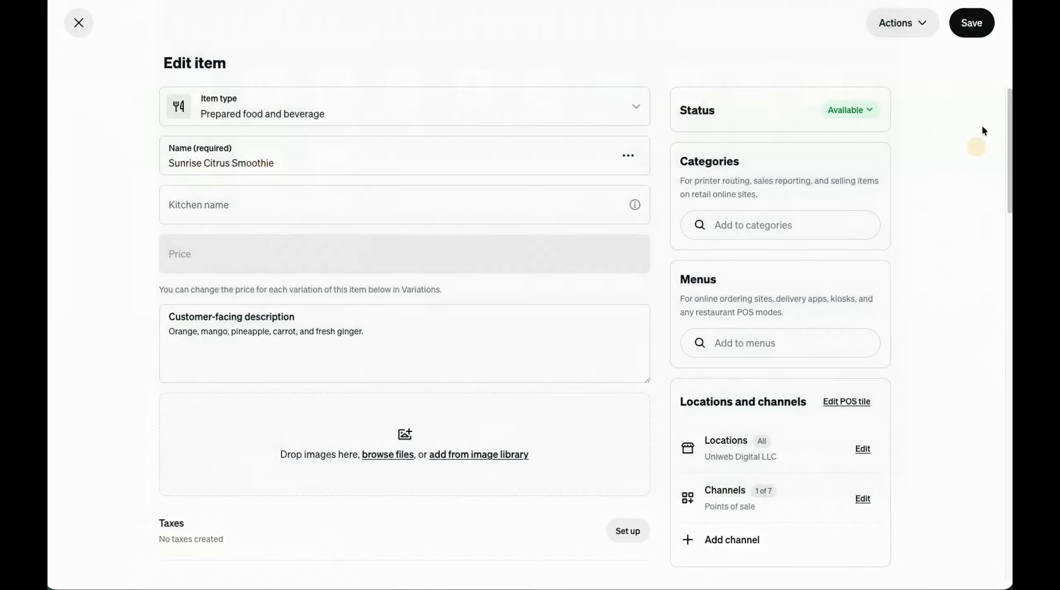
left_click(967, 23)
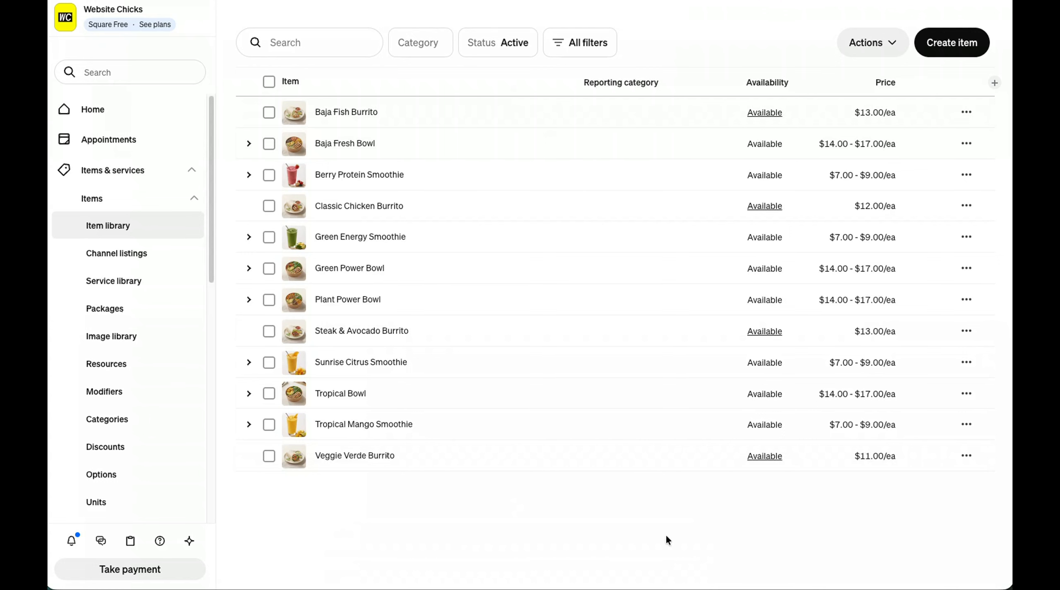
Step: Start a new modifier set of the kind List modifier, with the display name Protein Choice copied from the menu document
left_click(600, 1)
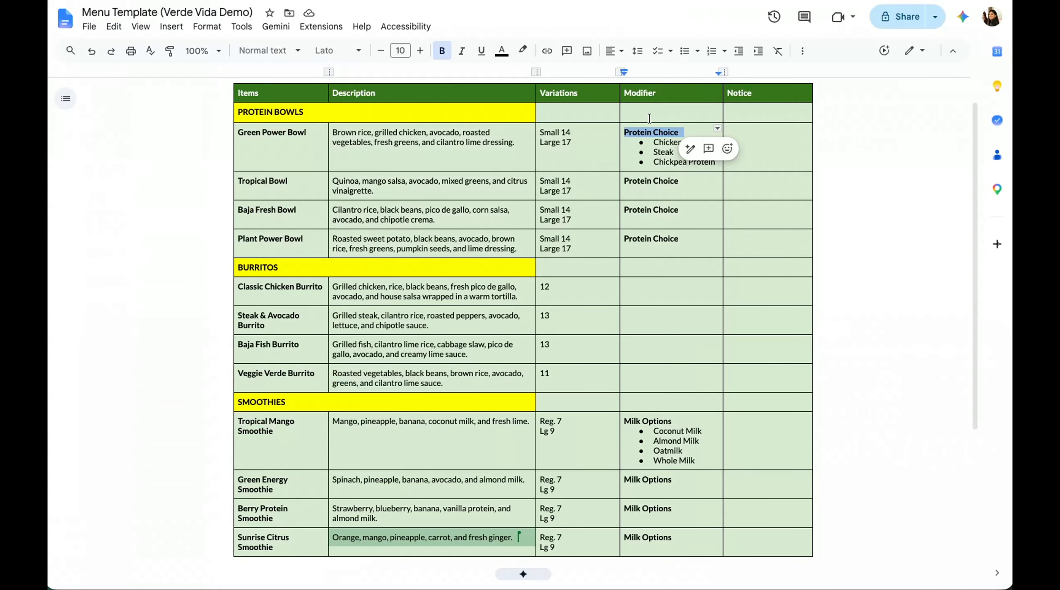
left_click(648, 132)
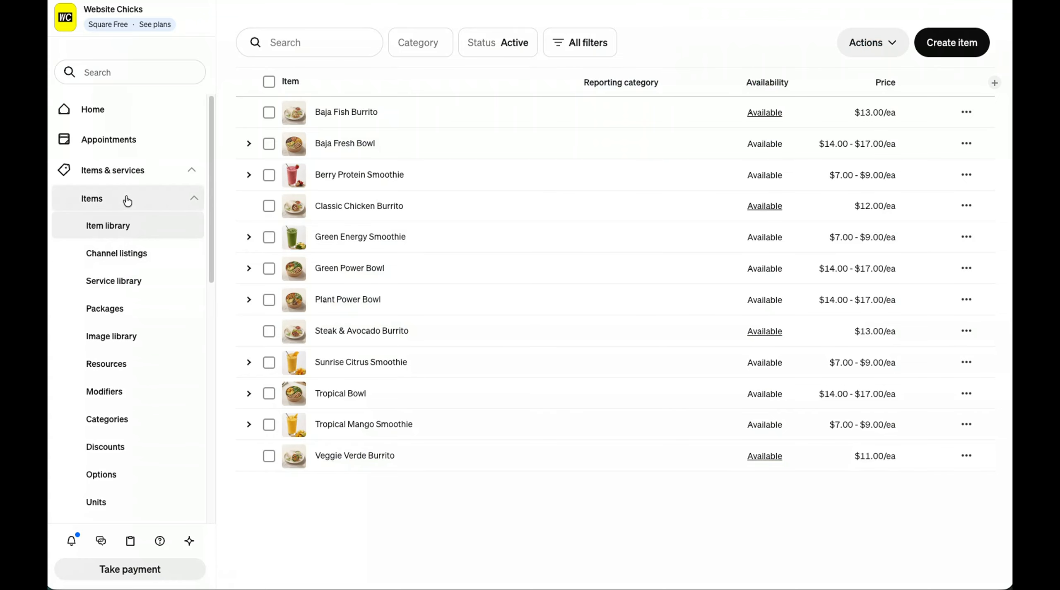
left_click(124, 394)
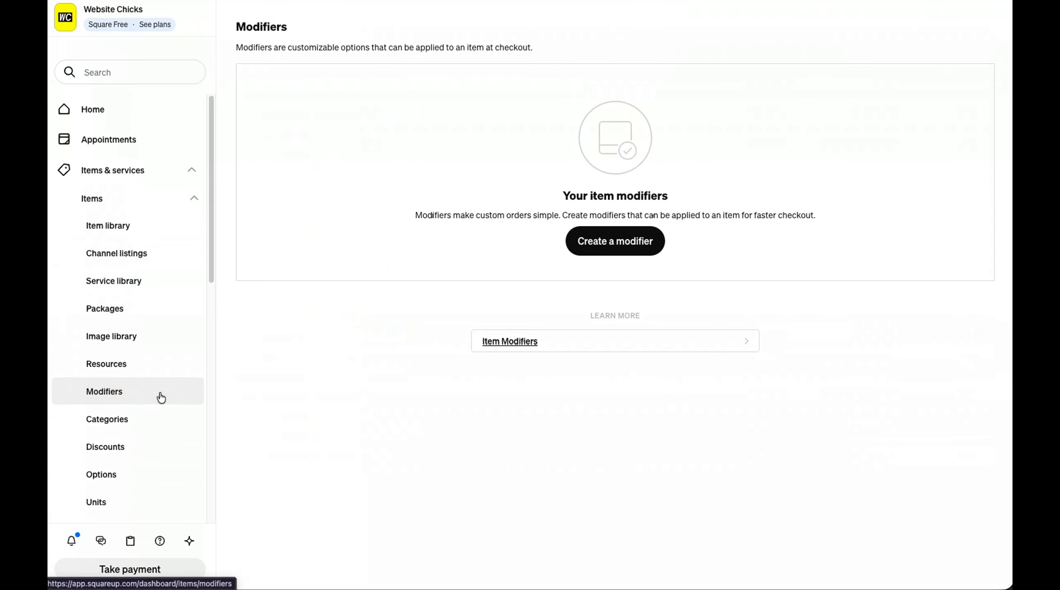
left_click(630, 248)
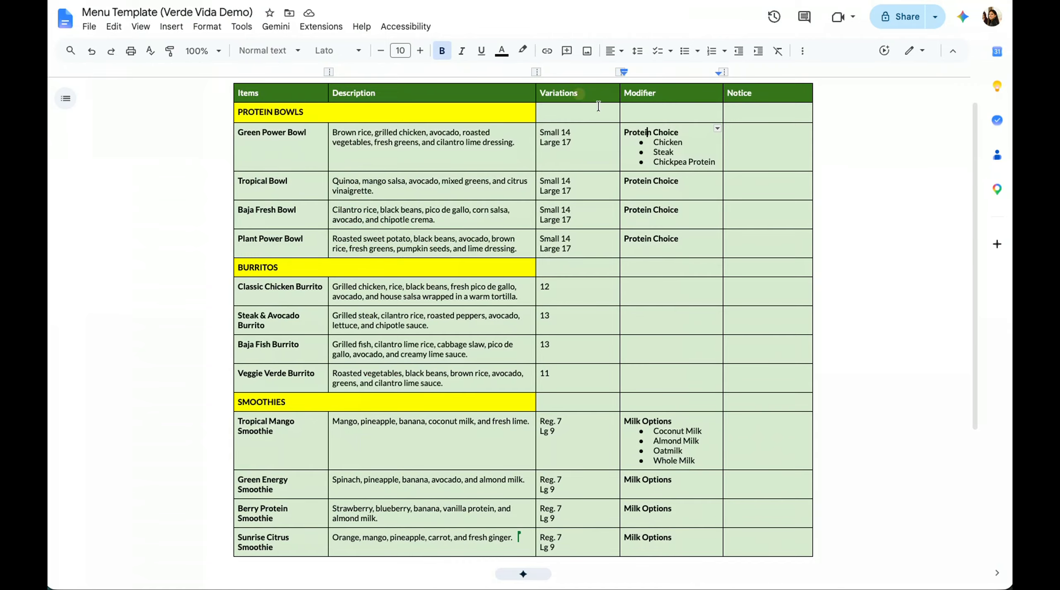
left_click(666, 130)
triple_click(666, 130)
key("ctrl+c")
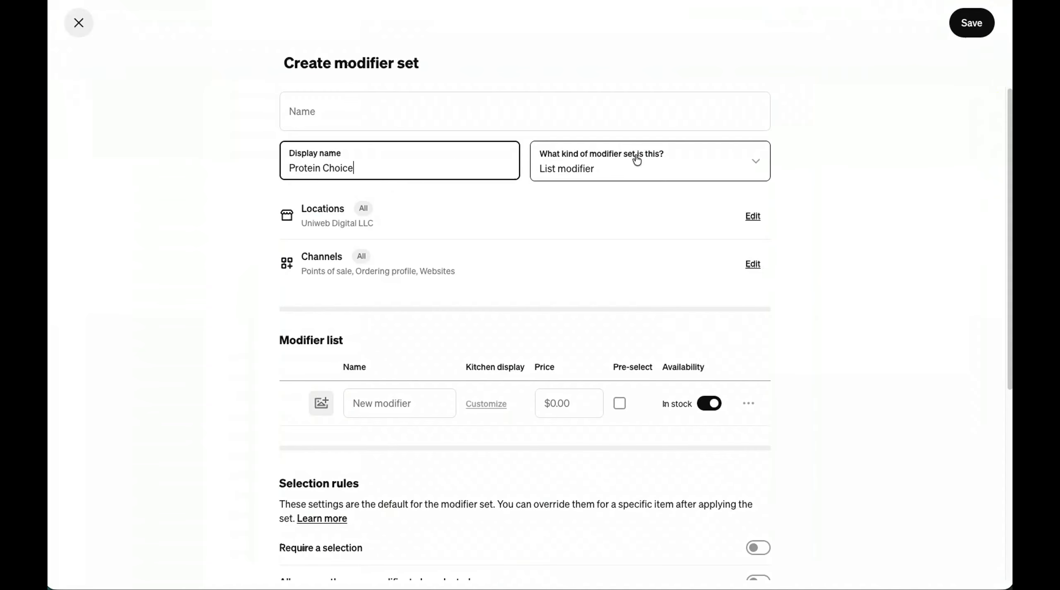
left_click(638, 166)
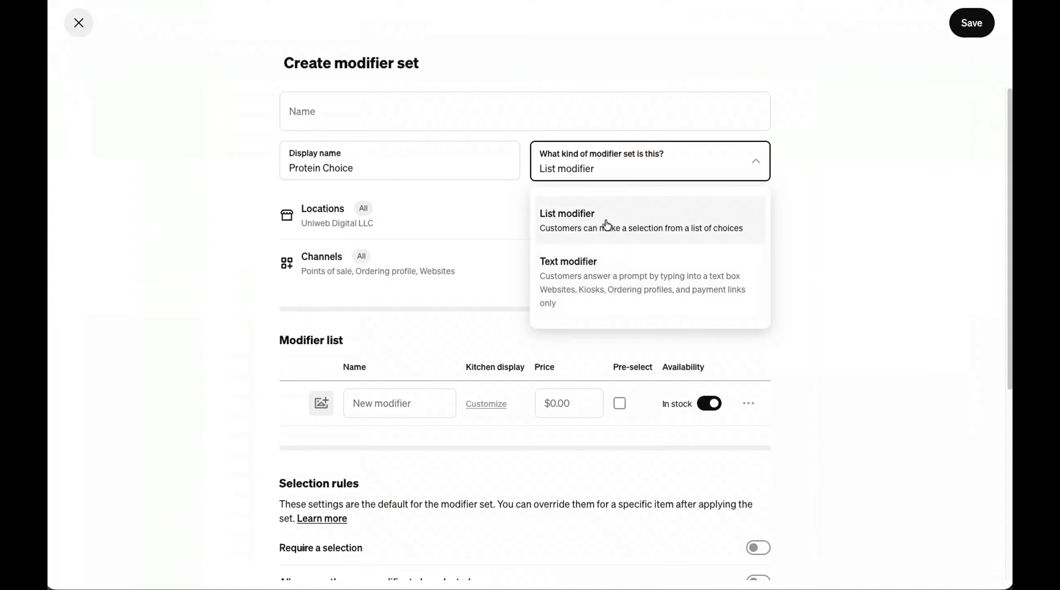
left_click(671, 226)
scroll(253, 182, "down", 2)
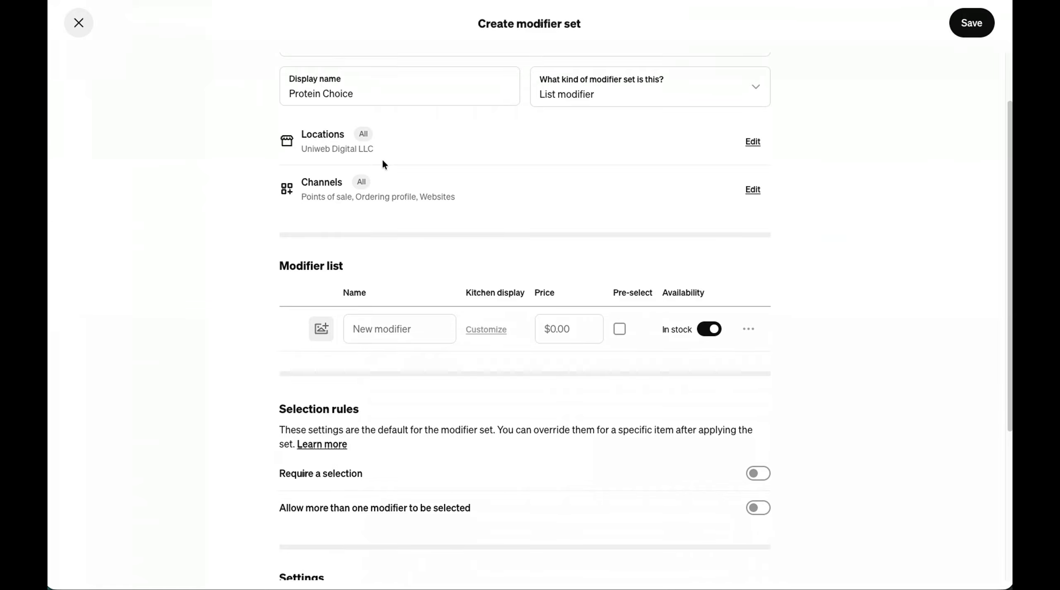
scroll(494, 298, "down", 1)
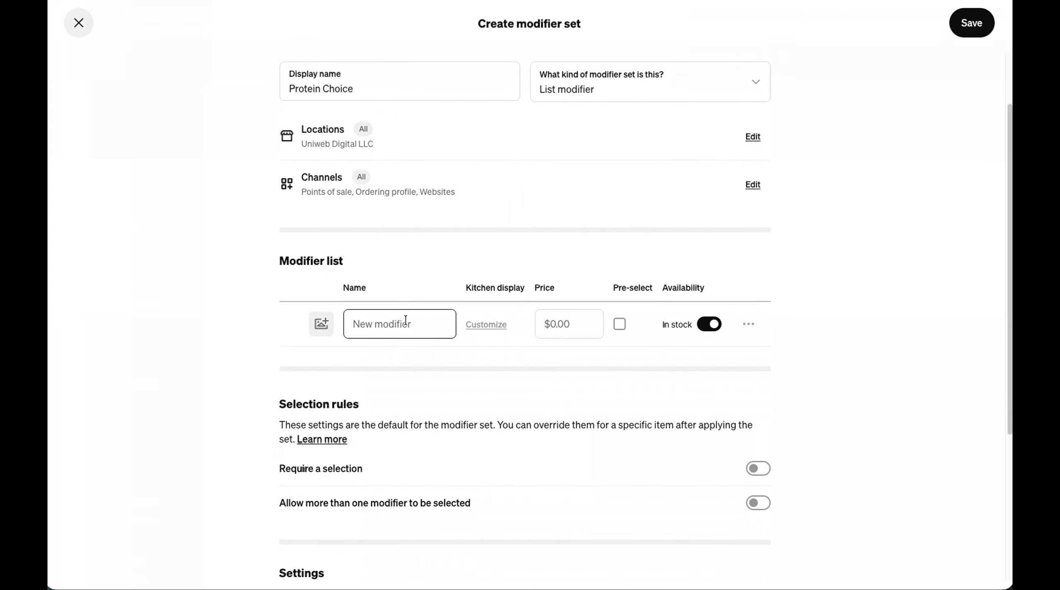
left_click(401, 326)
key("ctrl+v")
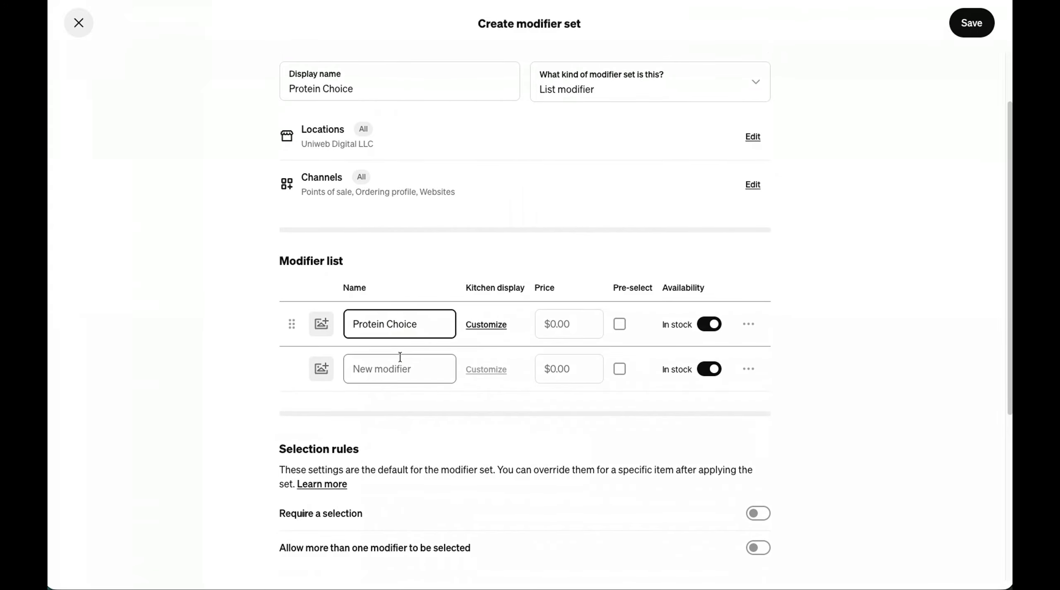
triple_click(395, 323)
key("BackSpace")
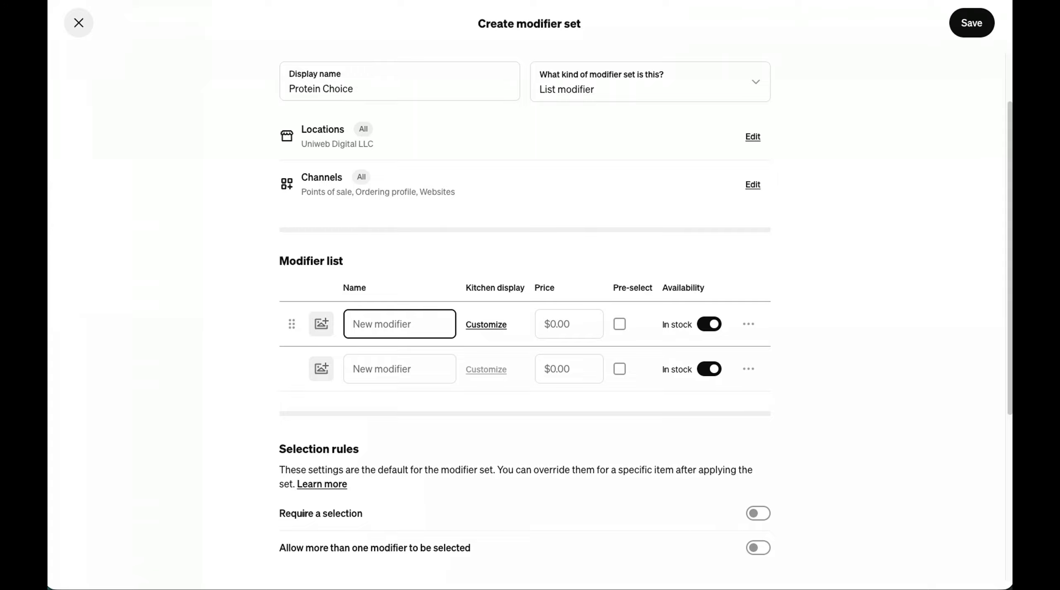
Step: Copy Chicken from the menu document's protein choices and enter it as the first modifier in the list
key("ctrl+Tab")
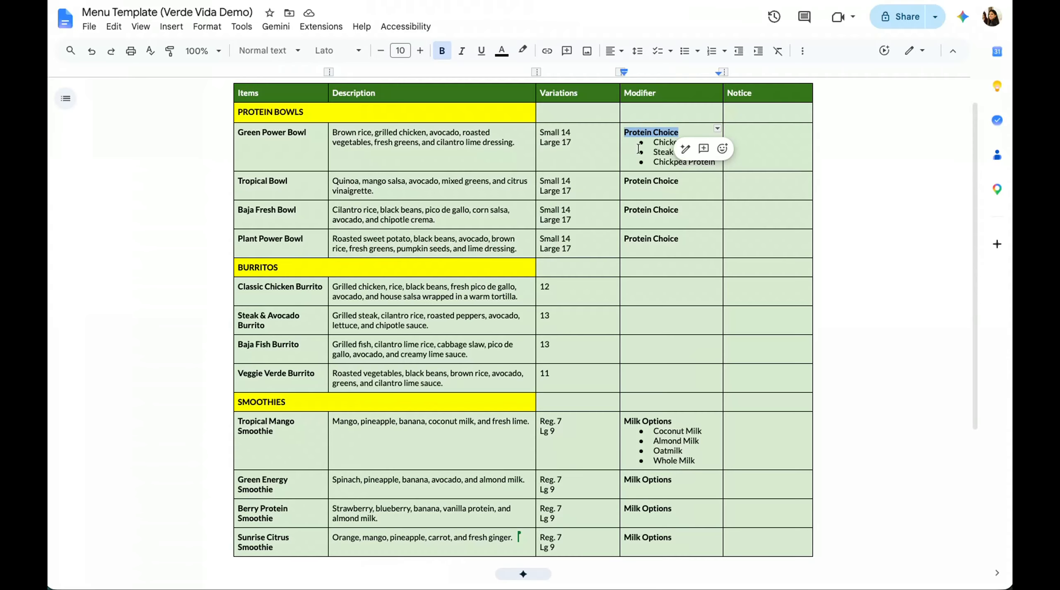
left_click_drag(652, 142, 684, 142)
key("ctrl+c")
key("ctrl+Tab")
key("ctrl+v")
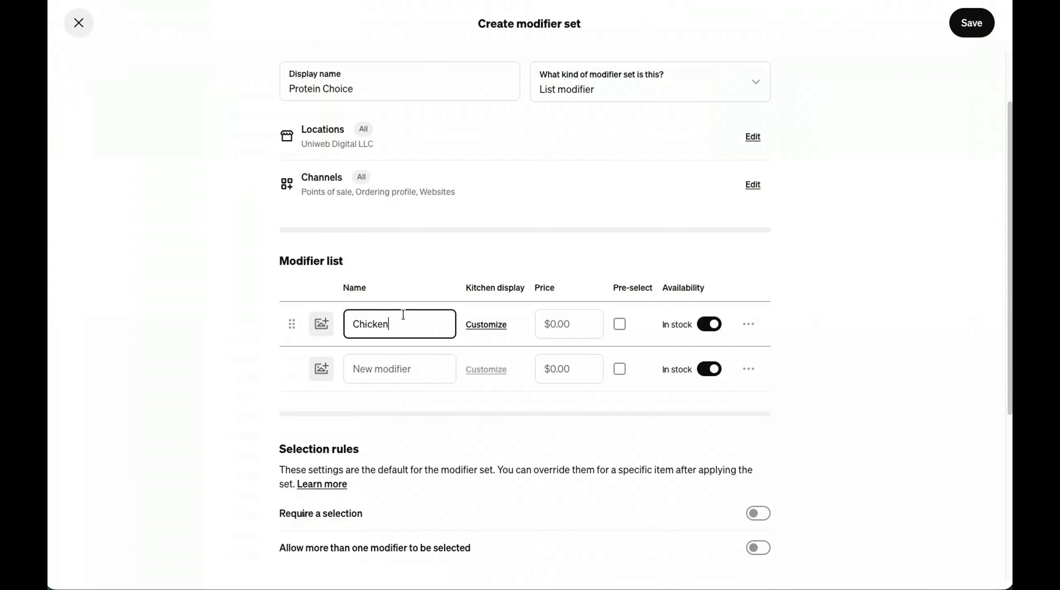
key("Return")
Step: Add Steak from the menu document as the second modifier of the Protein Choice set
key("ctrl+Tab")
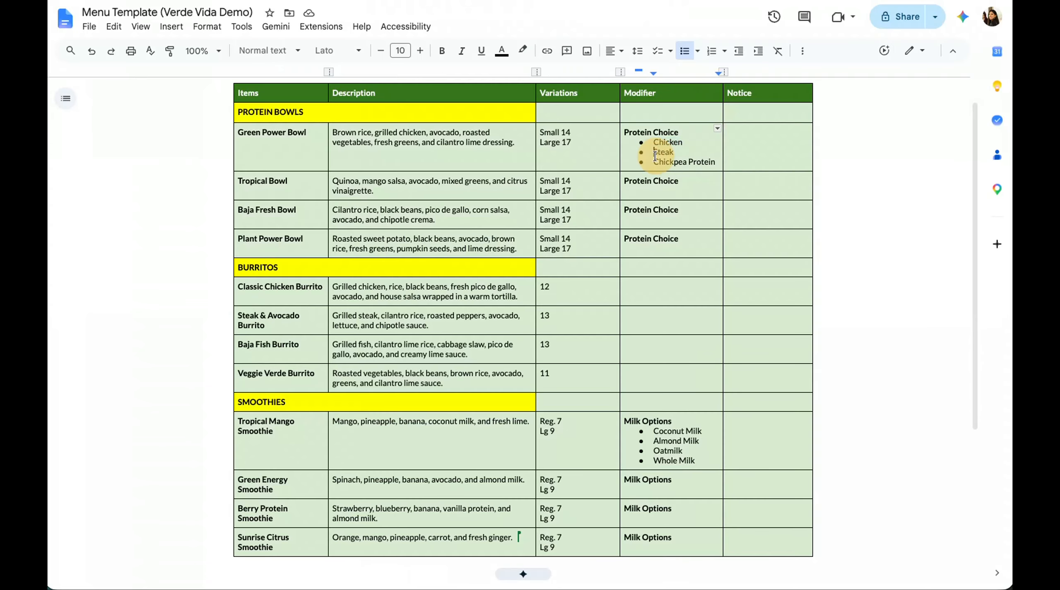
left_click_drag(653, 153, 674, 153)
key("ctrl+c")
key("ctrl+Tab")
key("ctrl+v")
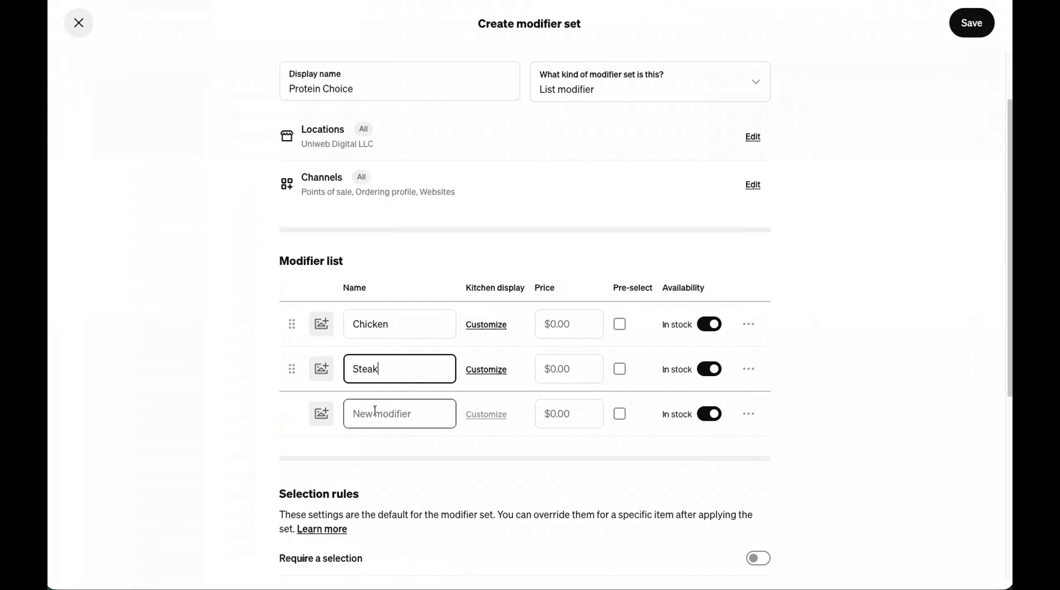
key("Return")
Step: Add Chickpea Protein from the menu document as the third modifier of the Protein Choice set
key("ctrl+Tab")
left_click_drag(654, 163, 718, 163)
key("ctrl+c")
key("ctrl+Tab")
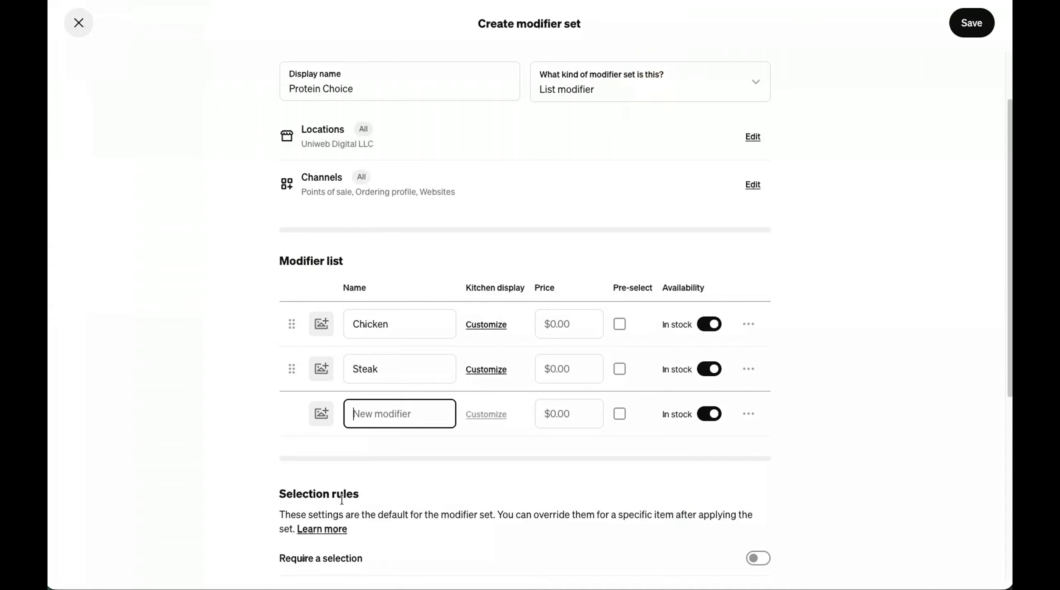
key("ctrl+v")
left_click(602, 303)
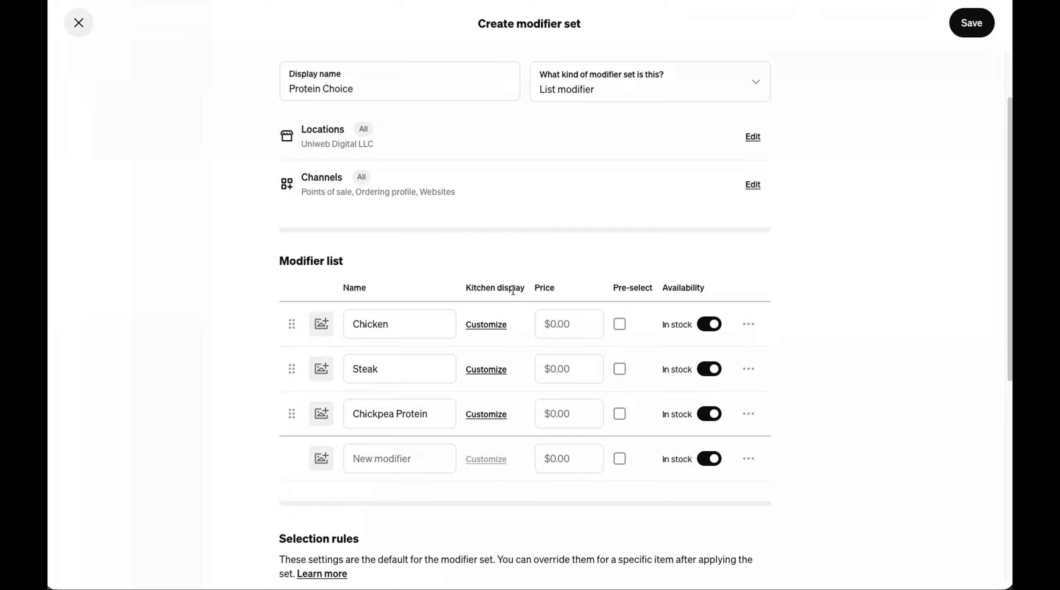
Step: Set the Protein Choice selection rules to require a selection and allow more than one modifier to be selected
scroll(662, 379, "down", 1)
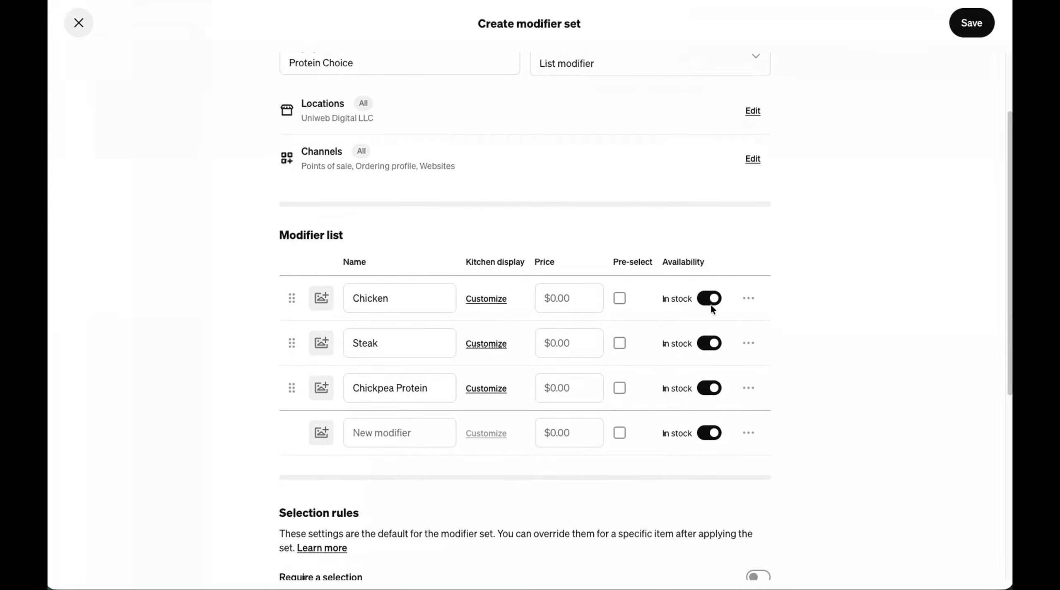
scroll(695, 342, "up", 3)
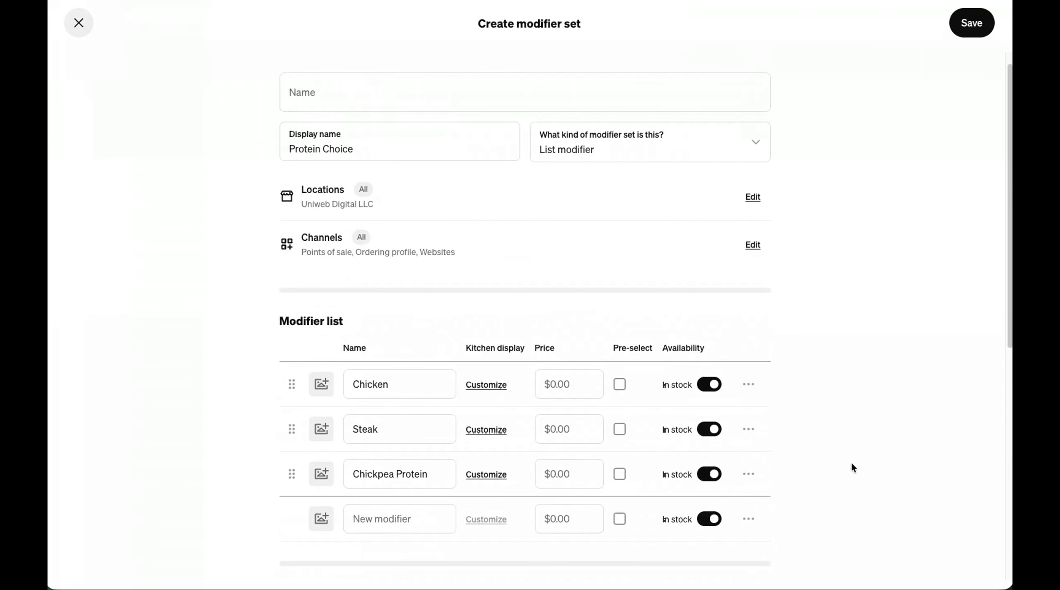
scroll(851, 460, "down", 5)
scroll(851, 463, "down", 5)
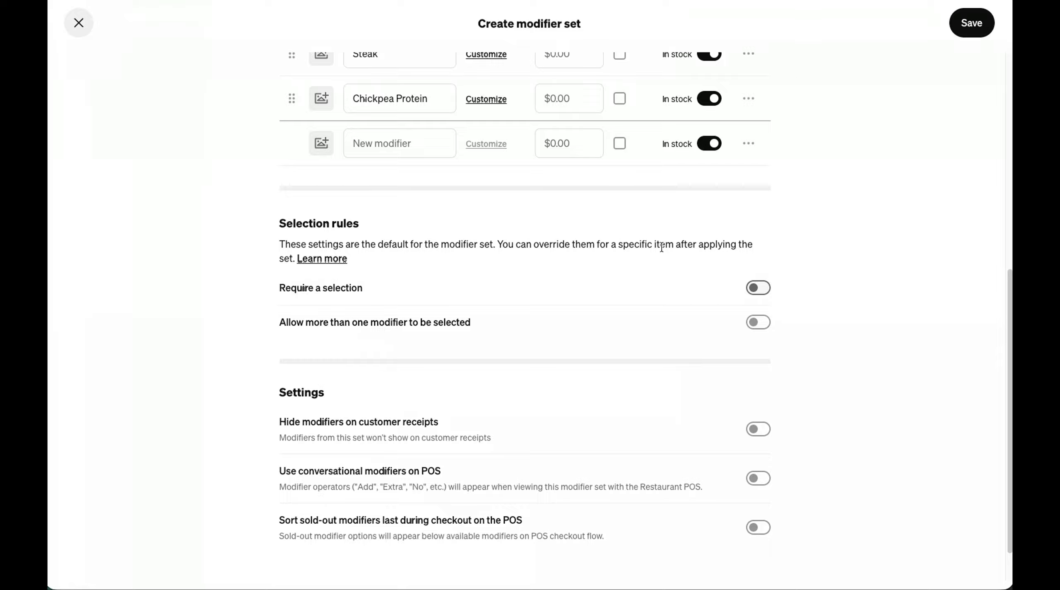
left_click(759, 287)
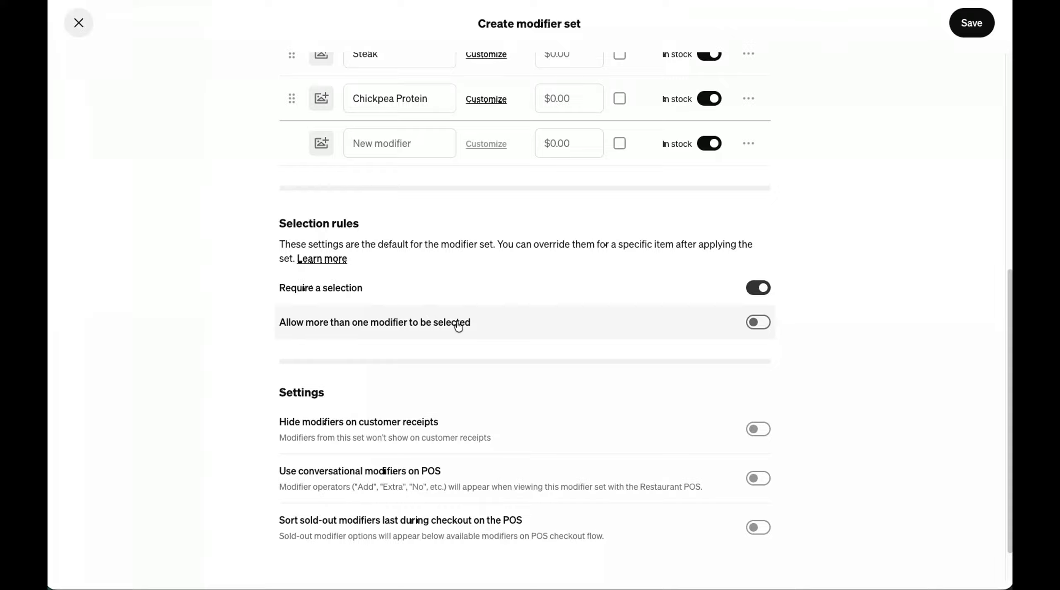
scroll(458, 325, "up", 3)
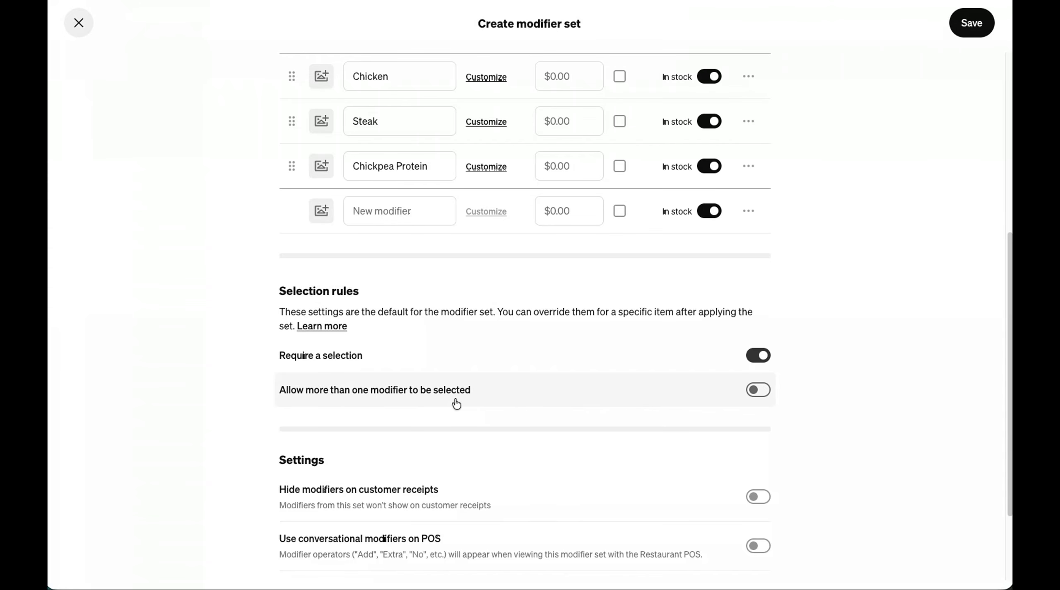
left_click(757, 390)
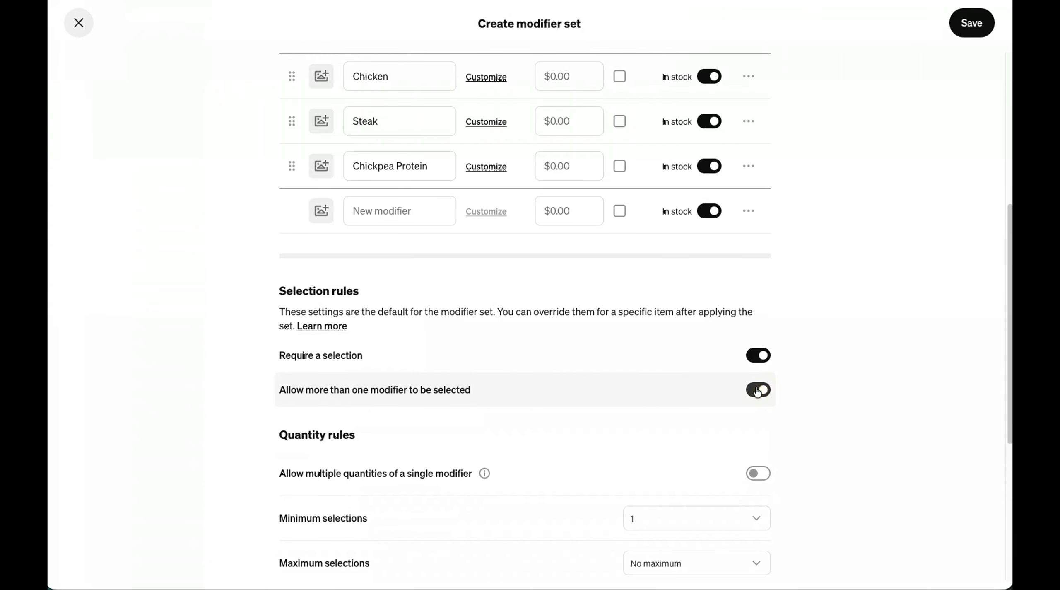
scroll(547, 475, "down", 1)
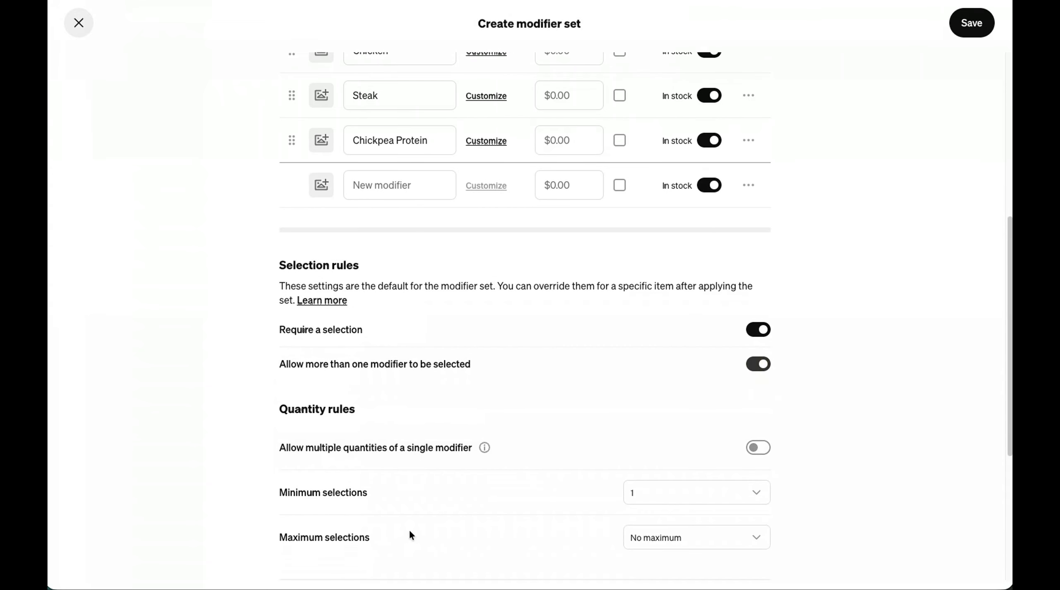
Step: Disallow selecting more than one modifier in the Protein Choice set and save the set
left_click(761, 370)
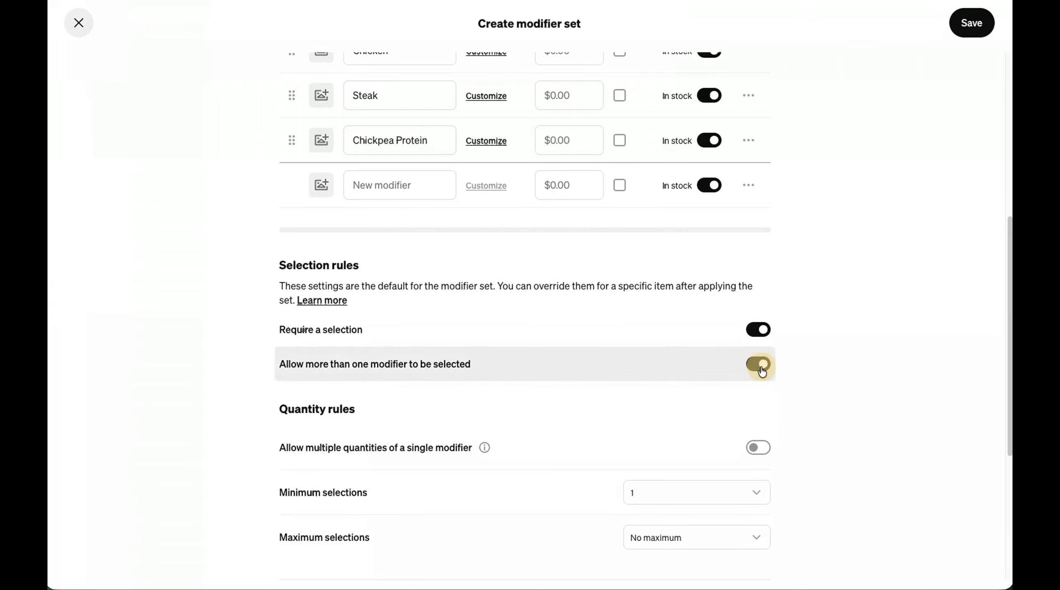
scroll(766, 331, "down", 1)
scroll(770, 307, "down", 2)
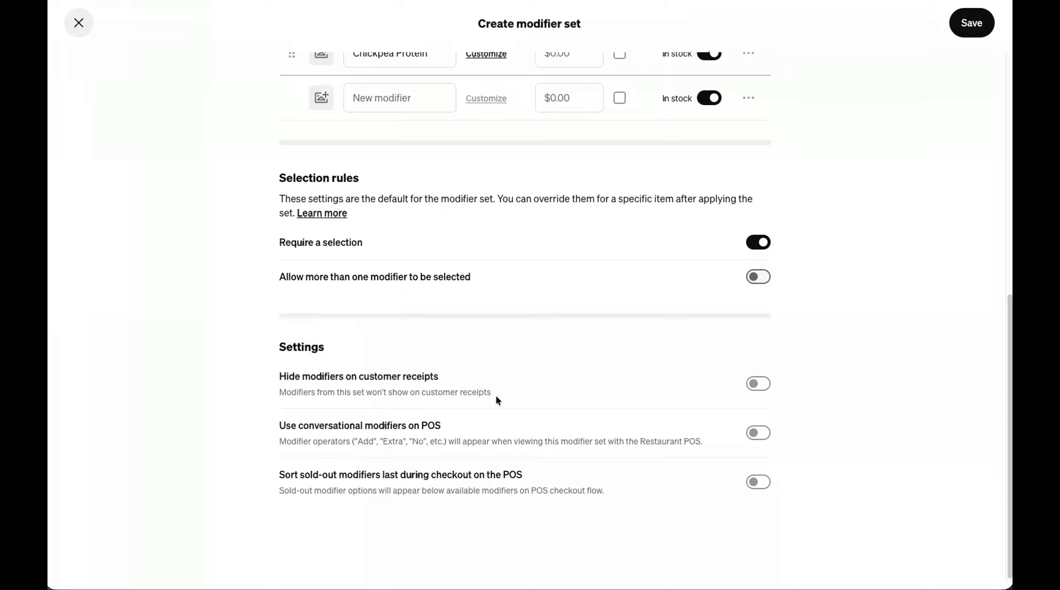
scroll(757, 440, "up", 5)
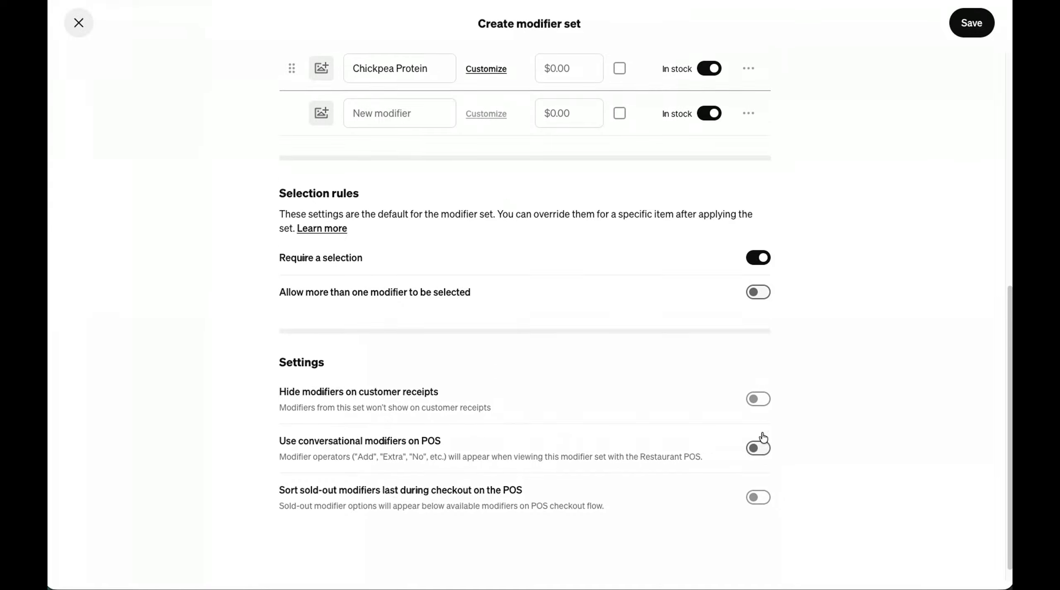
scroll(874, 450, "up", 3)
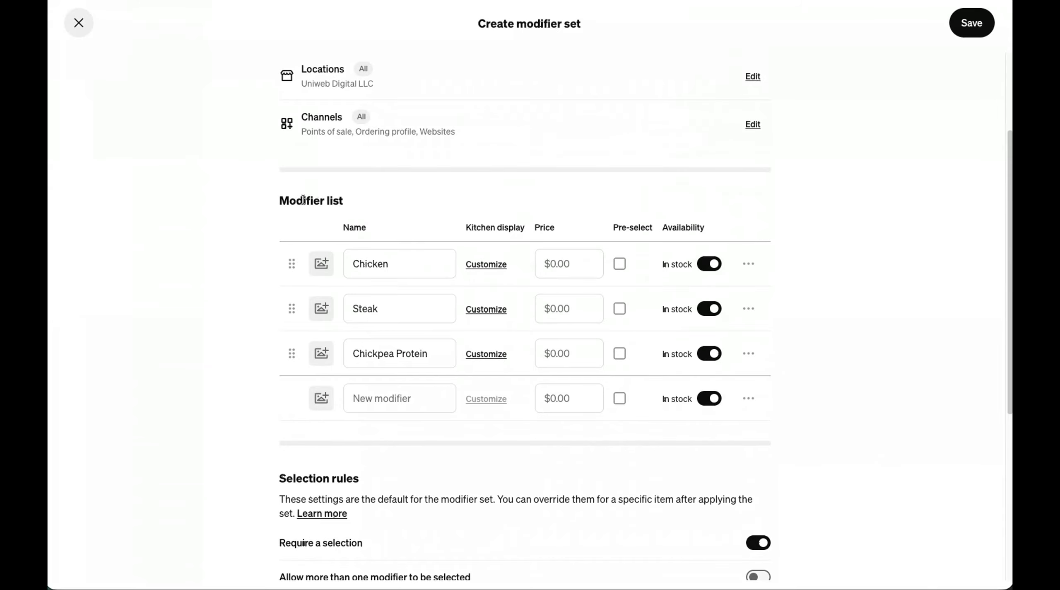
scroll(356, 532, "down", 1)
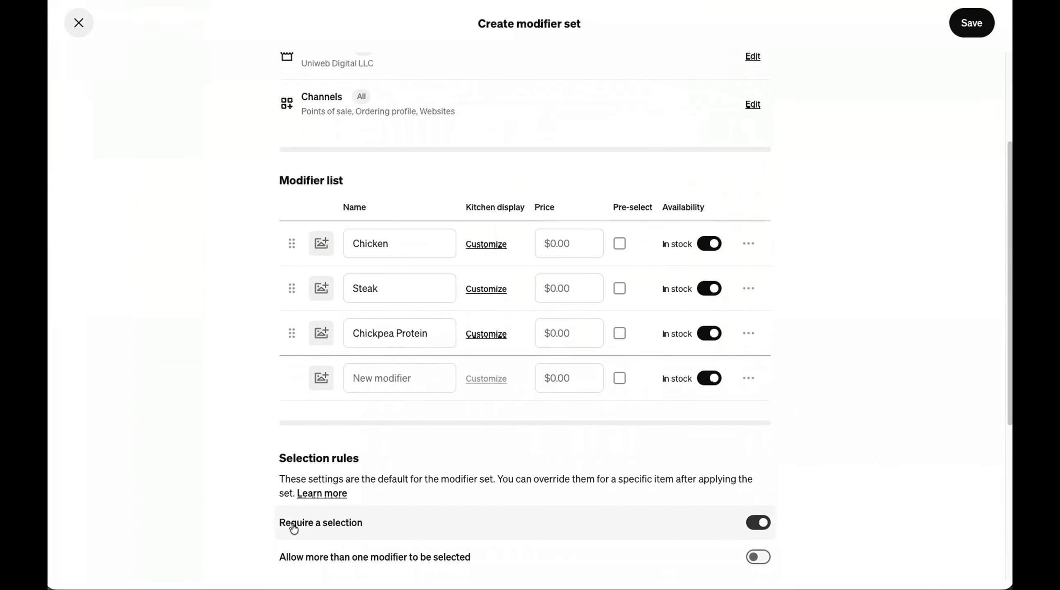
scroll(455, 231, "up", 4)
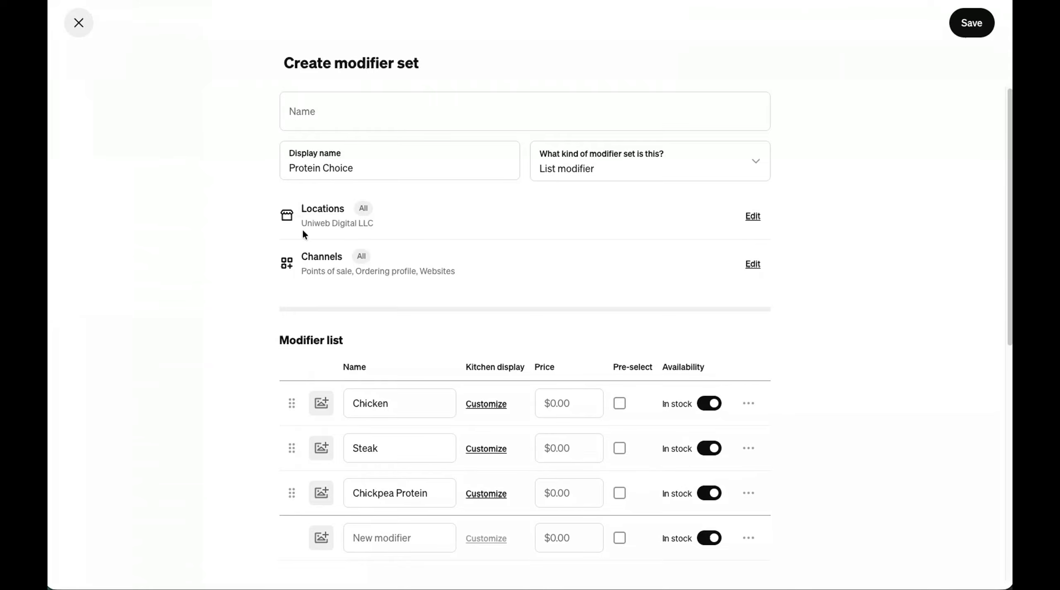
left_click(751, 265)
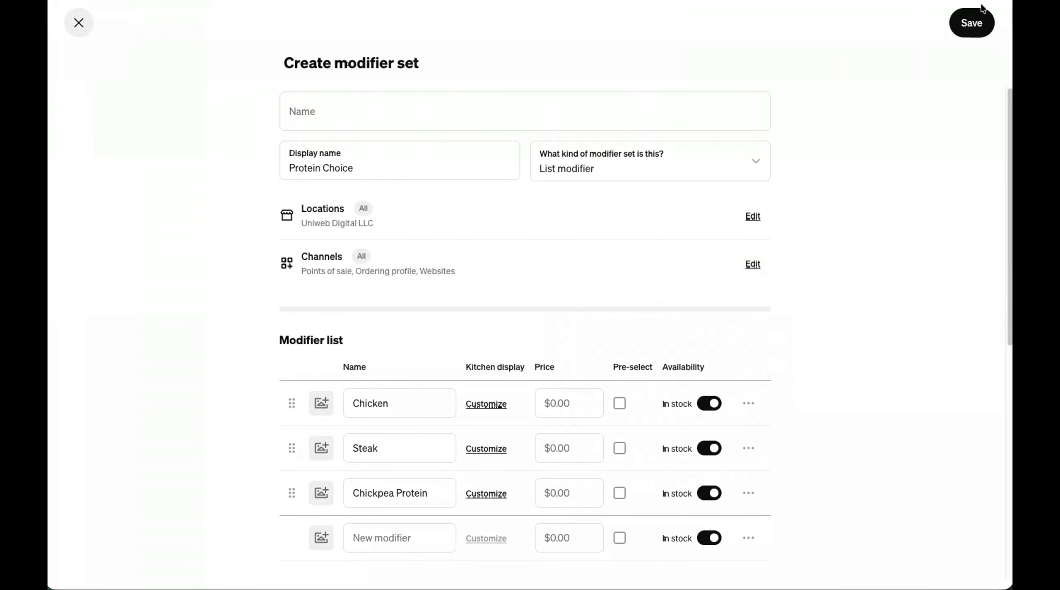
left_click(978, 18)
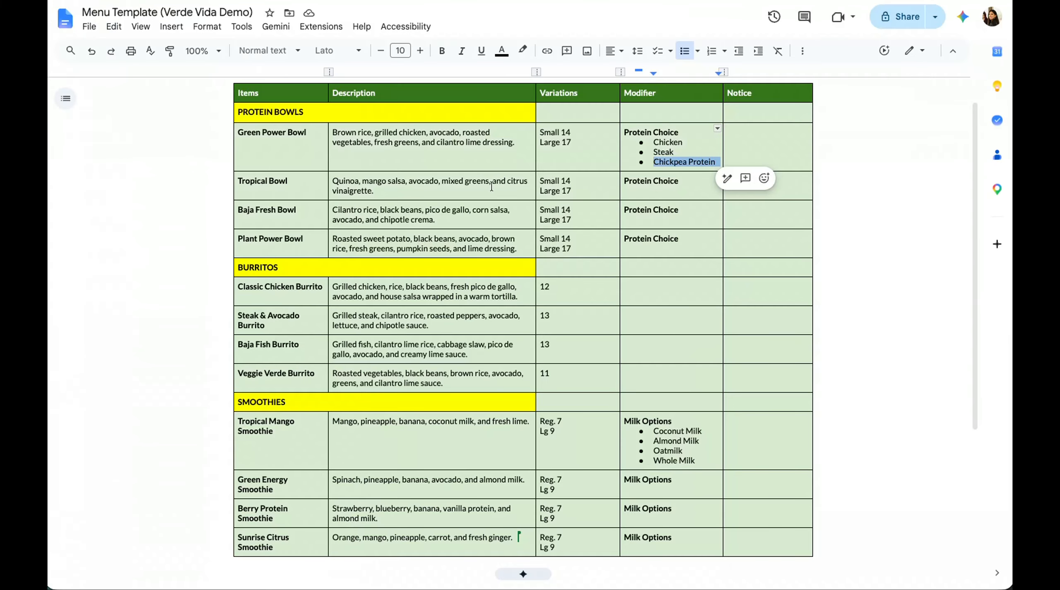
Step: Create another modifier set from the menu document with the display name Milk Options
scroll(646, 406, "down", 2)
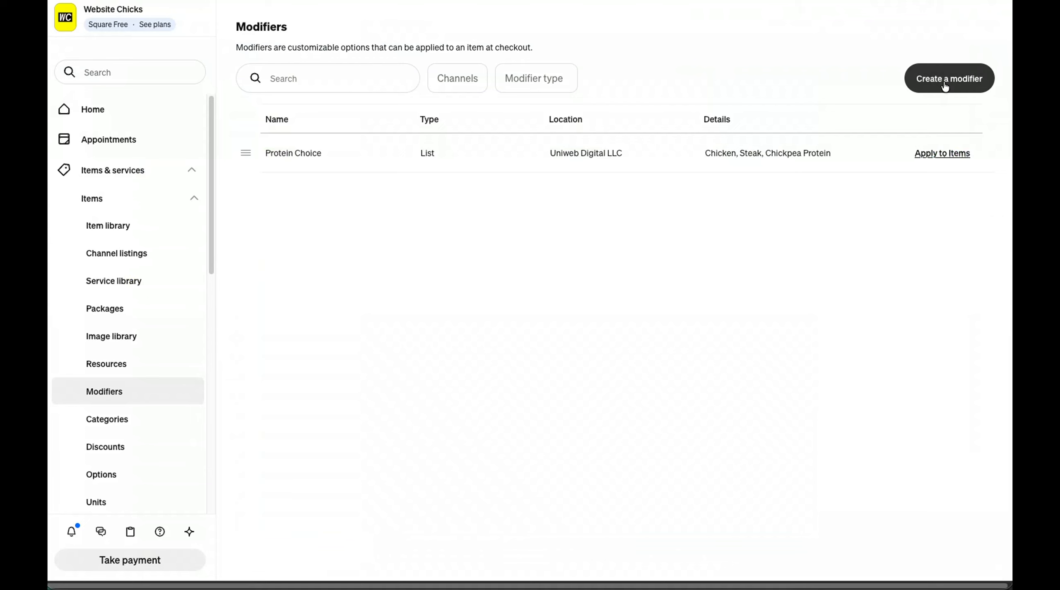
left_click(945, 85)
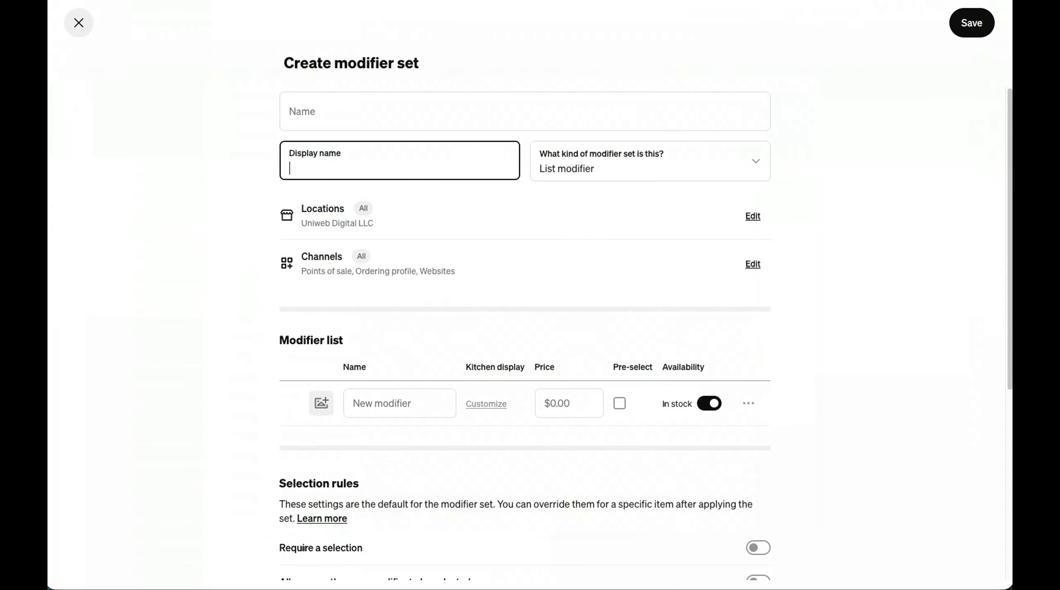
type("Milk Options")
Step: Add Coconut Milk and Almond Milk as the first two modifiers of the Milk Options set
left_click(387, 410)
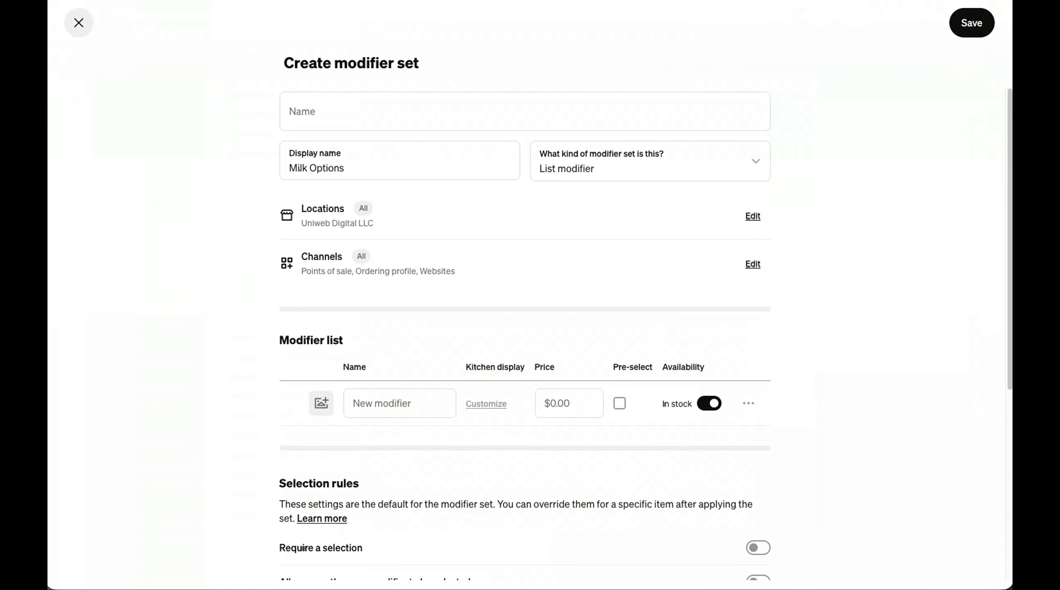
left_click(434, 402)
type("Coconut Milk")
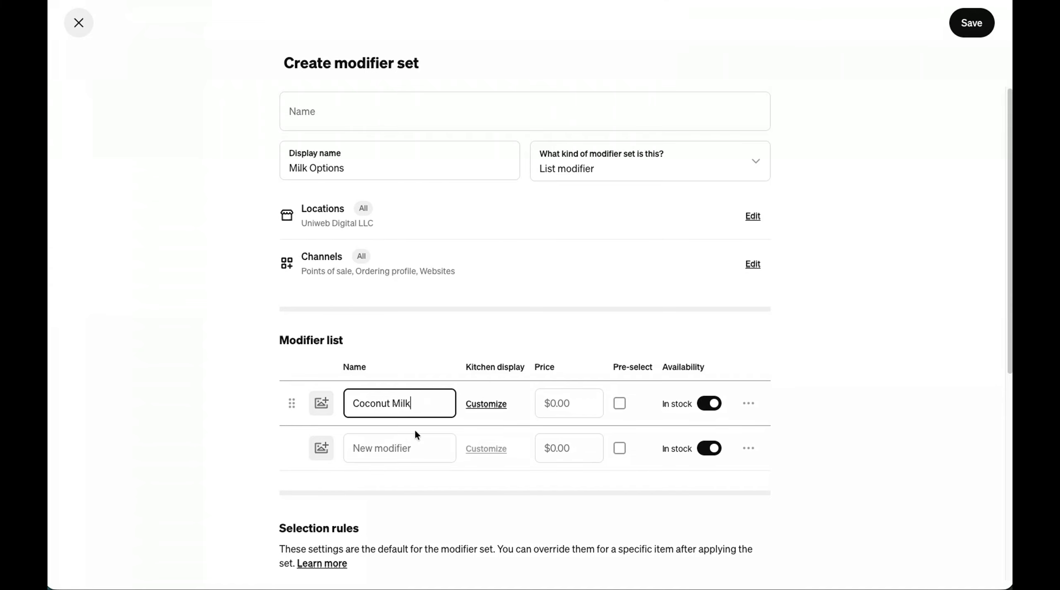
left_click(414, 439)
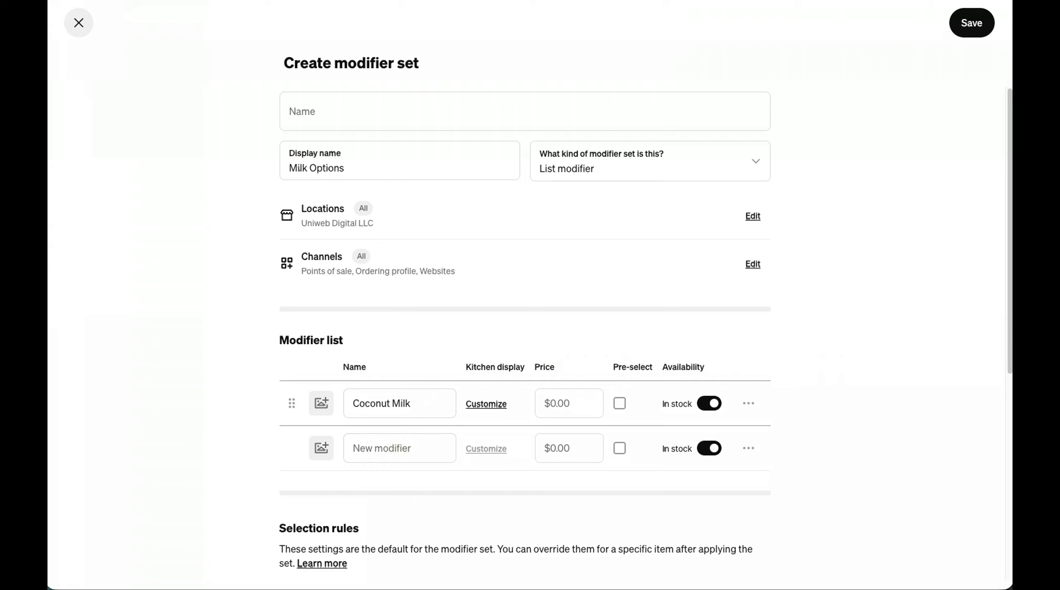
left_click(439, 451)
type("Almond Milk")
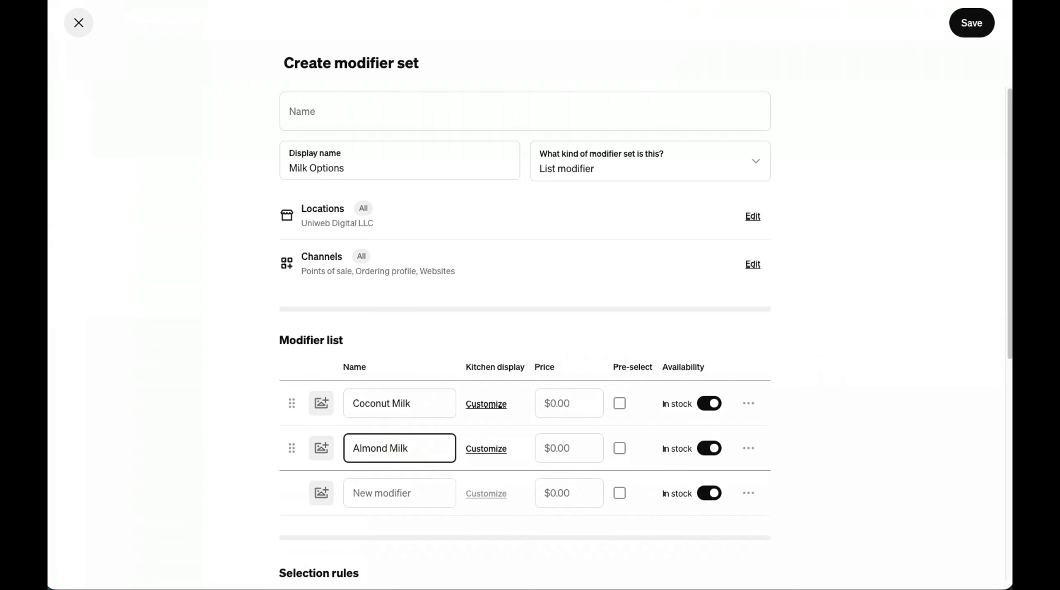
Step: Add Oatmilk and Whole Milk as the third and fourth modifiers of the Milk Options set
left_click(380, 497)
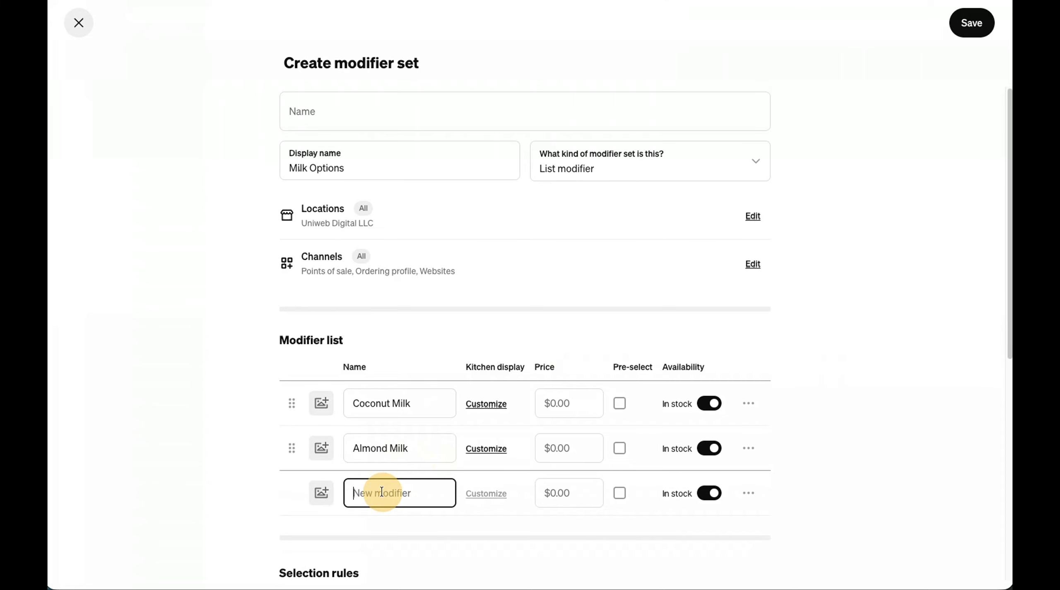
type("Oatmilk")
key("Return")
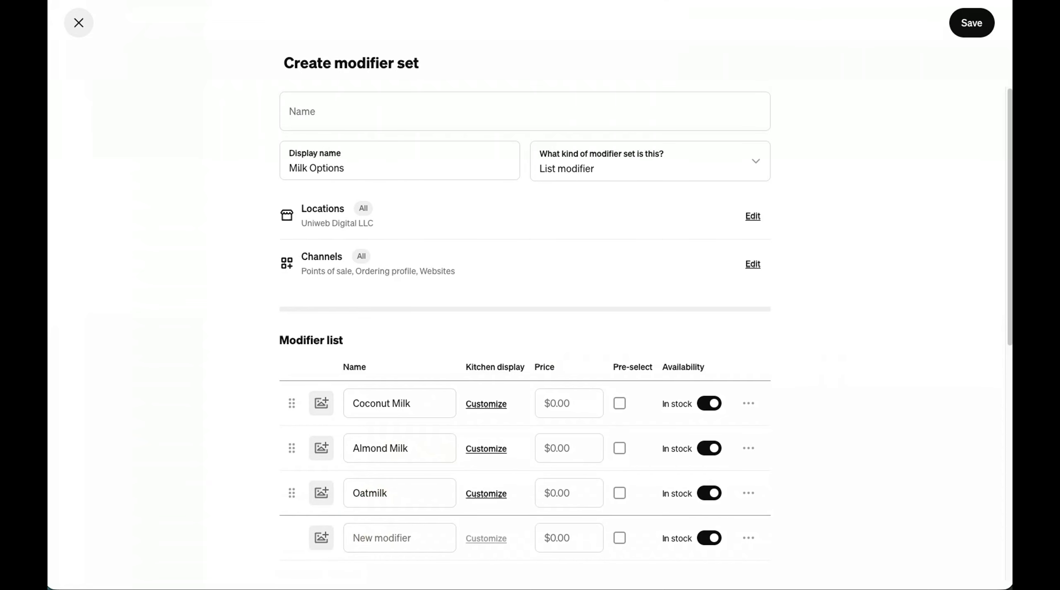
left_click(401, 543)
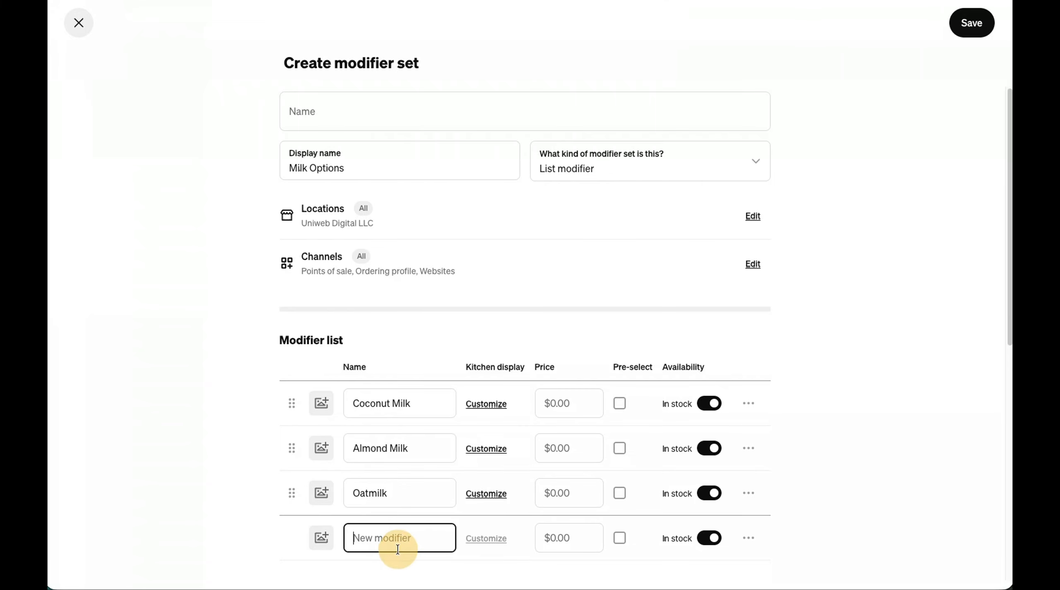
type("Whole Milk")
Step: Make a selection required for the Milk Options set and save the set
scroll(889, 464, "down", 5)
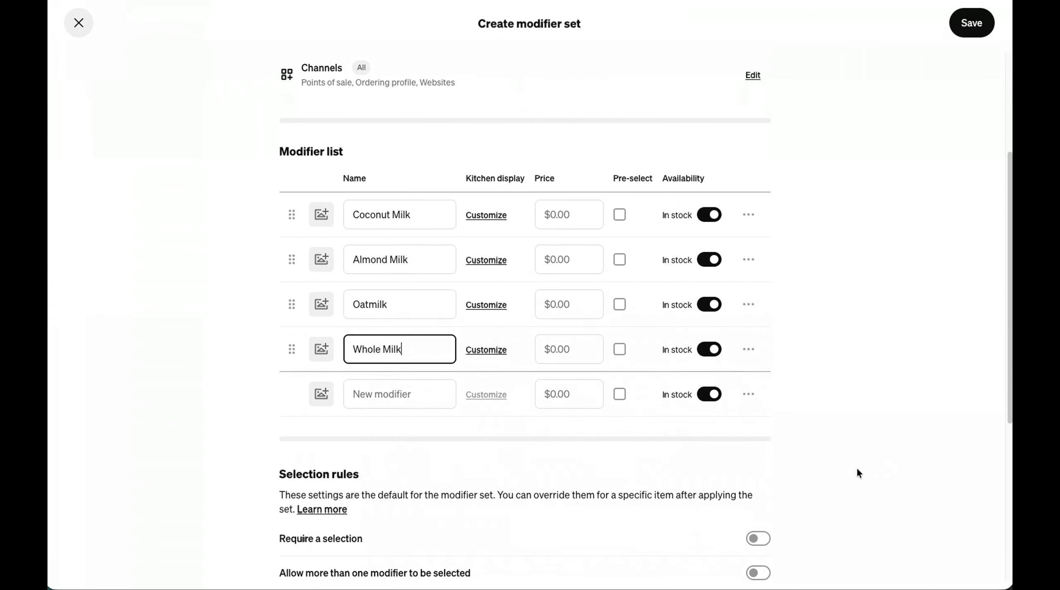
scroll(856, 468, "down", 1)
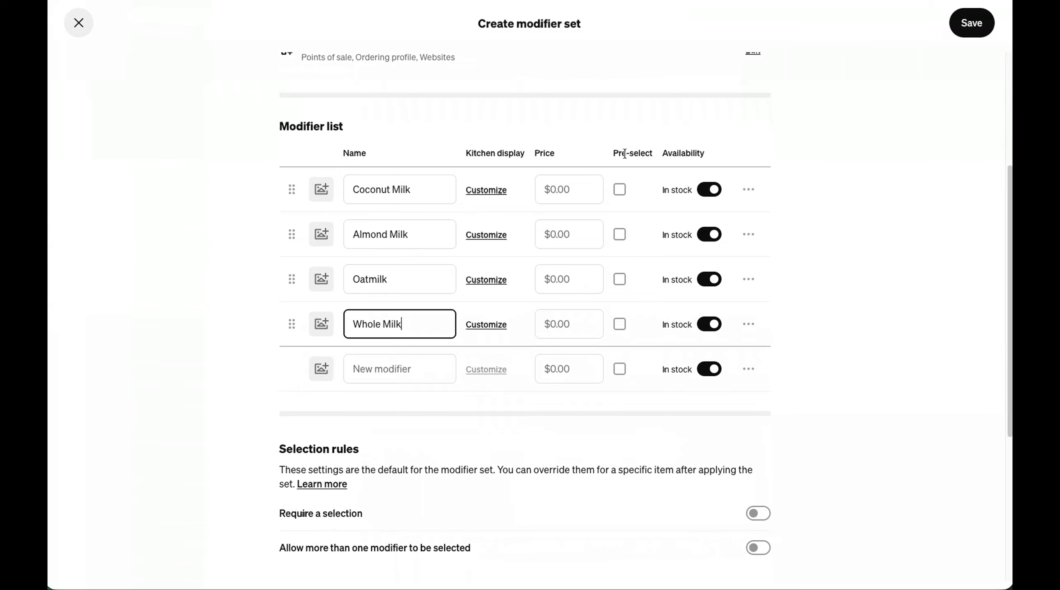
scroll(636, 200, "up", 4)
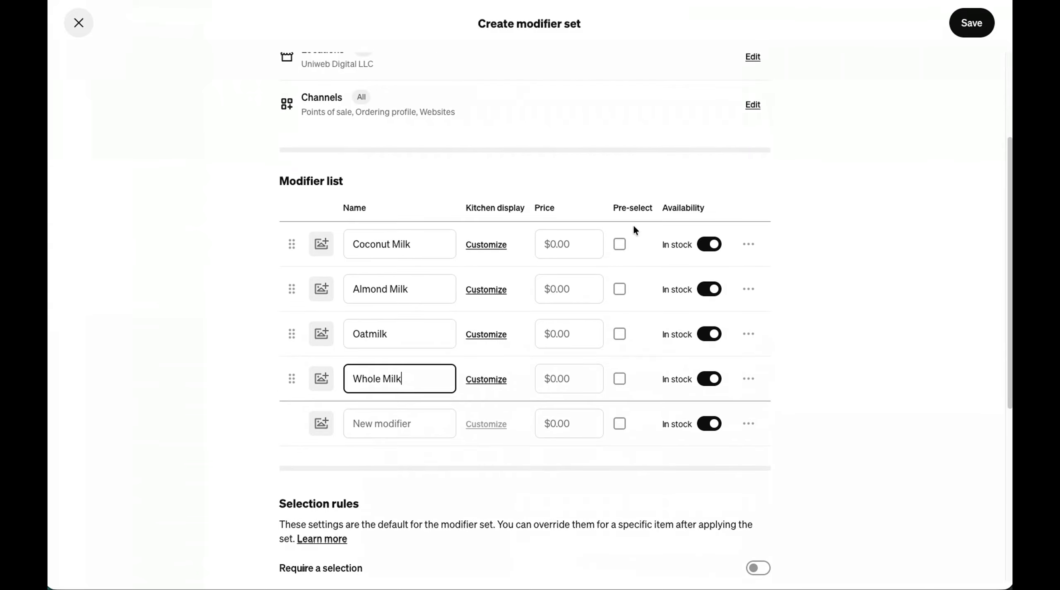
scroll(634, 228, "down", 8)
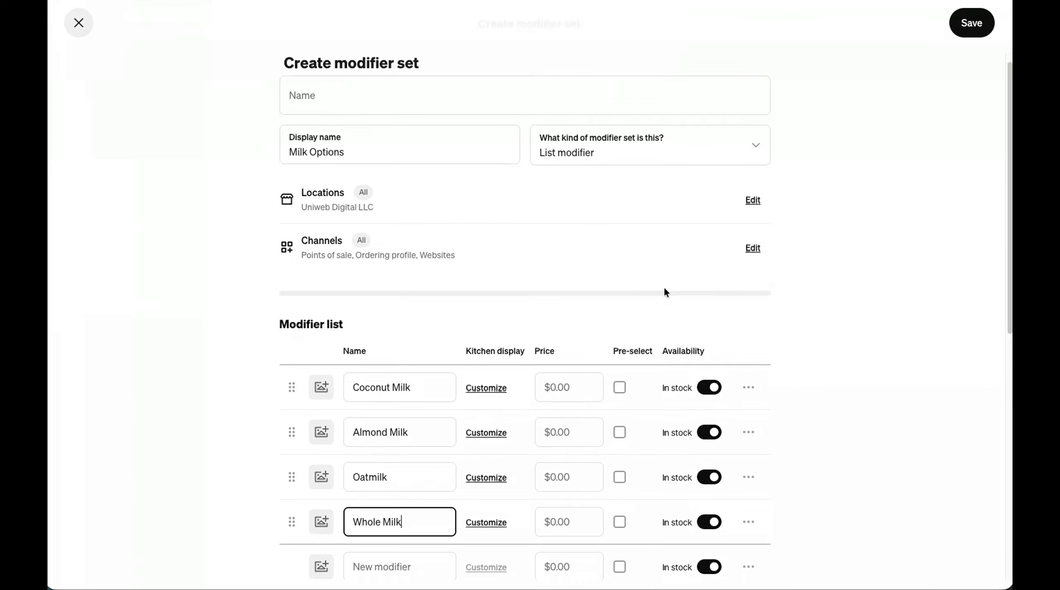
scroll(421, 378, "up", 4)
scroll(422, 378, "down", 2)
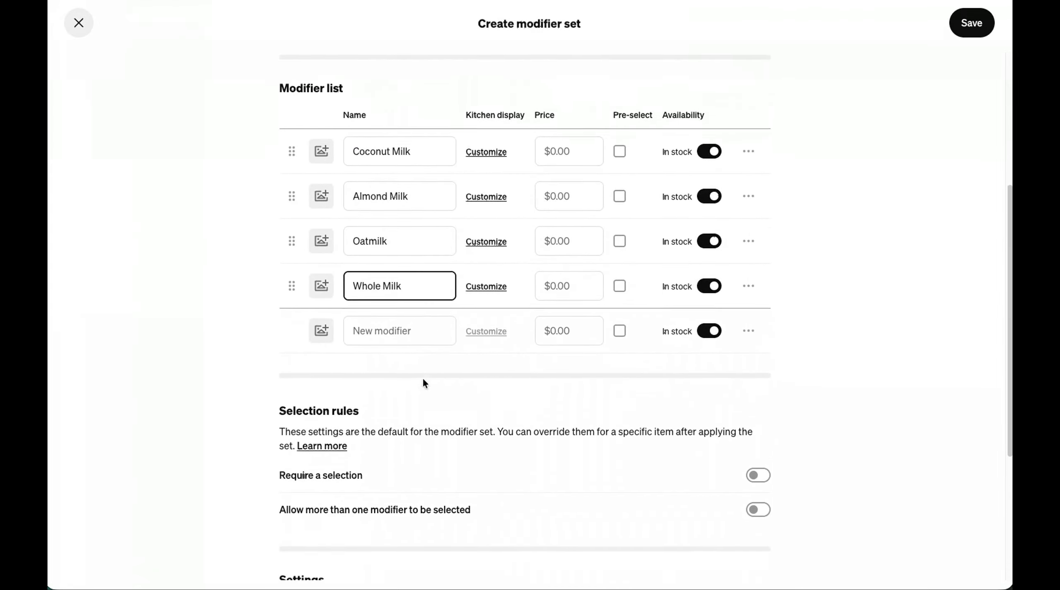
left_click(758, 469)
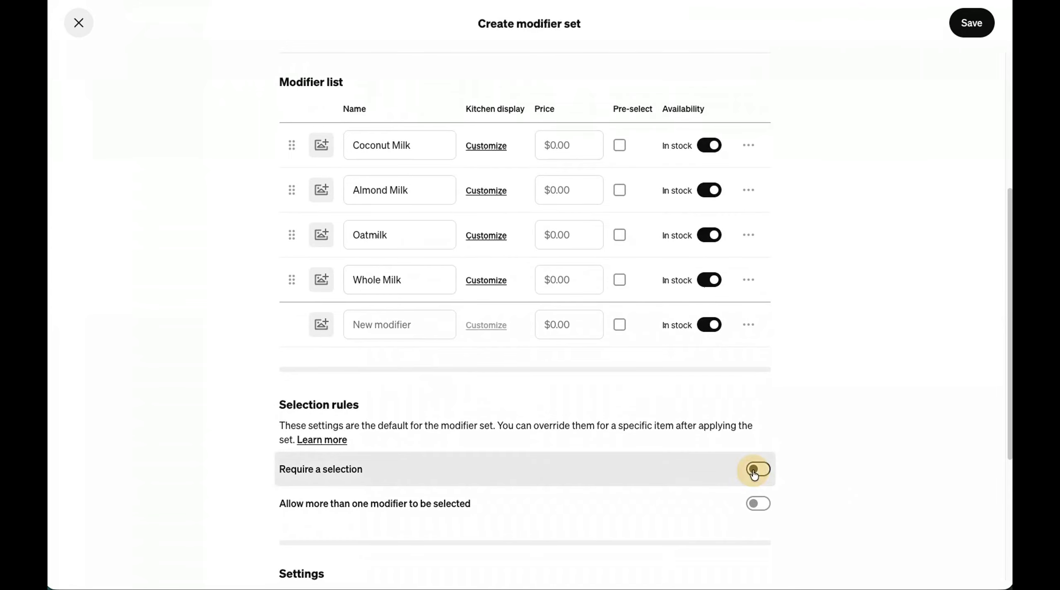
scroll(849, 457, "down", 2)
left_click(963, 32)
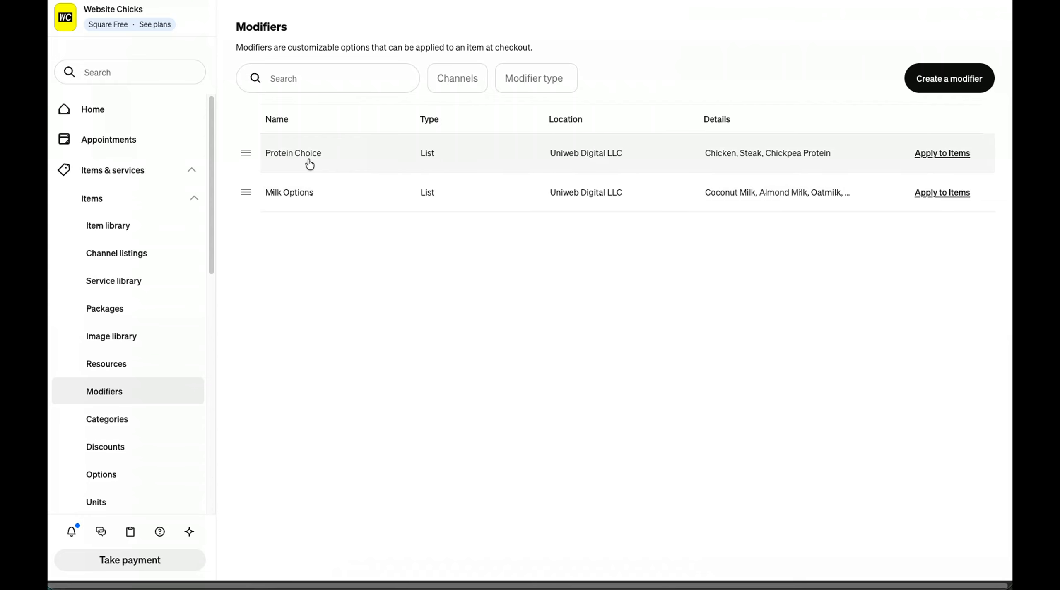
Step: Apply the Protein Choice set to Baja Fresh Bowl, Green Power Bowl, Plant Power Bowl and Tropical Bowl, filtering the items by "bowl"
left_click(942, 153)
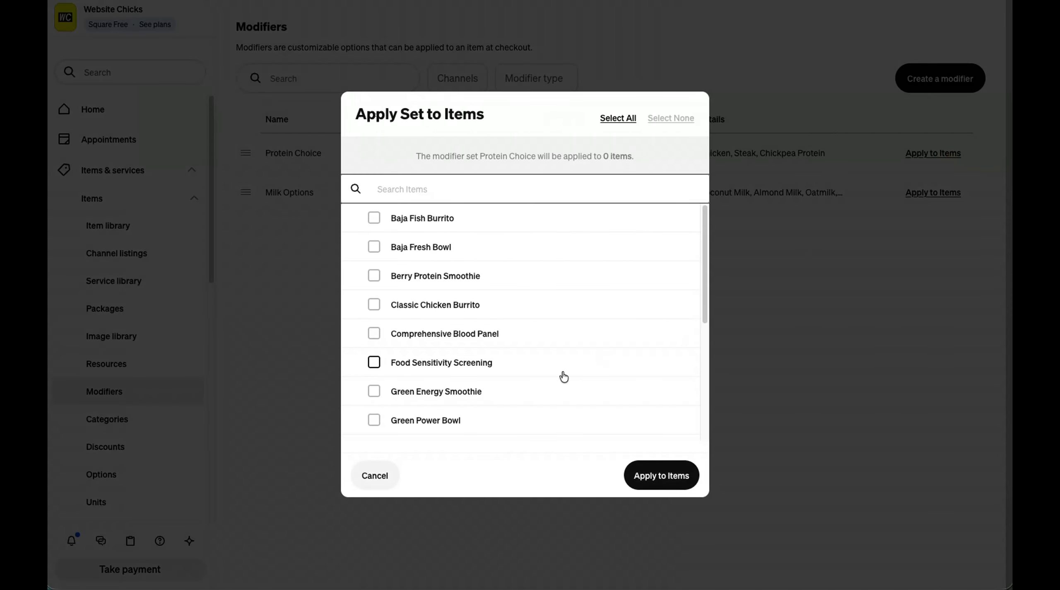
scroll(511, 351, "down", 5)
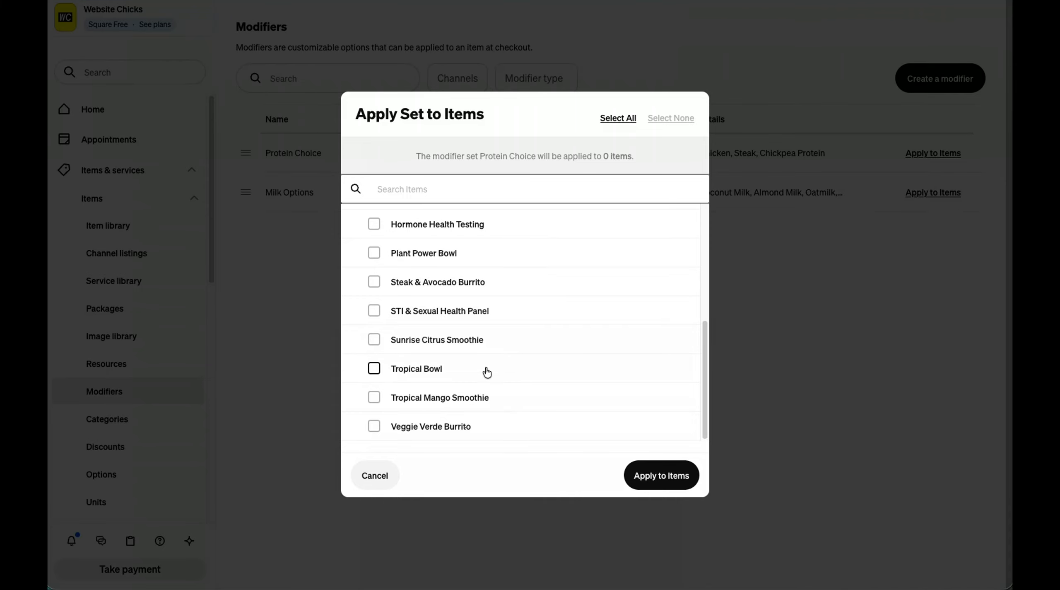
scroll(485, 370, "up", 5)
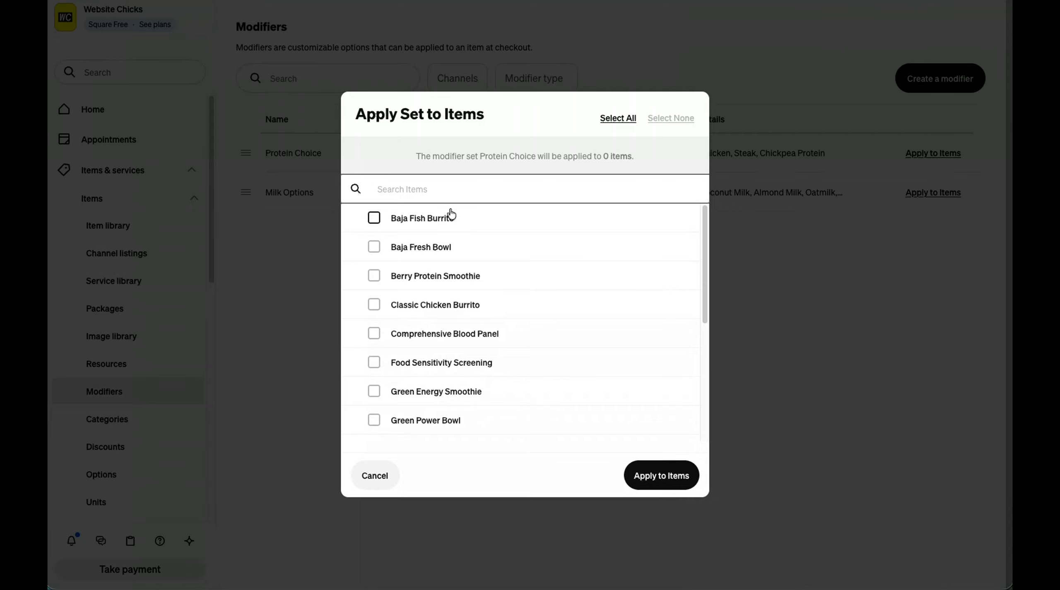
type("bowl")
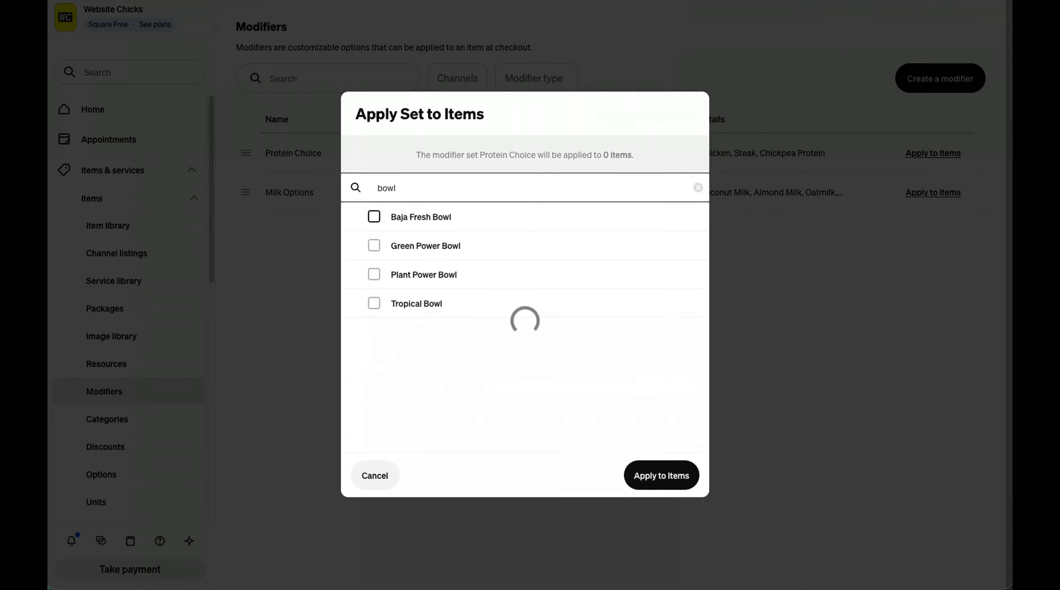
left_click(374, 216)
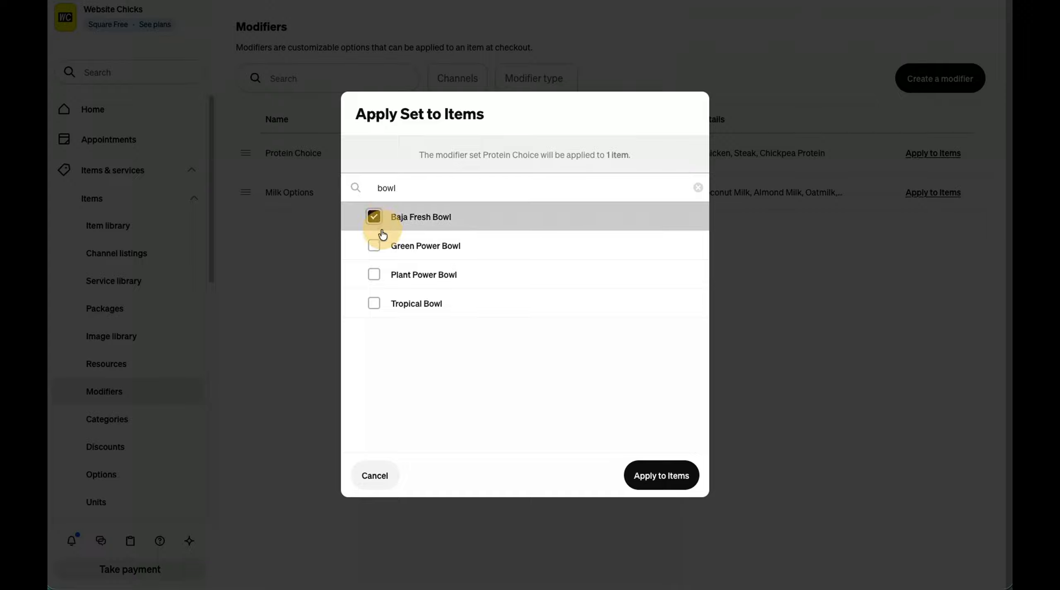
left_click(375, 245)
left_click(375, 275)
left_click(376, 303)
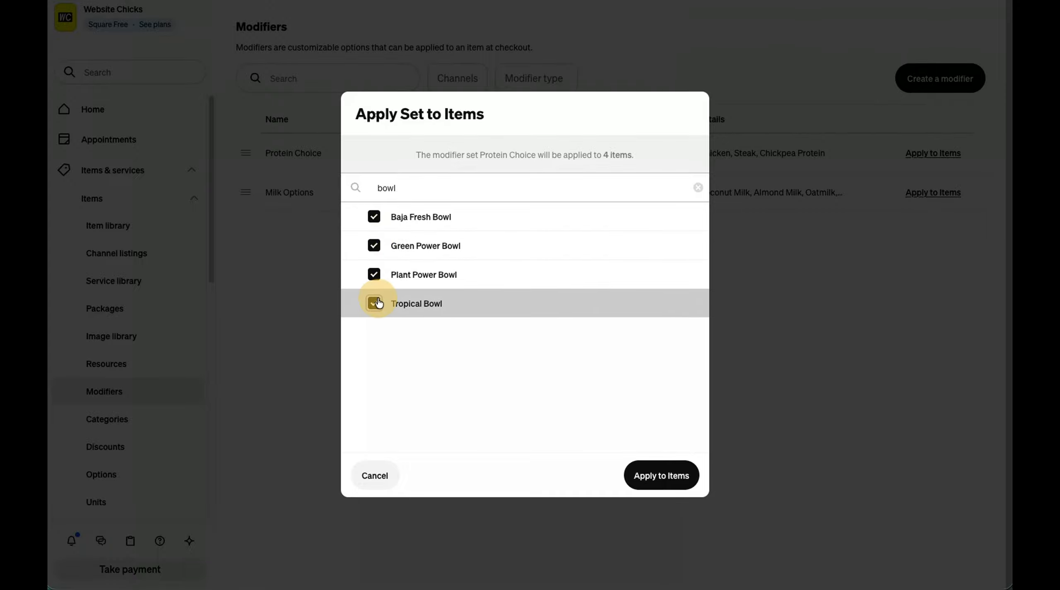
left_click(656, 481)
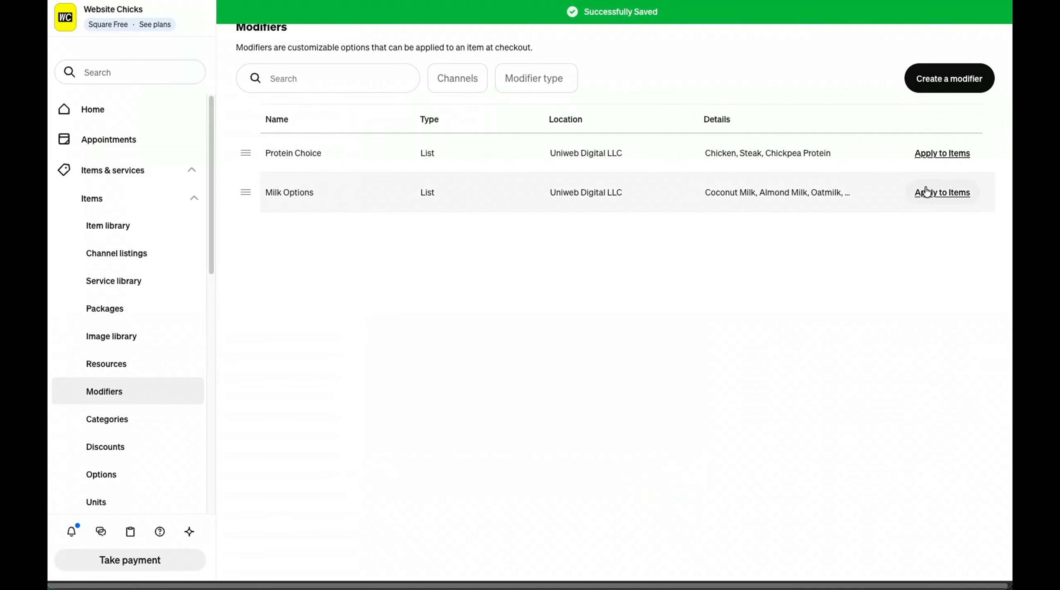
Step: Apply the Milk Options set to Berry Protein, Green Energy, Sunrise Citrus and Tropical Mango Smoothie, filtering the items by "smoothie"
left_click(943, 201)
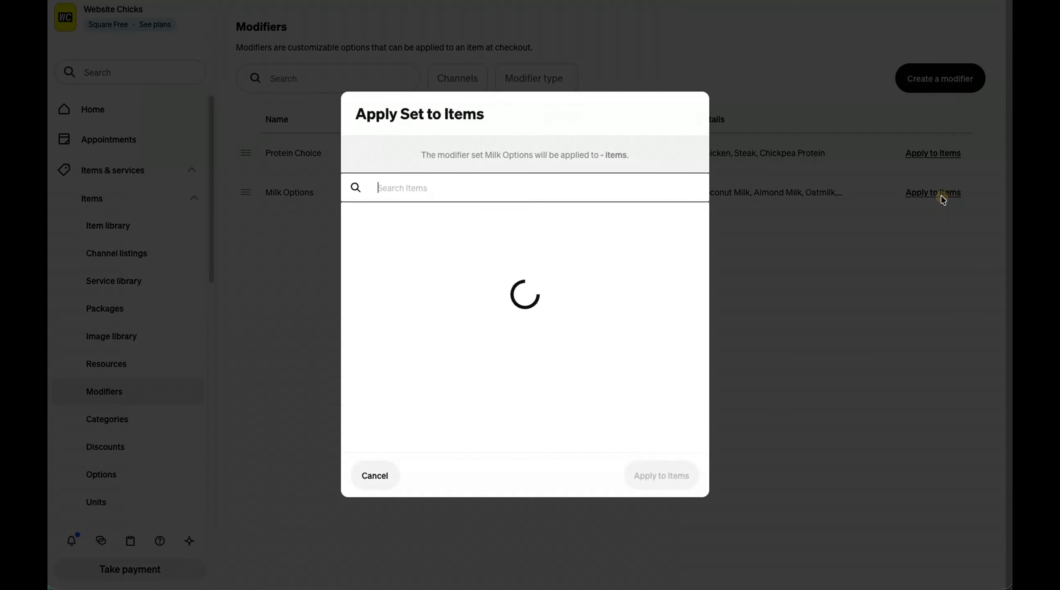
type("s")
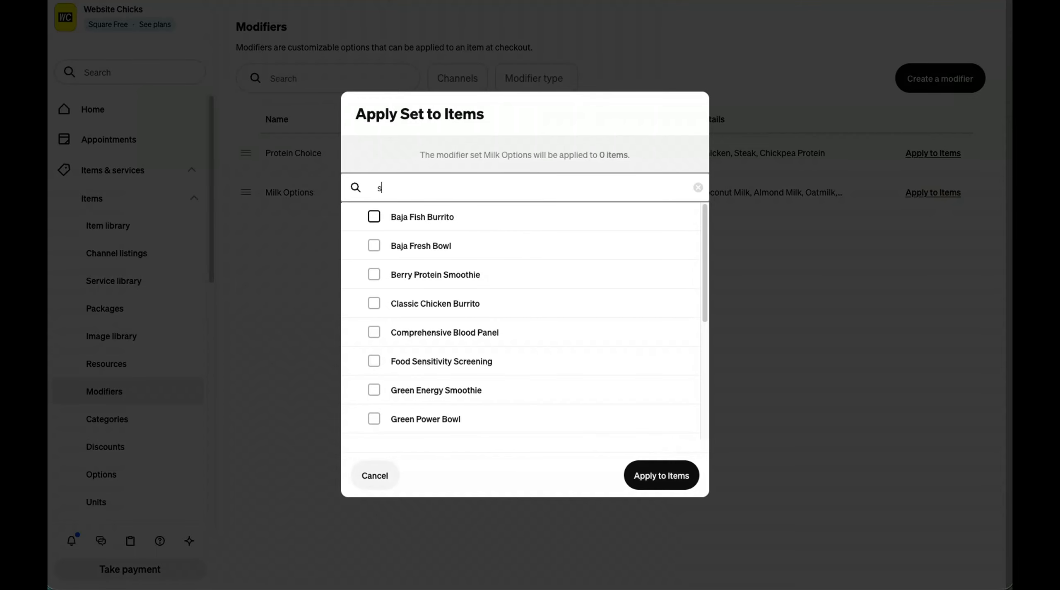
type("moothie")
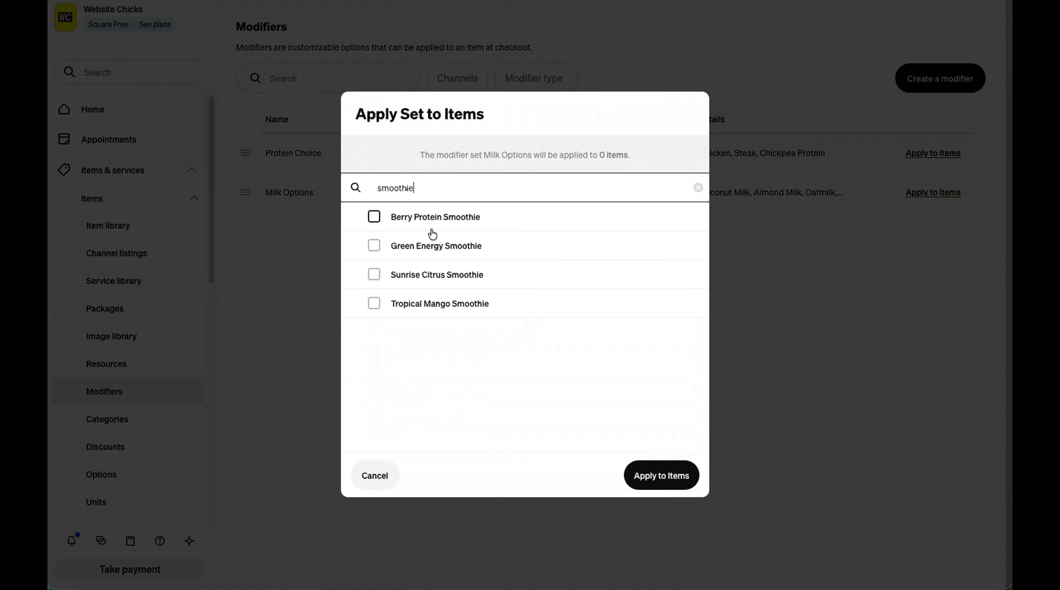
left_click(374, 216)
left_click(375, 246)
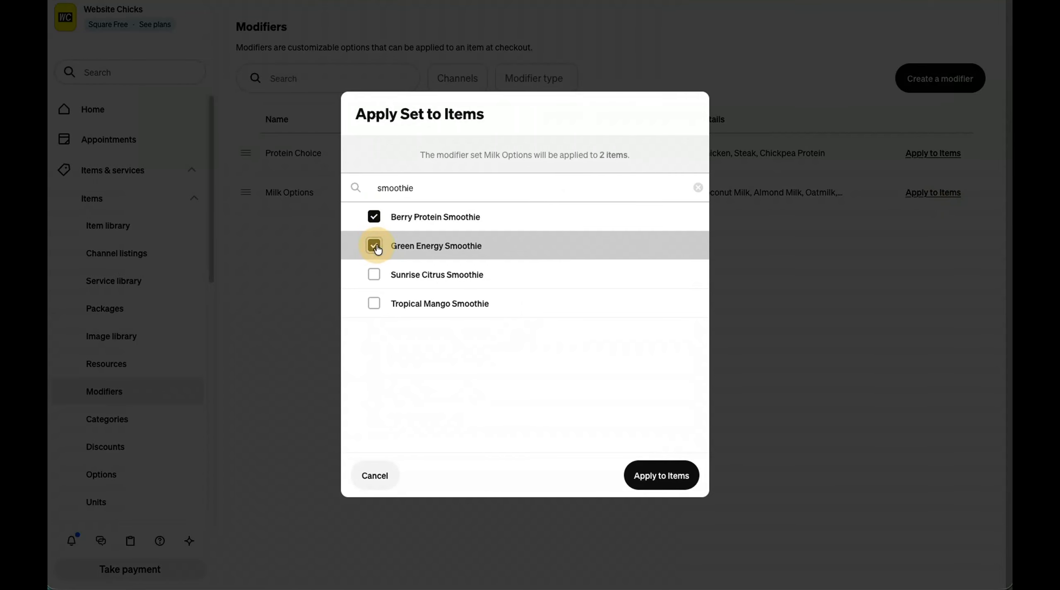
left_click(375, 275)
left_click(376, 304)
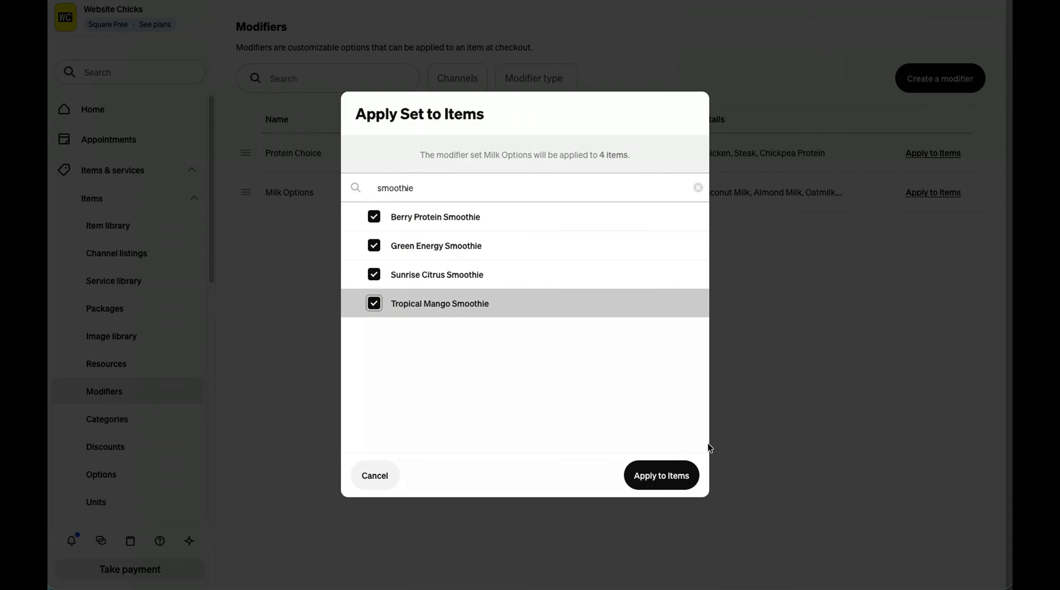
left_click(670, 479)
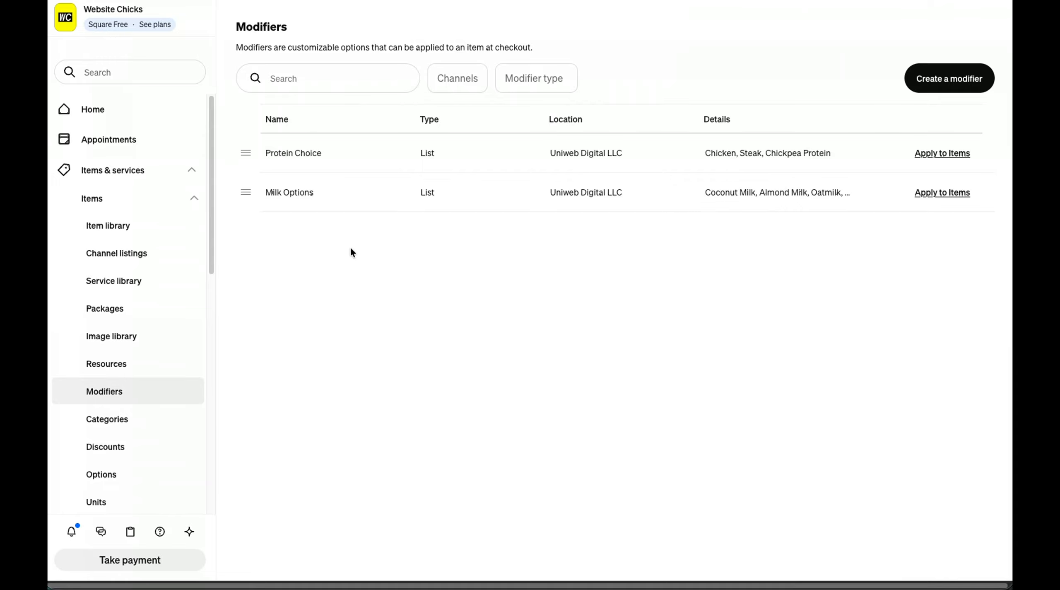
Step: Start a new item category named Protein Bowl, checking the section heading in the menu template document
left_click(120, 422)
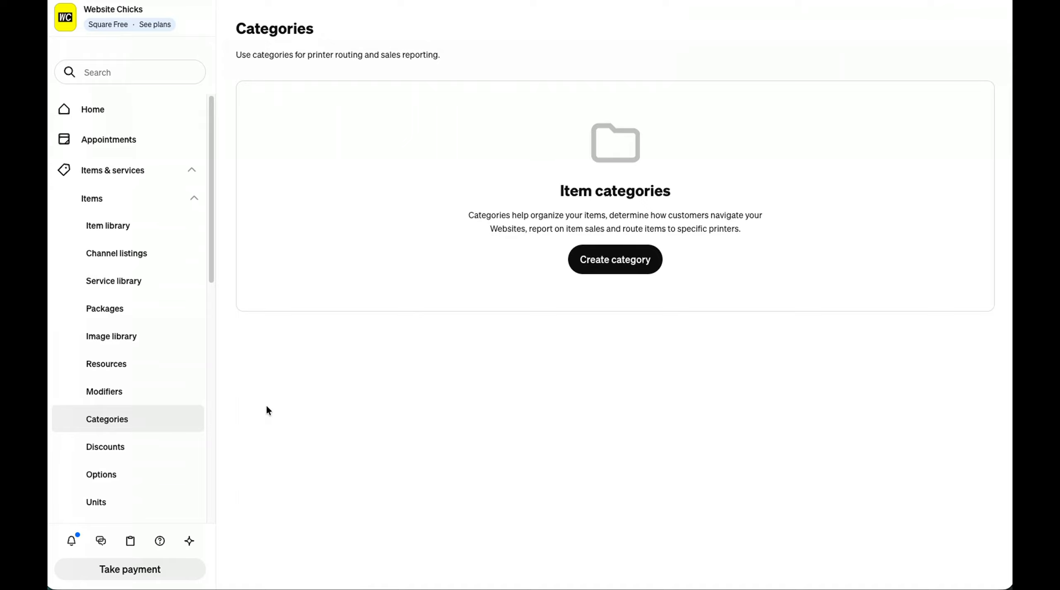
left_click(627, 266)
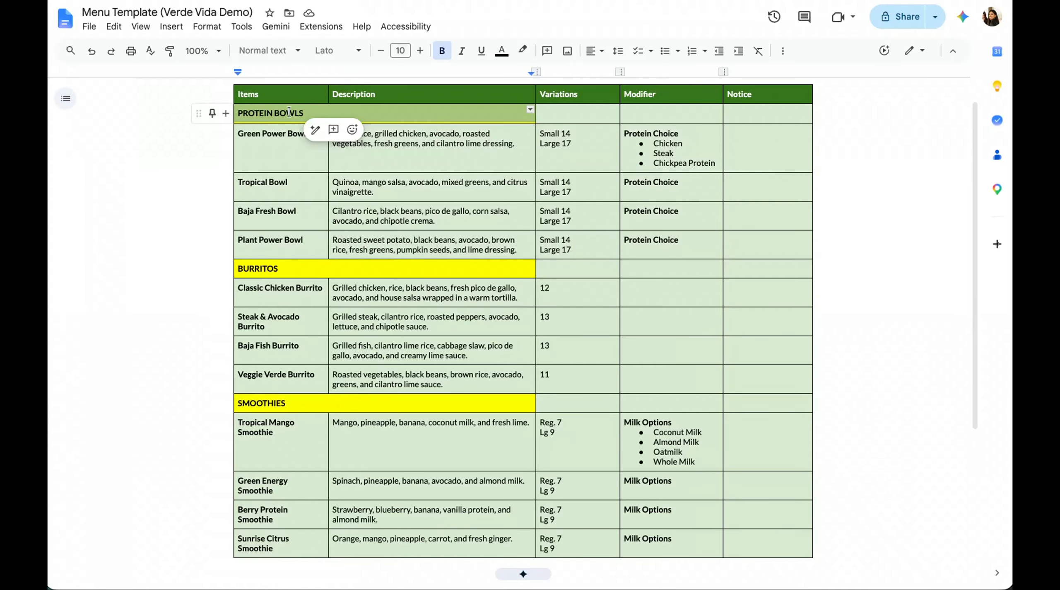
left_click(263, 115)
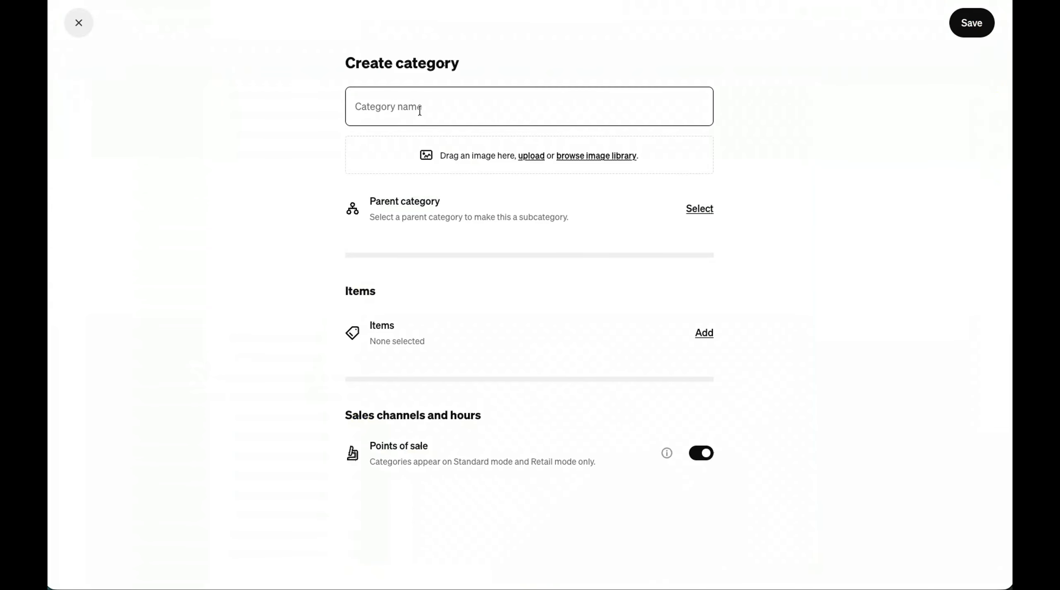
left_click(423, 106)
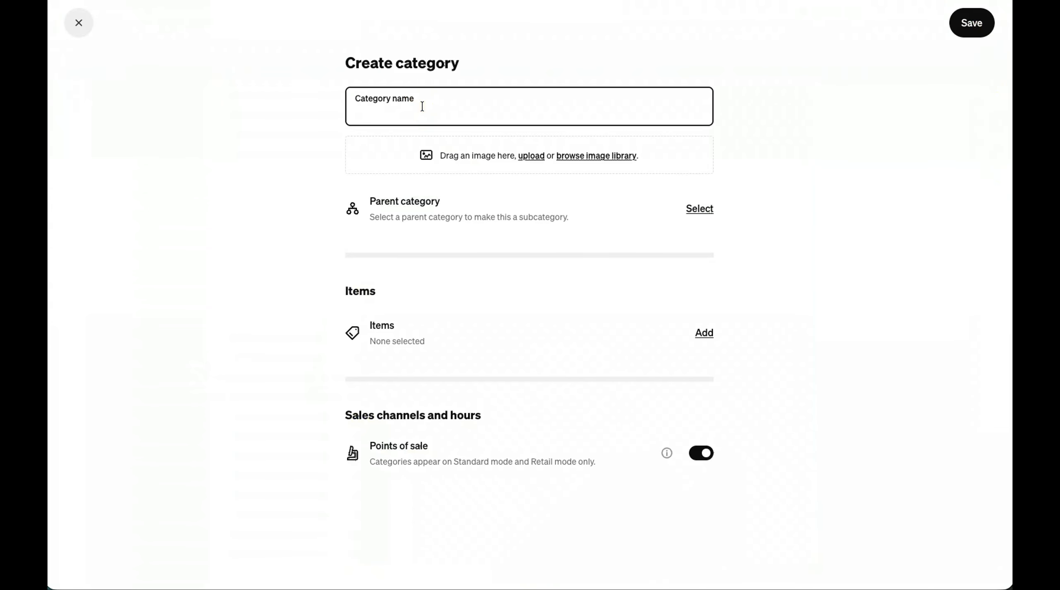
type("Protein Bowl")
Step: Add Baja Fresh, Green Power, Plant Power and Tropical Bowl to the Protein Bowl category, filtering by "bowl", and save it
left_click(703, 332)
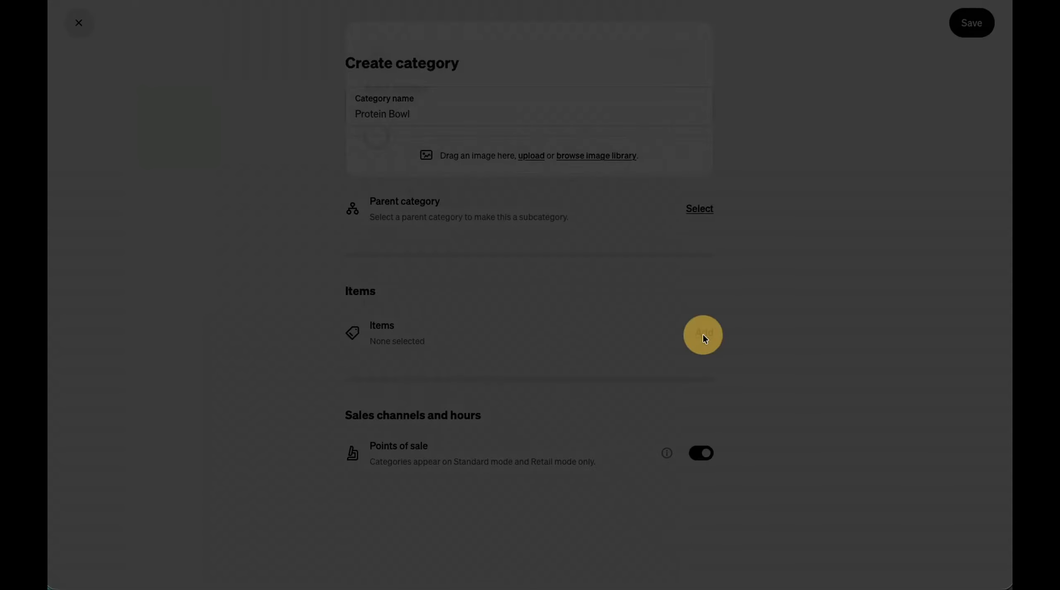
left_click(405, 124)
type("bowl")
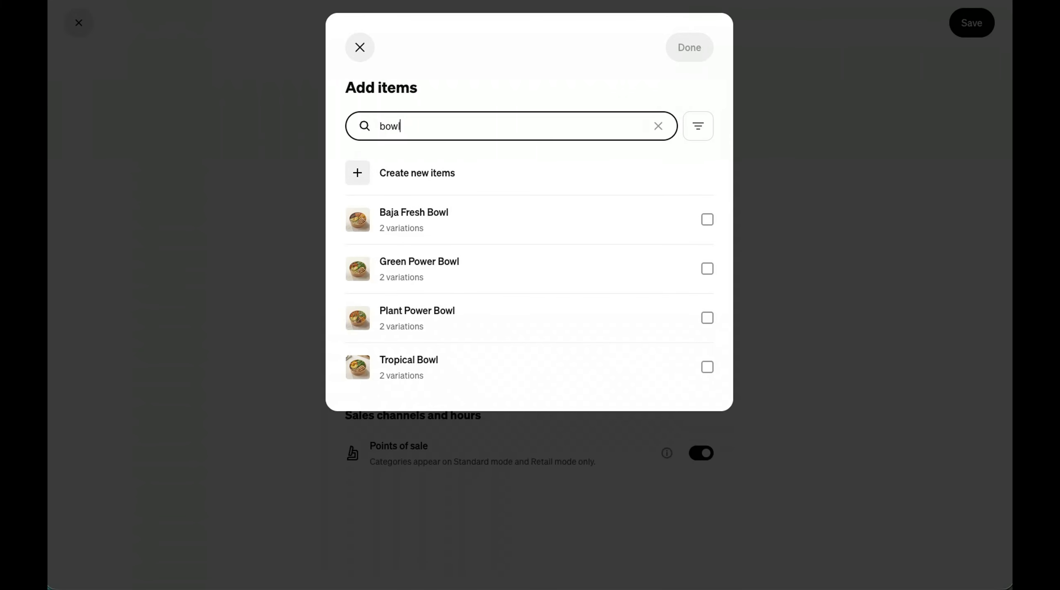
left_click(457, 221)
left_click(463, 266)
left_click(456, 316)
left_click(474, 373)
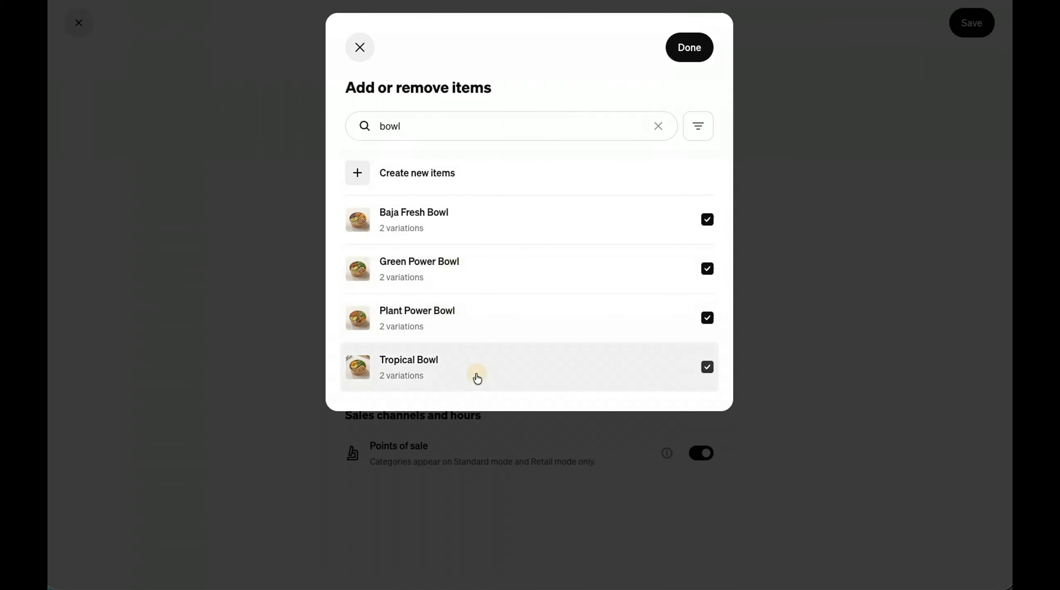
left_click(689, 47)
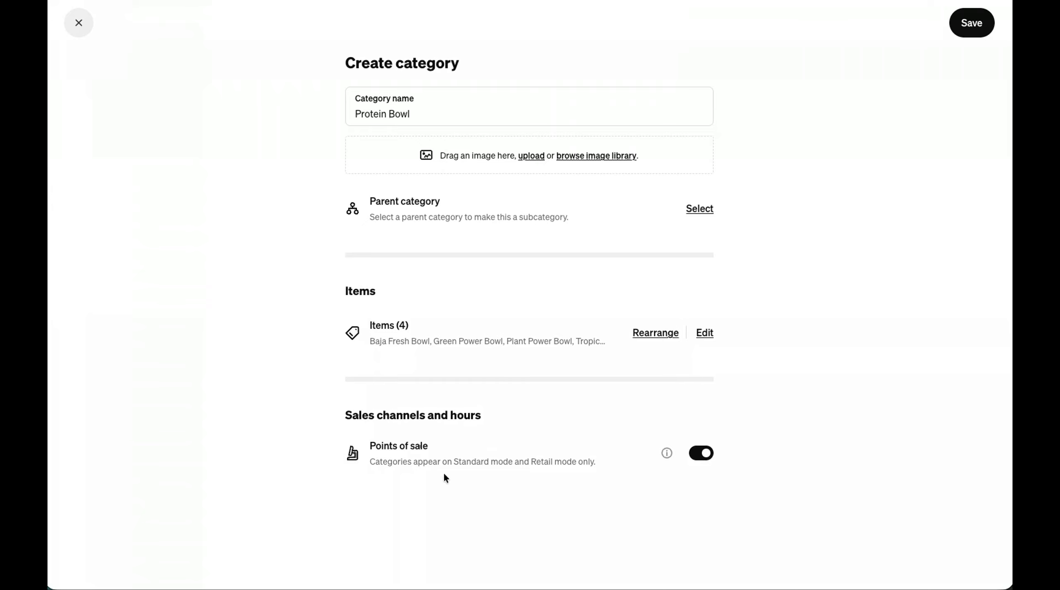
left_click(975, 32)
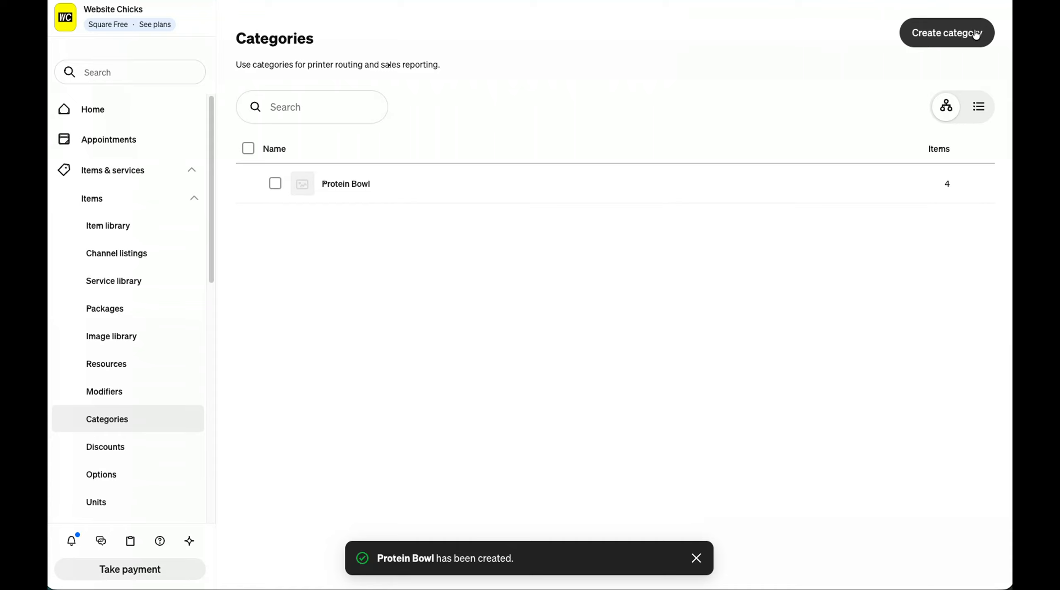
Step: Start another item category and name it Burritos
left_click(933, 42)
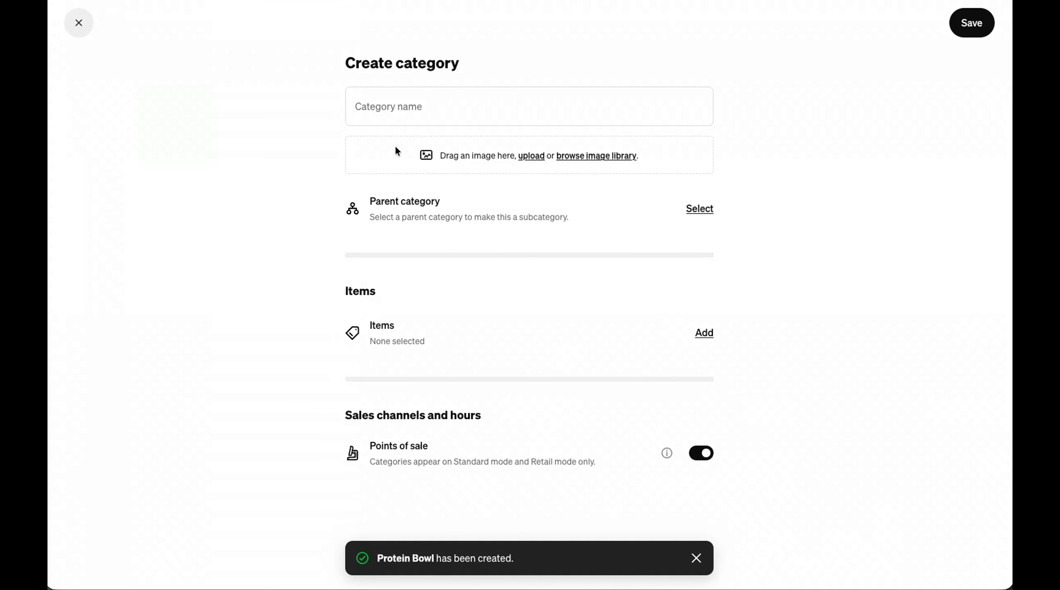
left_click(395, 106)
type("Burrito")
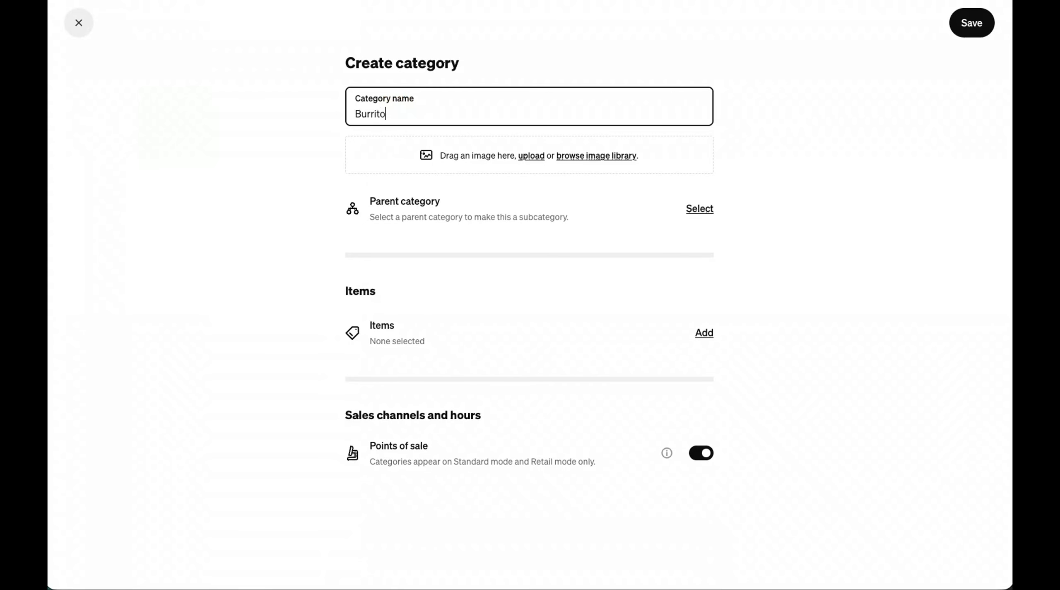
type("s")
Step: Add Baja Fish, Classic Chicken, Steak & Avocado and Veggie Verde Burrito to the Burritos category, filtering by "burrit", and save it
left_click(704, 332)
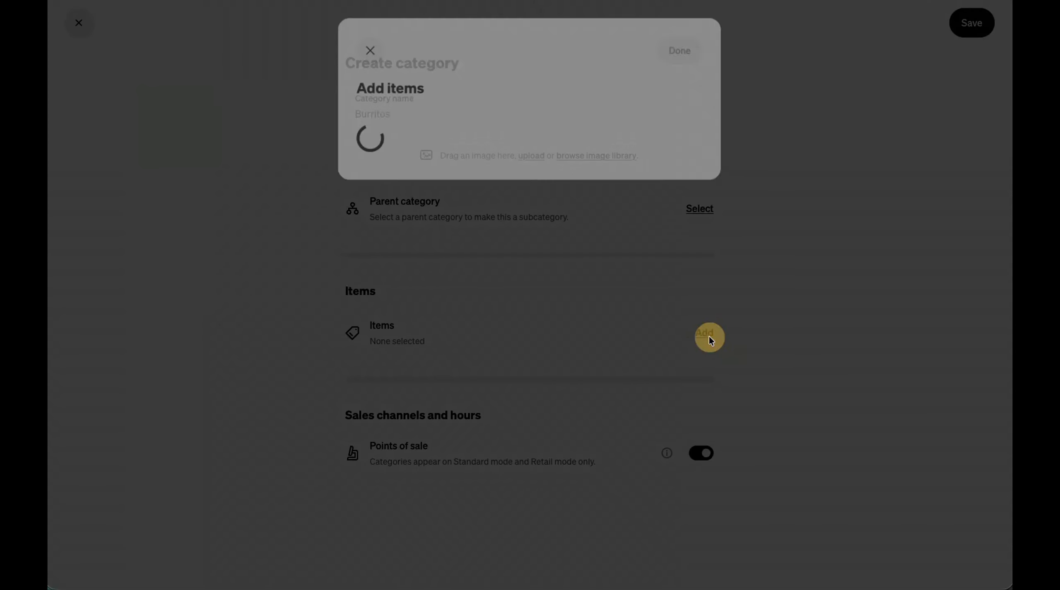
left_click(417, 132)
type("burrio")
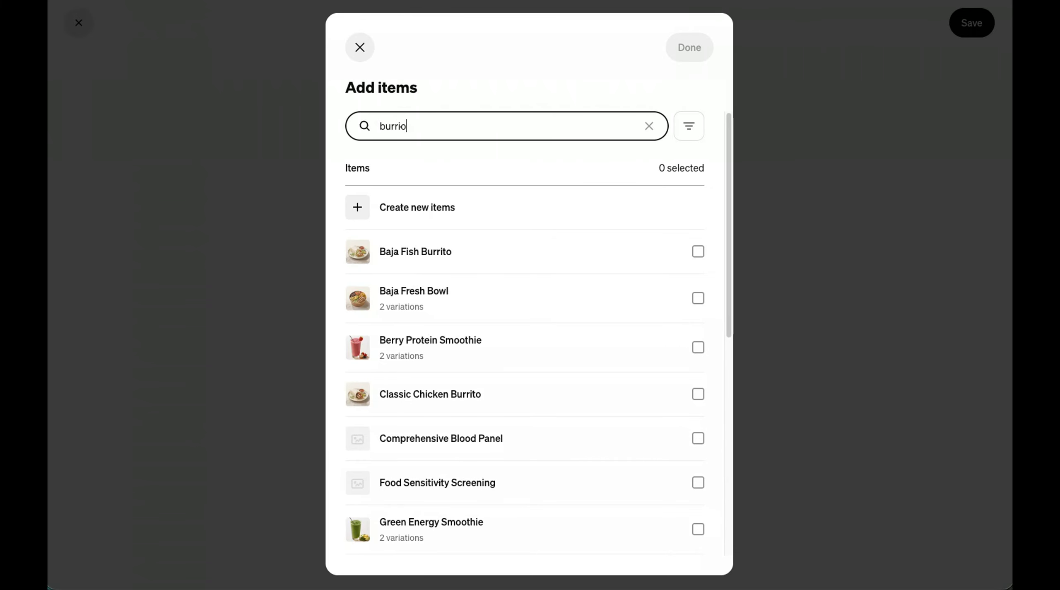
key("BackSpace")
type("t")
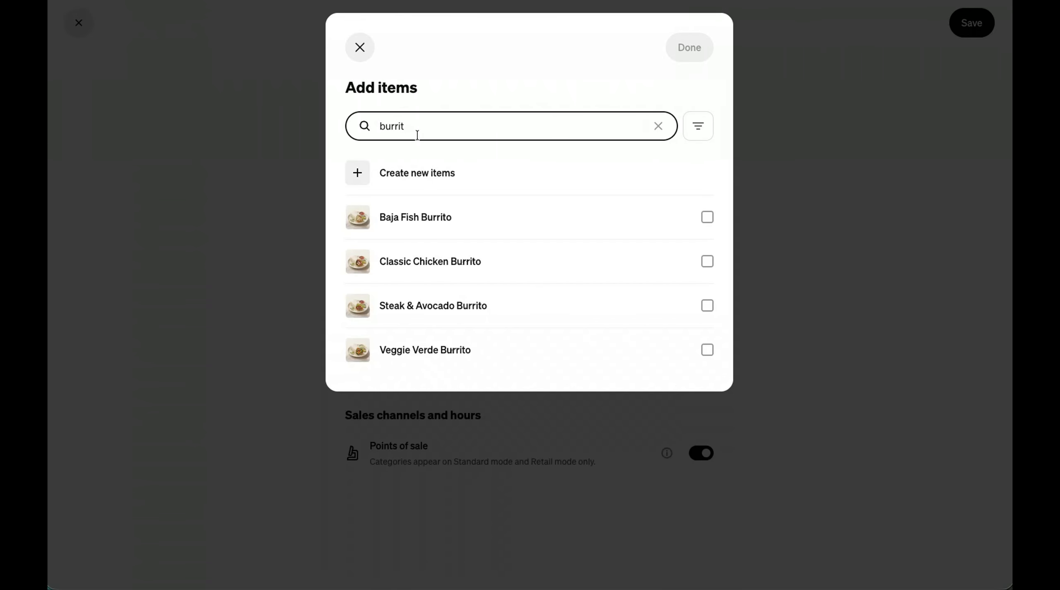
left_click(501, 218)
left_click(513, 260)
left_click(527, 323)
left_click(539, 344)
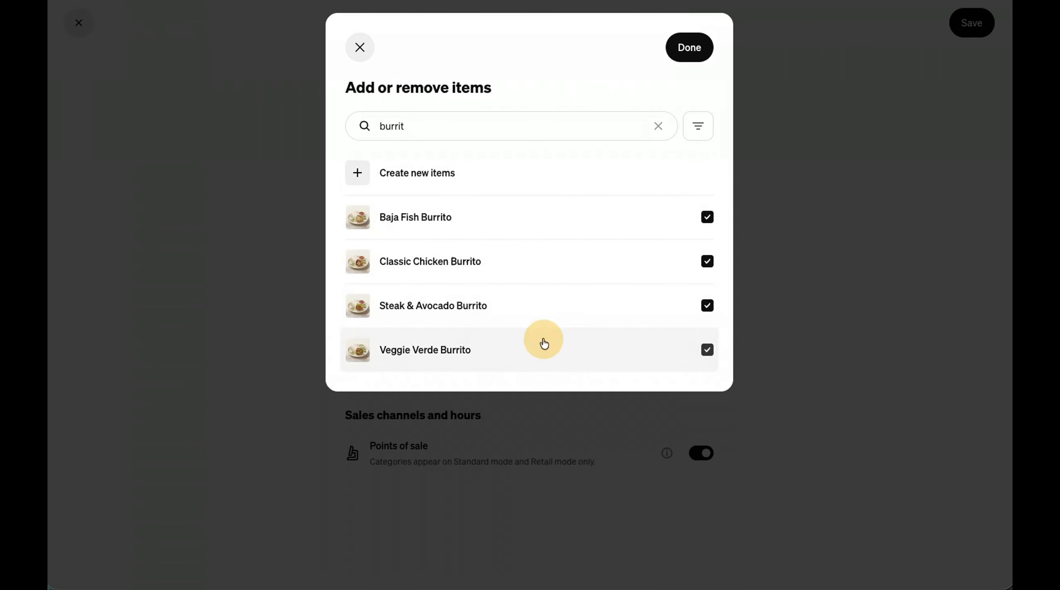
left_click(691, 51)
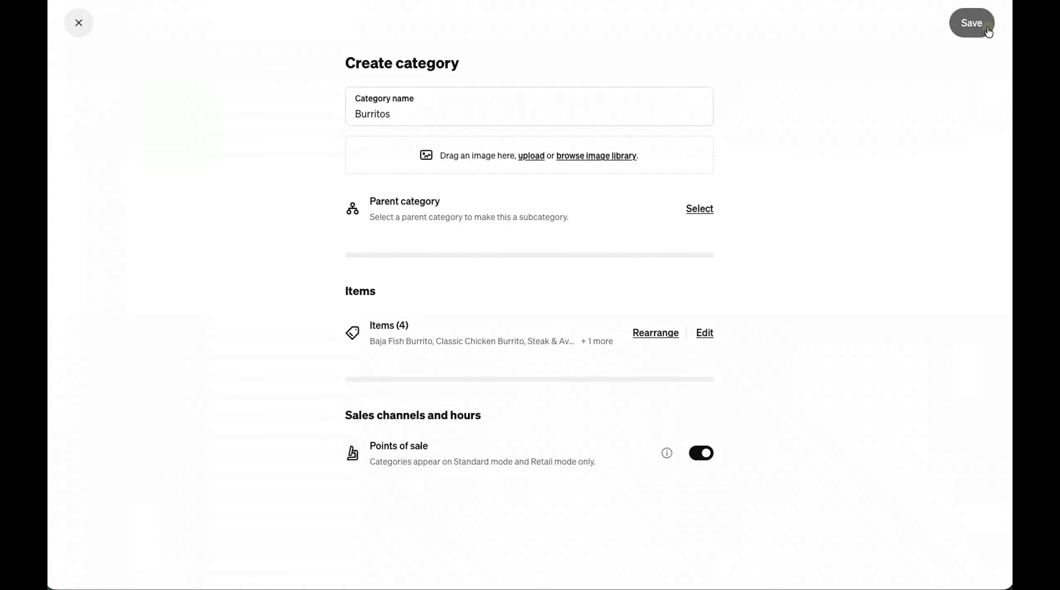
left_click(987, 28)
Step: Start a third item category and name it Smoothies
left_click(930, 33)
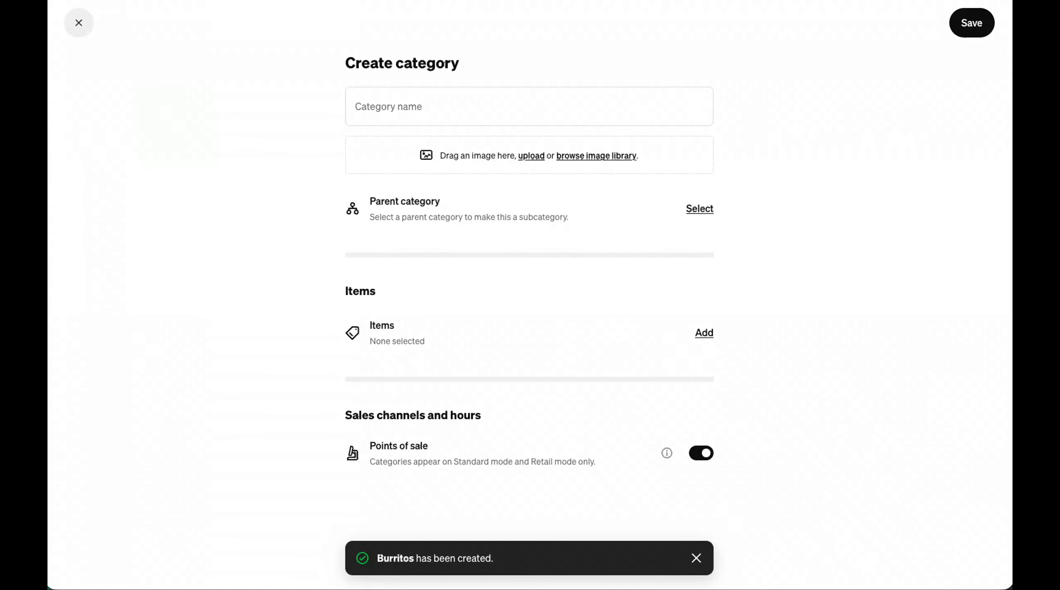
left_click(409, 106)
type("Smoothies")
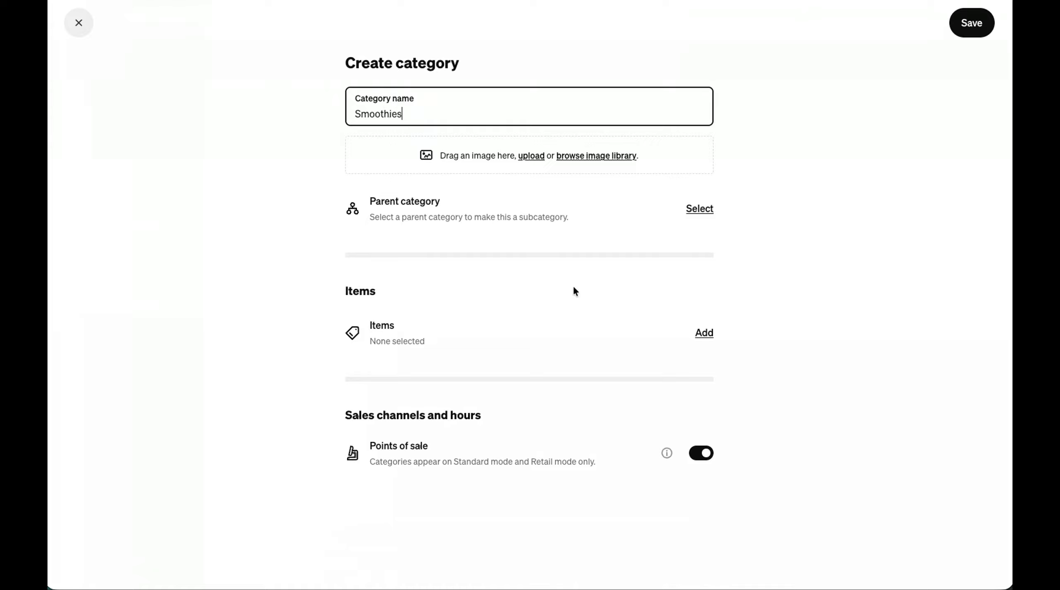
Step: Add Berry Protein, Green Energy, Sunrise Citrus and Tropical Mango Smoothie to the Smoothies category, filtering by "smoothie", and save it
left_click(699, 334)
left_click(450, 130)
type("s")
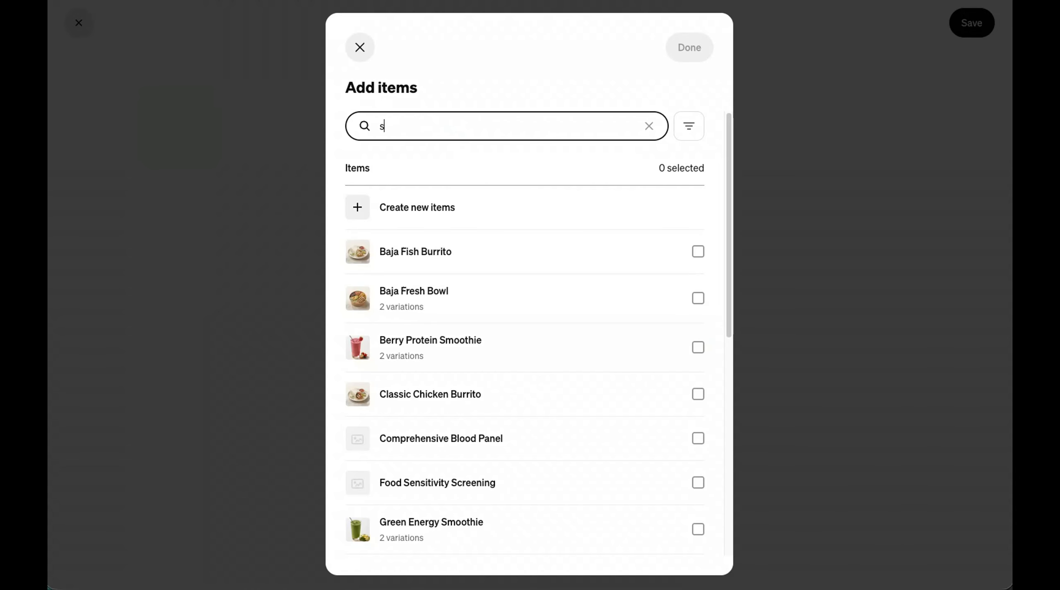
type("moothie")
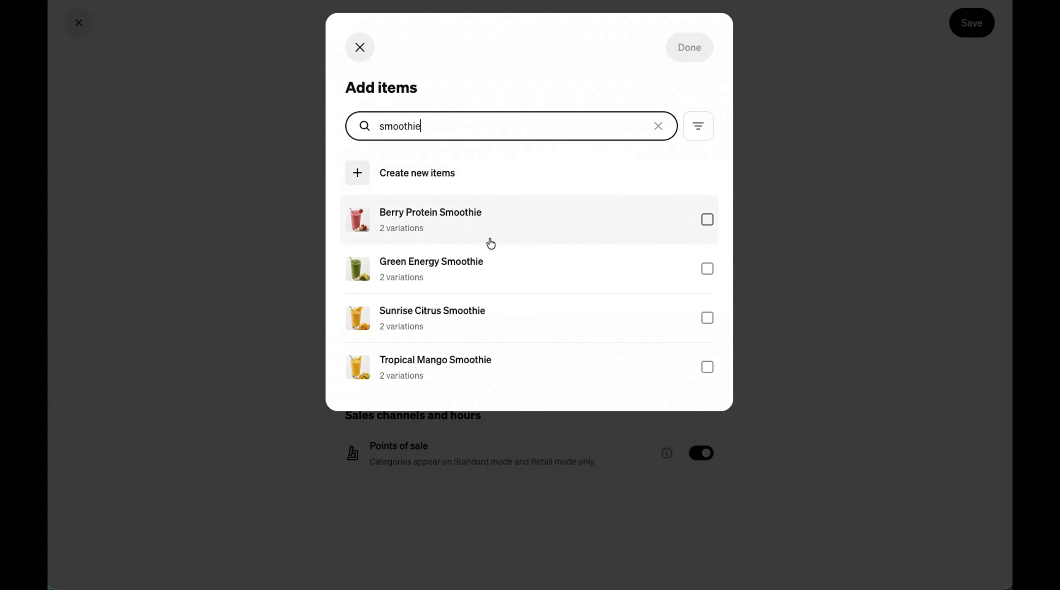
left_click(488, 236)
left_click(494, 271)
left_click(504, 307)
left_click(525, 352)
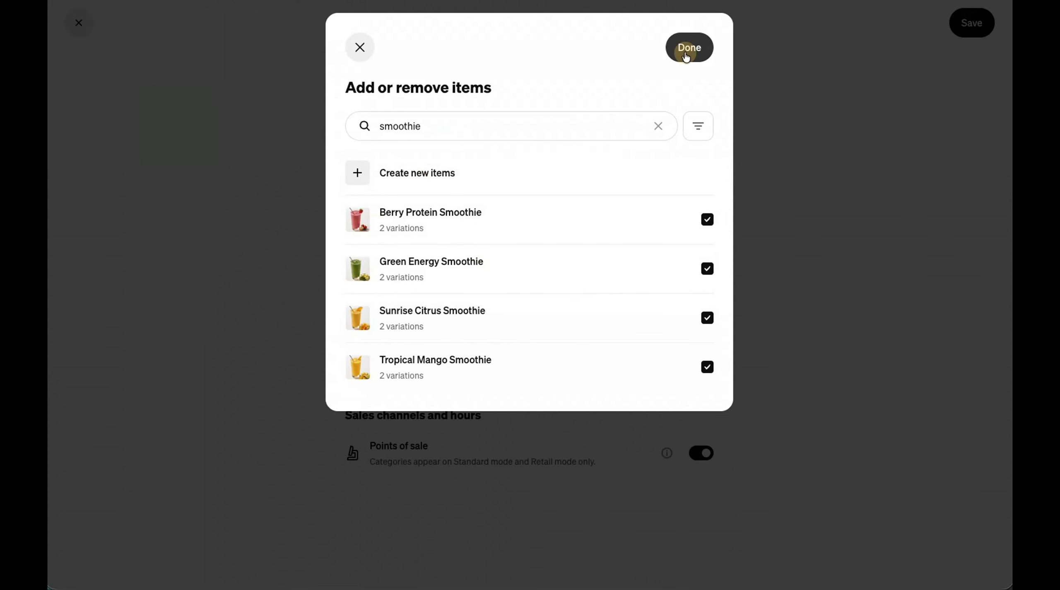
left_click(687, 51)
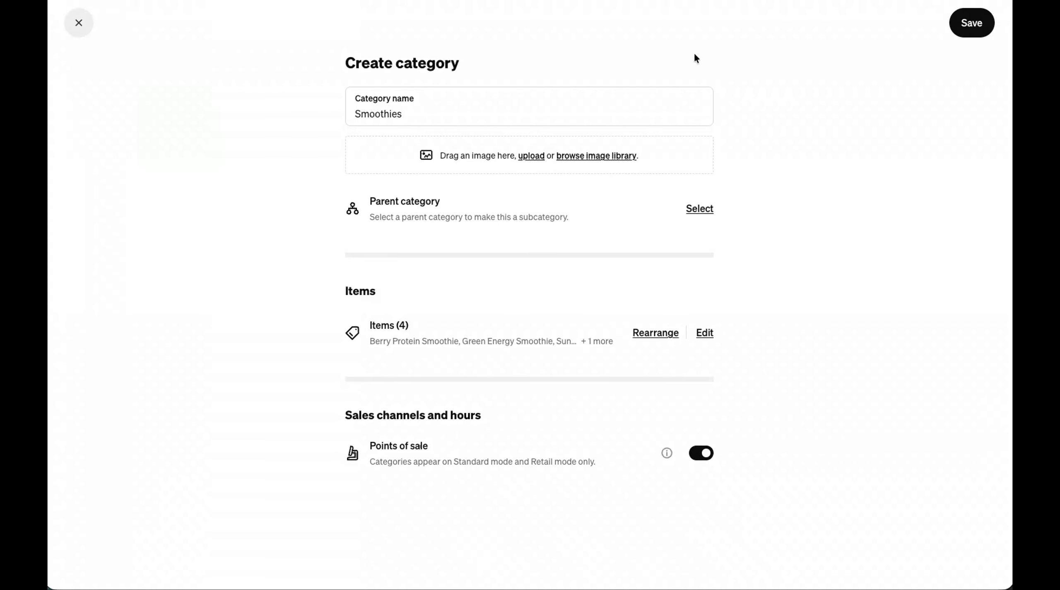
left_click(969, 31)
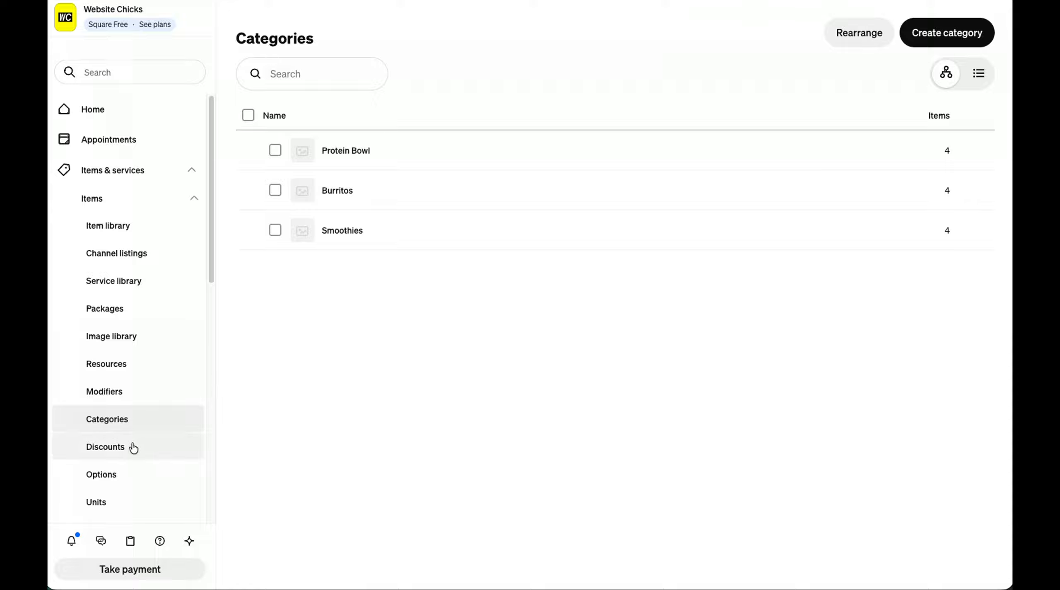
Step: Find the Menus page by searching the dashboard for "menu" and start creating the first menu
scroll(130, 424, "down", 2)
scroll(131, 422, "down", 3)
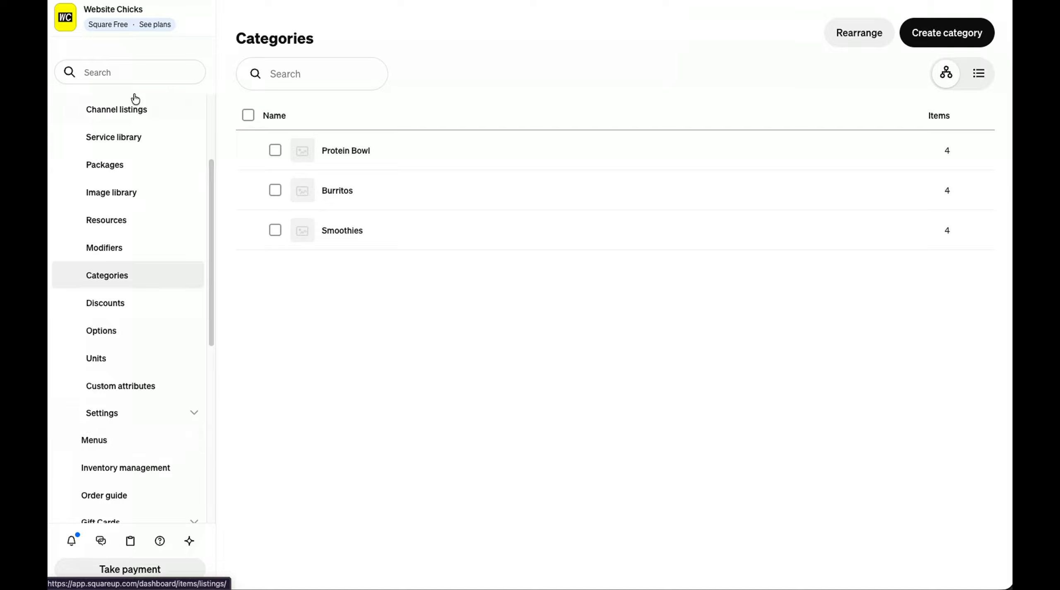
left_click(109, 74)
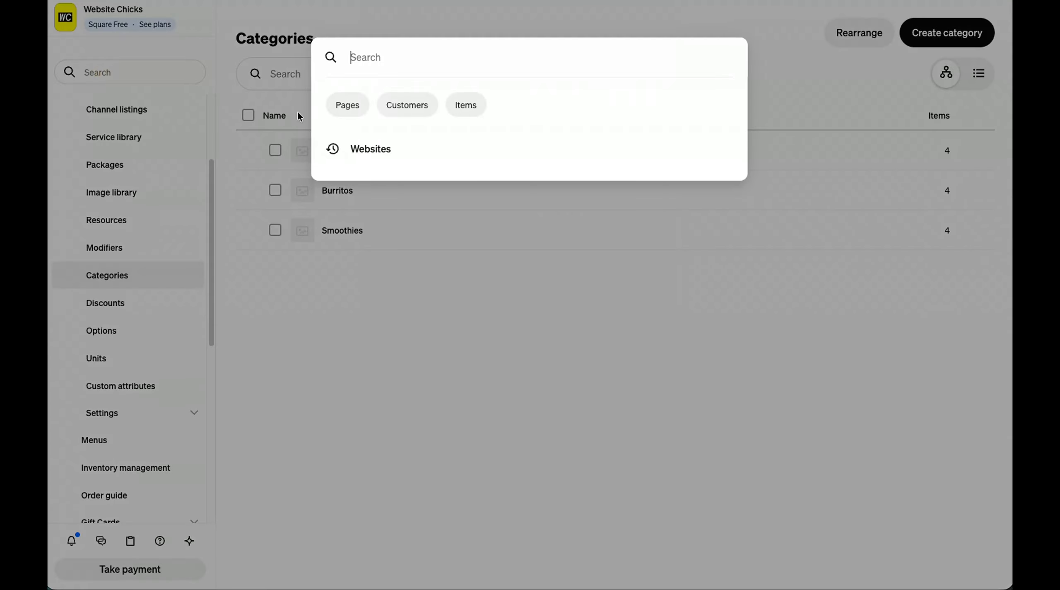
type("menu")
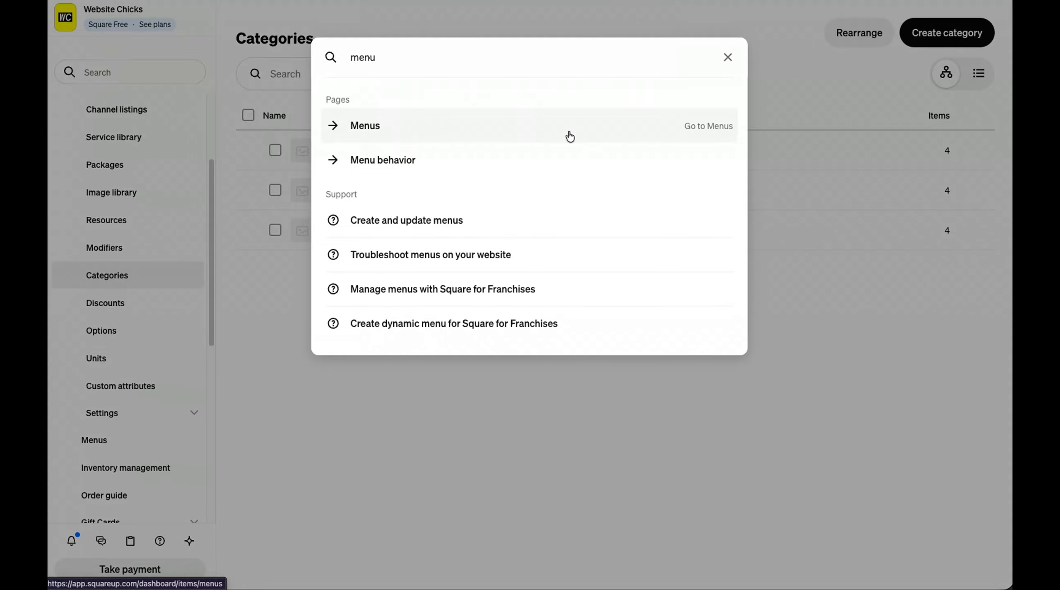
left_click(368, 125)
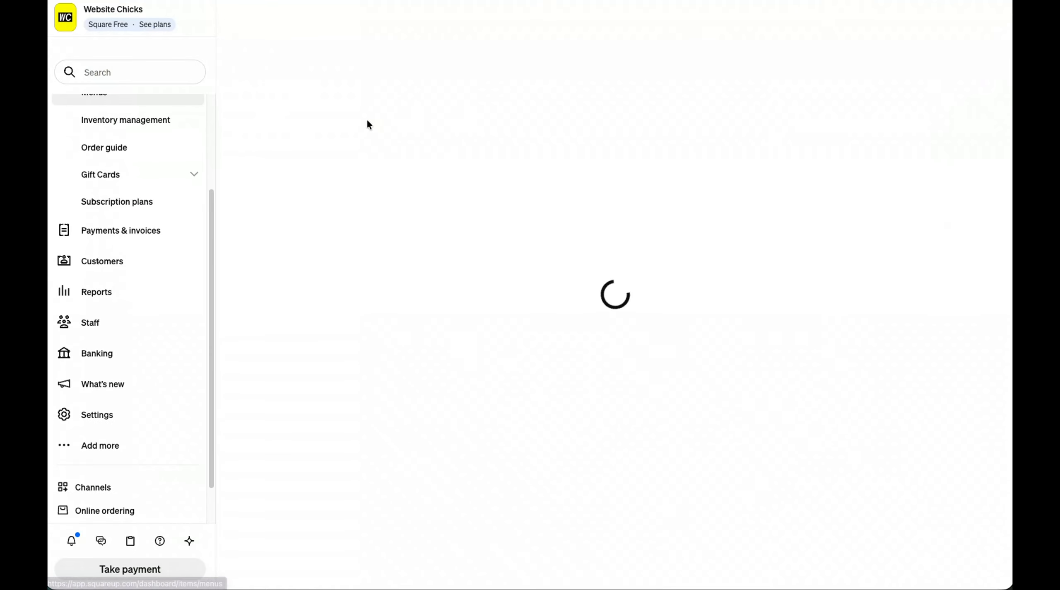
scroll(137, 215, "up", 4)
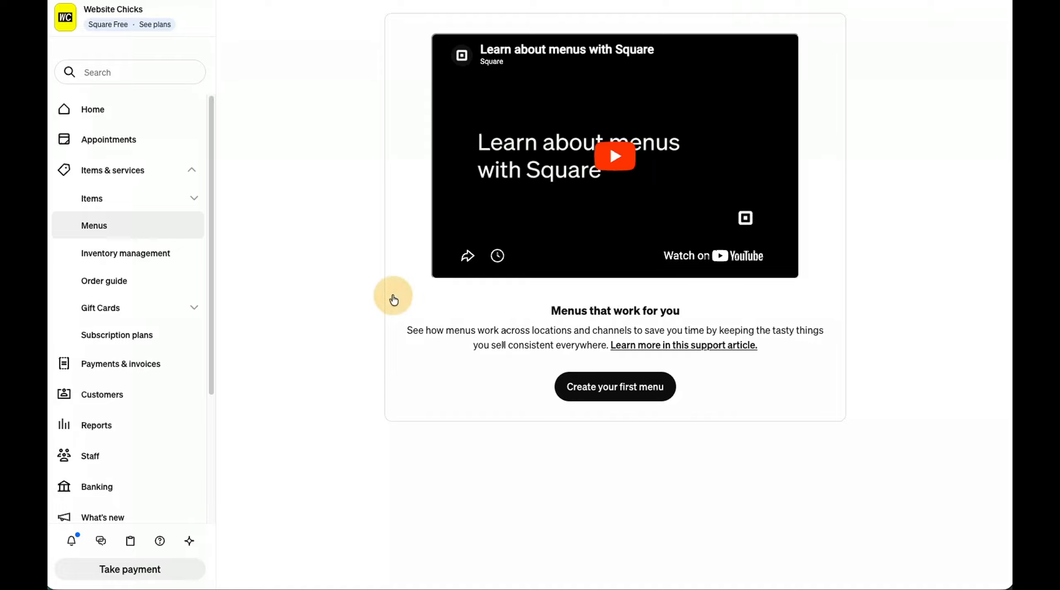
left_click(614, 399)
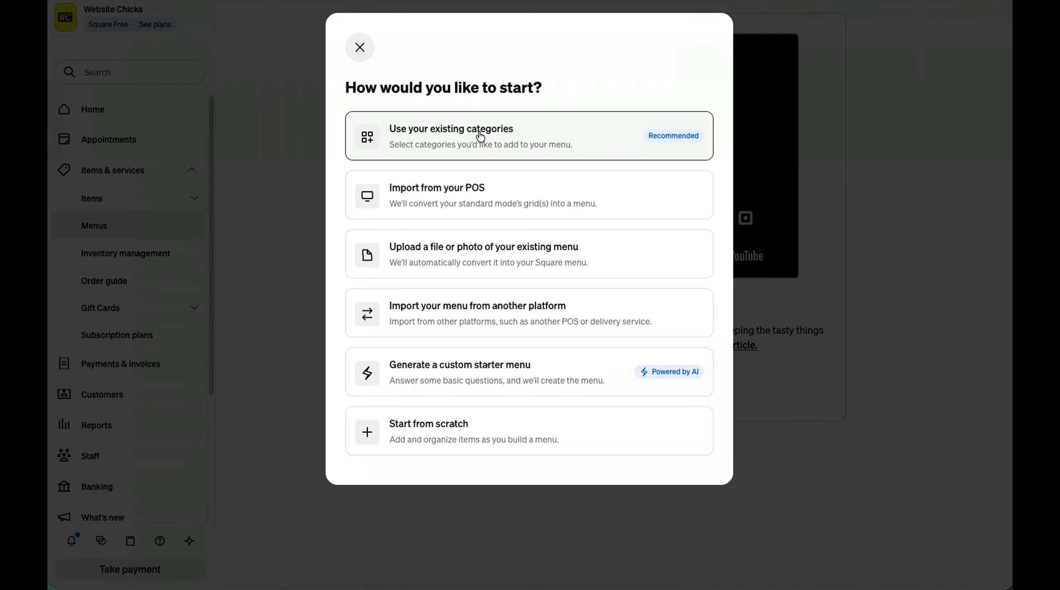
Step: Start the menu from the existing categories and name it Regular Menu
left_click(490, 147)
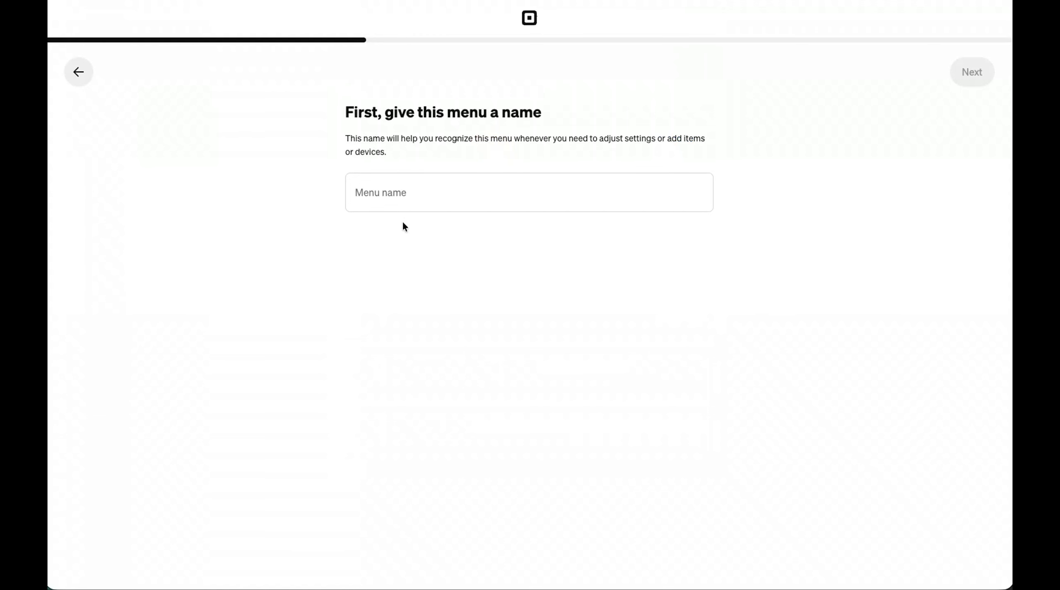
left_click(416, 187)
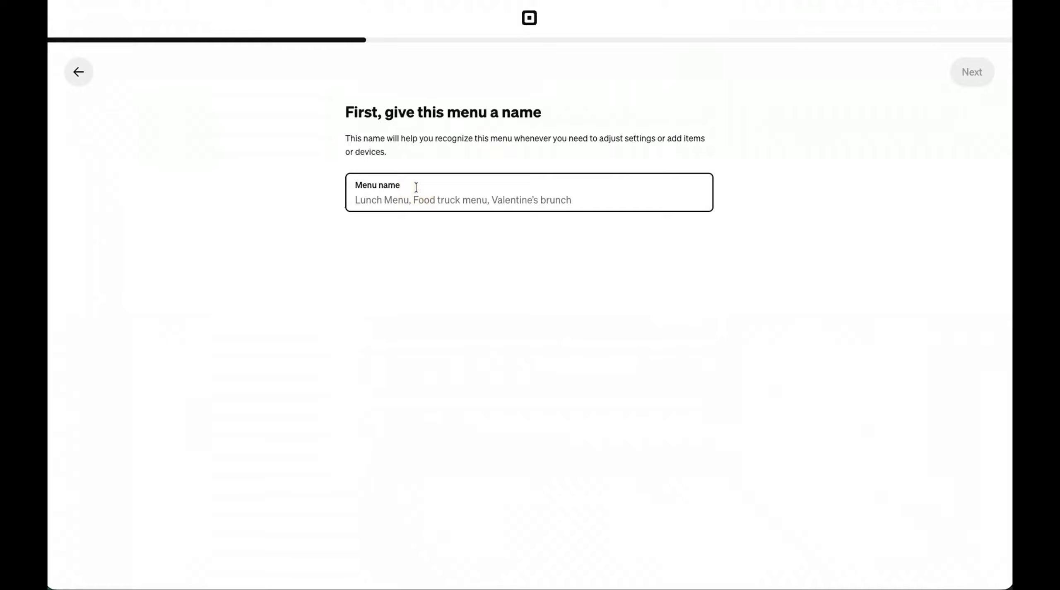
type("Regular Menu")
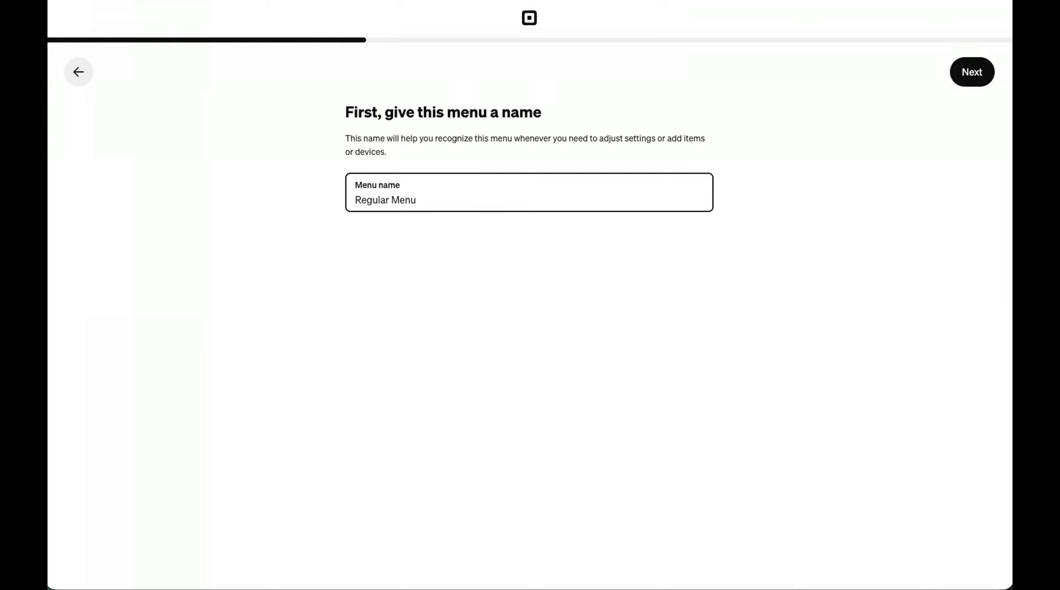
left_click(981, 71)
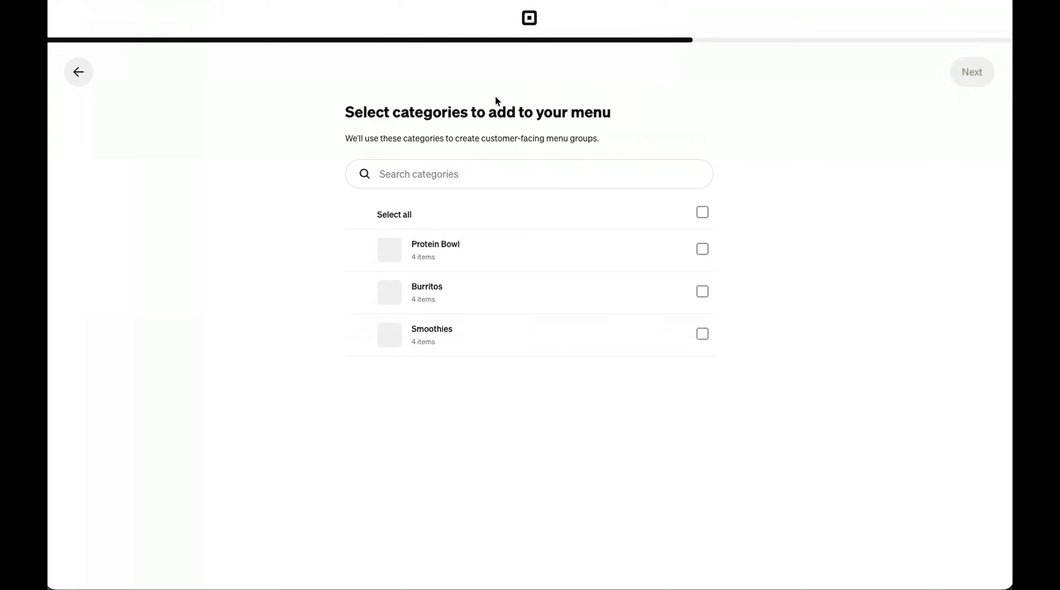
Step: Include the Protein Bowl, Burritos and Smoothies categories in Regular Menu
left_click(477, 248)
left_click(480, 293)
left_click(500, 334)
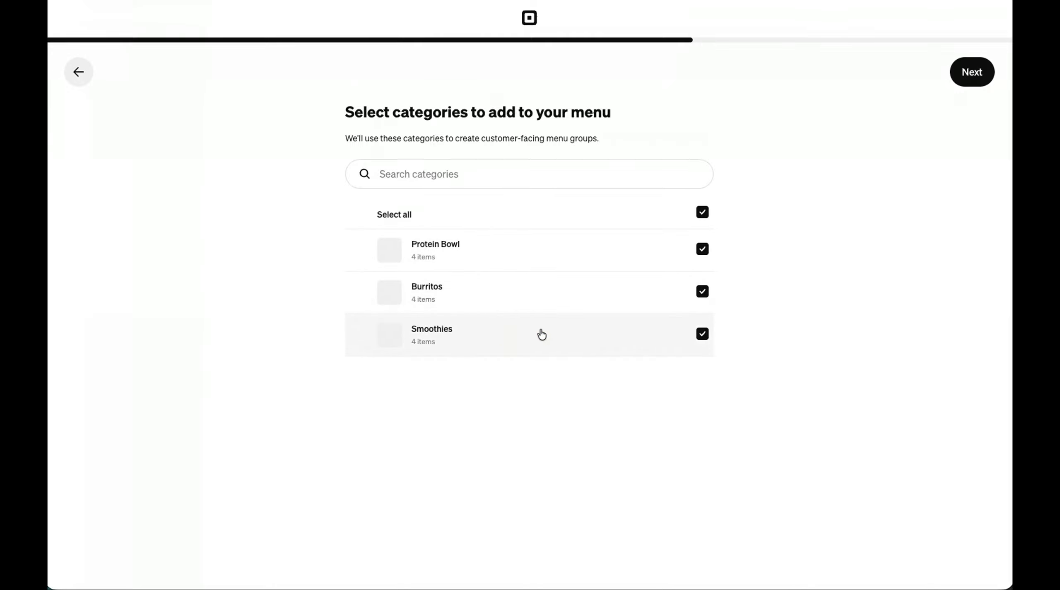
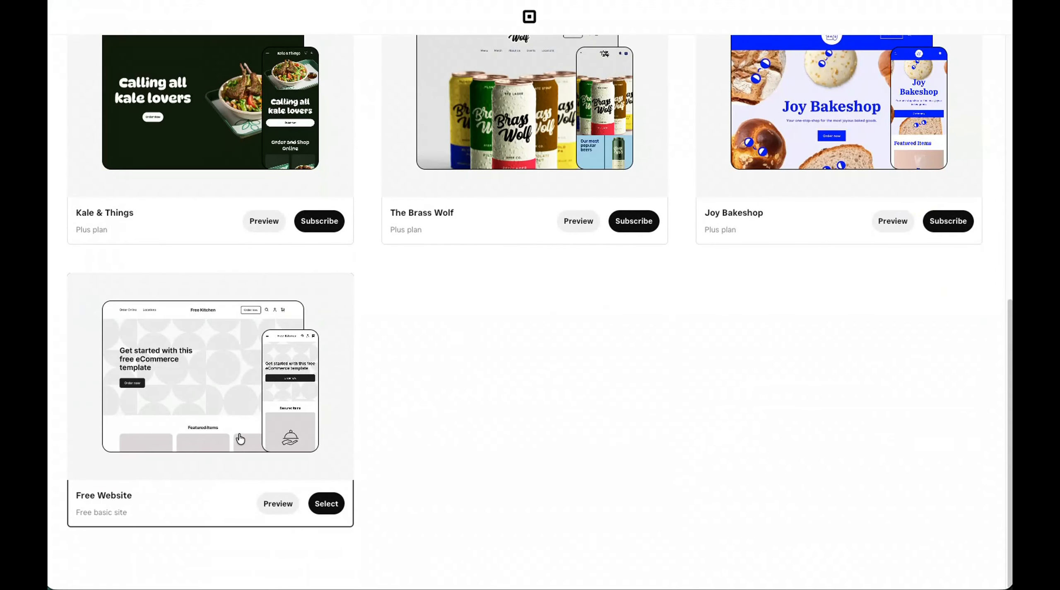
Step: Choose the Free Website template and compare its mobile and desktop layouts in the site editor, ending on the desktop view
left_click(327, 503)
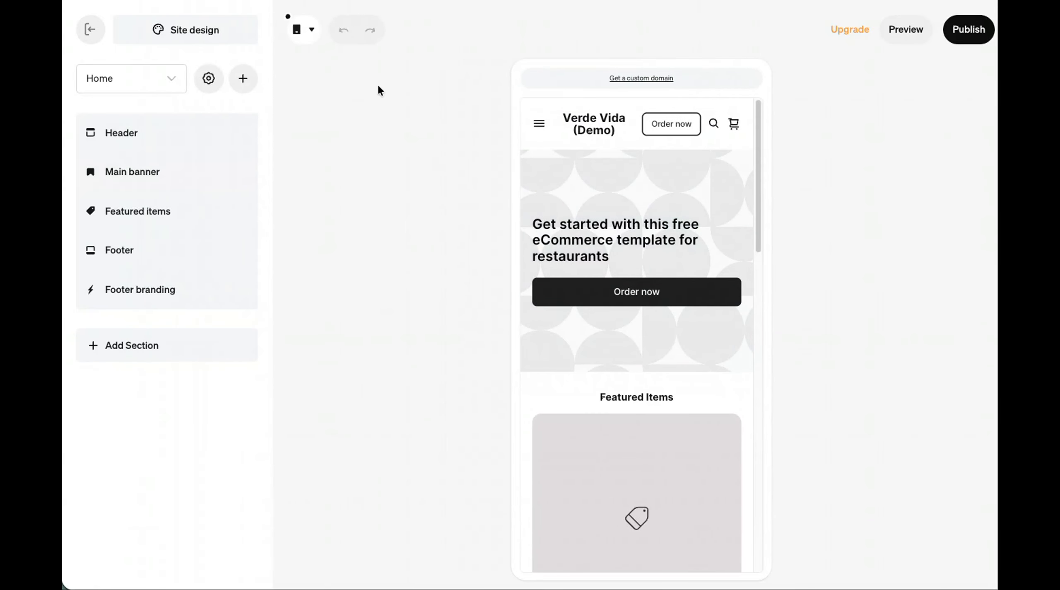
left_click(302, 33)
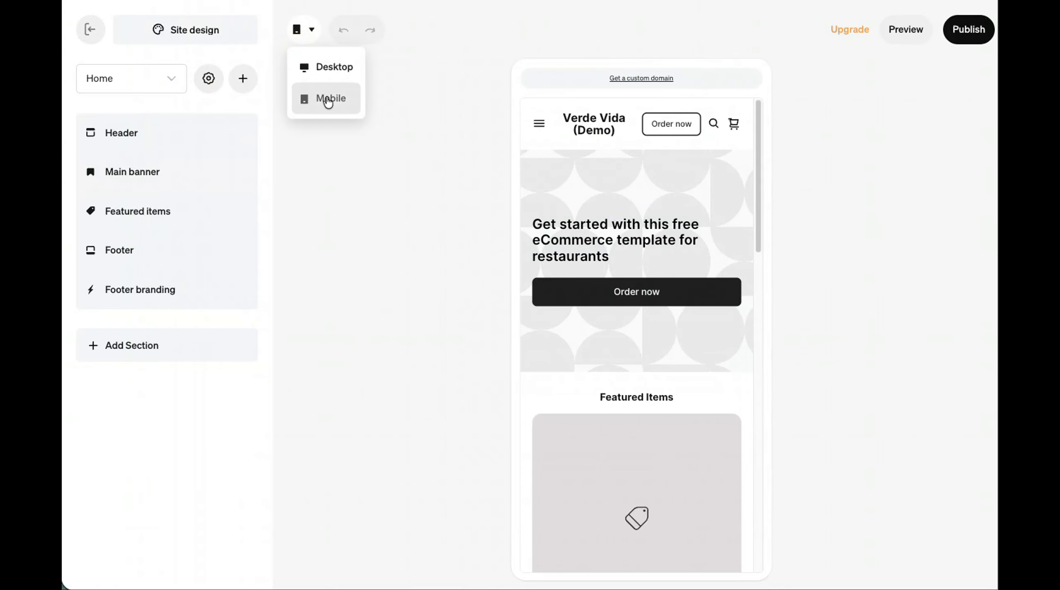
left_click(329, 73)
left_click(313, 33)
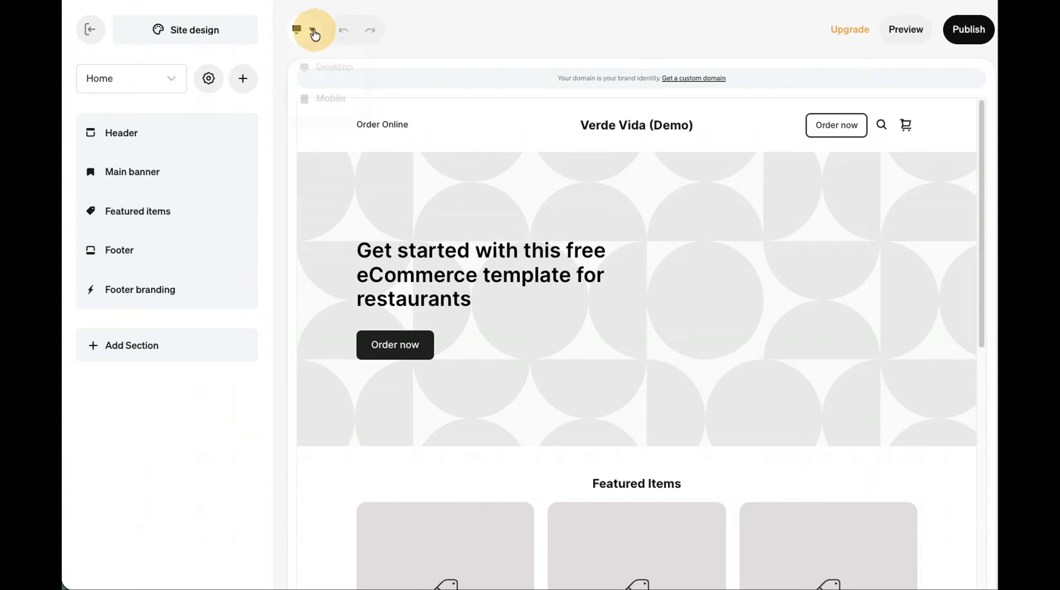
left_click(340, 99)
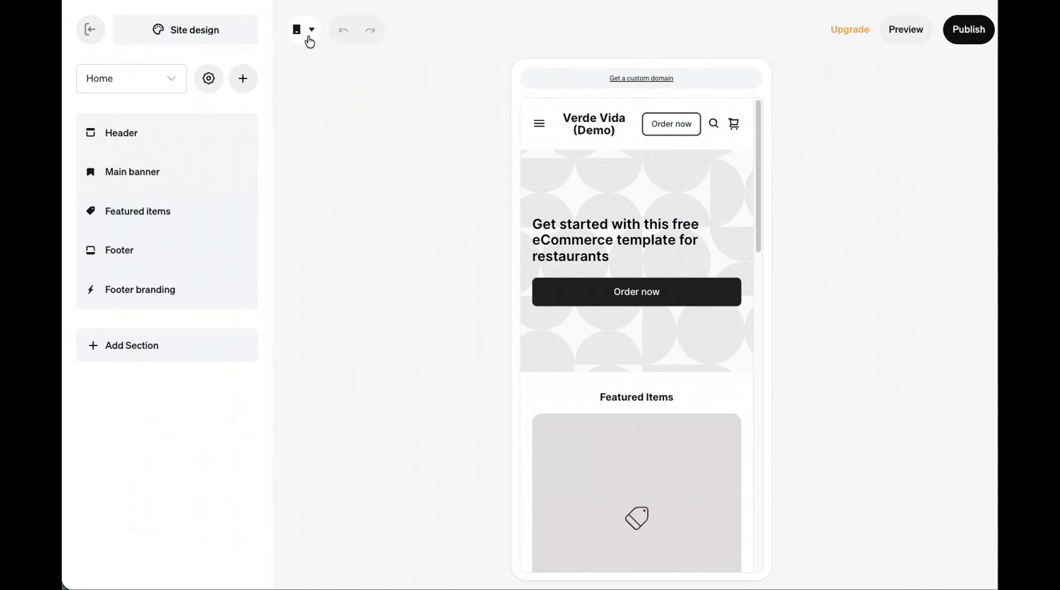
left_click(309, 38)
left_click(320, 71)
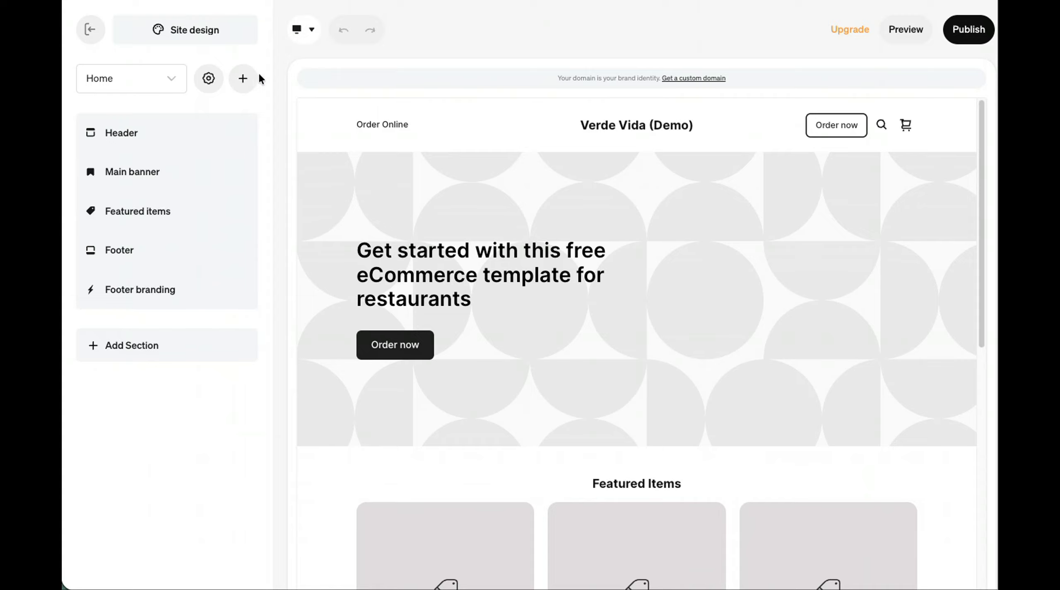
Step: Make the Order Online page the site's homepage and open that page for editing
left_click(173, 85)
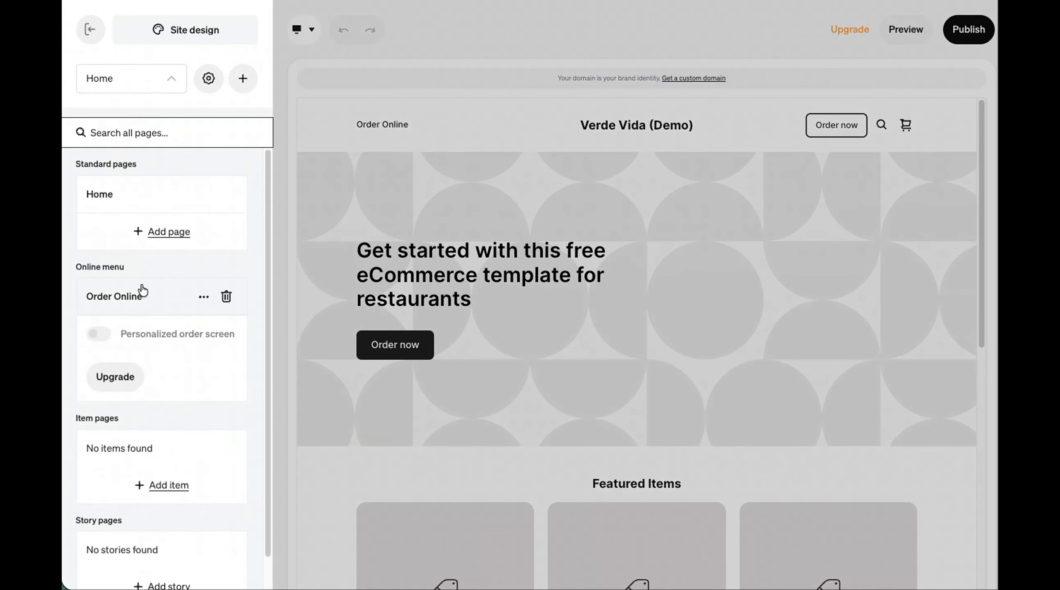
left_click(203, 299)
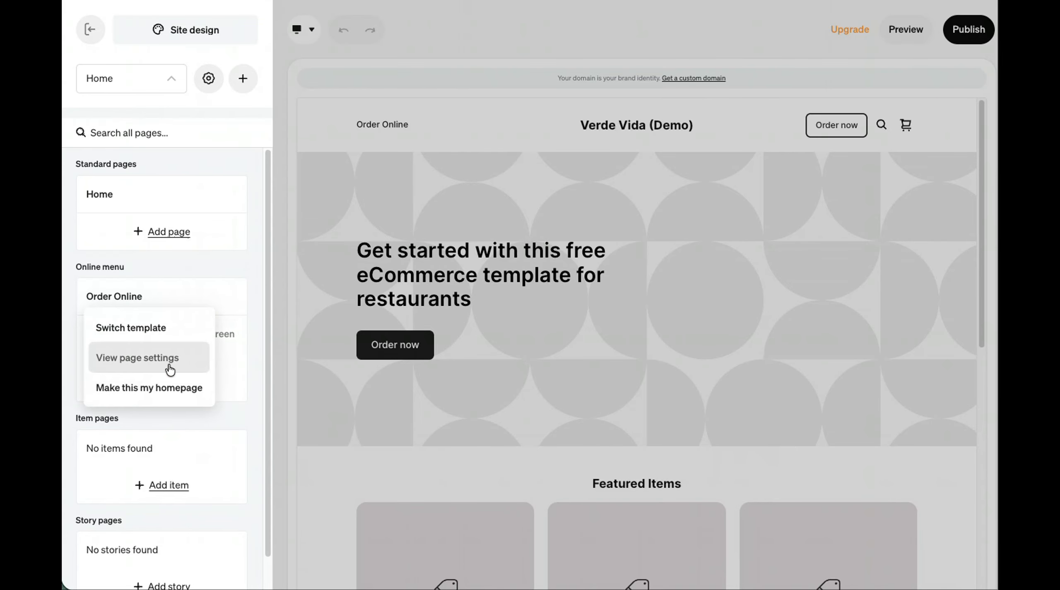
left_click(167, 389)
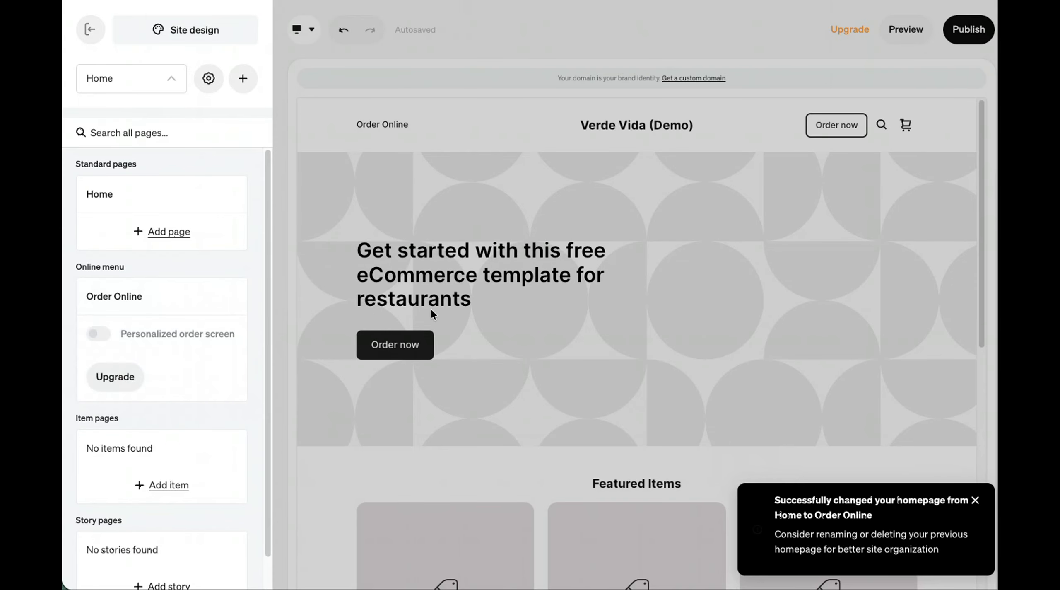
left_click(151, 296)
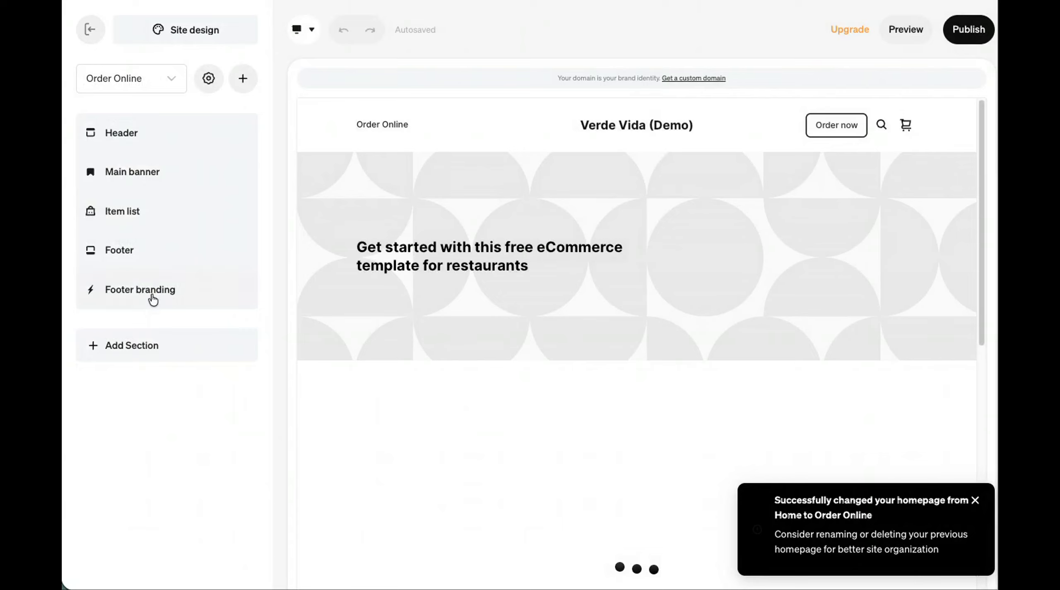
Step: Look over the Order Online page and confirm Order Online (Restaurant features) as its page type
scroll(717, 273, "down", 10)
scroll(716, 274, "up", 10)
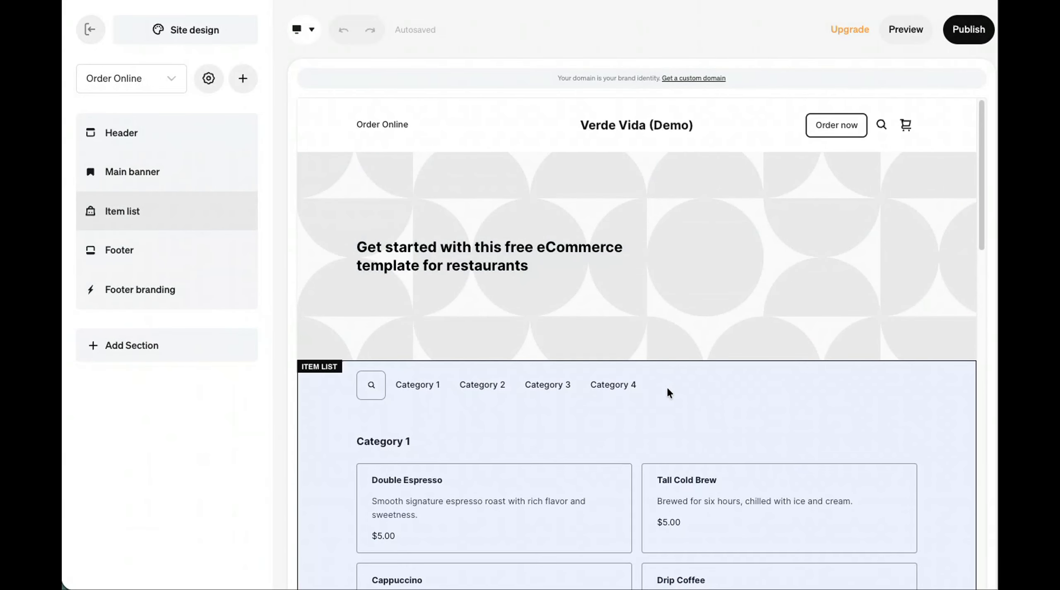
scroll(667, 389, "down", 3)
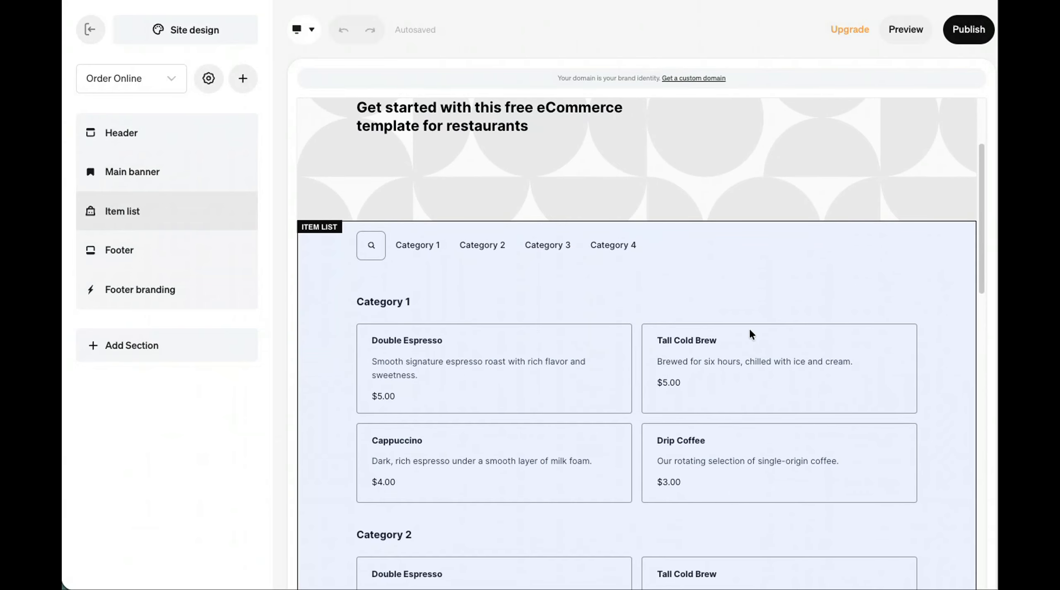
scroll(750, 329, "up", 3)
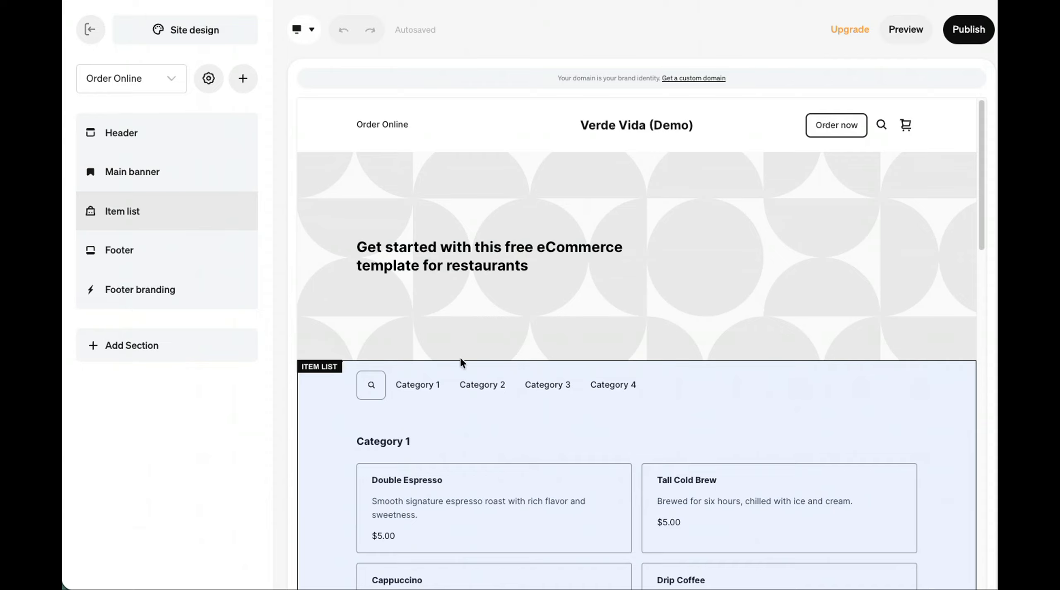
left_click(209, 80)
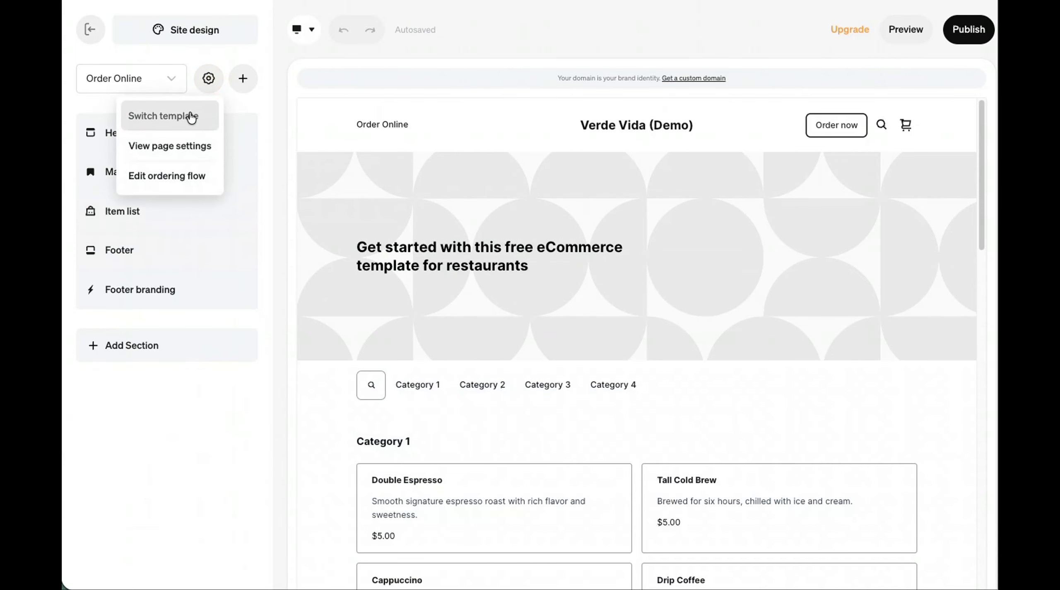
left_click(191, 116)
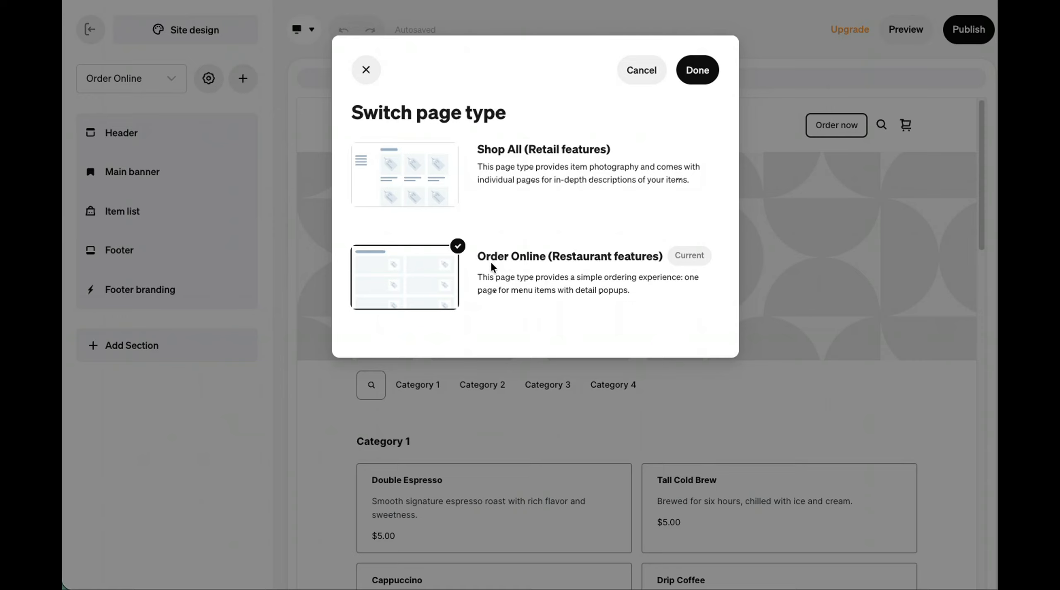
left_click(698, 71)
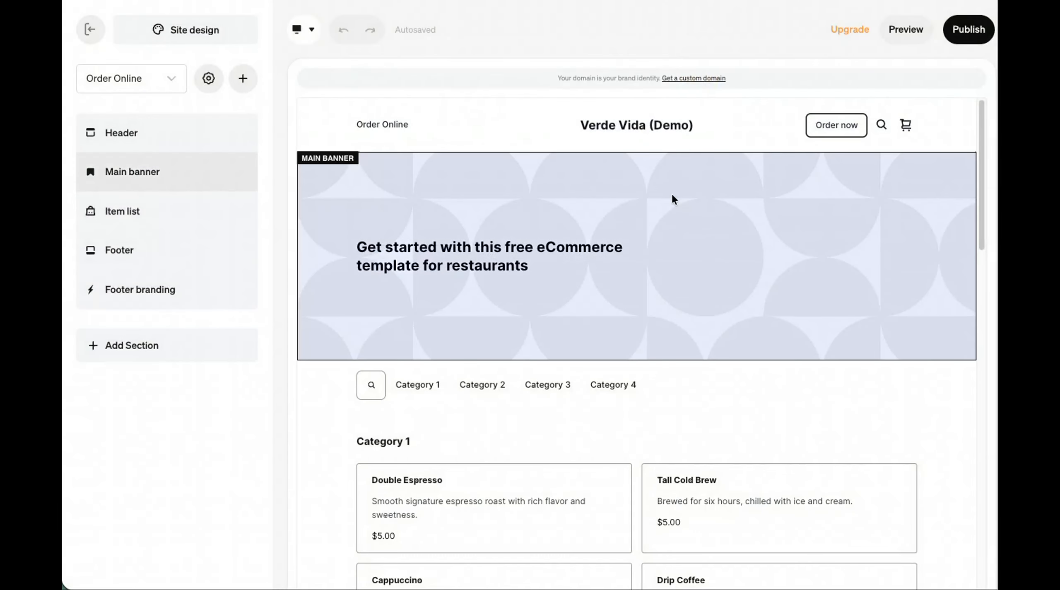
Step: Hide the main banner section on the Order Online page
scroll(670, 193, "down", 3)
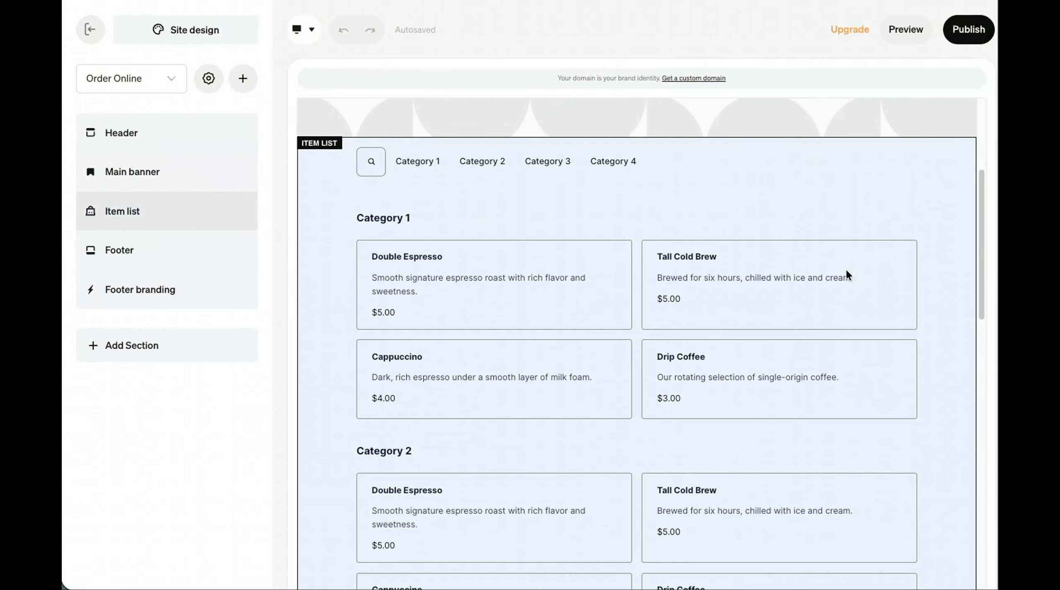
scroll(846, 273, "up", 5)
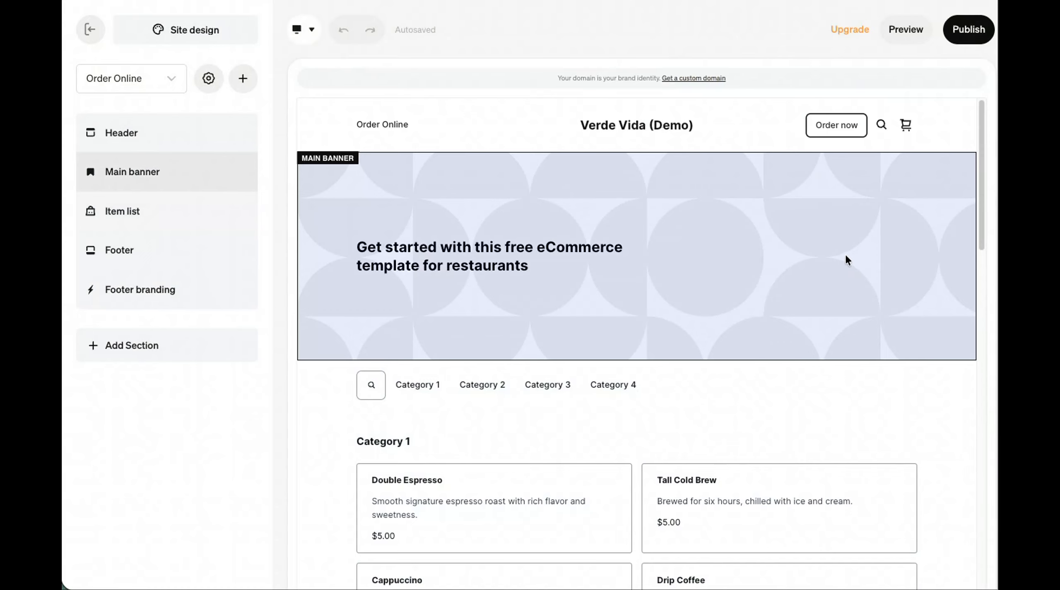
left_click(845, 256)
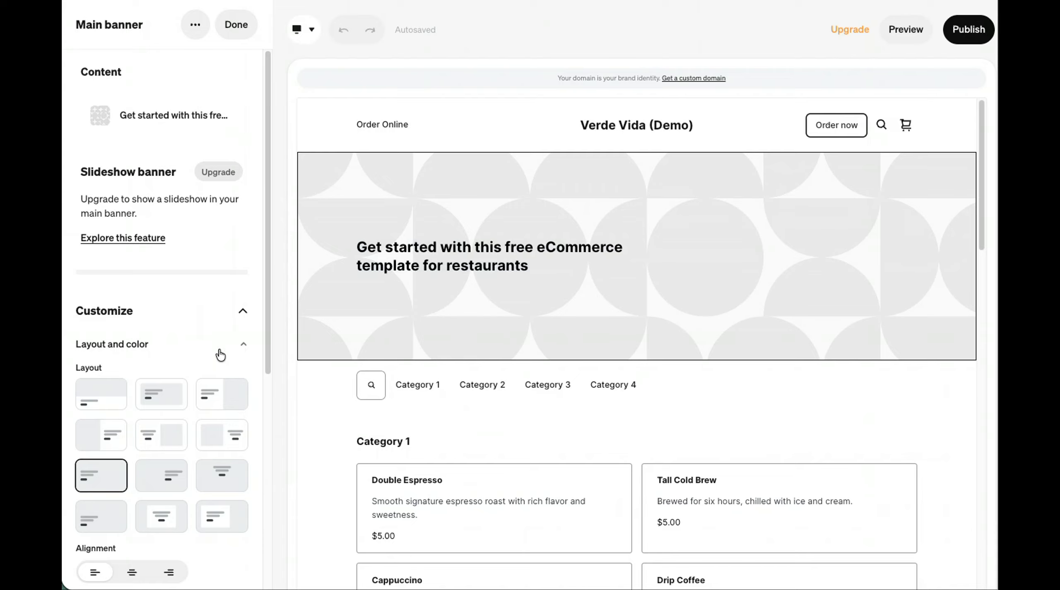
scroll(220, 355, "down", 5)
scroll(199, 239, "up", 5)
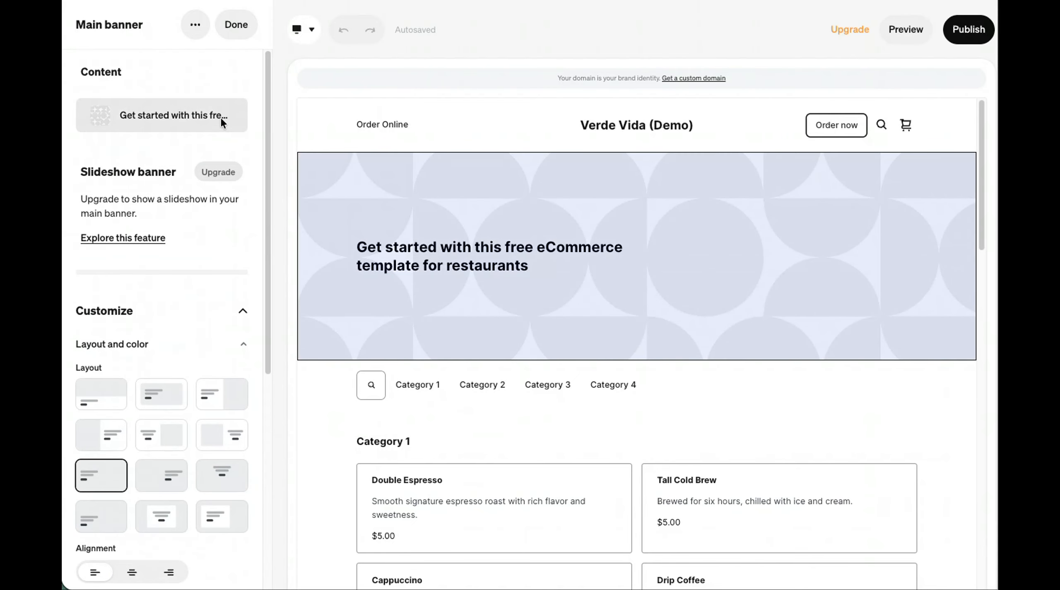
left_click(194, 27)
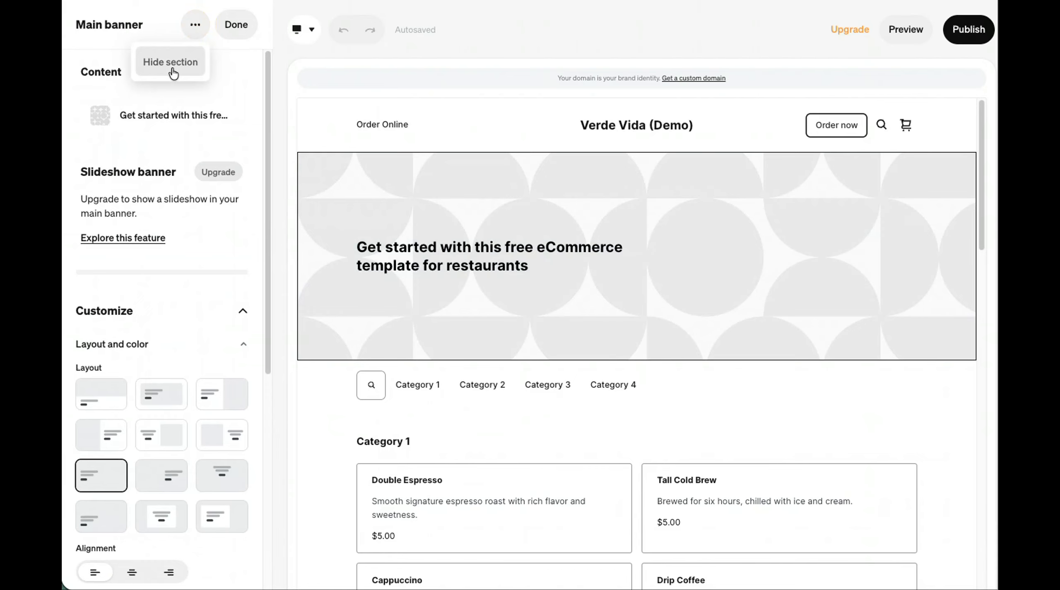
left_click(173, 74)
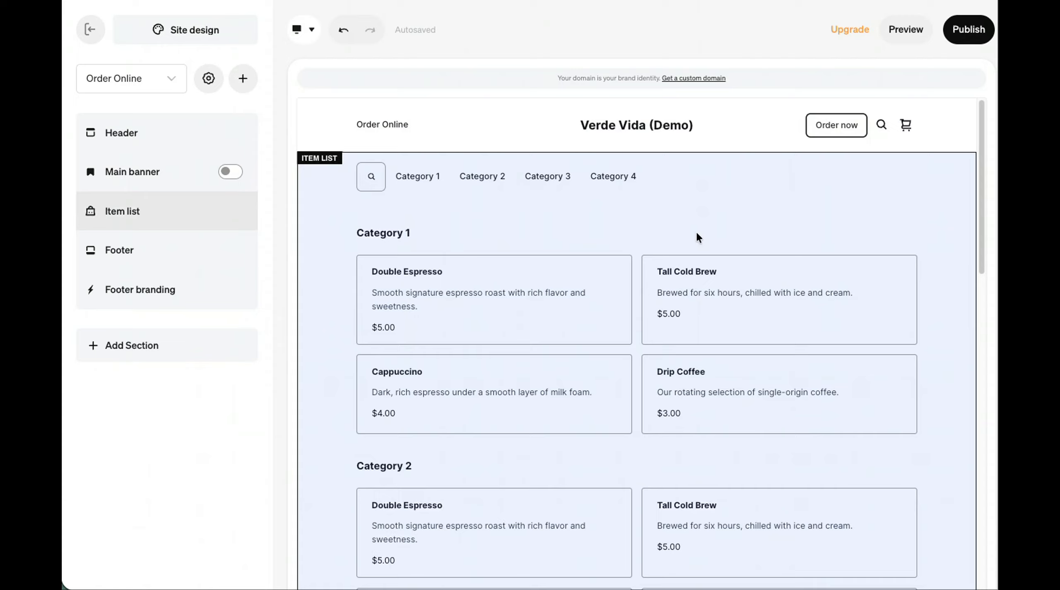
Step: Review the item list section's settings and leave the website editor for the Square dashboard home
left_click(683, 220)
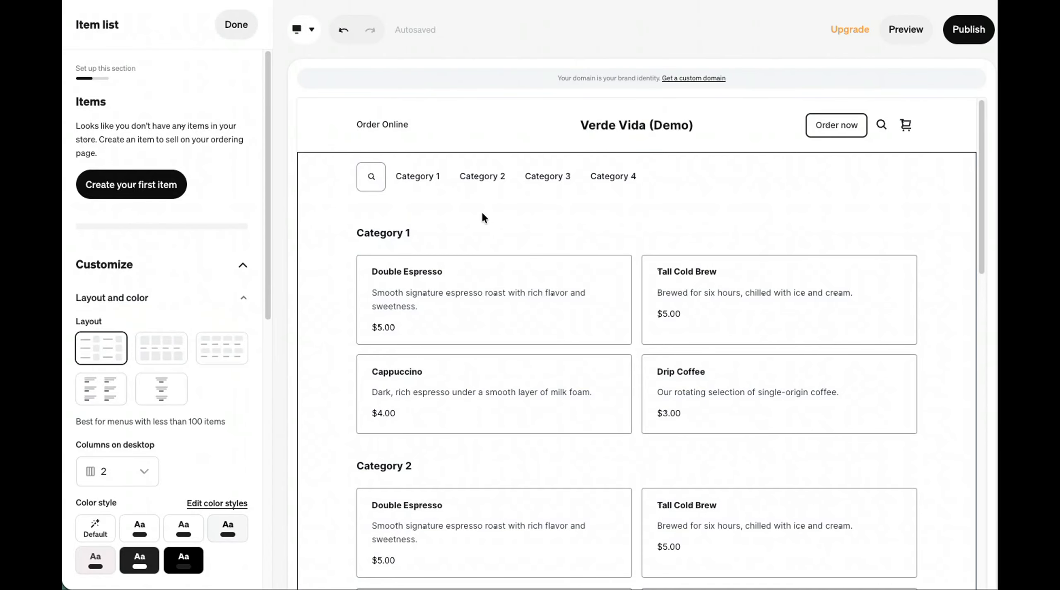
left_click(232, 26)
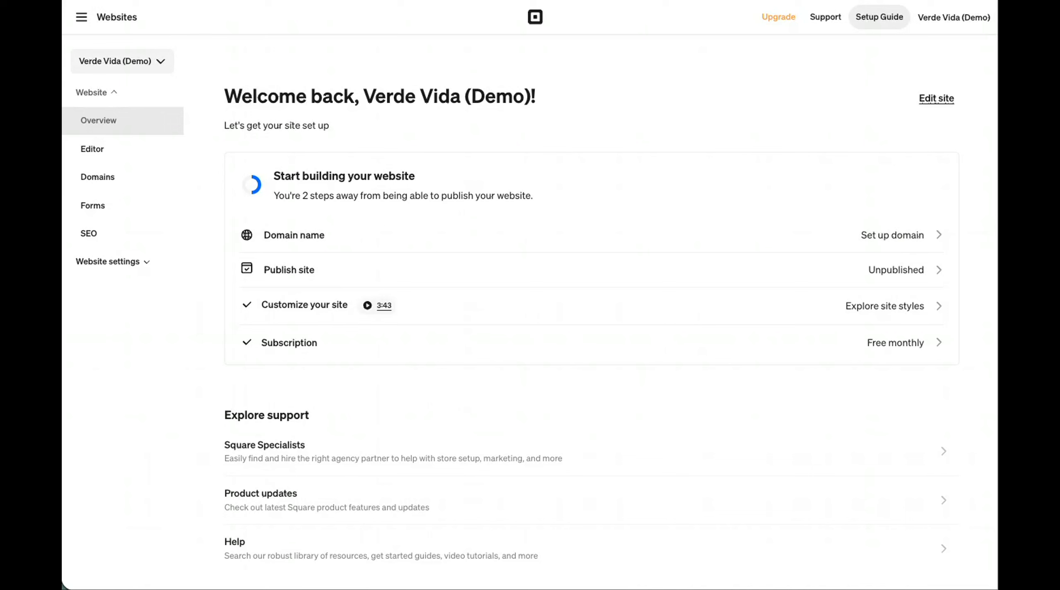
left_click(81, 21)
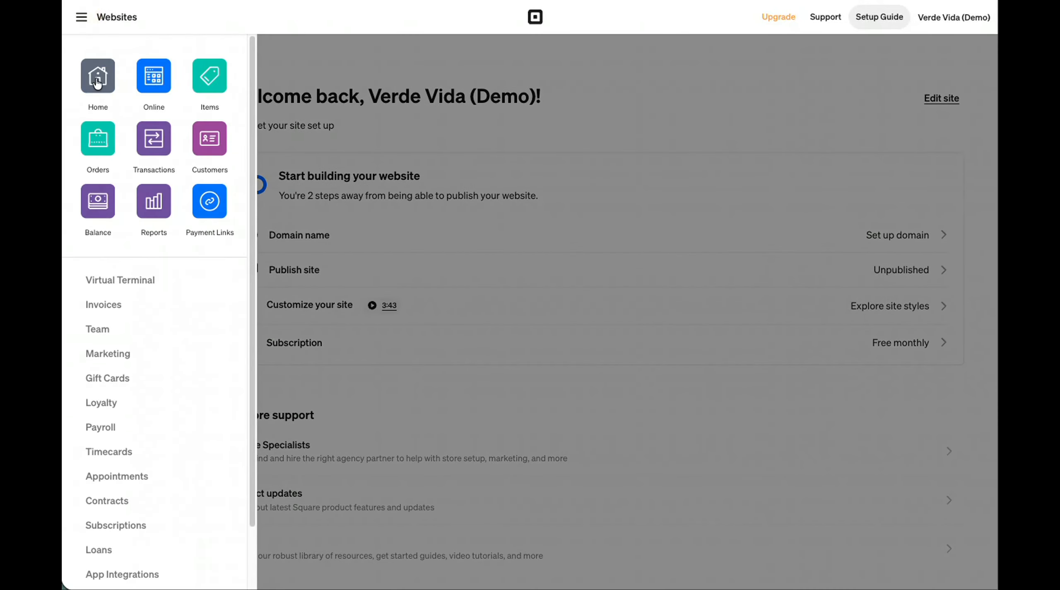
left_click(97, 82)
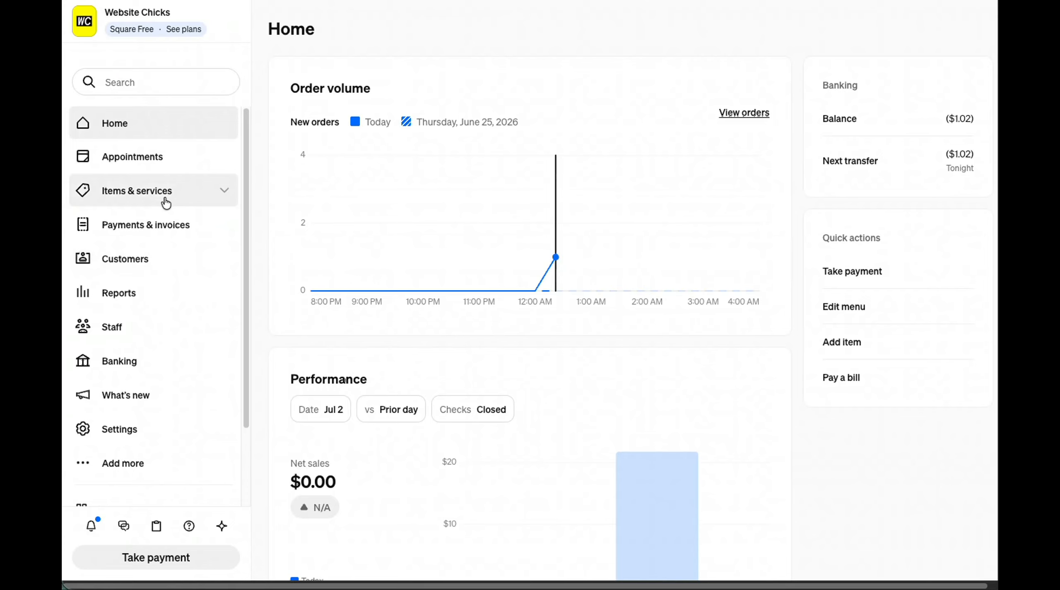
Step: Open the Regular Menu from the list of menus and bring up its details for editing
scroll(178, 223, "down", 1)
left_click(201, 172)
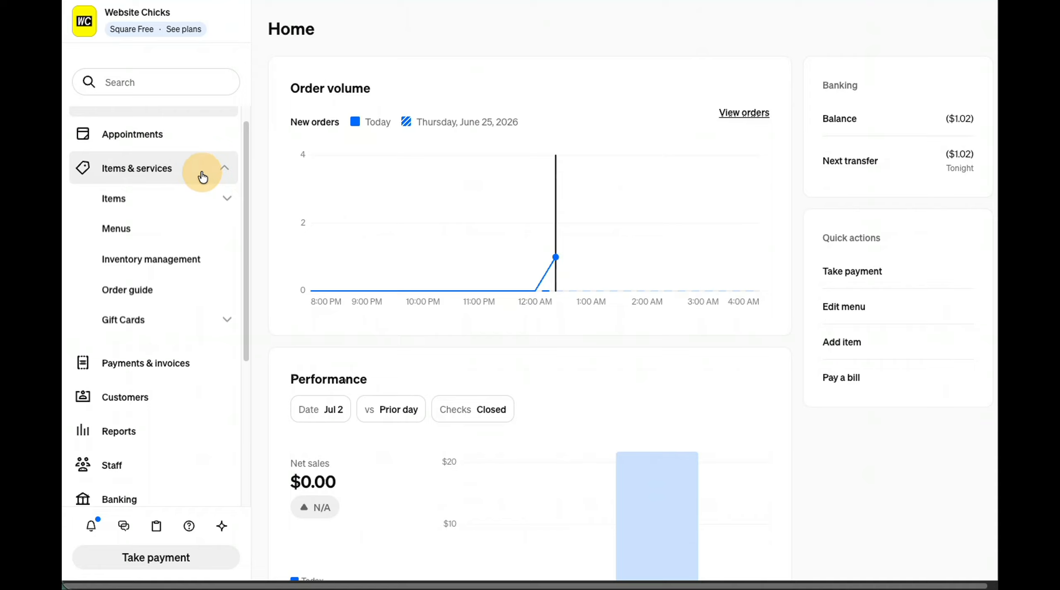
left_click(142, 239)
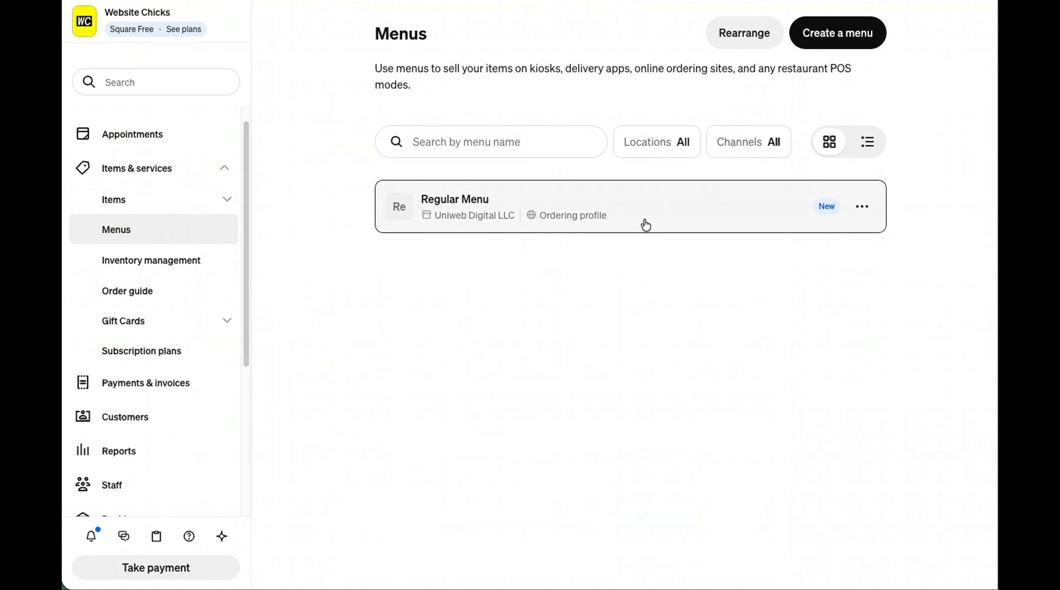
left_click(742, 227)
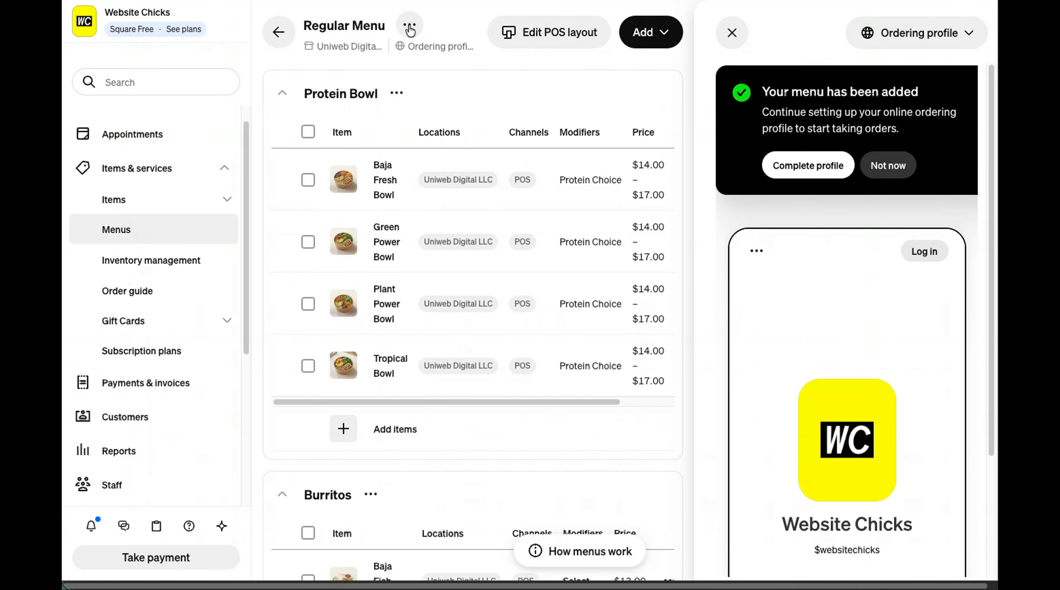
left_click(410, 30)
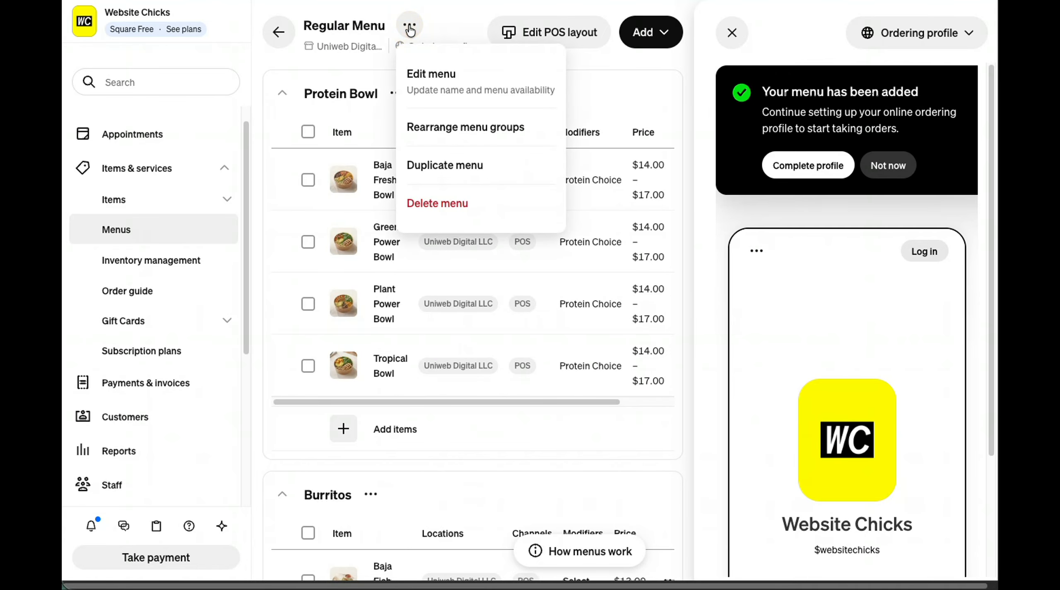
left_click(452, 82)
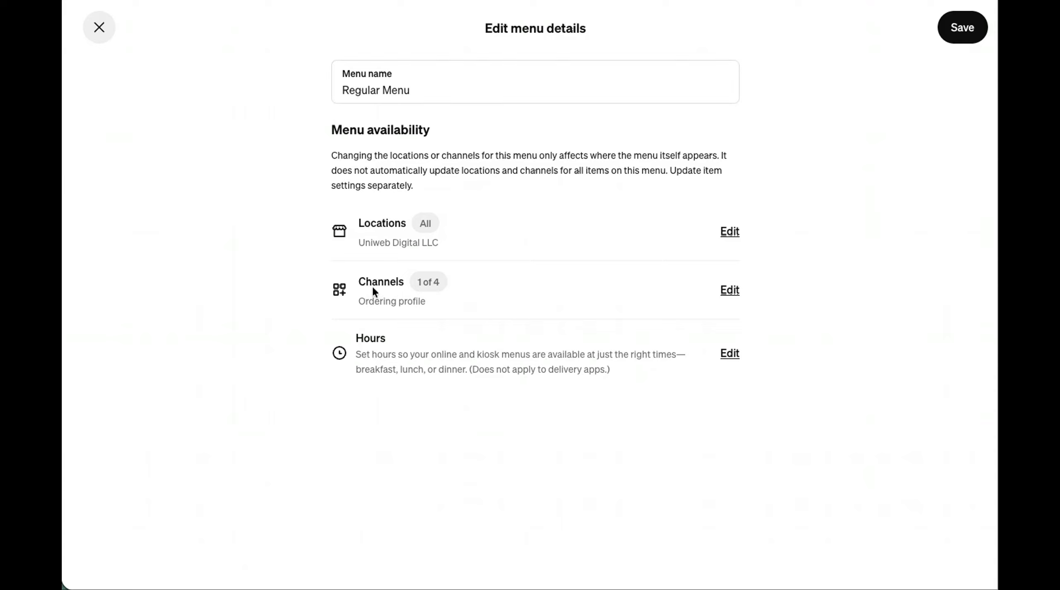
Step: Add the Verde Vida (Demo) website to the Regular Menu's channels and save the menu details
left_click(734, 289)
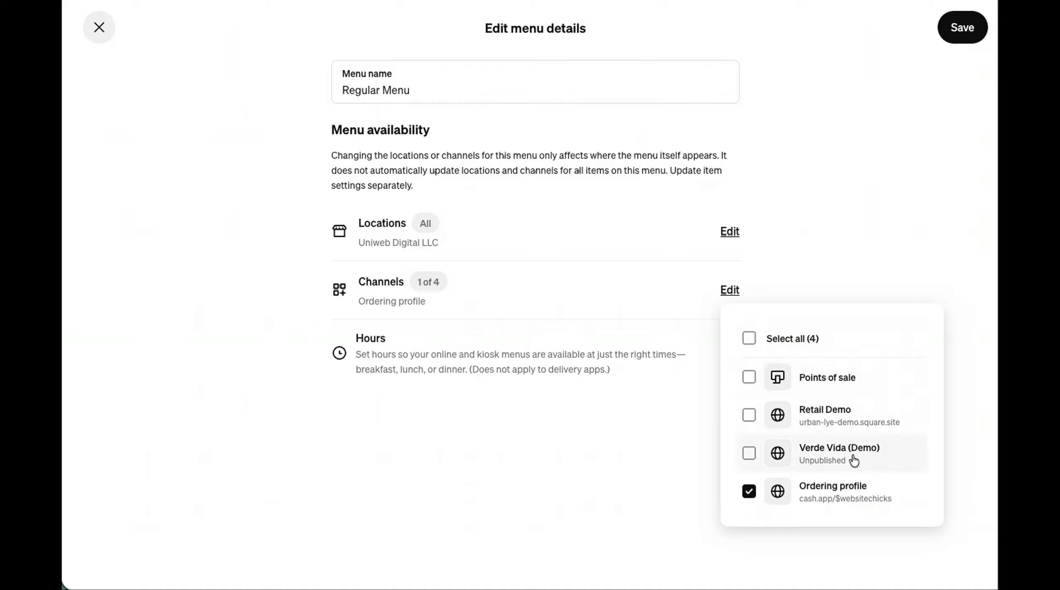
left_click(749, 453)
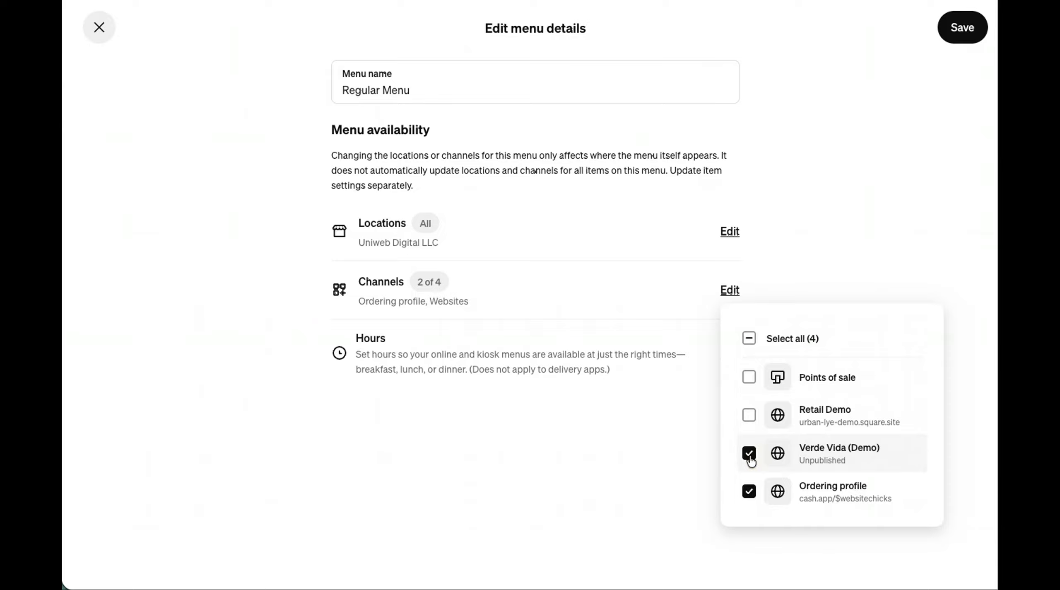
left_click(957, 36)
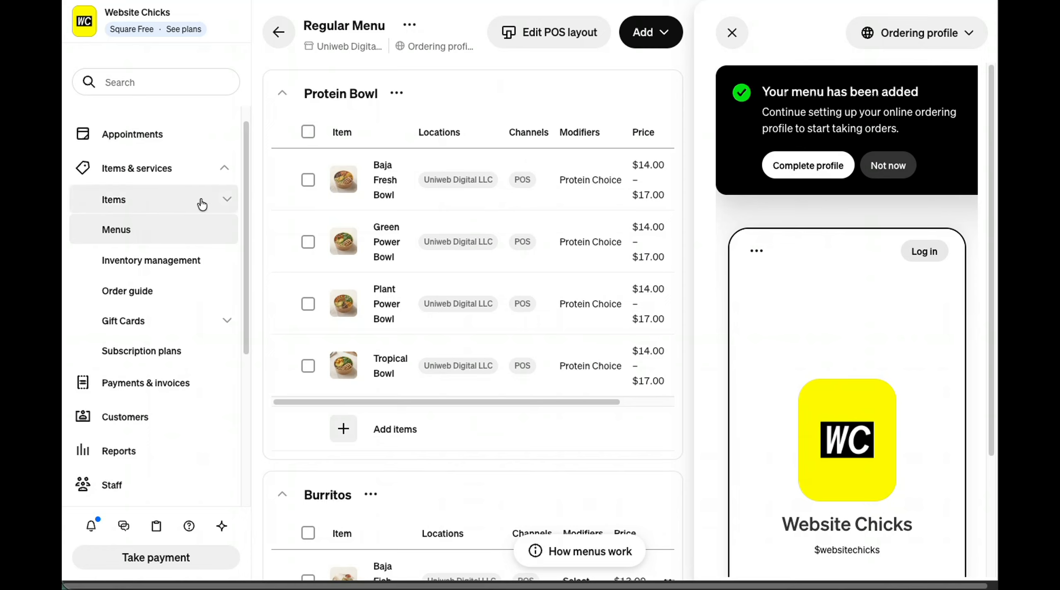
Step: Select all items in the item library and open the bulk update of their site visibility
left_click(202, 204)
left_click(172, 240)
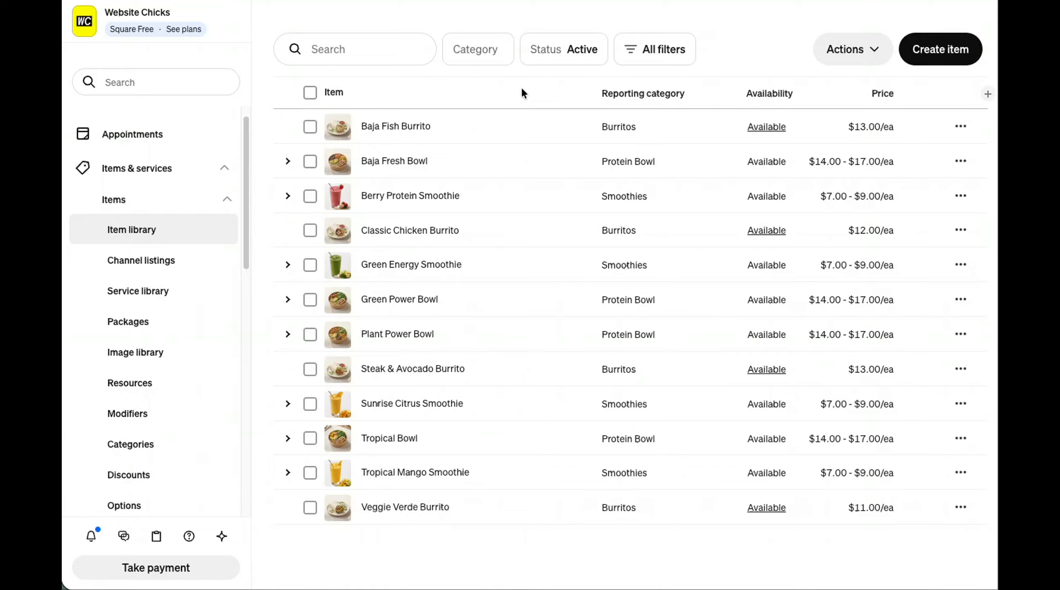
left_click(309, 92)
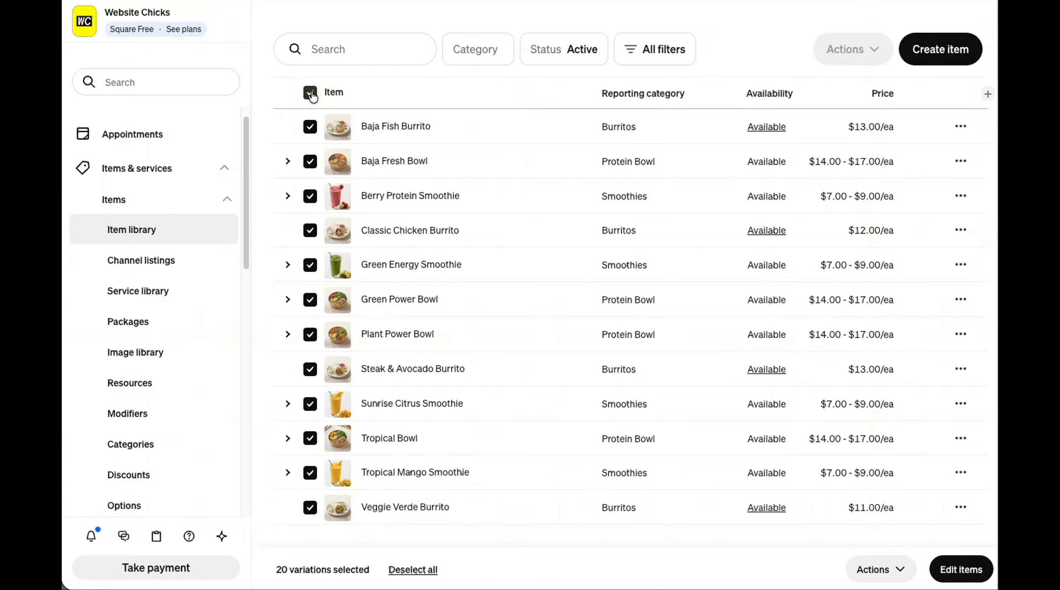
left_click(882, 569)
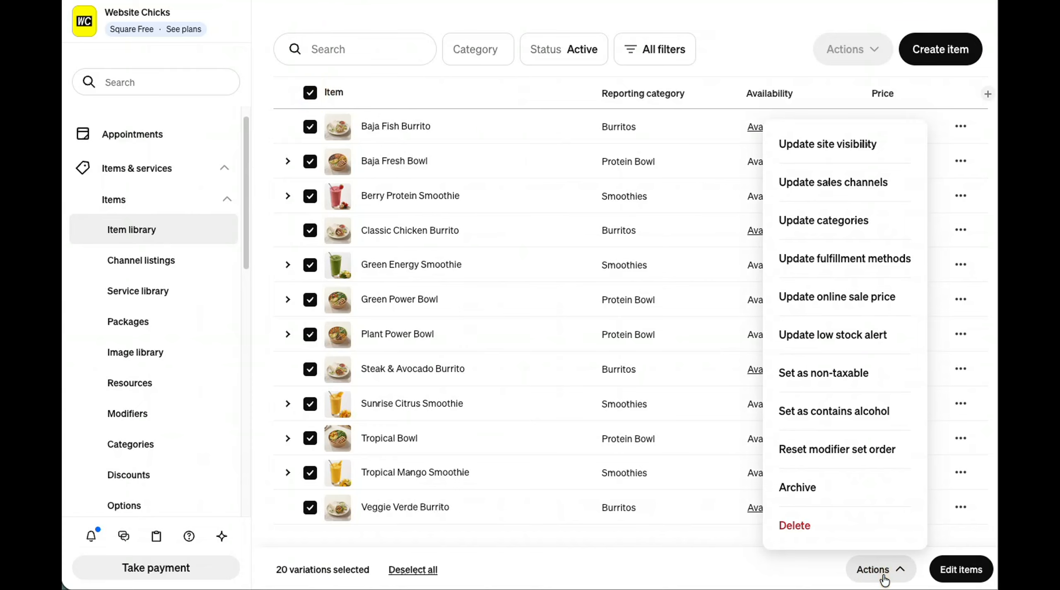
left_click(831, 157)
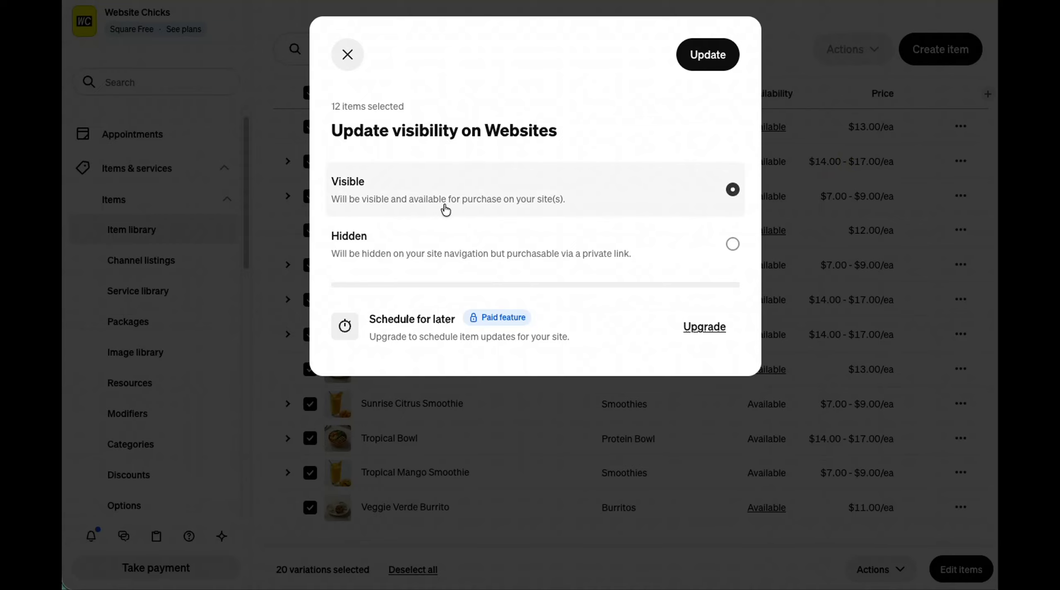
Step: Apply the Visible website setting to the 12 selected items and set their sales channels to Points of sale and Verde Vida (Demo)
left_click(700, 63)
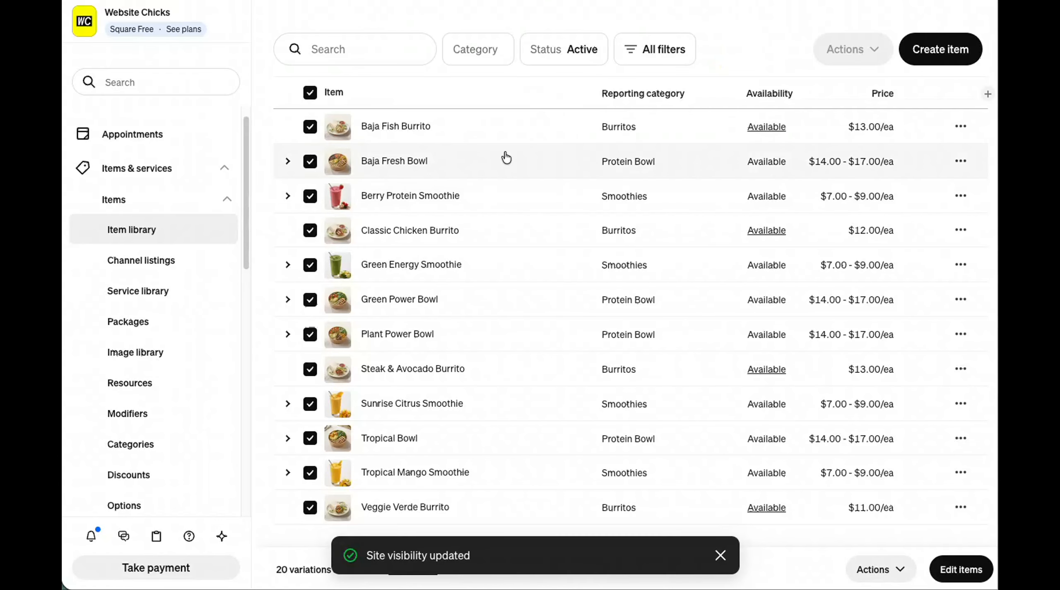
left_click(882, 569)
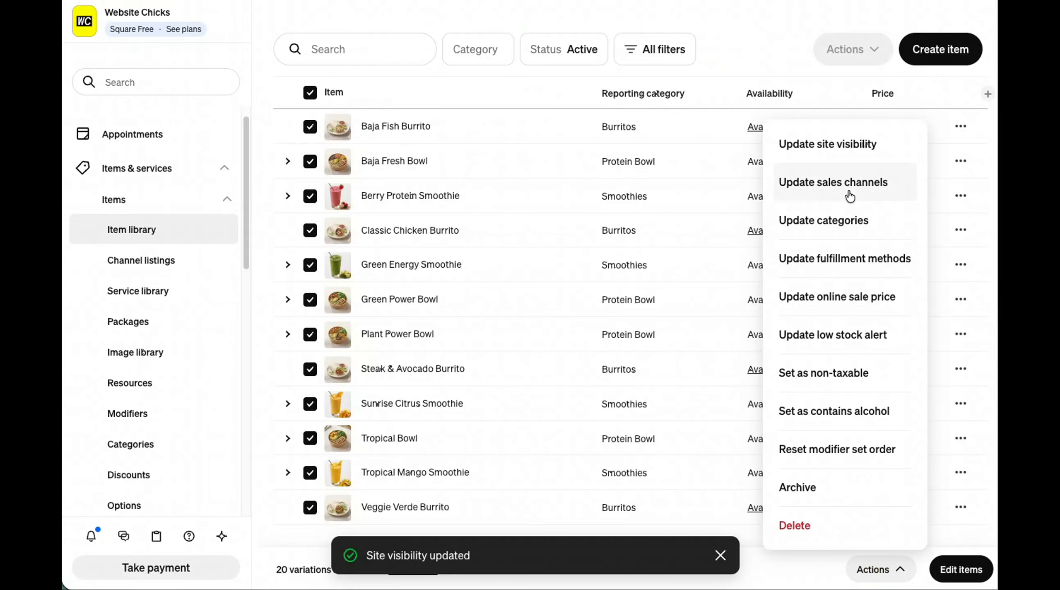
left_click(802, 190)
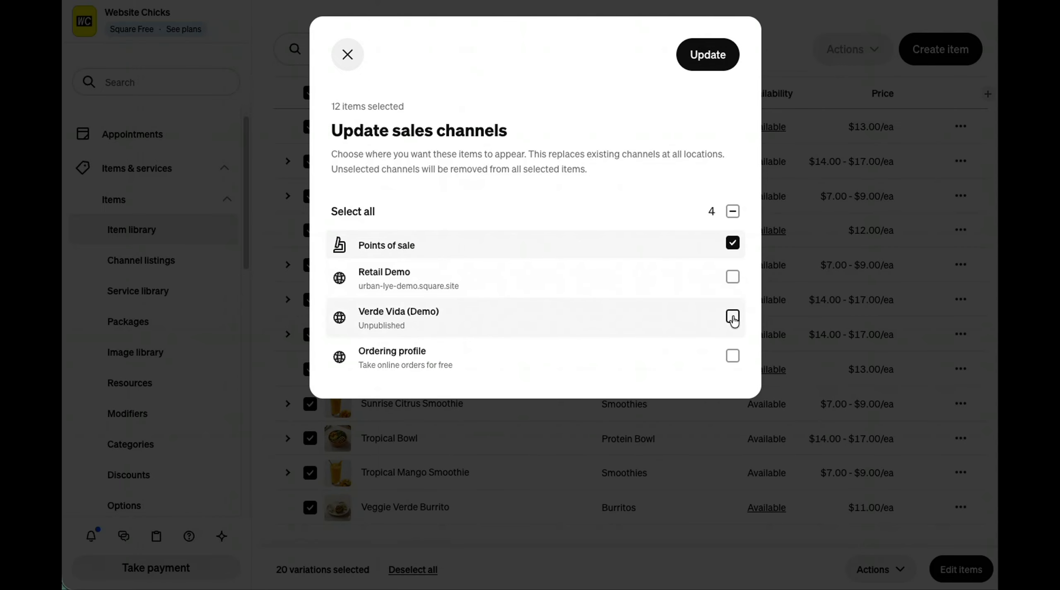
left_click(732, 318)
left_click(705, 58)
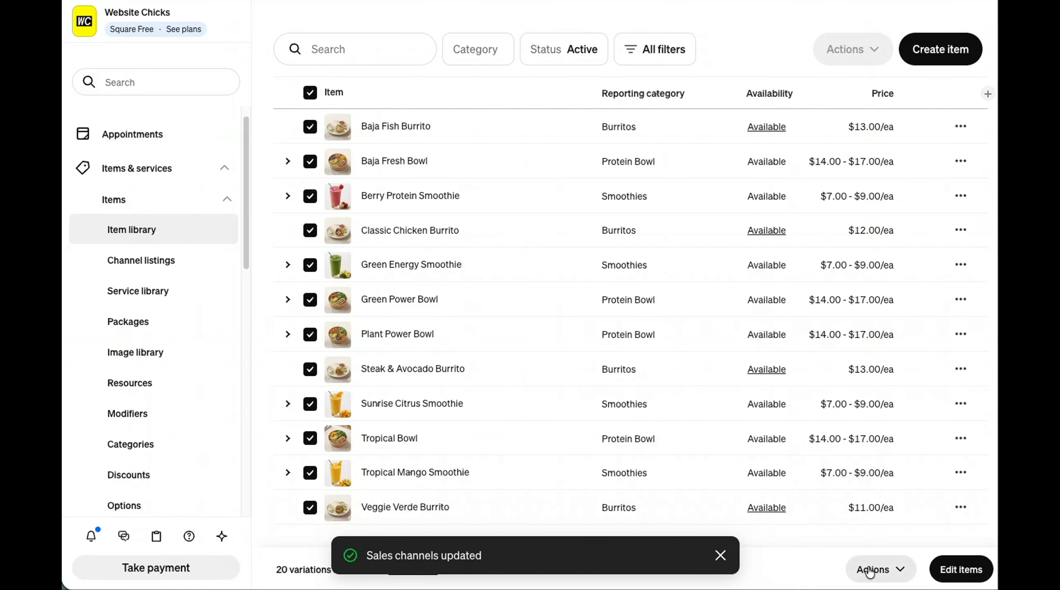
Step: Update the selected items' online fulfillment methods to Pickup and Local delivery only, removing Shipping
left_click(870, 573)
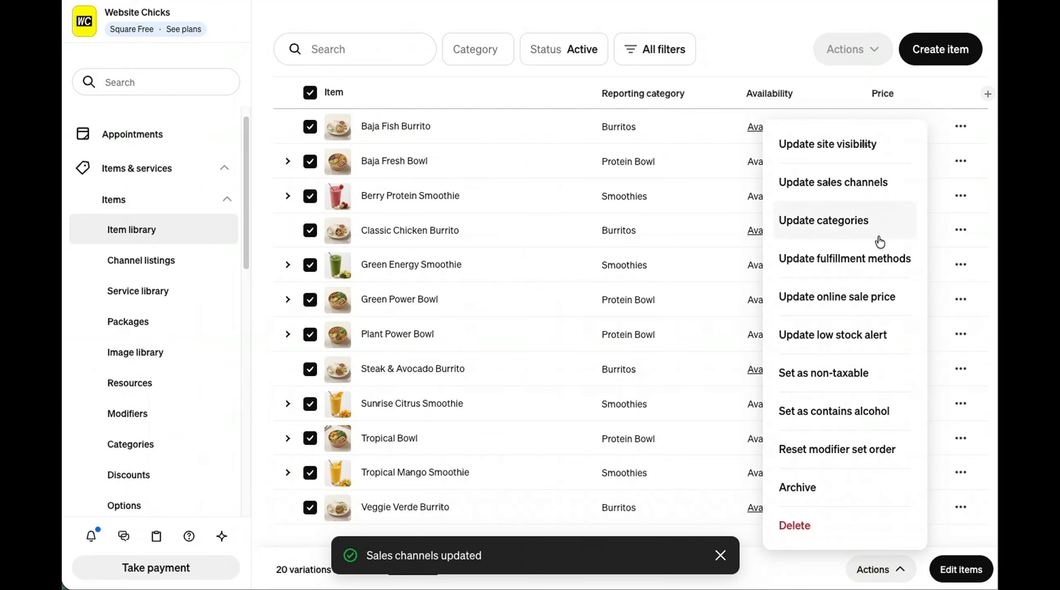
left_click(878, 259)
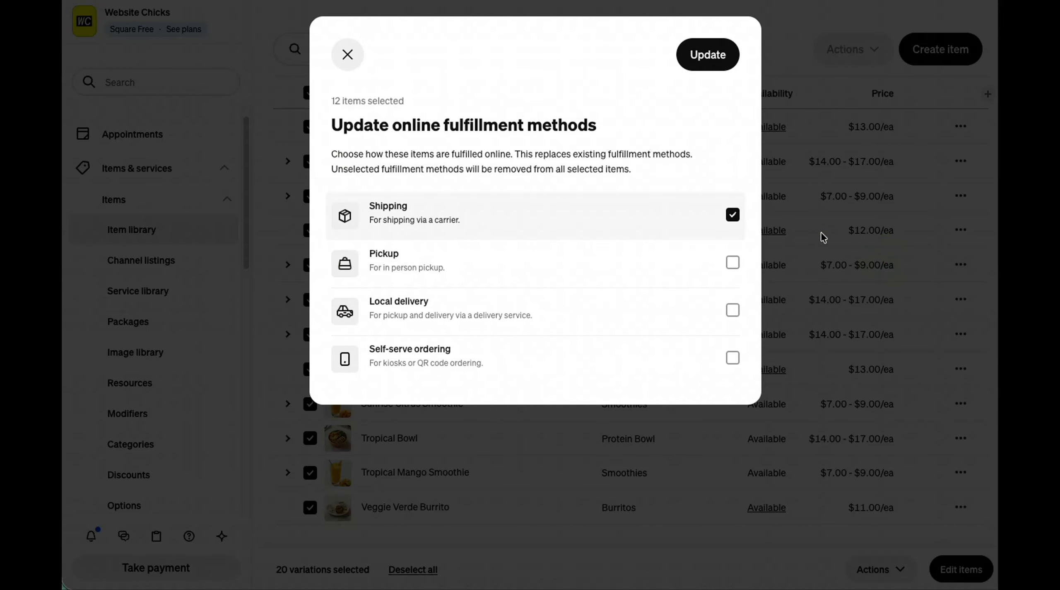
left_click(733, 217)
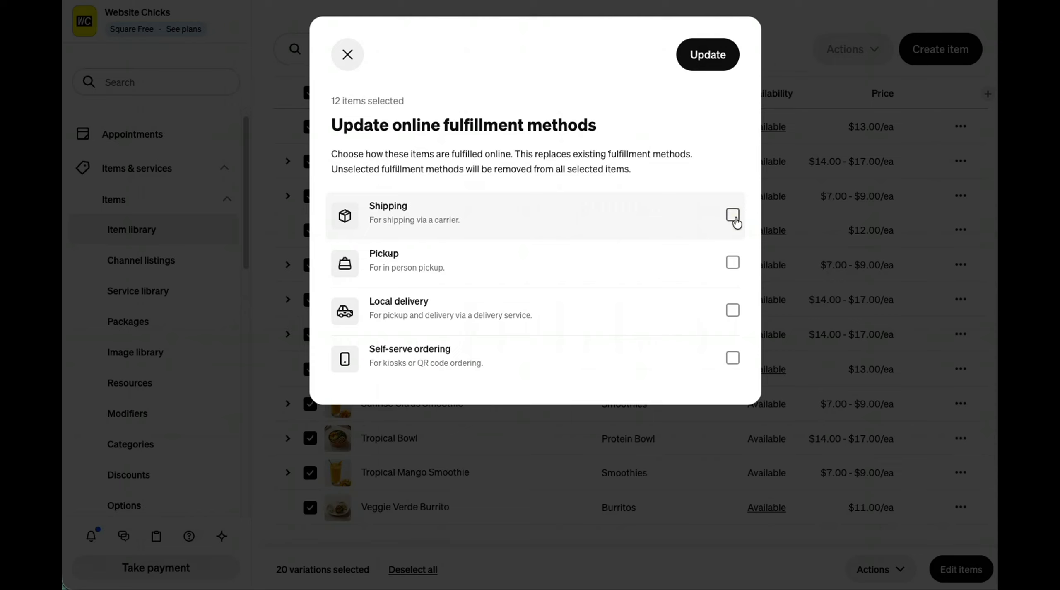
left_click(732, 267)
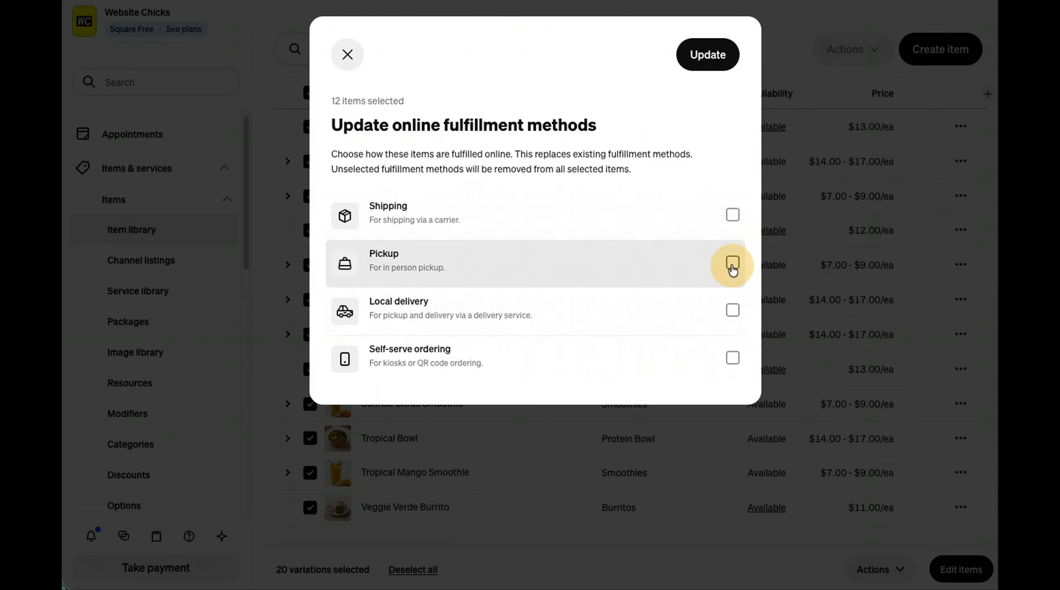
left_click(735, 318)
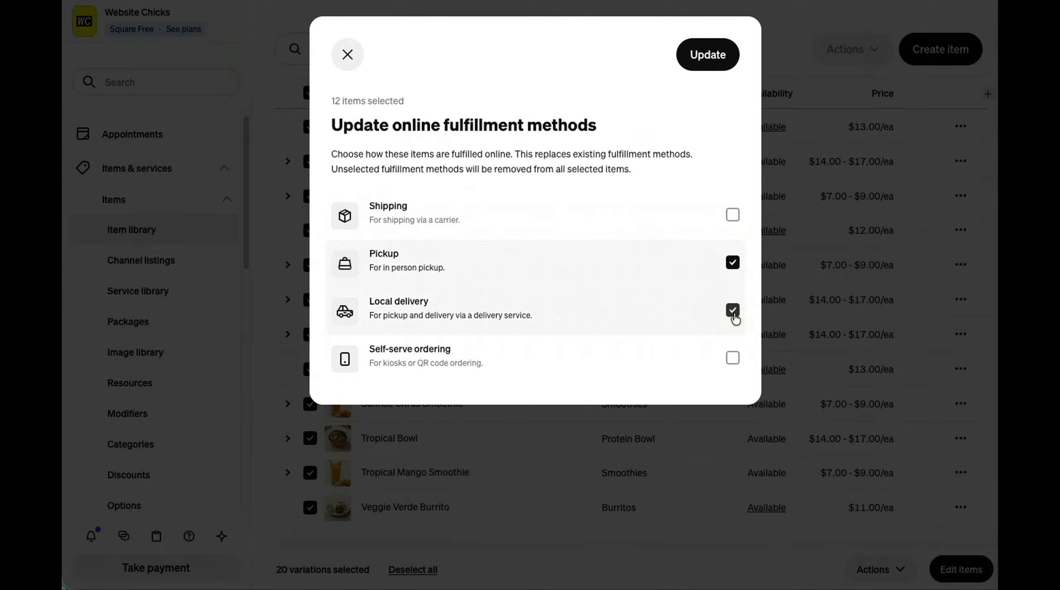
left_click(702, 57)
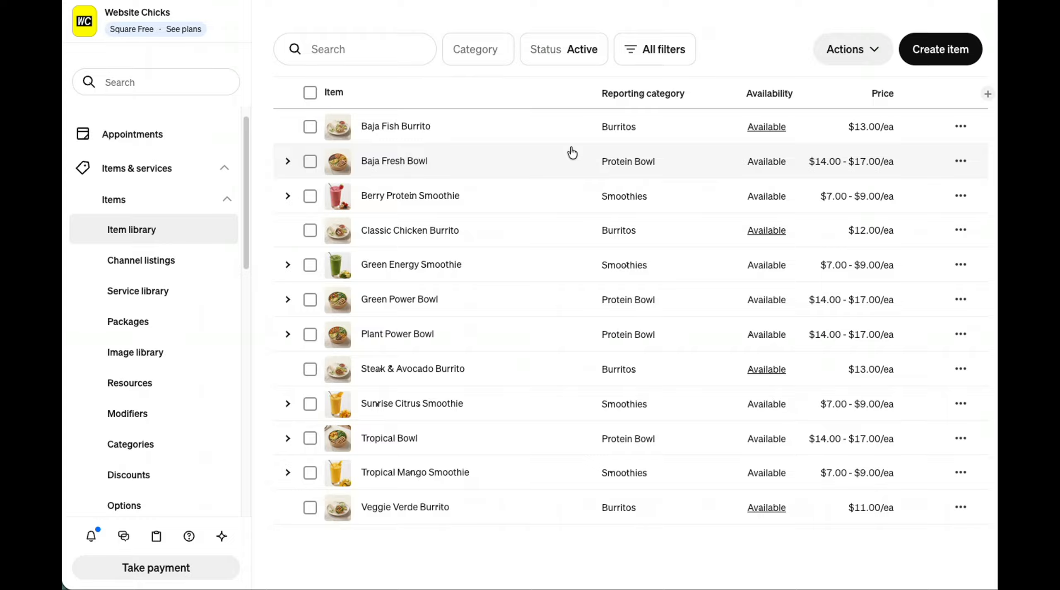
Step: Open all library items for bulk editing and review which attributes are enabled as columns
left_click(310, 94)
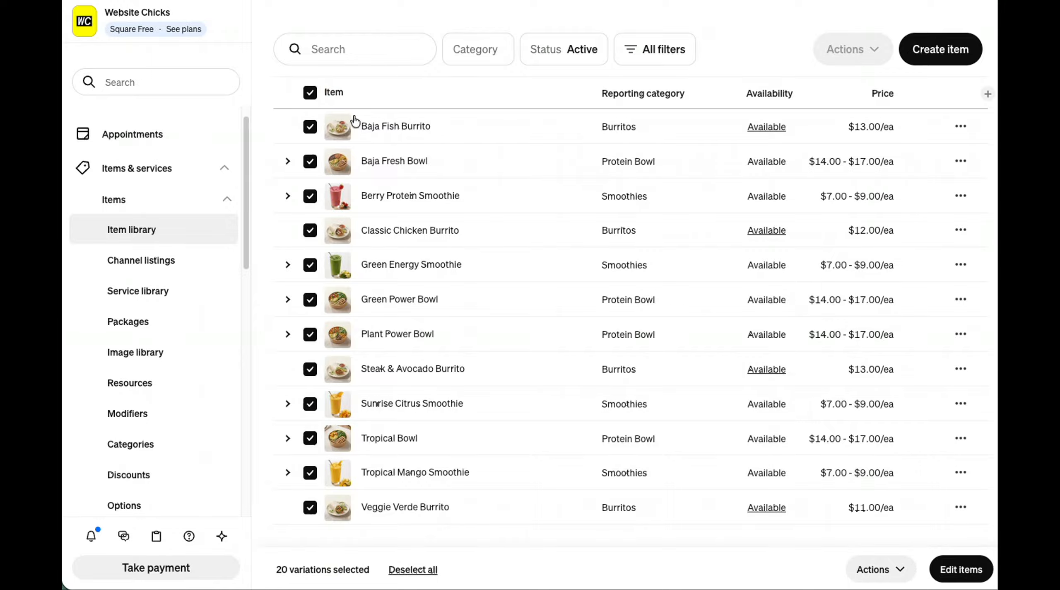
left_click(959, 574)
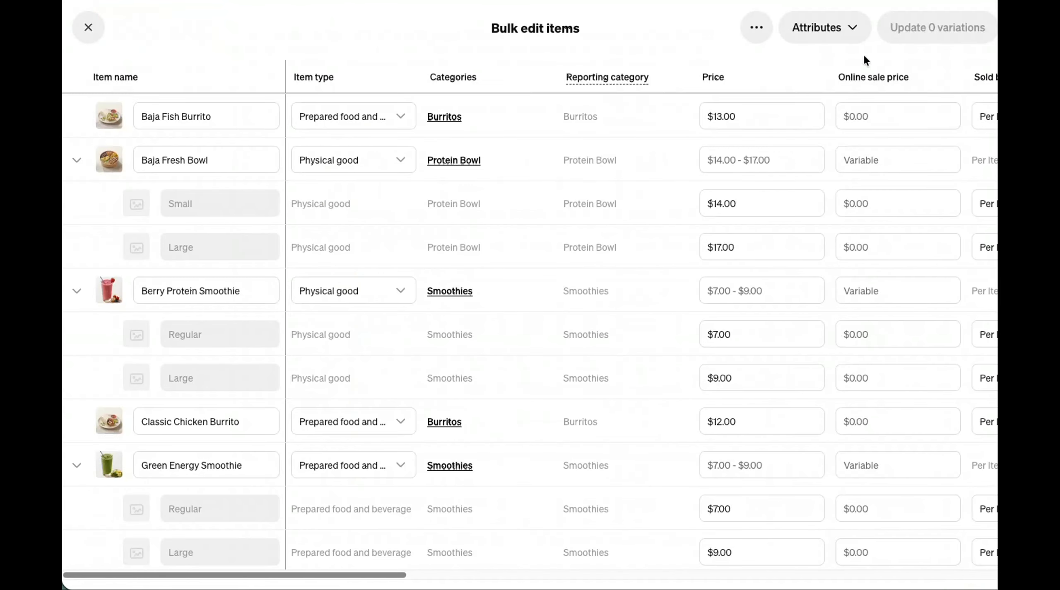
left_click(816, 32)
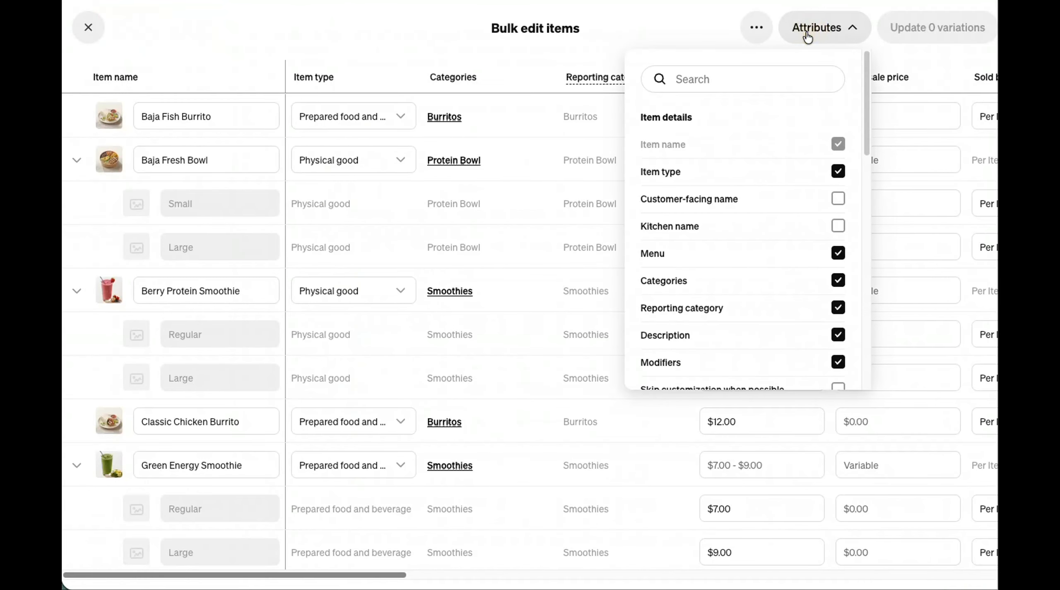
scroll(799, 277, "down", 3)
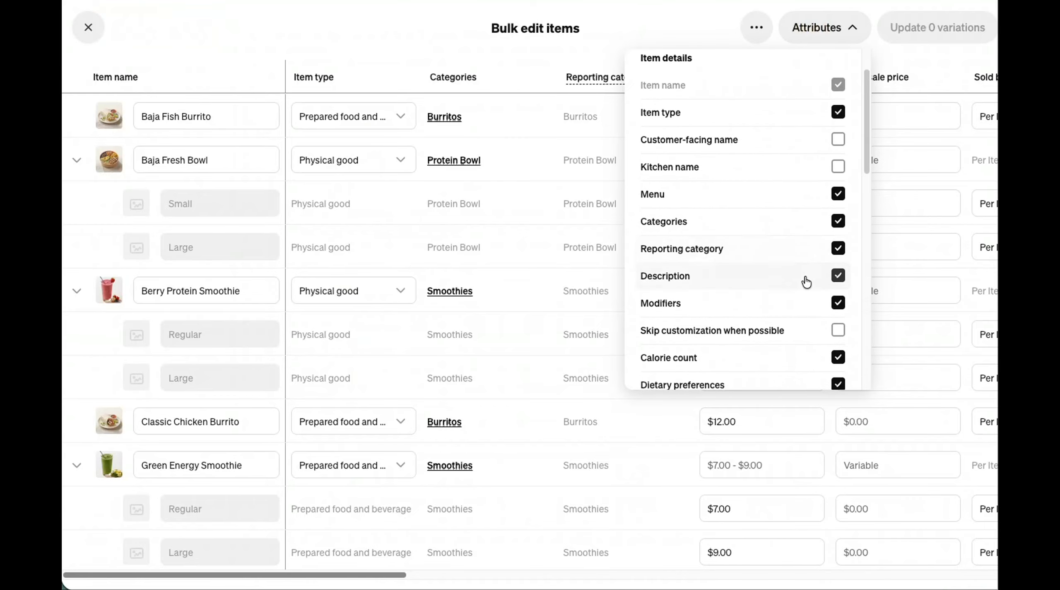
scroll(806, 284, "down", 7)
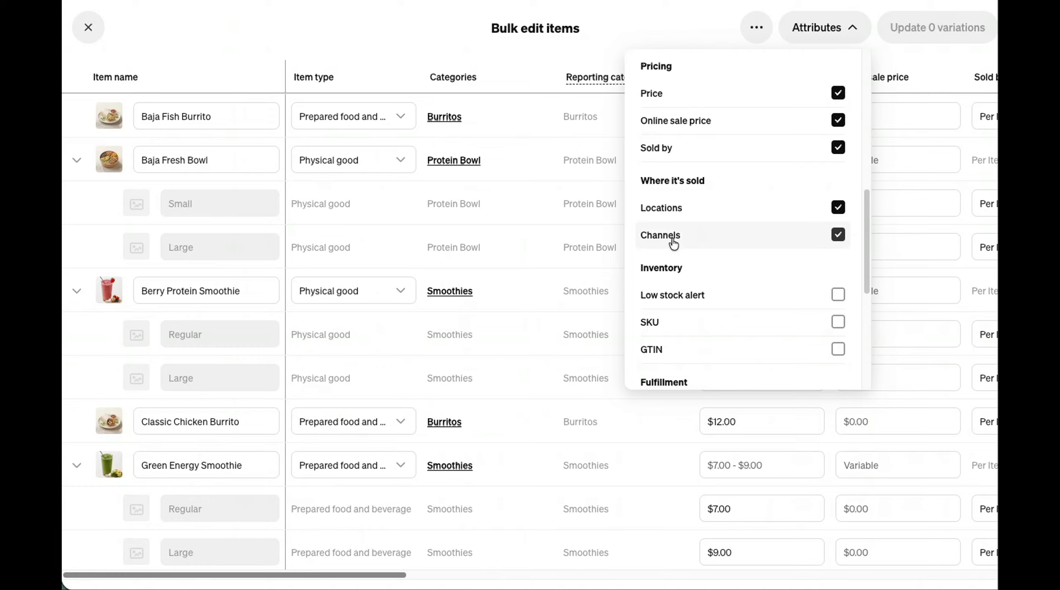
scroll(684, 258, "down", 3)
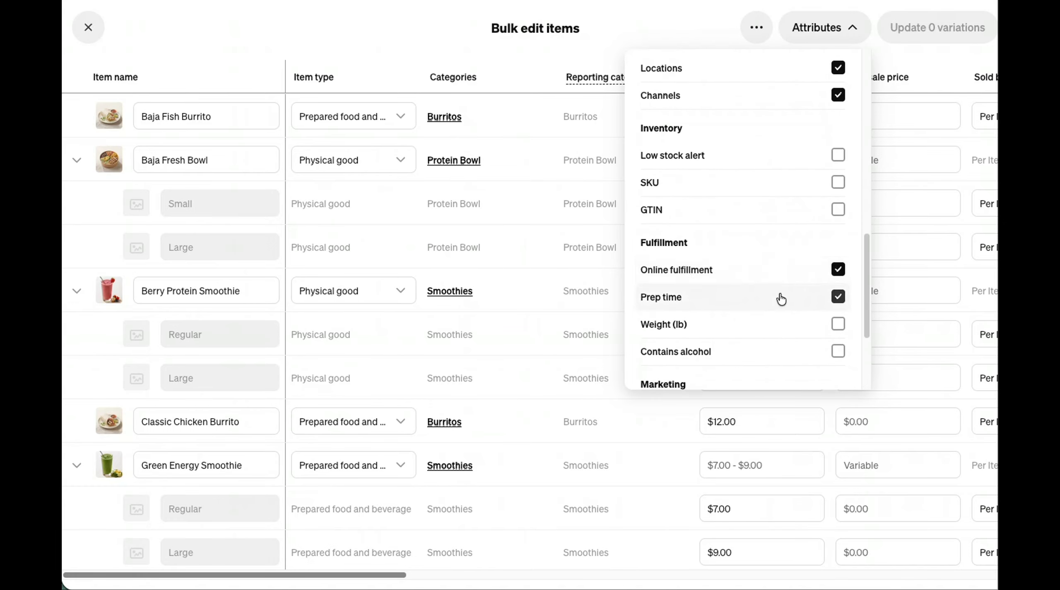
scroll(781, 298, "down", 3)
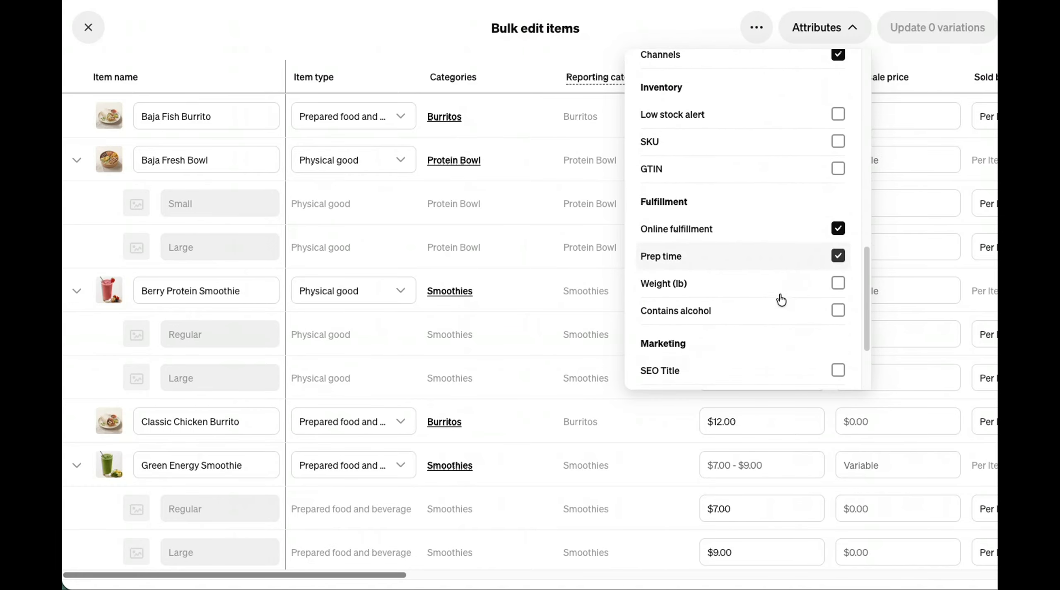
left_click(631, 33)
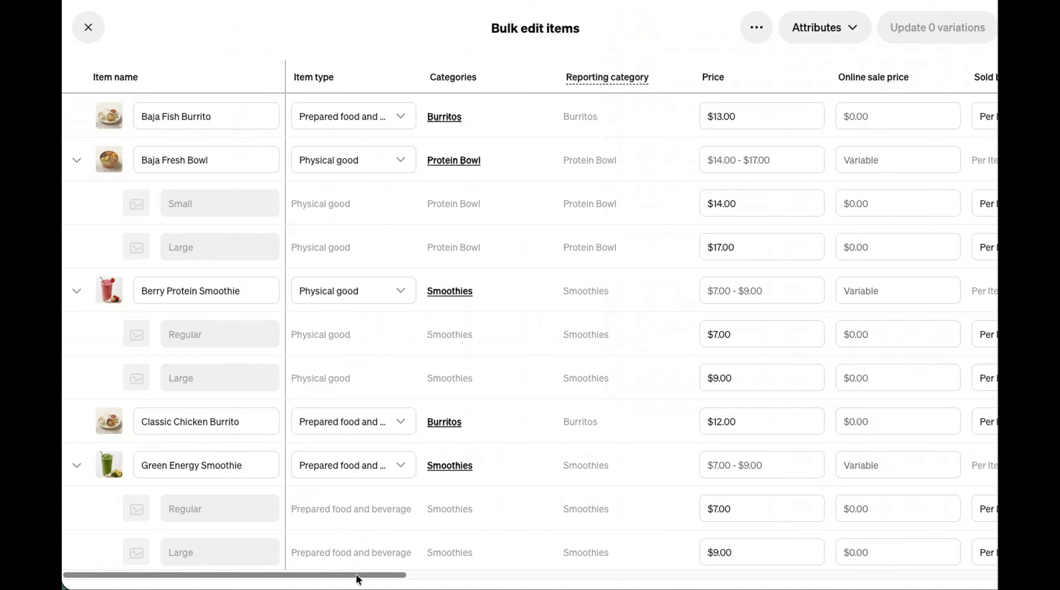
Step: Change the item type of Baja Fresh Bowl and Berry Protein Smoothie to Prepared food and beverage
left_click_drag(357, 577, 323, 578)
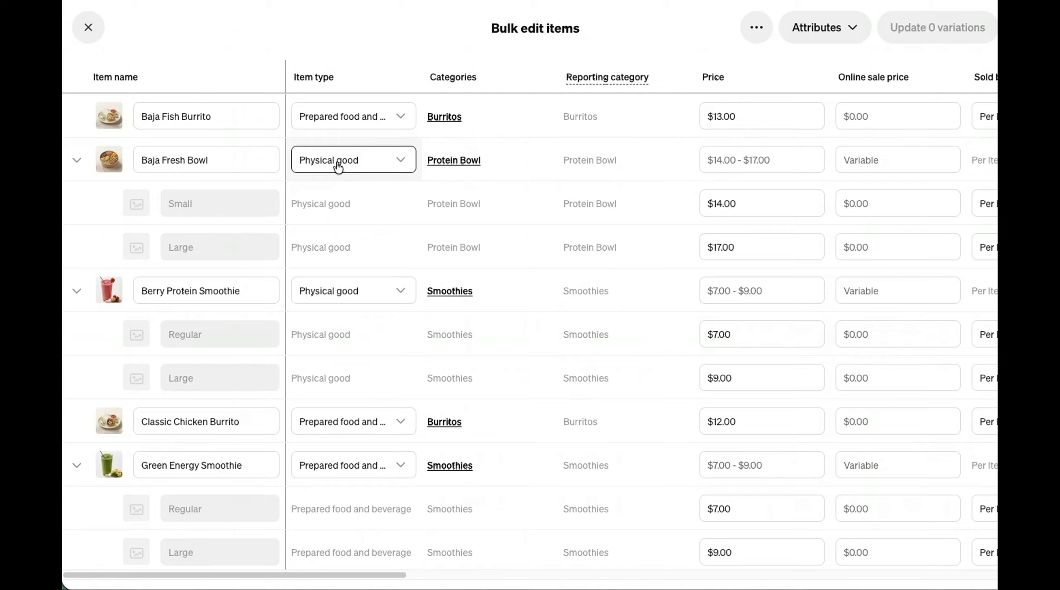
mouse_move(333, 83)
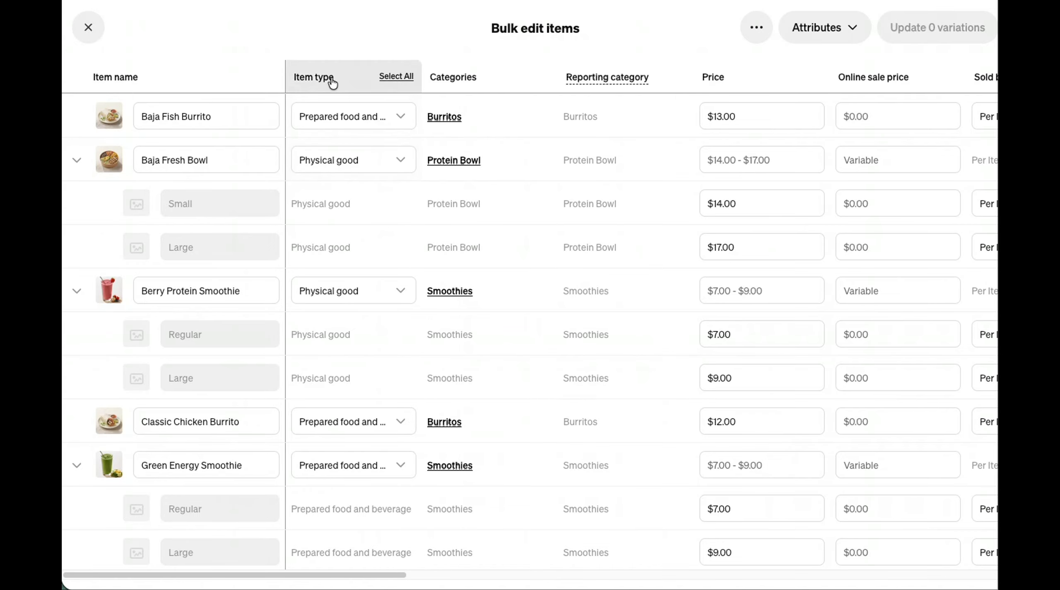
left_click(349, 161)
left_click(367, 215)
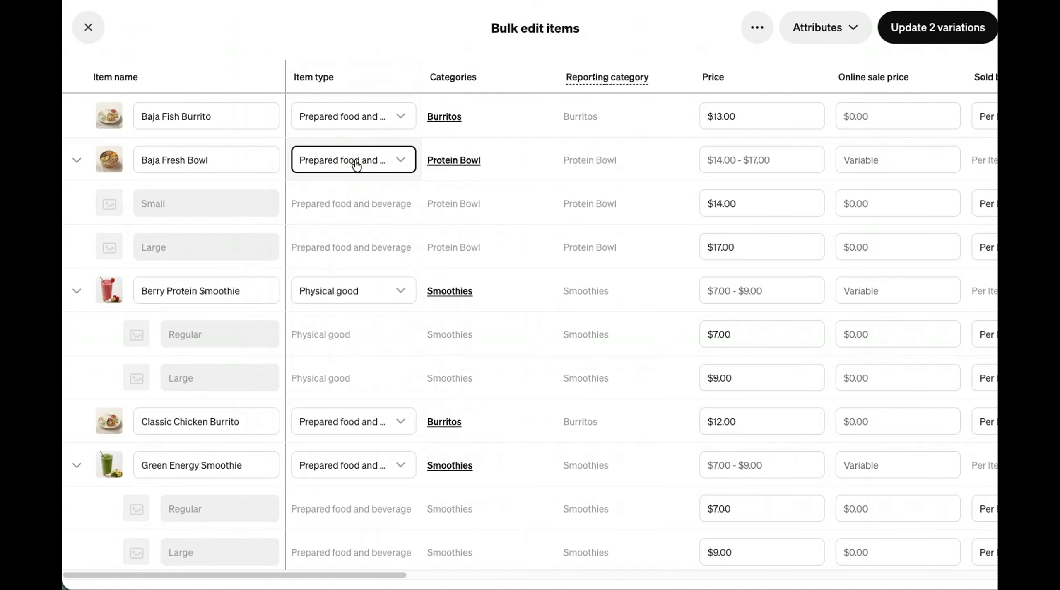
left_click(361, 305)
left_click(357, 345)
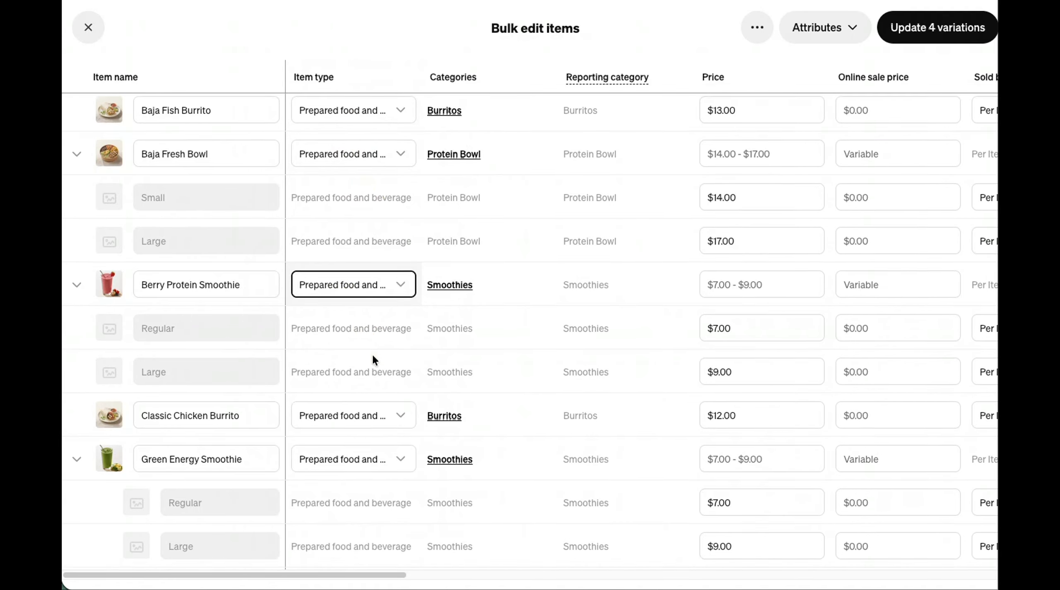
Step: Change the item type of Plant Power Bowl, Steak & Avocado Burrito and Tropical Bowl to Prepared food and beverage
scroll(372, 360, "down", 5)
scroll(375, 354, "down", 5)
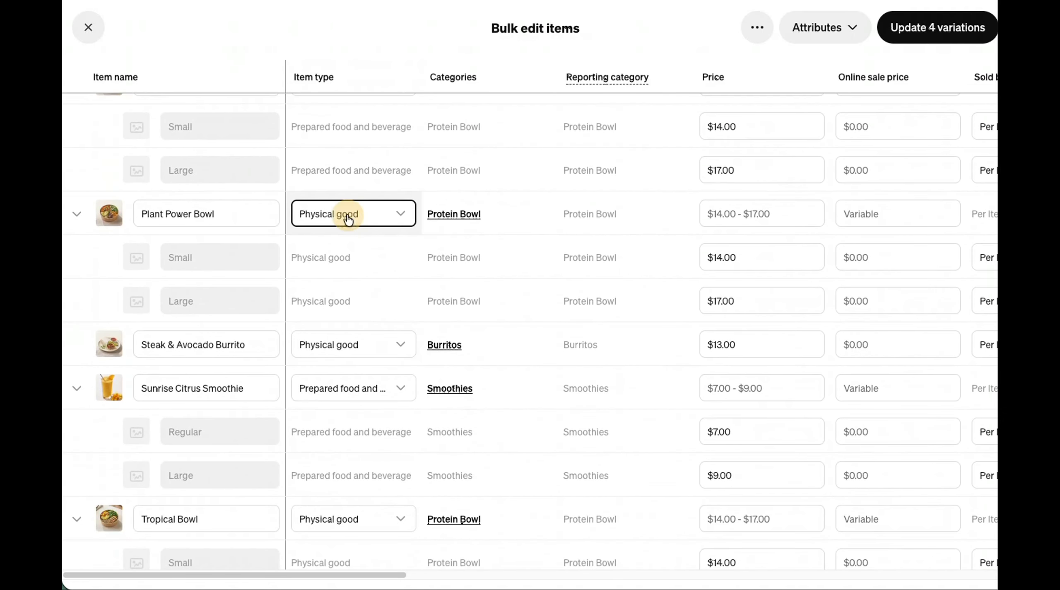
left_click(350, 212)
left_click(347, 274)
scroll(370, 328, "down", 3)
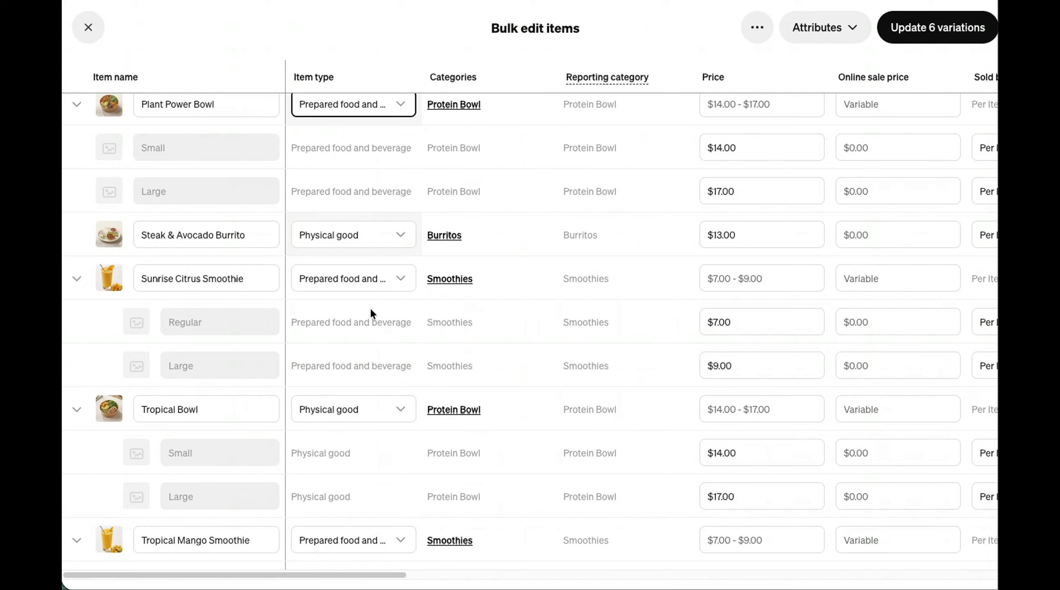
left_click(350, 235)
left_click(354, 281)
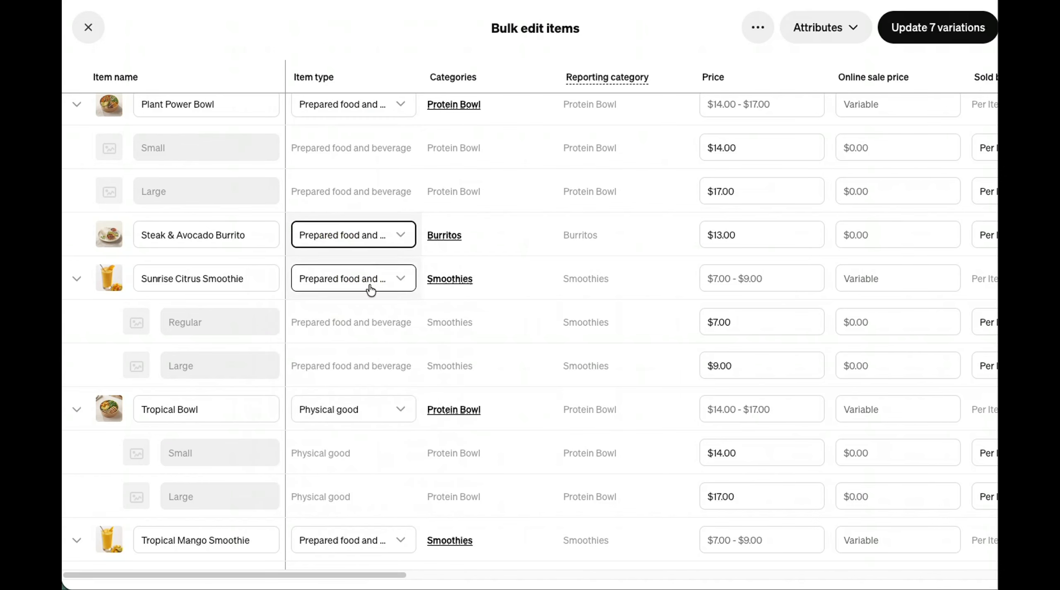
left_click(355, 408)
Step: Look at the dietary preference and allergen choices offered for Baja Fish Burrito, leaving them unselected
scroll(367, 401, "up", 12)
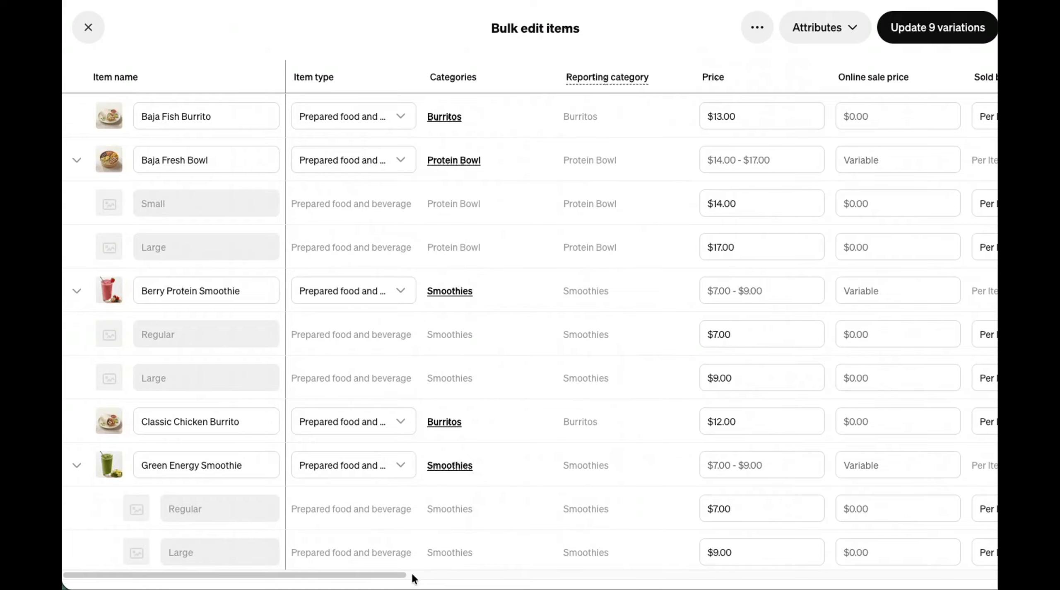
left_click_drag(404, 575, 719, 583)
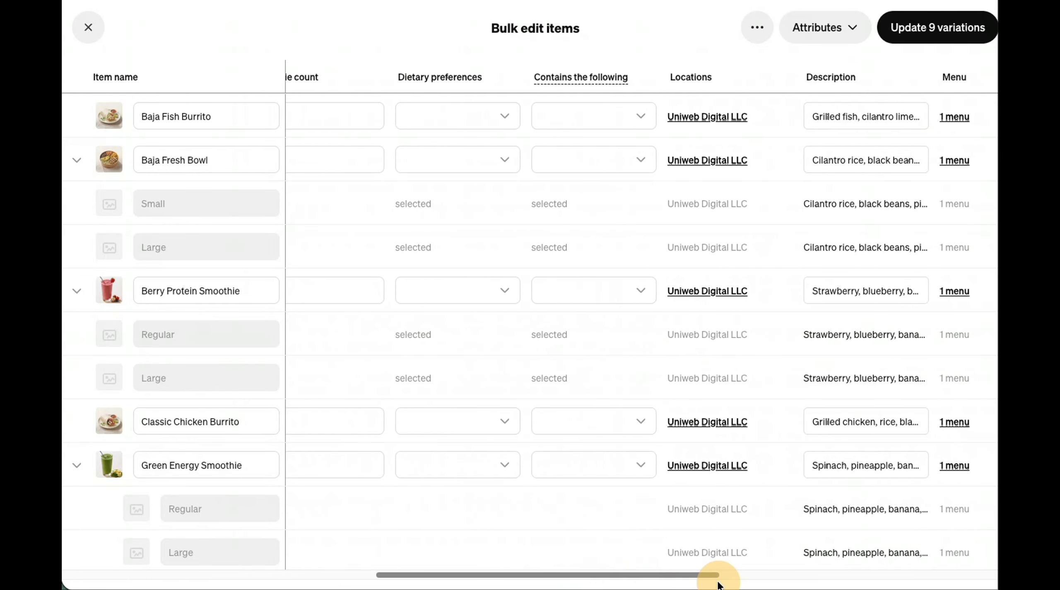
left_click(449, 117)
left_click(591, 121)
left_click(591, 120)
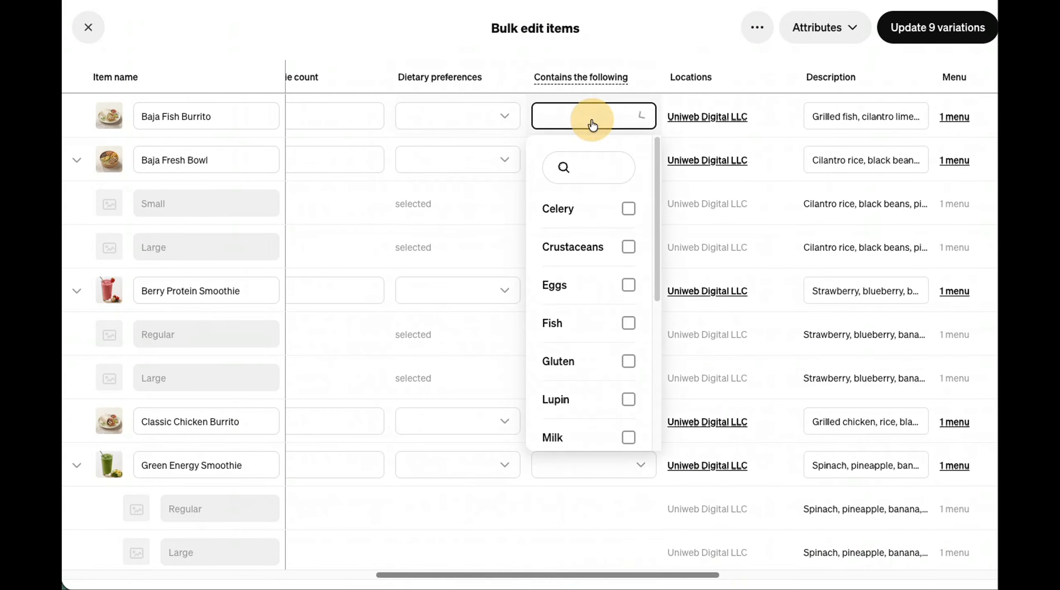
left_click(603, 127)
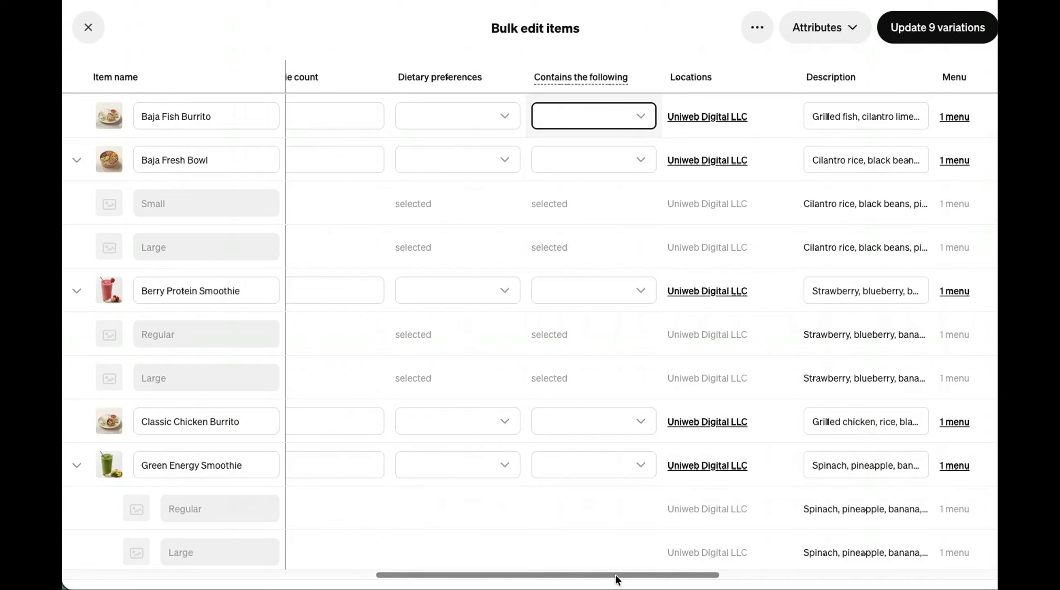
Step: Check the online fulfillment options of Baja Fish Burrito and Tropical Mango Smoothie in the bulk edit table
scroll(616, 575, "right", 10)
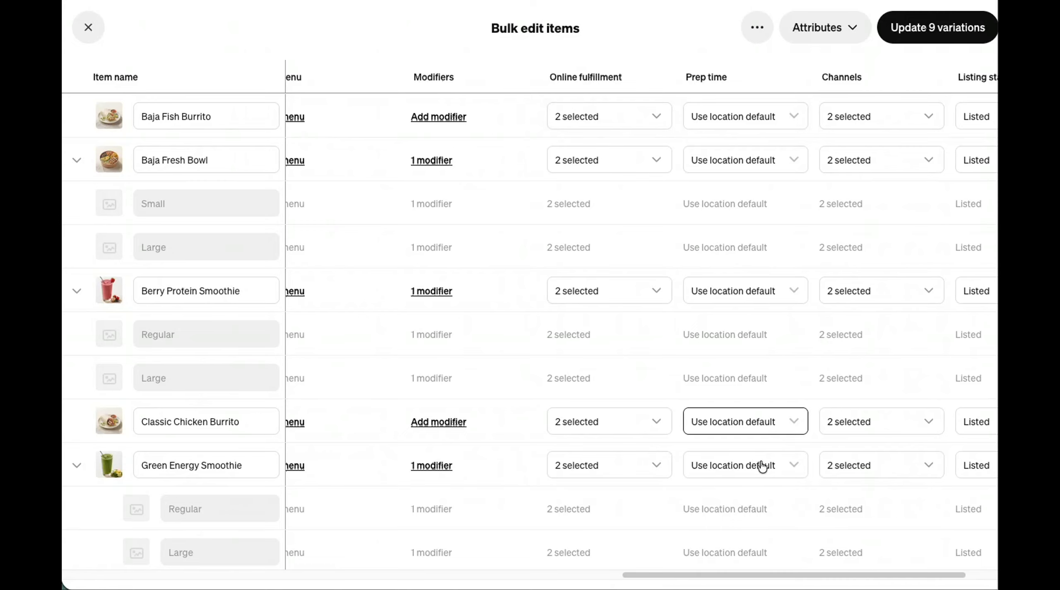
left_click_drag(686, 579, 769, 563)
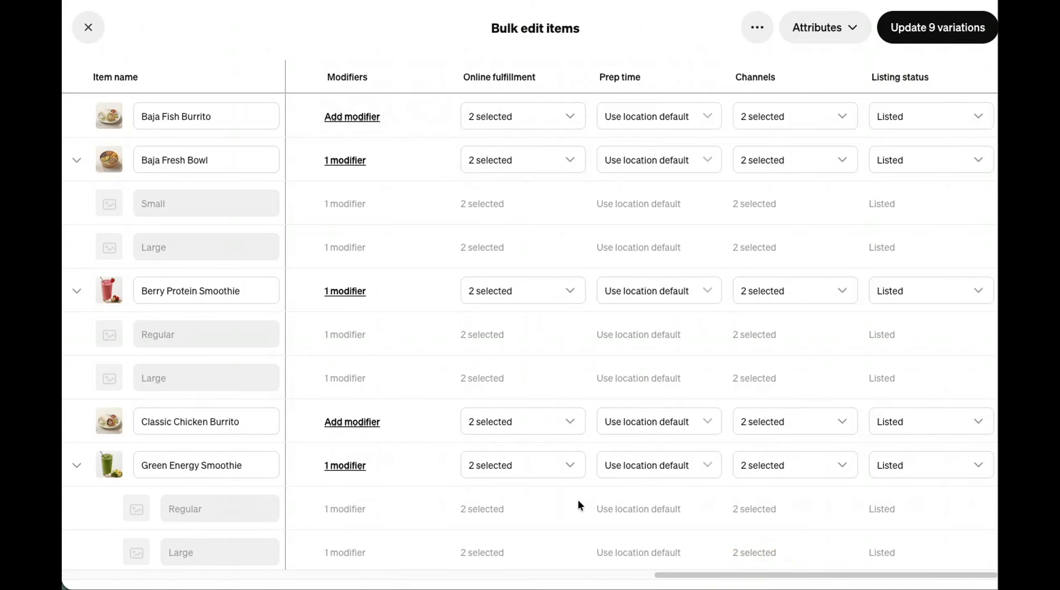
left_click_drag(682, 576, 586, 270)
left_click(505, 120)
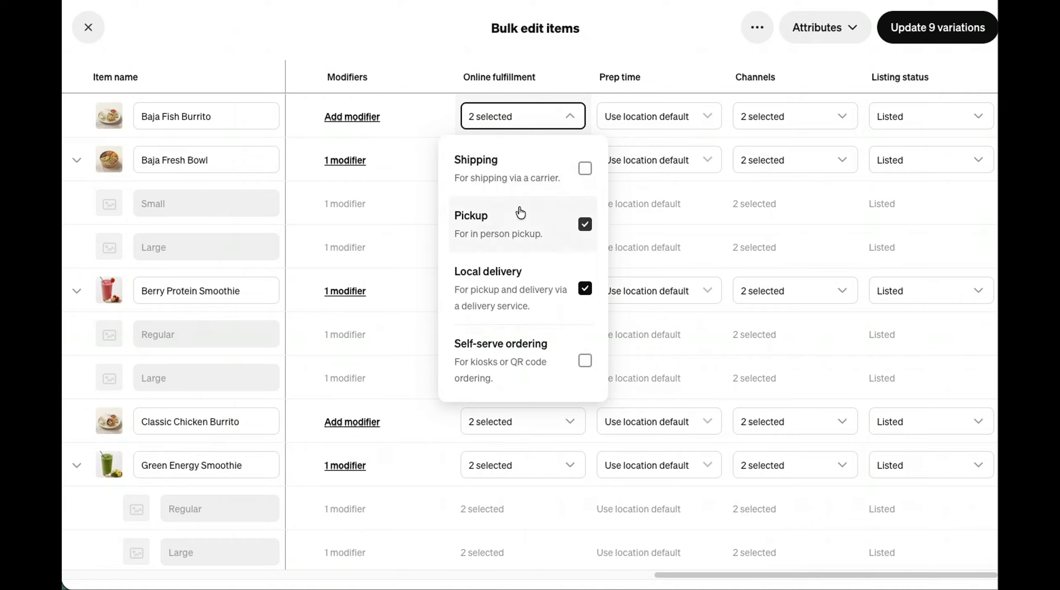
left_click(508, 115)
scroll(527, 408, "down", 5)
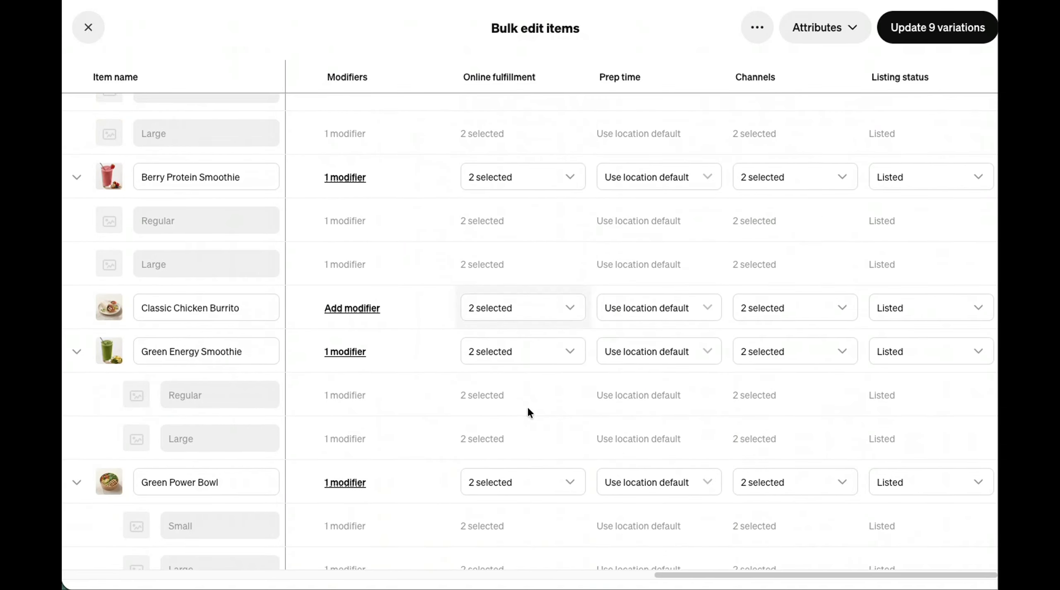
scroll(530, 405, "down", 11)
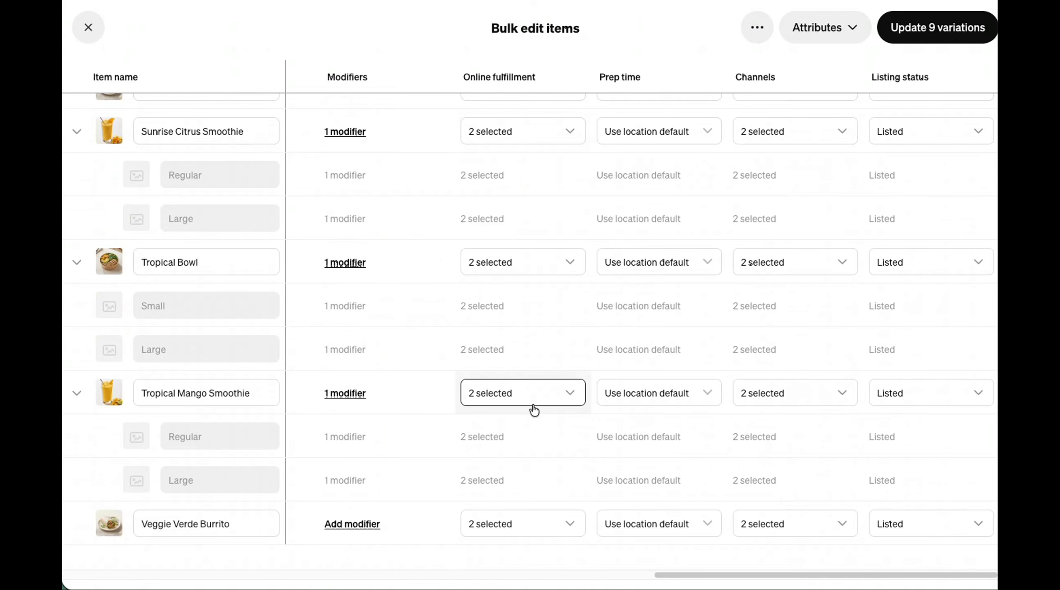
left_click(534, 405)
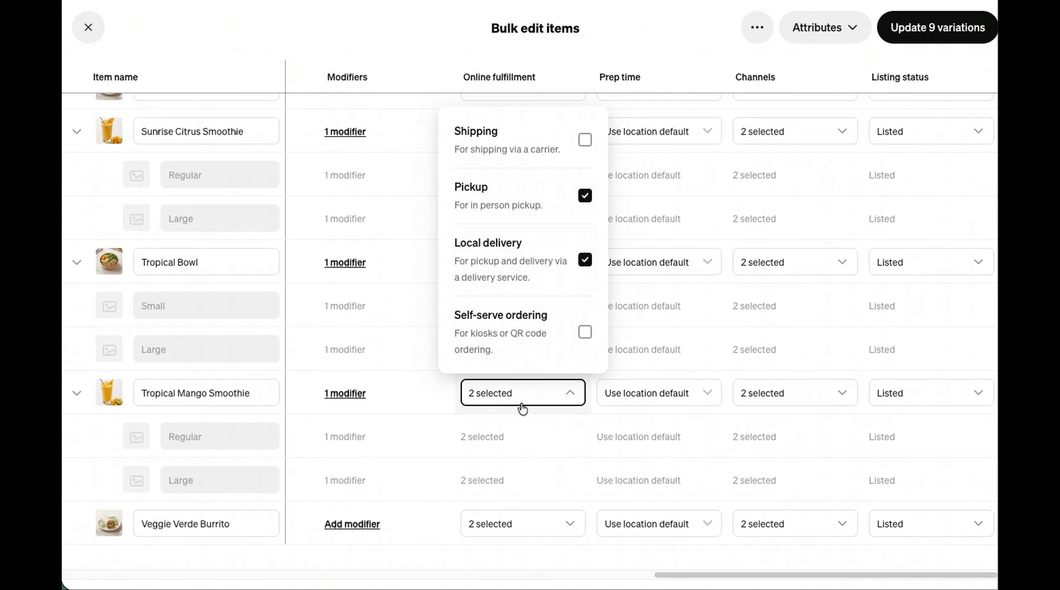
Step: Check the channels, listing status and prep time choices of Baja Fish Burrito in the bulk edit table without altering them
left_click(524, 404)
scroll(538, 385, "up", 15)
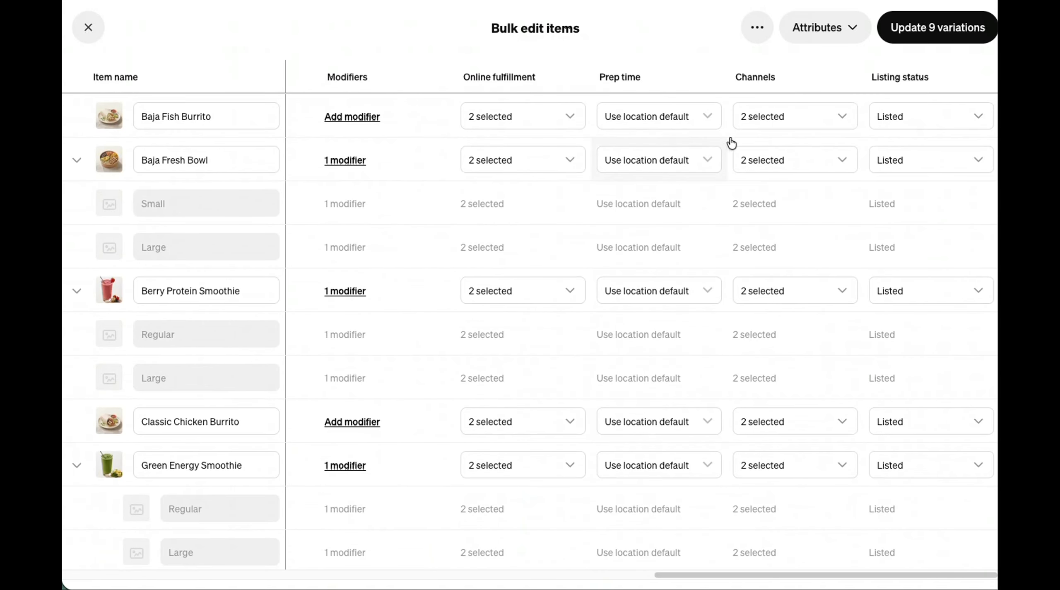
left_click(785, 118)
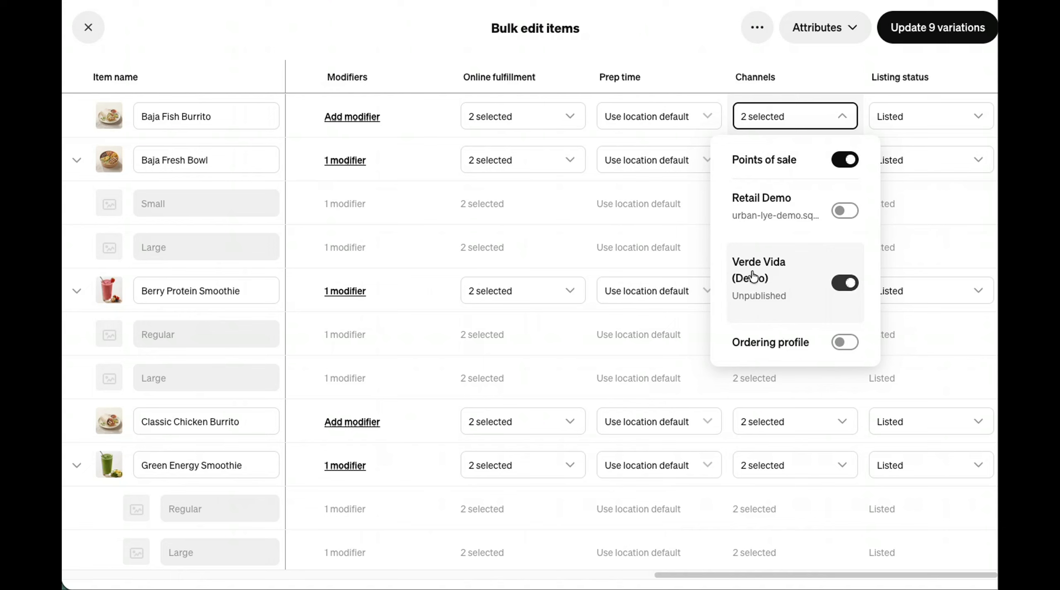
left_click(773, 78)
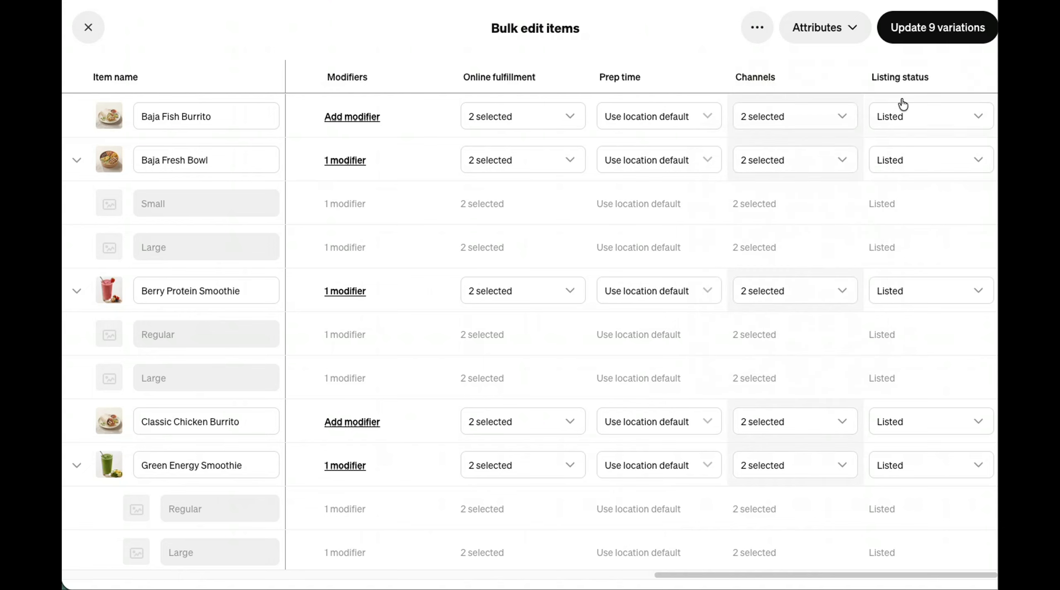
left_click(902, 115)
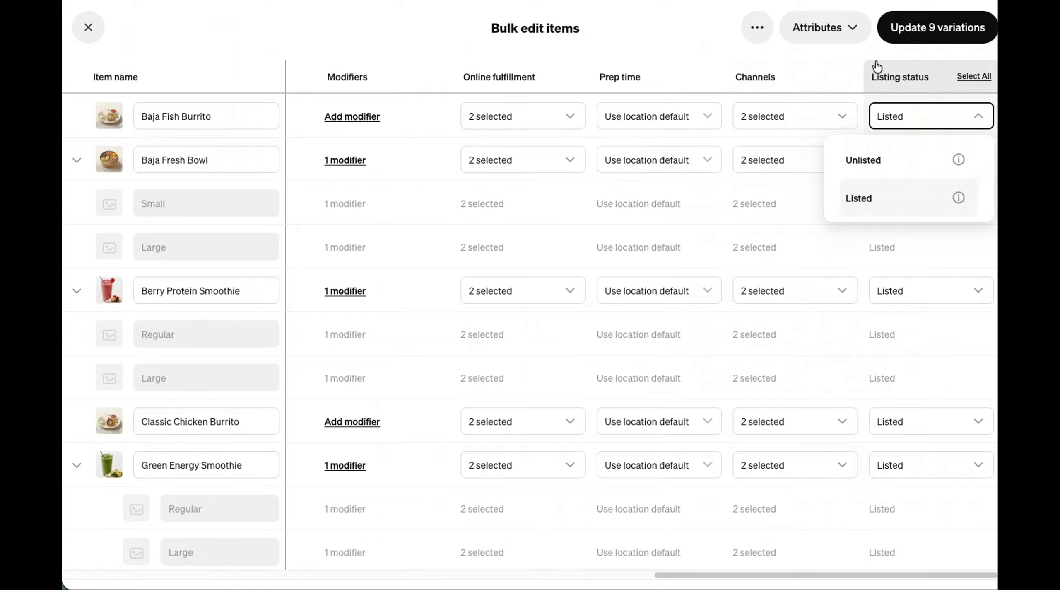
left_click(631, 115)
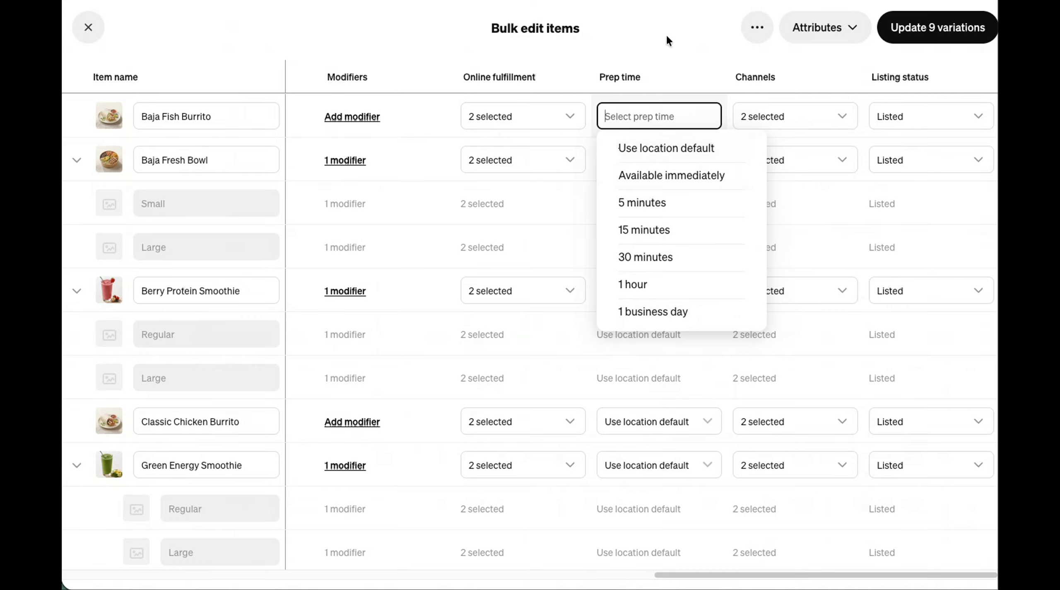
left_click(666, 47)
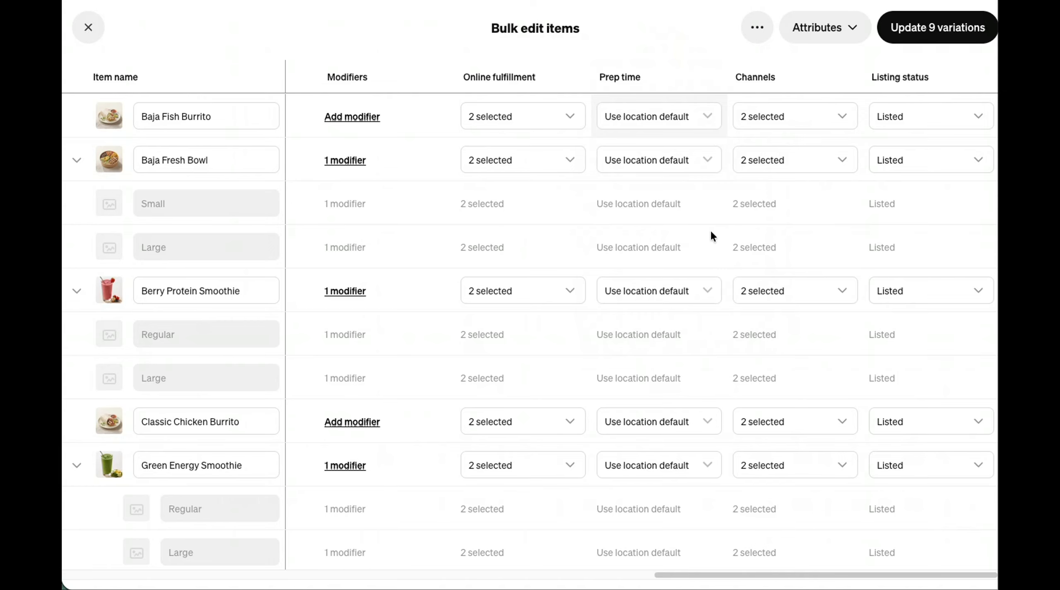
Step: Apply the bulk edits to the 9 changed variations
scroll(711, 230, "down", 8)
scroll(711, 229, "up", 8)
left_click(922, 36)
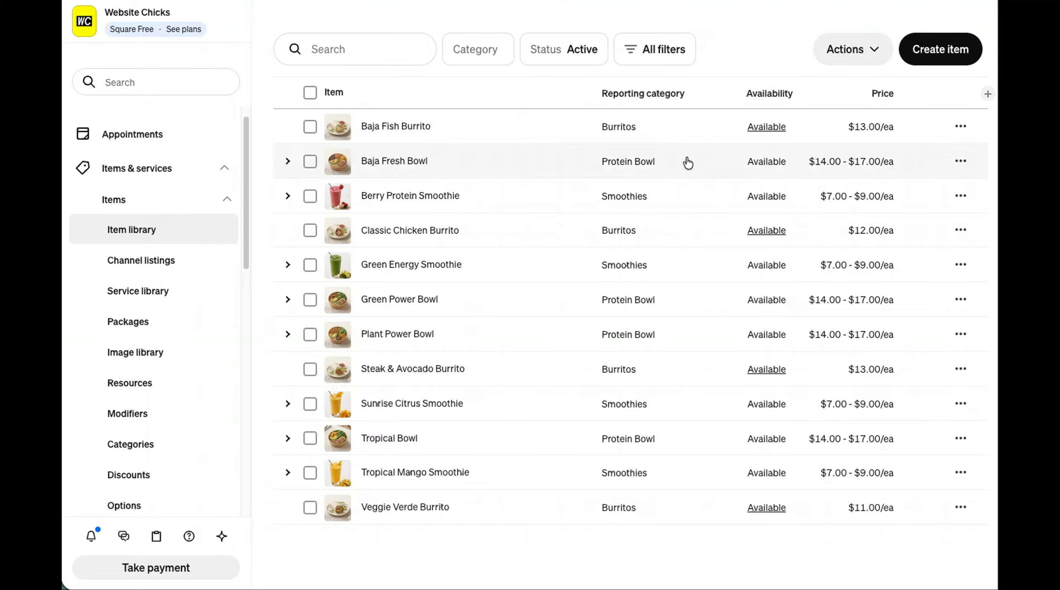
Step: Search the dashboard for fulfillment and open the online pickup and delivery settings of the Uniweb Digital LLC location
left_click(138, 89)
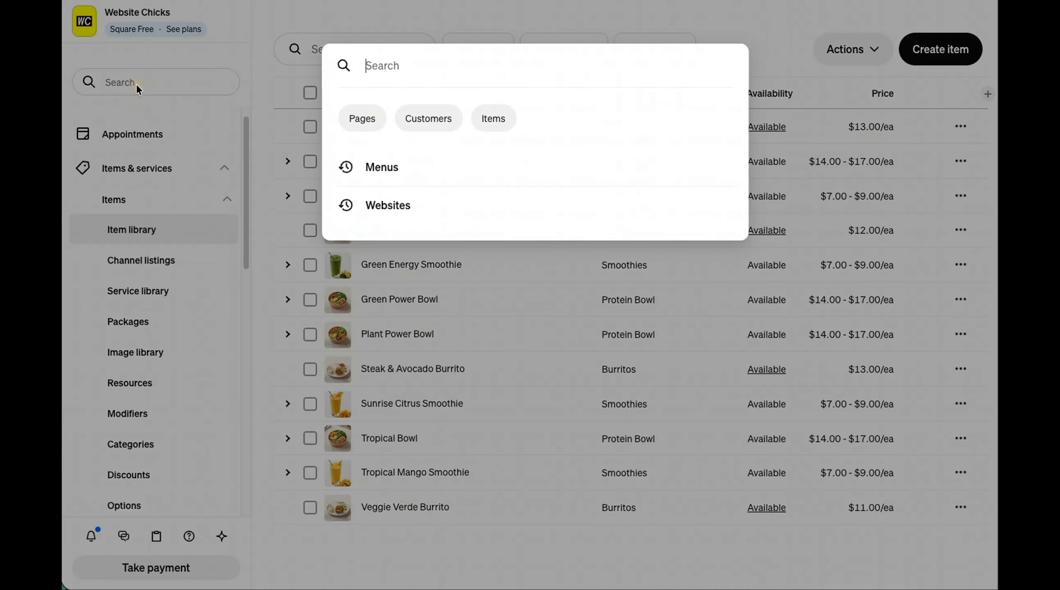
type("fulf")
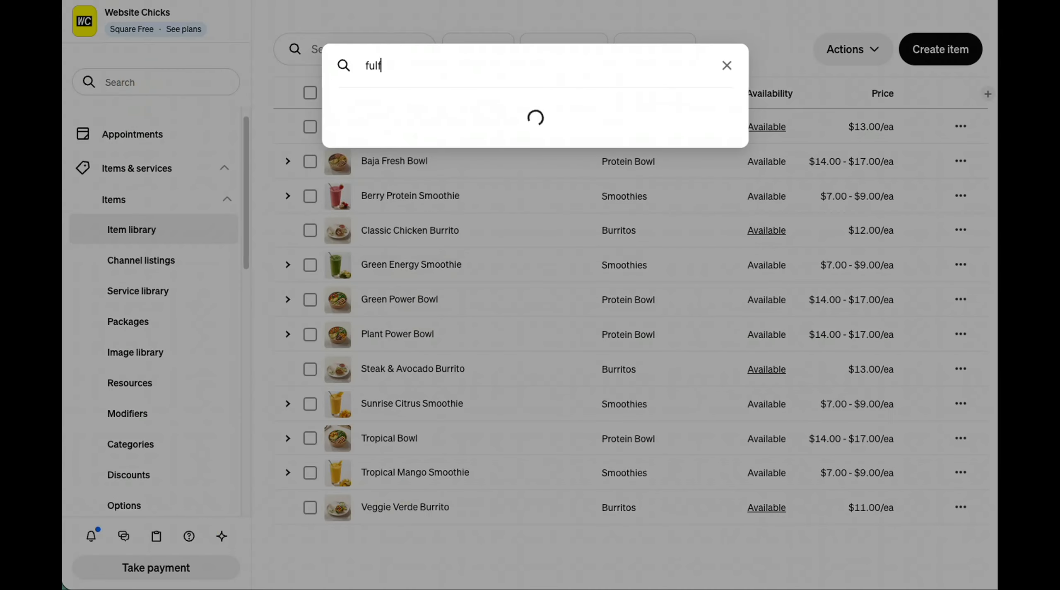
type("illment")
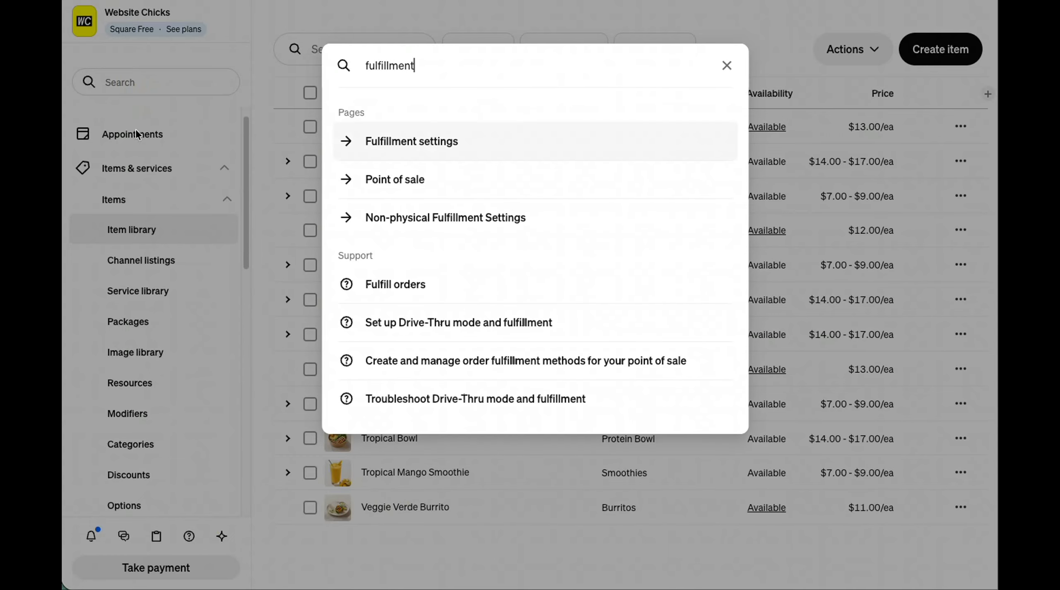
left_click(546, 137)
scroll(208, 433, "down", 10)
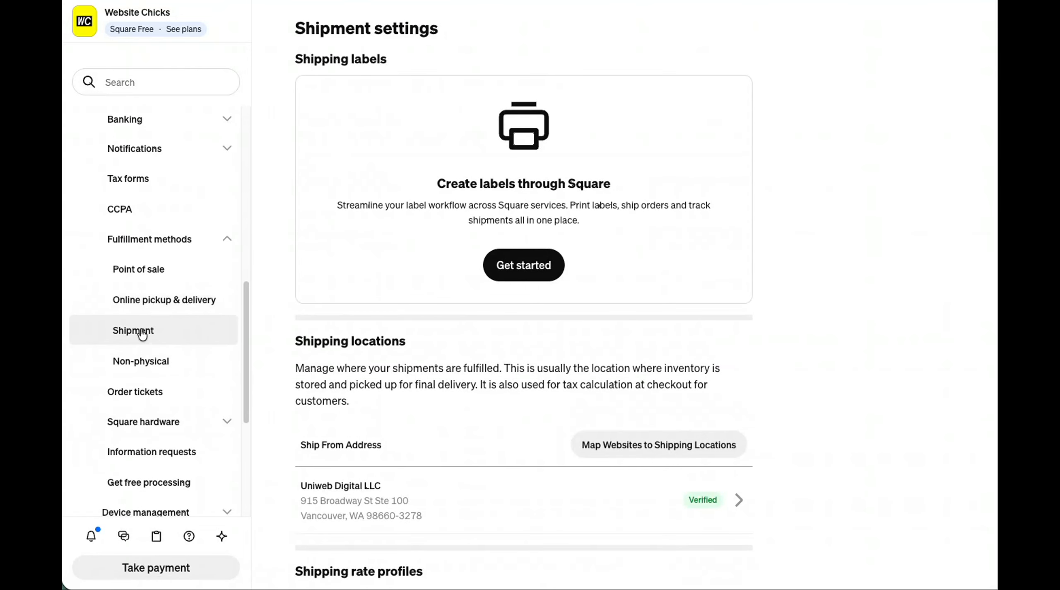
left_click(166, 306)
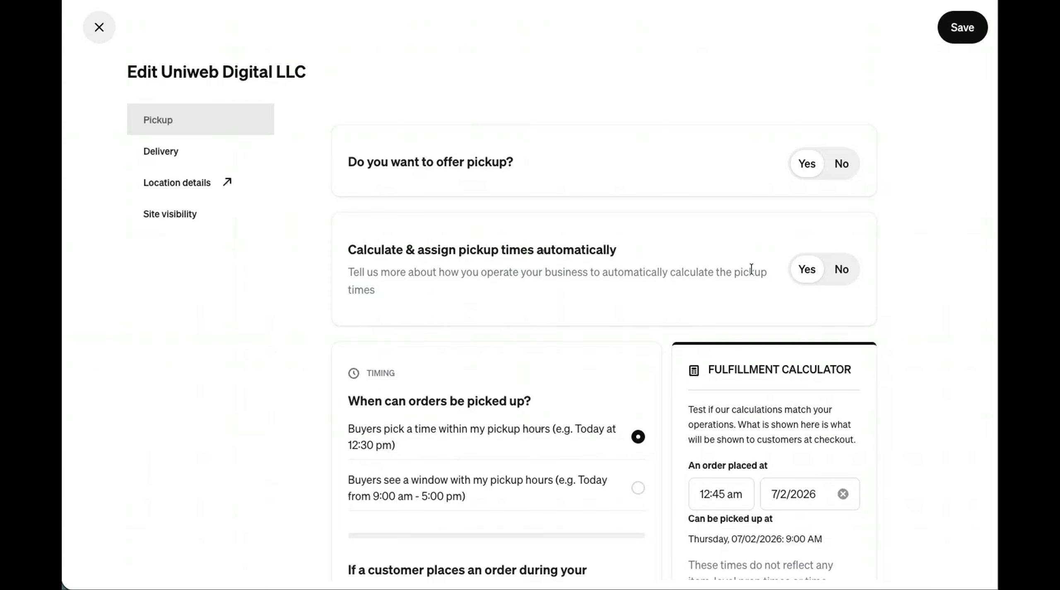
Step: Turn automatic pickup time calculation off to see the manual message and instructions fields, and turn it back on
scroll(546, 438, "down", 3)
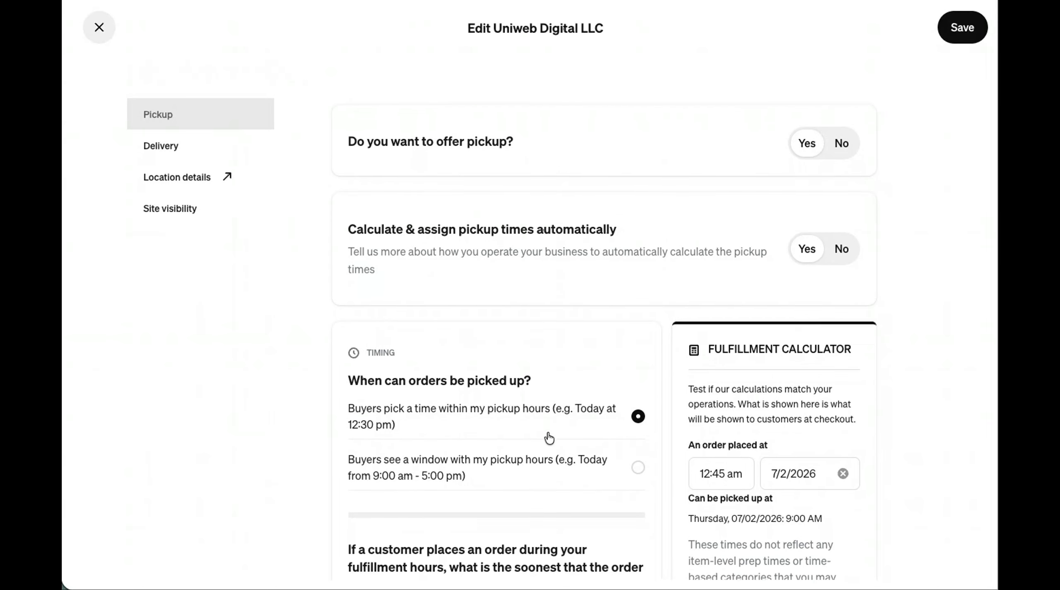
left_click(832, 176)
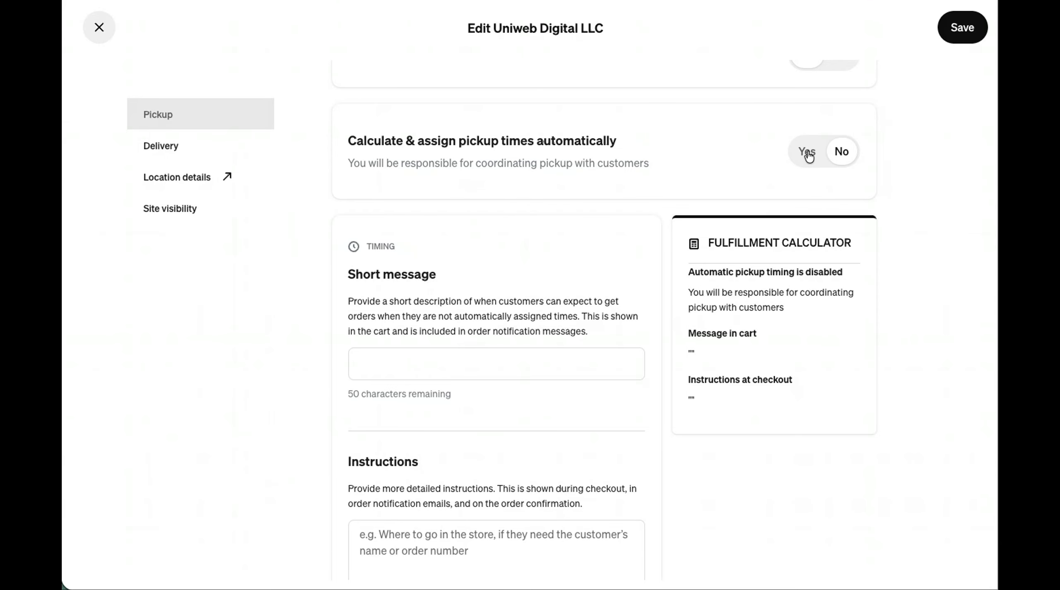
left_click(808, 156)
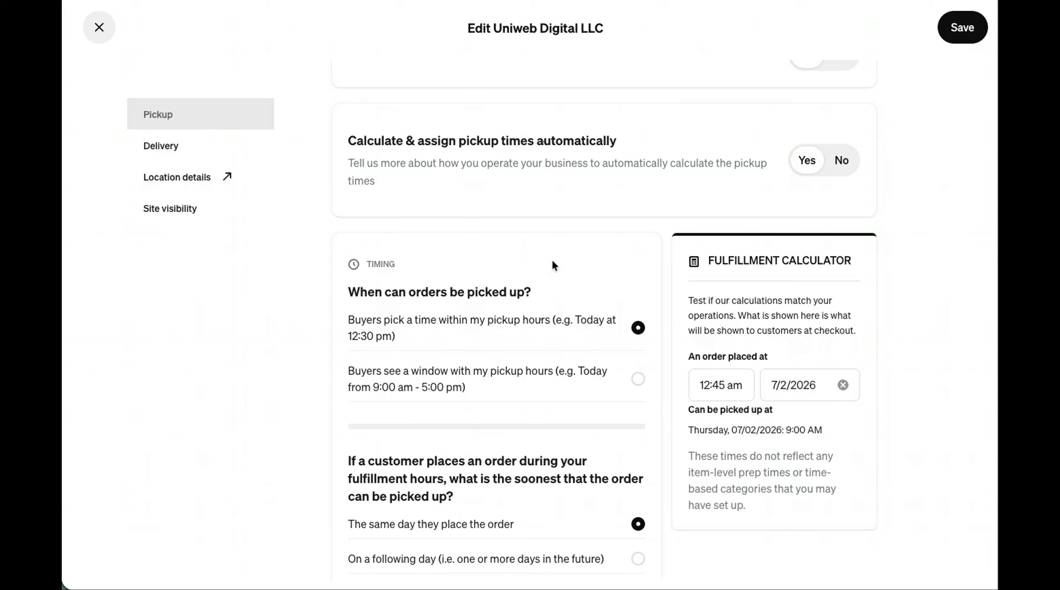
Step: Review the pickup timing questions and choose to start preparing orders as soon as they are received
scroll(603, 394, "down", 1)
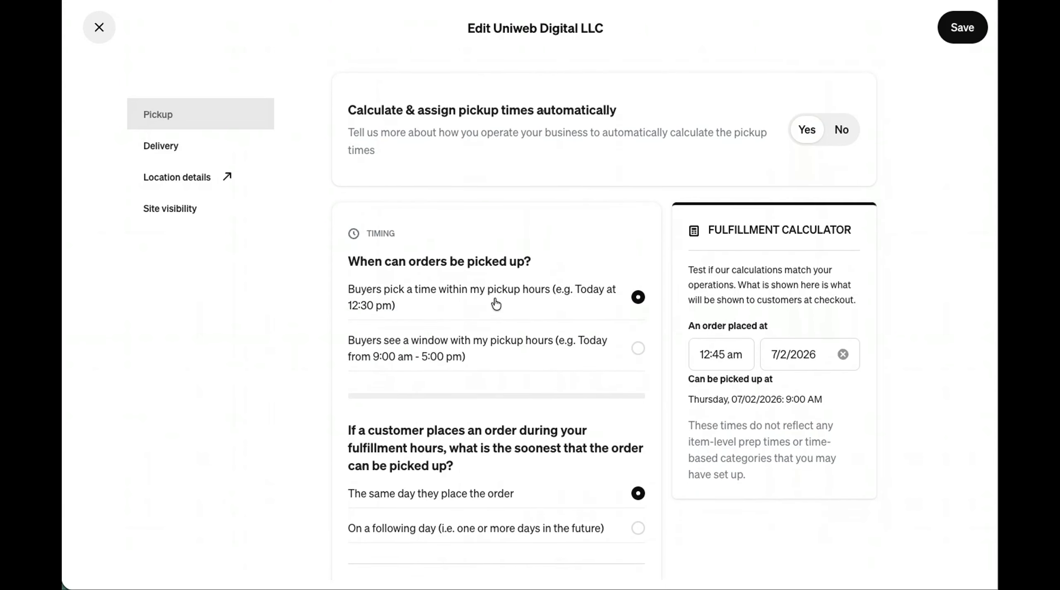
scroll(603, 341, "down", 3)
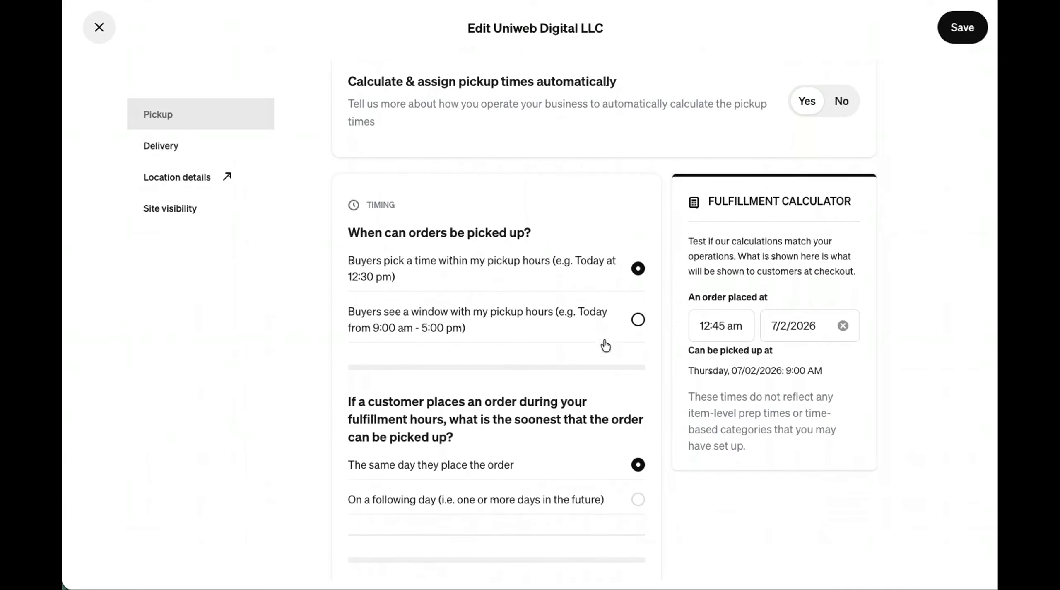
scroll(603, 344, "down", 2)
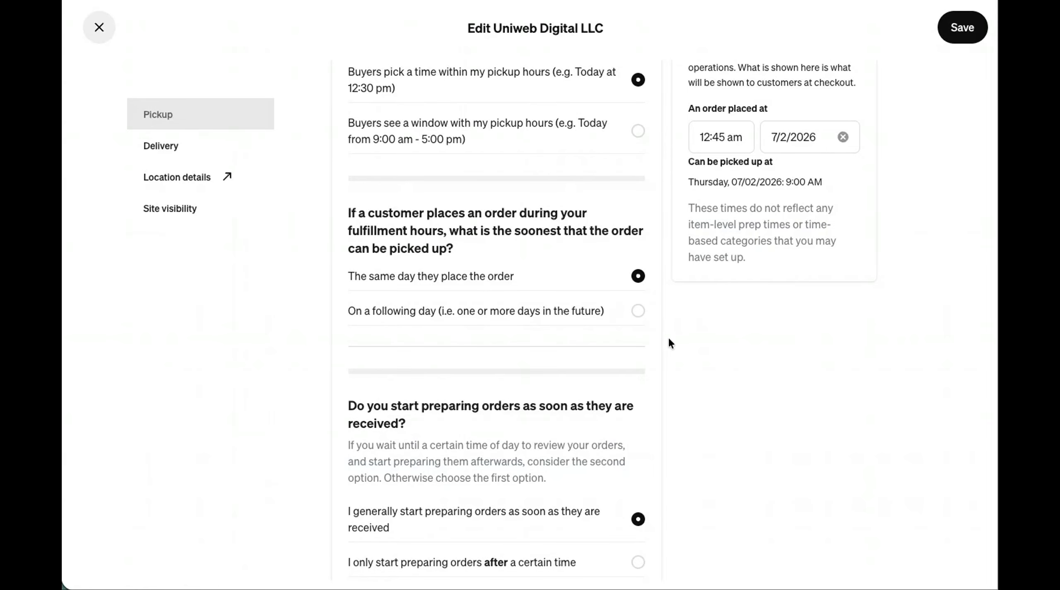
scroll(668, 337, "down", 1)
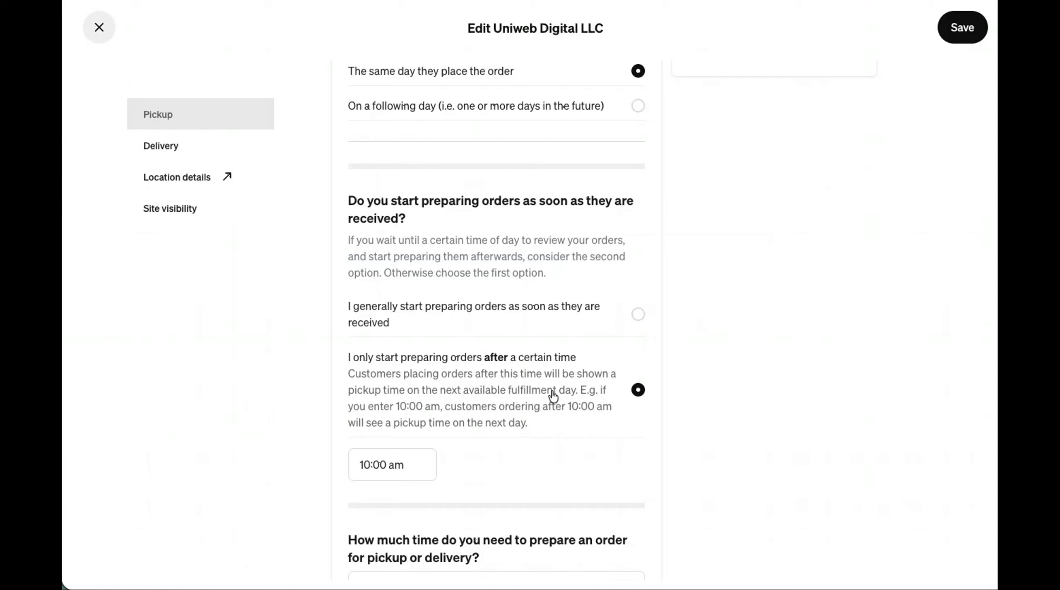
left_click(638, 316)
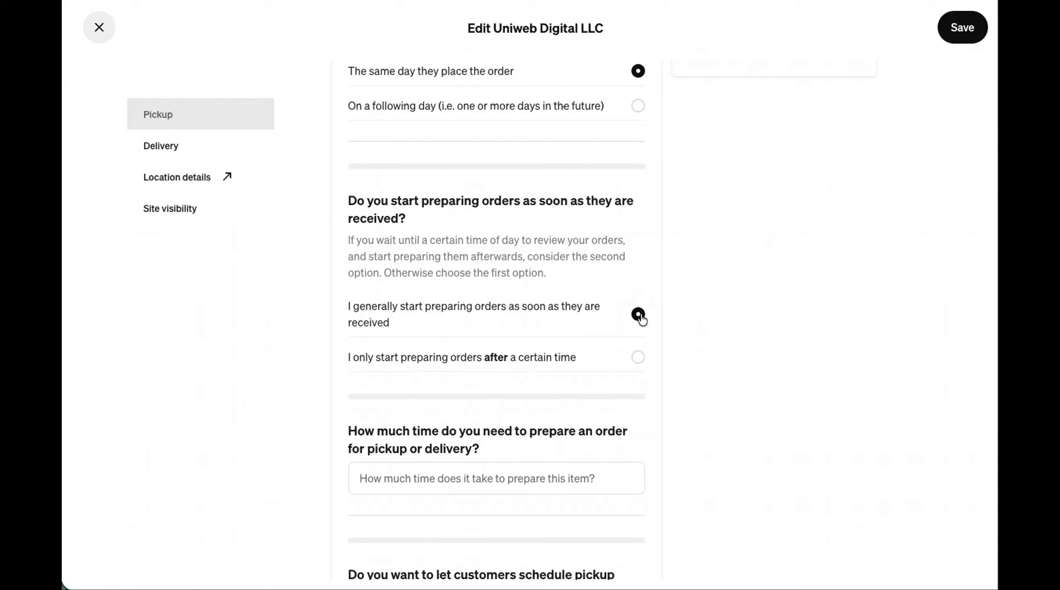
Step: Set the time needed to prepare an order for pickup or delivery to 15 minutes
left_click(550, 464)
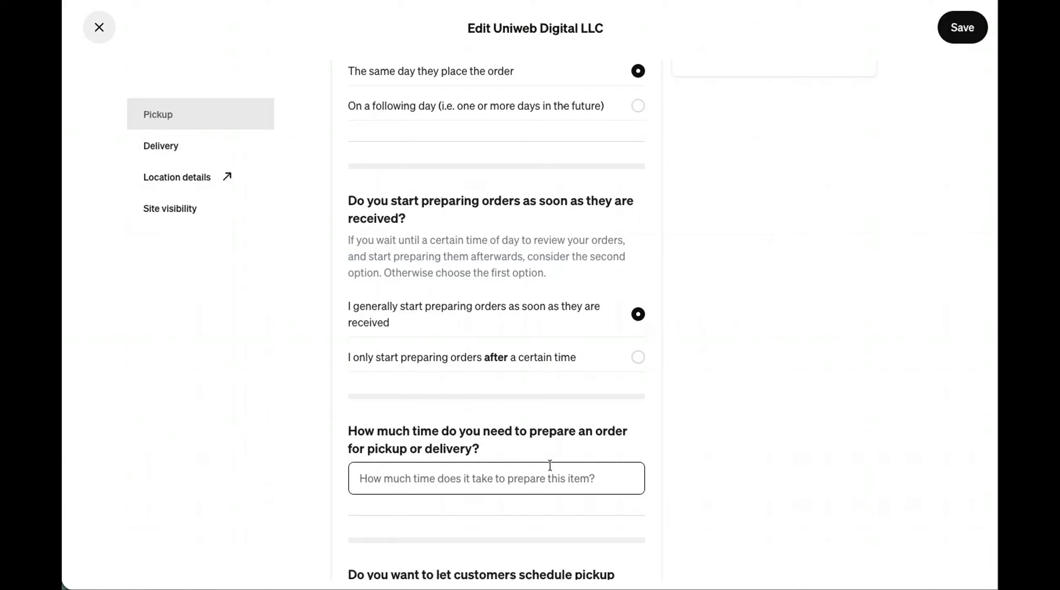
scroll(550, 465, "down", 1)
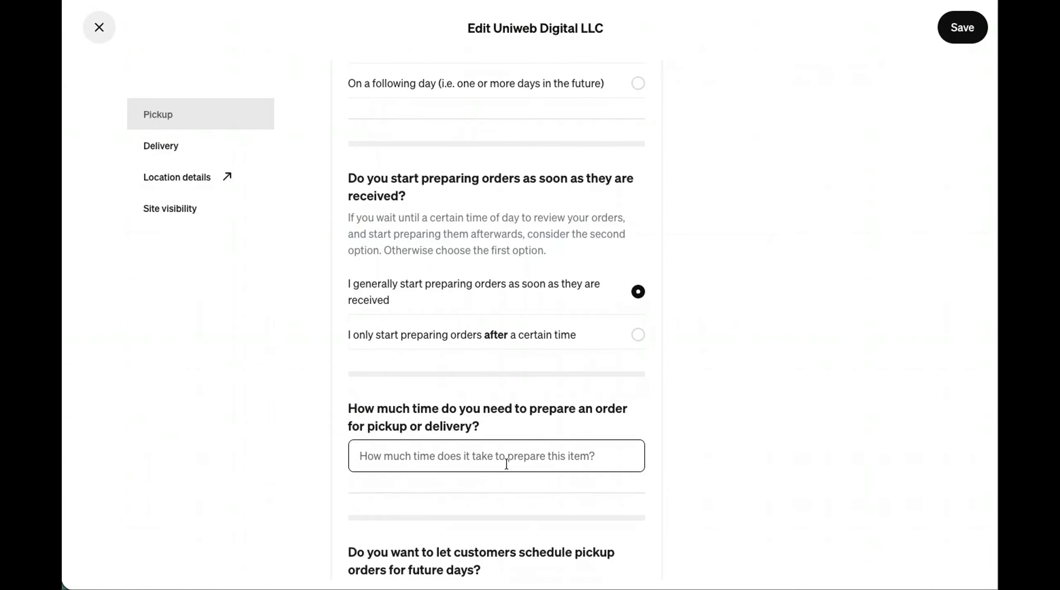
left_click(402, 454)
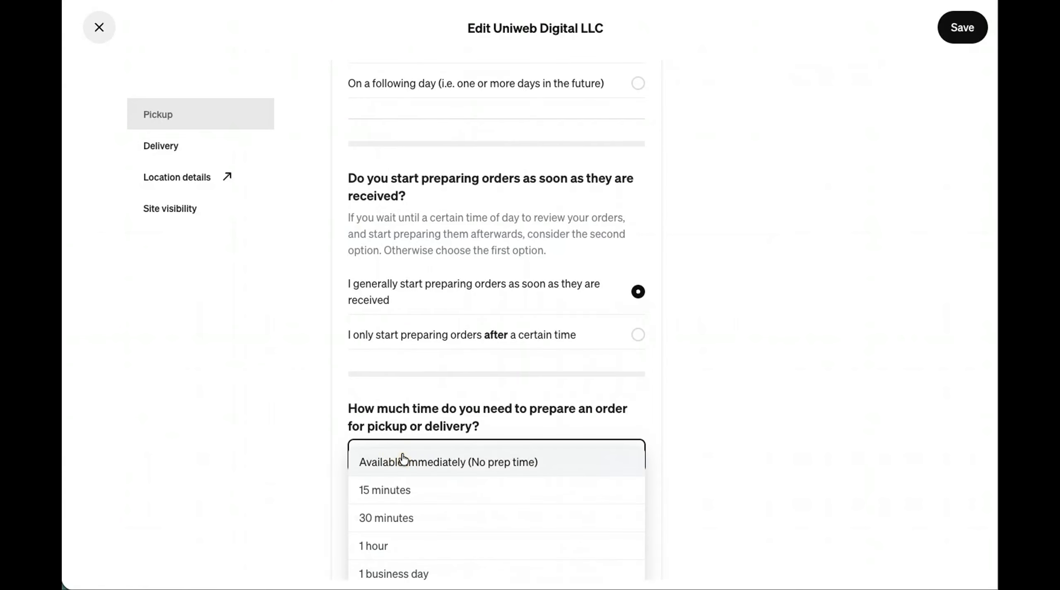
left_click(381, 491)
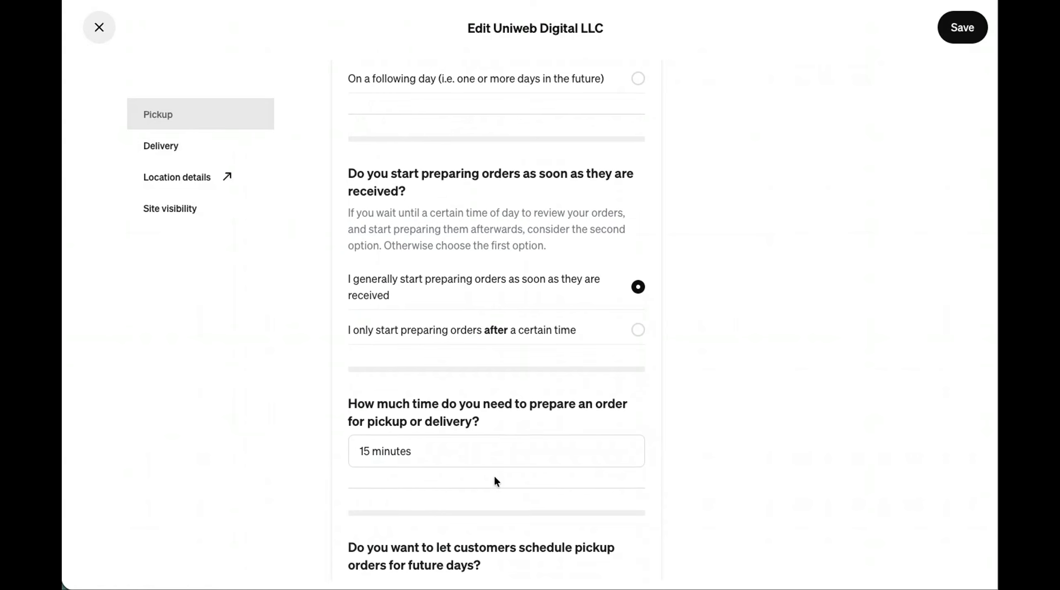
Step: Try allowing customers to schedule pickup orders for future days, and switch the option back off
scroll(496, 481, "down", 2)
scroll(497, 480, "down", 3)
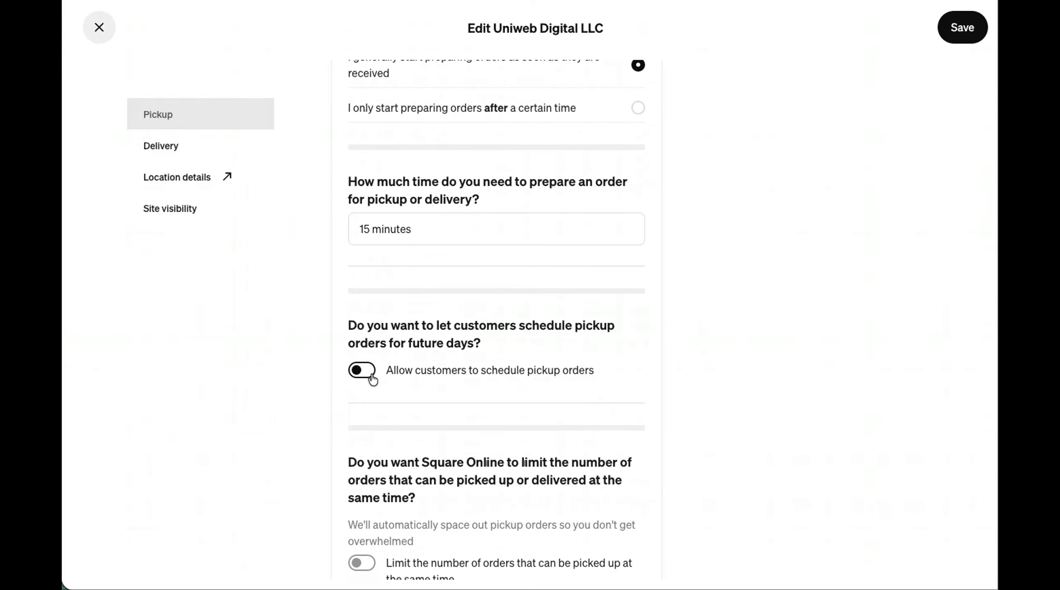
left_click(362, 369)
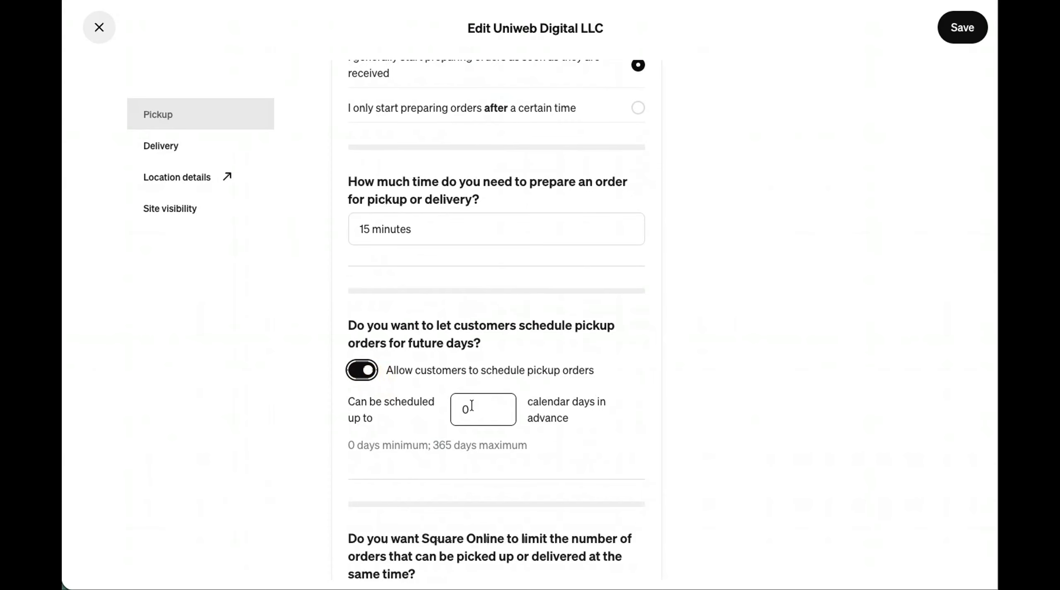
left_click(369, 371)
Step: Try limiting the number of orders that can be picked up at the same time, and switch the limit back off
scroll(603, 421, "down", 3)
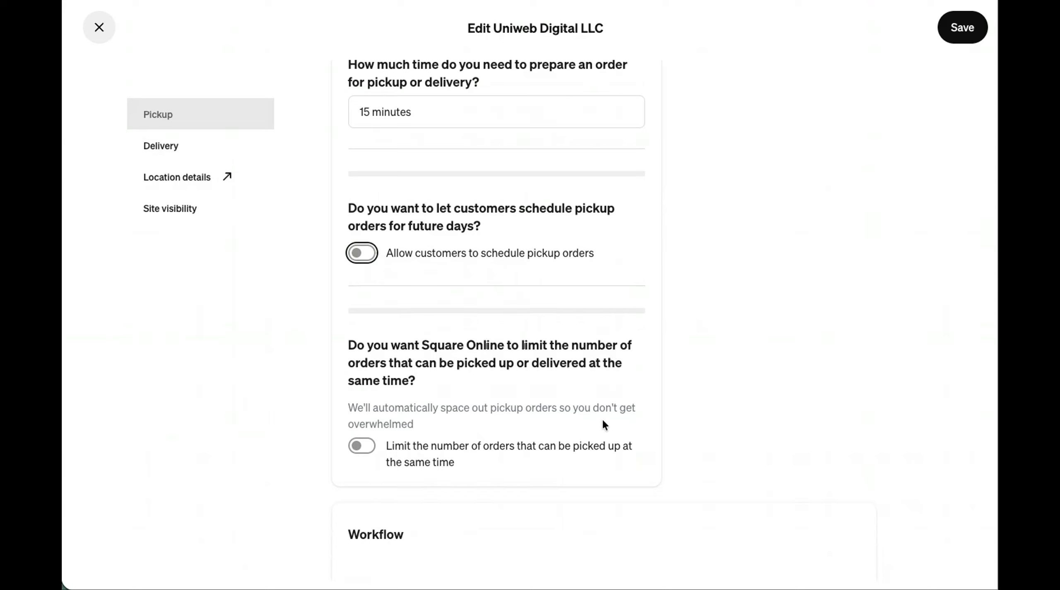
scroll(603, 422, "down", 3)
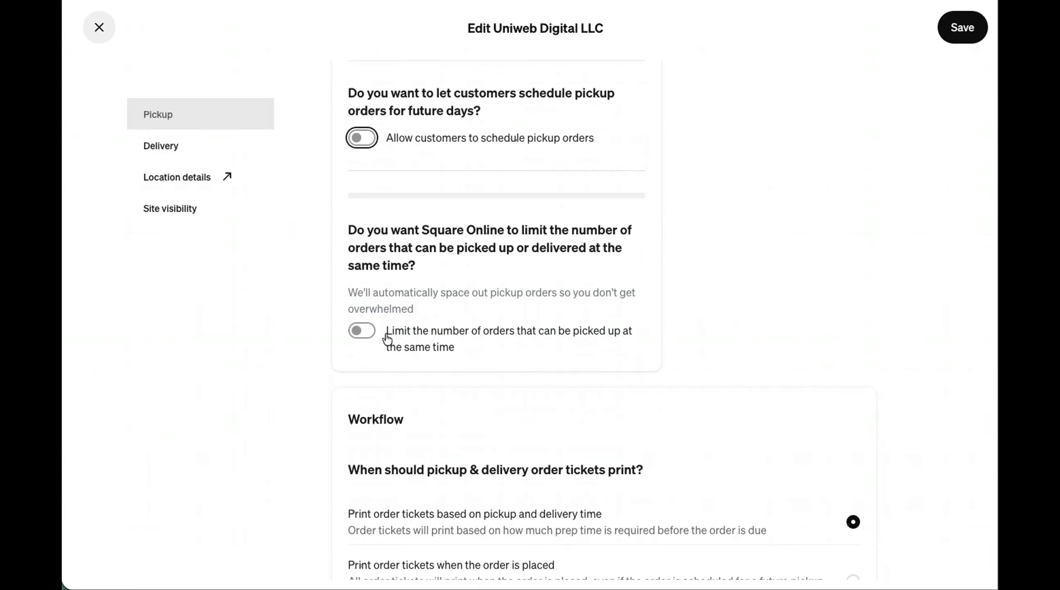
left_click(360, 330)
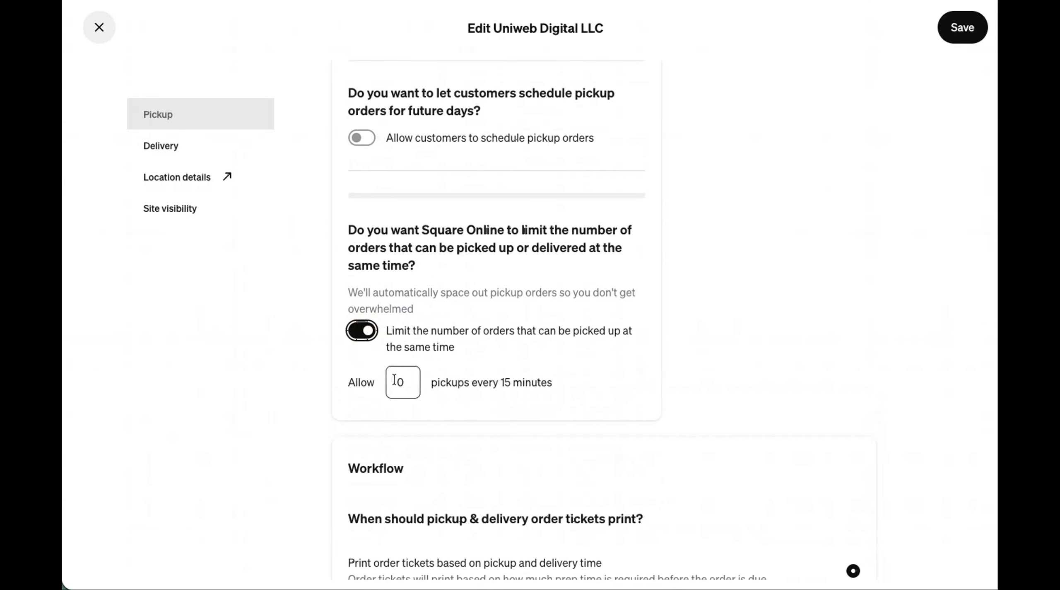
left_click(365, 333)
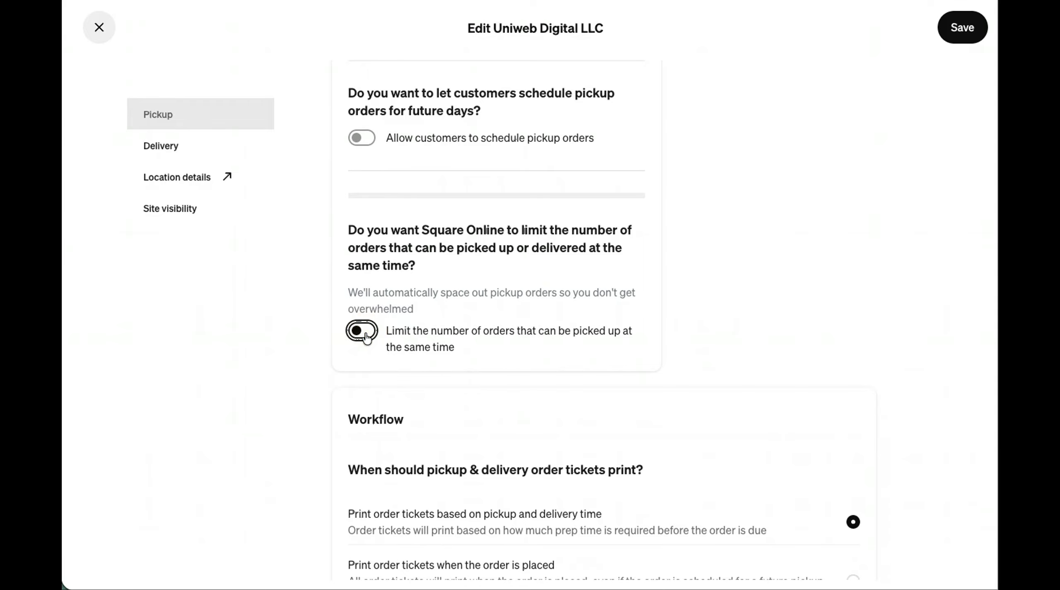
Step: Review when pickup and delivery order tickets print and the weekly fulfillment hours
scroll(586, 336, "down", 3)
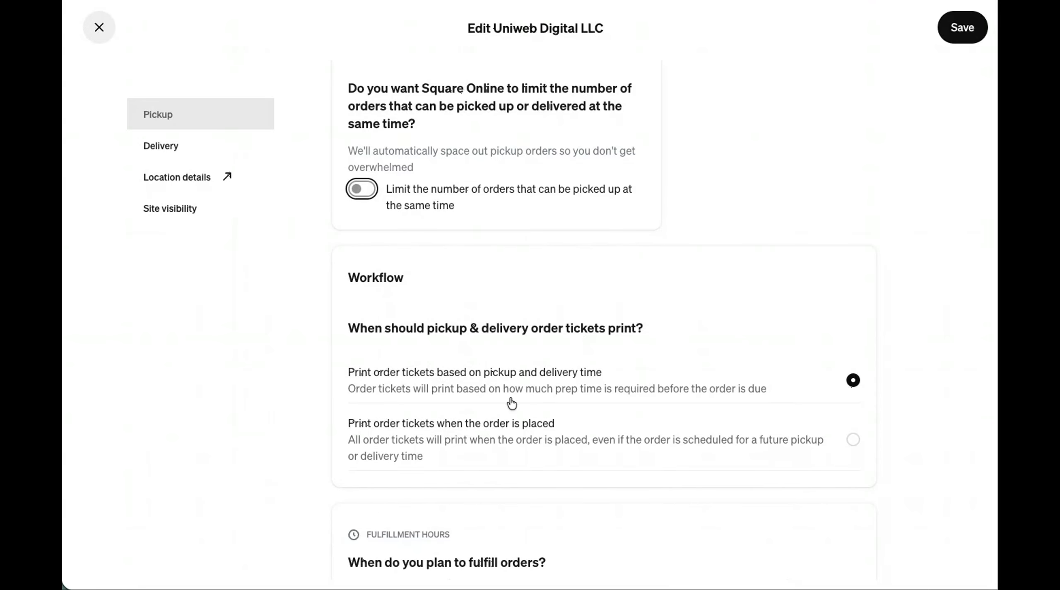
scroll(512, 402, "down", 1)
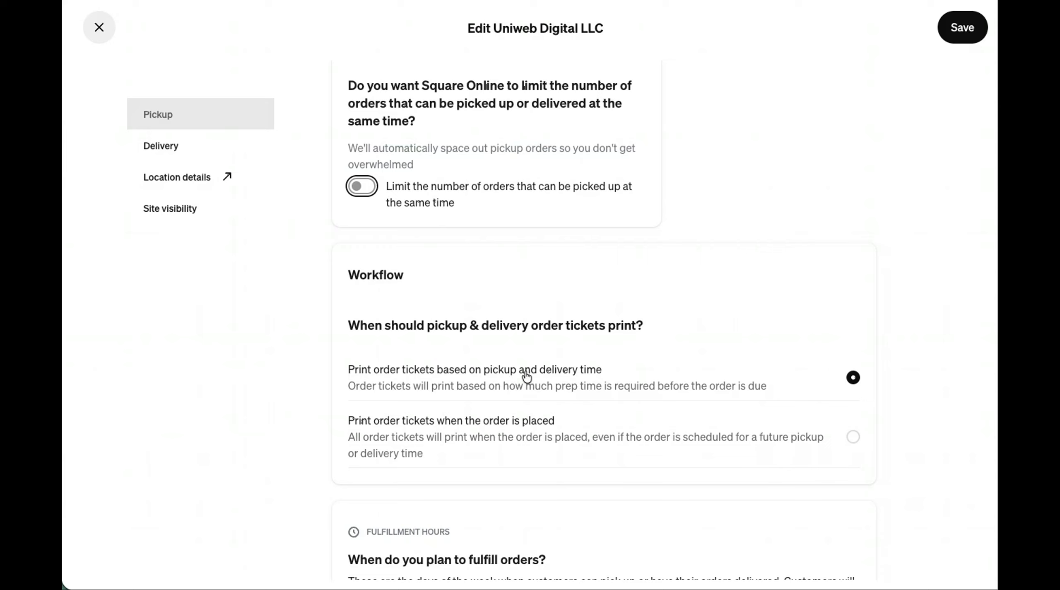
scroll(526, 376, "down", 6)
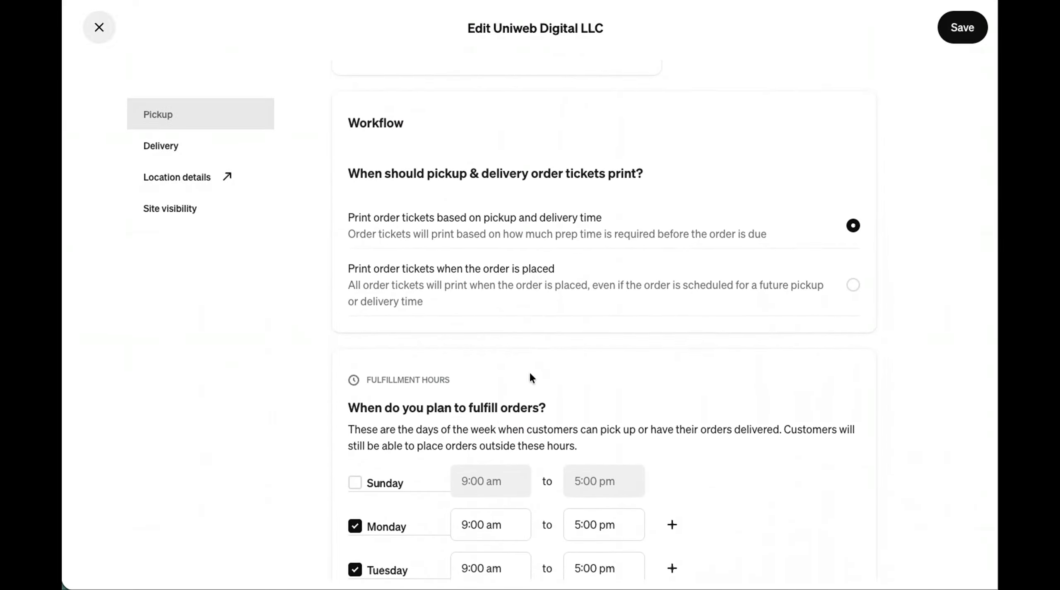
scroll(530, 372, "down", 1)
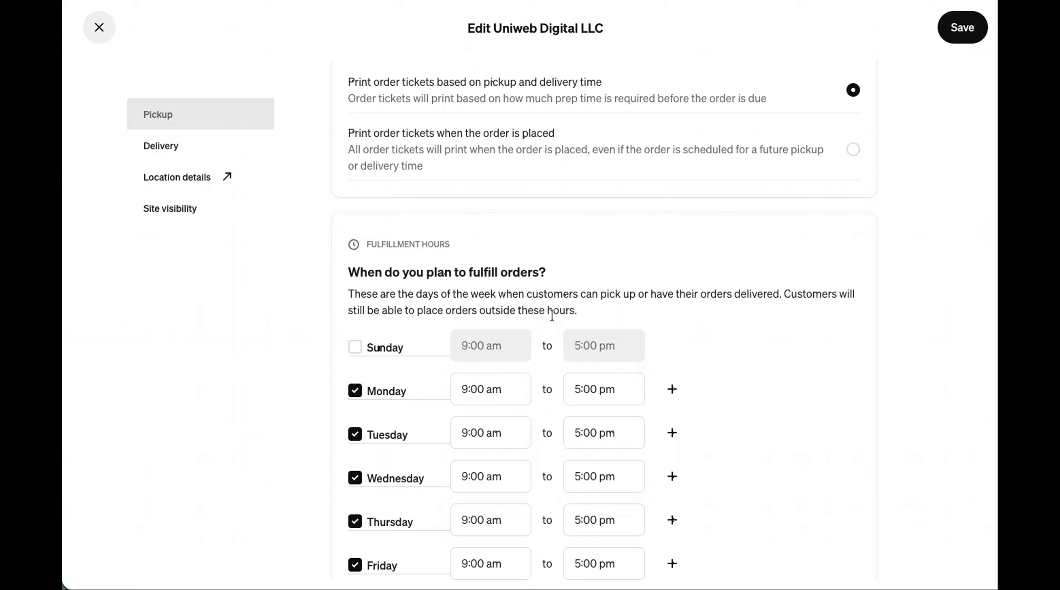
scroll(574, 307, "down", 1)
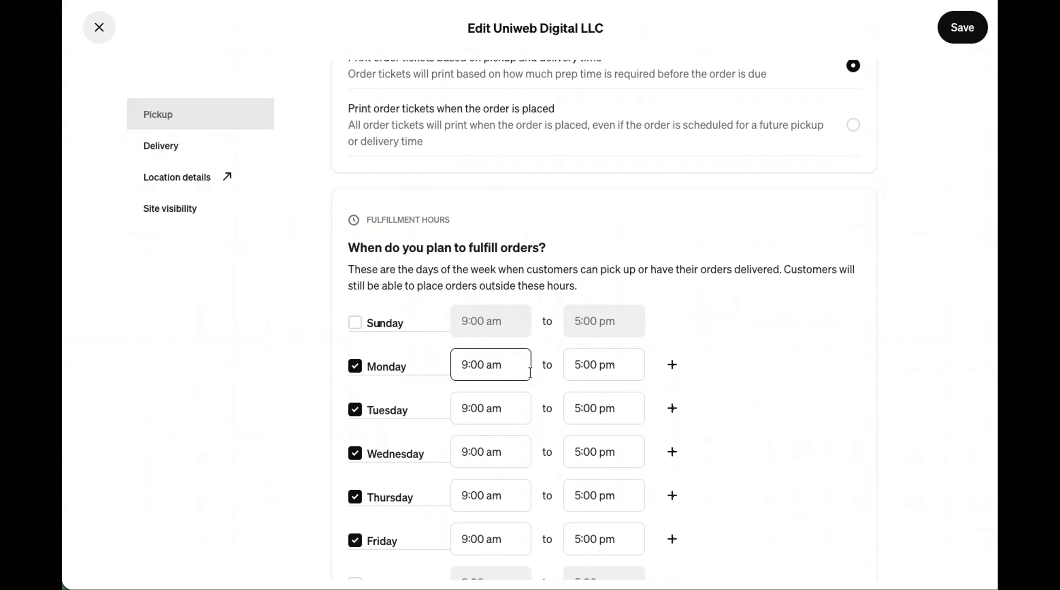
Step: Set the Monday and Tuesday fulfillment start times to 10:00 am
scroll(517, 365, "down", 1)
left_click(494, 352)
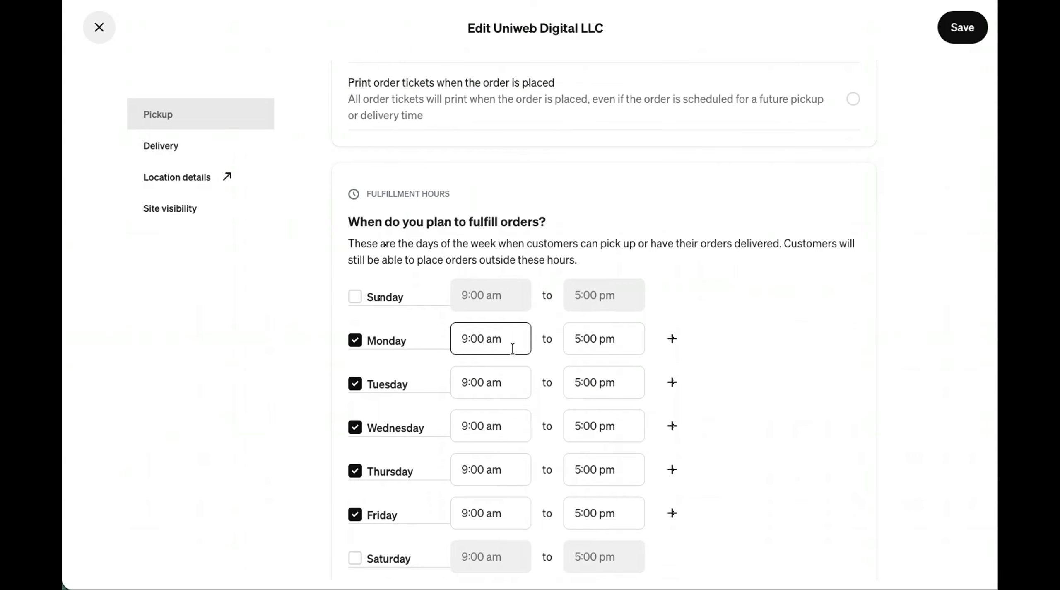
left_click(461, 340)
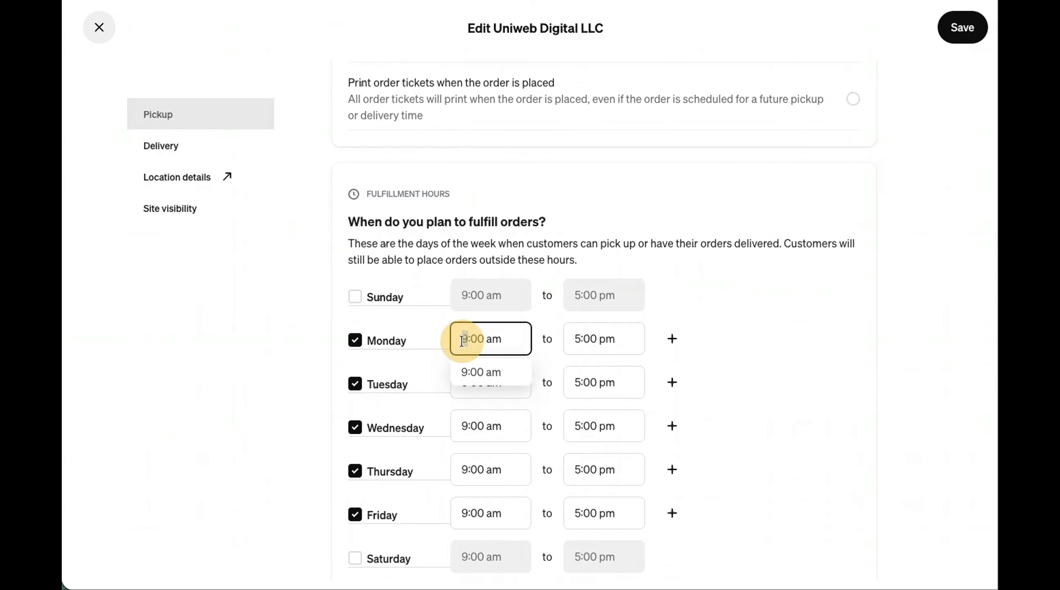
type("10")
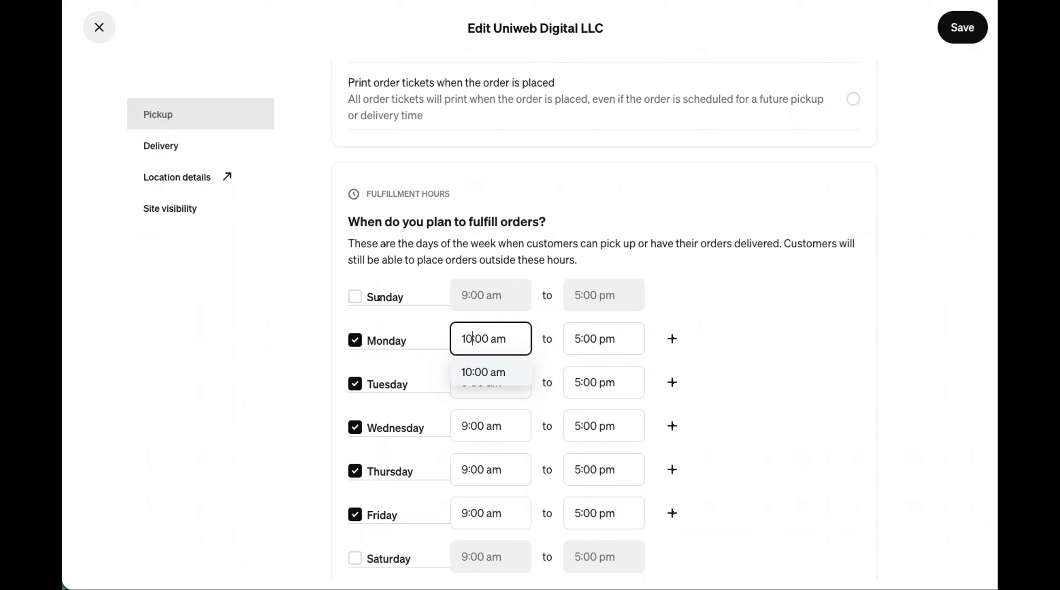
left_click(486, 373)
left_click(462, 381)
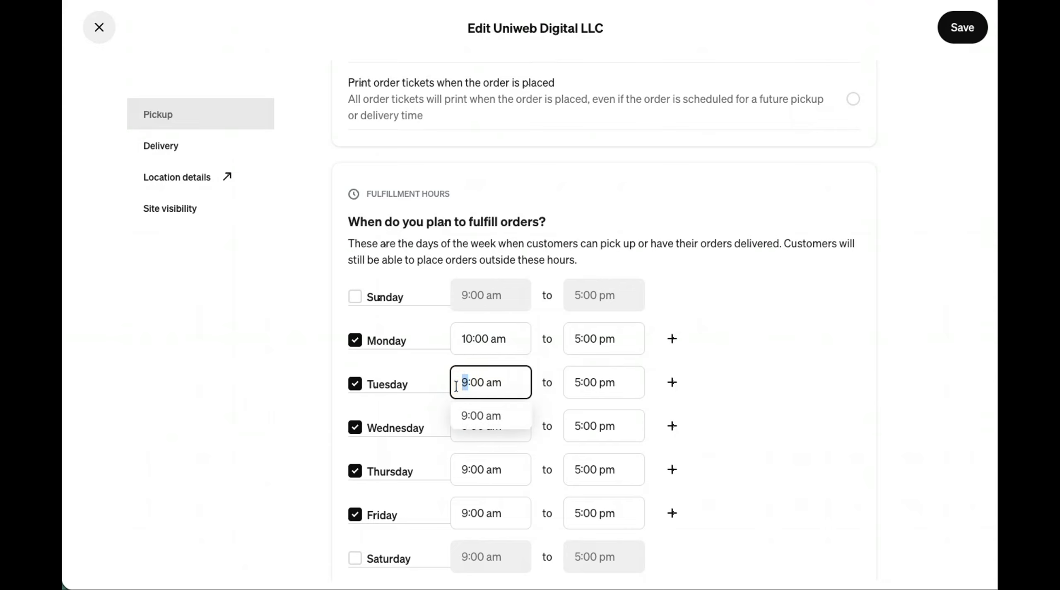
type("10")
left_click(472, 422)
Step: Set the Wednesday, Thursday and Friday fulfillment start times to 10:00 am, and enable Saturday as a fulfillment day
left_click(471, 425)
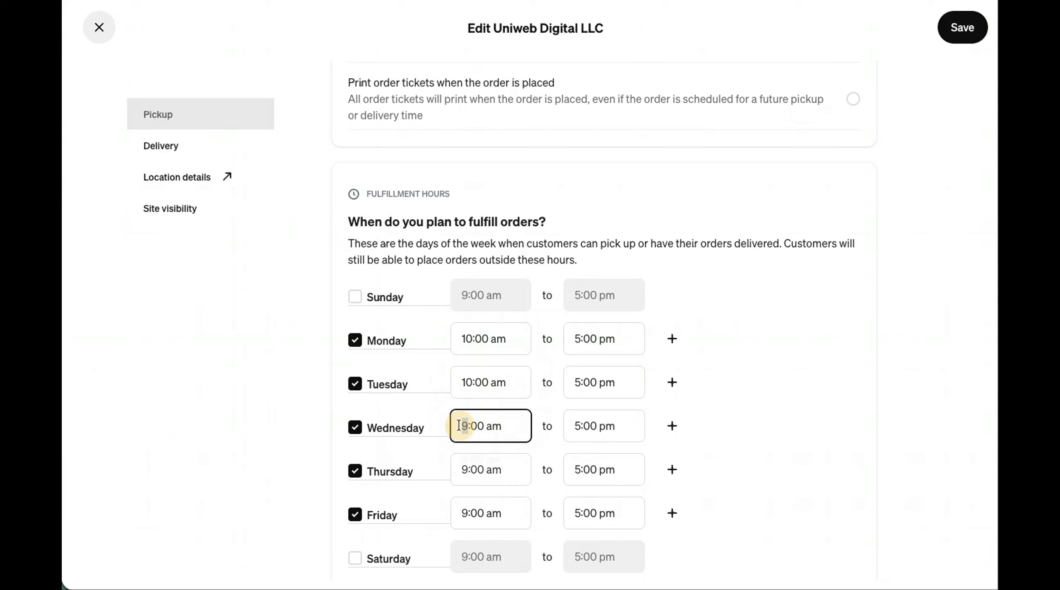
type("10")
left_click(463, 459)
left_click(466, 467)
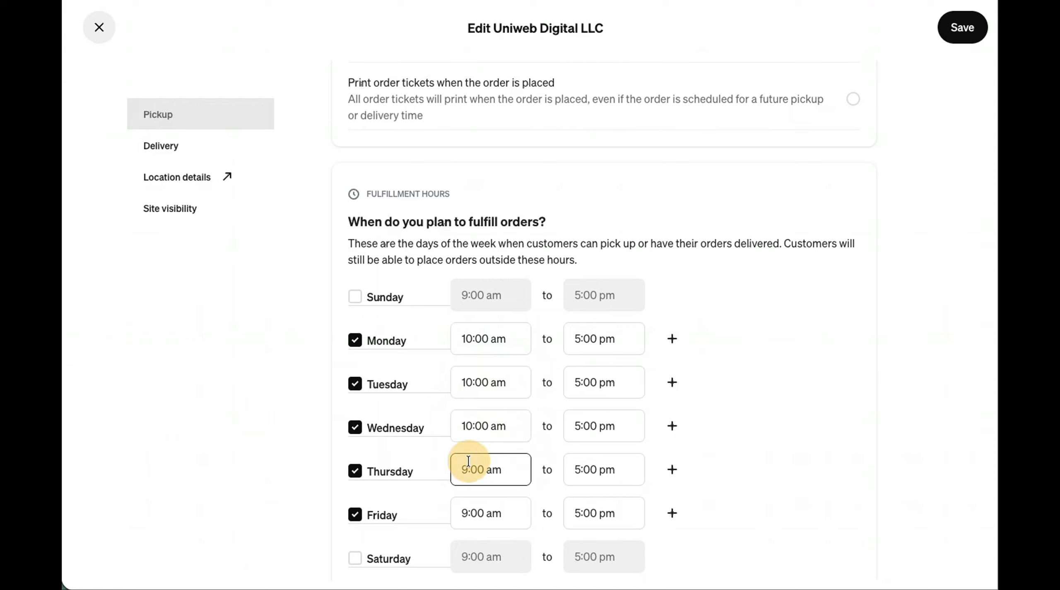
type("10:00 am")
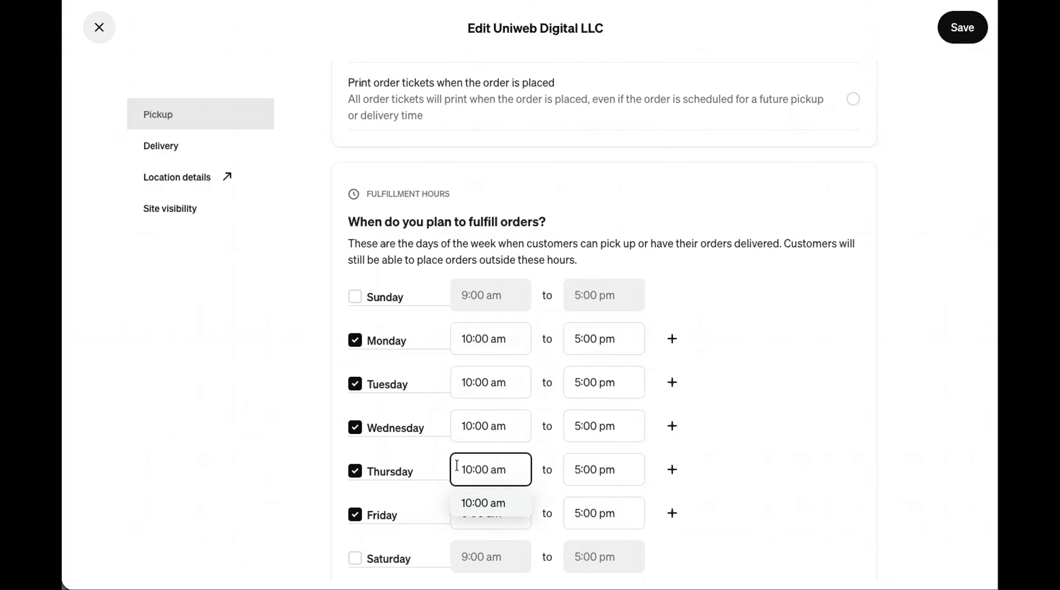
left_click(480, 509)
double_click(451, 517)
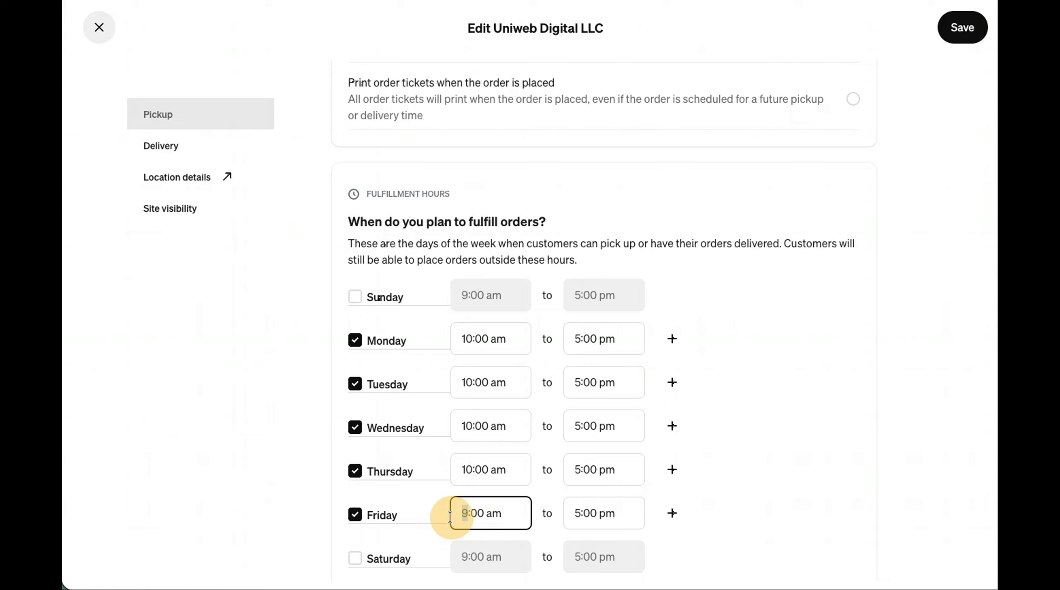
type("10")
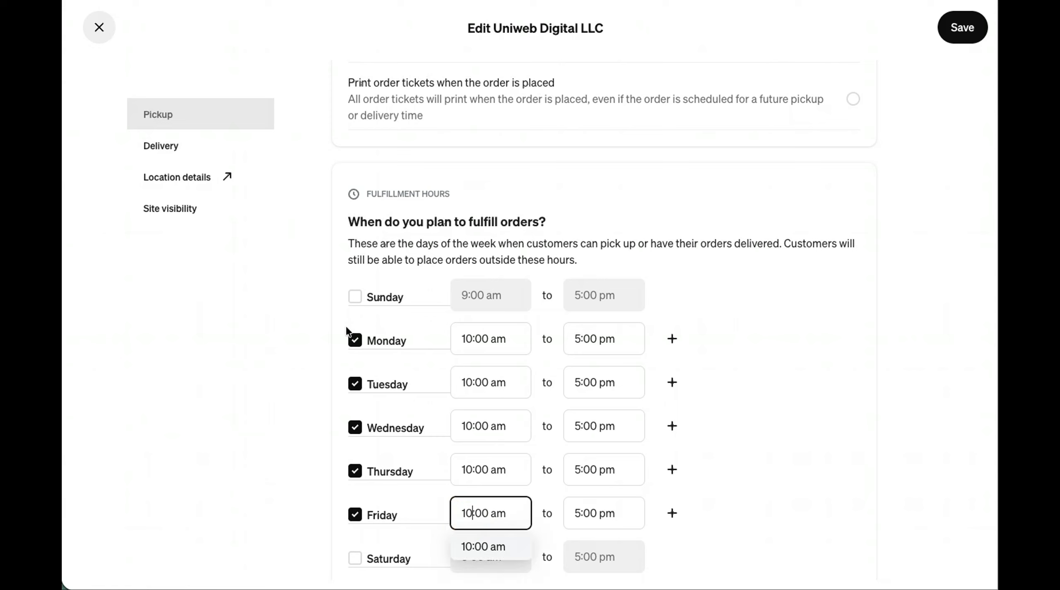
scroll(350, 335, "down", 2)
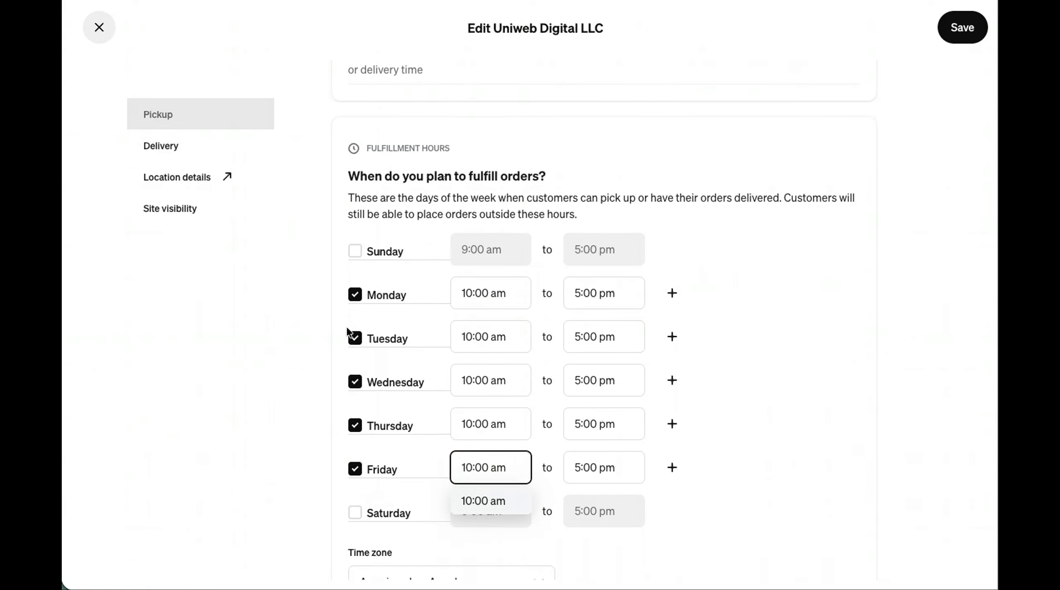
left_click(356, 507)
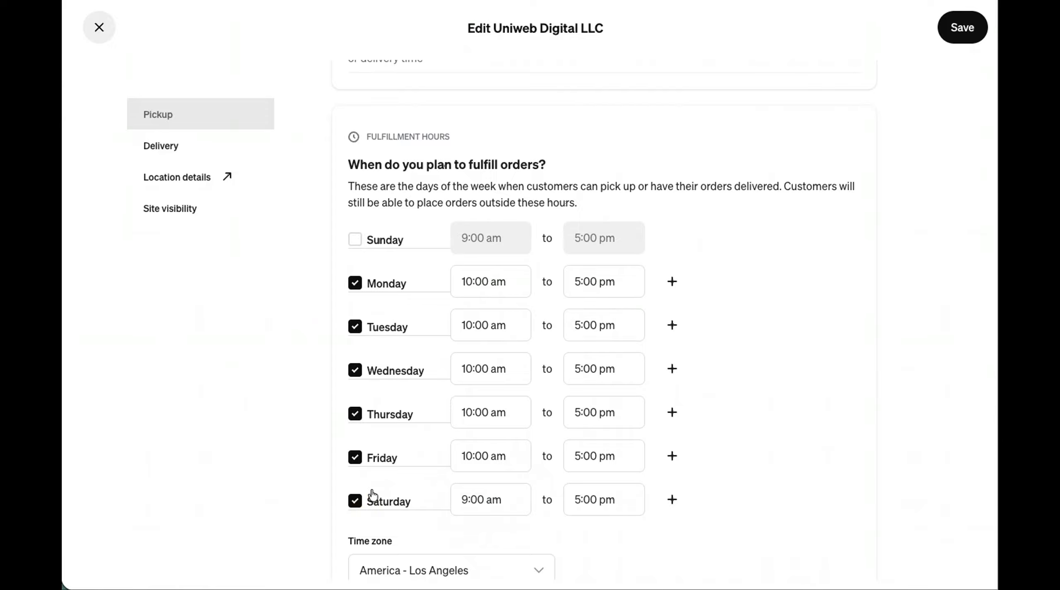
Step: Set the Monday, Tuesday and Wednesday fulfillment end times to 6:00 pm
left_click(577, 285)
left_click_drag(580, 286, 572, 286)
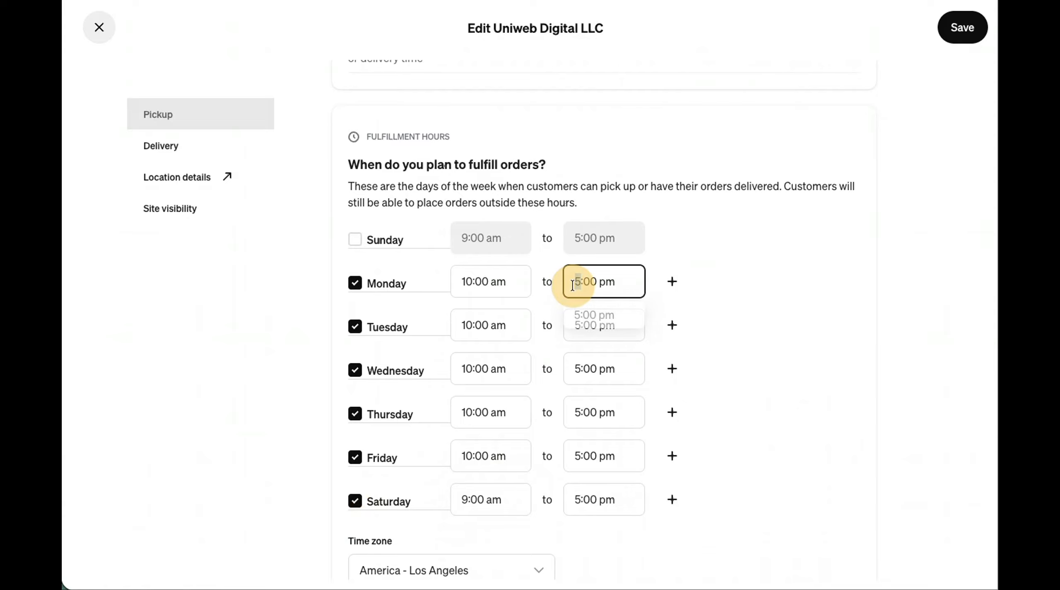
type("6")
left_click(584, 325)
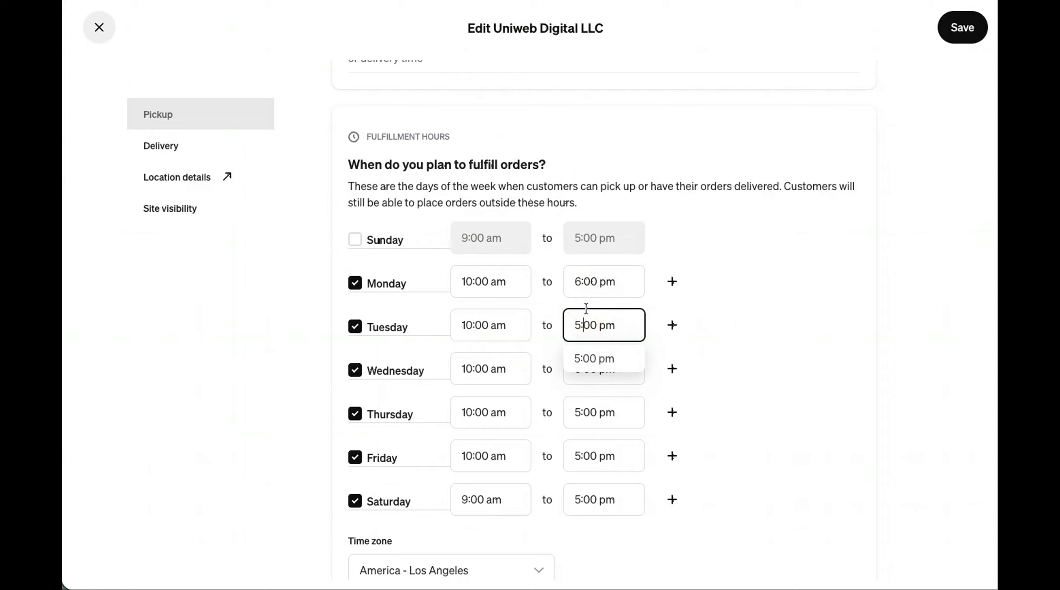
left_click_drag(580, 329, 574, 330)
type("6")
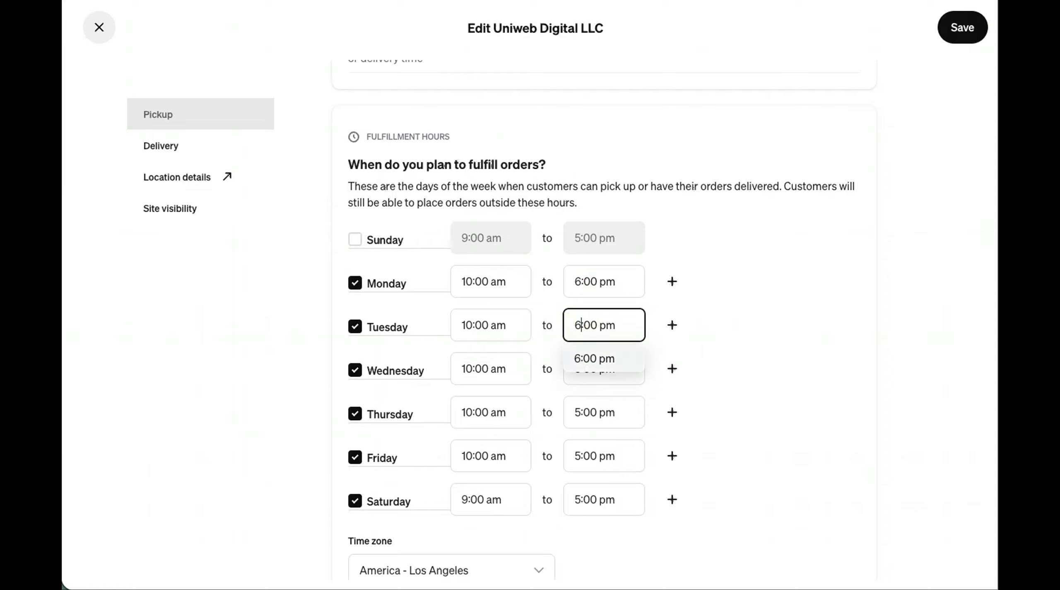
left_click(579, 370)
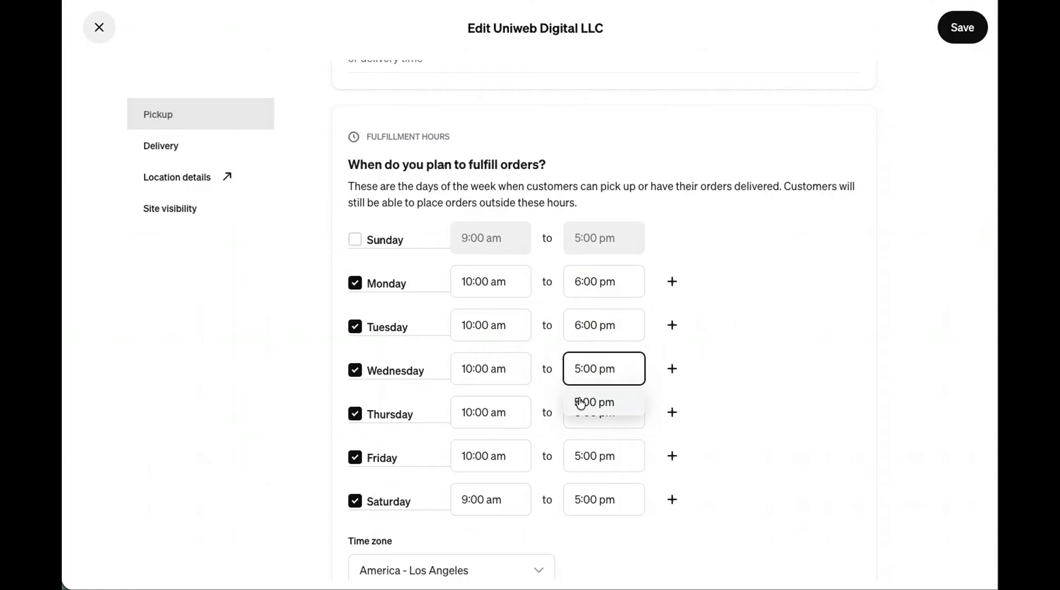
left_click(575, 372)
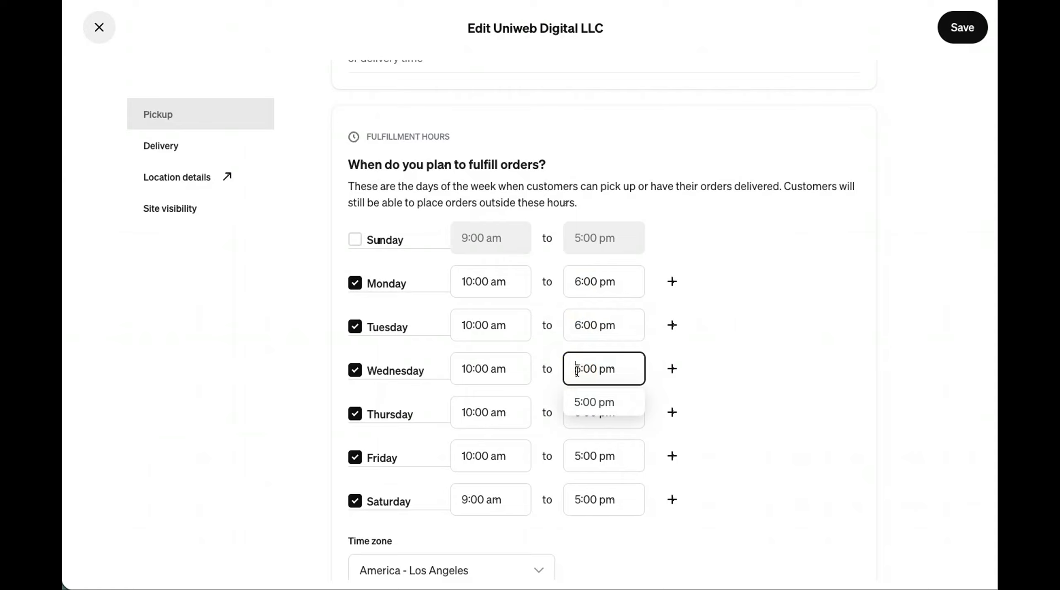
left_click_drag(580, 371, 574, 371)
type("6")
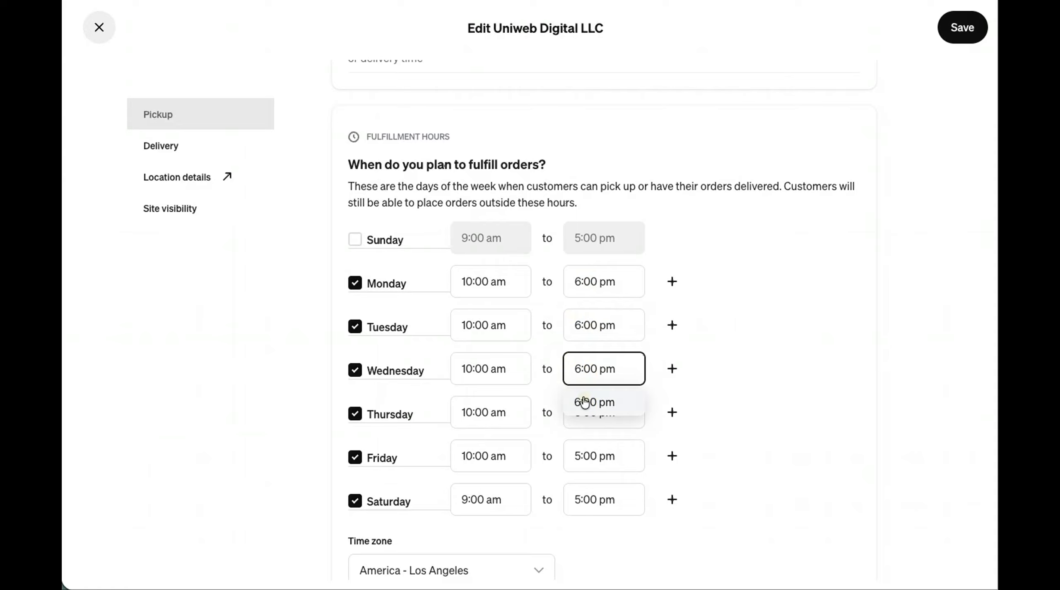
left_click(575, 409)
Step: Set the Thursday and Friday fulfillment end times to 6:00 pm
left_click_drag(581, 411, 574, 410)
type("6")
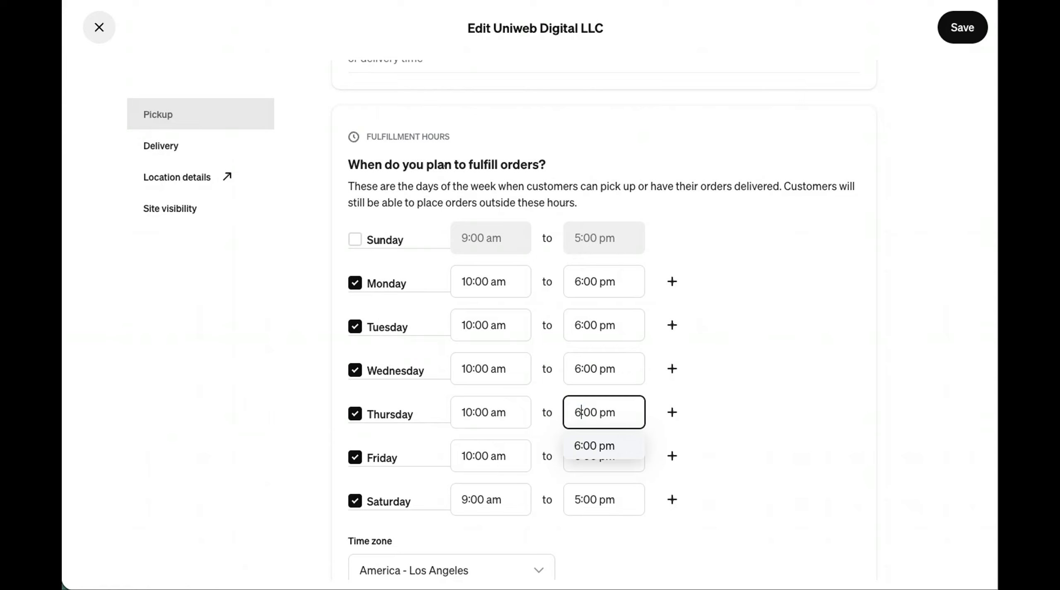
left_click(582, 445)
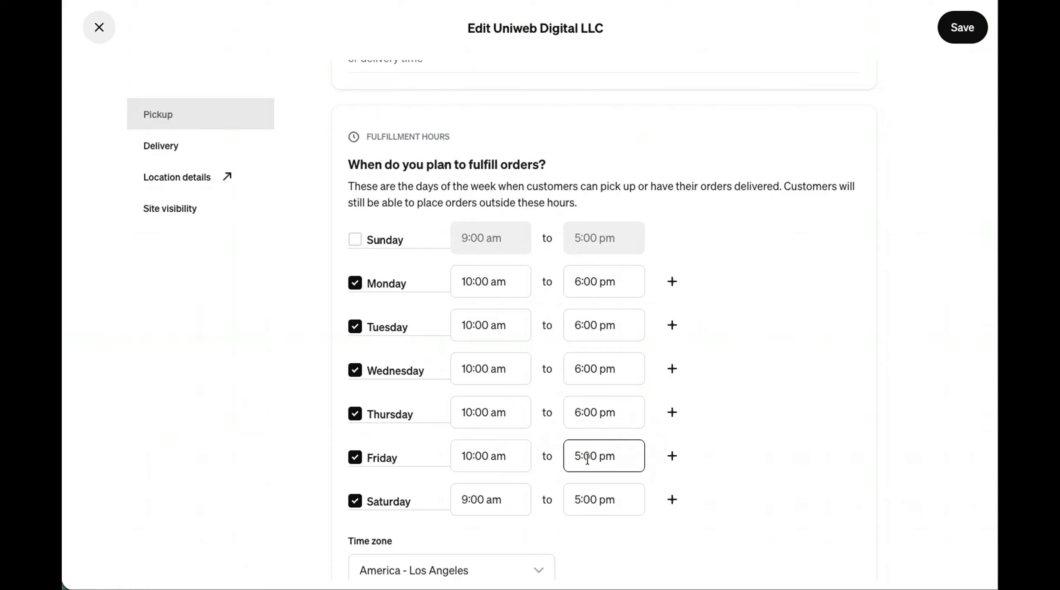
left_click_drag(582, 455, 575, 454)
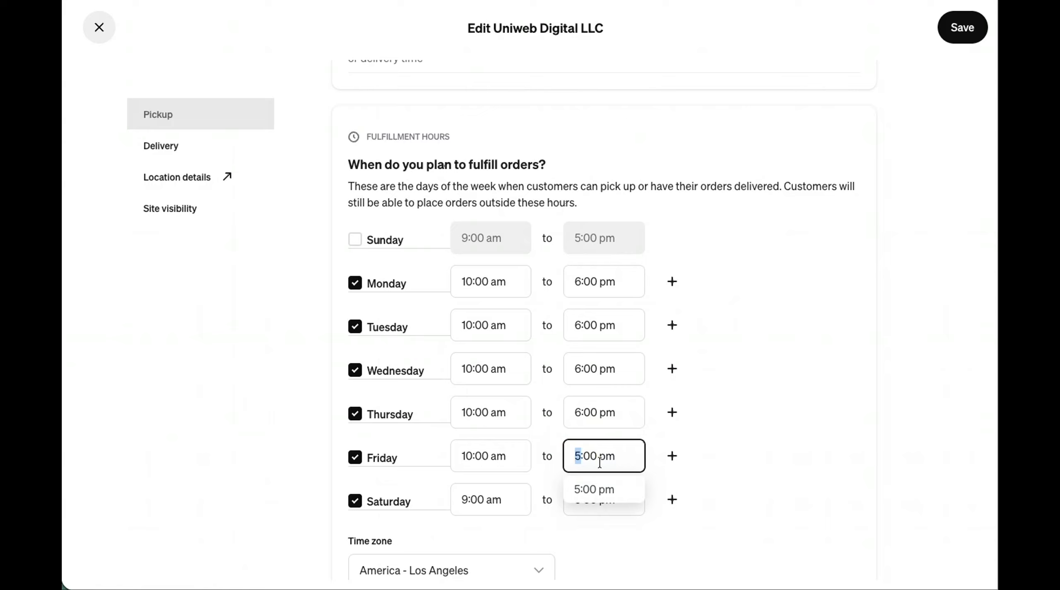
type("6")
left_click(603, 483)
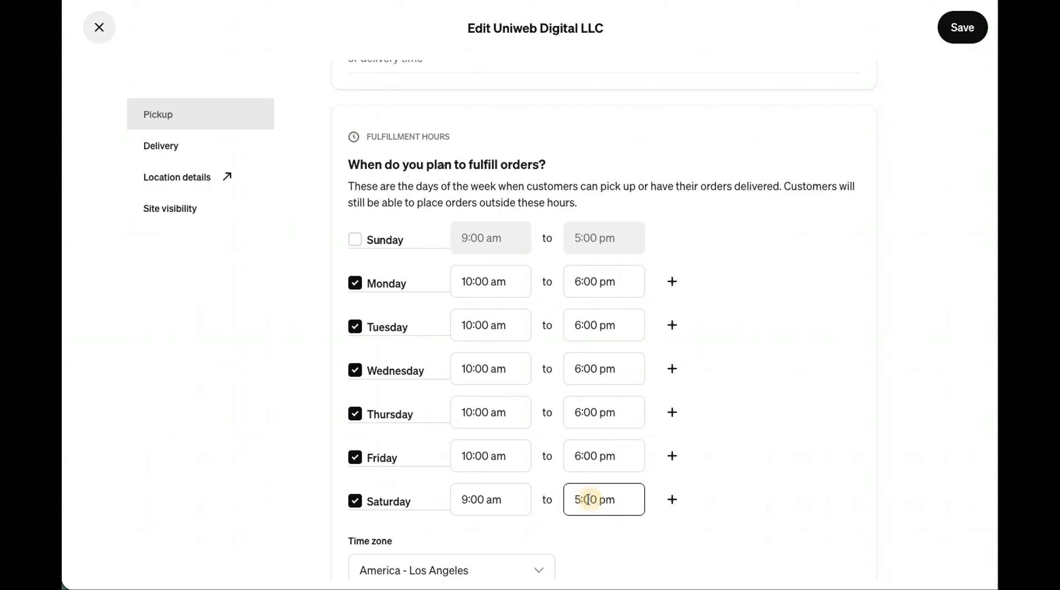
Step: Set Saturday's fulfillment hours to 10:00 am to 6:00 pm
left_click_drag(581, 499, 573, 500)
type("6")
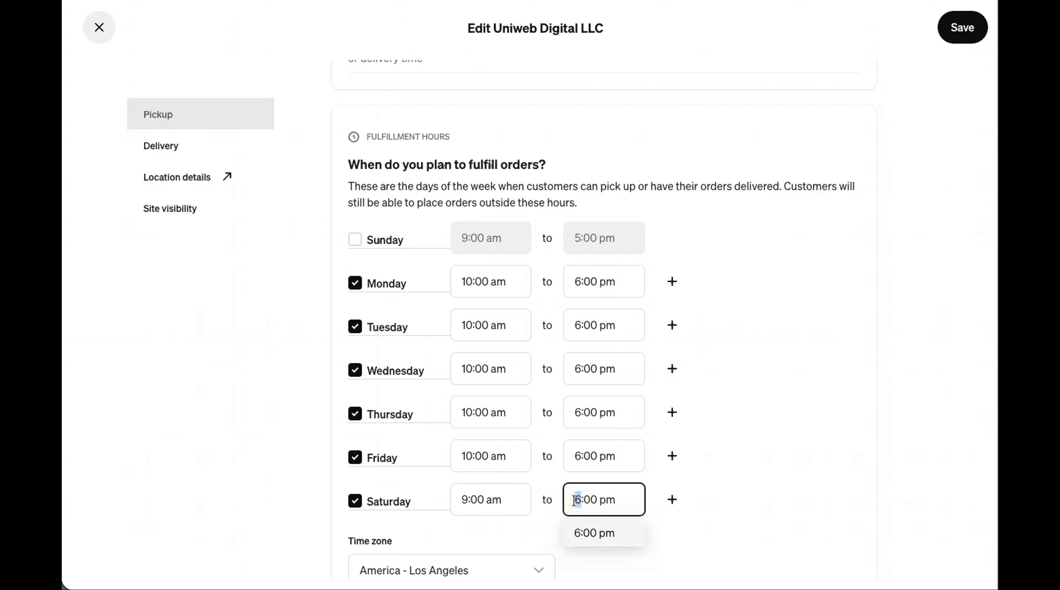
type("4")
left_click(468, 500)
left_click_drag(469, 499, 459, 501)
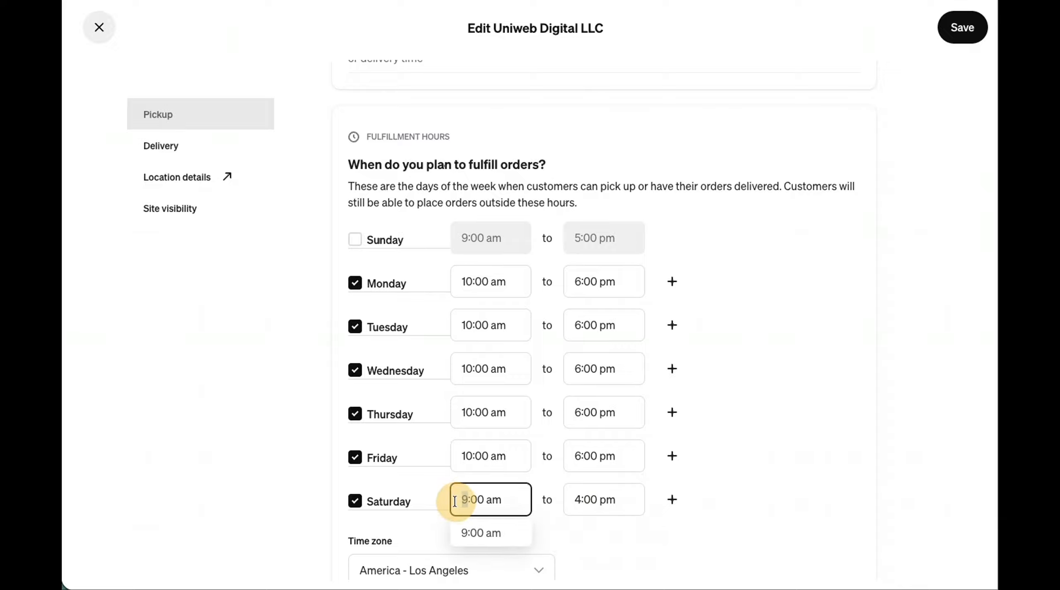
type("10")
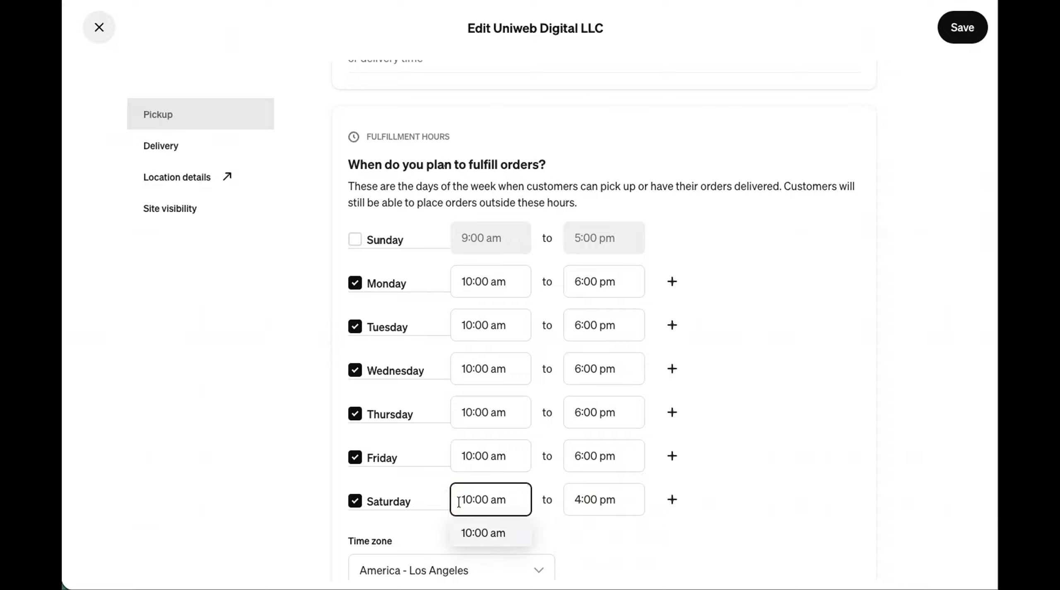
left_click(471, 531)
left_click(577, 498)
left_click(579, 499)
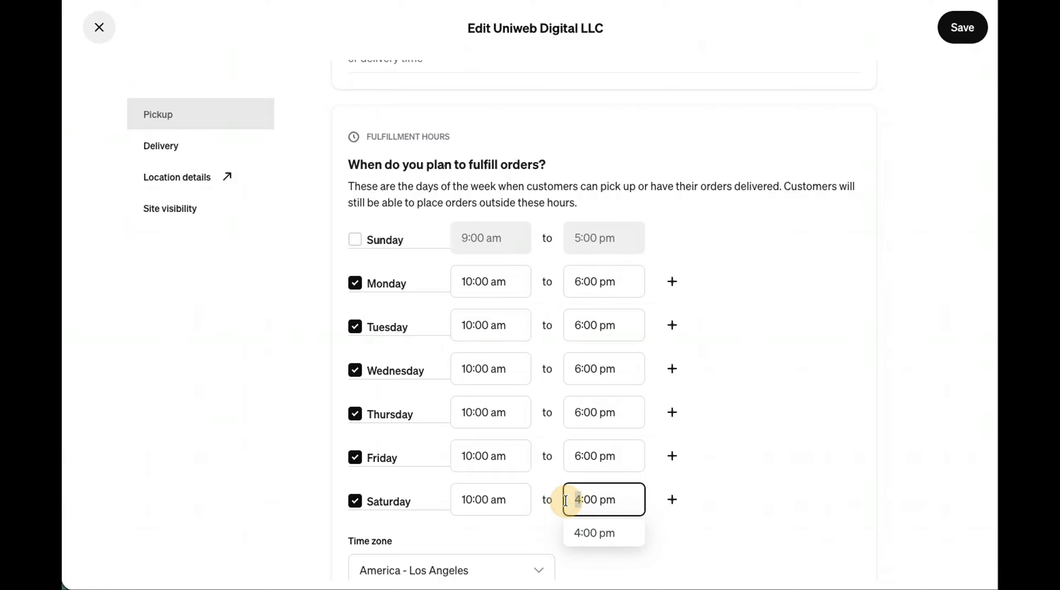
key("BackSpace")
type("6")
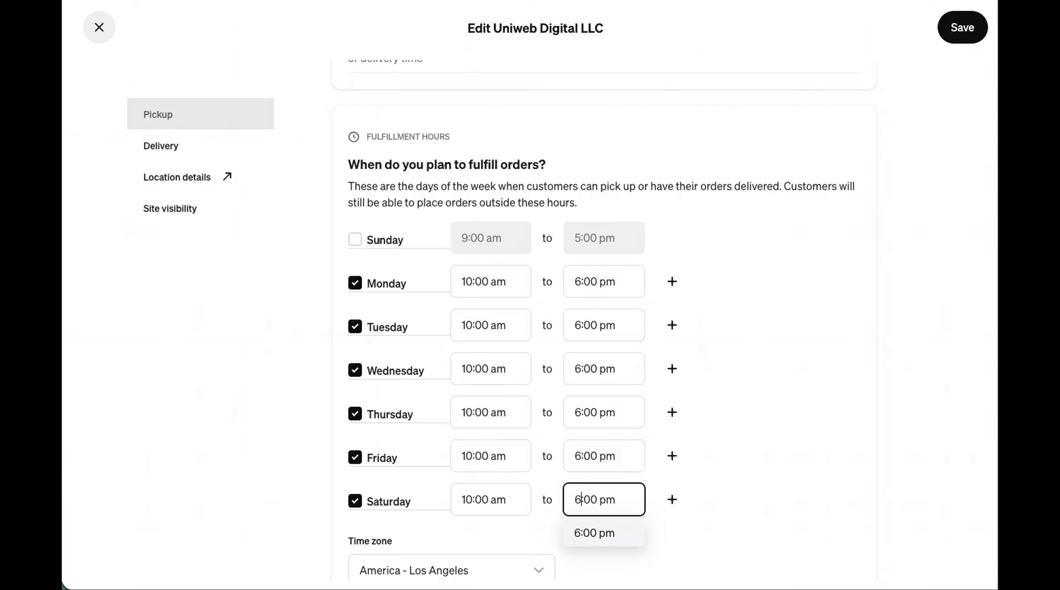
left_click(588, 531)
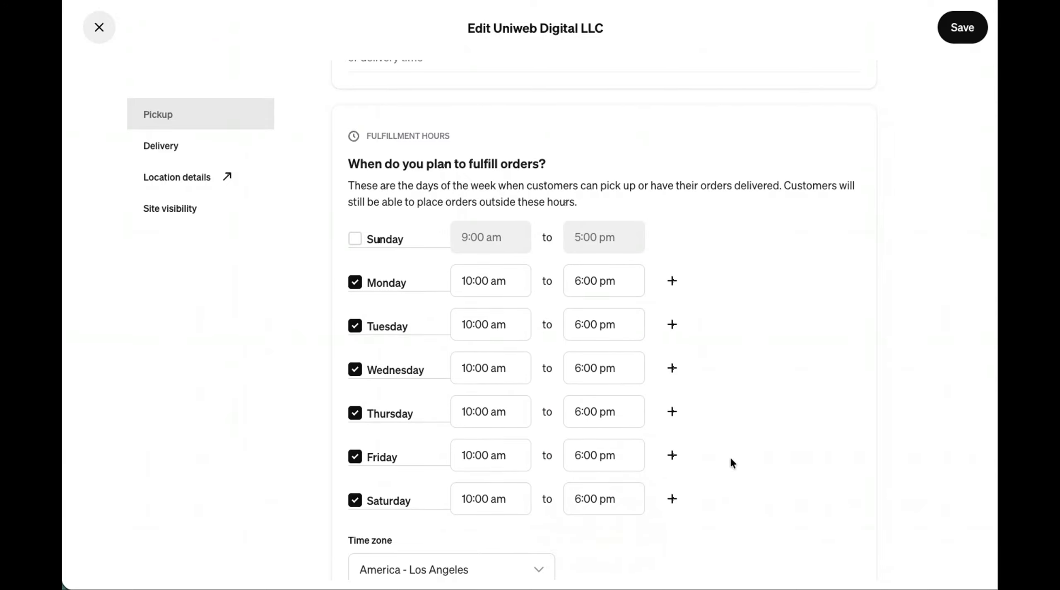
Step: Add 7/4/2026 as a restricted date for pickup and delivery orders, repeating every year
scroll(732, 461, "down", 3)
scroll(740, 469, "down", 2)
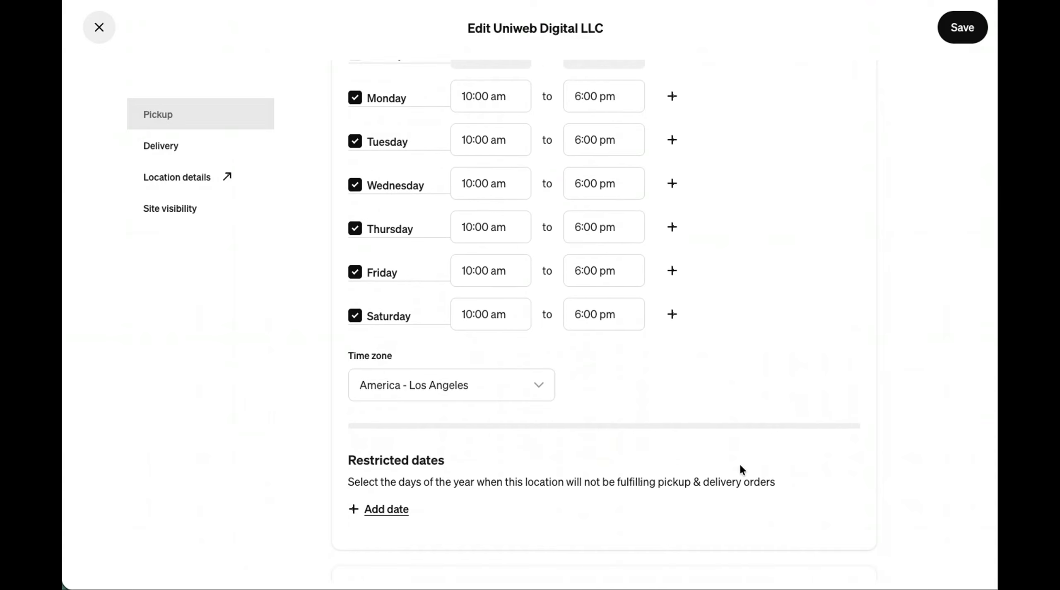
scroll(742, 469, "down", 2)
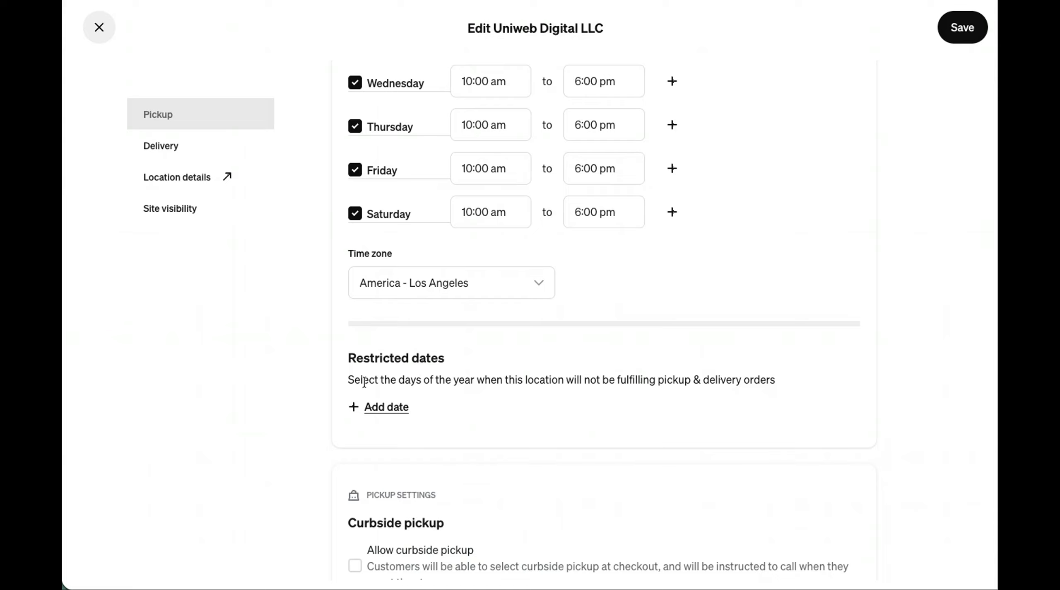
left_click(391, 408)
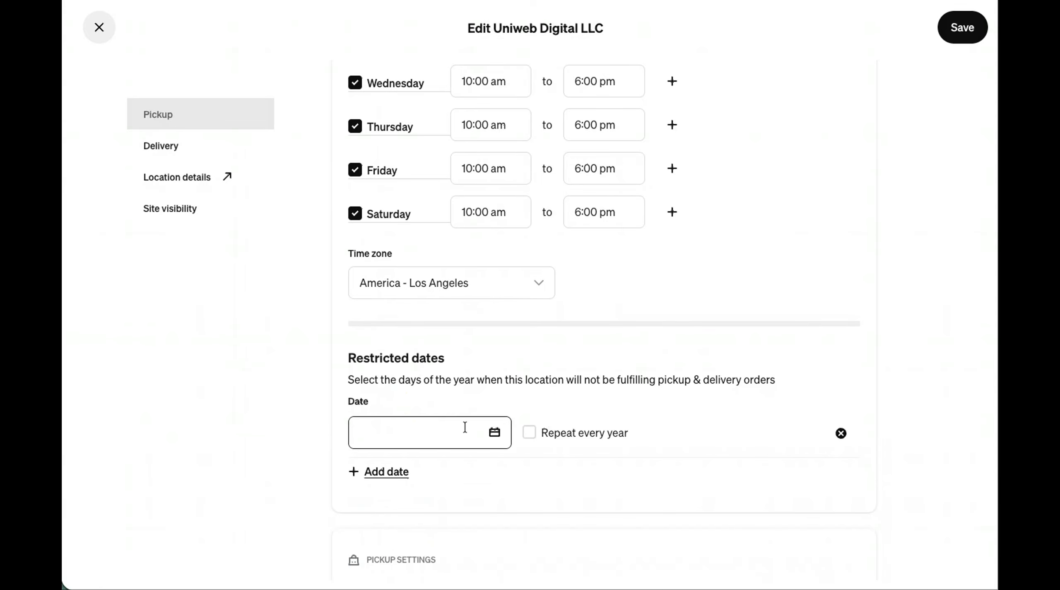
left_click(494, 432)
left_click(378, 432)
left_click(543, 275)
left_click(529, 432)
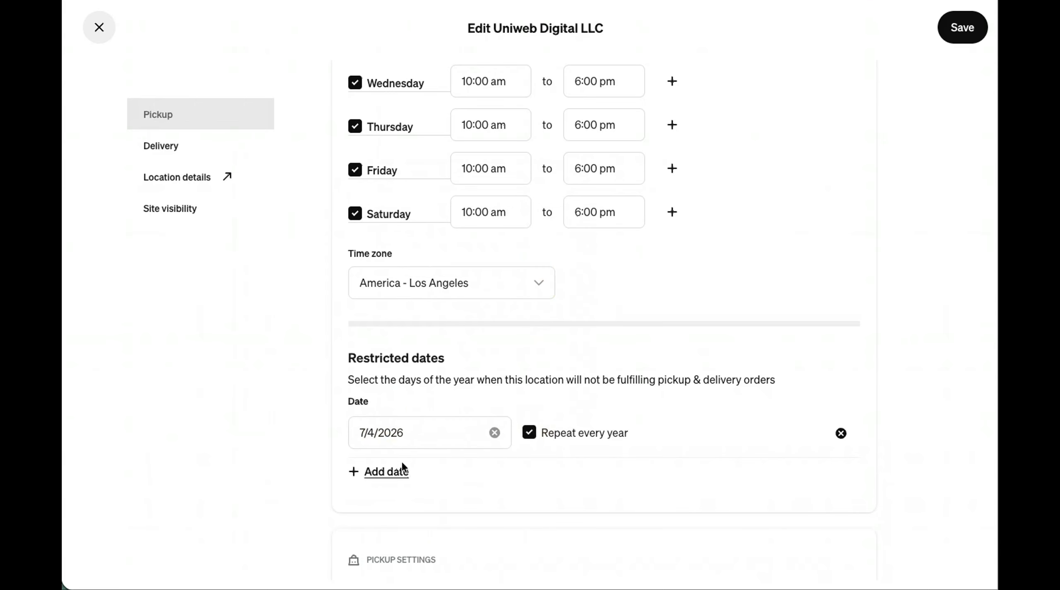
Step: Add a second restricted date and set it to 12/24/2026
left_click(400, 471)
left_click(400, 476)
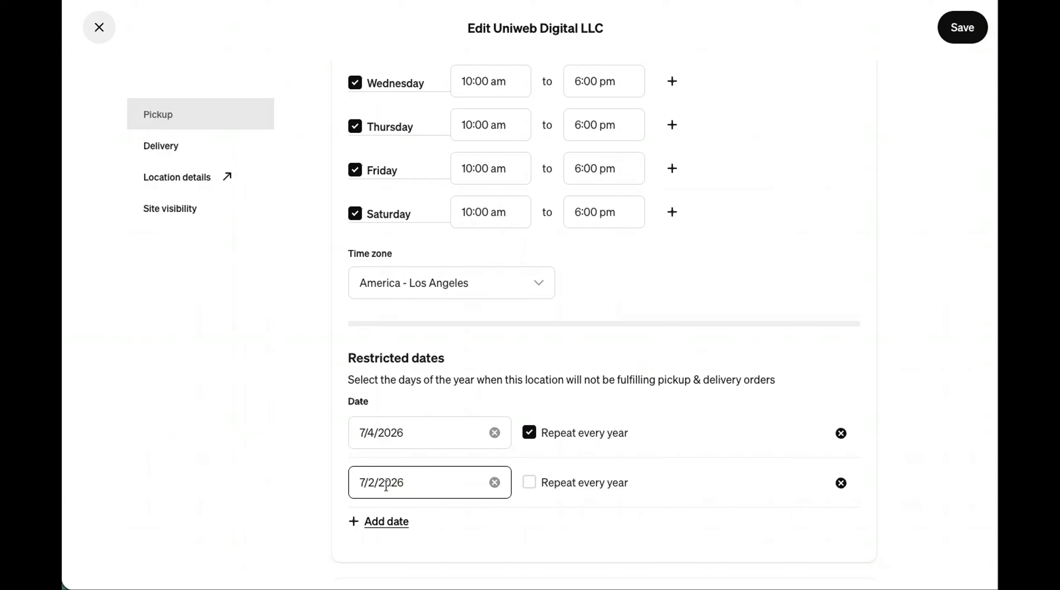
left_click(379, 521)
left_click(372, 485)
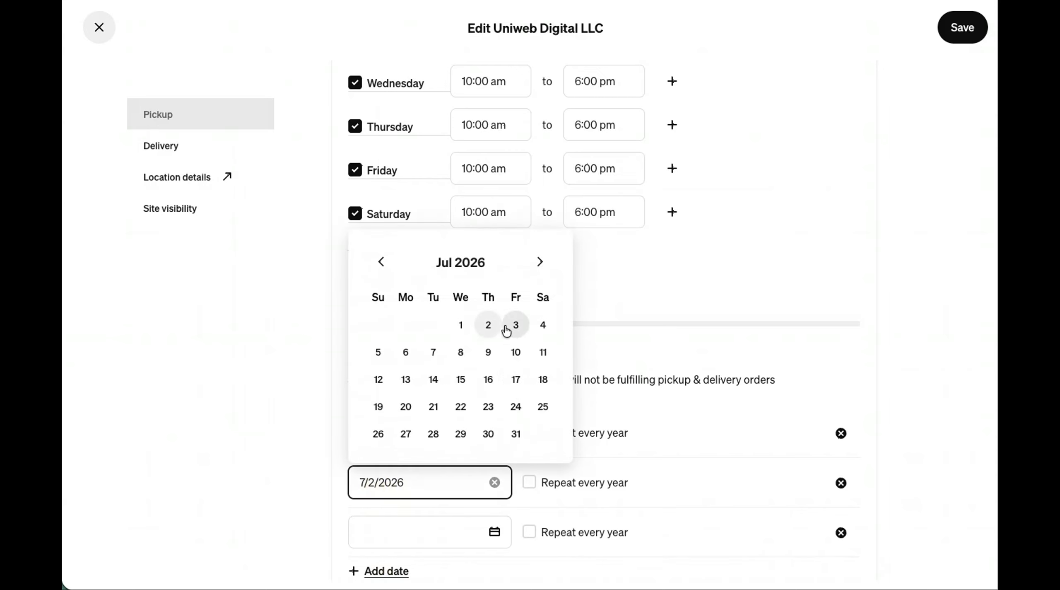
left_click(540, 261)
left_click(539, 261)
left_click(540, 261)
left_click(543, 260)
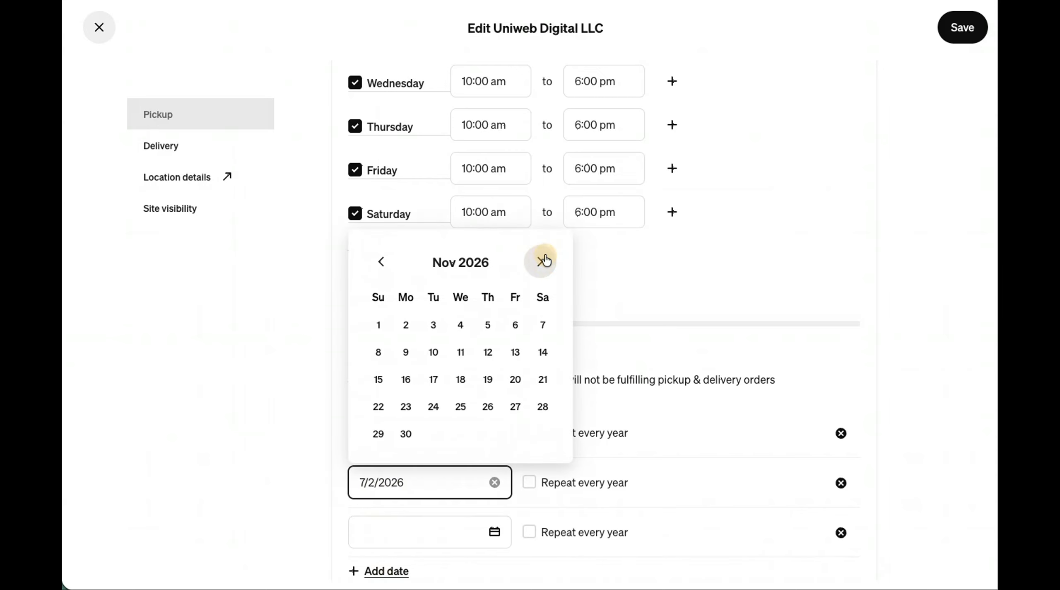
left_click(543, 260)
left_click(489, 405)
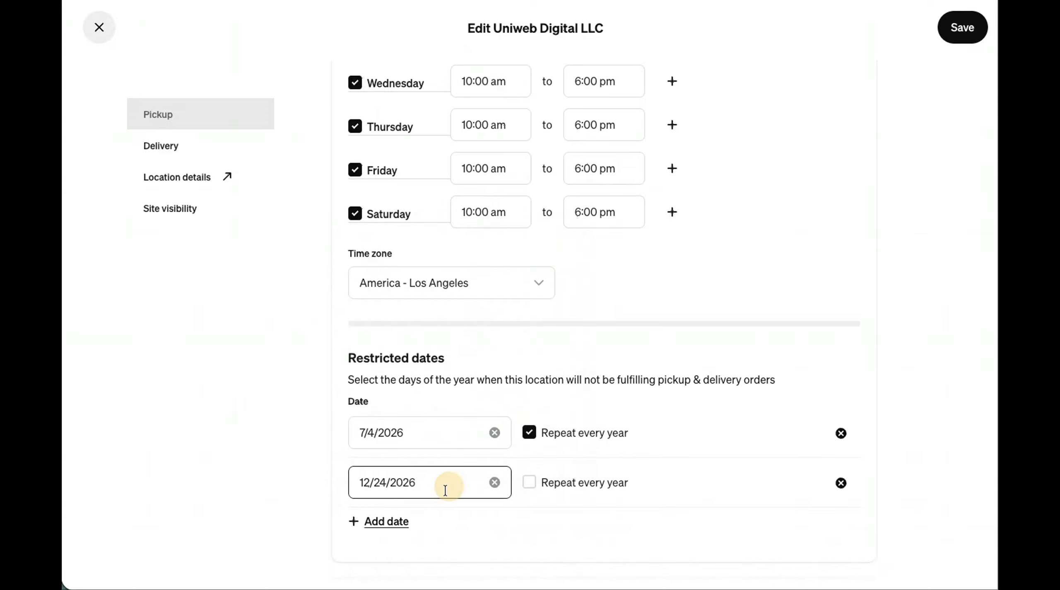
Step: Add 12/25/2026 as a third restricted date and make both December dates repeat every year
left_click(398, 520)
left_click(422, 530)
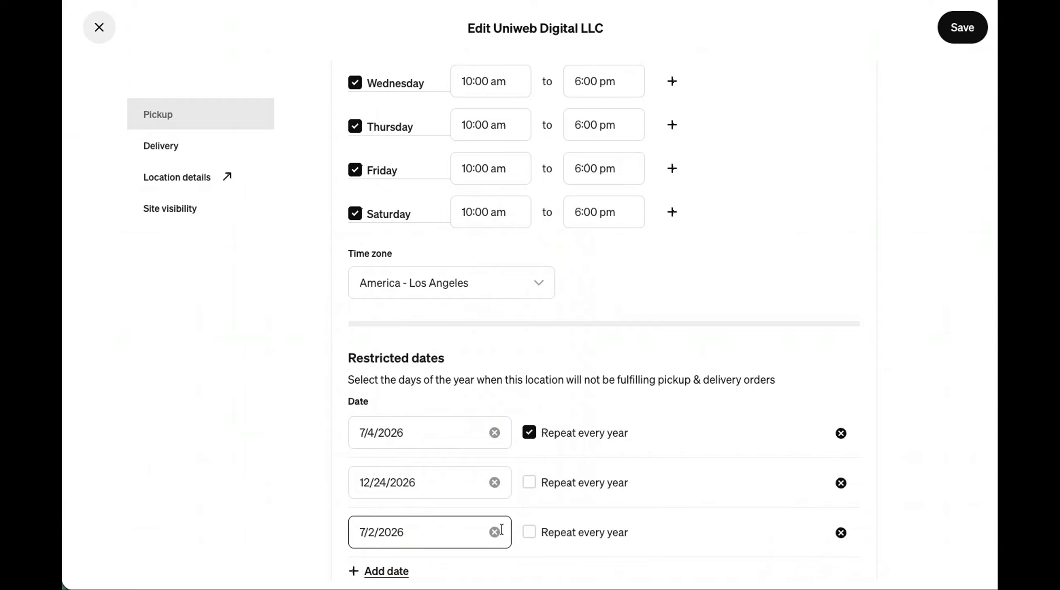
left_click(421, 531)
left_click(533, 317)
left_click(533, 316)
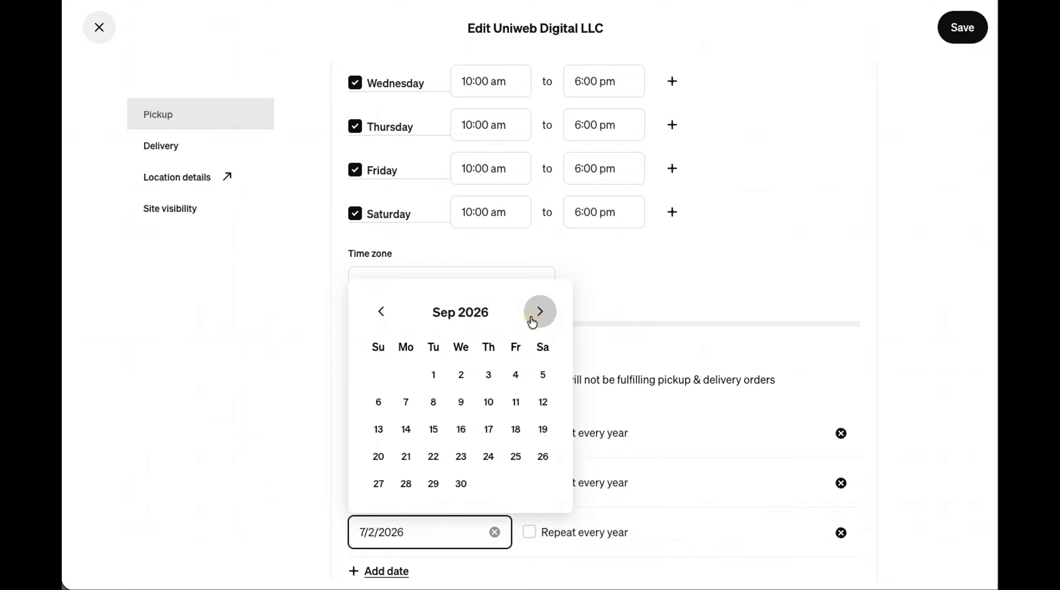
left_click(534, 316)
left_click(534, 316)
left_click(534, 316)
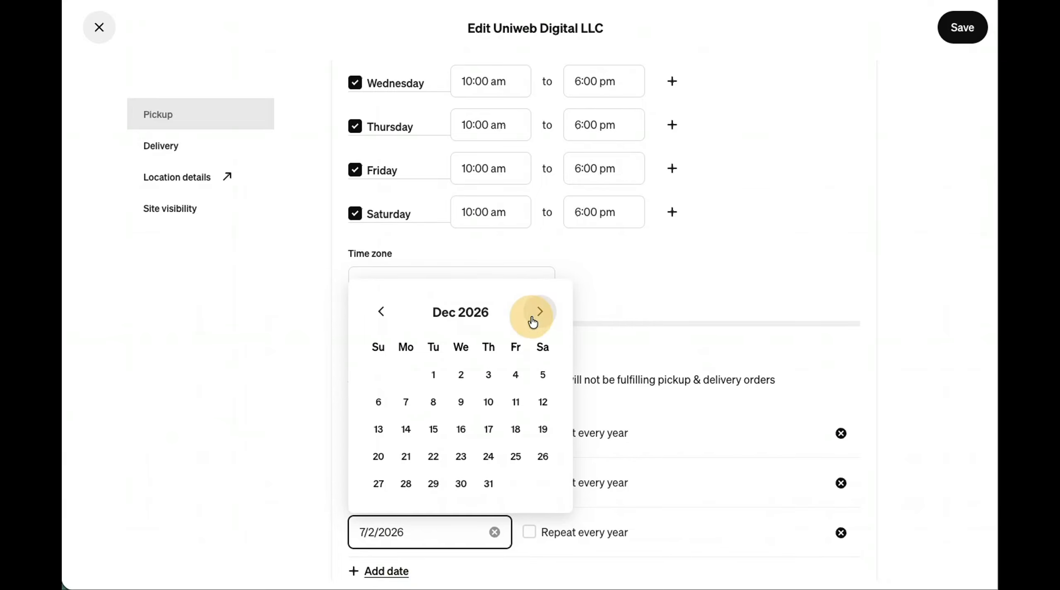
left_click(516, 456)
left_click(529, 532)
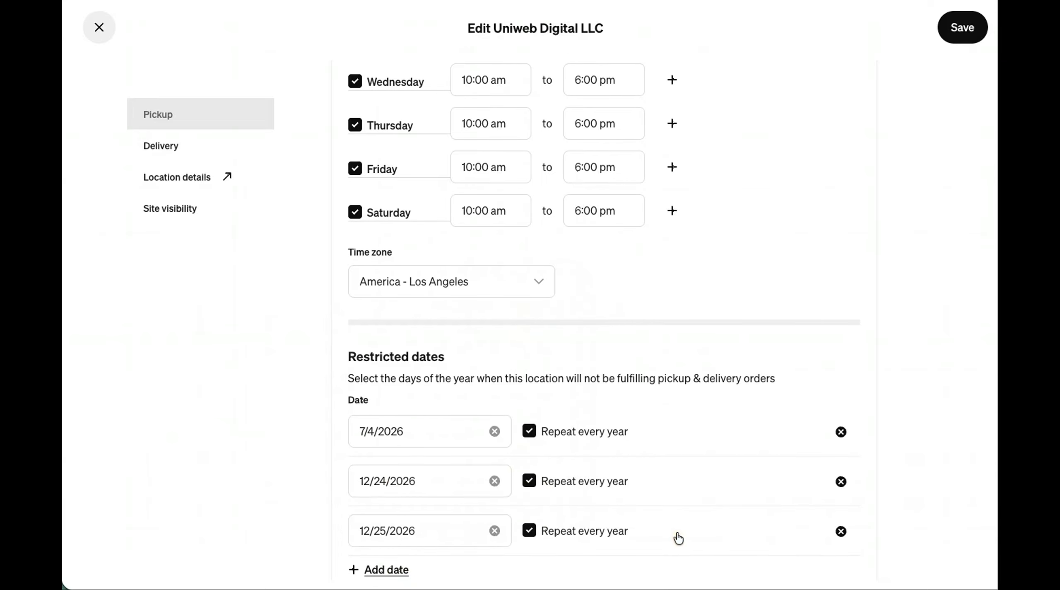
Step: Enter "Walk up to the counter, give us your name and we'll have your order ready!" as the pickup instructions and save the location settings
scroll(679, 529, "down", 8)
scroll(684, 530, "down", 3)
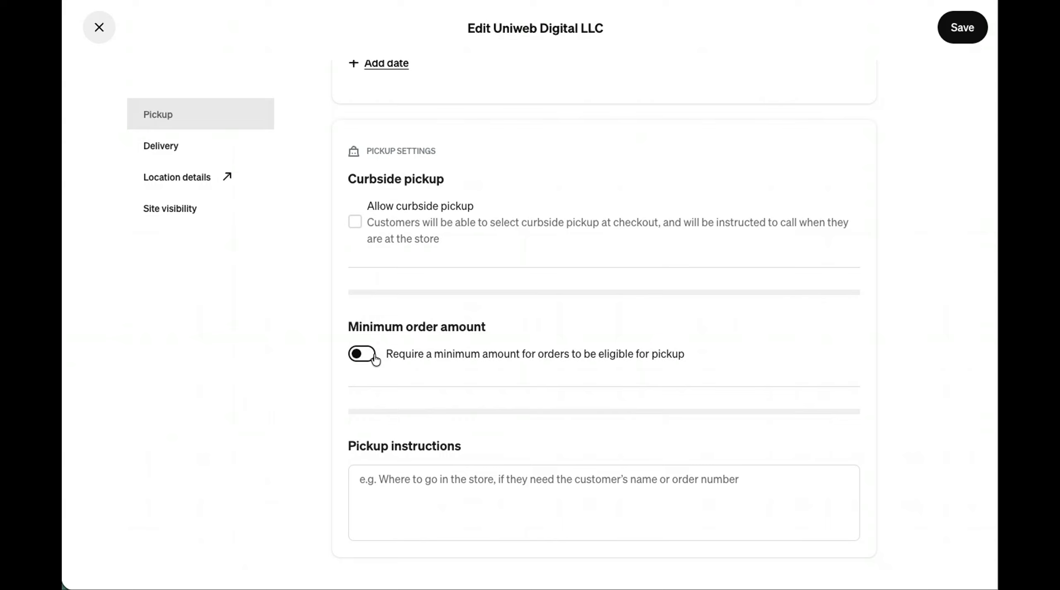
left_click(426, 489)
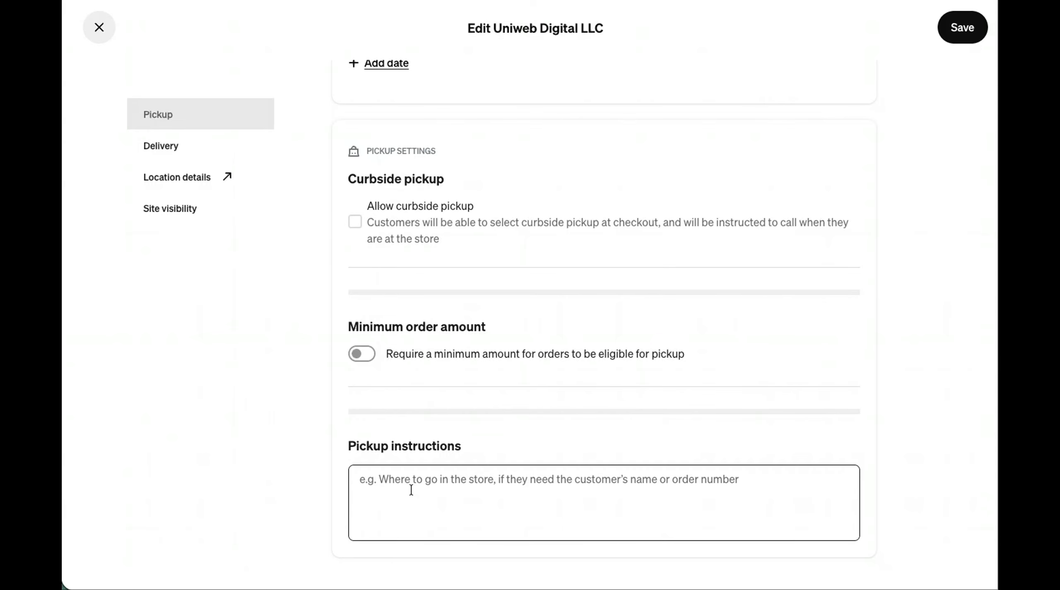
left_click(480, 493)
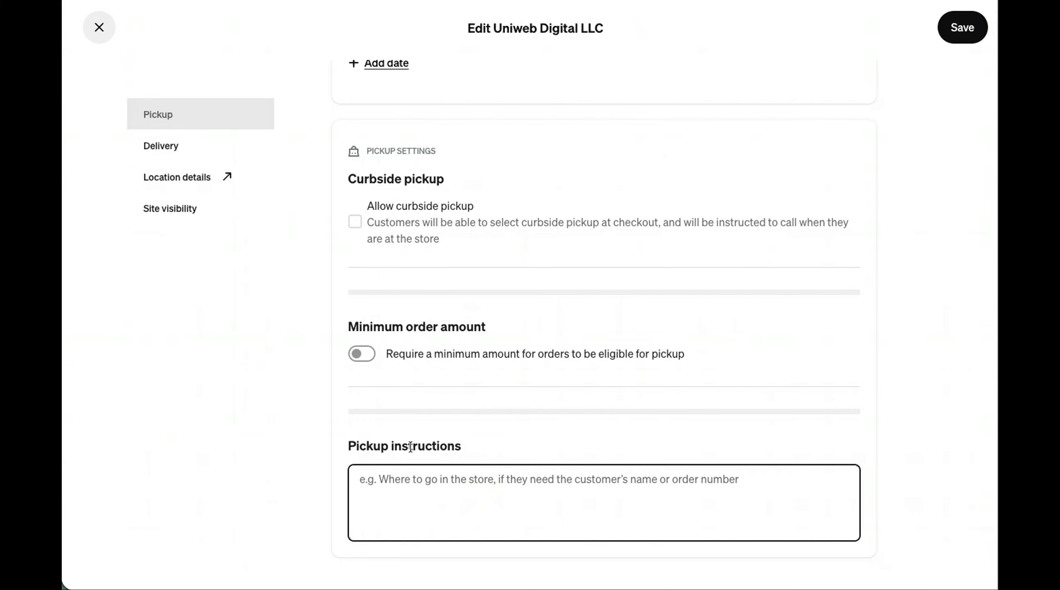
type("Walk up to the coun")
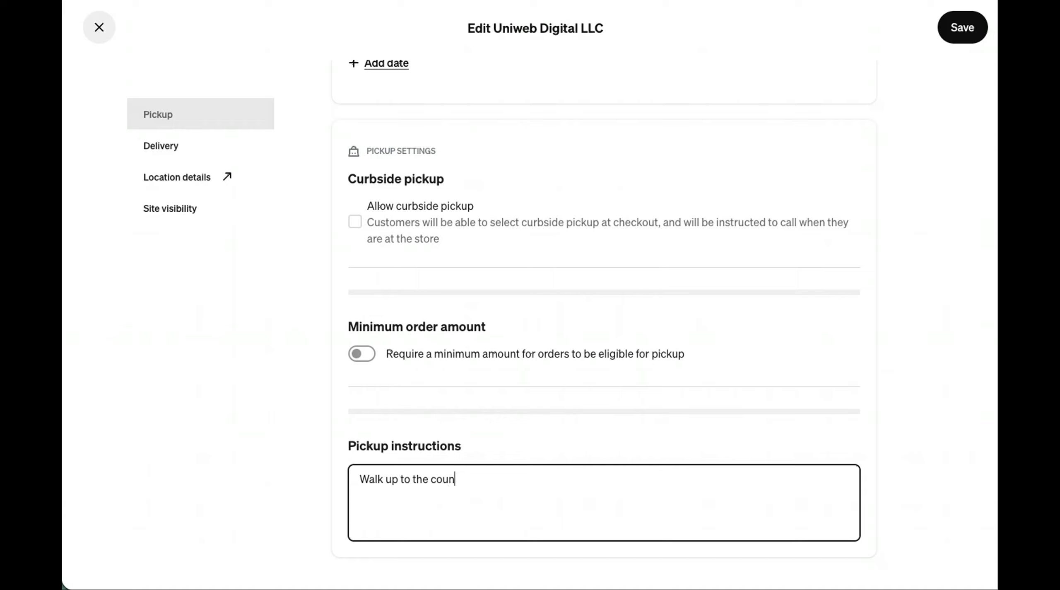
type("ter, give us you")
type("r oname")
key("BackSpace")
key("BackSpace")
key("BackSpace")
key("BackSpace")
key("BackSpace")
key("BackSpace")
type("na")
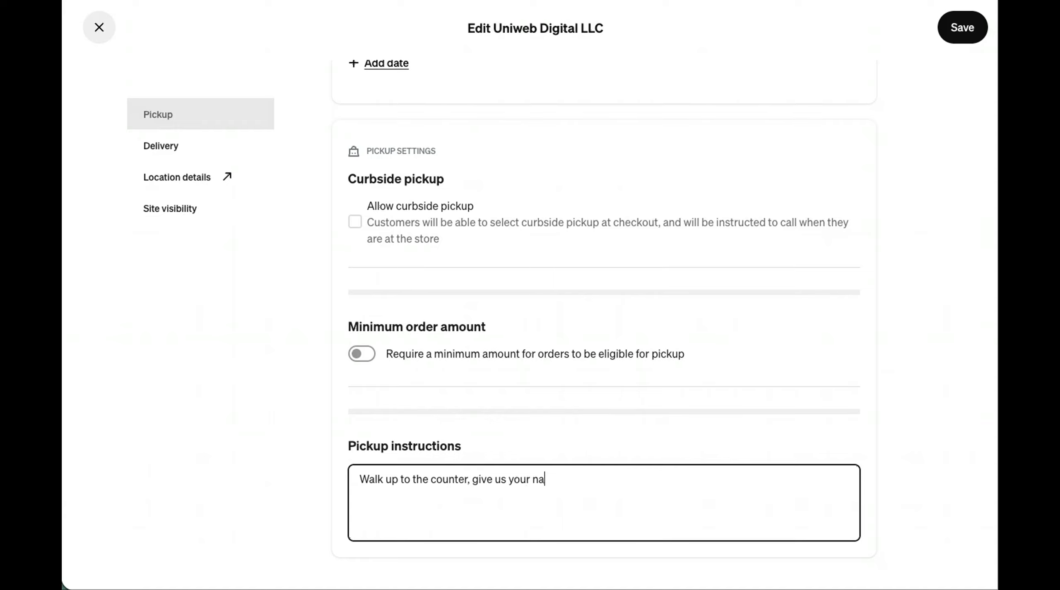
type("me and we'll have y")
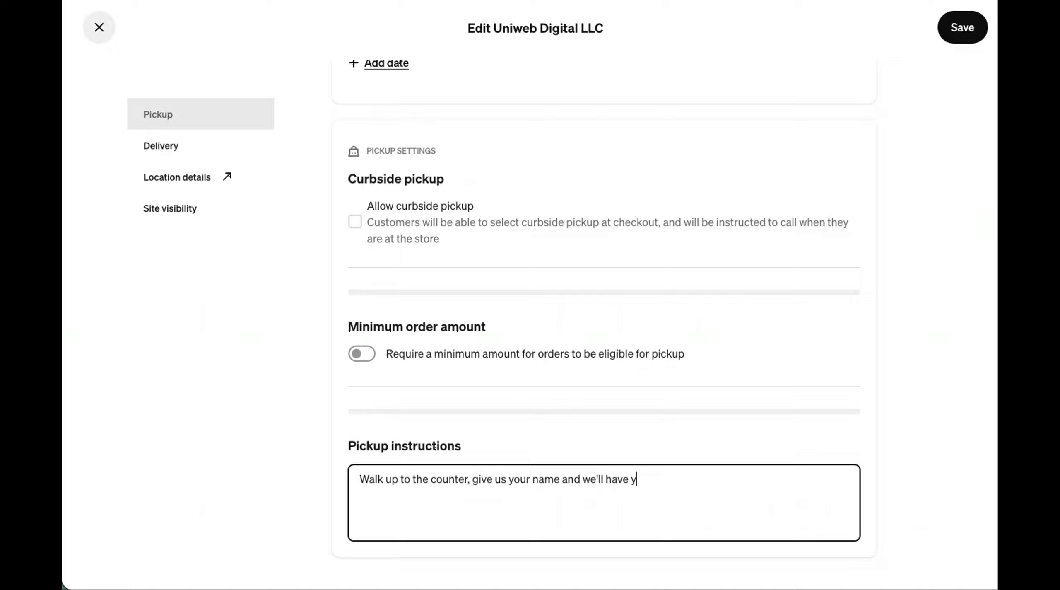
type("our order ready!")
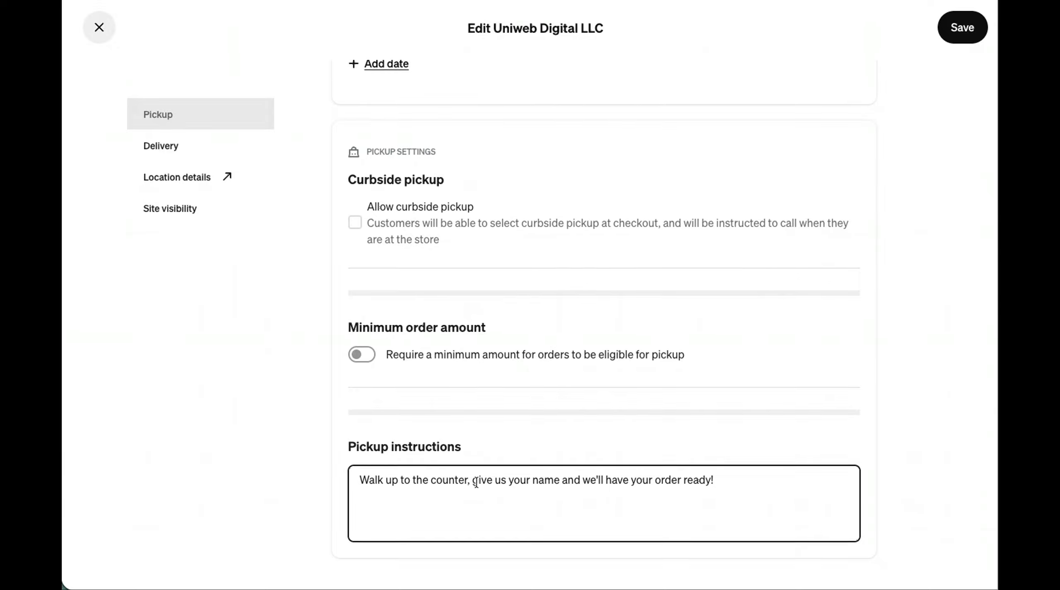
scroll(476, 483, "up", 15)
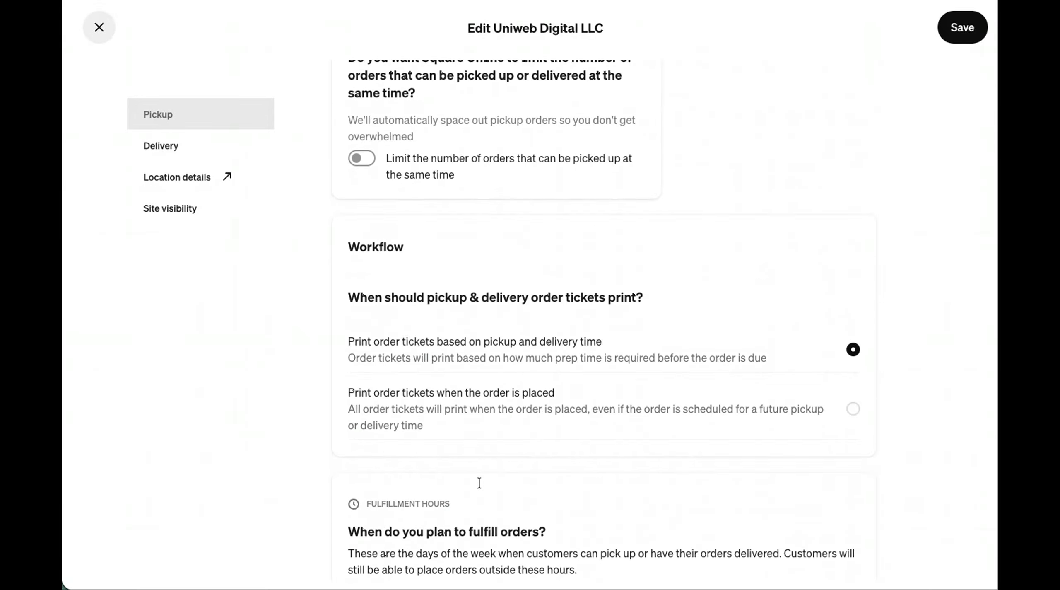
scroll(479, 482, "up", 15)
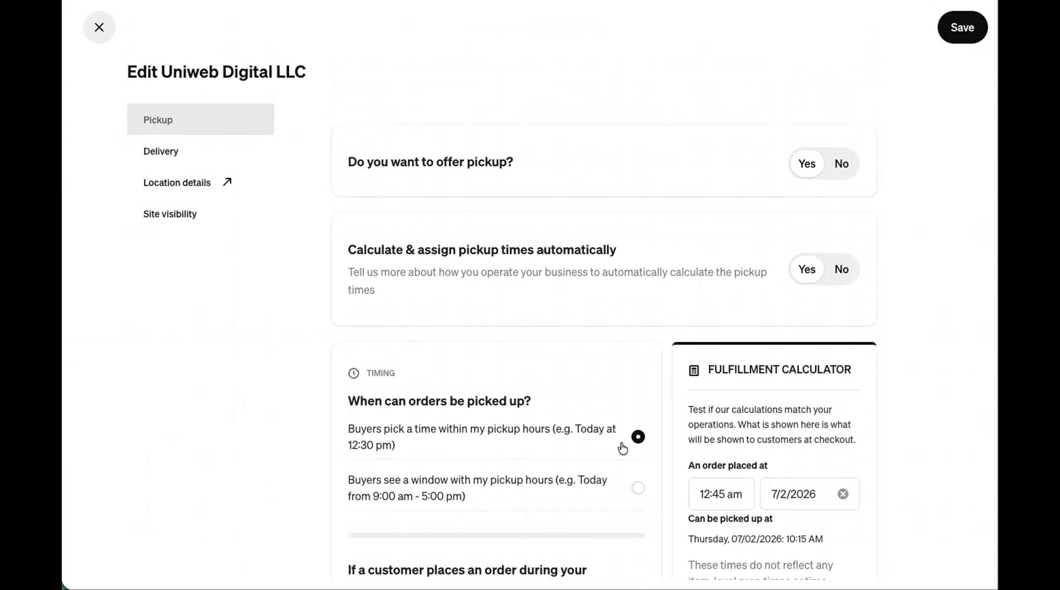
left_click(970, 37)
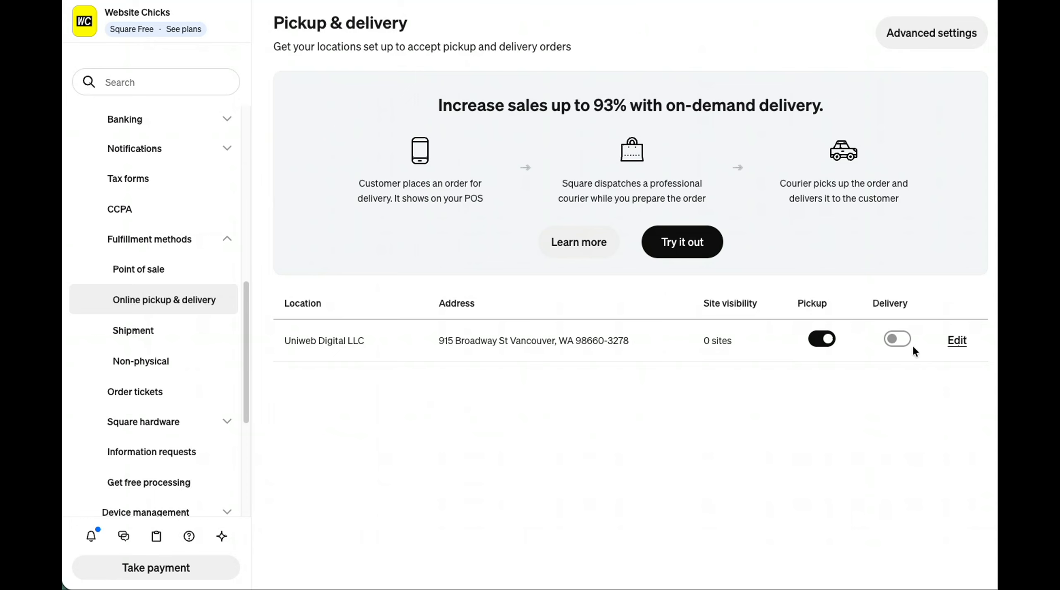
Step: Make the Uniweb Digital LLC location visible on the Verde Vida (Demo) site and save the location settings
left_click(959, 342)
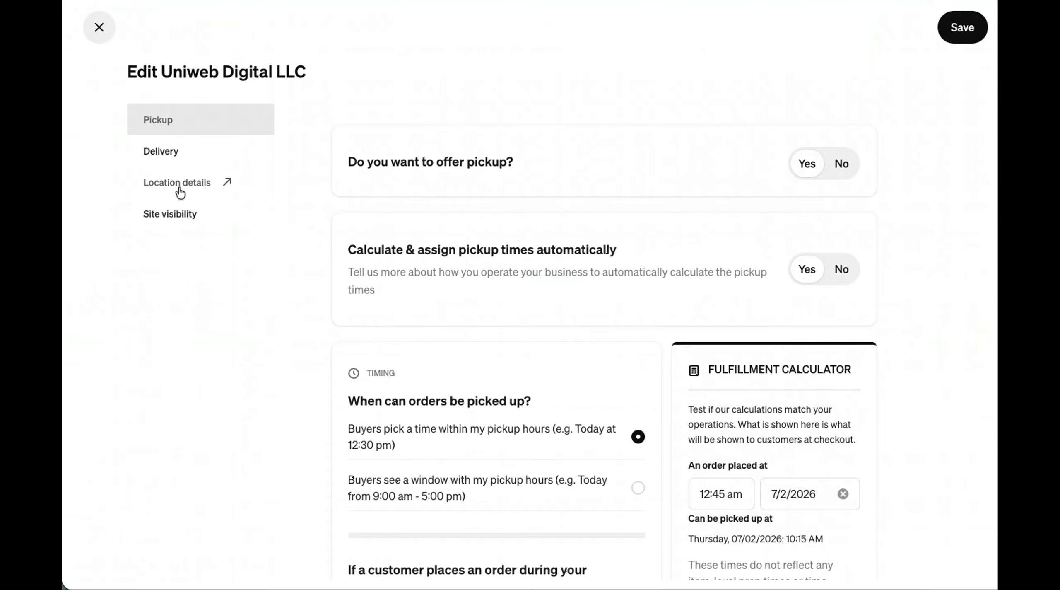
left_click(176, 221)
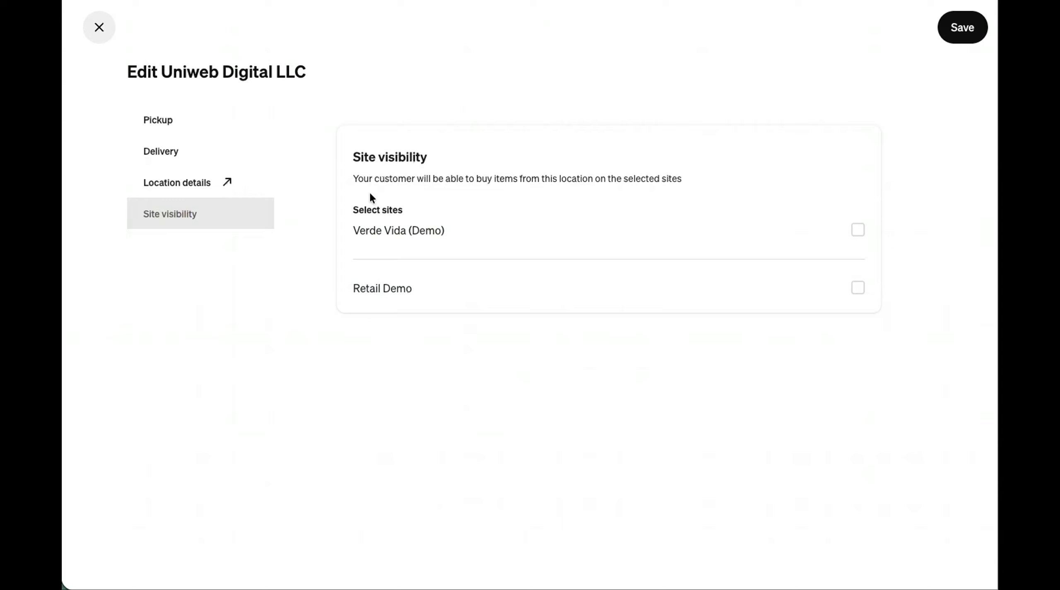
left_click(856, 231)
left_click(959, 42)
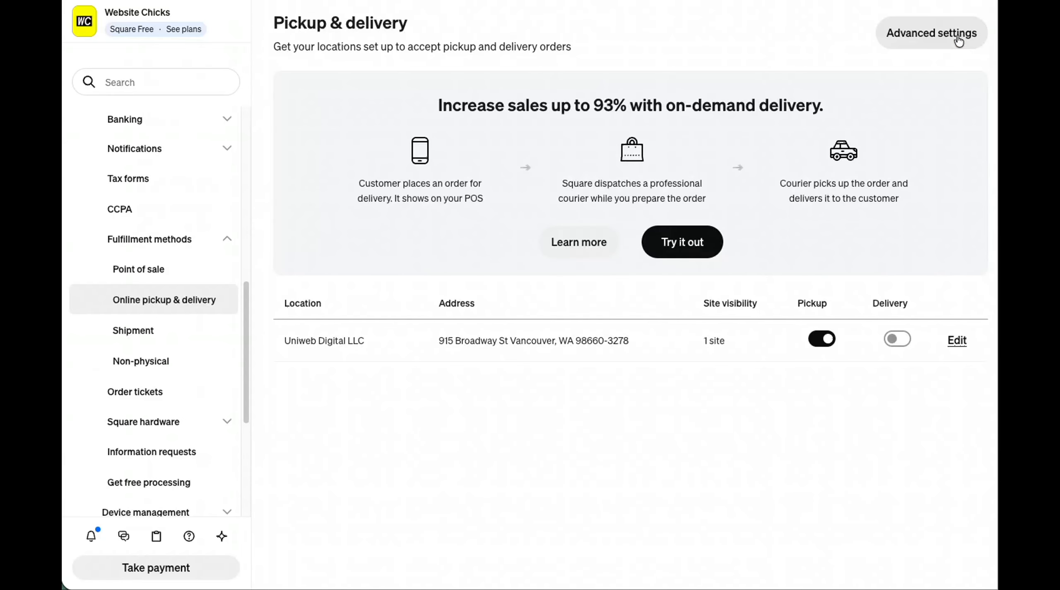
Step: Find the Menus page, open the Regular Menu and close its ordering profile preview
scroll(157, 207, "up", 6)
left_click(138, 87)
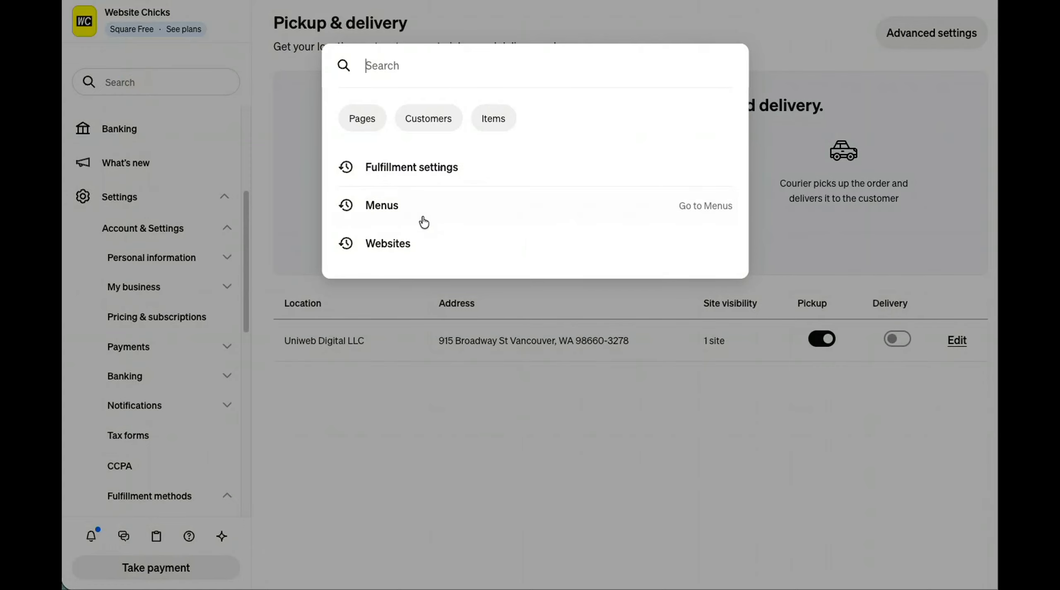
left_click(407, 207)
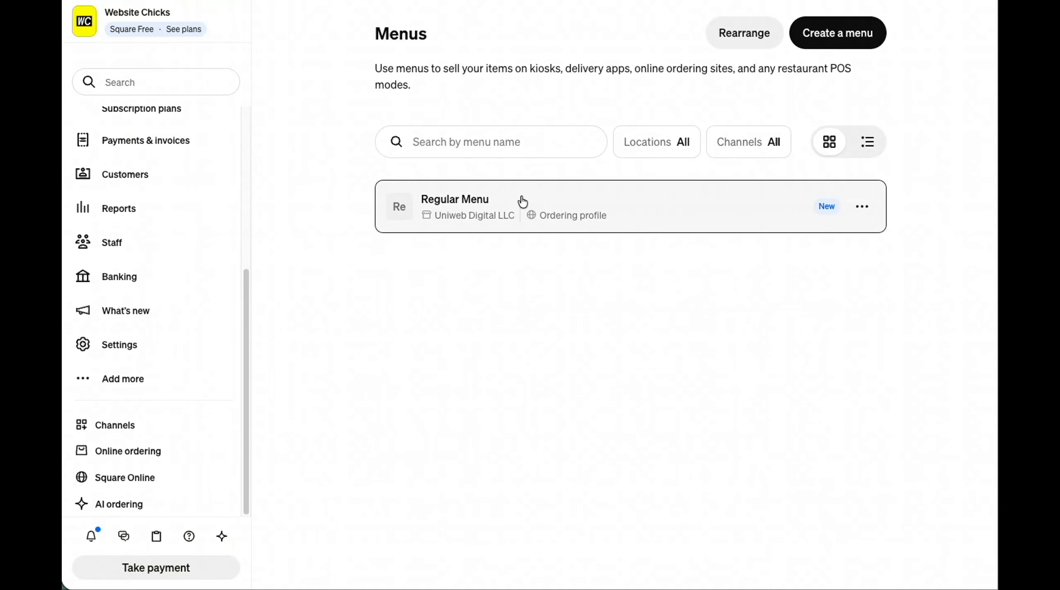
left_click(532, 201)
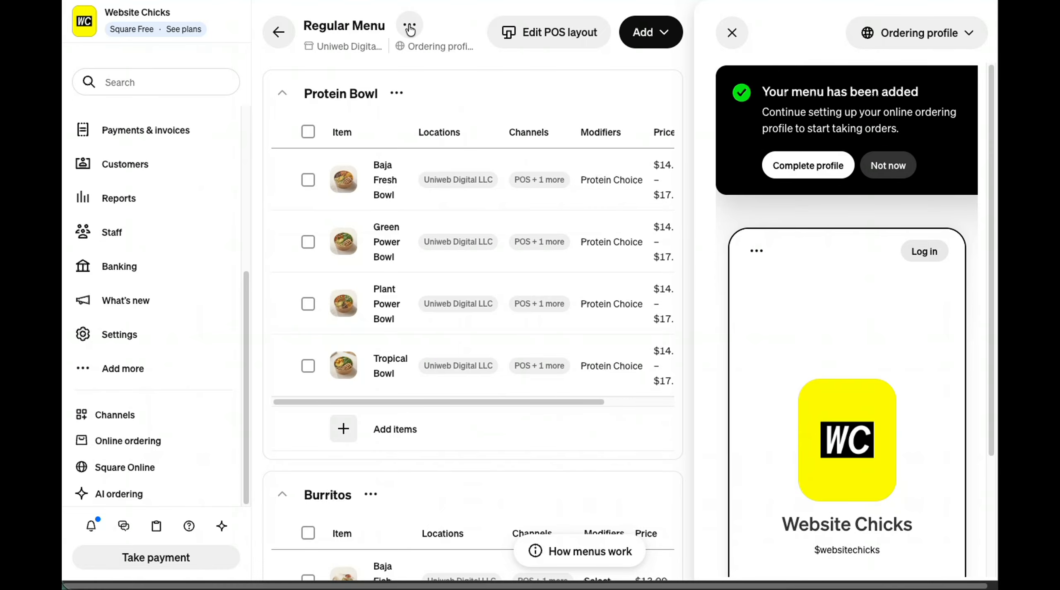
left_click(732, 33)
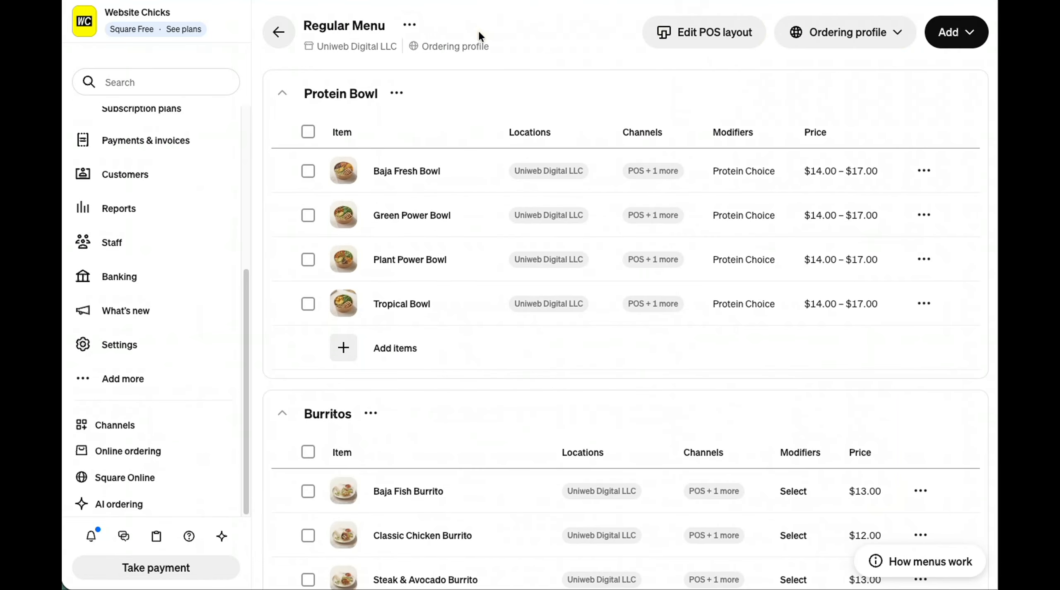
Step: Add Verde Vida (Demo) to the Regular Menu's channels and save the menu details
left_click(410, 27)
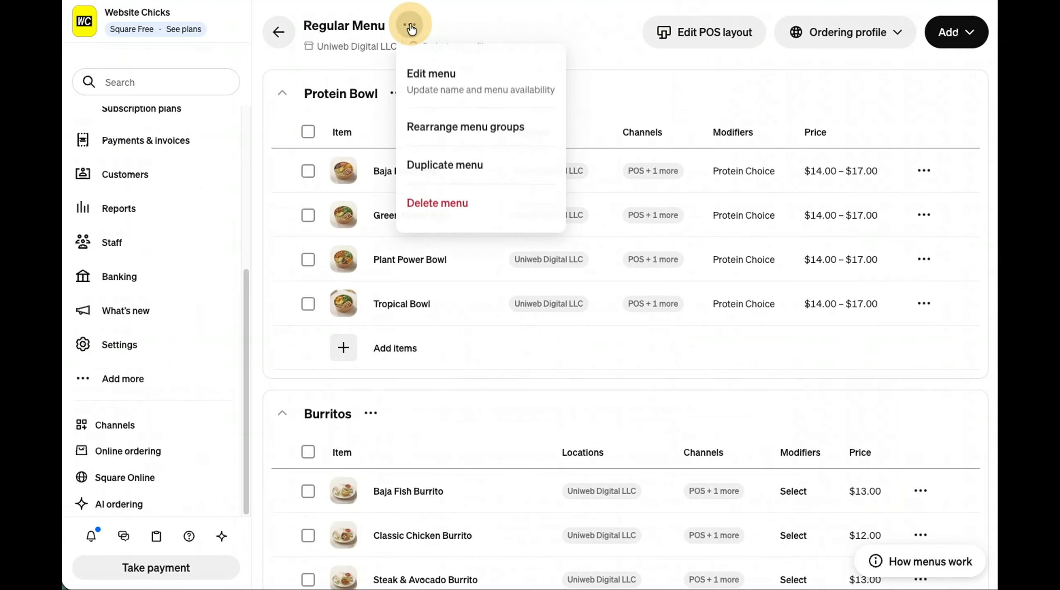
left_click(453, 82)
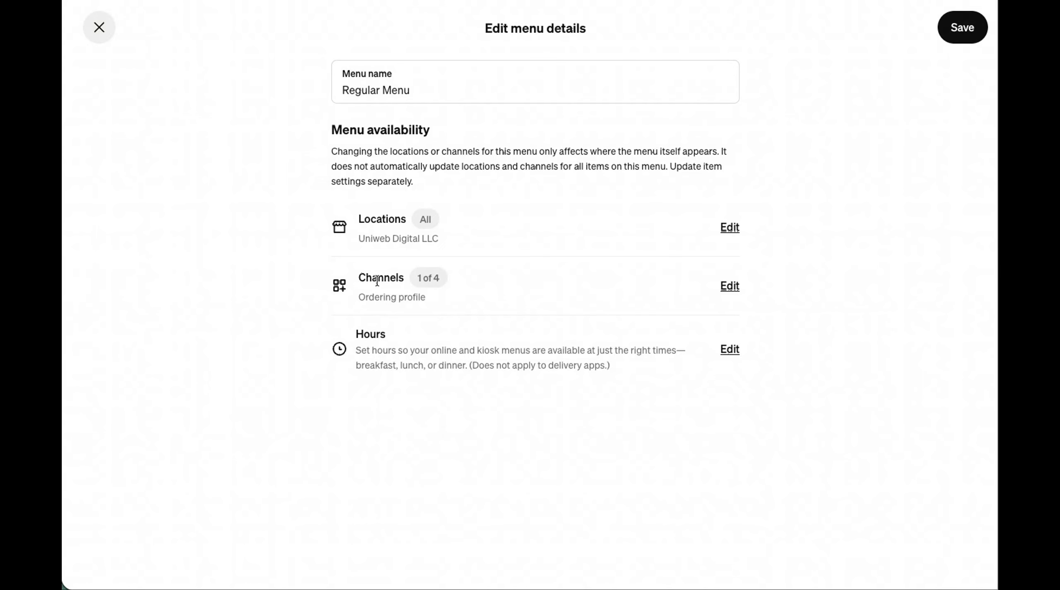
left_click(734, 288)
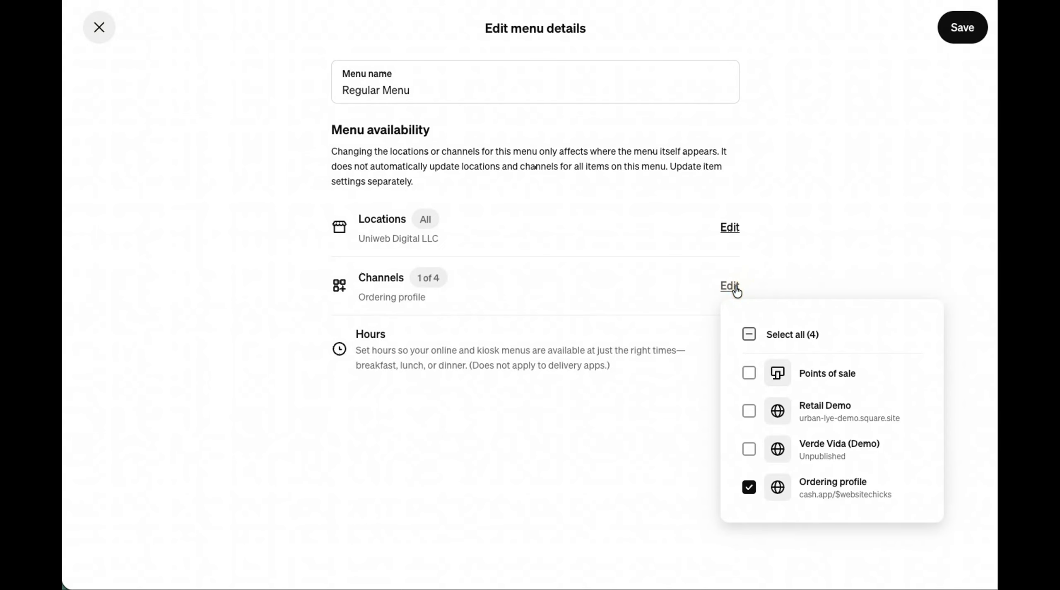
left_click(749, 451)
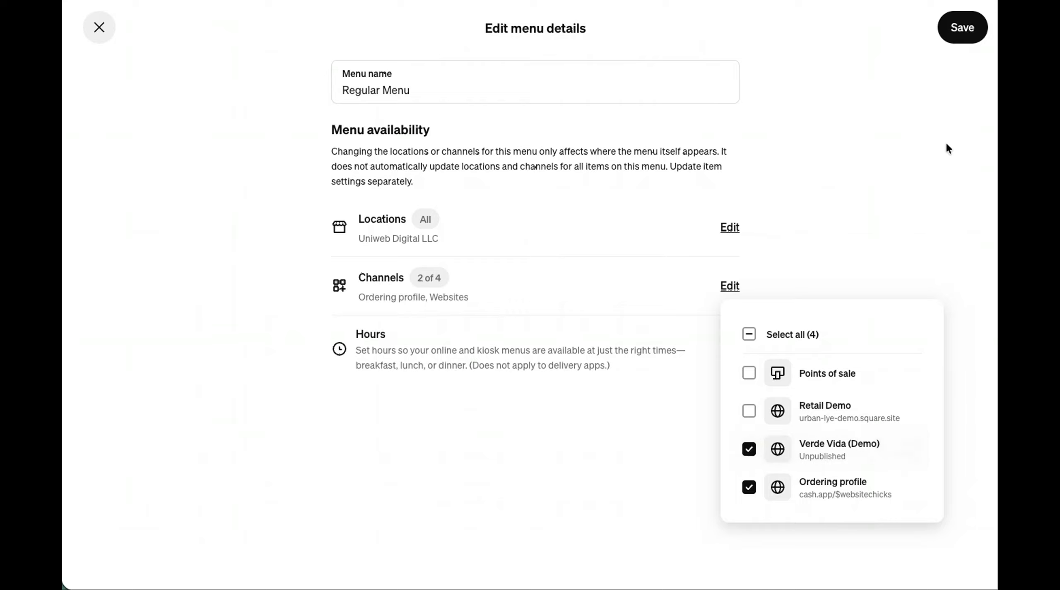
left_click(960, 29)
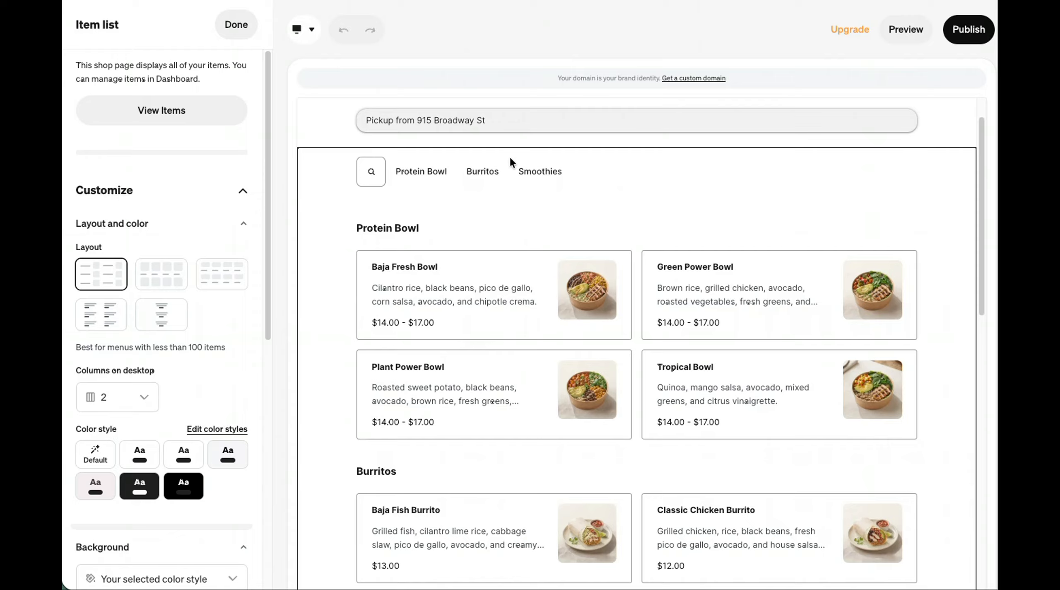
Step: Review the menu sections on the Order Online page and switch from the item list settings to the site design settings
scroll(766, 193, "down", 2)
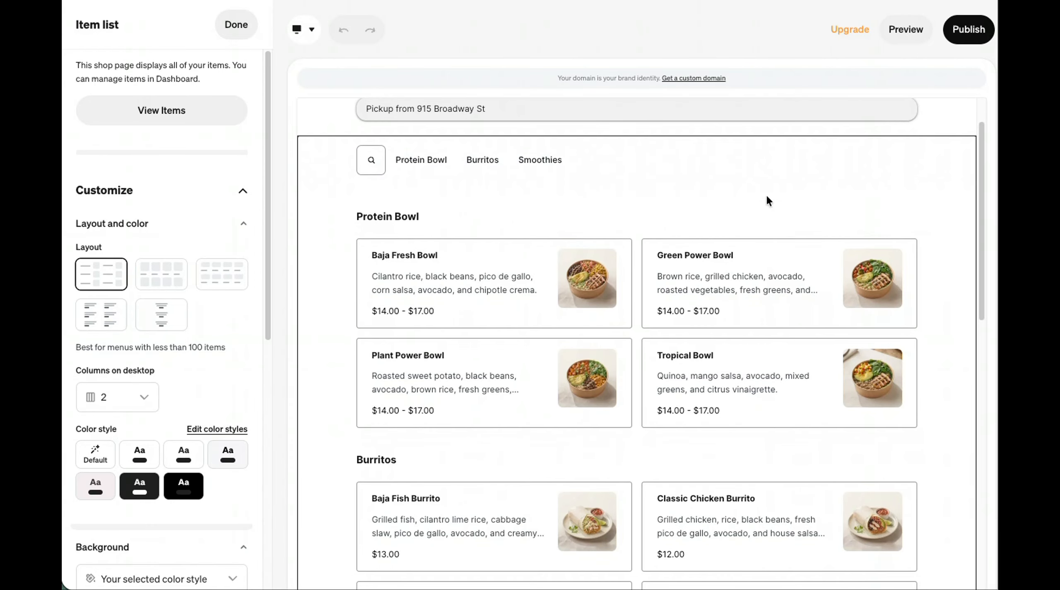
scroll(767, 196, "down", 15)
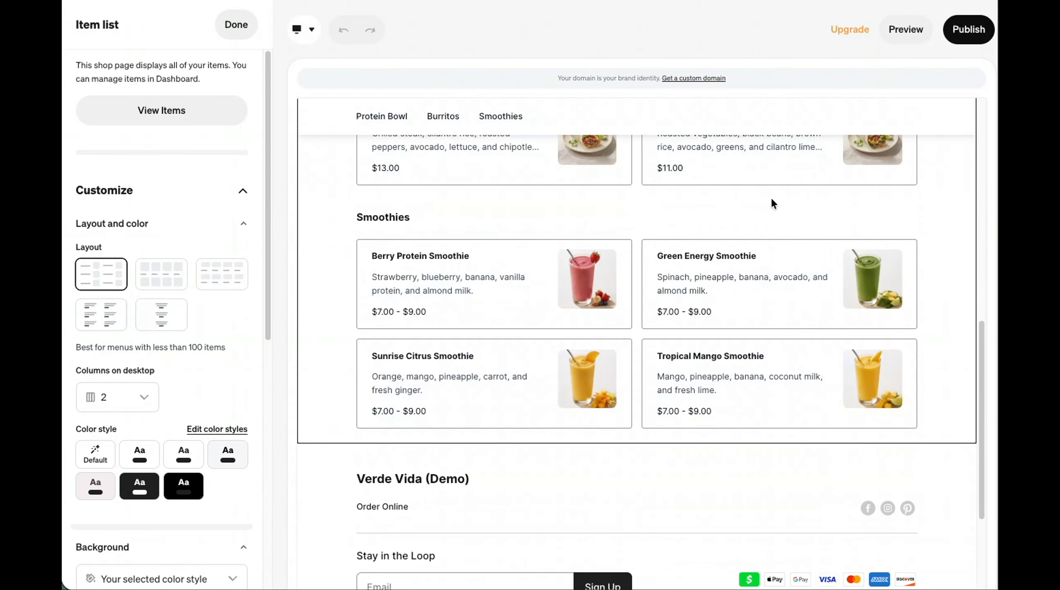
scroll(773, 201, "up", 17)
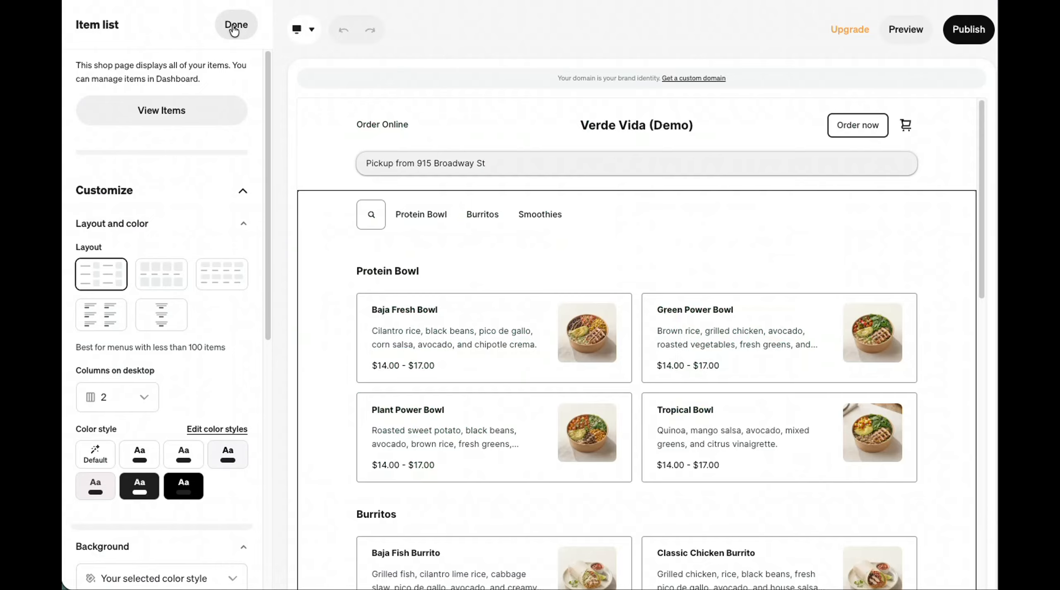
left_click(234, 30)
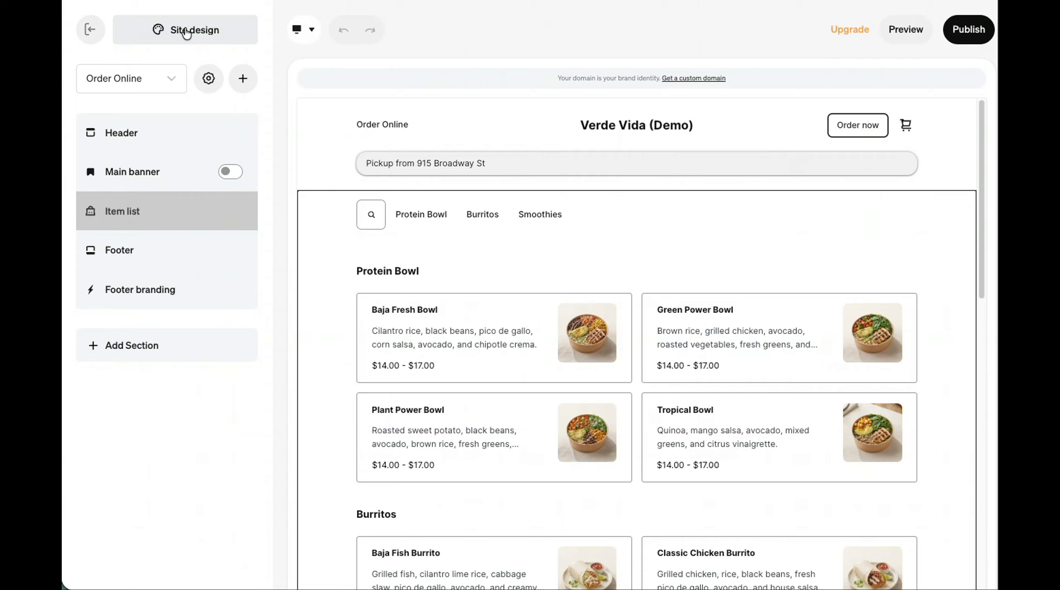
left_click(186, 33)
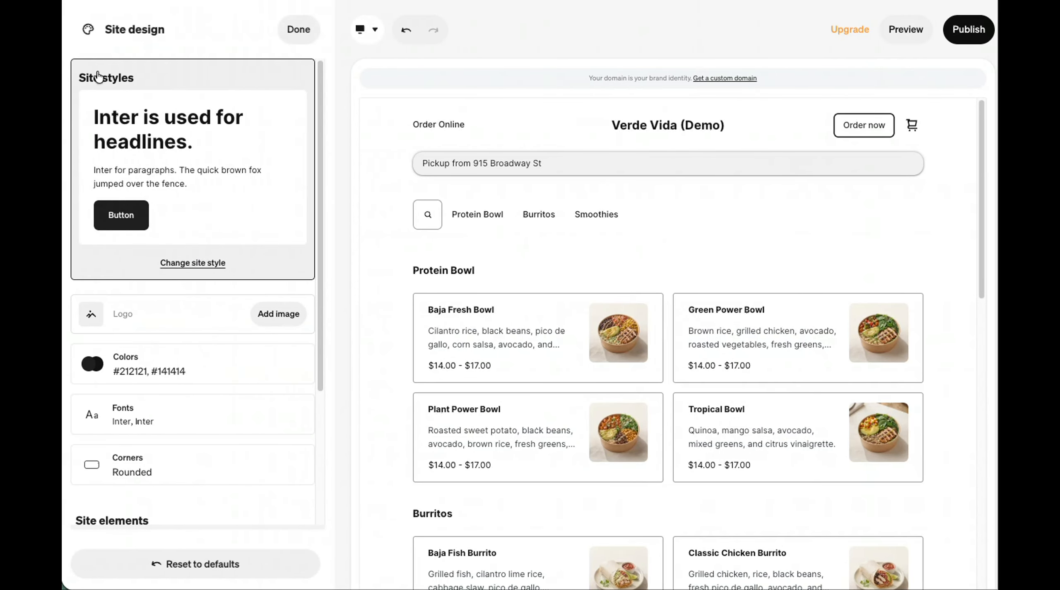
Step: Try two alternative preset site styles for the Verde Vida site and leave the style picker
left_click(201, 263)
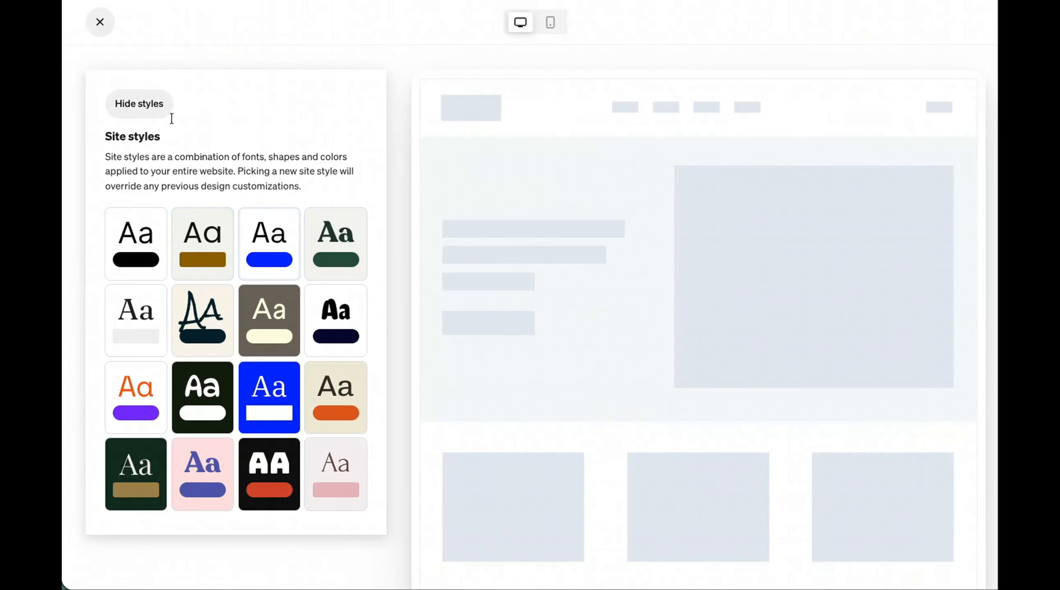
left_click(337, 336)
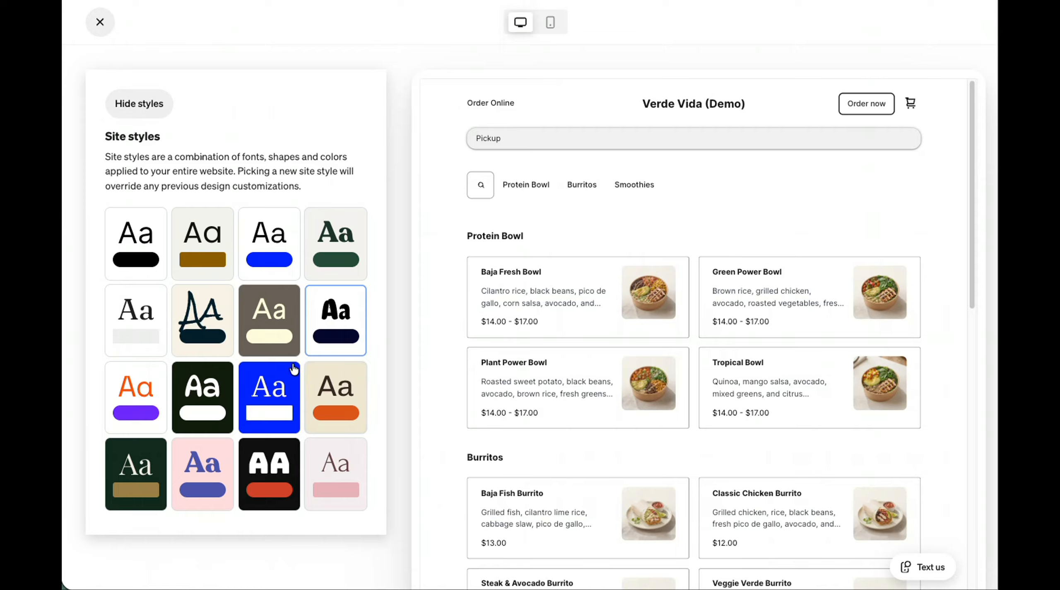
left_click(275, 330)
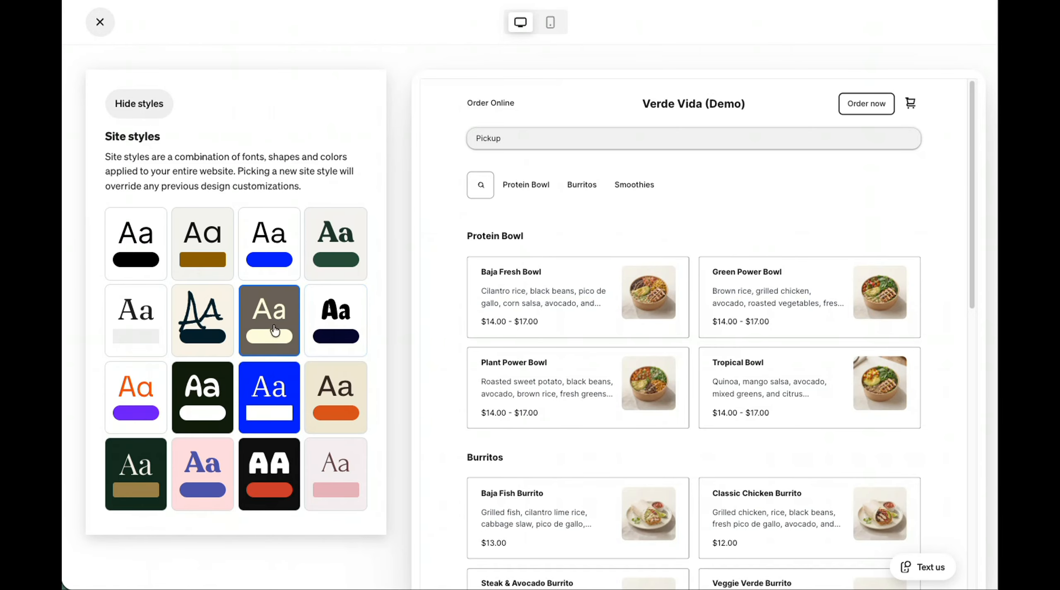
left_click(100, 24)
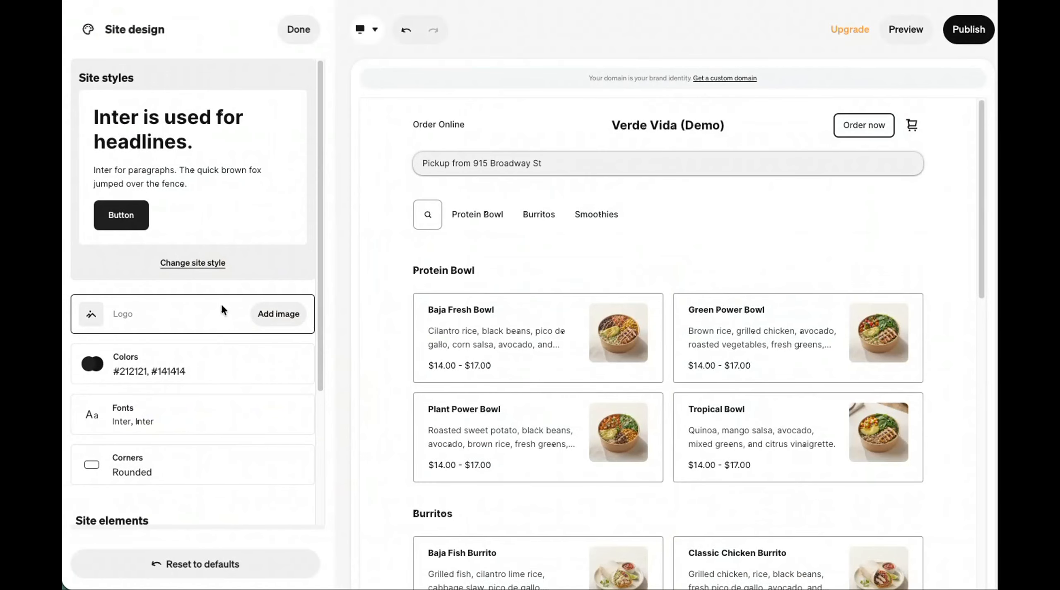
Step: Upload VERDE VIDA Logo.png and add it as the site's logo
left_click(278, 314)
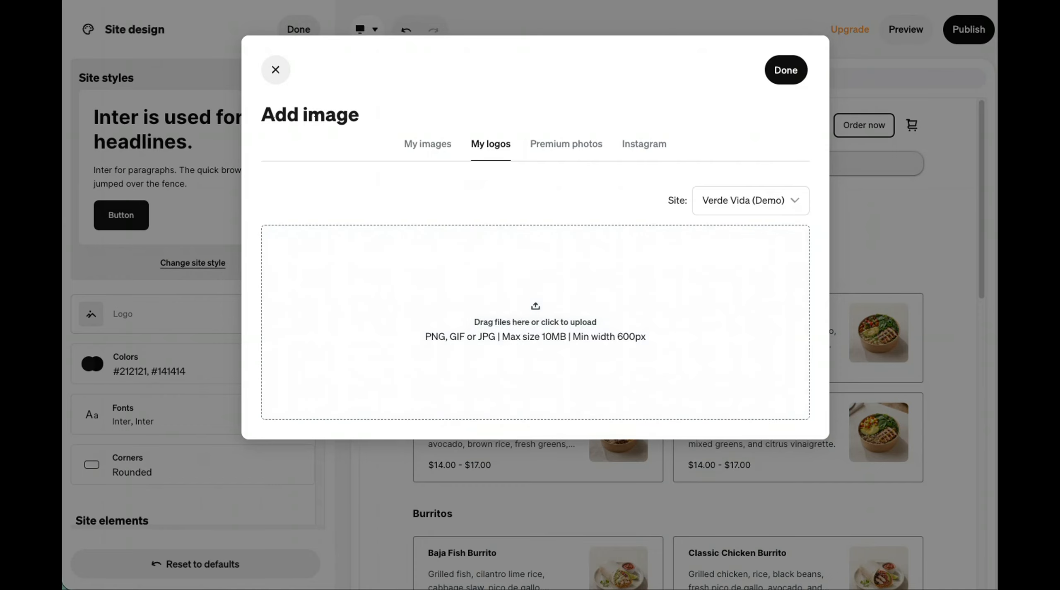
left_click_drag(315, 232, 539, 303)
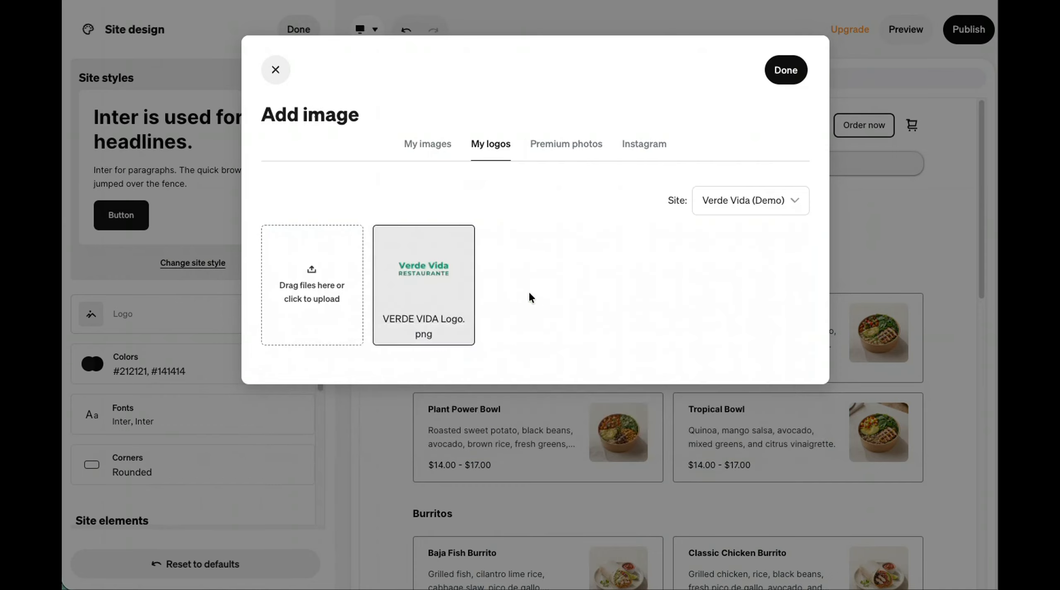
left_click(785, 69)
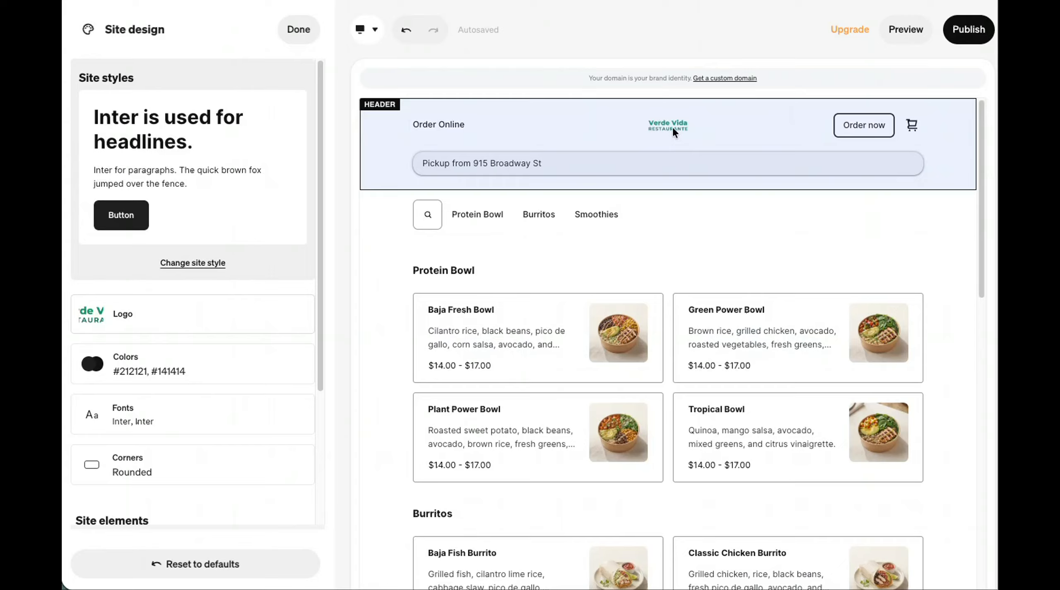
Step: Enlarge the Verde Vida logo in the site header and close the header settings
left_click(673, 129)
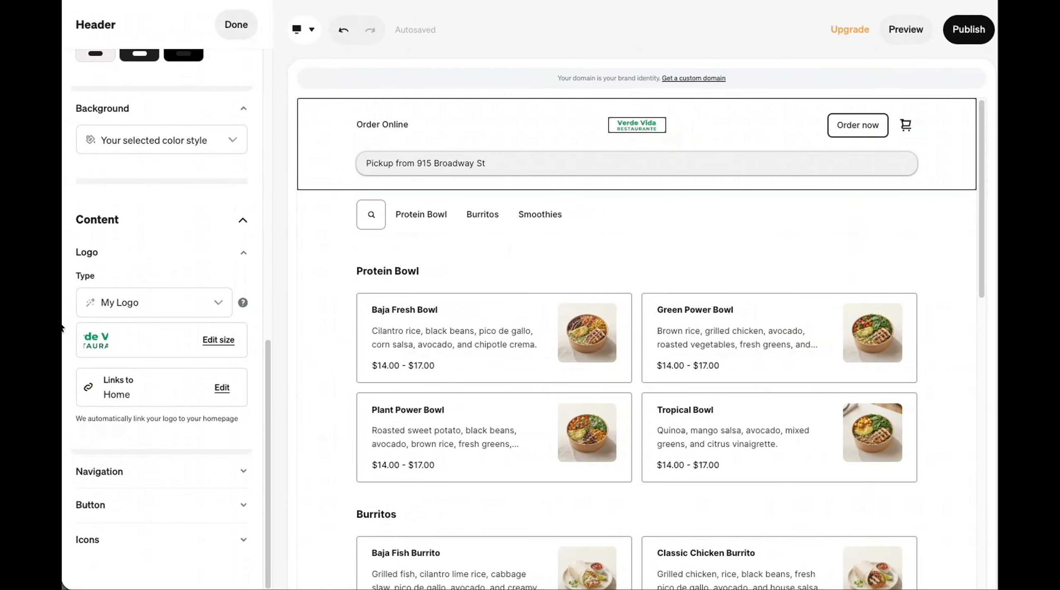
left_click(221, 349)
left_click_drag(320, 415, 440, 422)
left_click(236, 25)
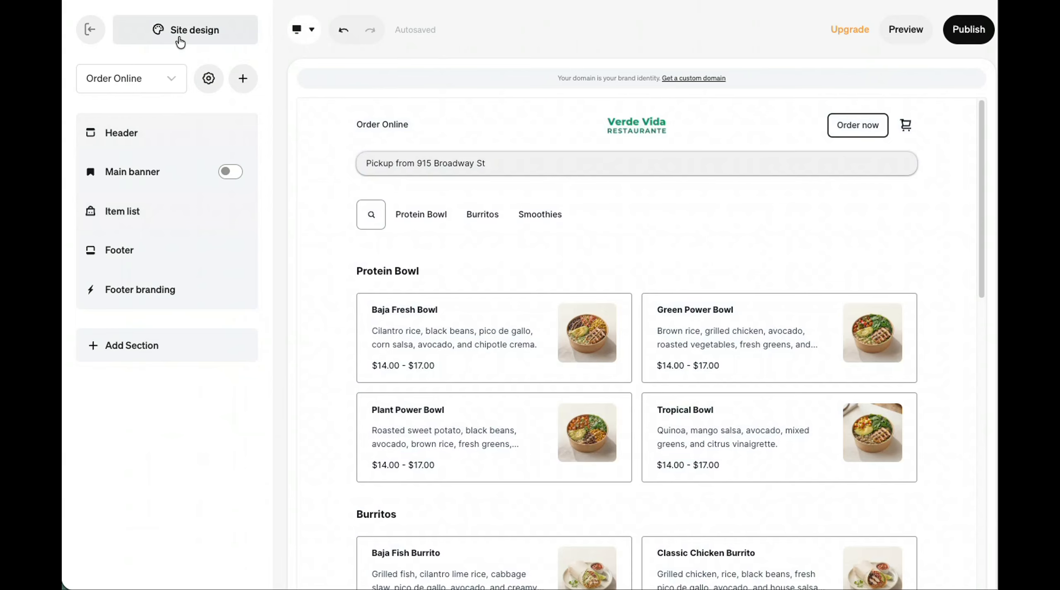
Step: Copy the green #0D915F from the Canva brand guide and set it as the site's first secondary color and main color
left_click(180, 40)
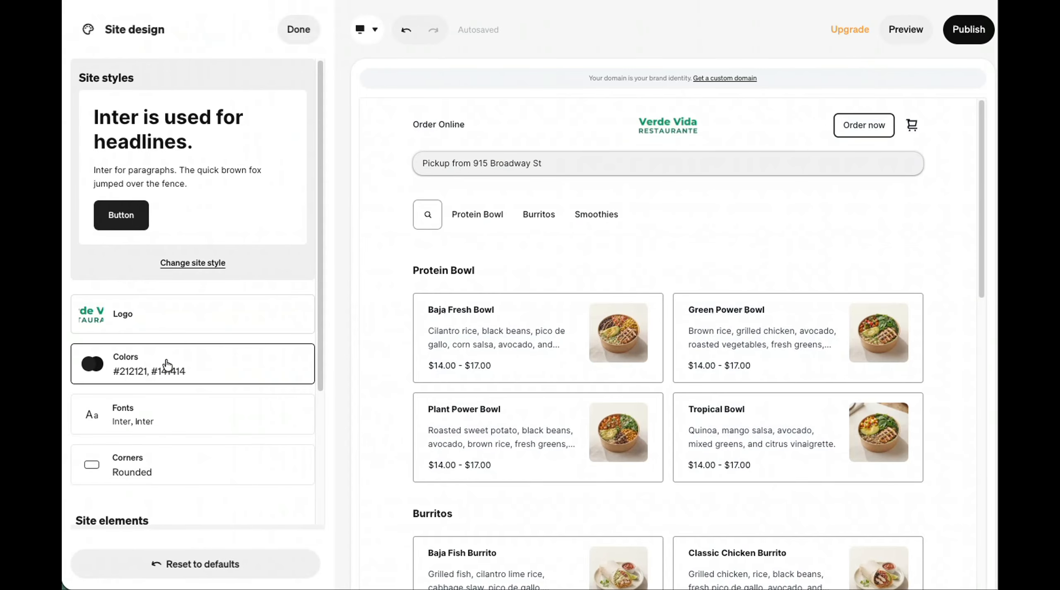
left_click(167, 364)
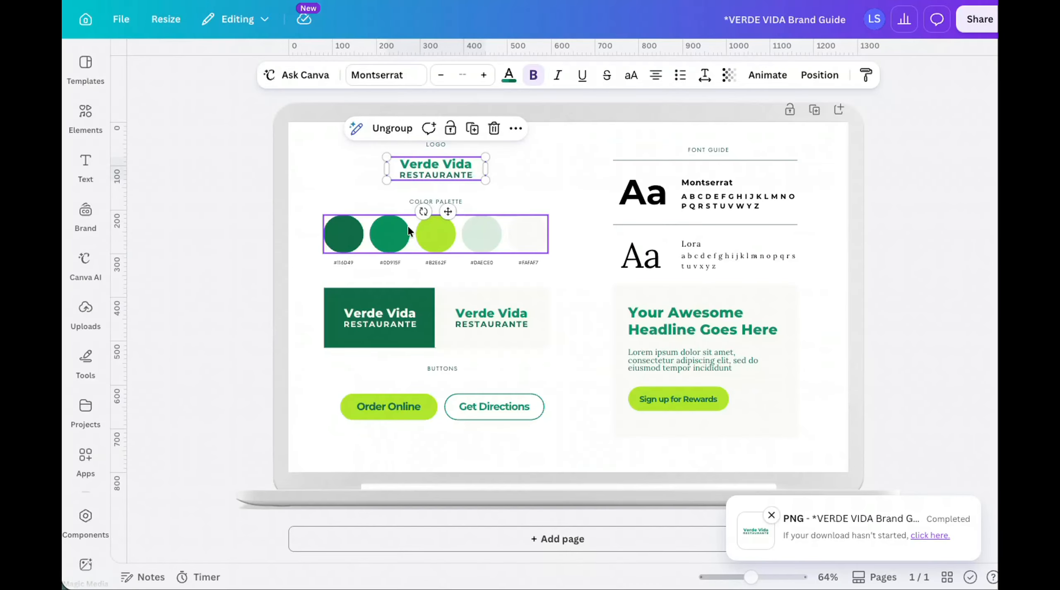
left_click(343, 234)
double_click(341, 262)
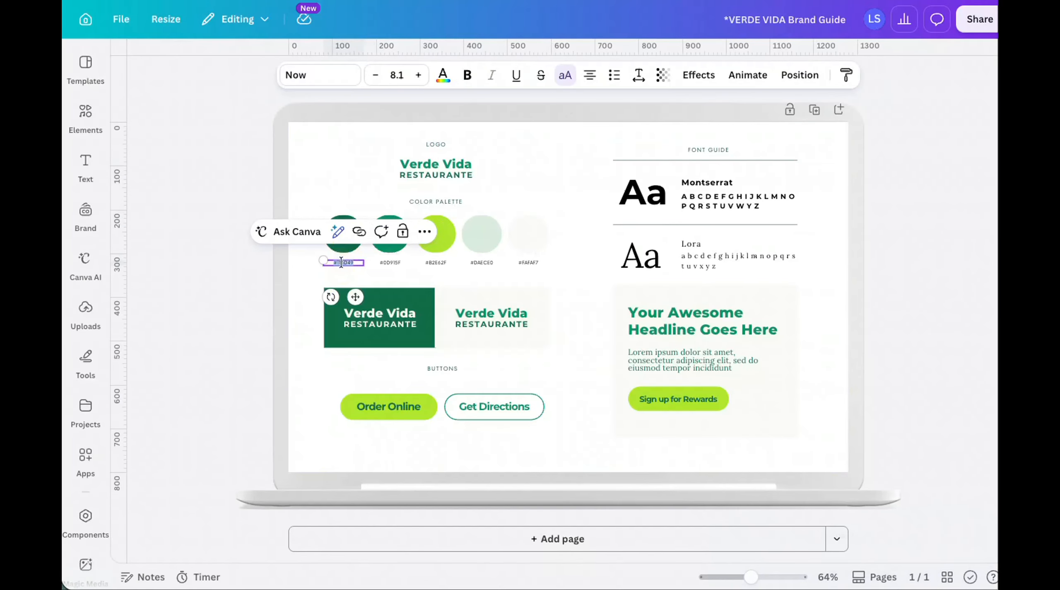
double_click(391, 262)
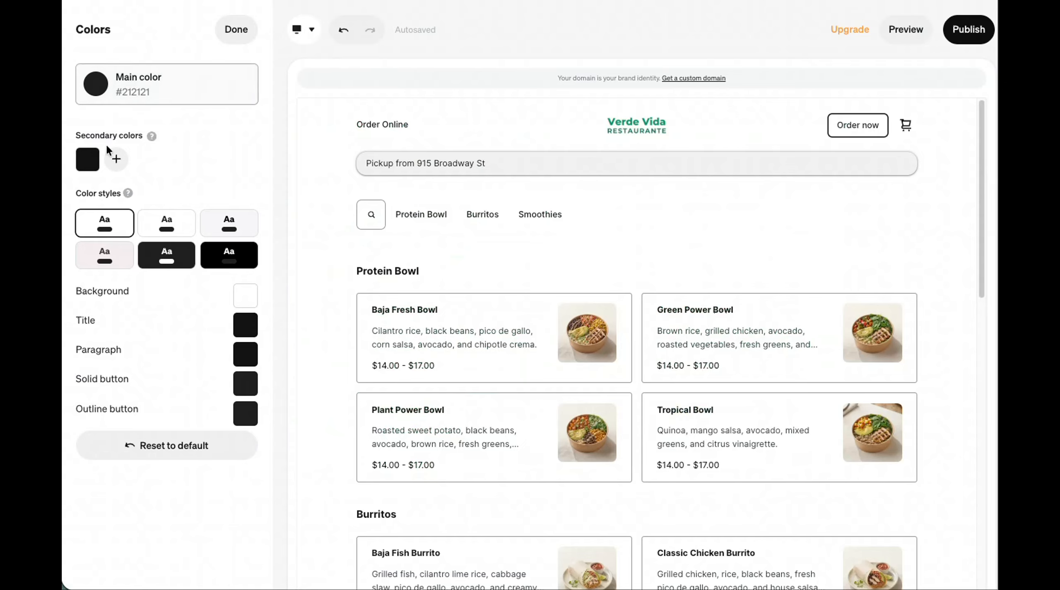
left_click(88, 159)
left_click(154, 283)
type("#0d915f")
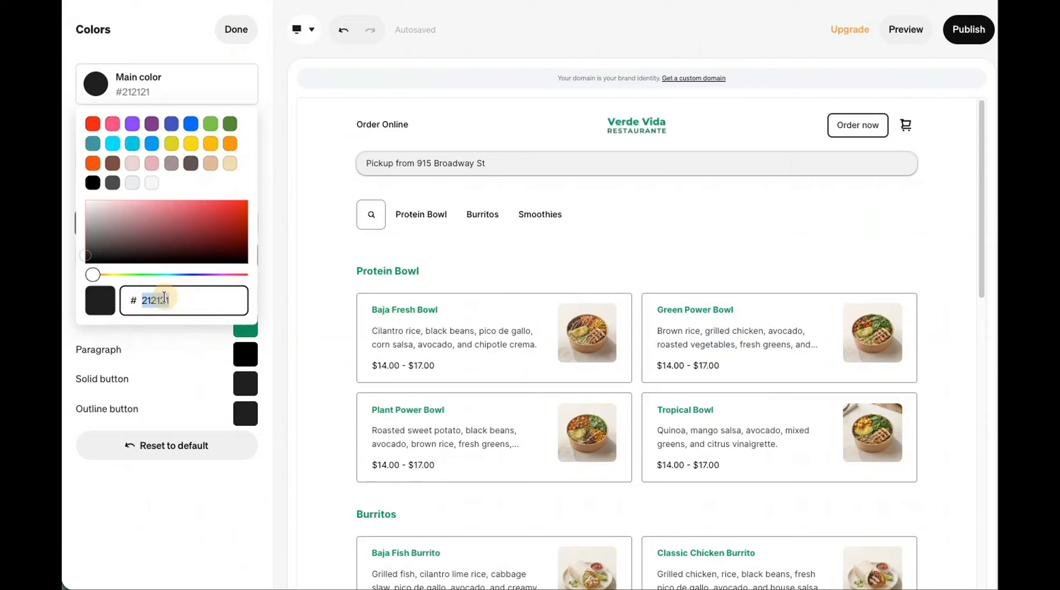
left_click(161, 57)
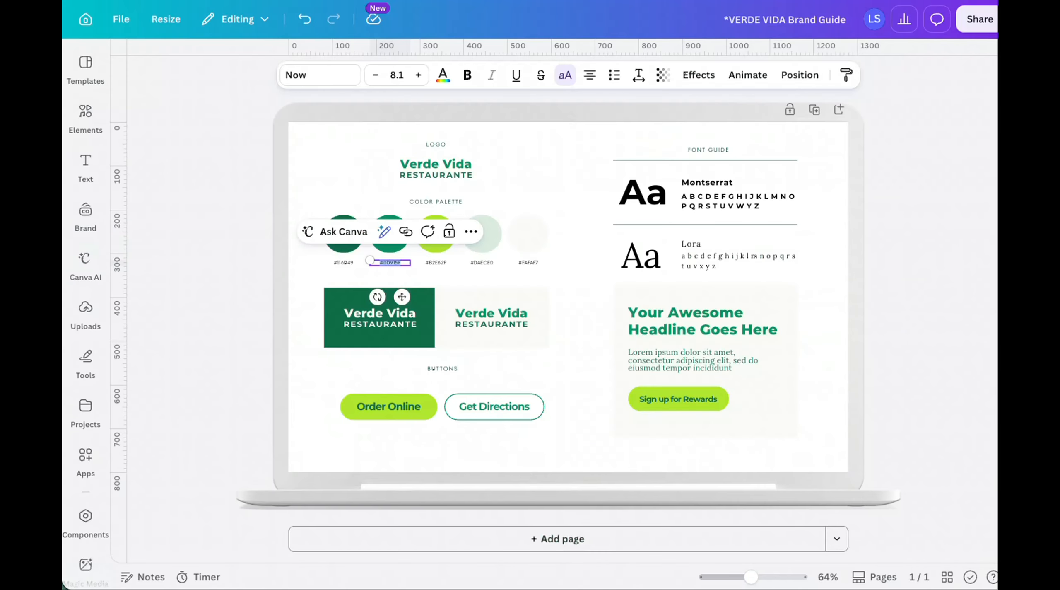
Step: Copy the dark green #116D49 from the Canva brand guide and use it as the site's first secondary color
left_click(435, 264)
left_click(434, 263)
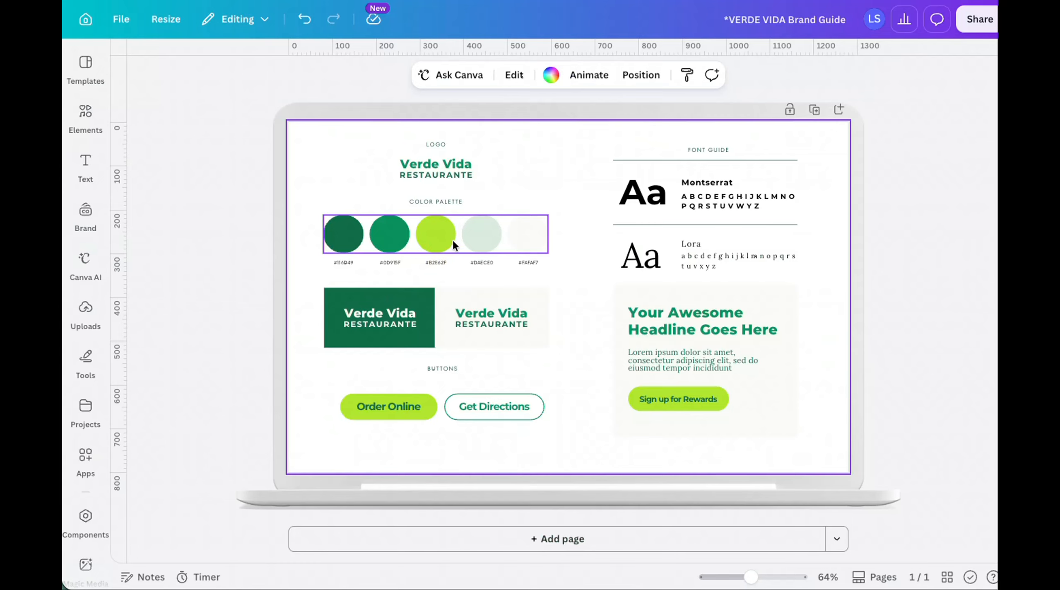
left_click(435, 264)
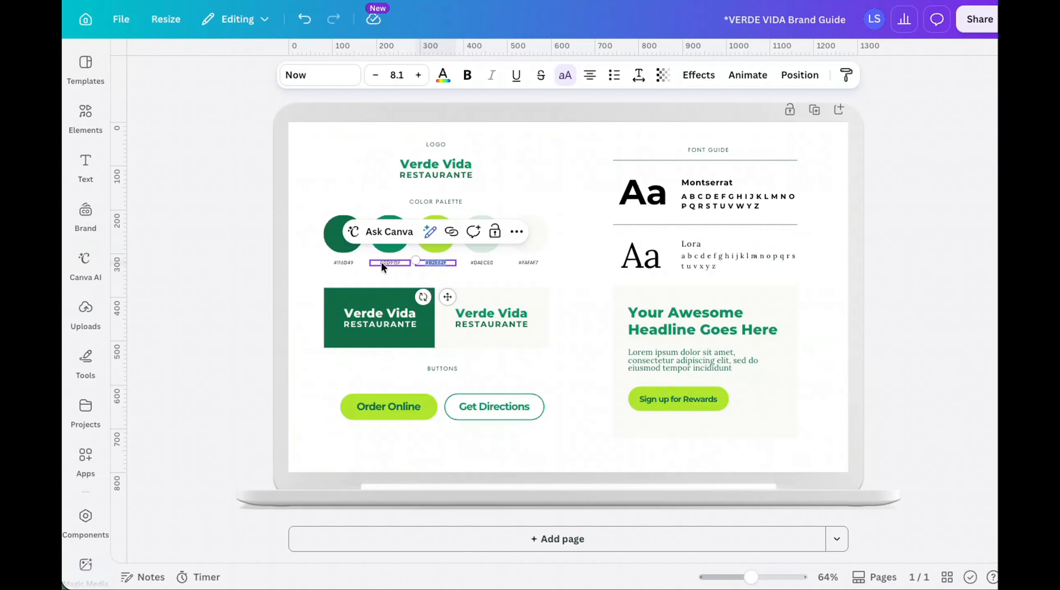
double_click(344, 263)
key("ctrl+c")
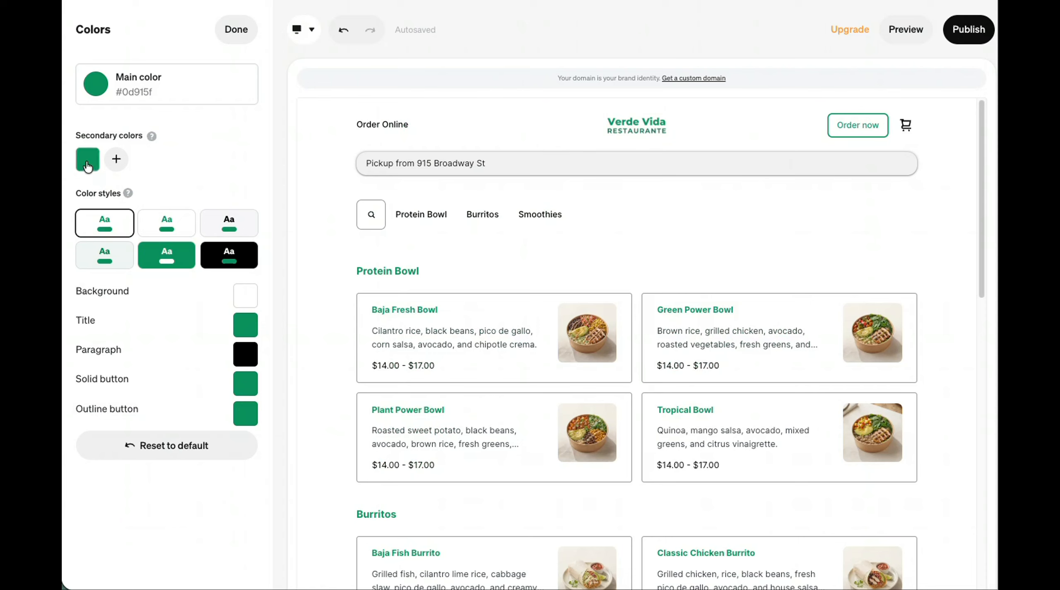
left_click(87, 159)
left_click(150, 274)
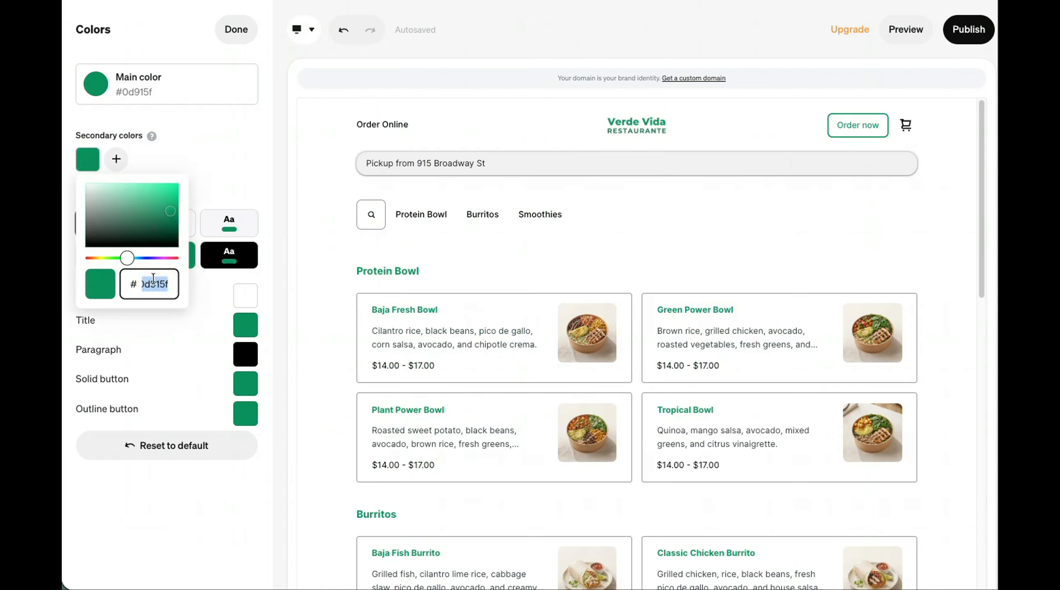
key("ctrl+v")
left_click(217, 178)
Step: Add a second secondary color to the site, using the green #0D915F copied from the Canva brand guide
left_click(117, 160)
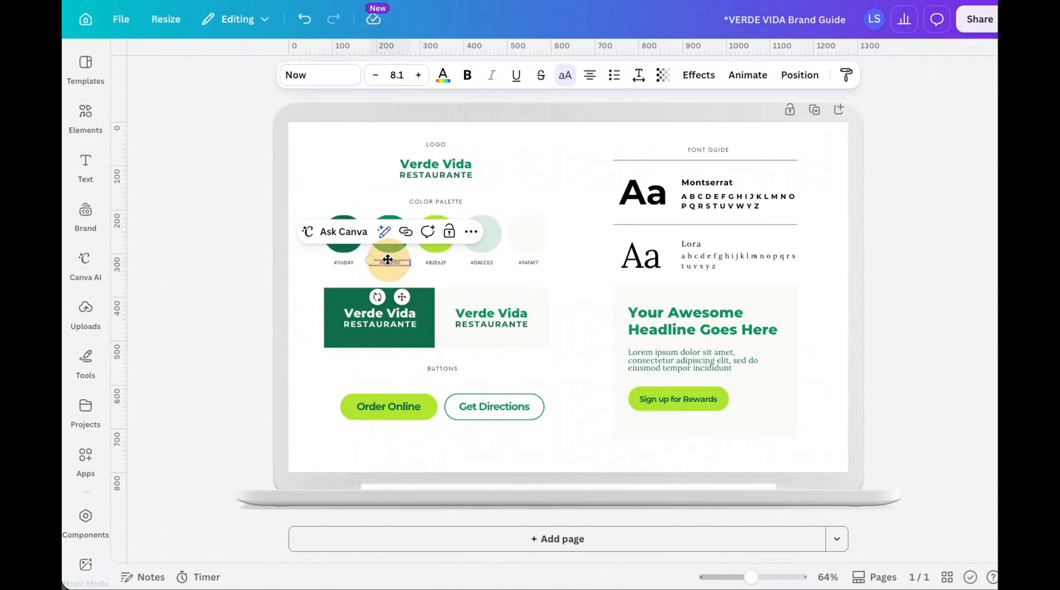
left_click(391, 264)
double_click(391, 263)
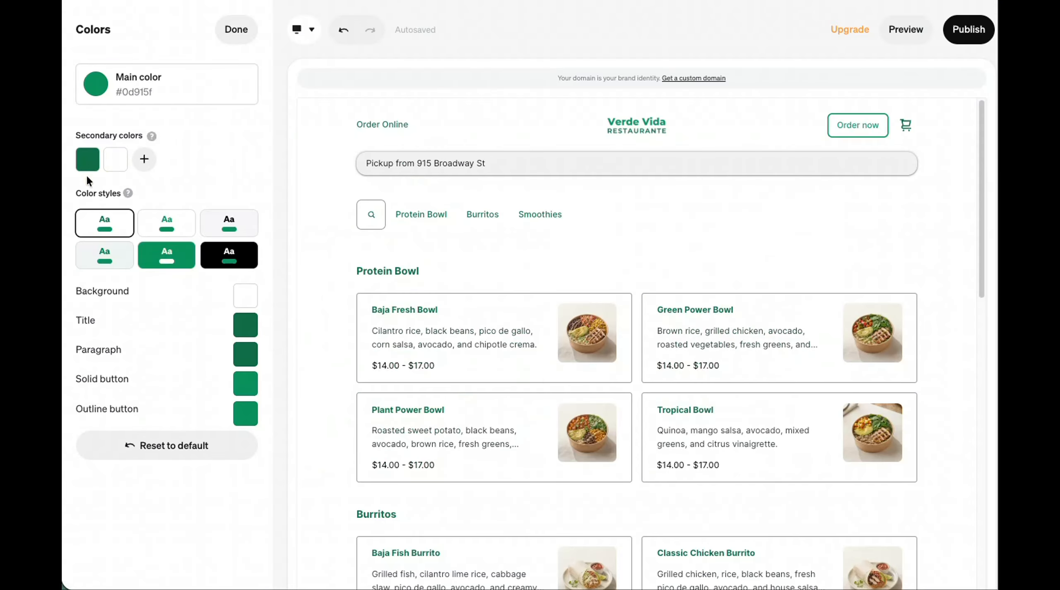
left_click(116, 160)
left_click(180, 289)
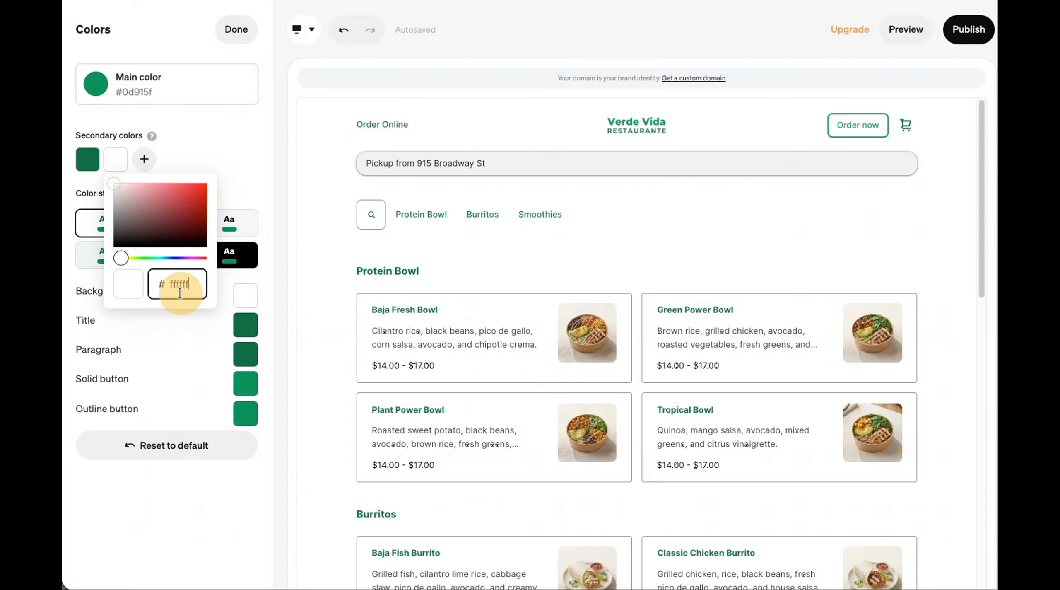
double_click(183, 289)
type("0d915f")
left_click(217, 160)
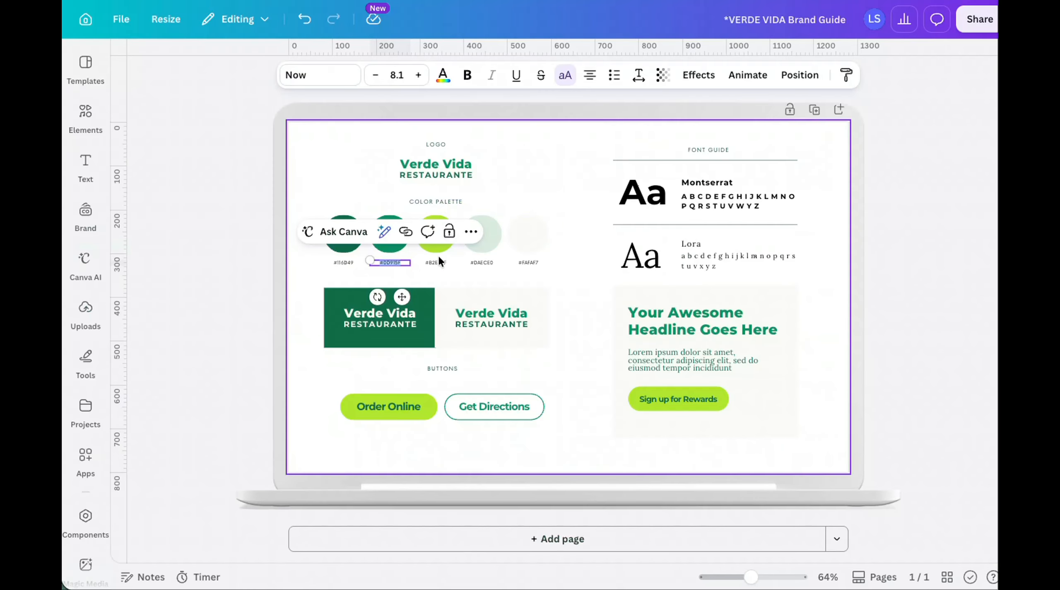
Step: Copy the lime #B2E62F from the Canva brand guide and add it as the third secondary color
double_click(437, 262)
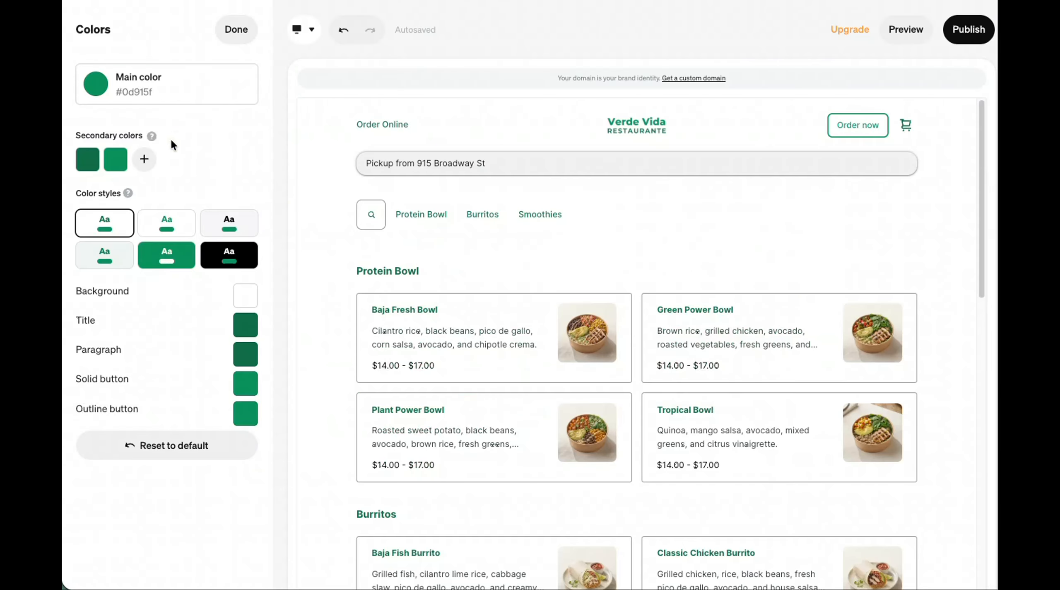
left_click(153, 165)
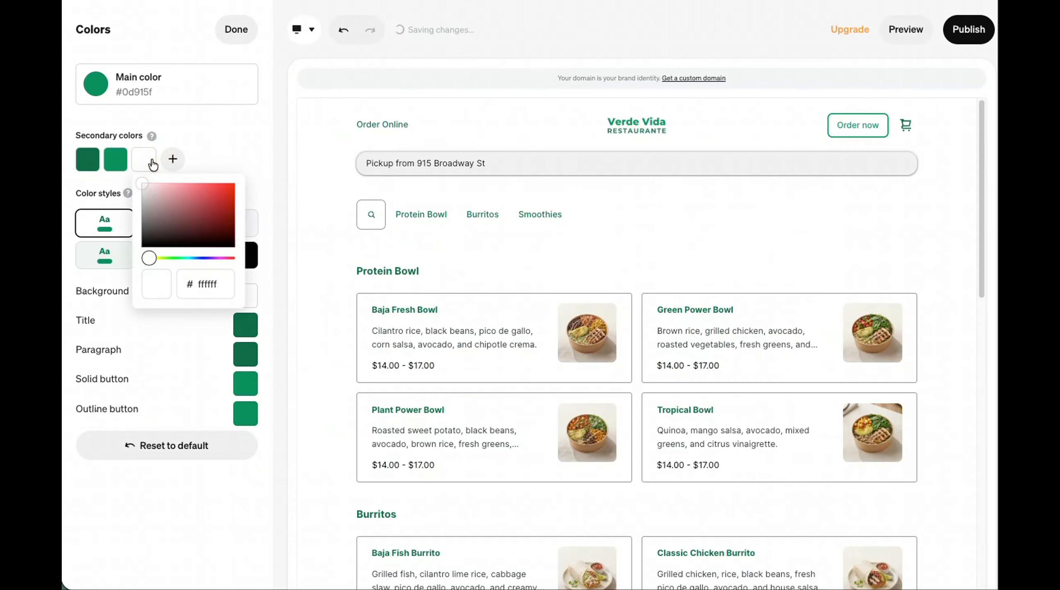
double_click(202, 284)
type("b2e62f")
left_click(261, 138)
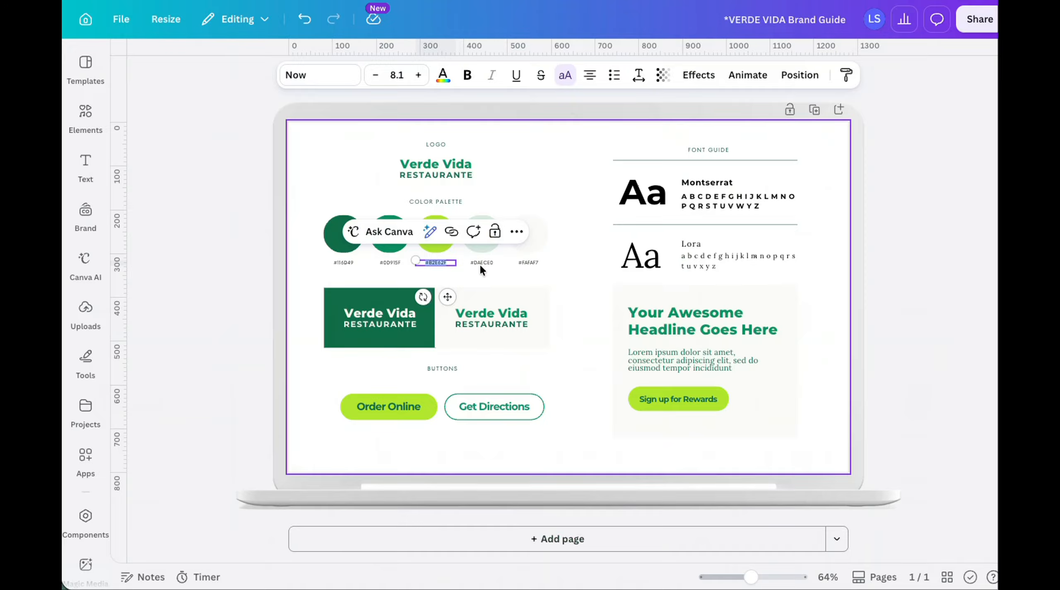
Step: Copy the pale green #DAECE0 from the Canva brand guide and add it as the fourth secondary color
double_click(481, 262)
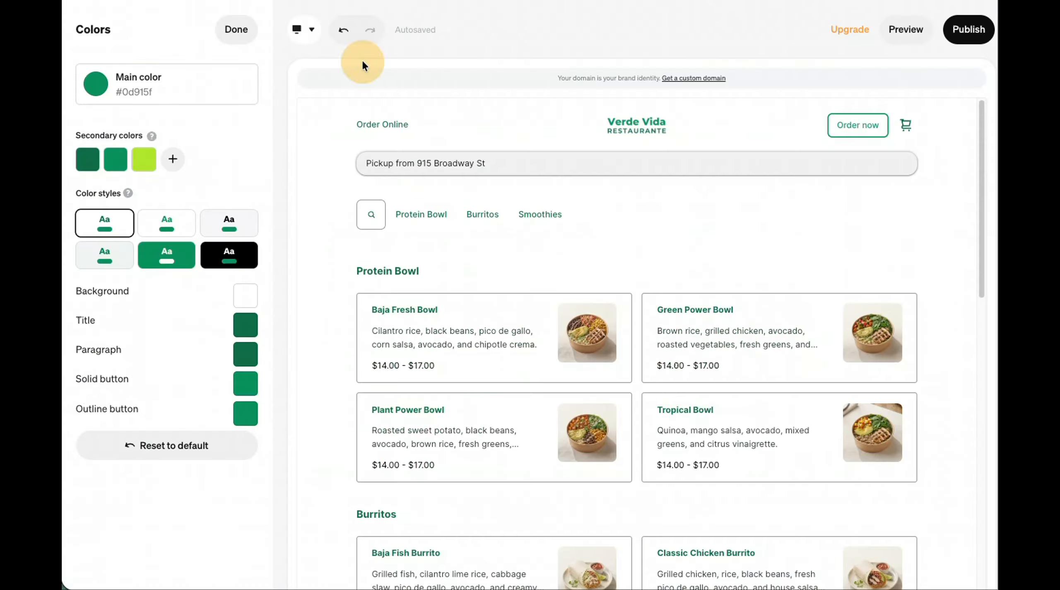
left_click(173, 159)
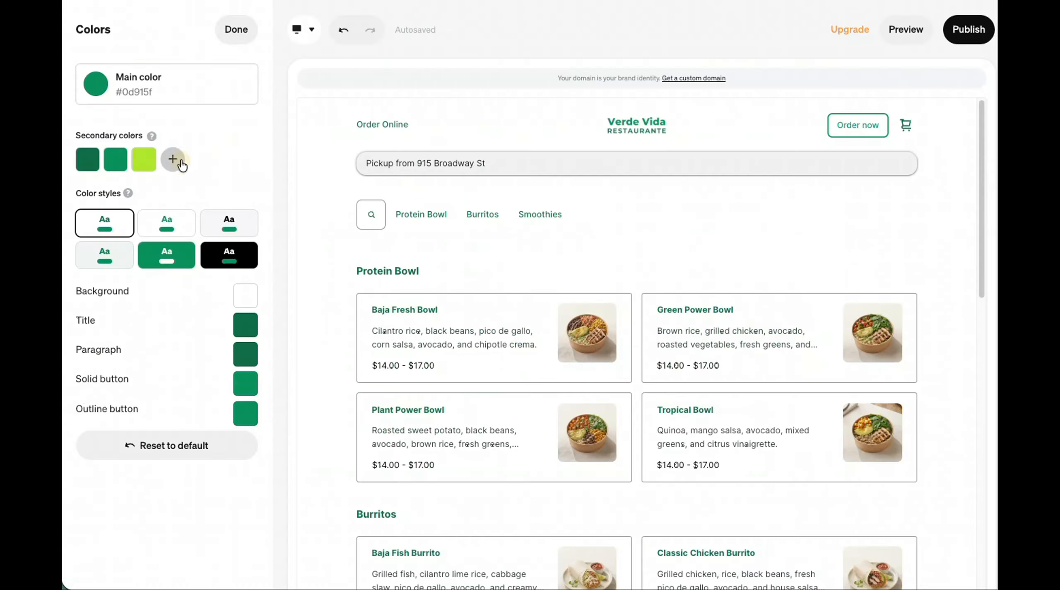
left_click(233, 285)
type("daece0")
left_click(252, 139)
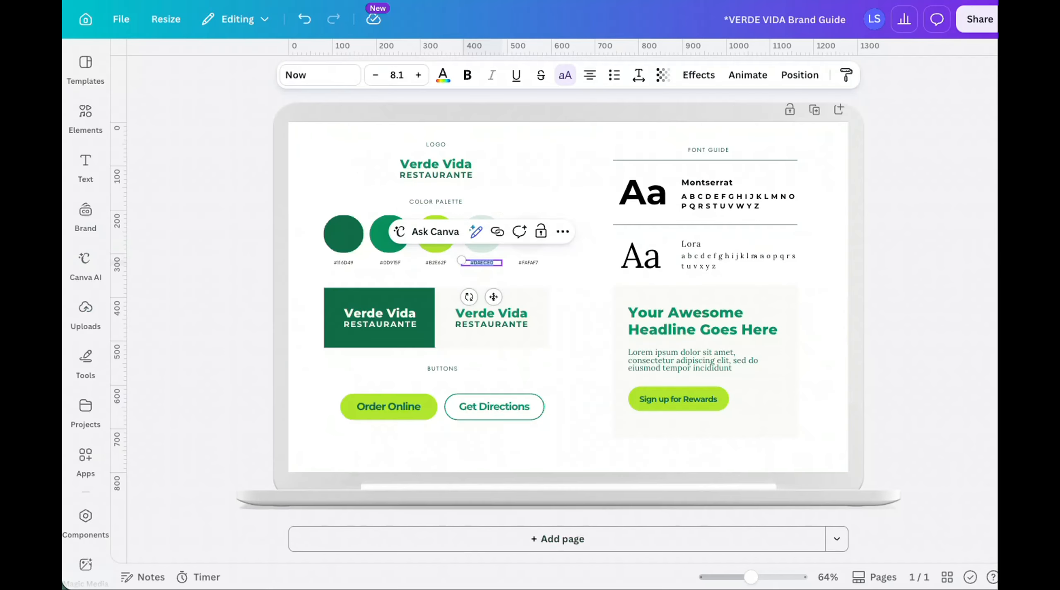
Step: Copy the off-white #FAFAF7 from the Canva brand guide and add it as the fifth secondary color
left_click(525, 261)
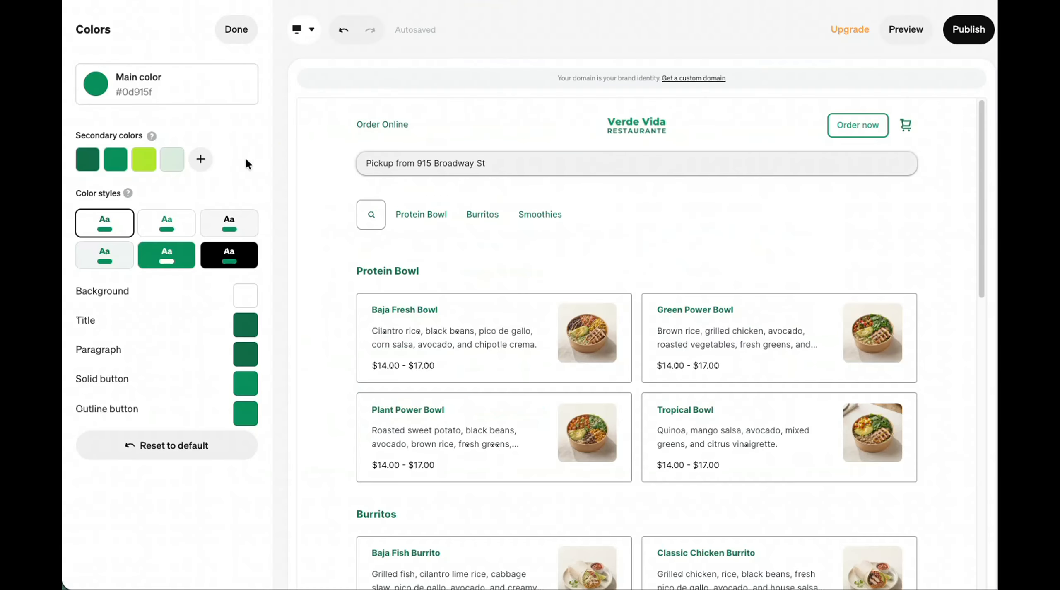
left_click(199, 160)
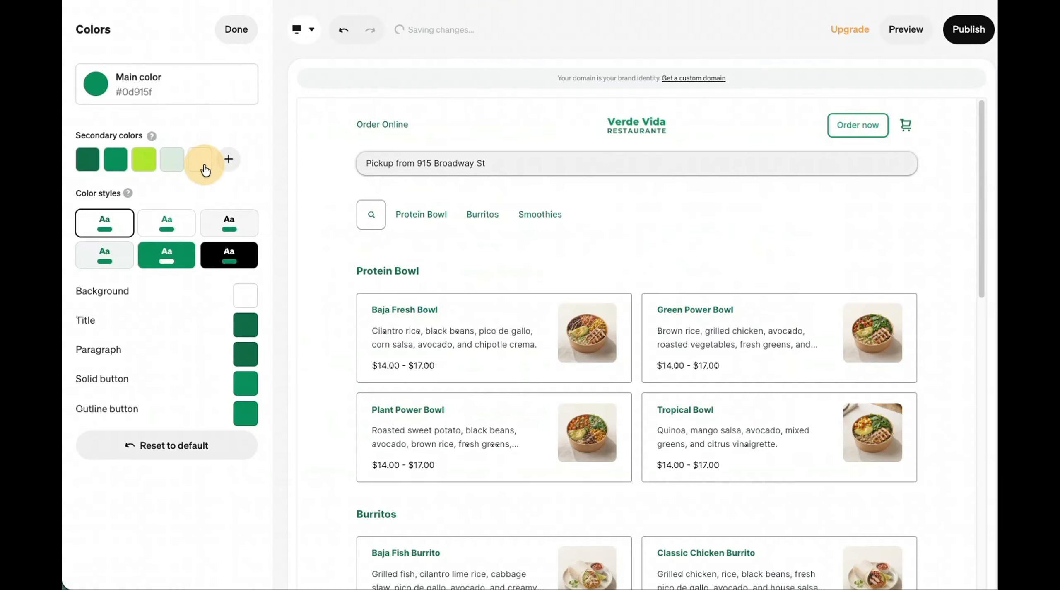
left_click(260, 284)
key("ctrl+a")
type("fafaf7")
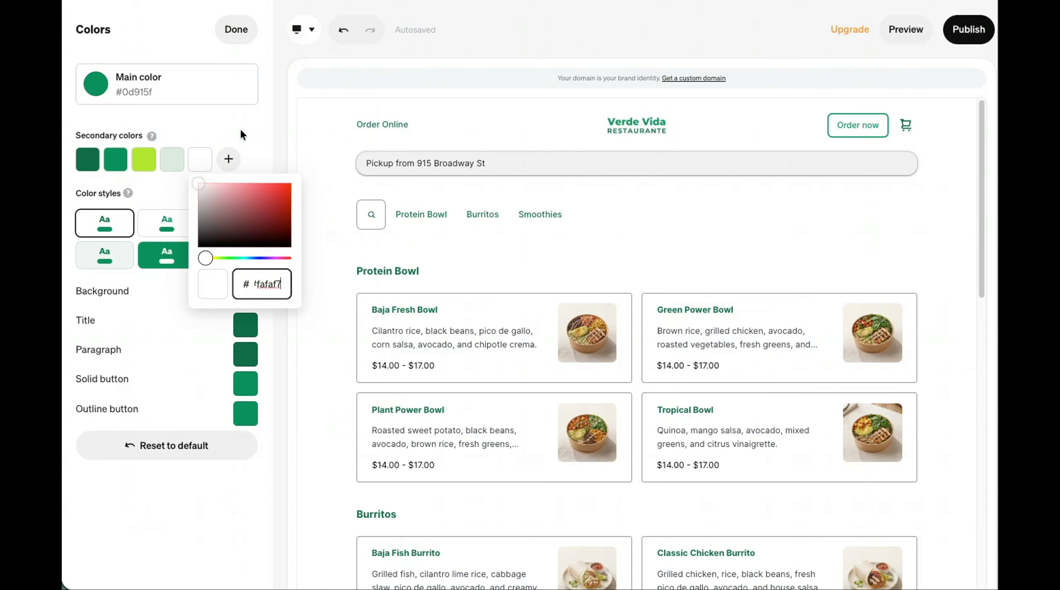
left_click(240, 127)
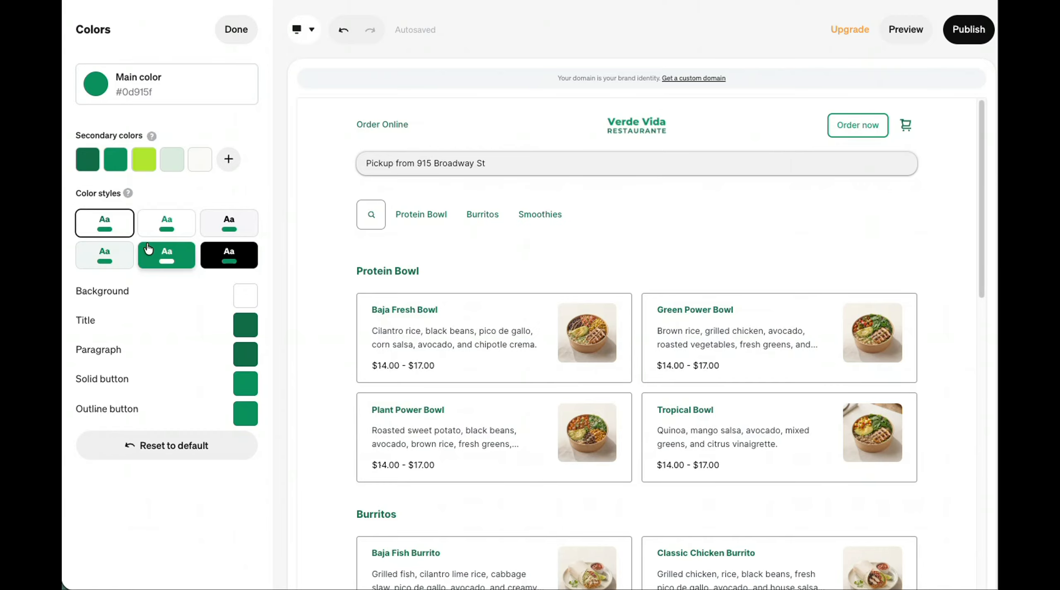
Step: Try the second and third color styles on the site preview and return to the first style
left_click(165, 226)
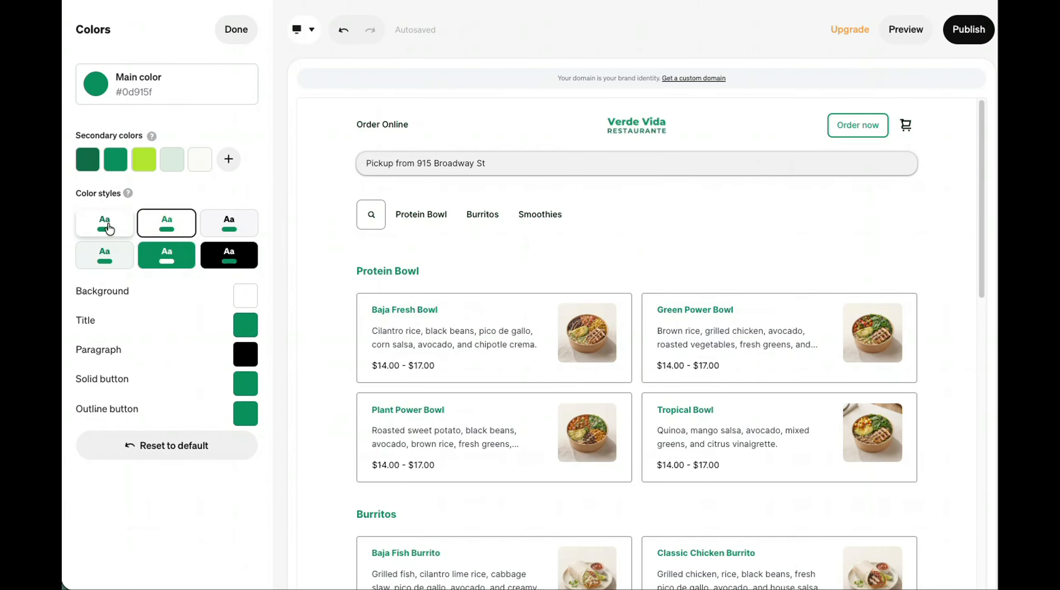
left_click(229, 224)
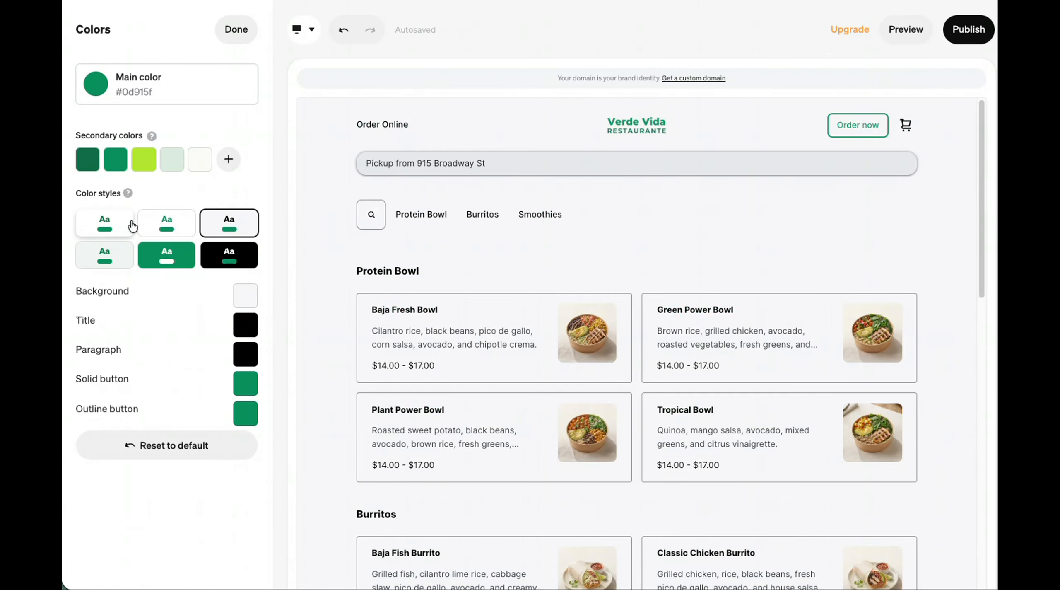
left_click(178, 225)
left_click(226, 222)
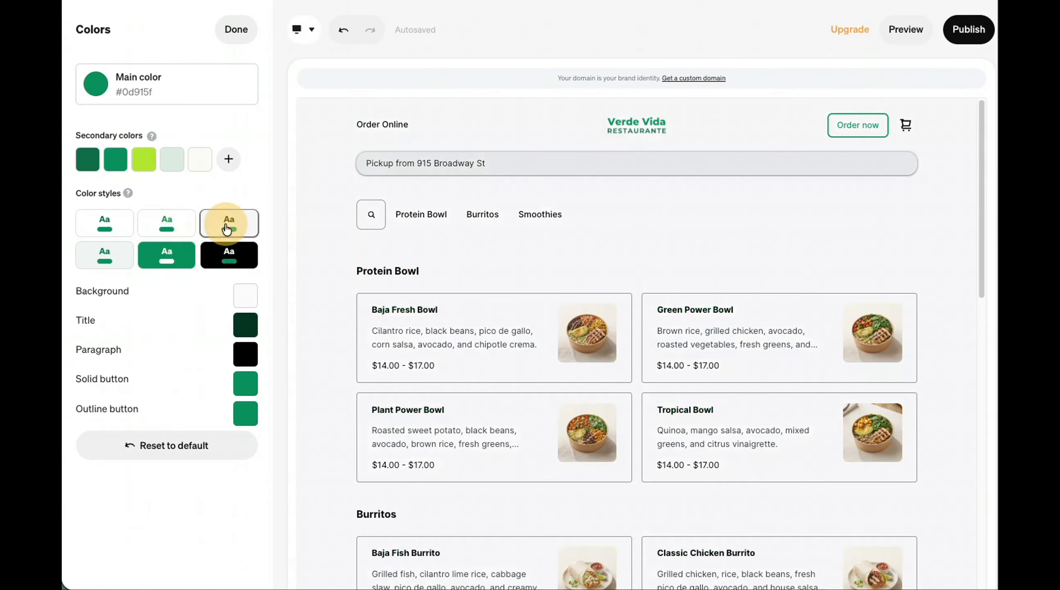
left_click(161, 230)
left_click(118, 230)
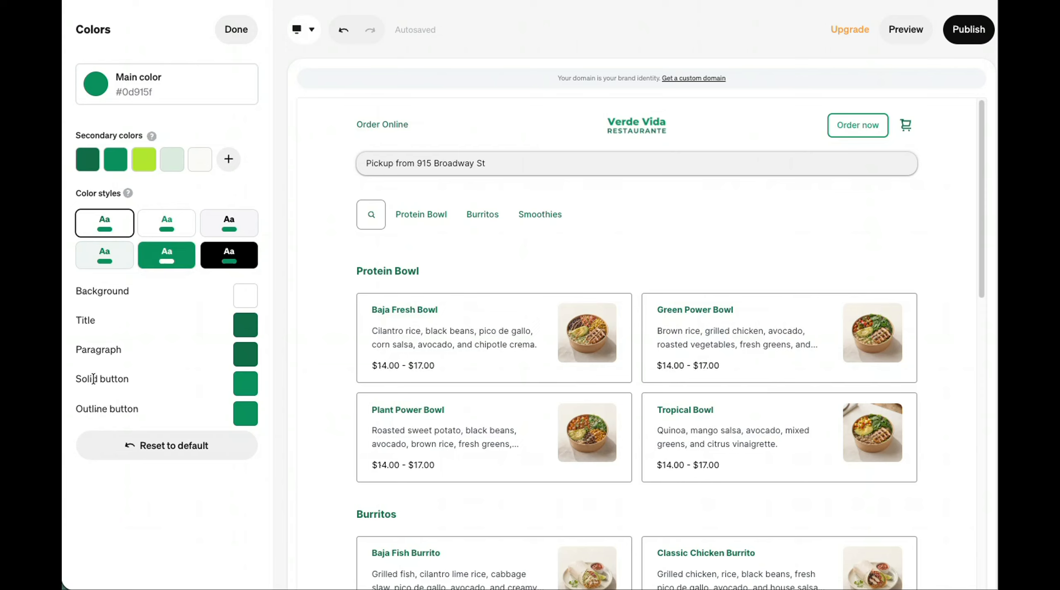
Step: Select the second color style and set its solid button color to the lime brand color
left_click(166, 226)
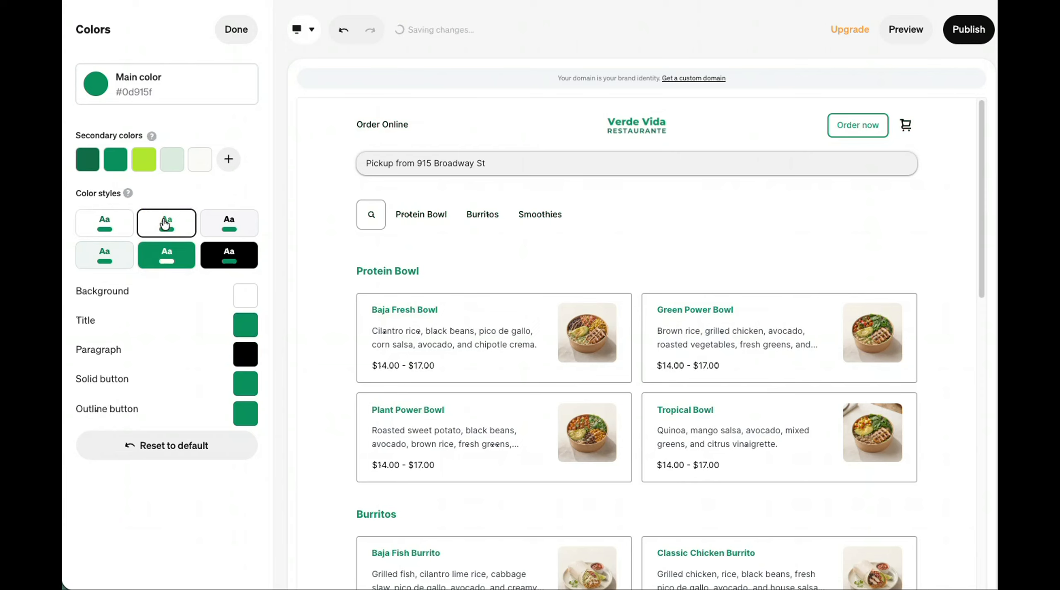
left_click(246, 383)
left_click(348, 210)
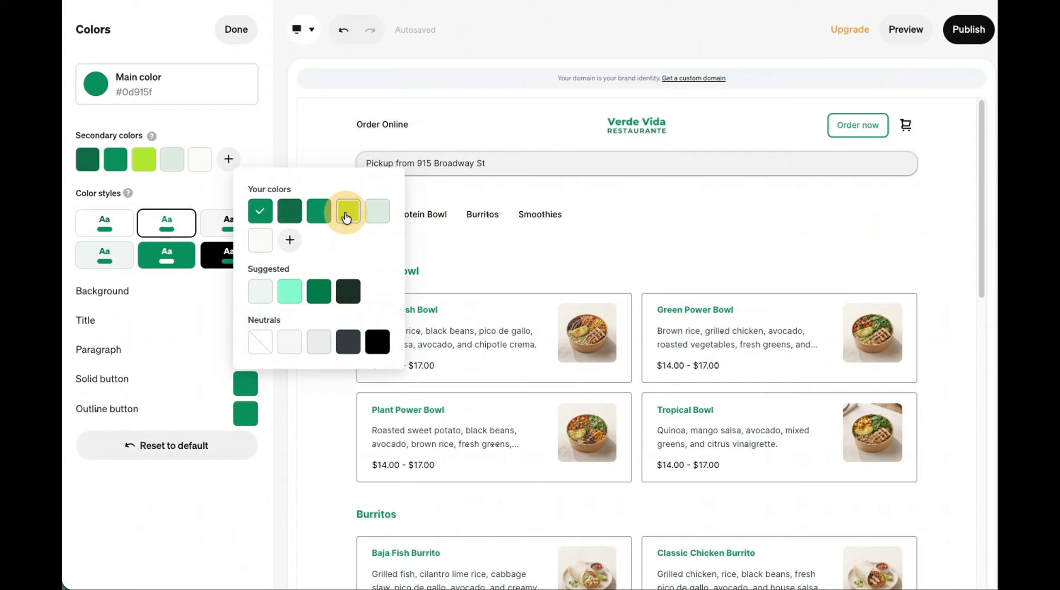
Step: Select the third color style and set its solid button color to the lime brand color
left_click(237, 414)
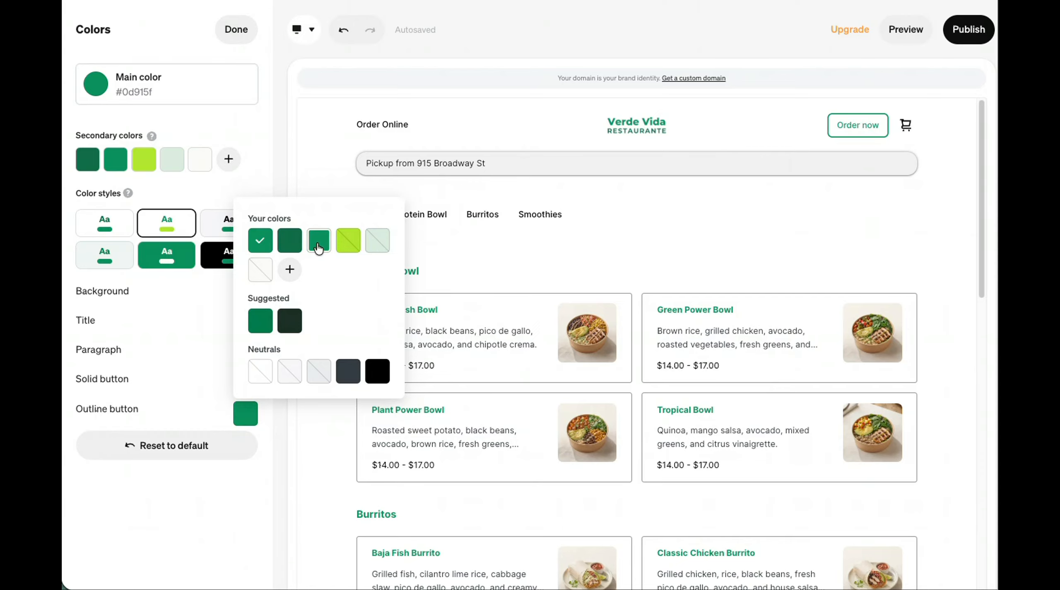
left_click(159, 372)
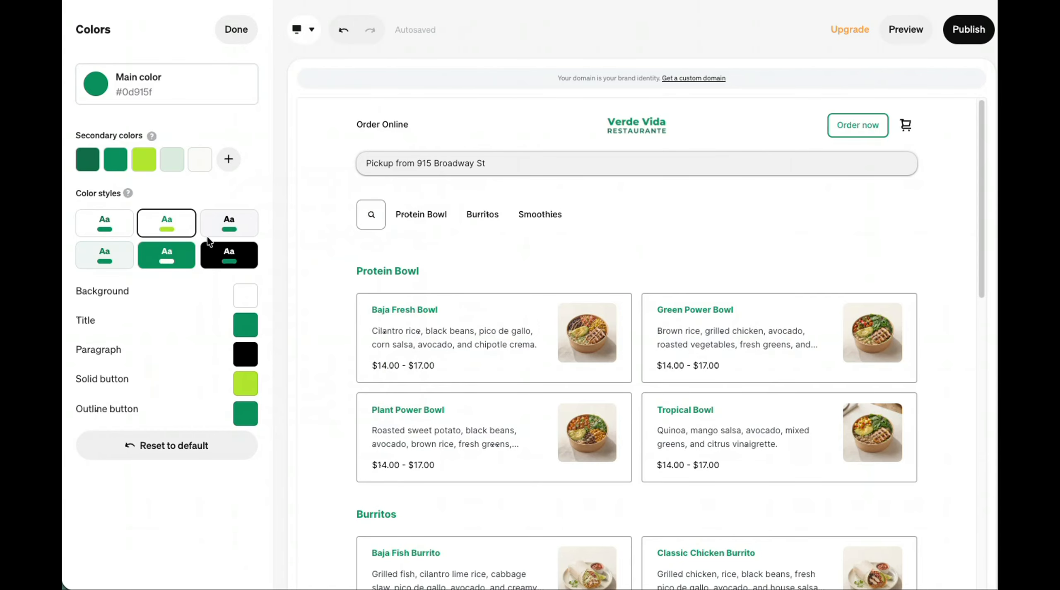
left_click(243, 231)
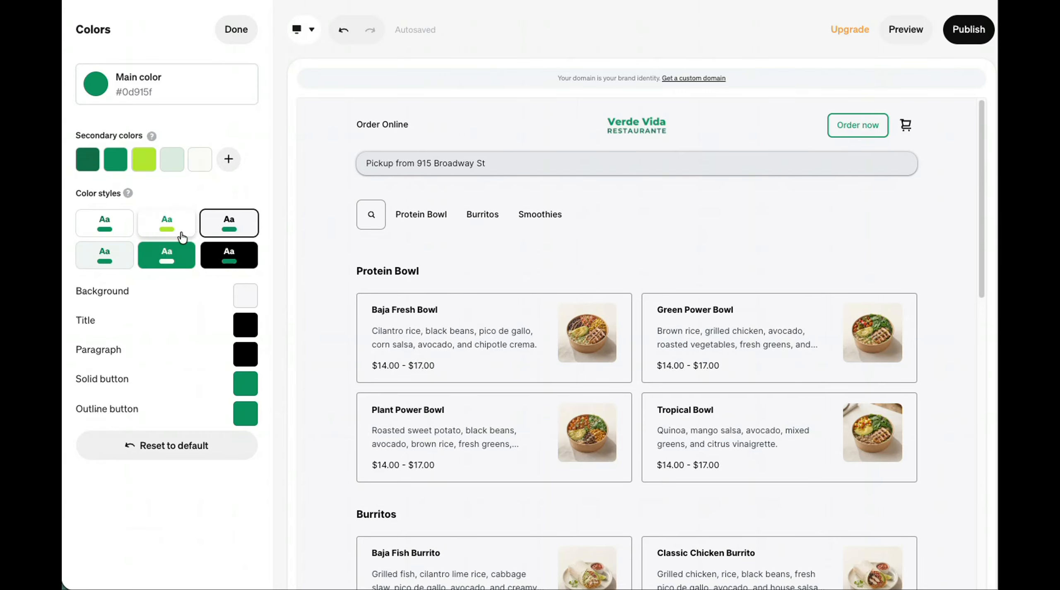
left_click(242, 384)
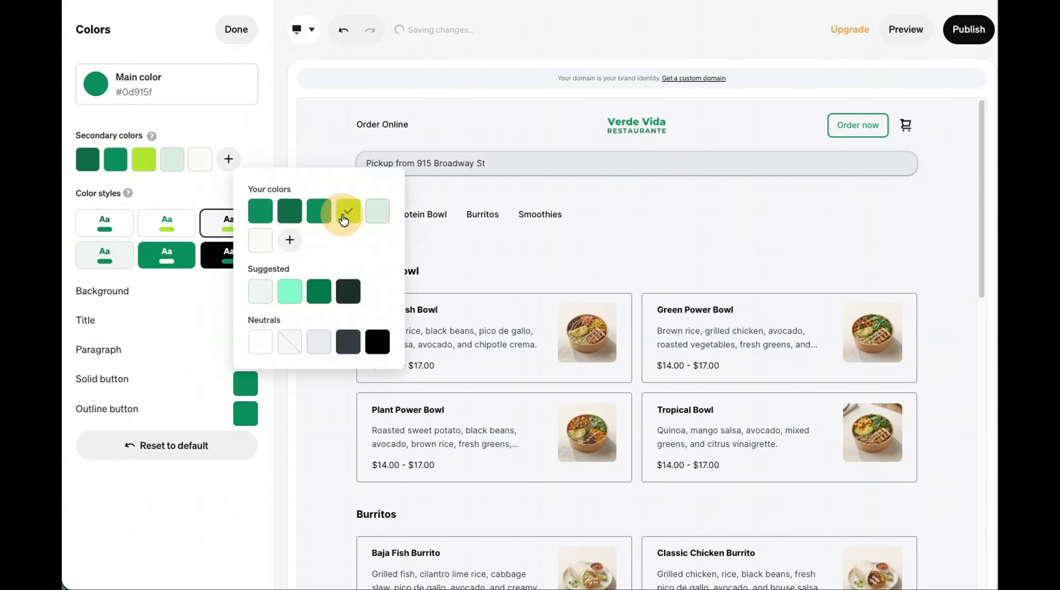
left_click(348, 211)
left_click(245, 413)
left_click(220, 332)
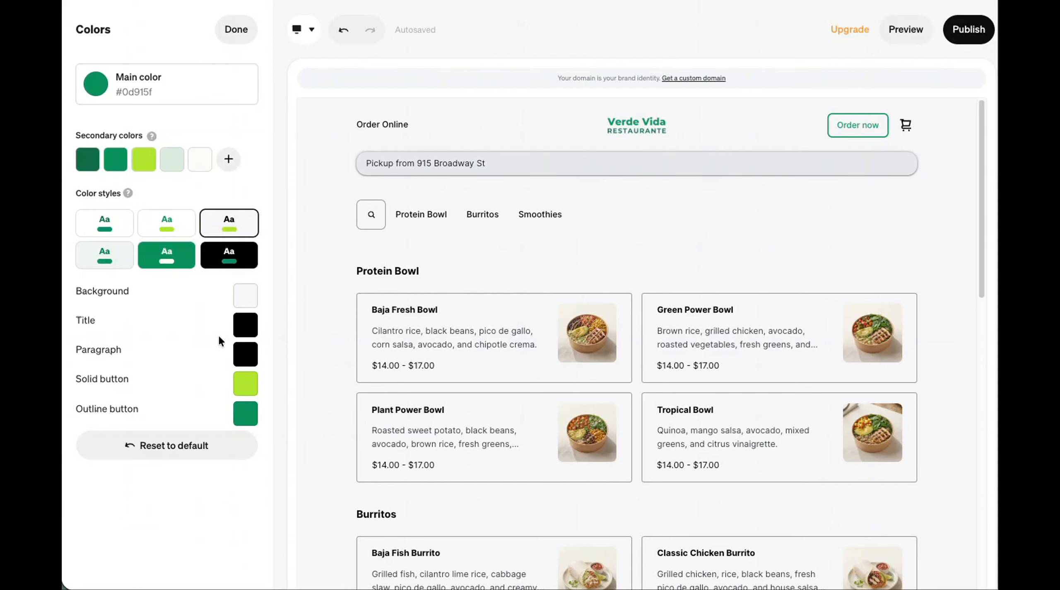
Step: In the third color style, set the title to brand green #0d915f and the paragraph text to dark green #116d49
left_click(246, 324)
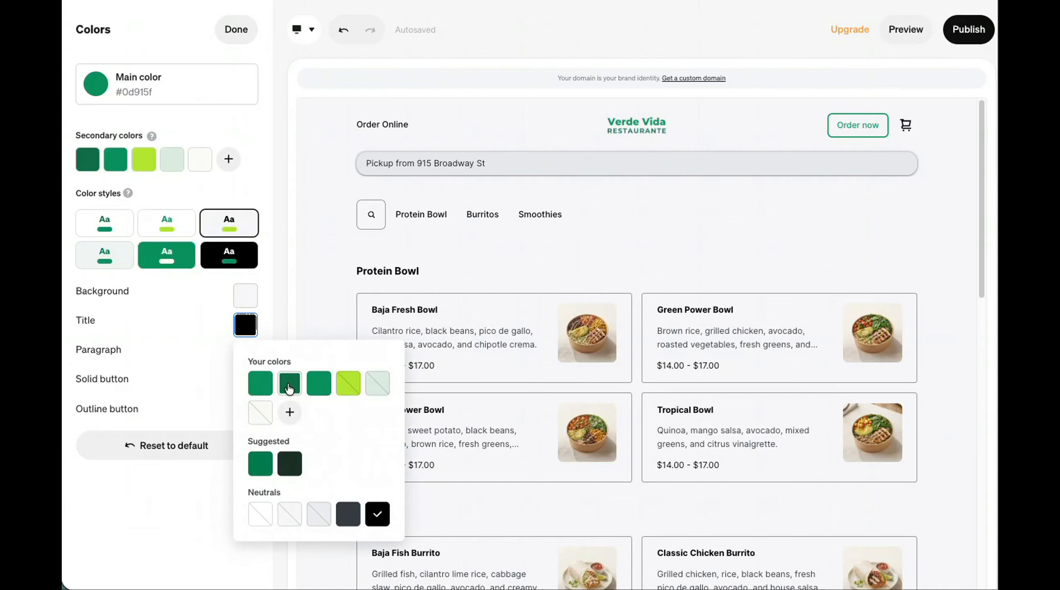
left_click(318, 383)
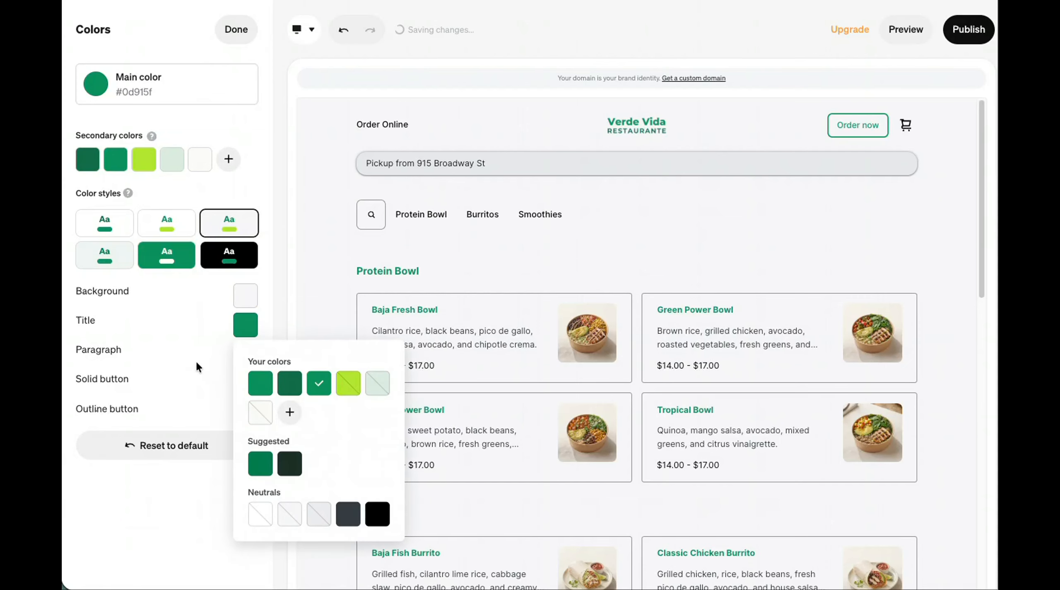
left_click(197, 366)
left_click(246, 353)
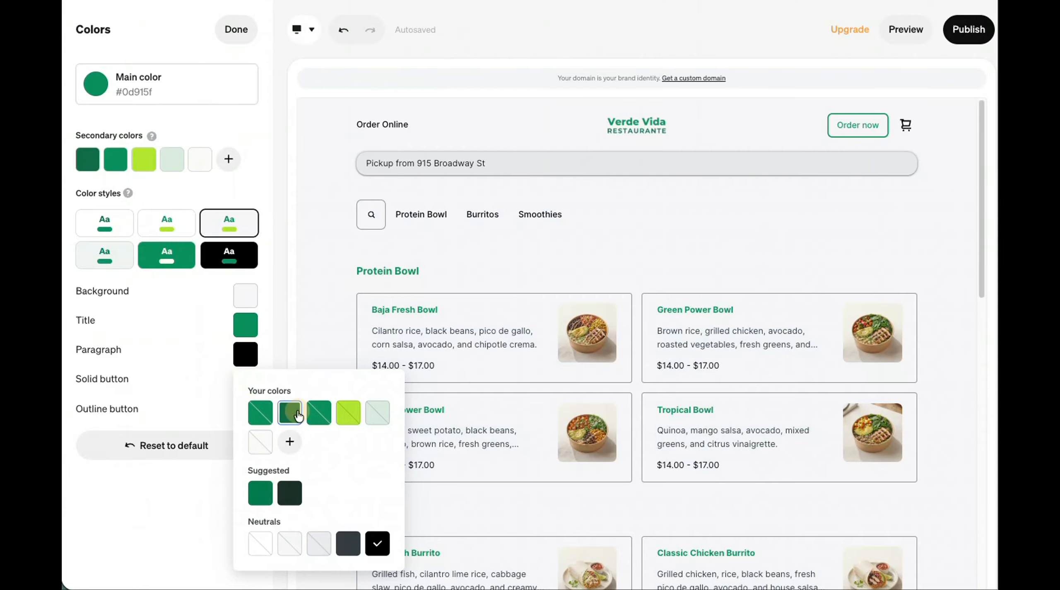
left_click(289, 412)
left_click(158, 351)
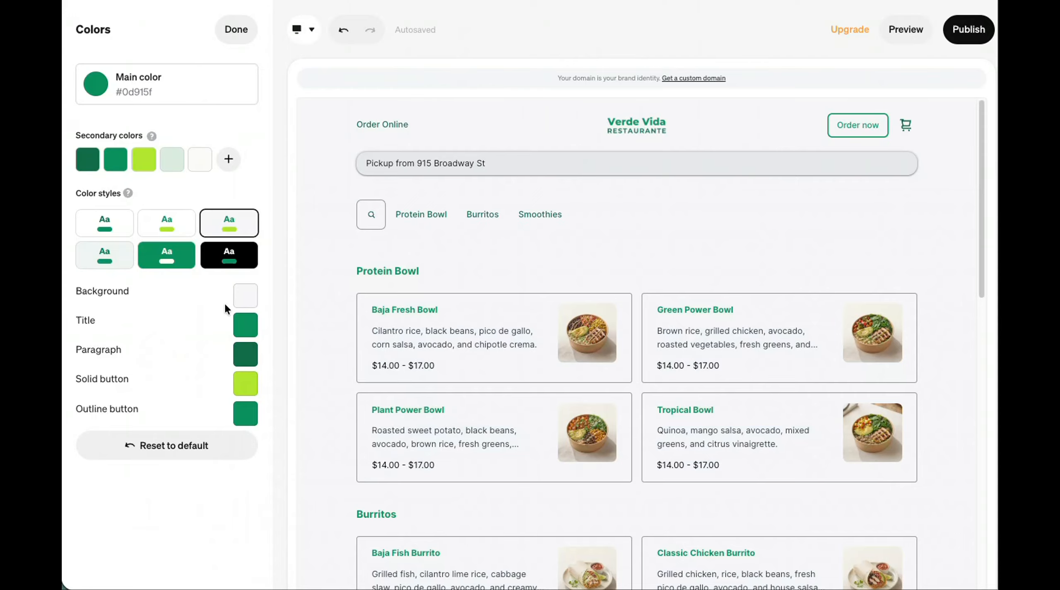
Step: Compare the second through sixth color styles on the site preview
left_click(122, 255)
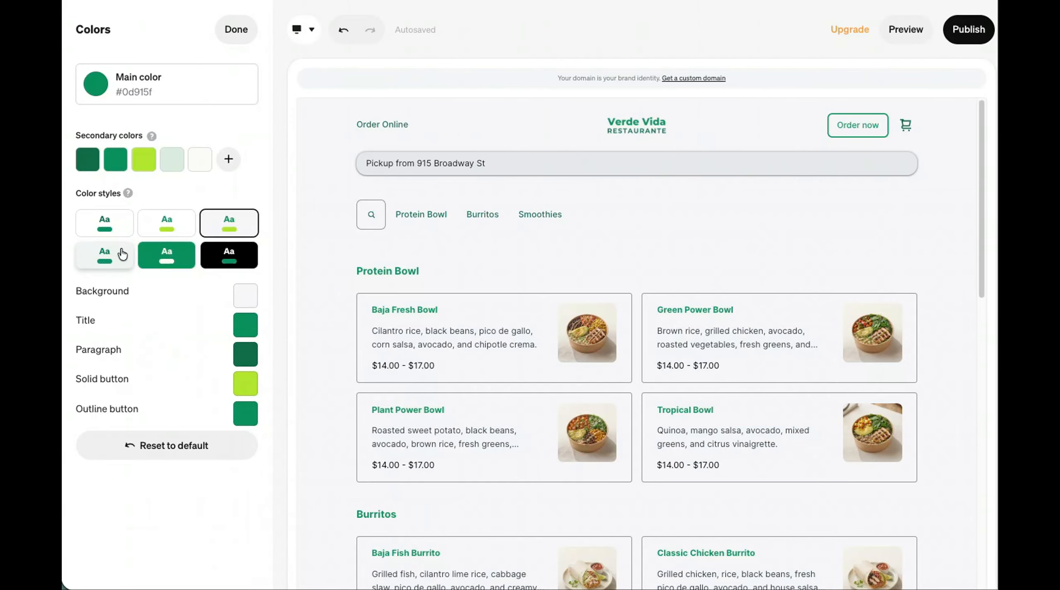
left_click(166, 255)
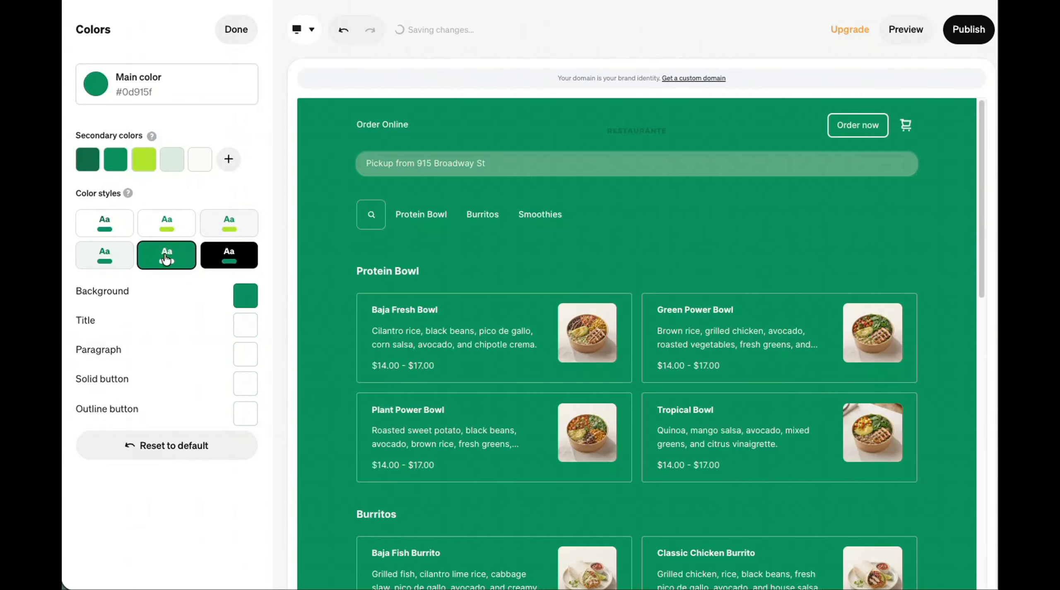
left_click(107, 255)
left_click(172, 225)
left_click(230, 226)
left_click(113, 254)
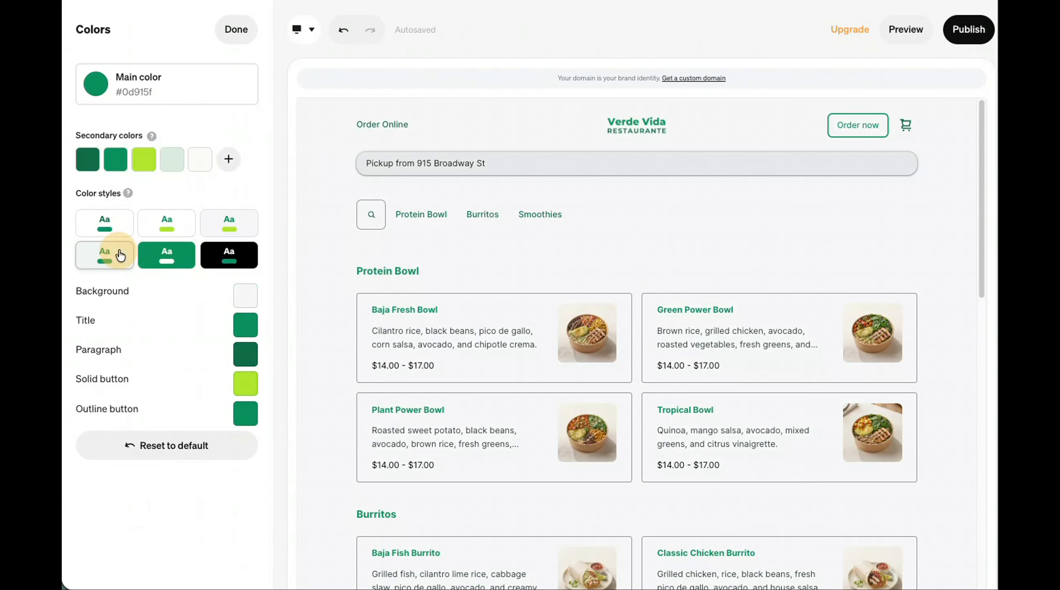
left_click(157, 261)
left_click(216, 259)
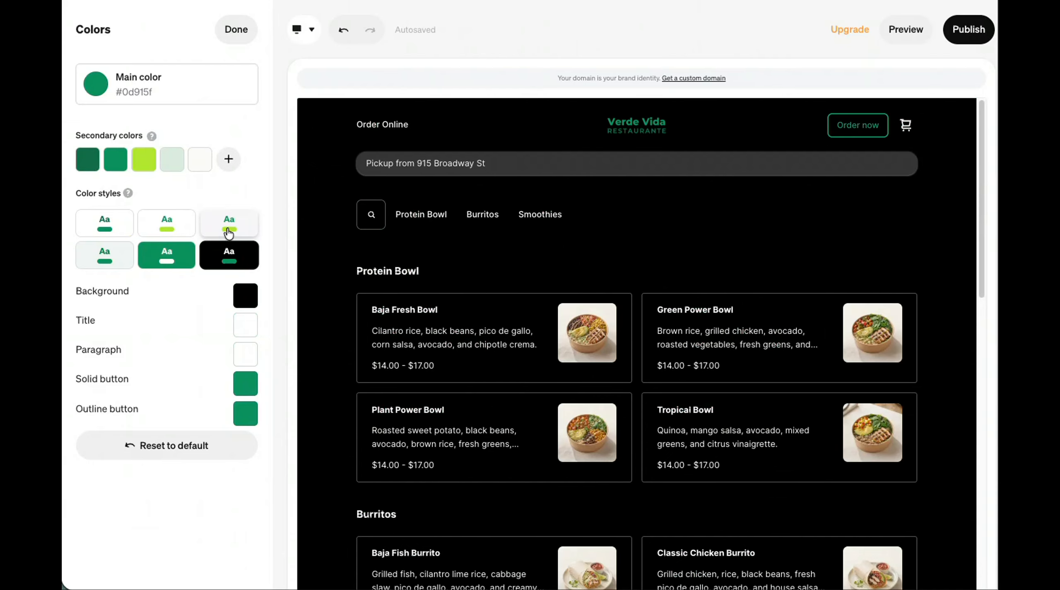
left_click(124, 260)
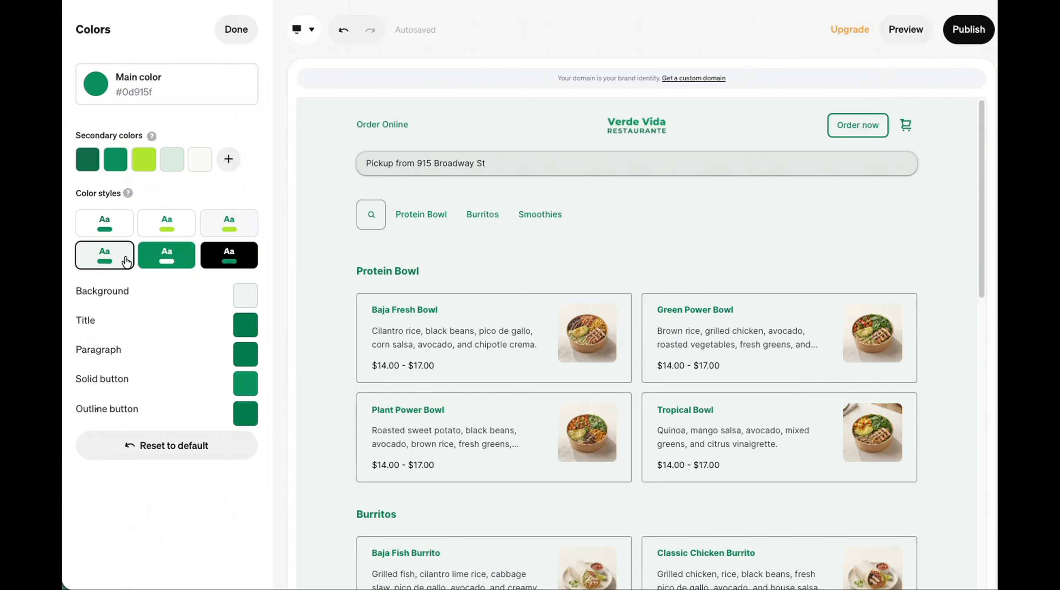
Step: Select the fifth color style, with the green background, and set its solid button color to the lime brand color
left_click(181, 261)
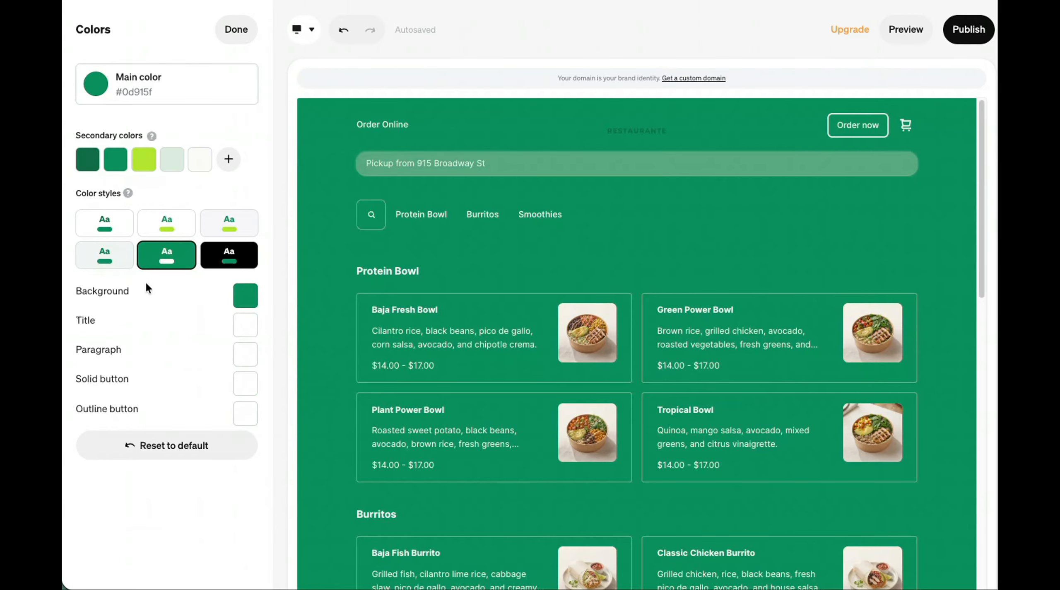
left_click(234, 384)
left_click(349, 211)
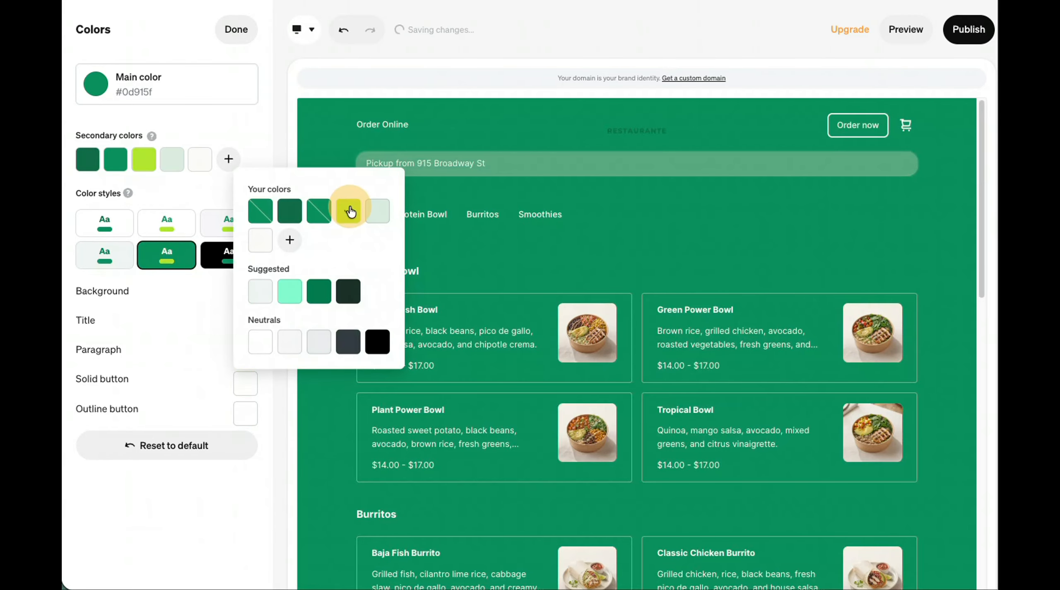
left_click(143, 387)
Step: Select the sixth color style and set its background to dark green #116d49
left_click(240, 260)
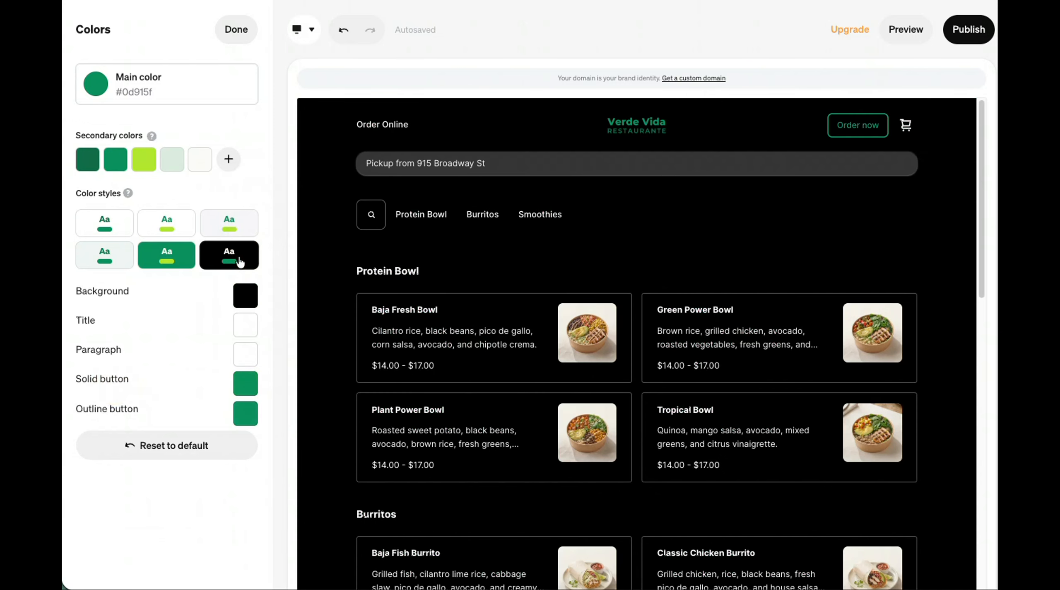
left_click(254, 293)
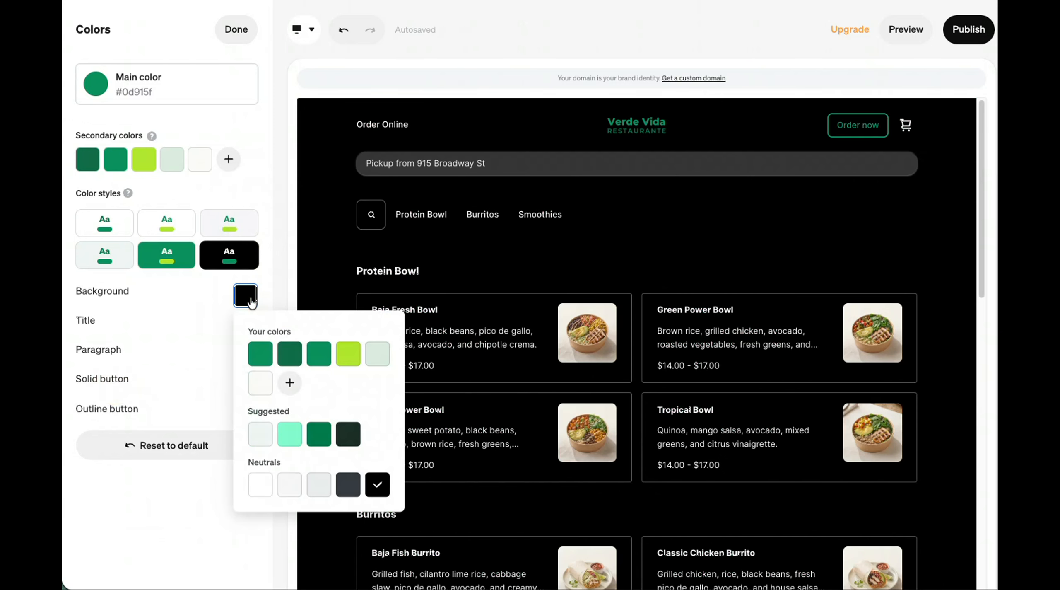
left_click(290, 354)
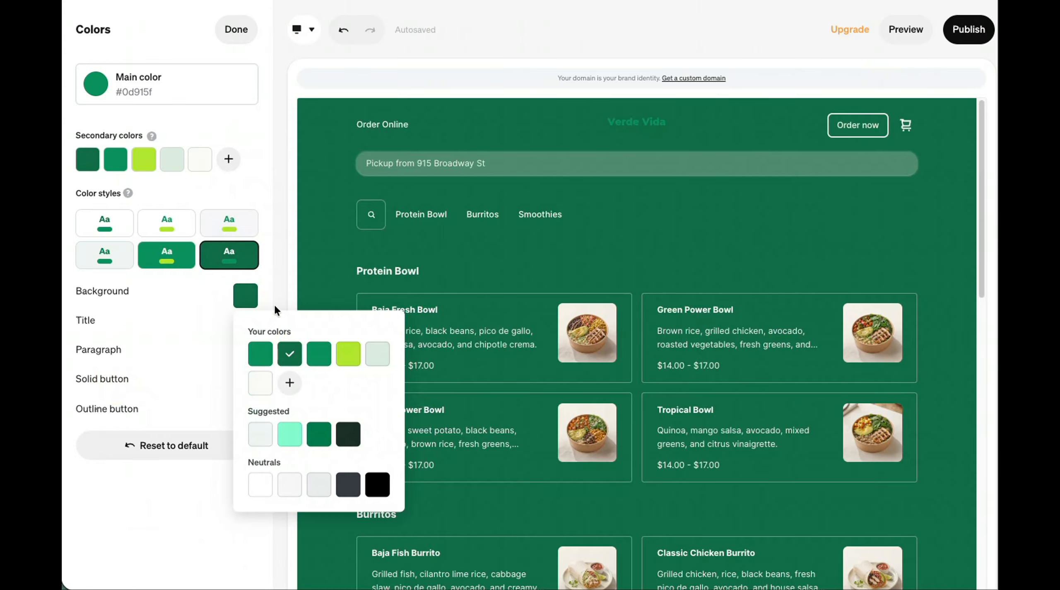
left_click(193, 299)
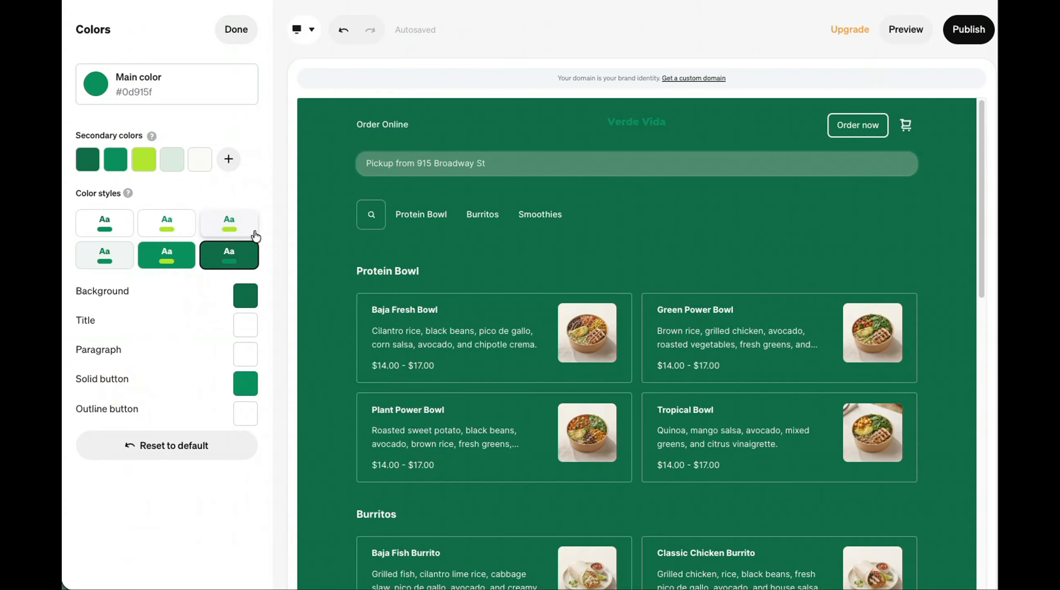
Step: Set both the solid button and outline button of the sixth color style to the lime brand color
left_click(245, 383)
left_click(348, 209)
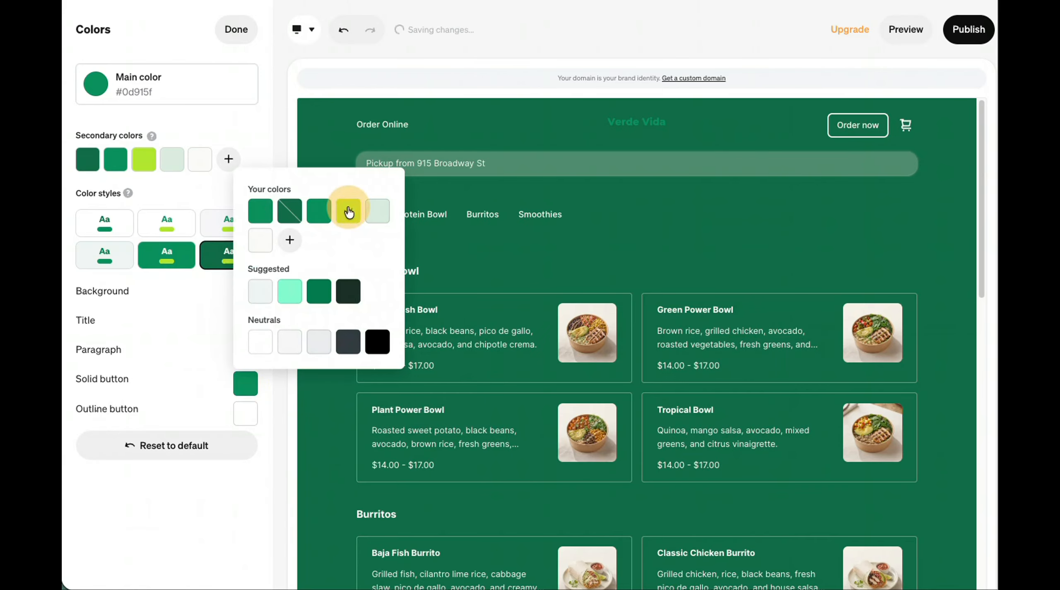
left_click(240, 414)
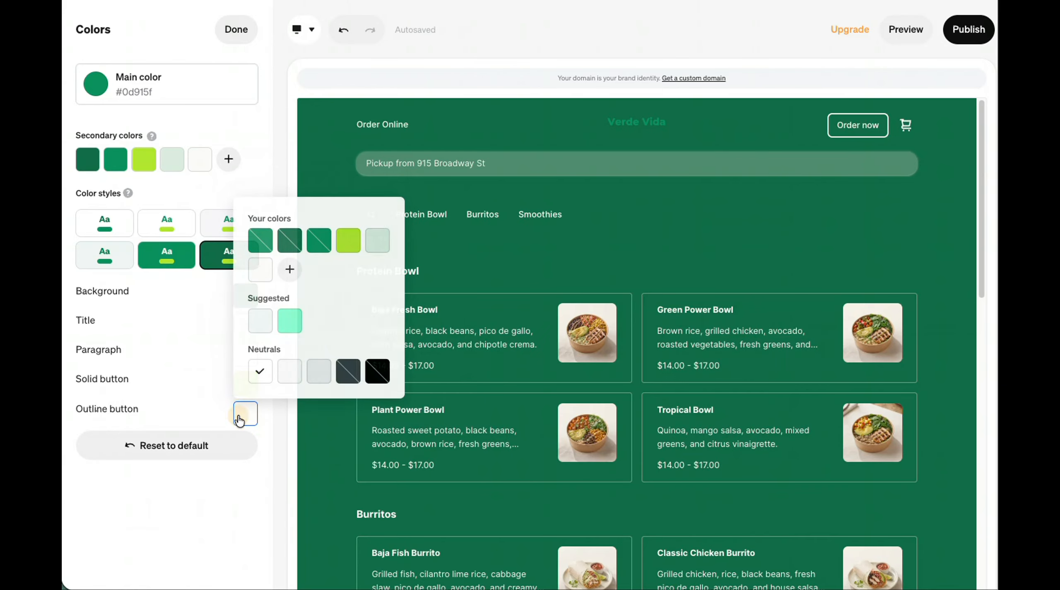
left_click(349, 242)
left_click(114, 404)
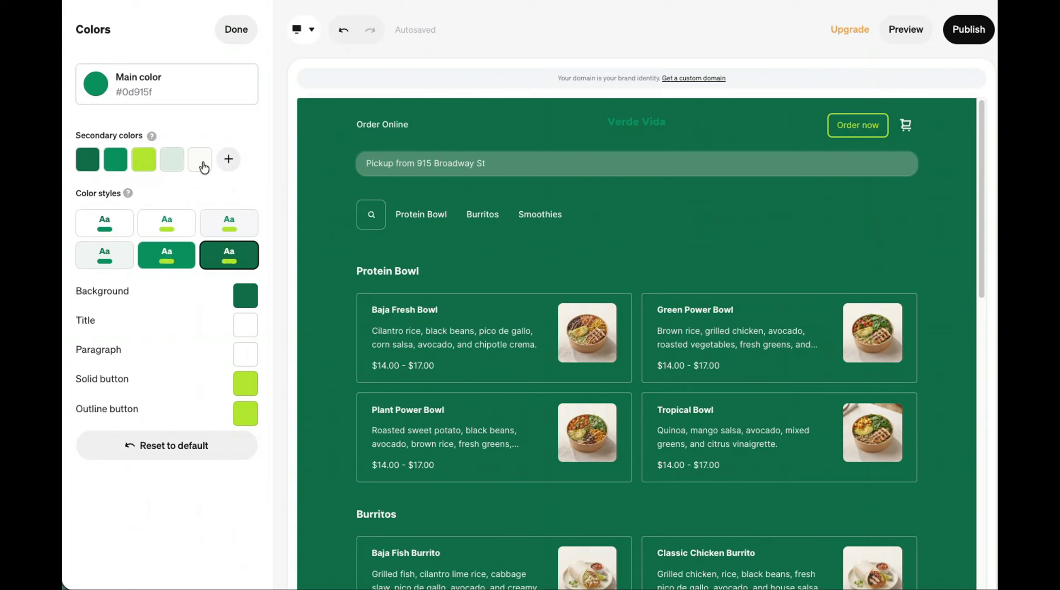
Step: Finish the color settings, open the site's font settings and look through the pre-paired font options
left_click(243, 37)
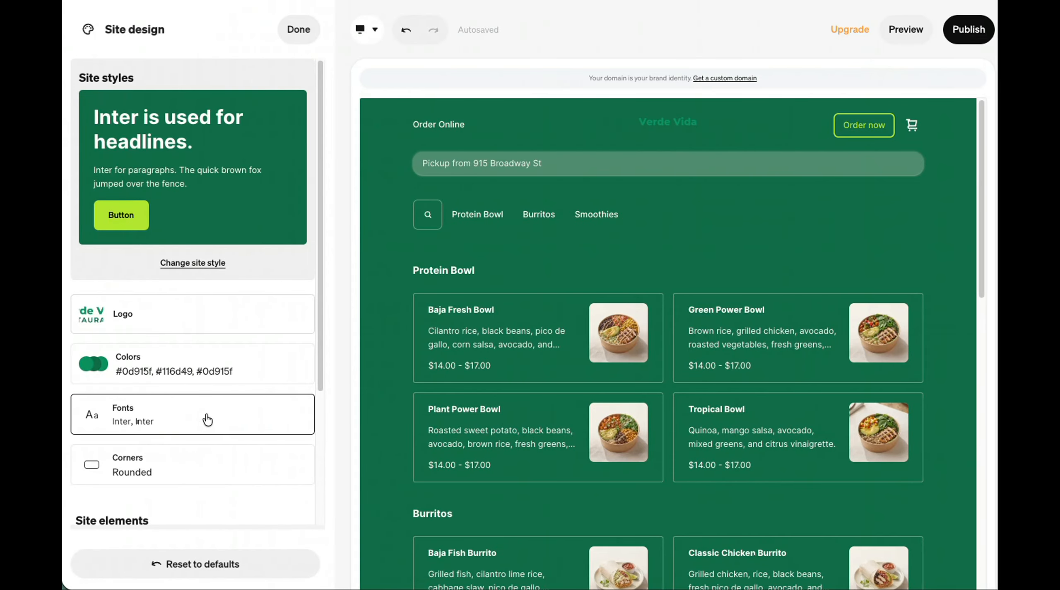
left_click(190, 422)
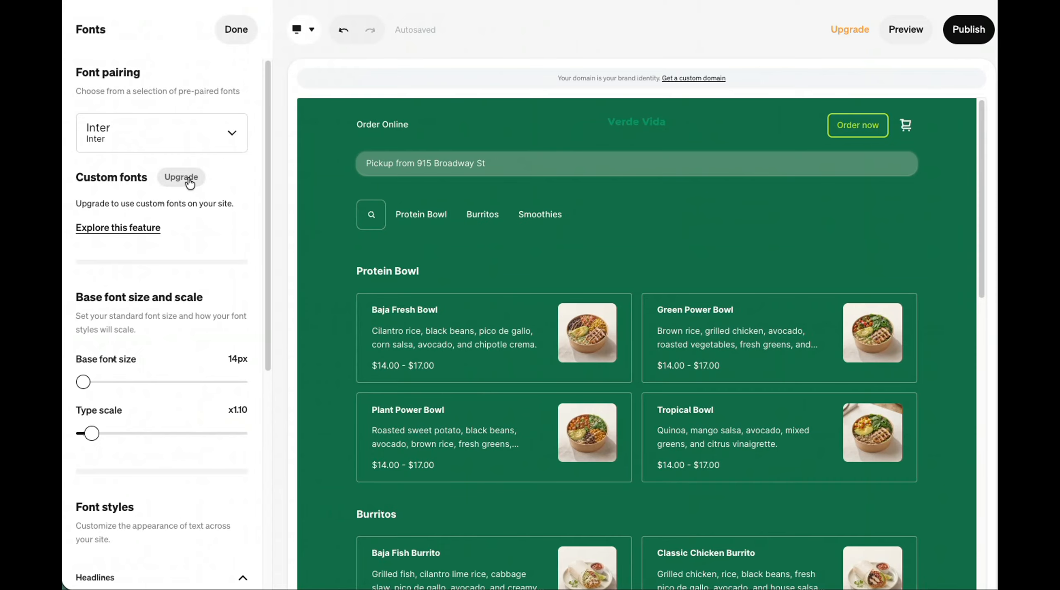
left_click(139, 140)
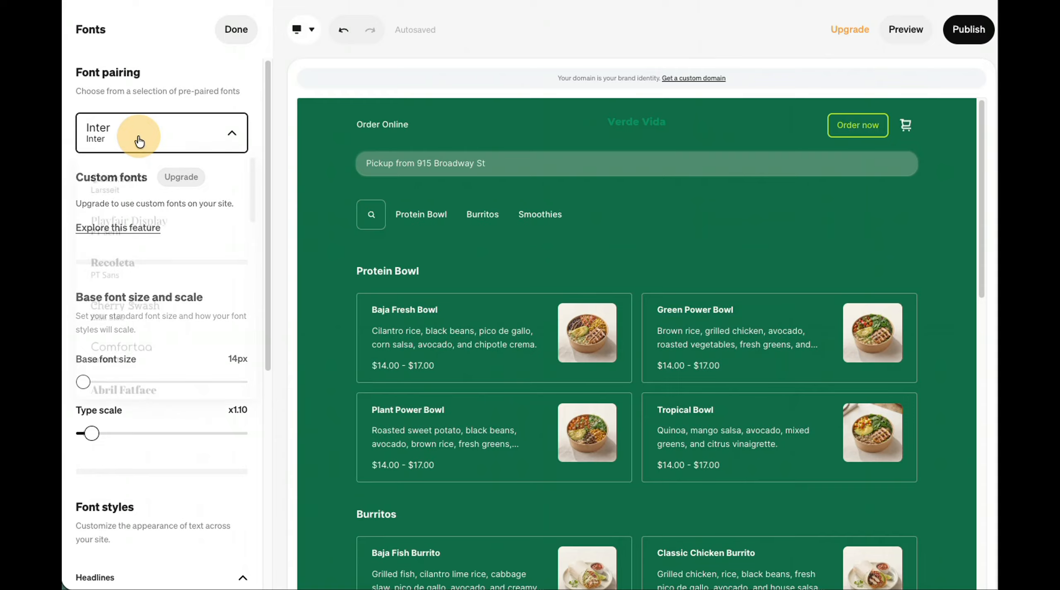
scroll(197, 307, "down", 5)
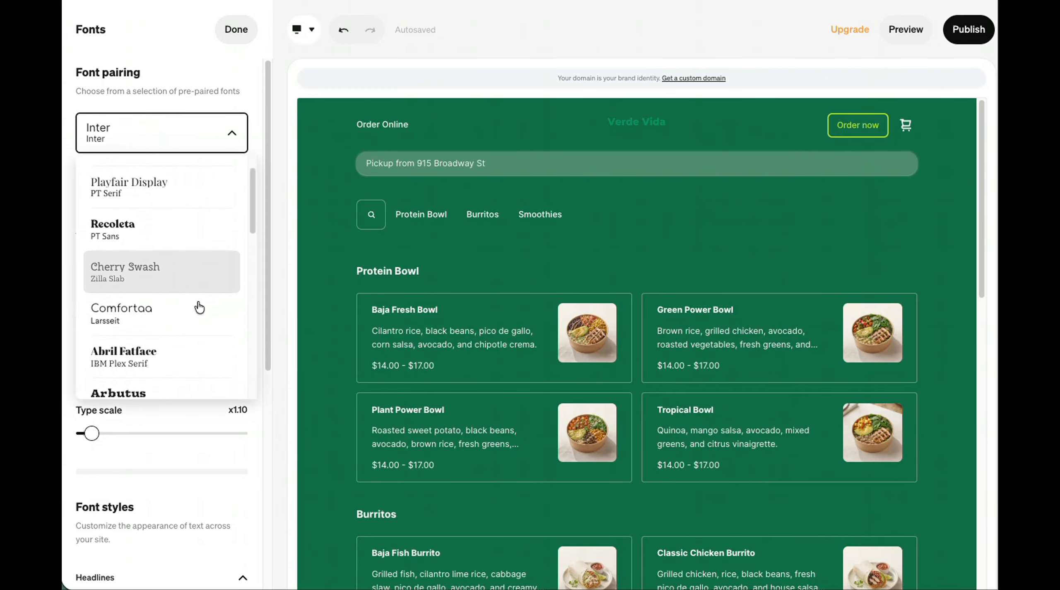
left_click(203, 142)
Step: Set the headline font to Montserrat in the font styles
scroll(215, 310, "down", 3)
scroll(216, 313, "down", 3)
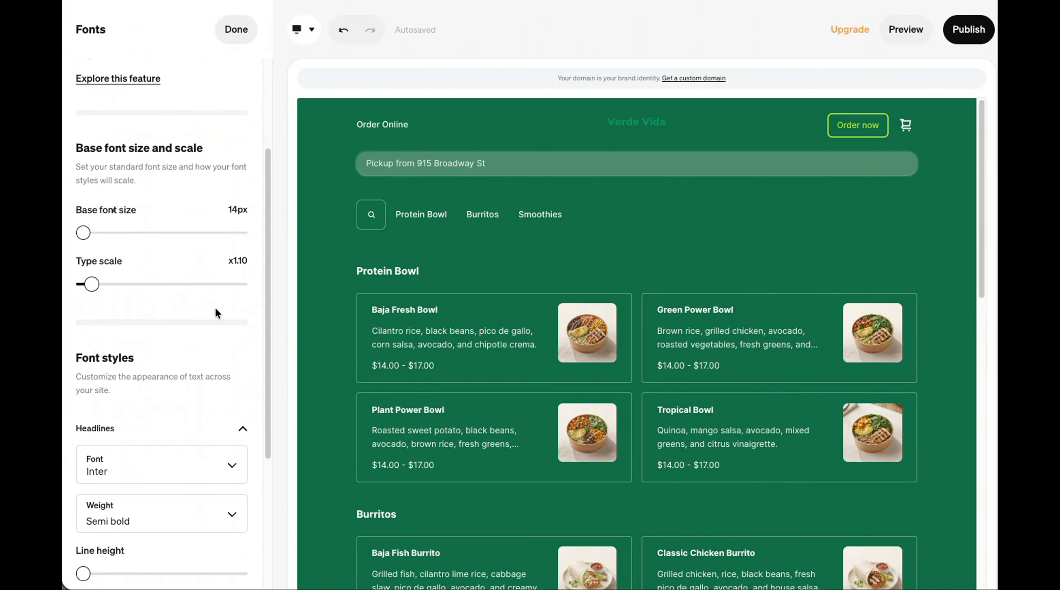
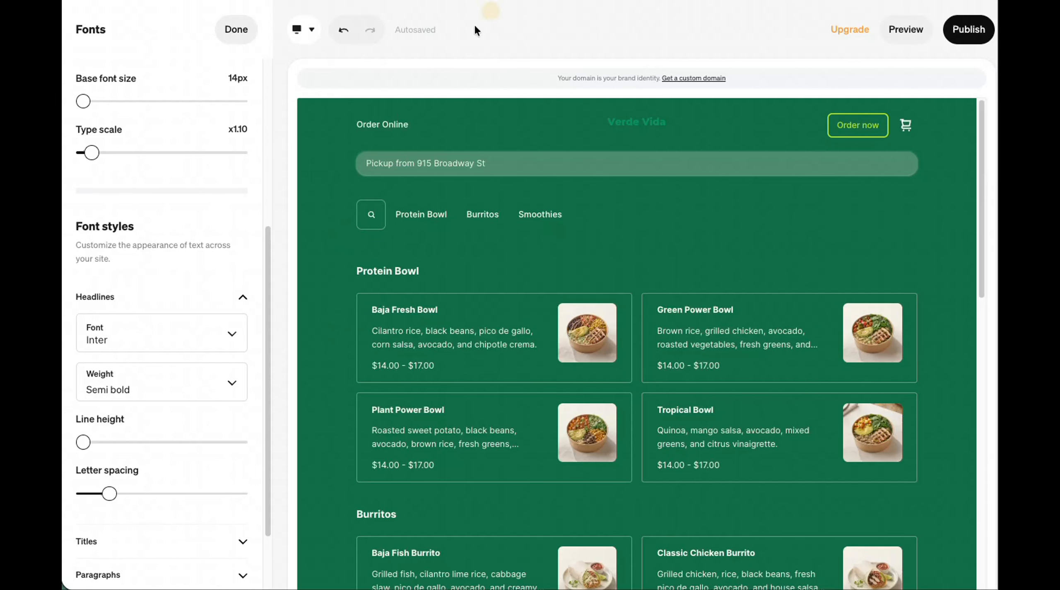
left_click(155, 333)
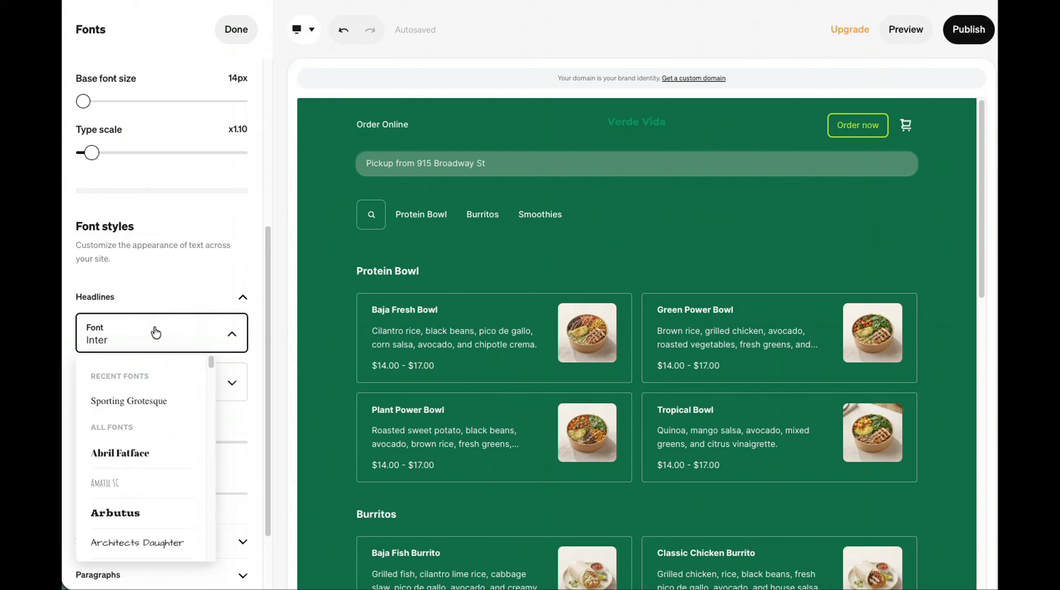
scroll(182, 436, "down", 10)
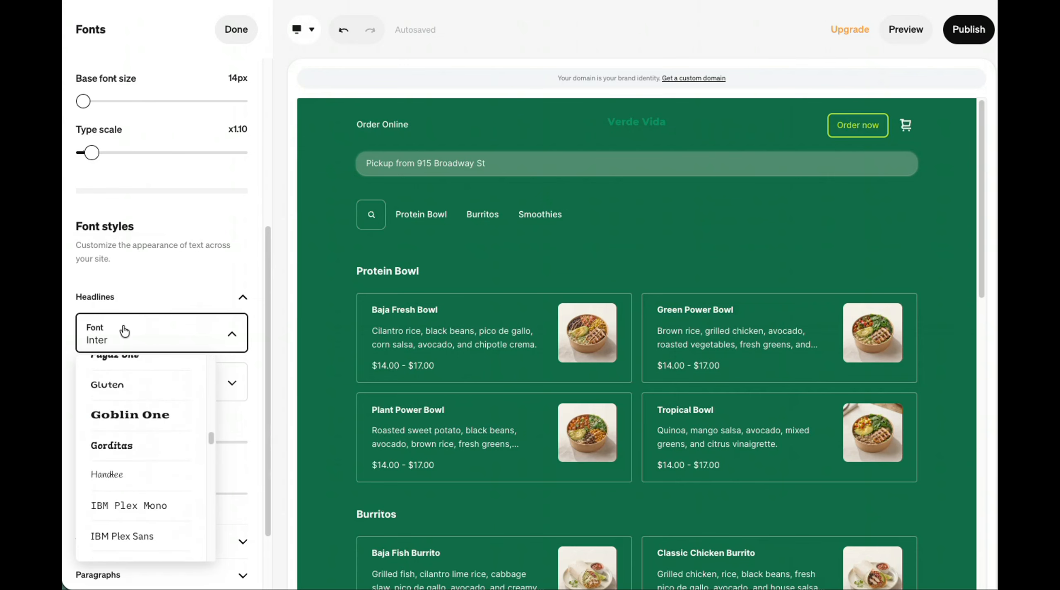
scroll(177, 410, "down", 10)
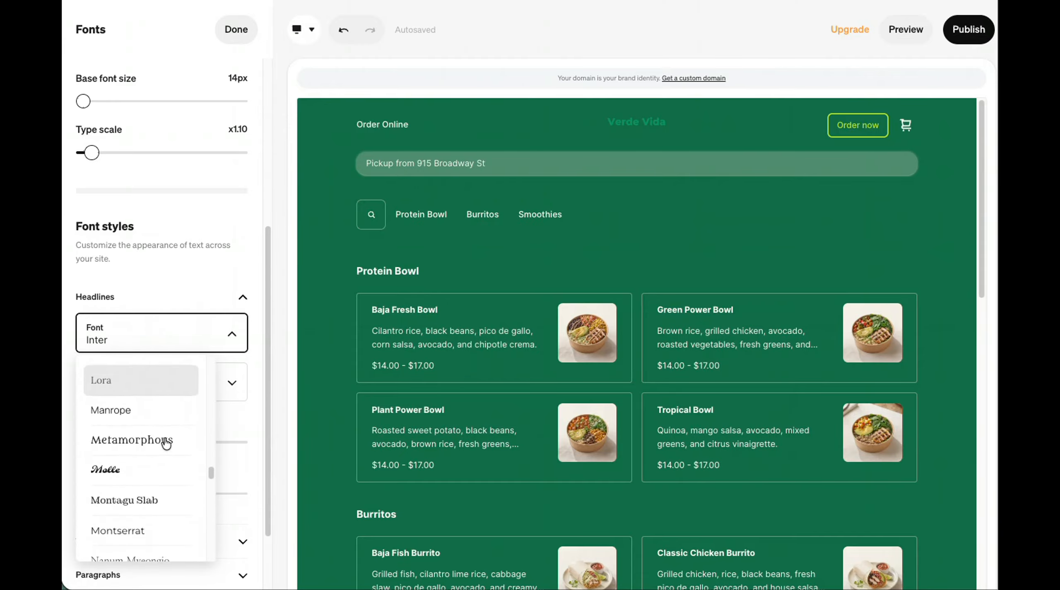
scroll(165, 443, "down", 2)
left_click(137, 445)
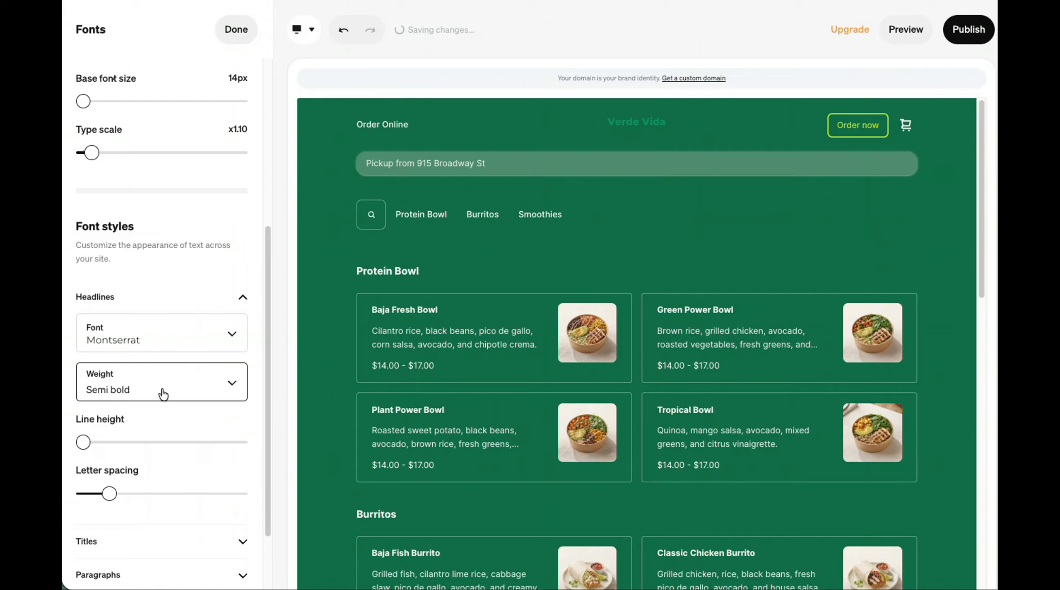
Step: Look through the available headline fonts once more and go back to the font pairing setting
left_click(142, 334)
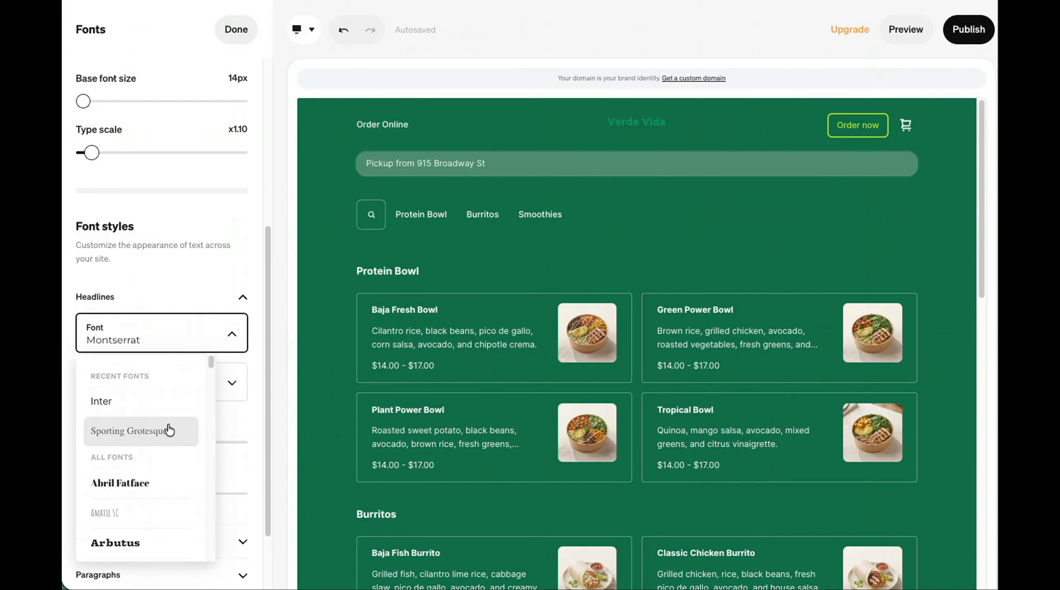
scroll(172, 428, "down", 4)
left_click(199, 338)
scroll(220, 261, "up", 6)
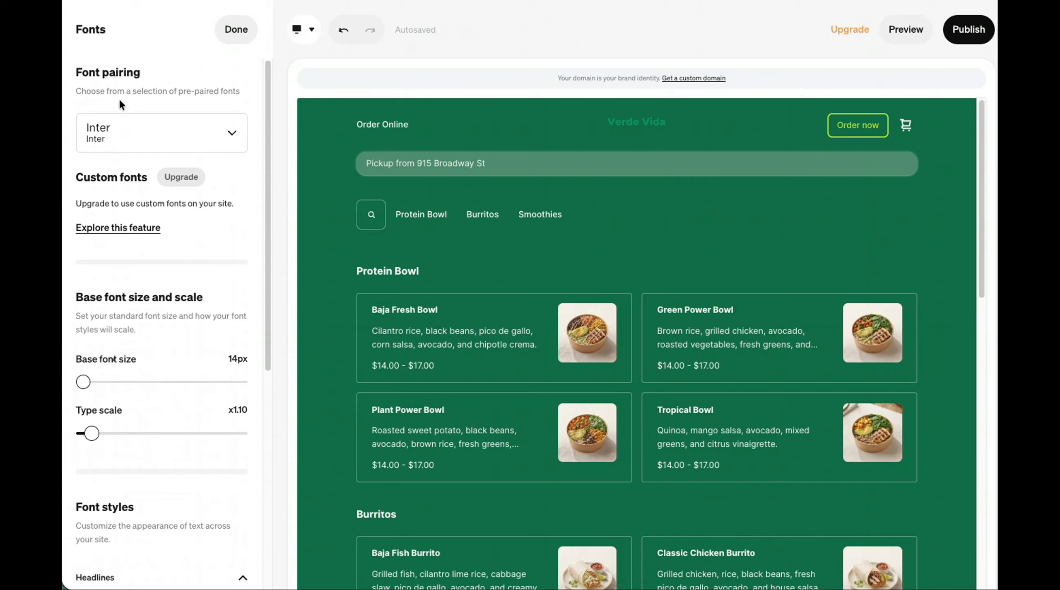
Step: Review the font choice and the available weight options in the headlines font style
scroll(205, 398, "down", 6)
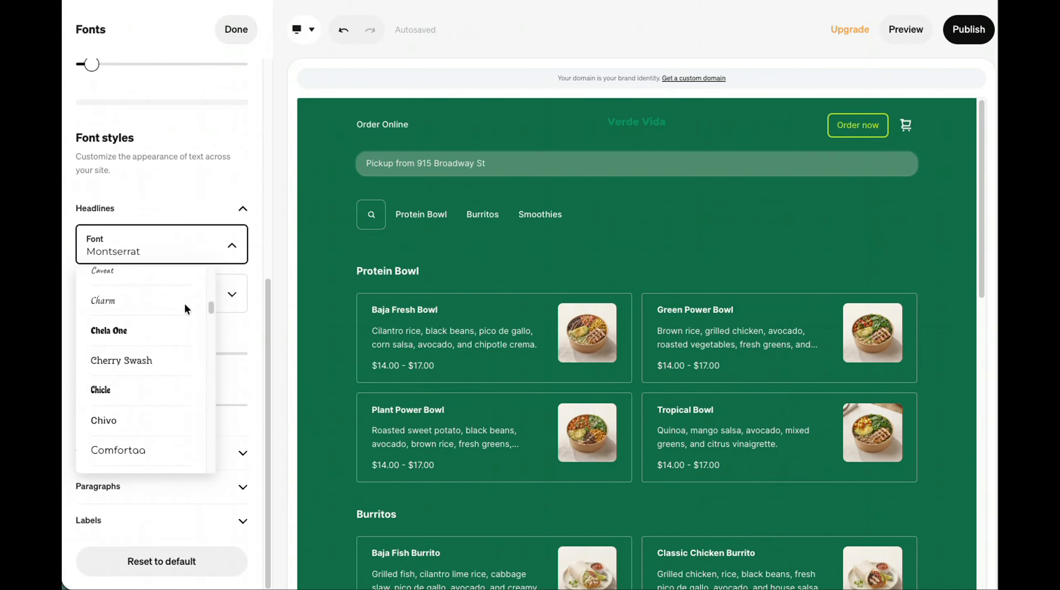
left_click(148, 253)
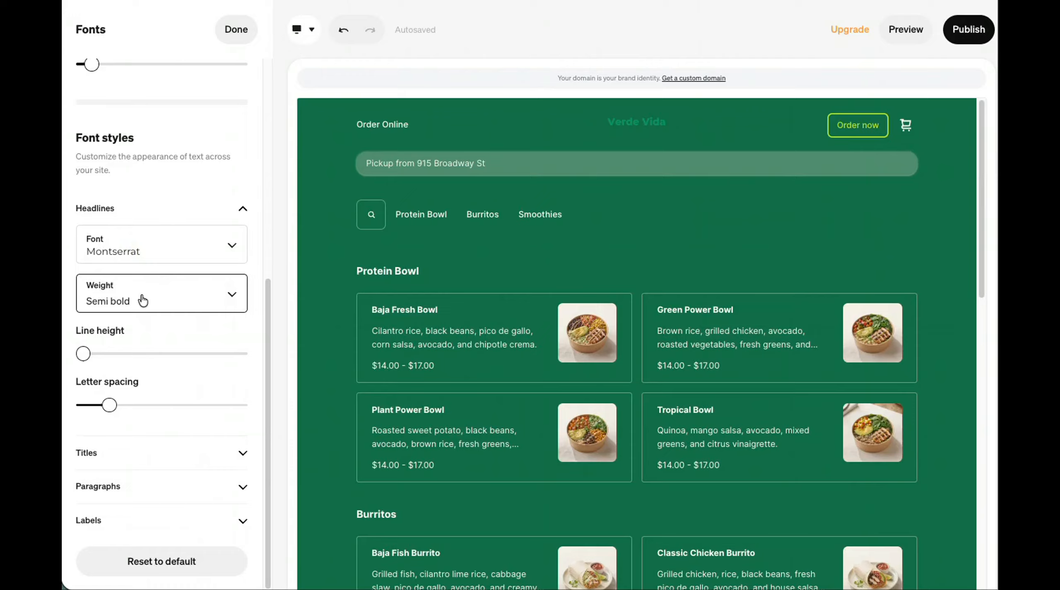
left_click(132, 298)
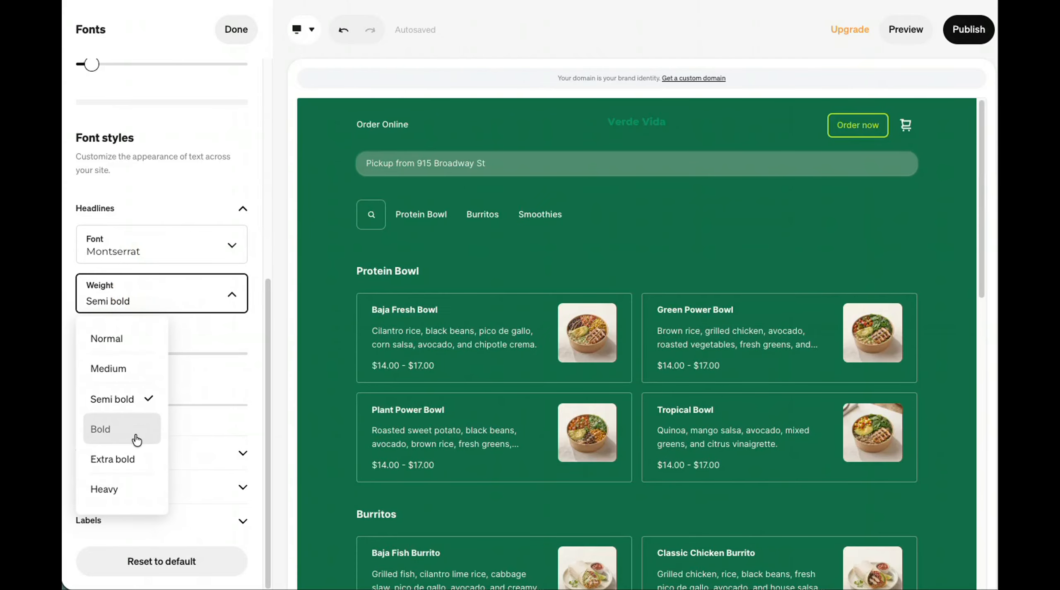
left_click(147, 299)
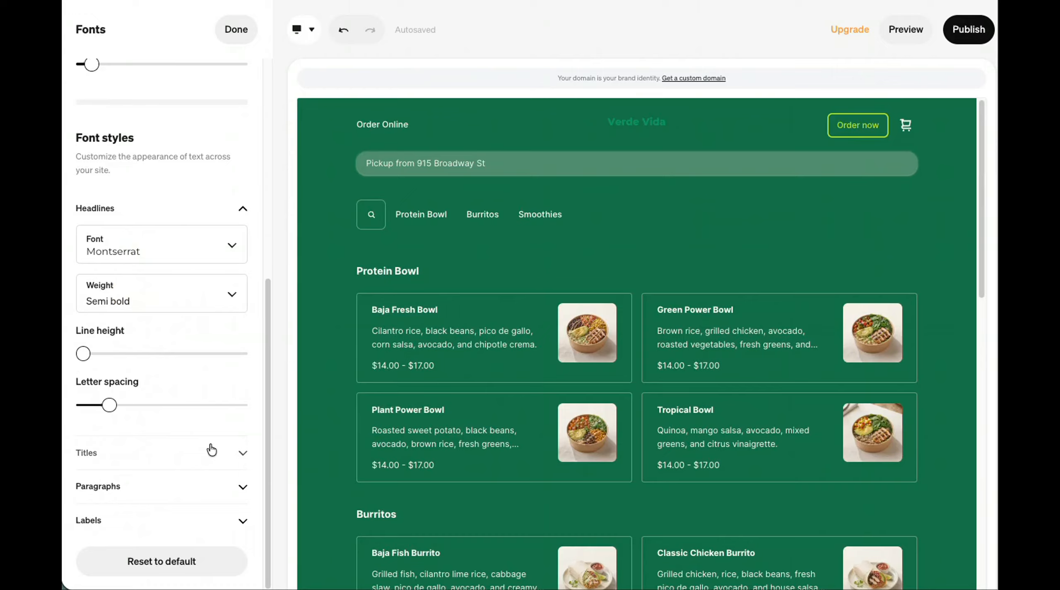
Step: Set the titles font to Montserrat in the font styles
left_click(199, 453)
left_click(145, 274)
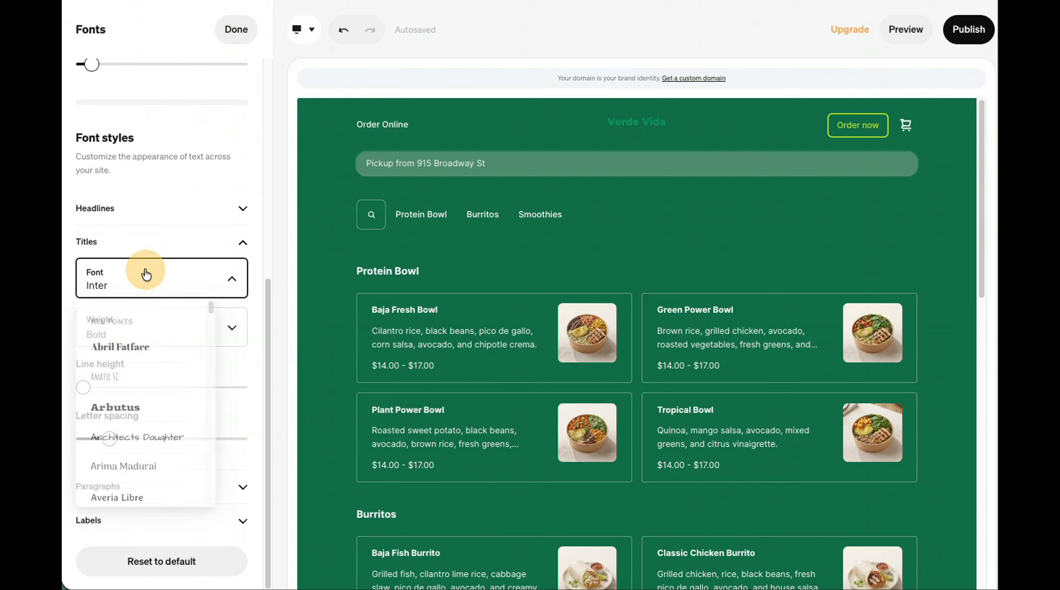
scroll(153, 421, "down", 20)
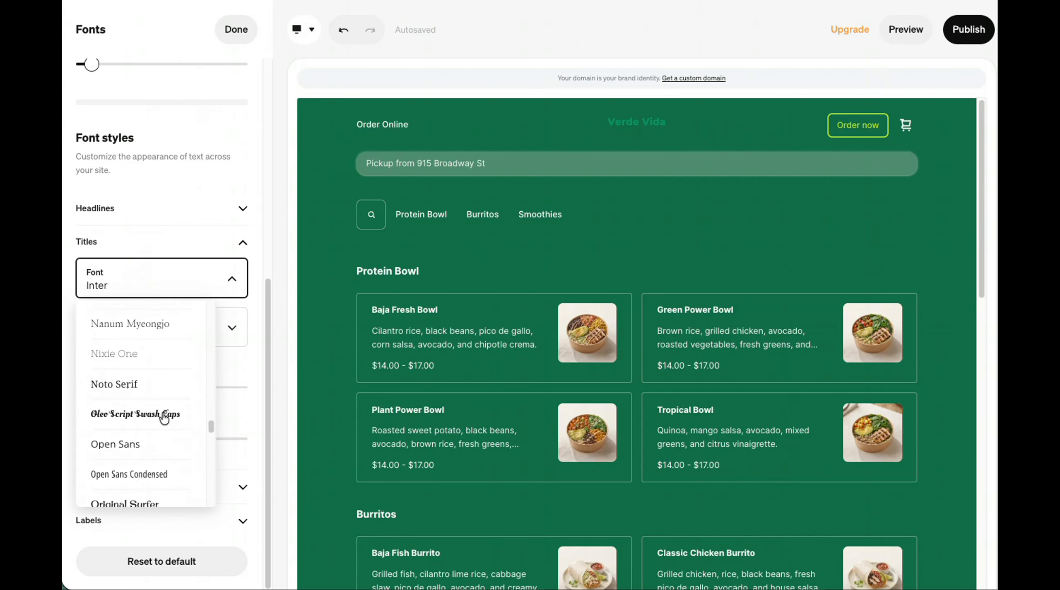
scroll(165, 417, "up", 10)
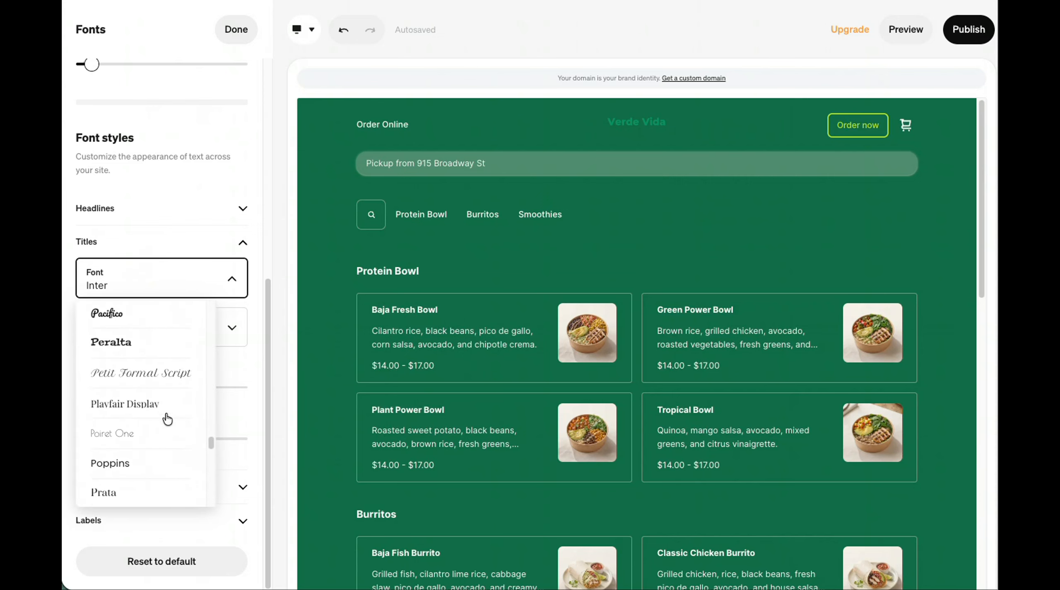
scroll(168, 418, "up", 3)
scroll(168, 418, "down", 5)
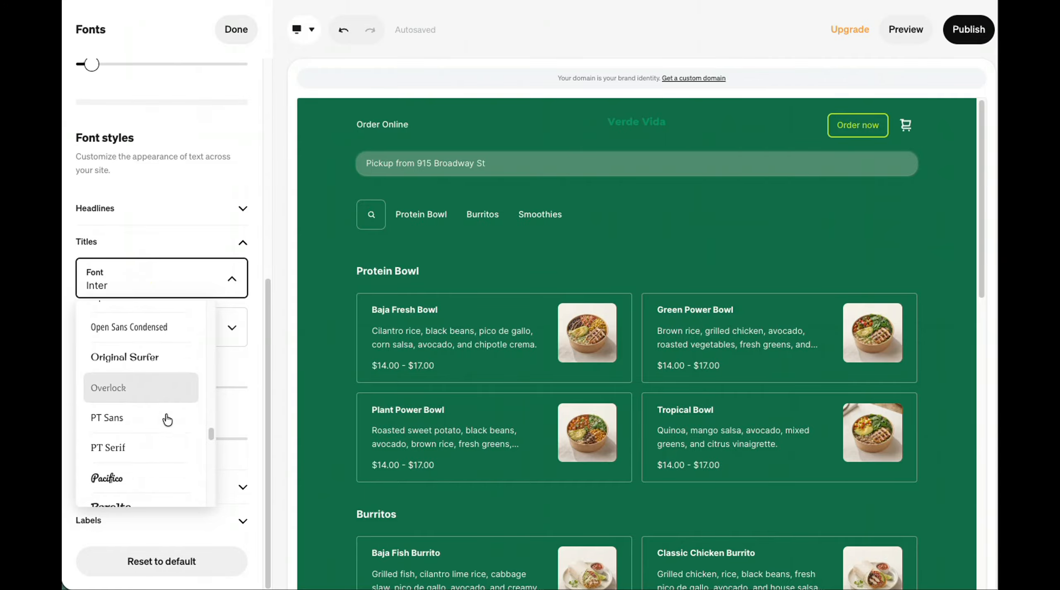
scroll(169, 418, "down", 3)
scroll(170, 418, "up", 8)
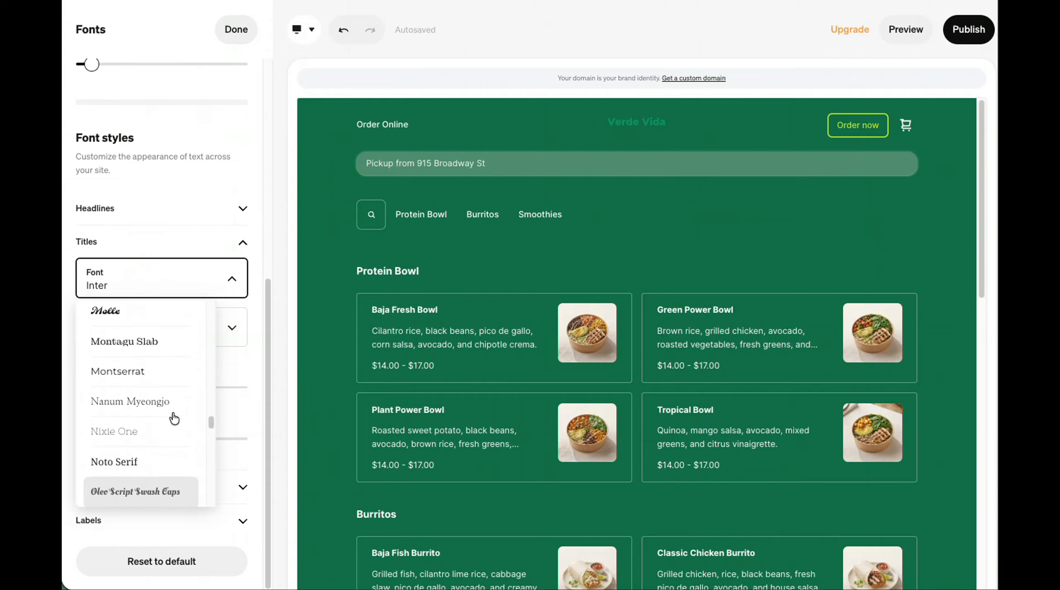
left_click(148, 391)
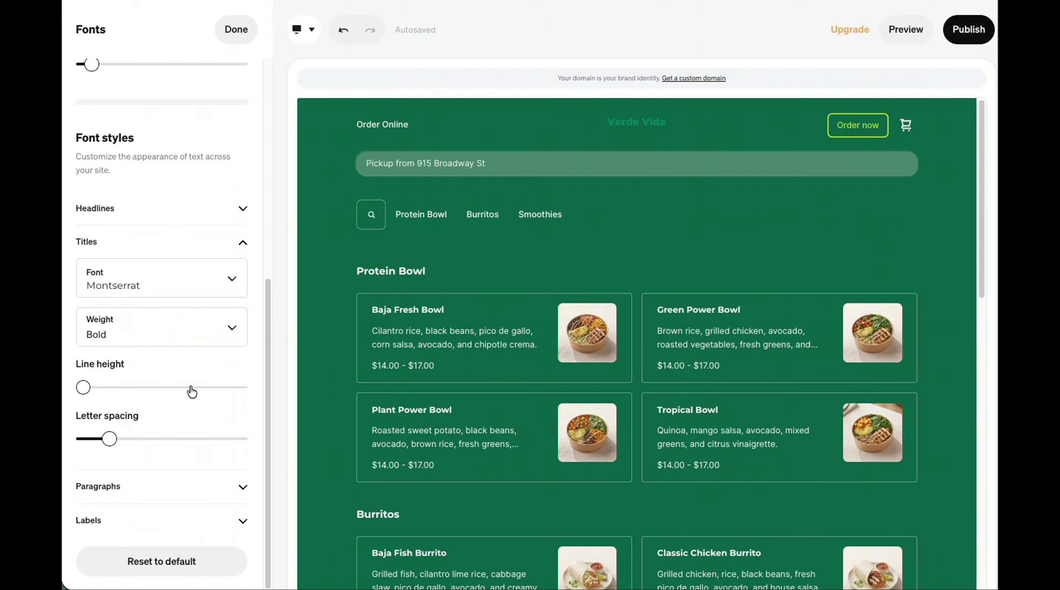
Step: Set the paragraphs font to Lora and its line height to 1.4
left_click(173, 486)
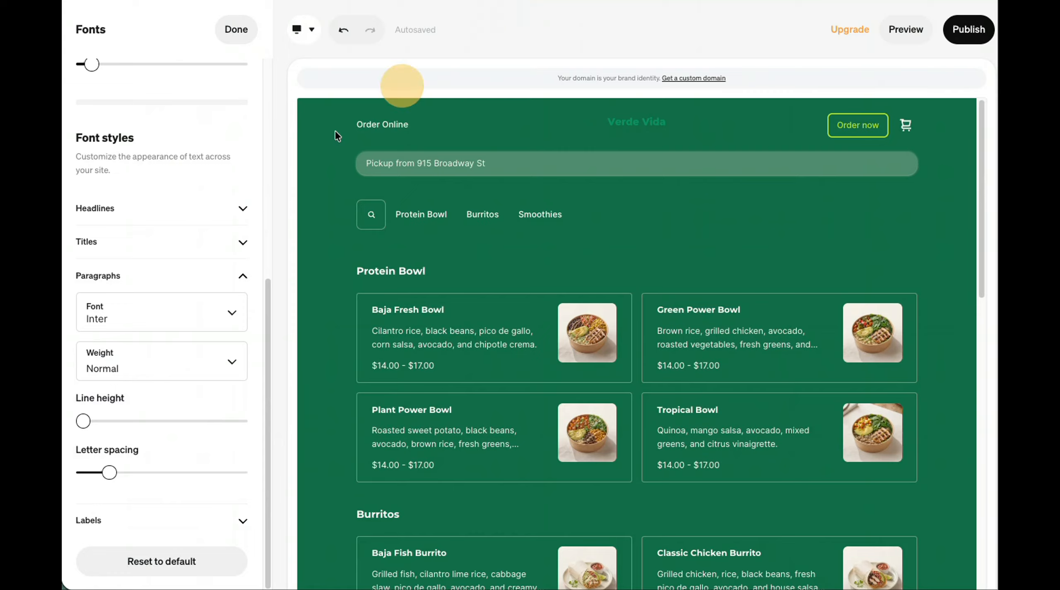
left_click(118, 311)
scroll(165, 455, "down", 10)
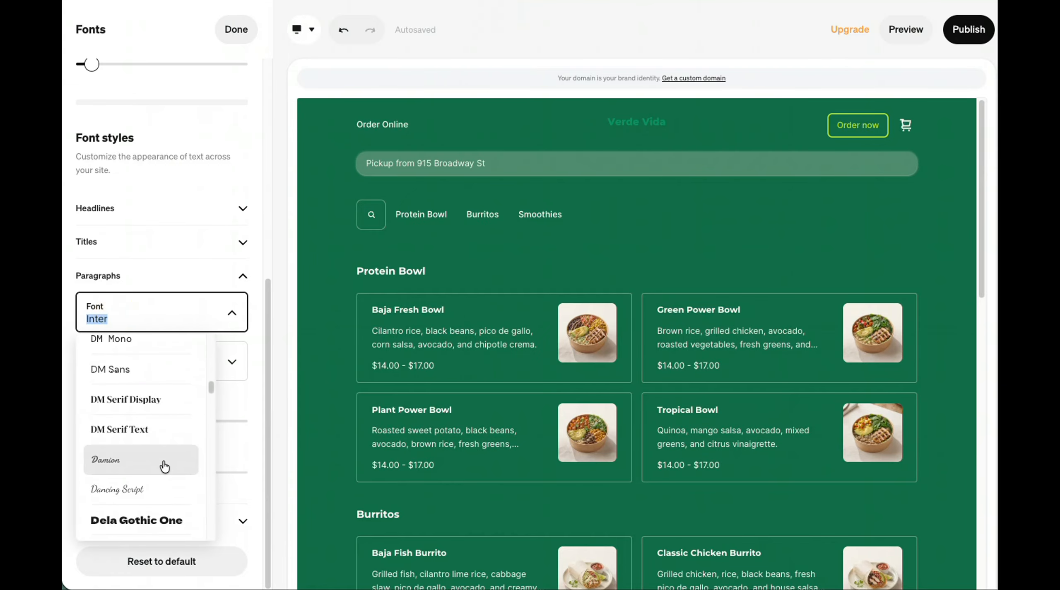
scroll(165, 466, "down", 5)
scroll(167, 468, "down", 1)
scroll(168, 467, "up", 7)
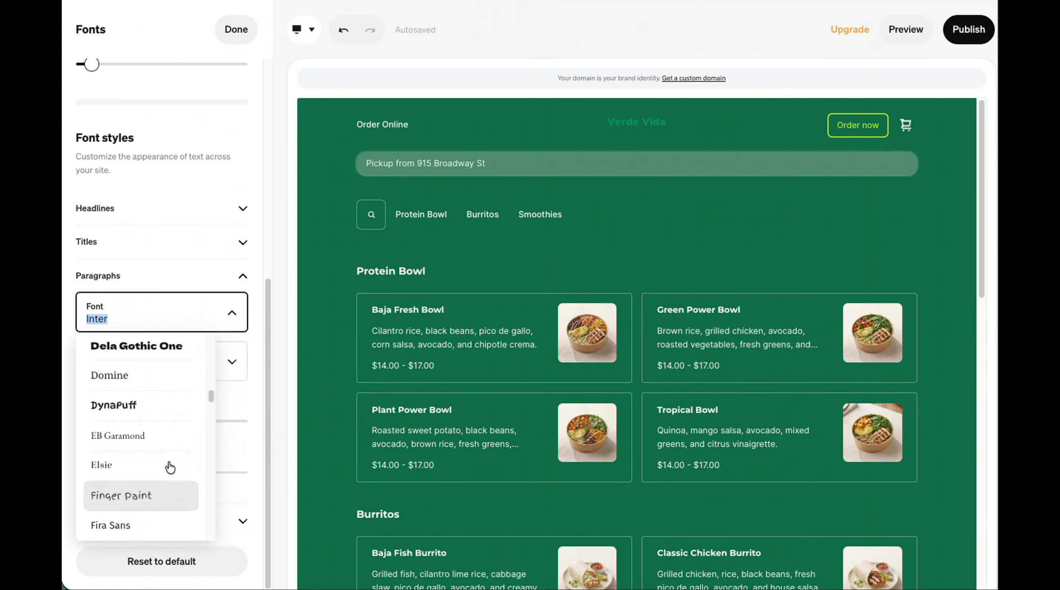
scroll(173, 468, "down", 18)
scroll(173, 467, "down", 7)
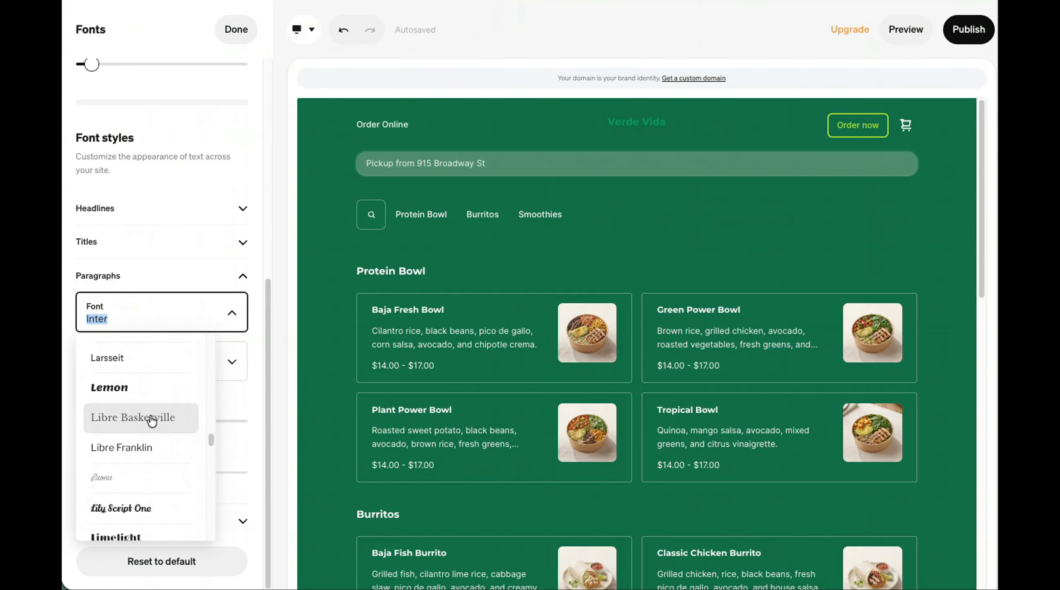
scroll(151, 421, "down", 3)
left_click(153, 423)
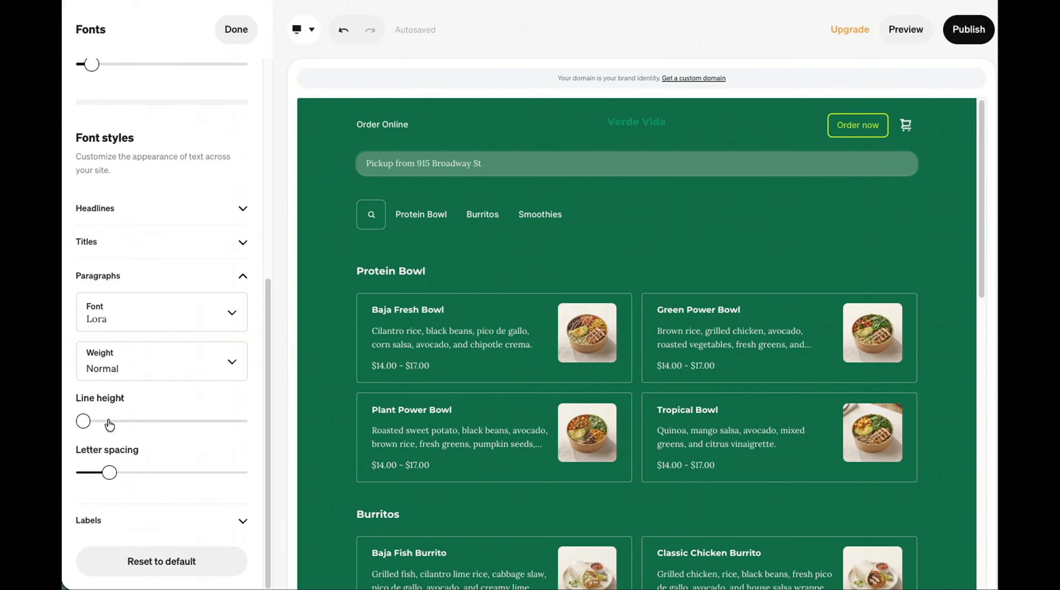
left_click(85, 422)
left_click_drag(86, 425, 173, 431)
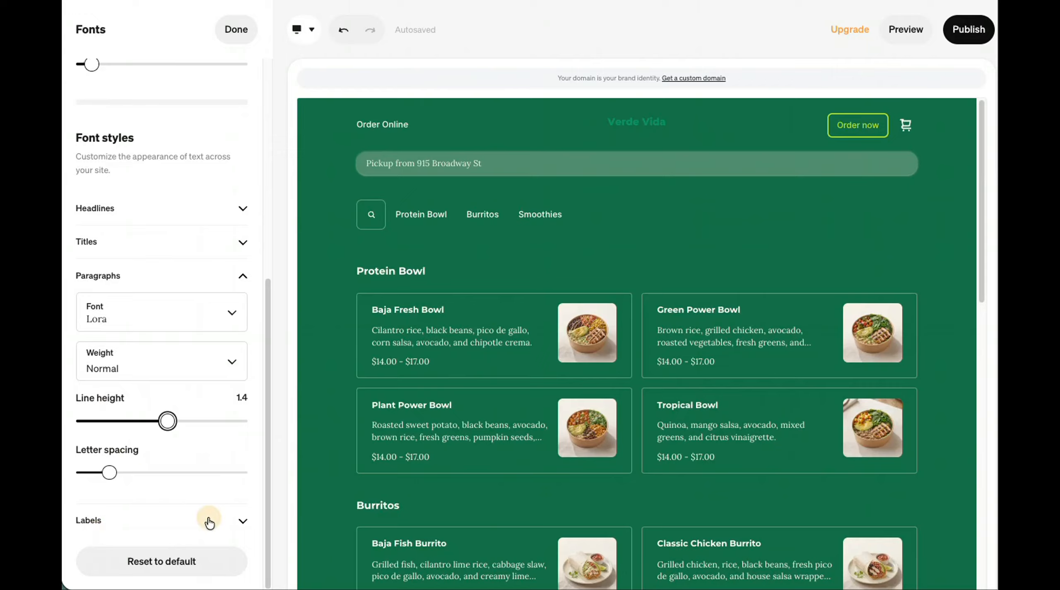
Step: Set the labels font to Montserrat in the font styles
left_click(238, 521)
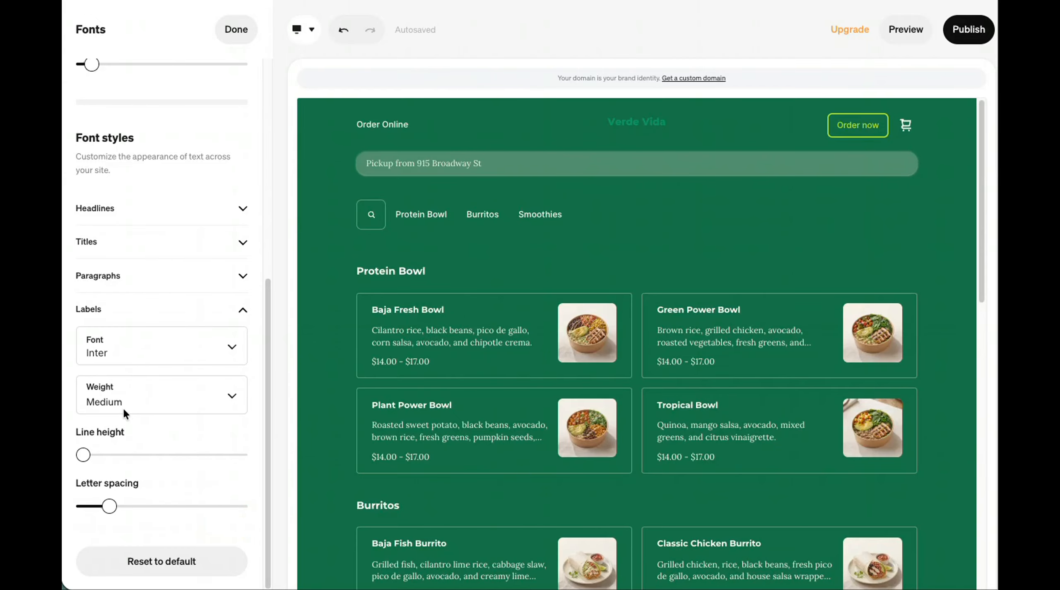
left_click(150, 349)
scroll(170, 447, "down", 10)
scroll(173, 451, "down", 8)
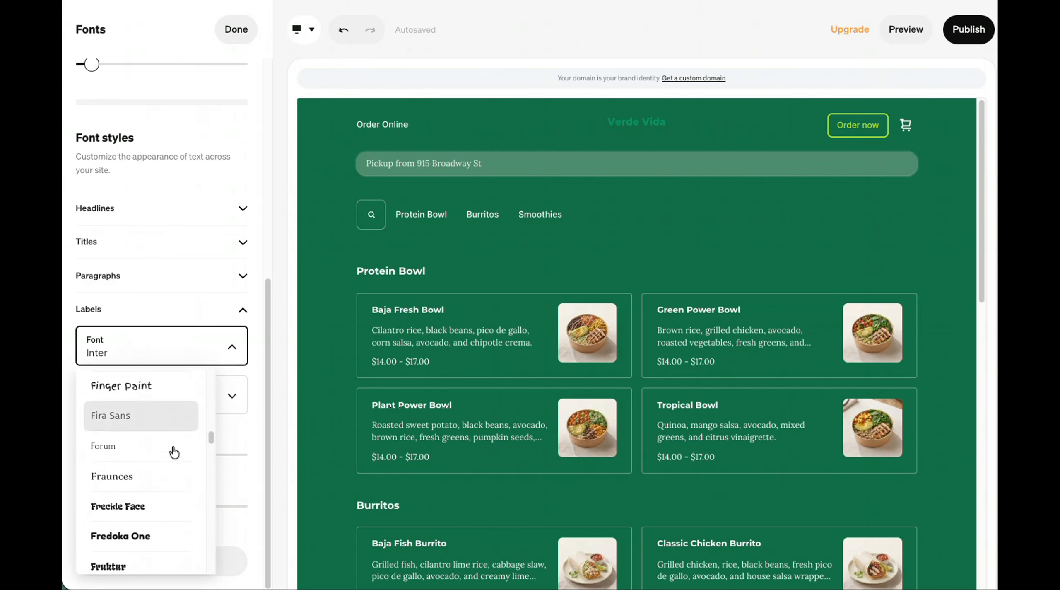
scroll(179, 452, "down", 8)
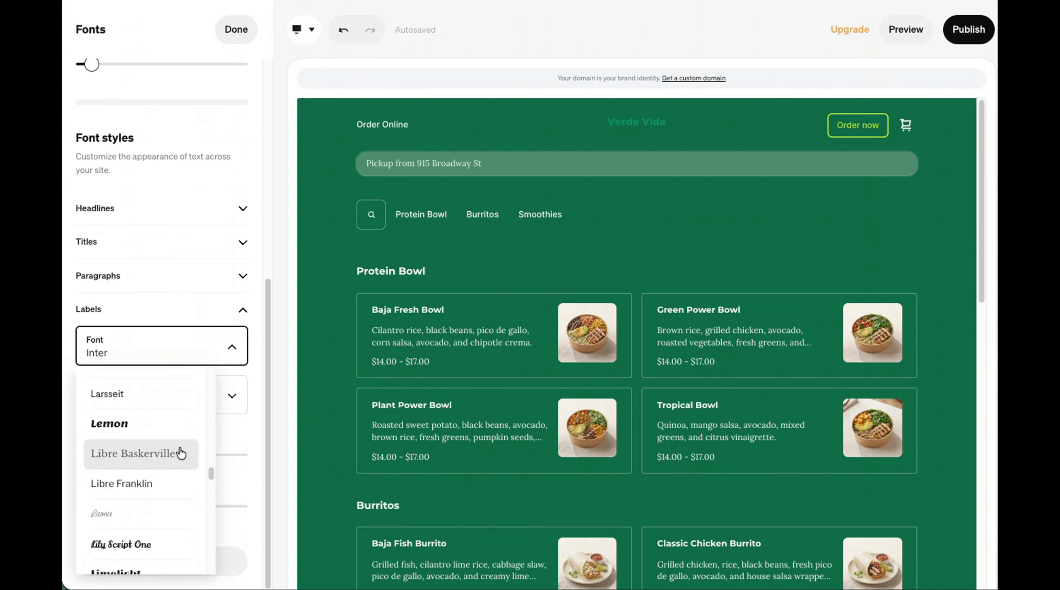
scroll(179, 450, "down", 4)
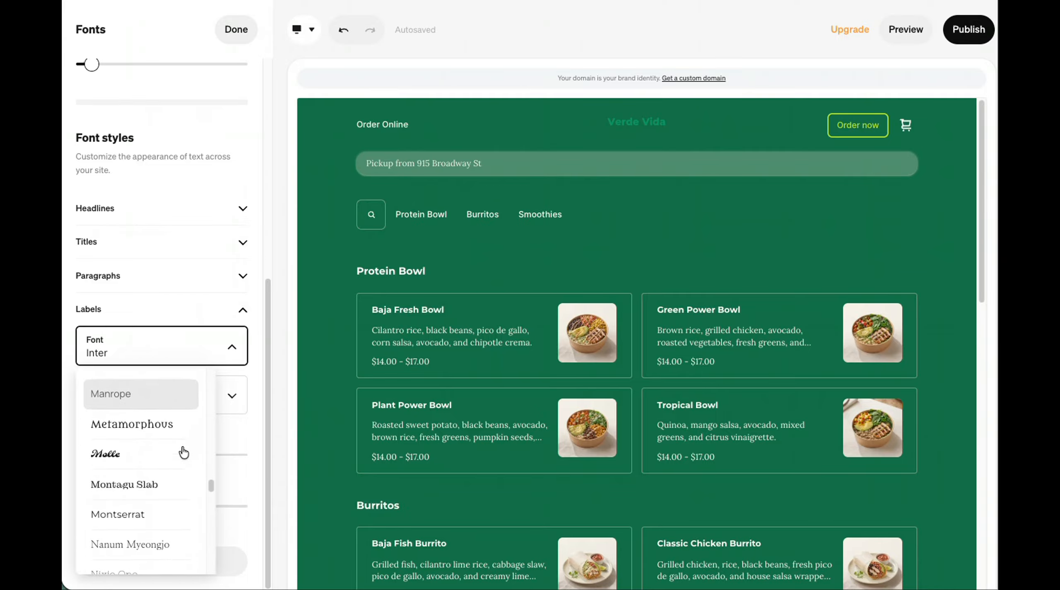
left_click(142, 419)
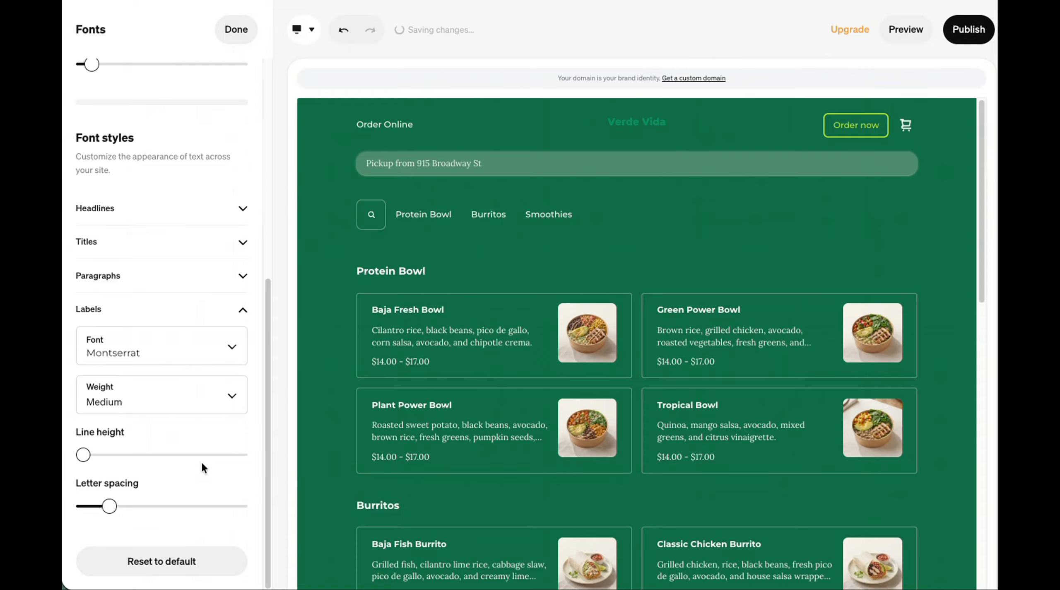
Step: Set the base font size to 16px and the type scale to x1.25
scroll(199, 472, "up", 3)
scroll(197, 470, "up", 5)
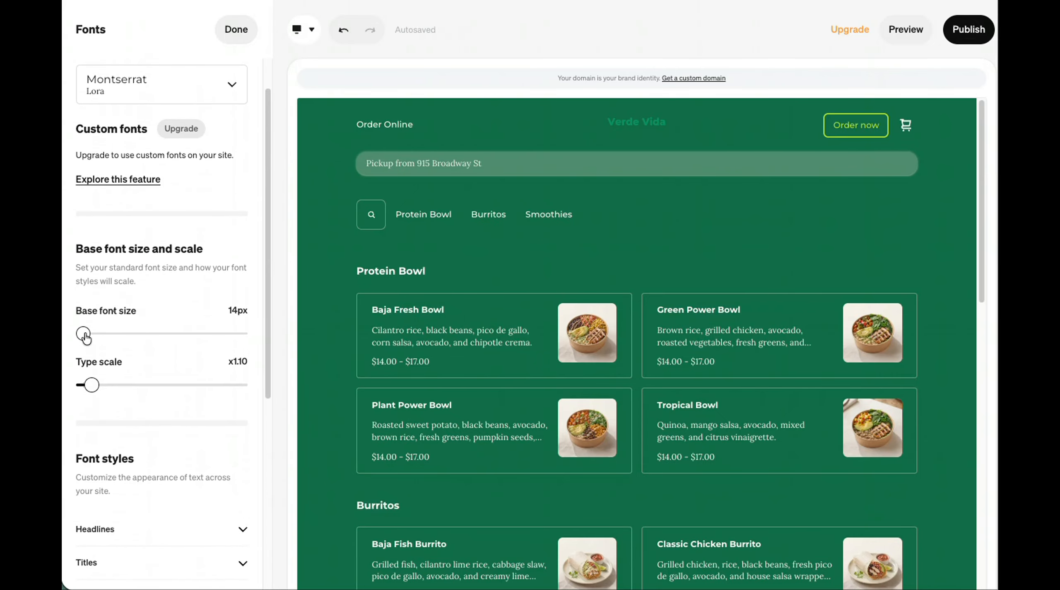
left_click_drag(84, 336, 113, 341)
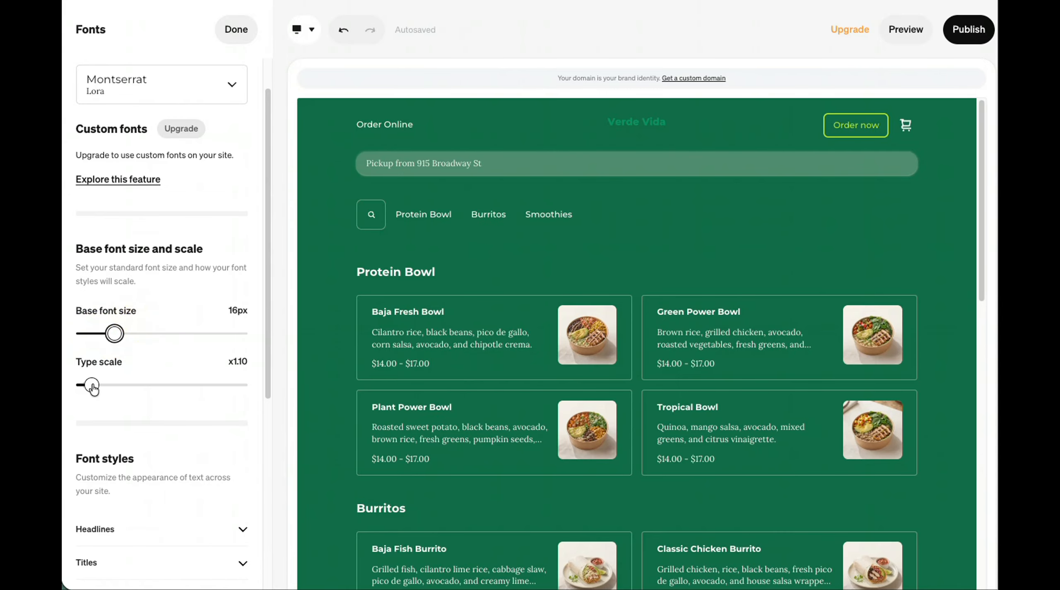
left_click_drag(95, 390, 134, 393)
Step: Set the base font size to 18px and the type scale to x1.30, and finish the font settings
scroll(224, 407, "down", 4)
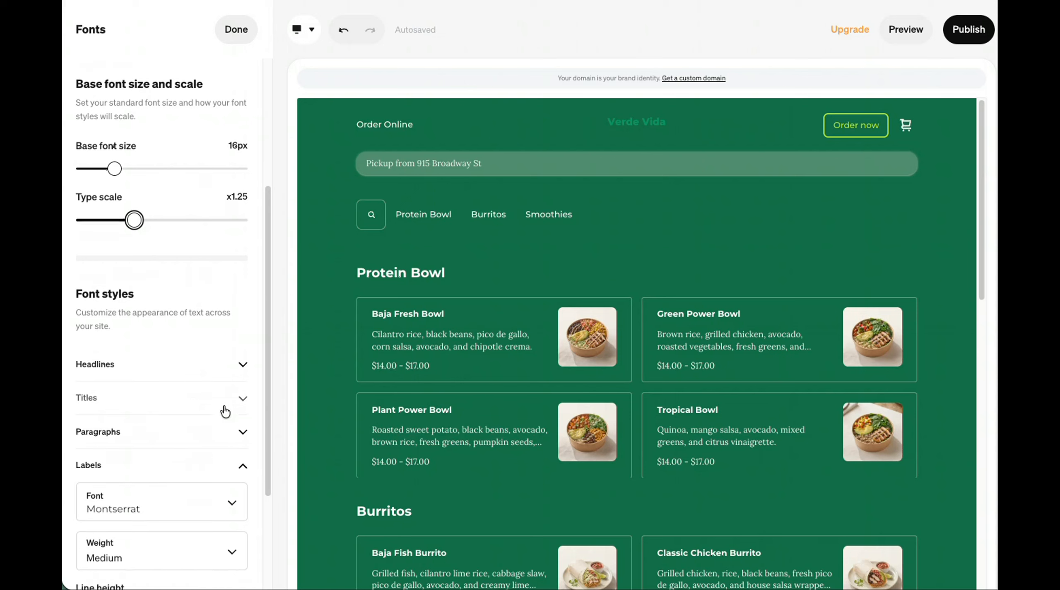
scroll(158, 327, "down", 3)
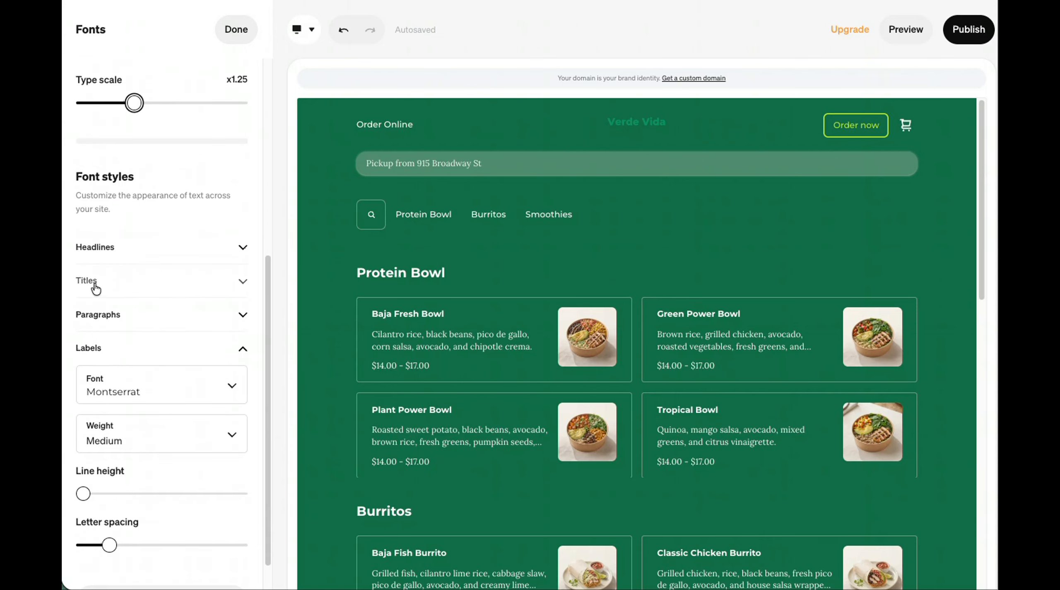
scroll(178, 357, "up", 5)
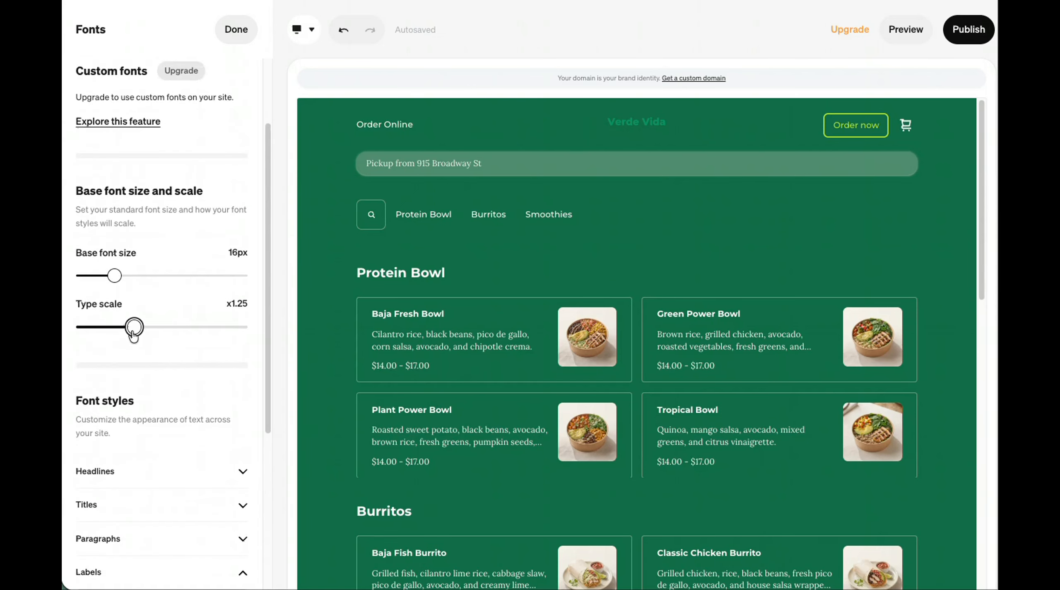
scroll(133, 334, "up", 1)
left_click_drag(134, 367, 157, 372)
scroll(228, 339, "up", 2)
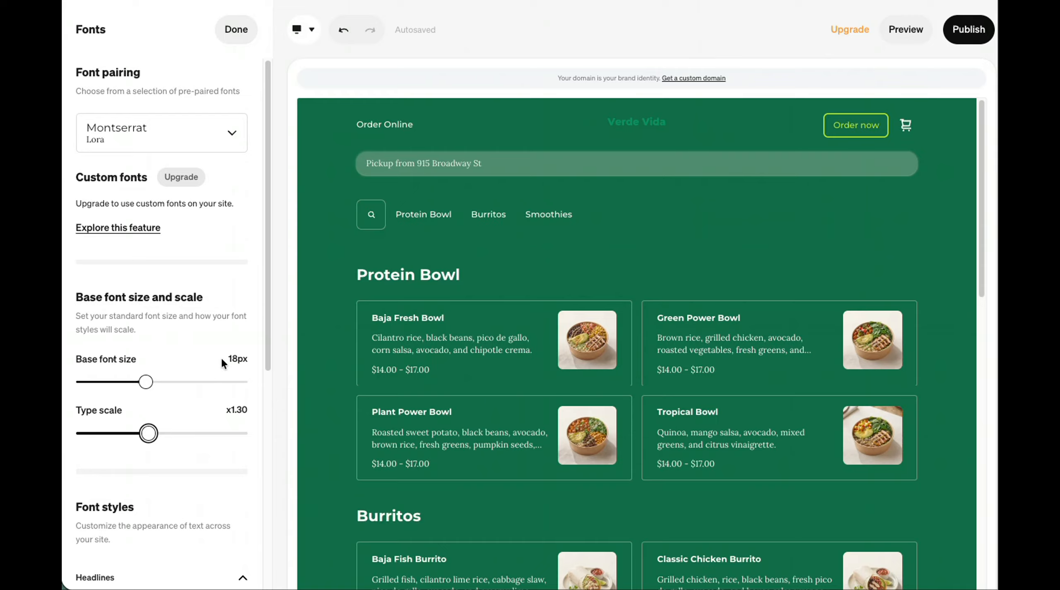
left_click(234, 39)
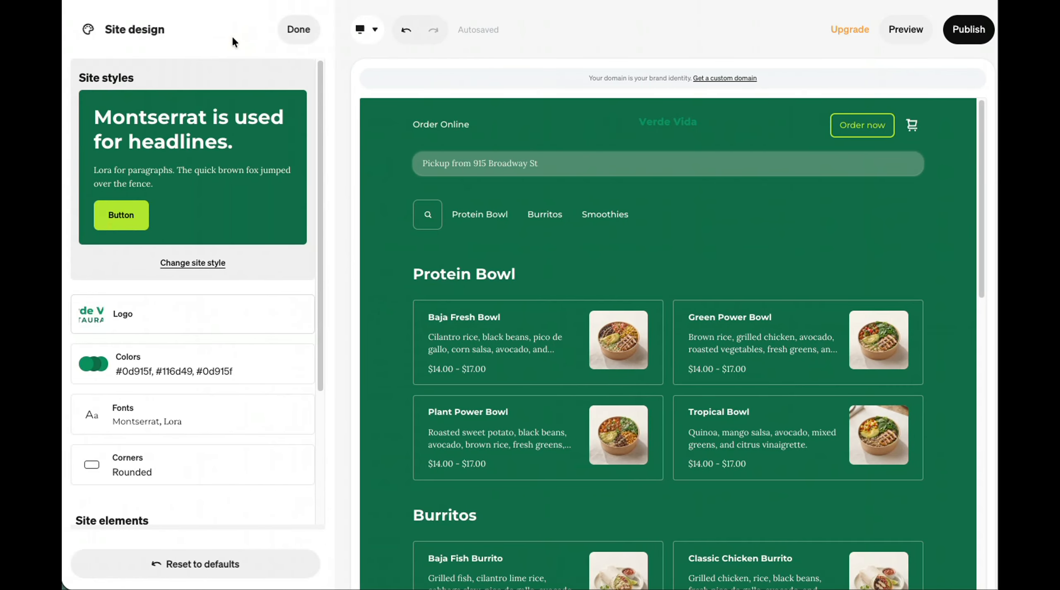
Step: Open the site's corner settings and look over the corners in the page preview
mouse_move(167, 328)
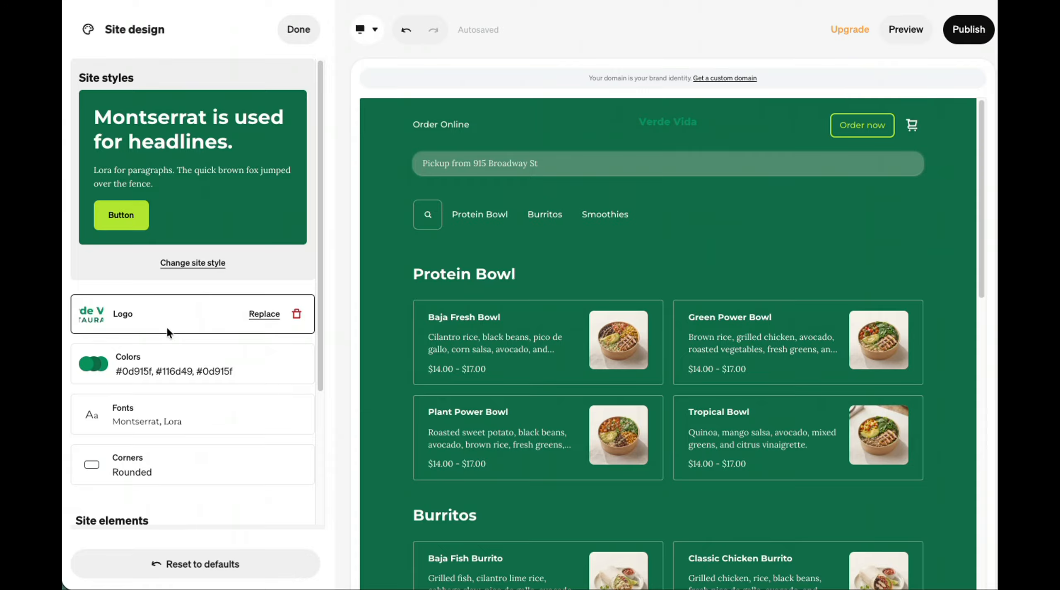
scroll(180, 452, "down", 1)
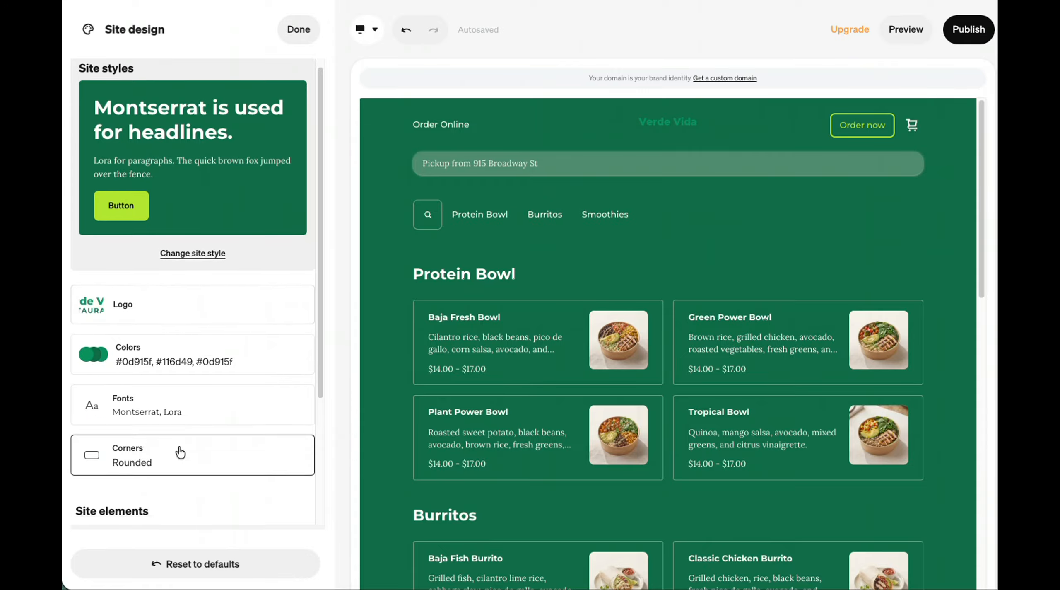
scroll(181, 447, "down", 3)
left_click(174, 357)
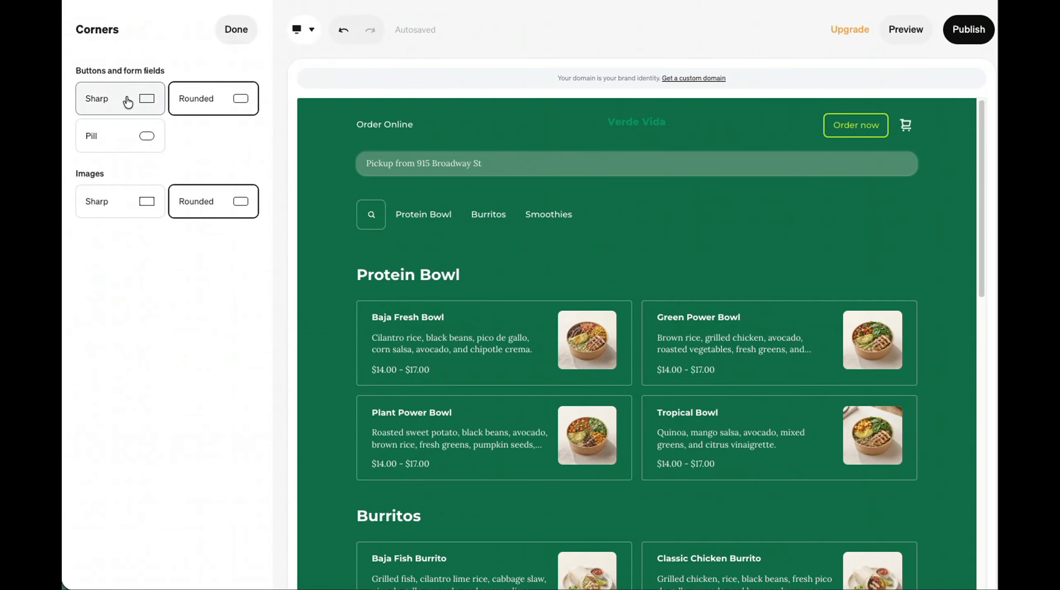
scroll(560, 366, "down", 5)
scroll(562, 367, "up", 5)
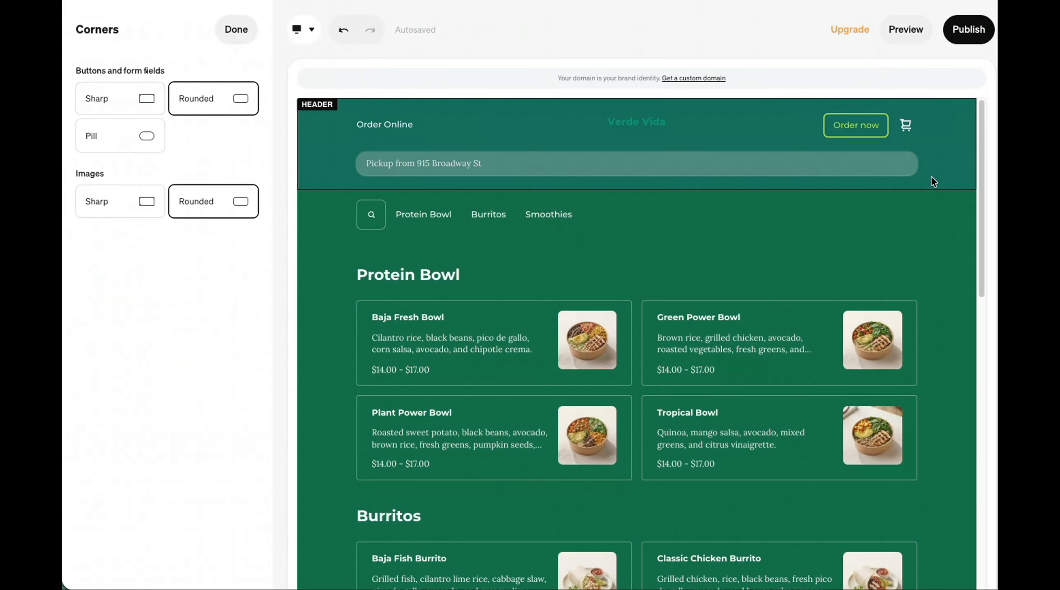
Step: After trying Sharp and Rounded, set the button and form field corners to Pill and the image corners to Sharp
left_click(138, 109)
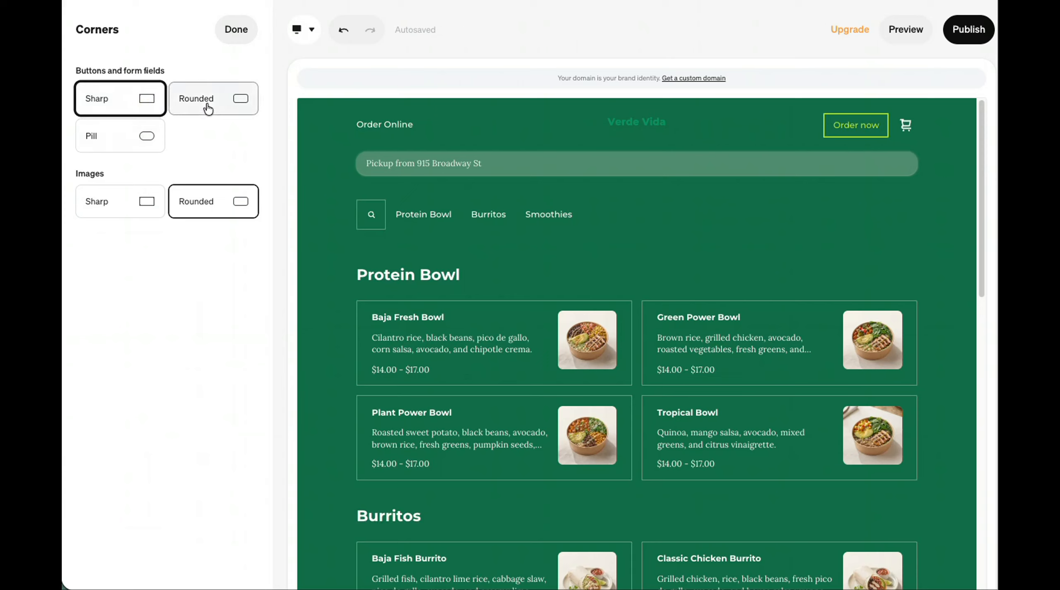
left_click(208, 108)
left_click(150, 139)
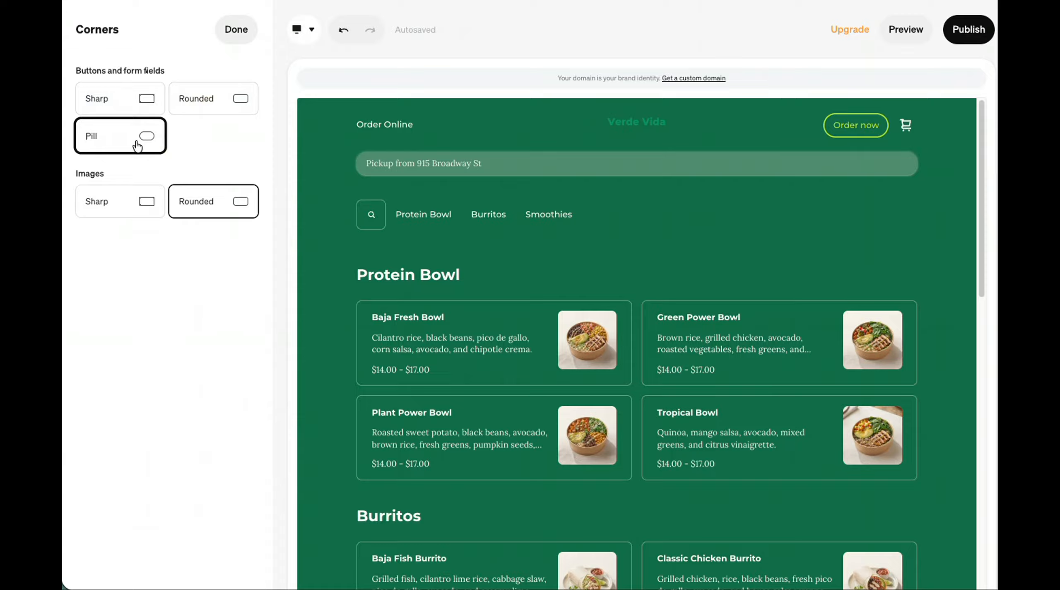
left_click(149, 208)
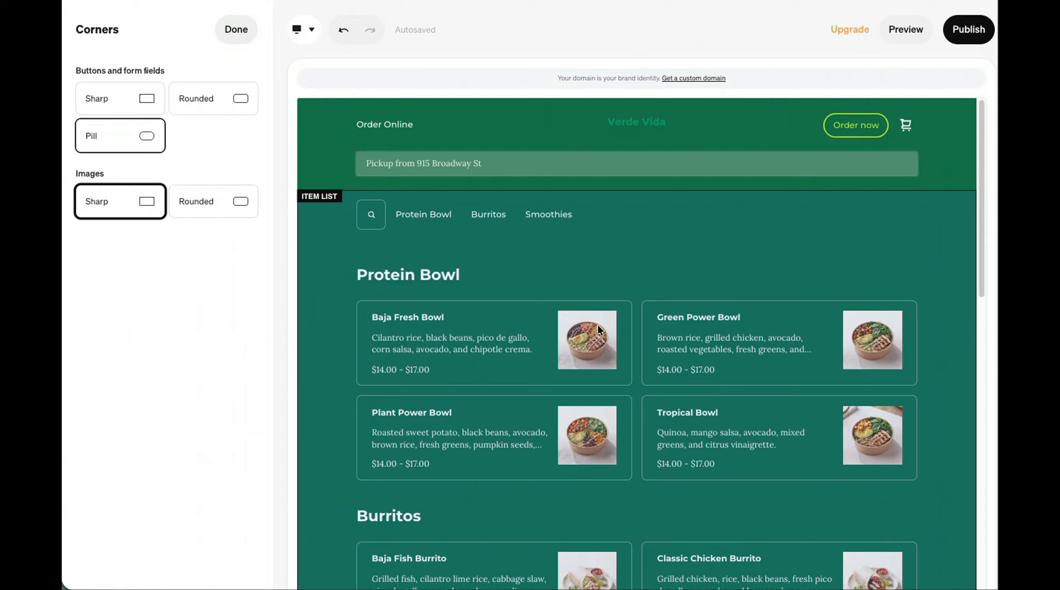
Step: Set the image corners to Rounded, finish the corner settings and close the site design after looking over its site elements
left_click(220, 207)
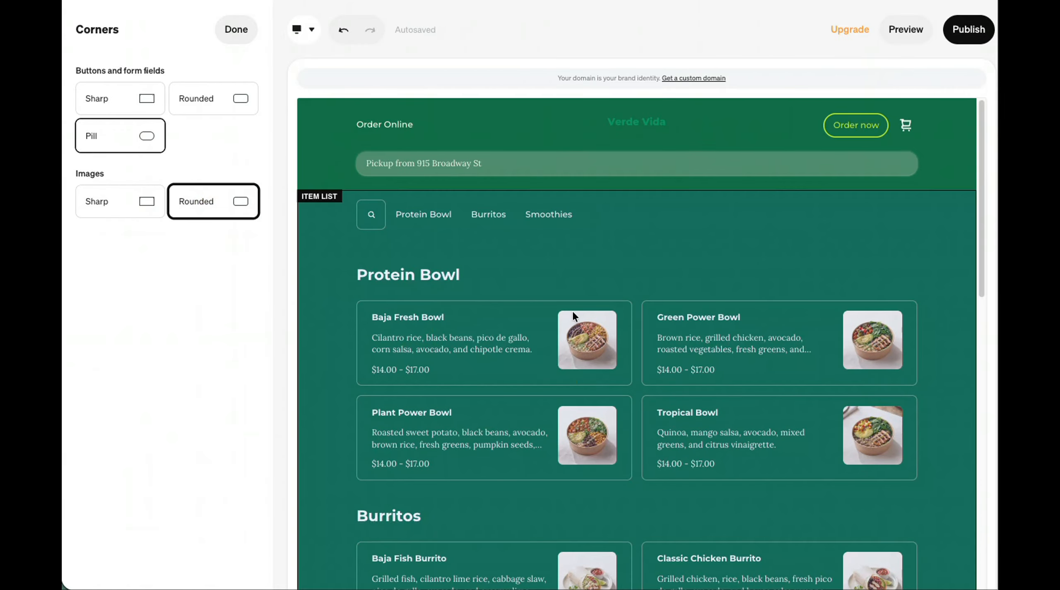
left_click(231, 37)
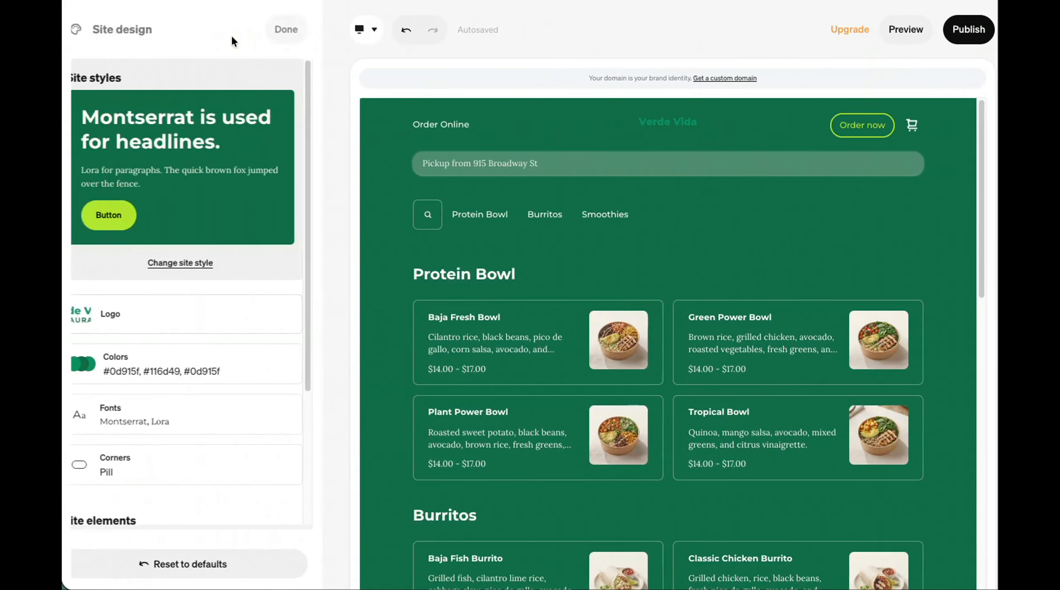
scroll(224, 437, "down", 5)
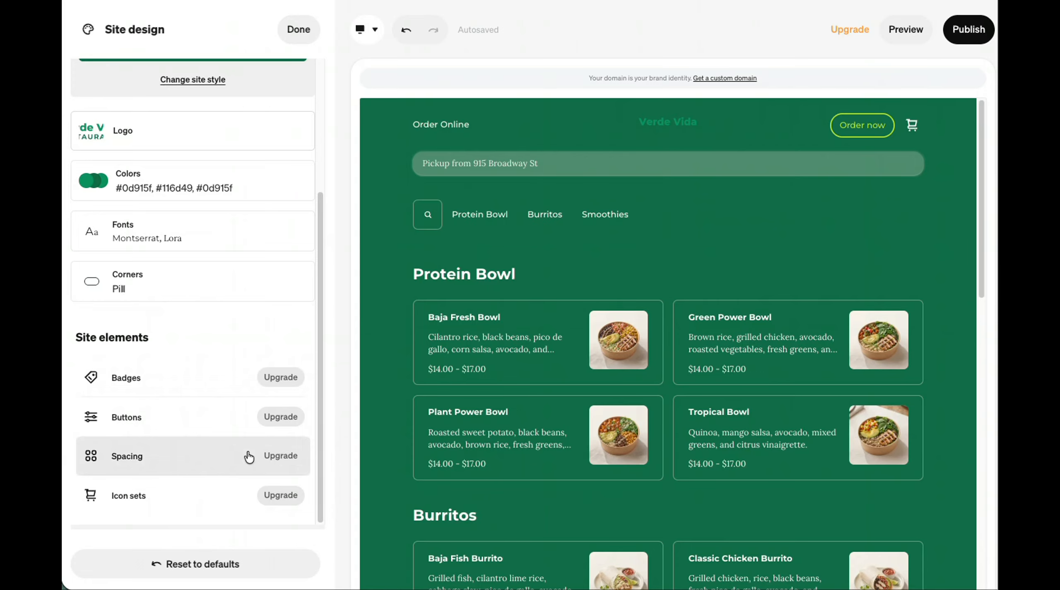
scroll(248, 456, "up", 5)
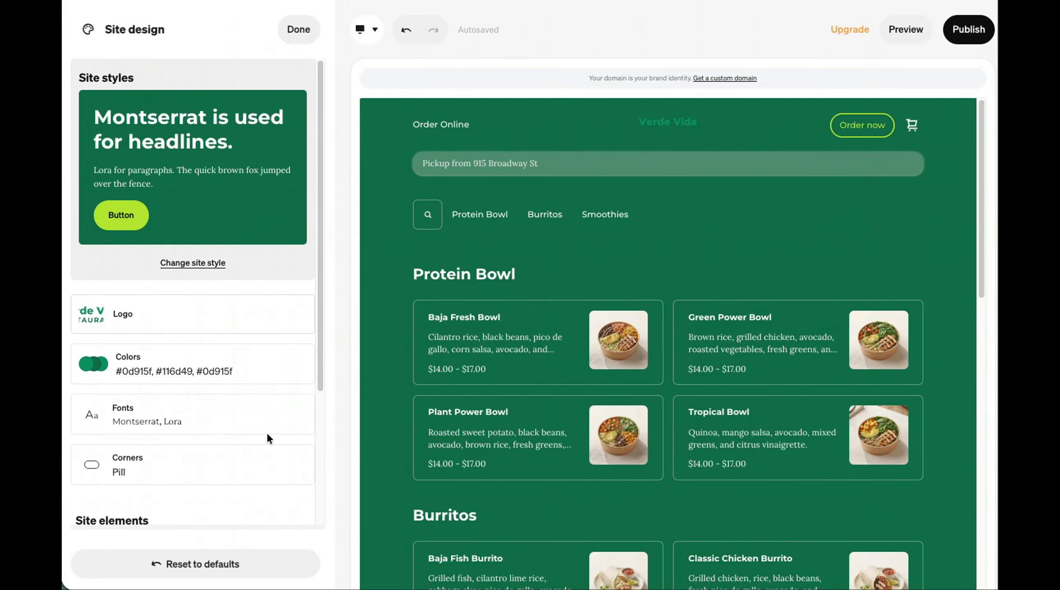
left_click(300, 38)
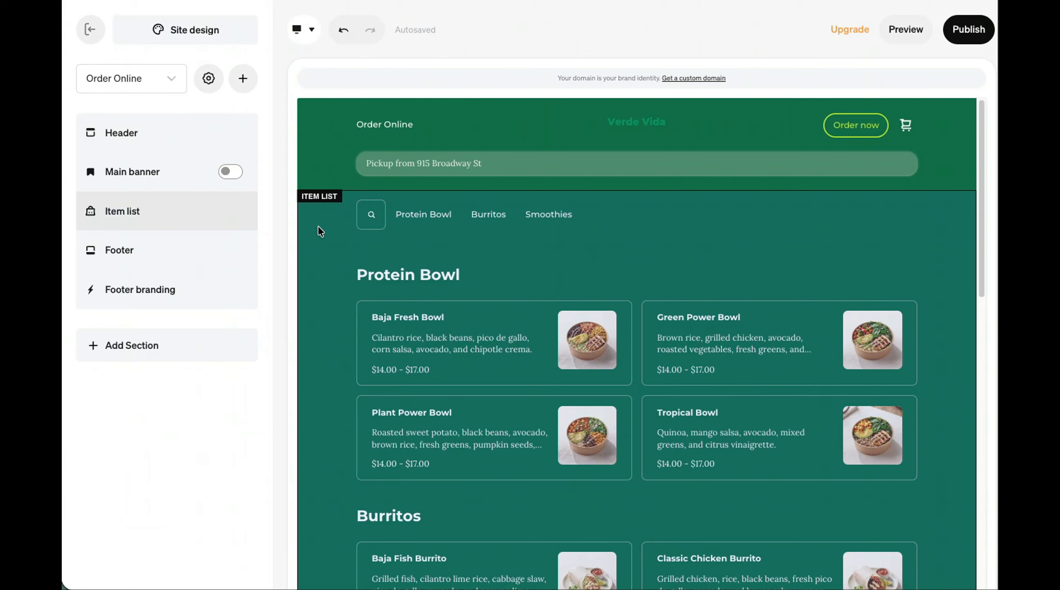
Step: Compare the light color styles on the item list section and apply the light gray one with green text and a lime button
left_click(313, 250)
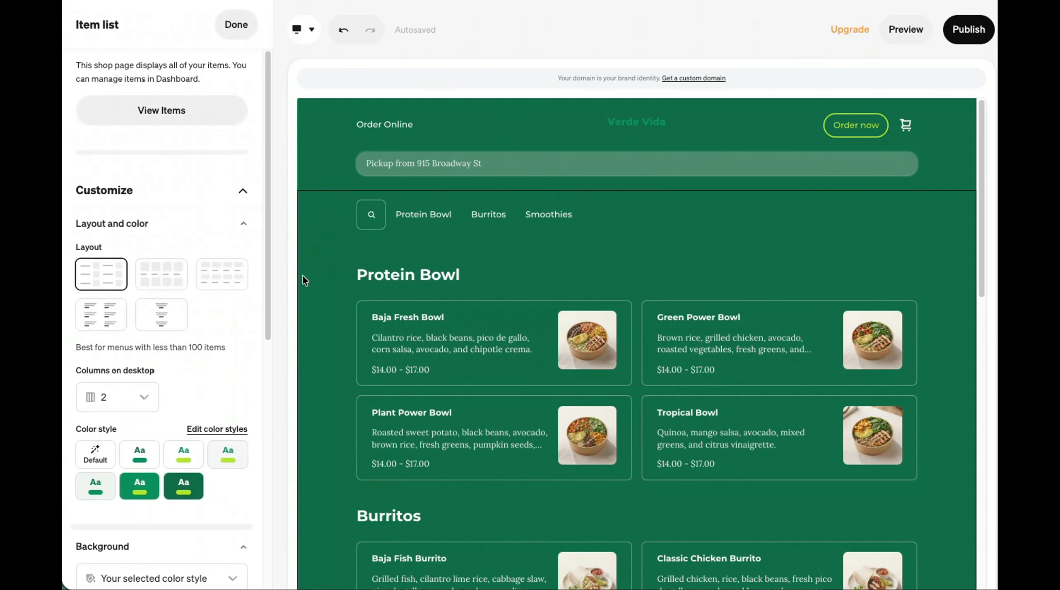
scroll(222, 368, "down", 3)
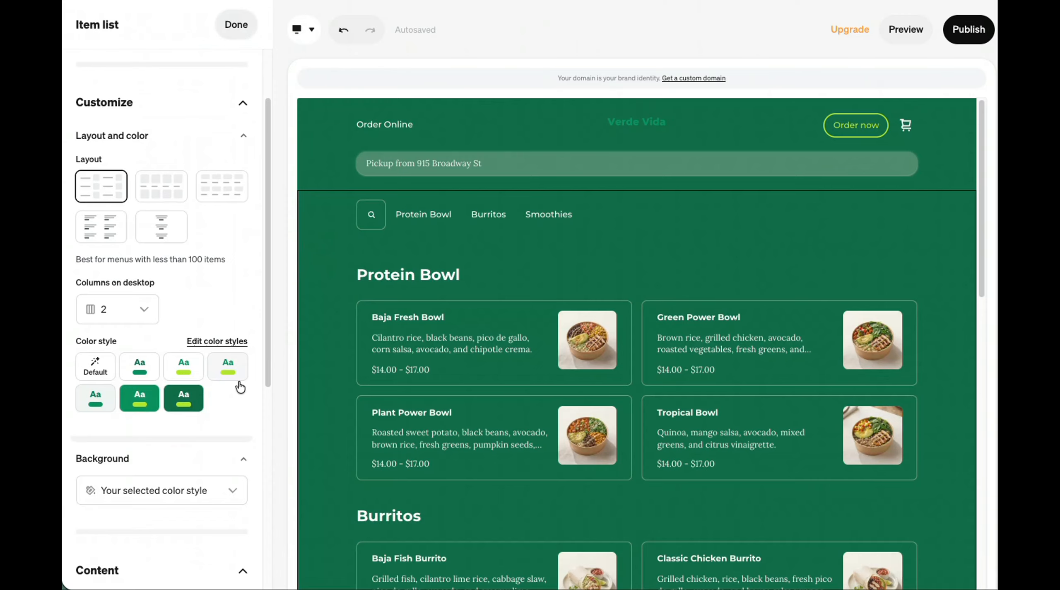
left_click(231, 366)
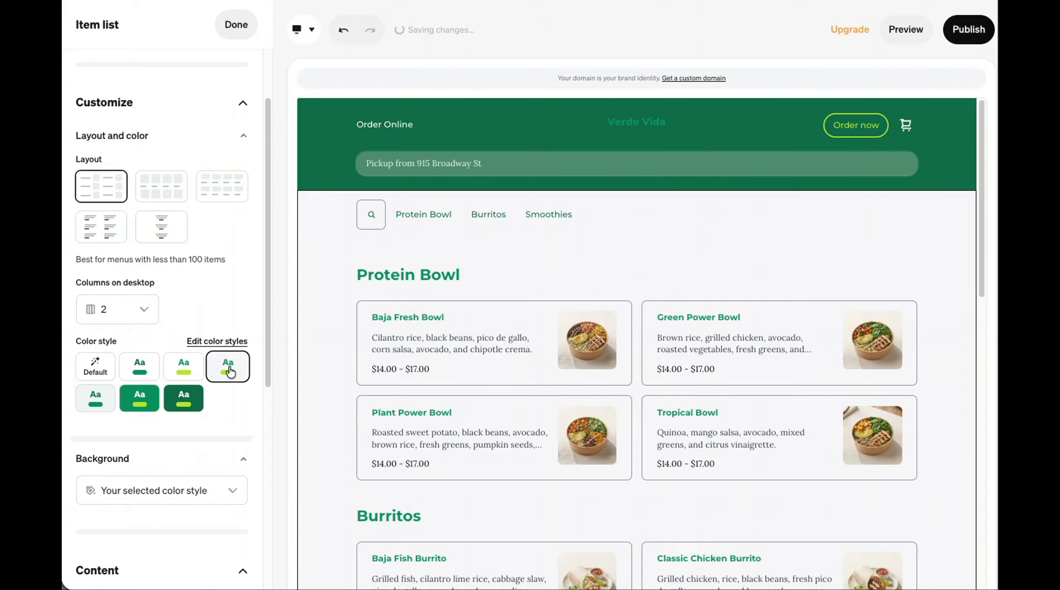
left_click(192, 375)
left_click(228, 374)
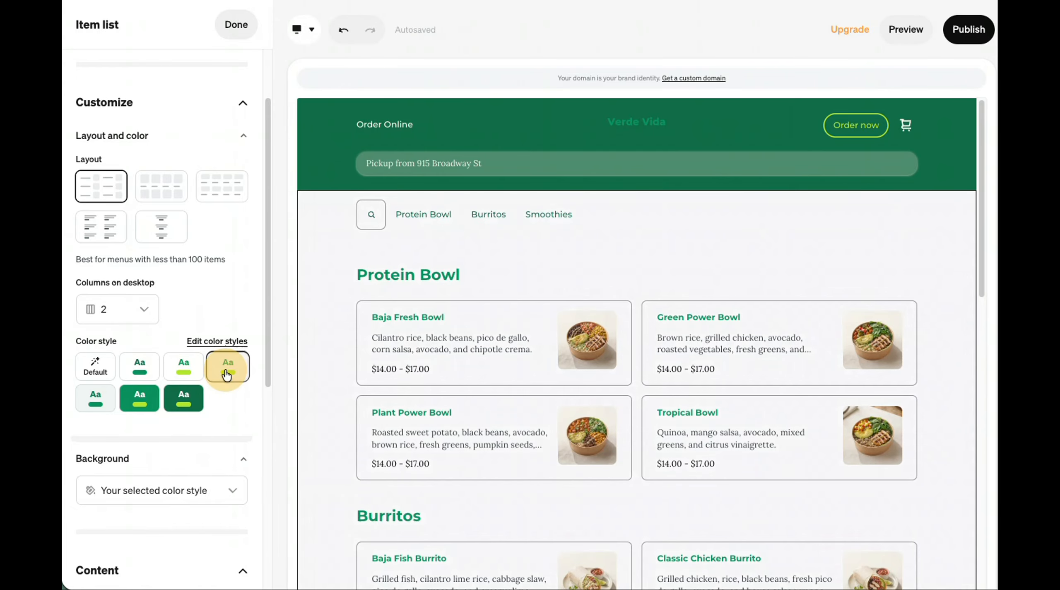
left_click(198, 374)
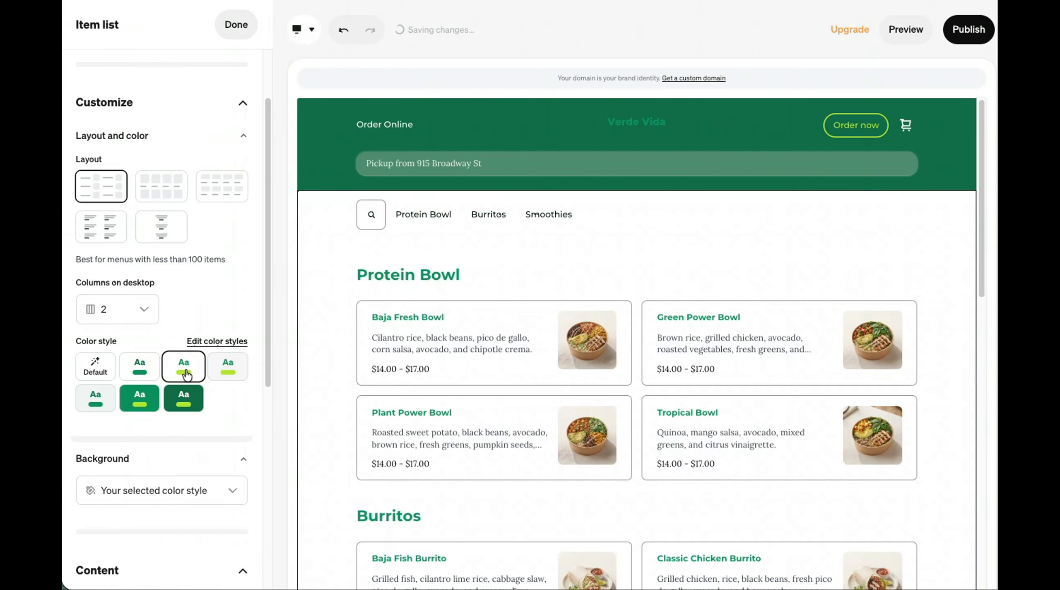
left_click(239, 375)
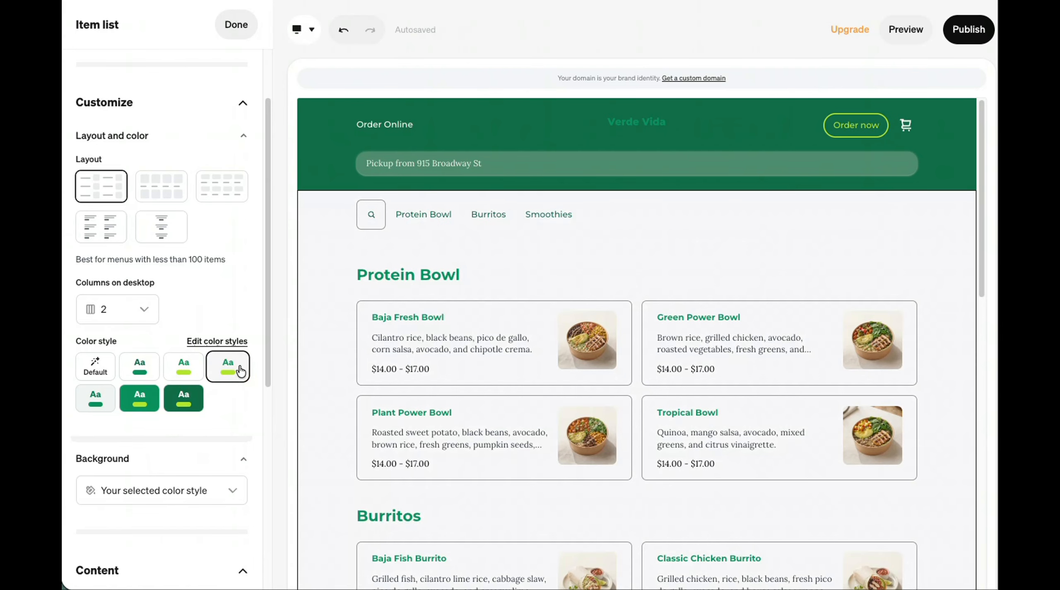
left_click(110, 398)
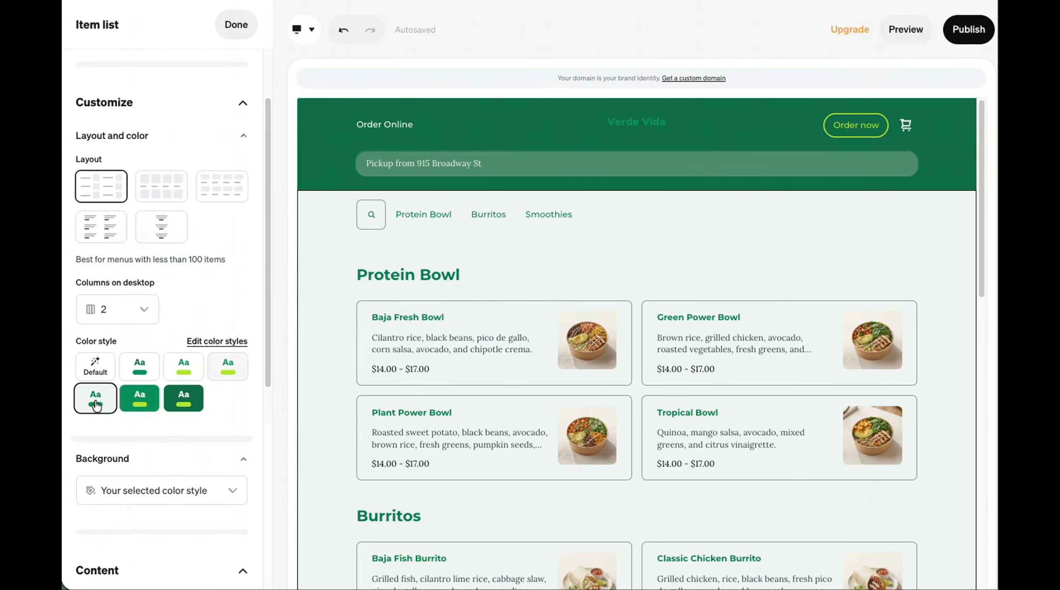
left_click(236, 373)
Step: Set the header's color style to the light gray one with green text and a lime button, matching the item list
left_click(333, 149)
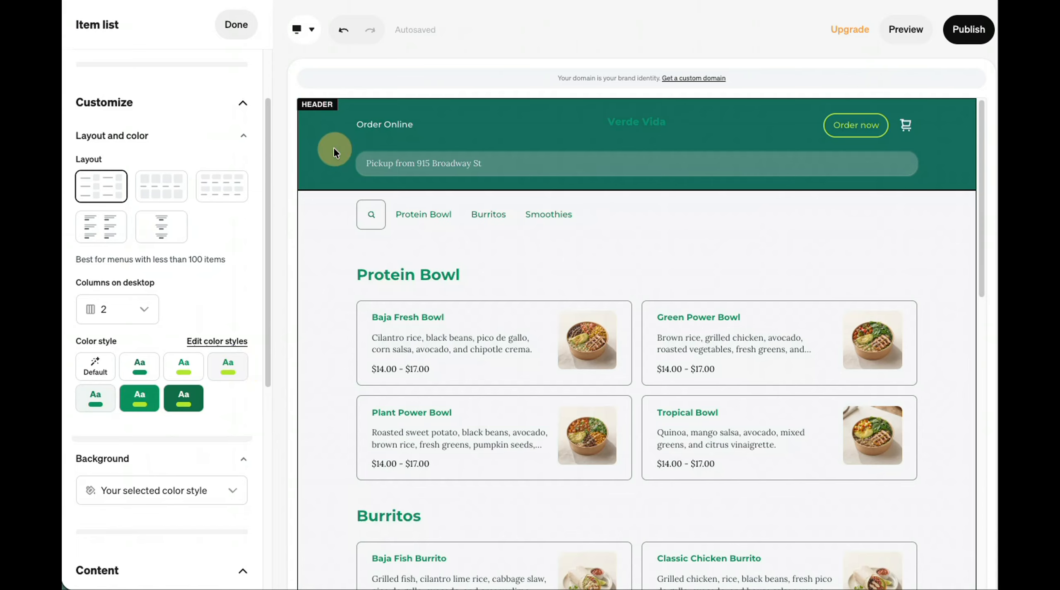
scroll(193, 386, "down", 7)
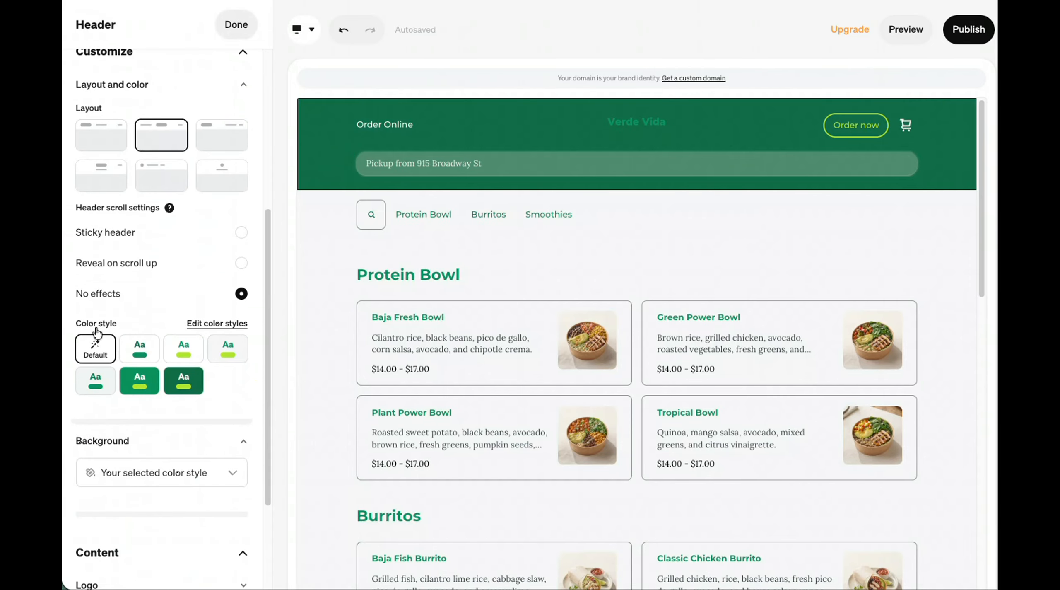
left_click(152, 386)
left_click(188, 355)
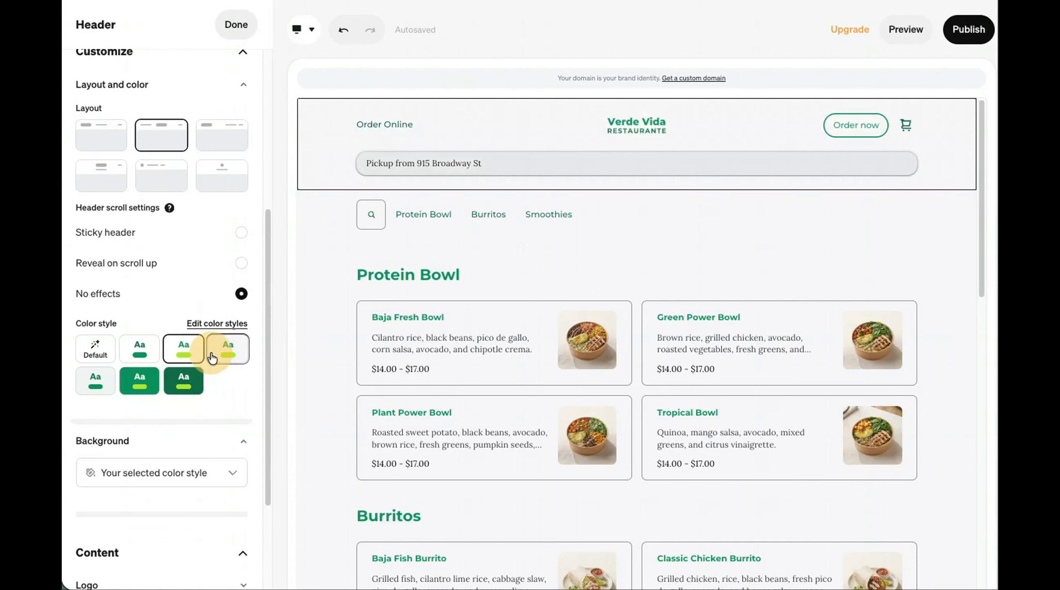
Step: Format the item list's category menu text in all caps, with the Title 4 style in bold
left_click(313, 235)
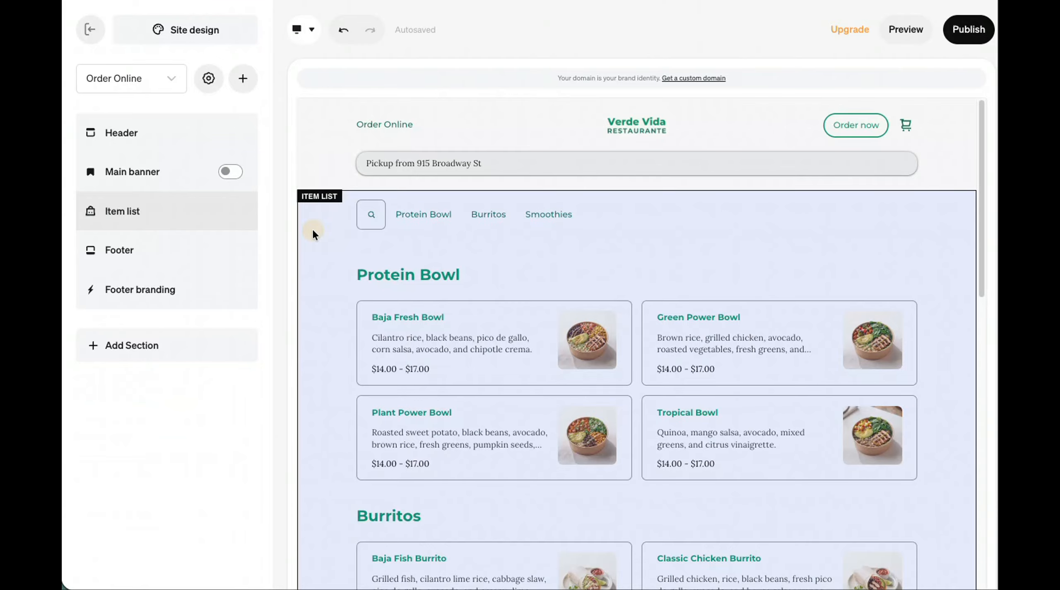
left_click(312, 235)
left_click(328, 149)
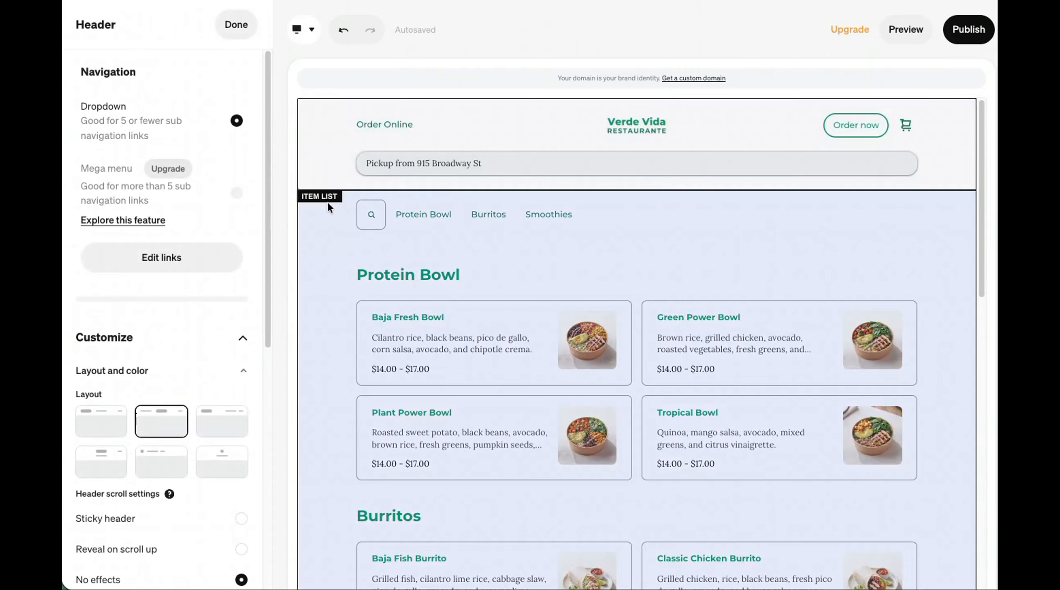
left_click(653, 229)
left_click(613, 218)
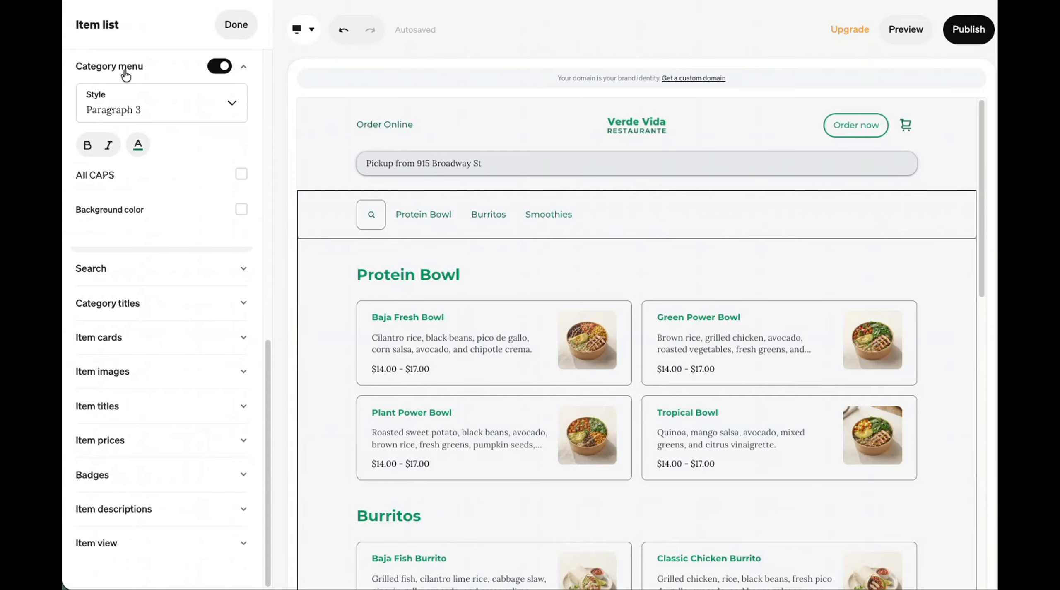
left_click(241, 179)
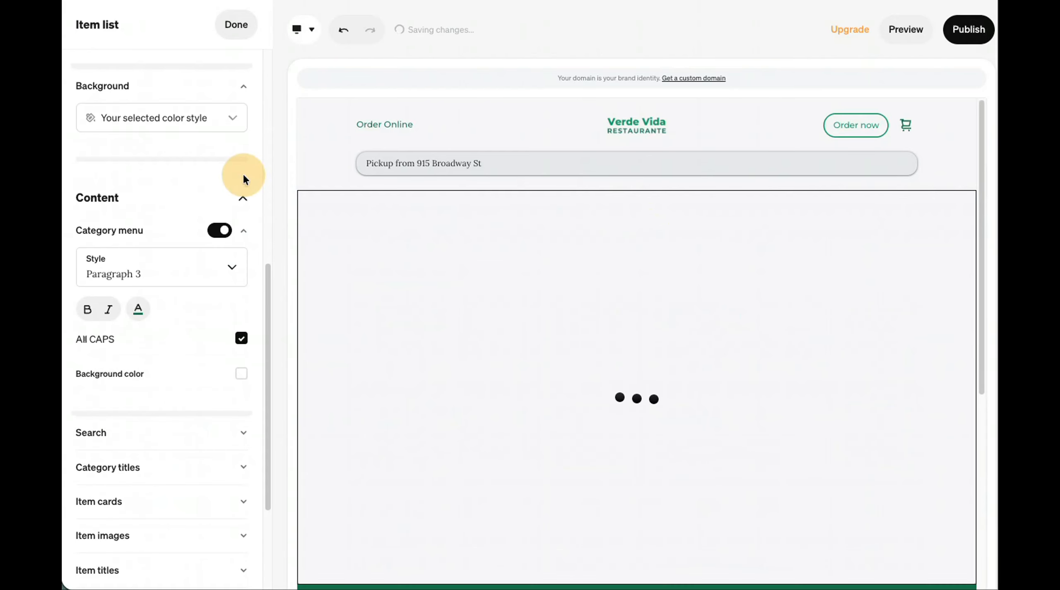
left_click(153, 274)
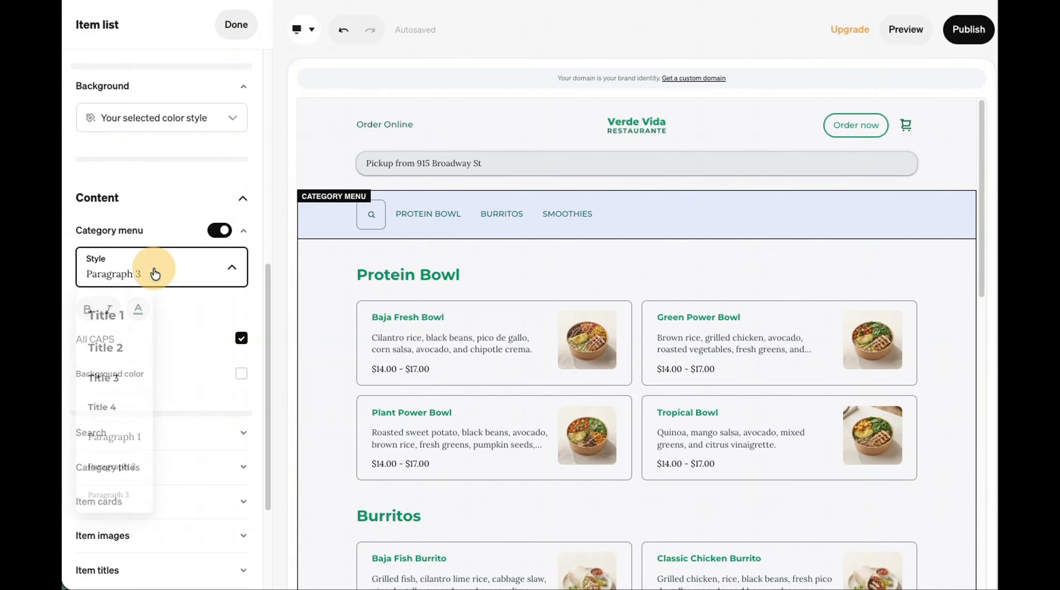
left_click(123, 410)
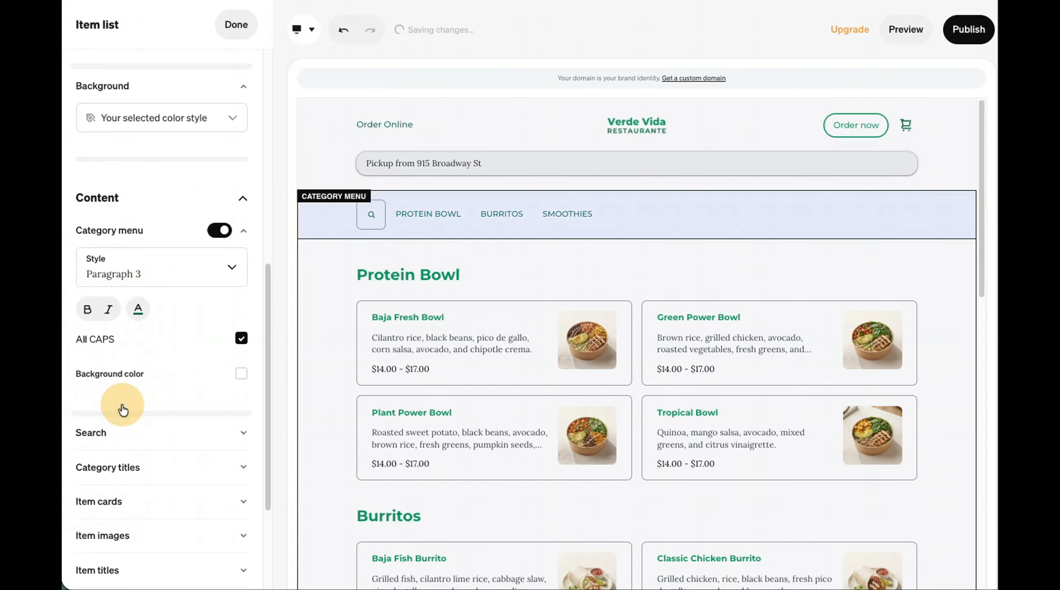
left_click(95, 312)
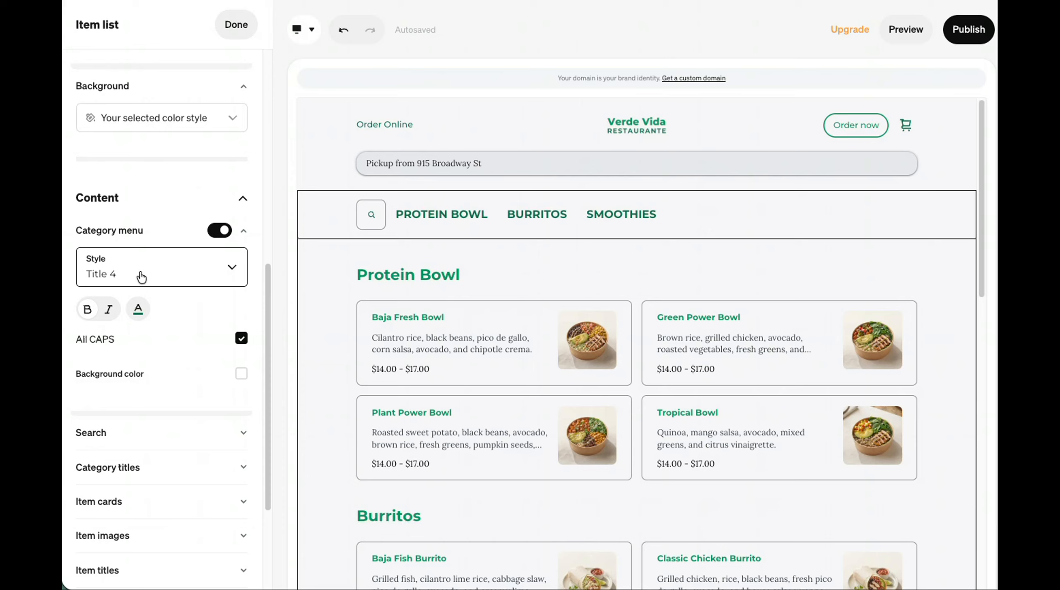
Step: Enable a background color for the category menu and, after trying #DAECE0 and #B2E62F, set it to green #0D915F
scroll(116, 378, "down", 1)
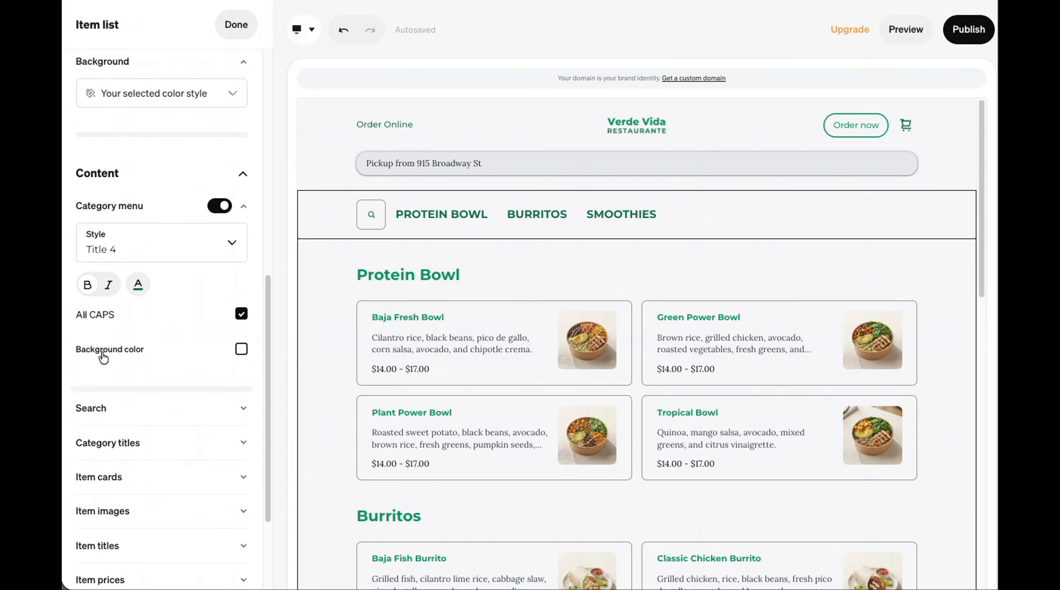
left_click(241, 350)
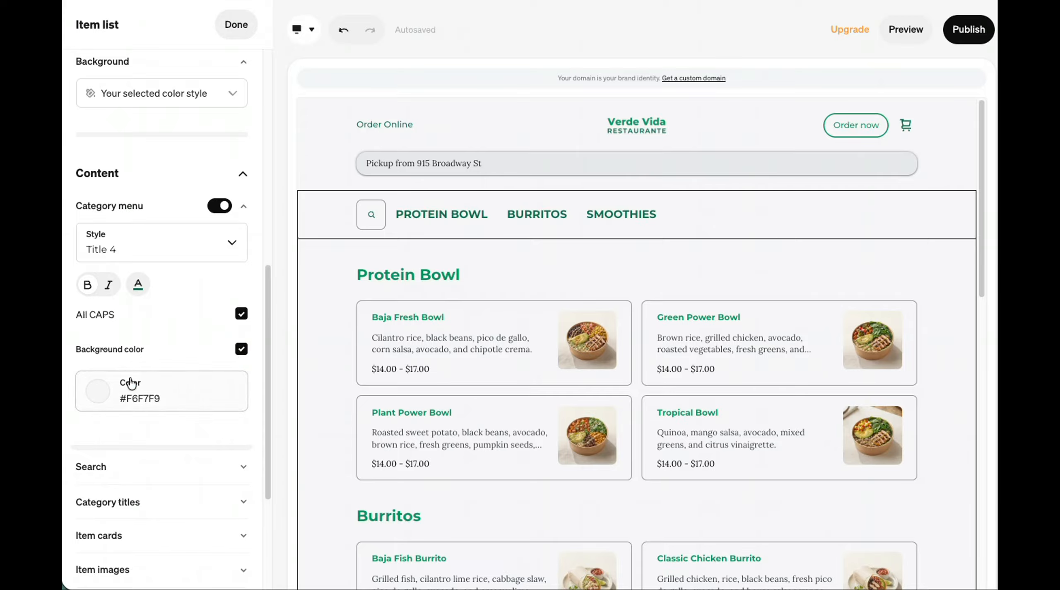
left_click(97, 397)
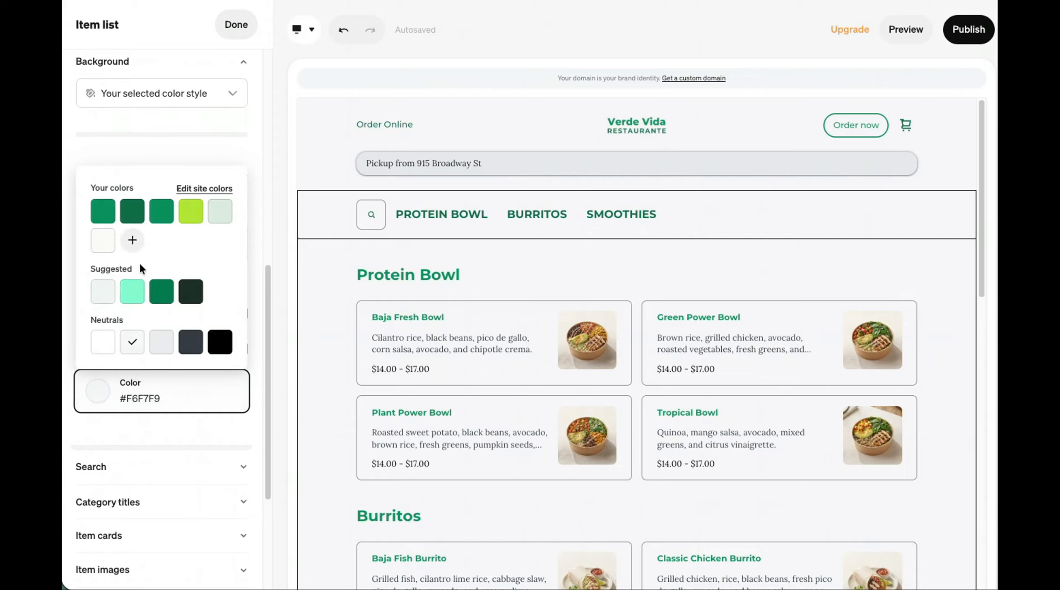
left_click(224, 214)
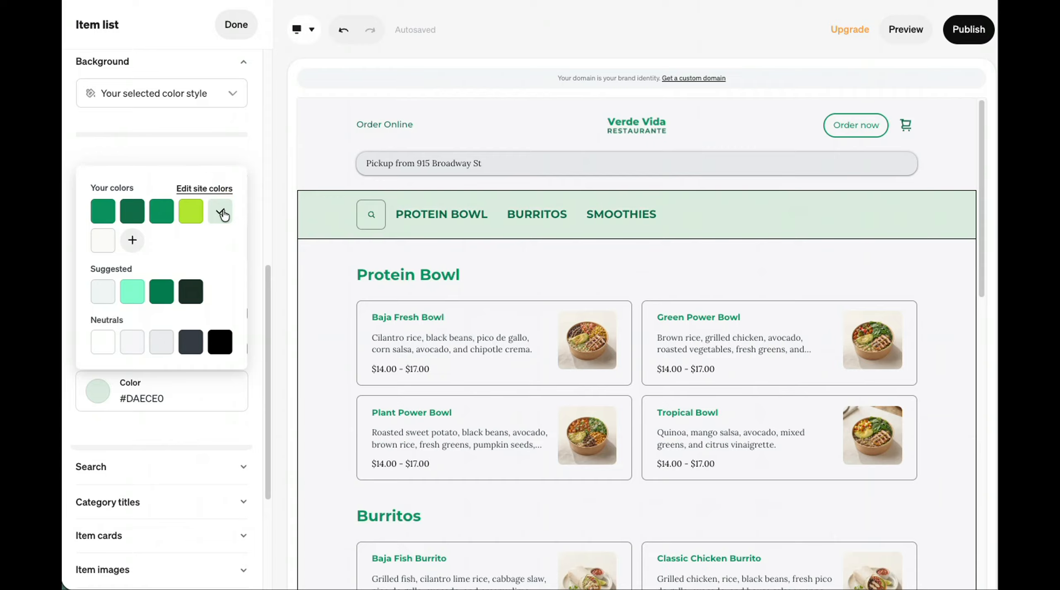
left_click(191, 213)
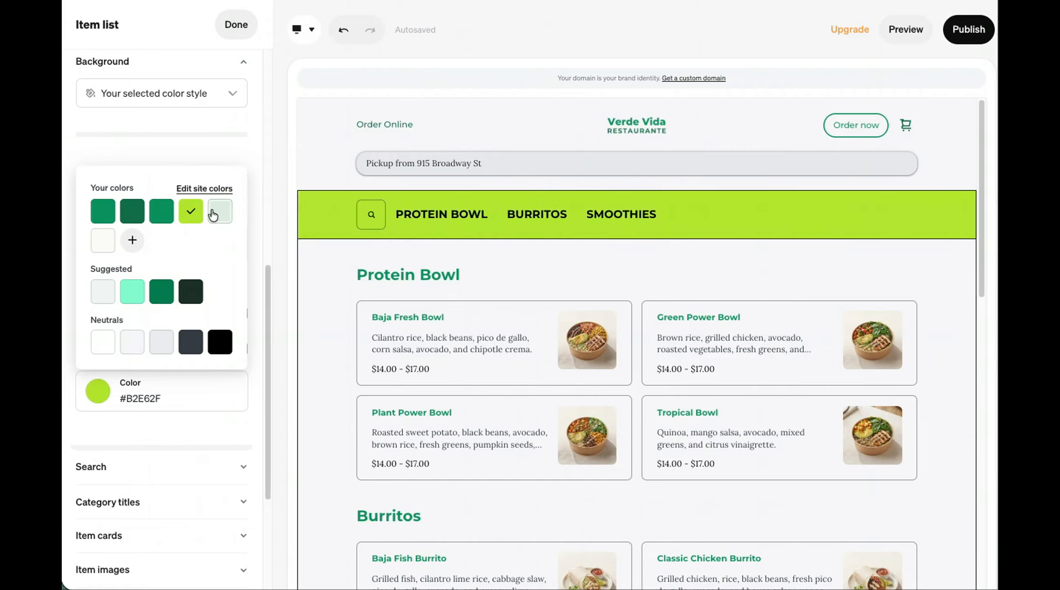
left_click(161, 217)
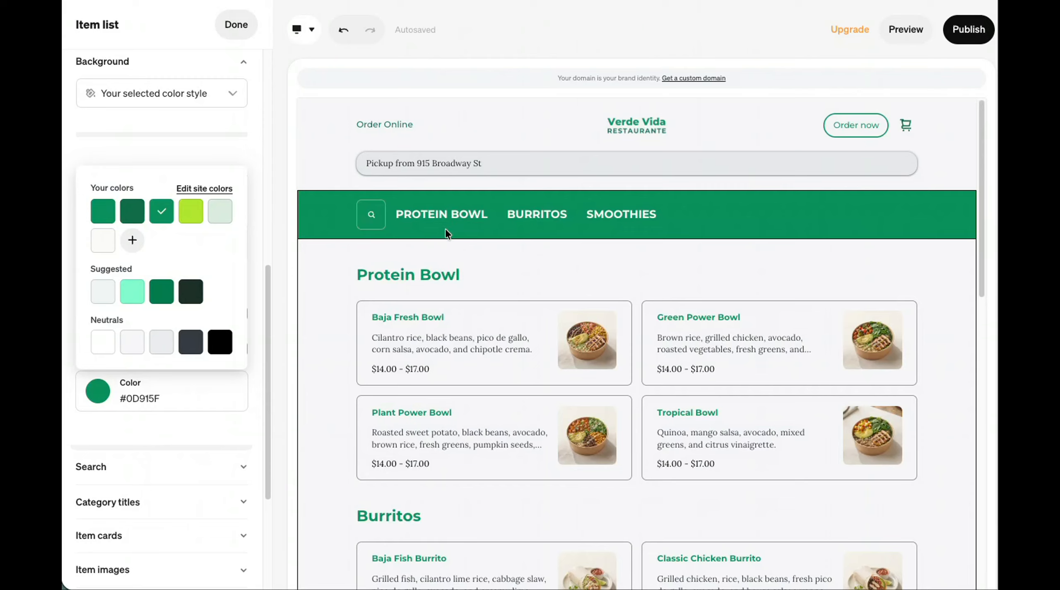
left_click(69, 237)
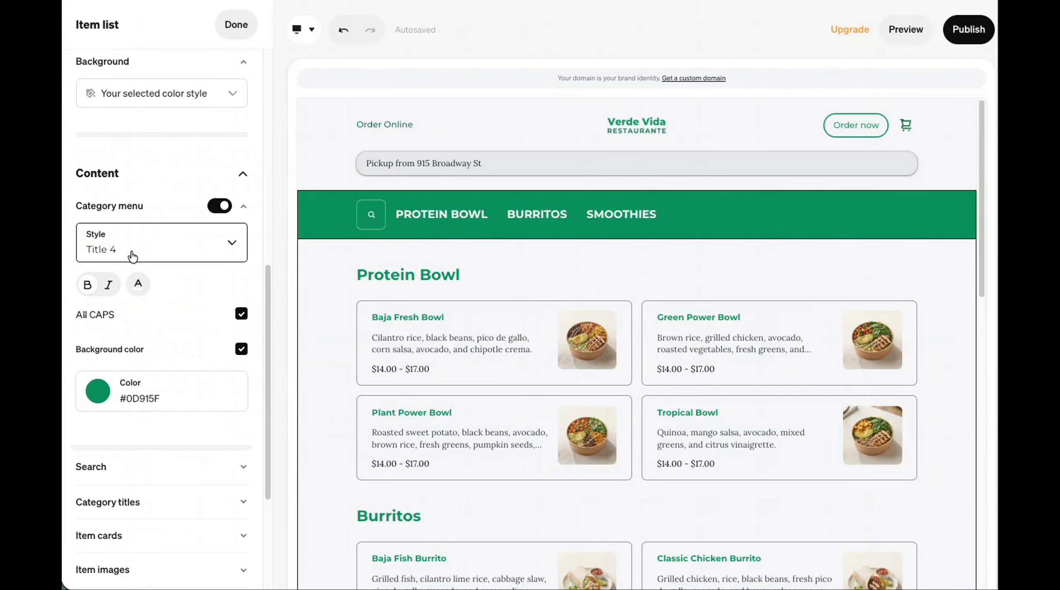
Step: Change the category menu's text color to the pale green from the site colors
left_click(138, 283)
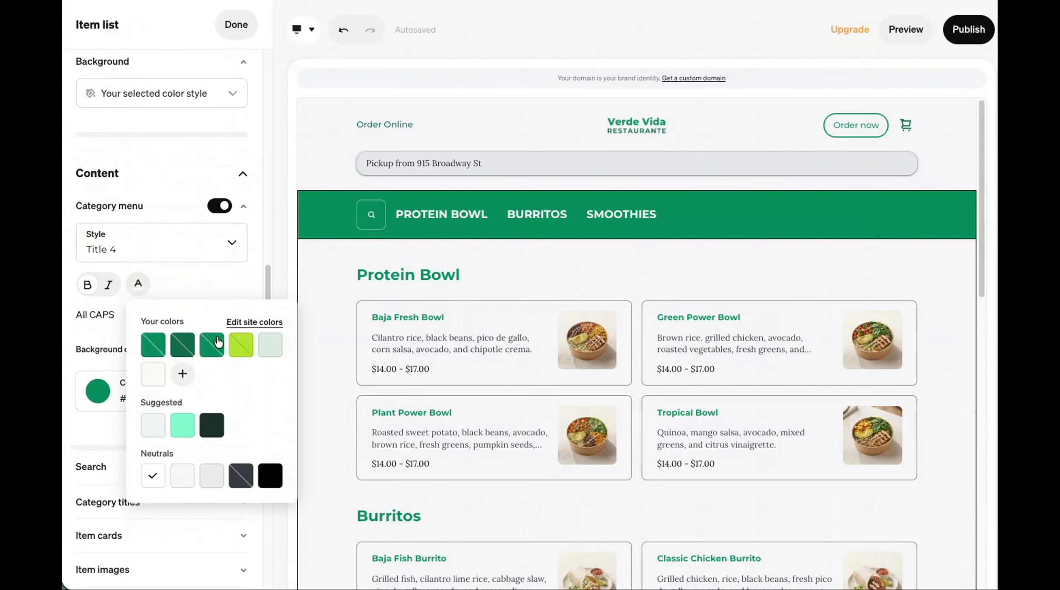
left_click(246, 349)
left_click(272, 345)
left_click(237, 349)
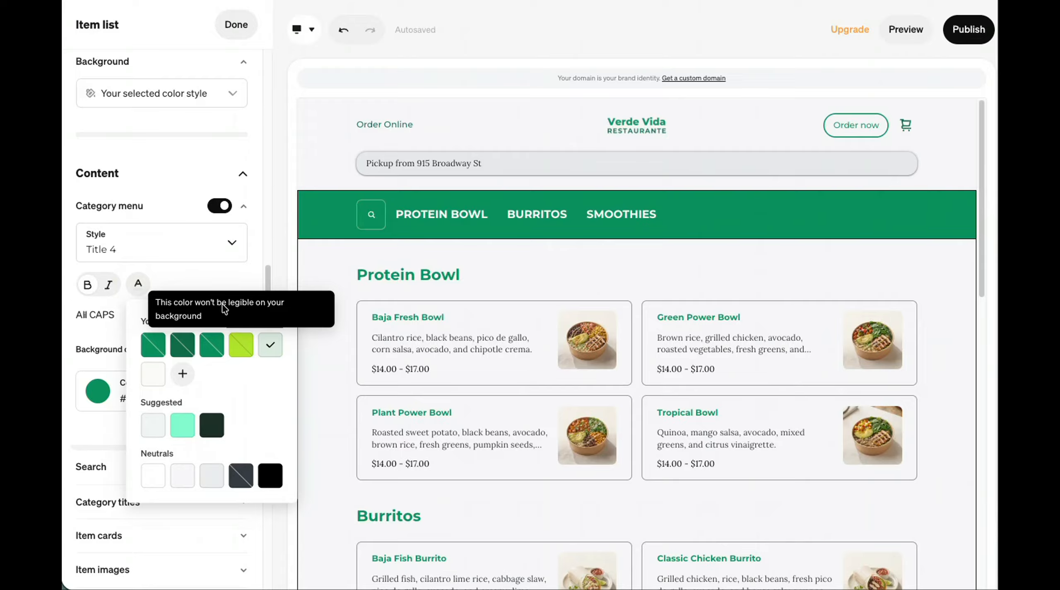
left_click(138, 283)
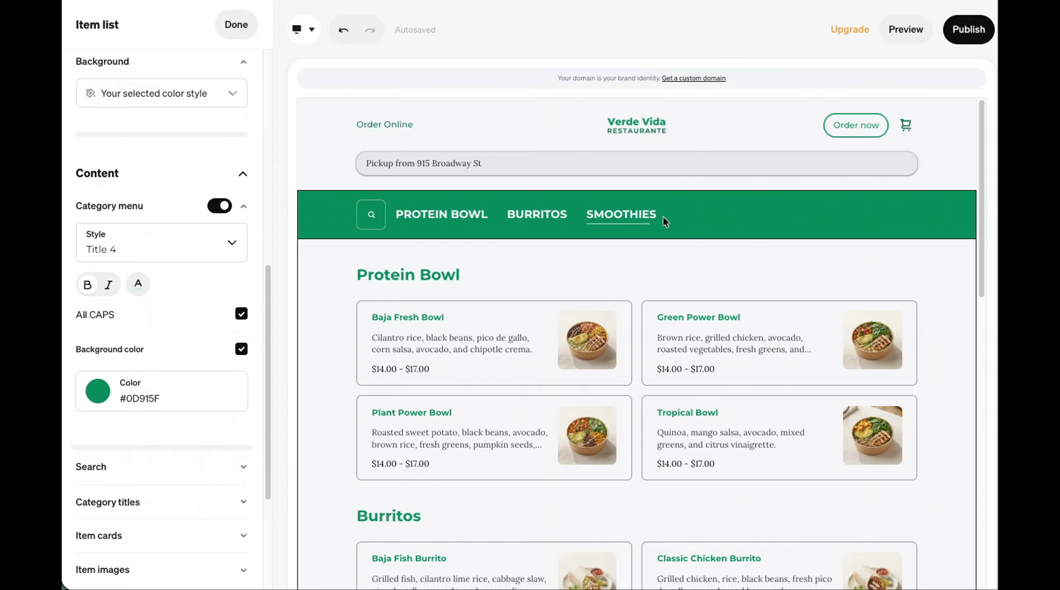
Step: Open the item list's search settings and look over the search visibility and icon color options
scroll(139, 350, "down", 2)
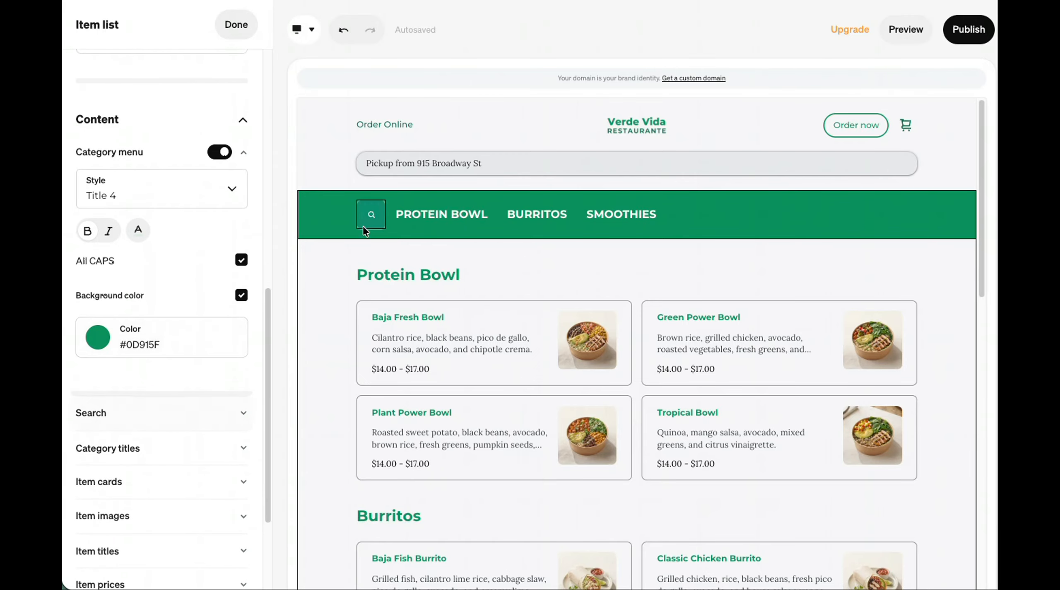
left_click(334, 213)
left_click(361, 214)
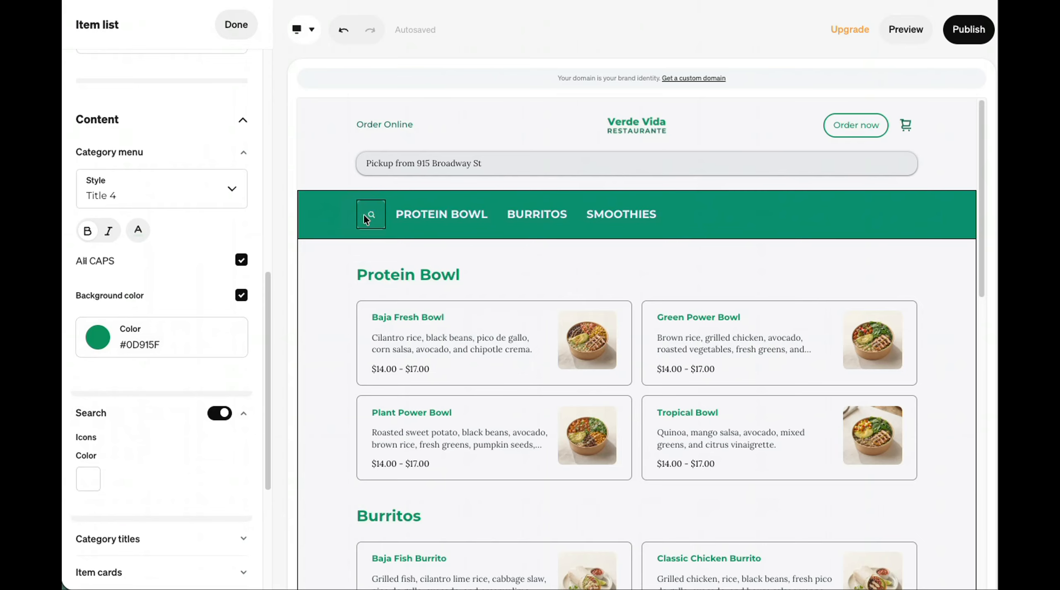
scroll(158, 417, "down", 2)
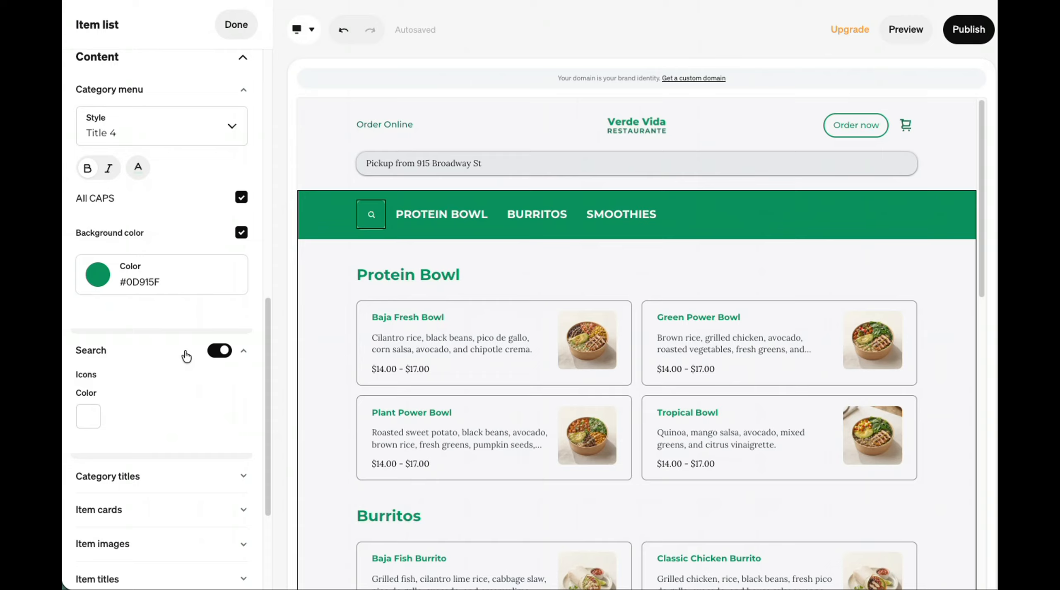
left_click(91, 423)
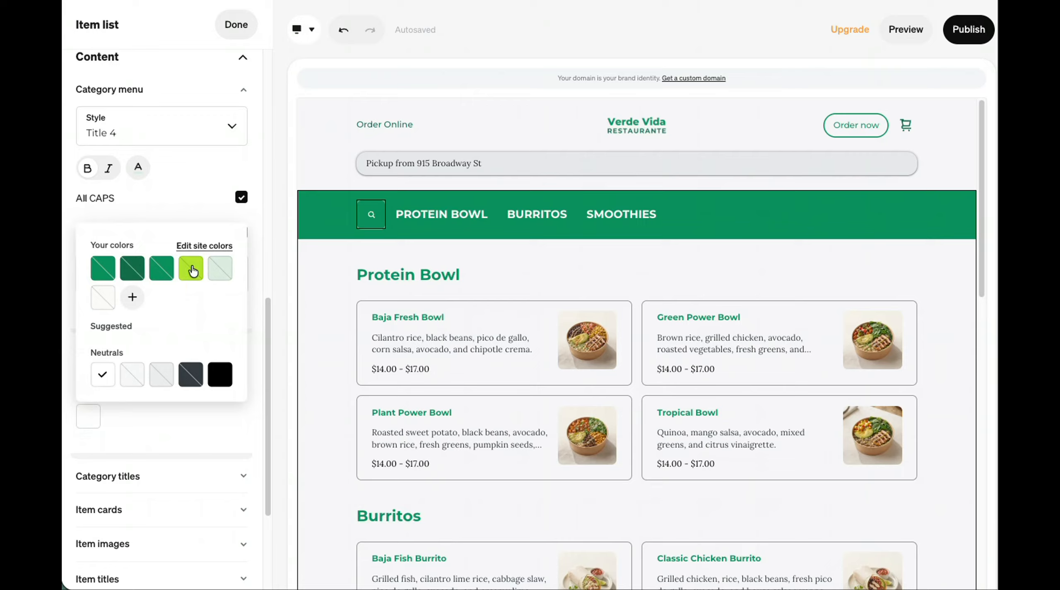
left_click(133, 297)
left_click(142, 342)
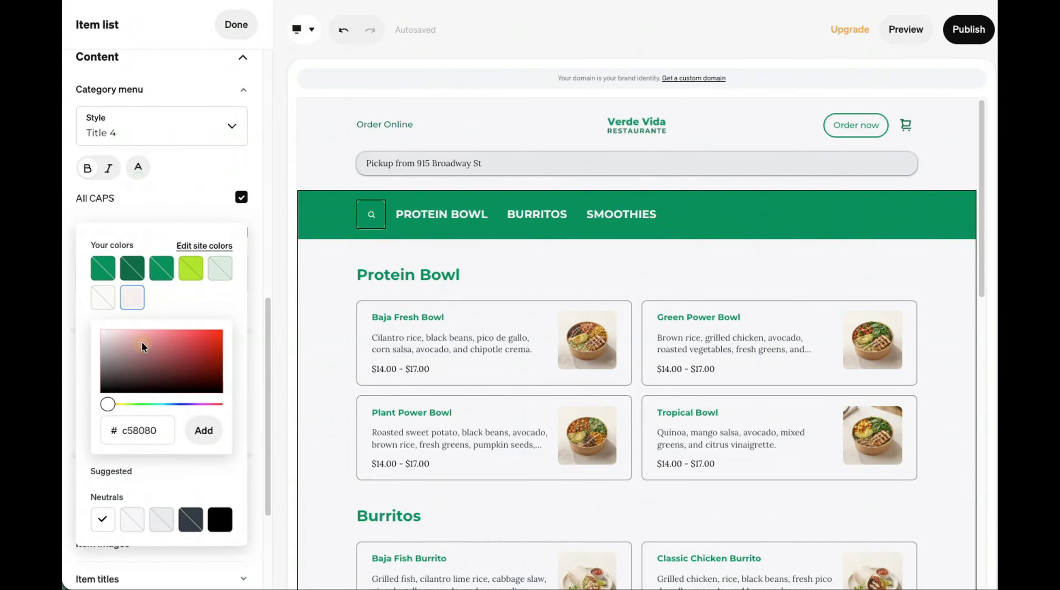
left_click(109, 379)
left_click(144, 419)
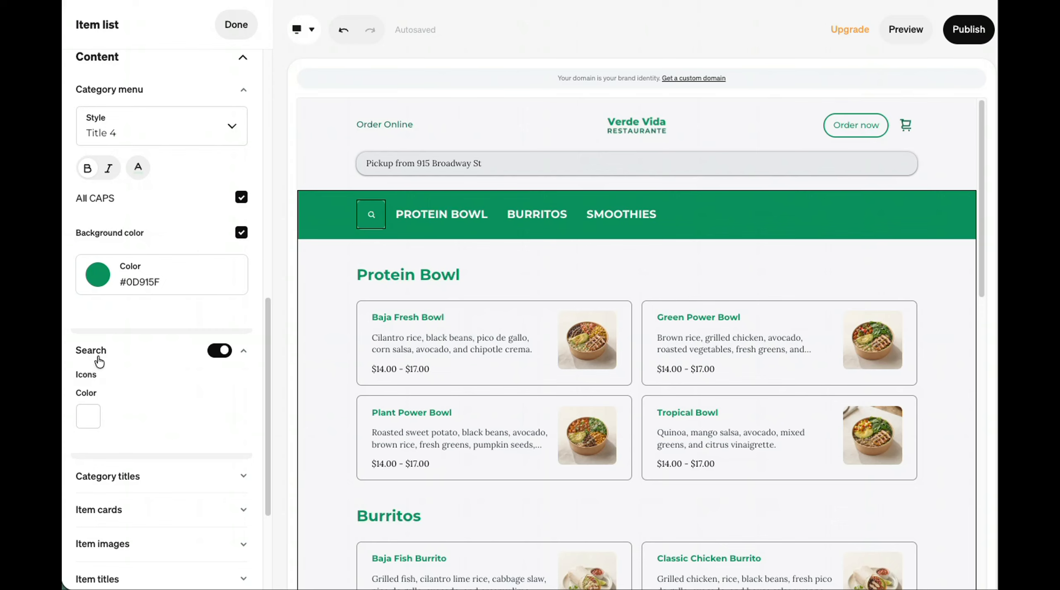
Step: Toggle the item list's search off and back on to compare its placement in the category menu and the site header
left_click(220, 352)
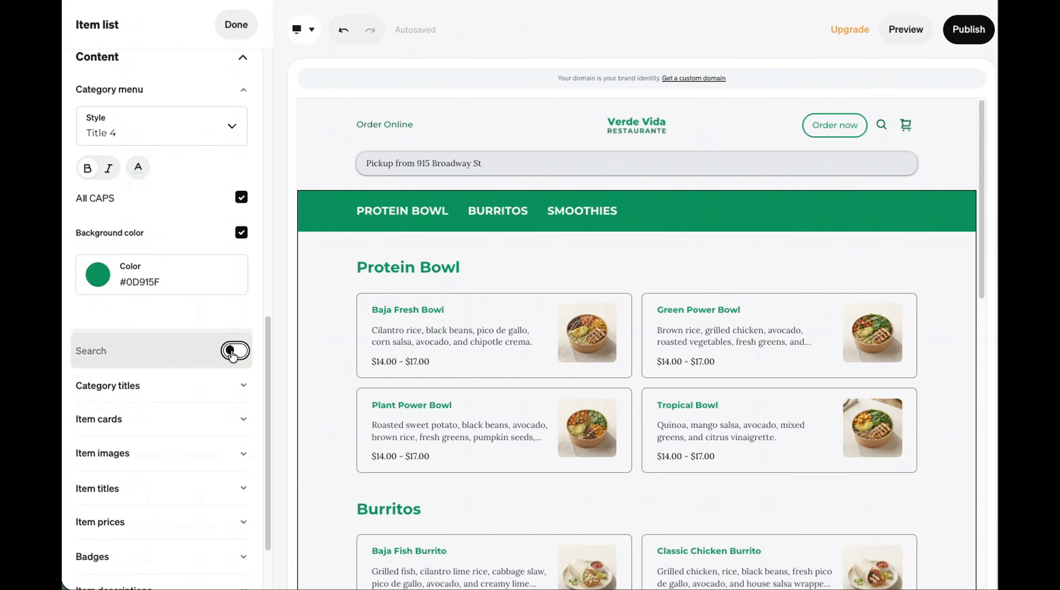
left_click(231, 353)
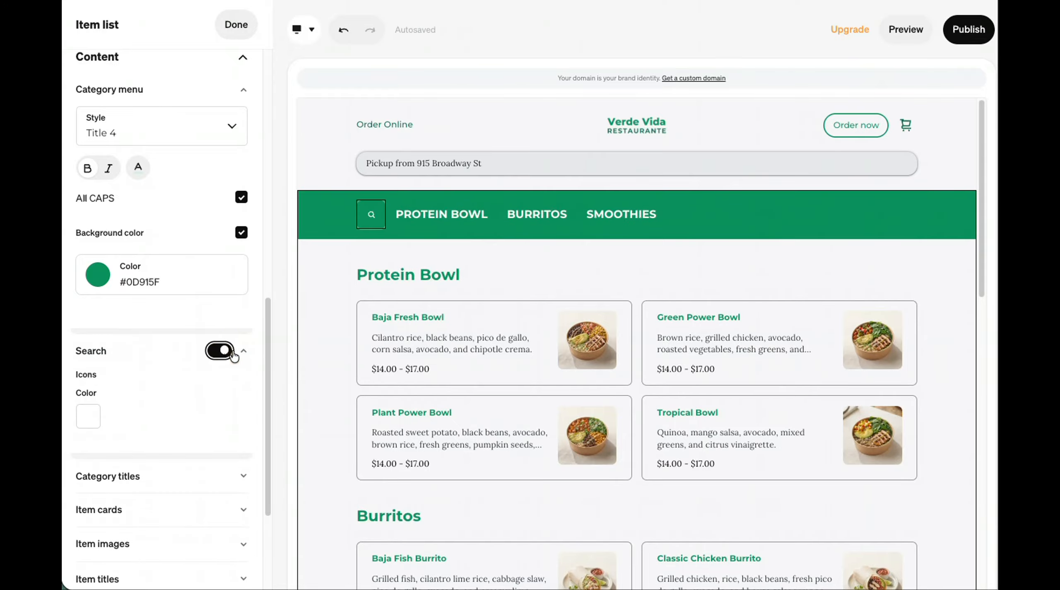
scroll(507, 388, "down", 10)
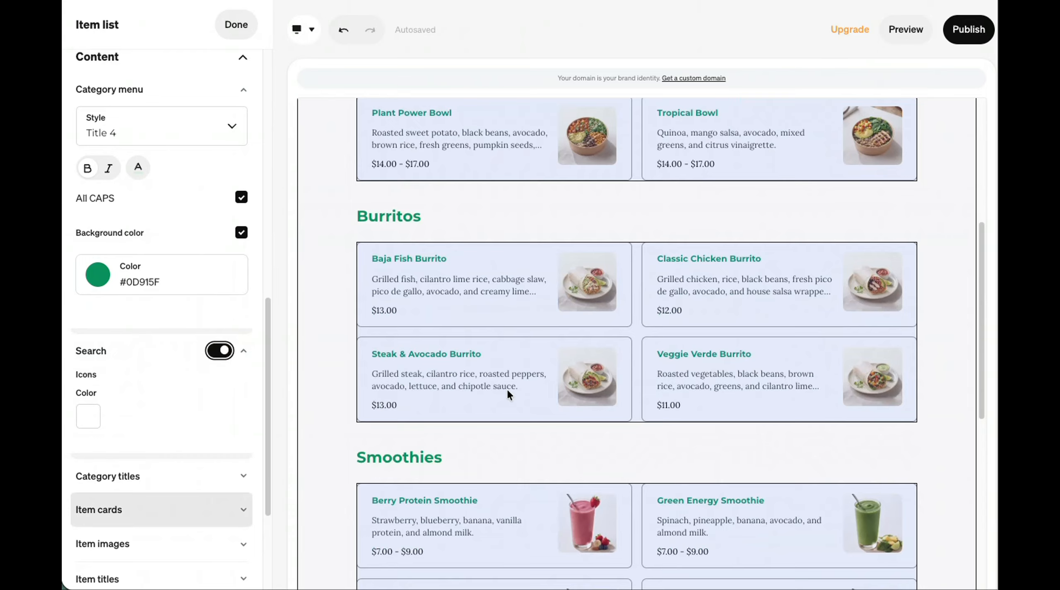
scroll(507, 389, "up", 6)
scroll(507, 389, "up", 5)
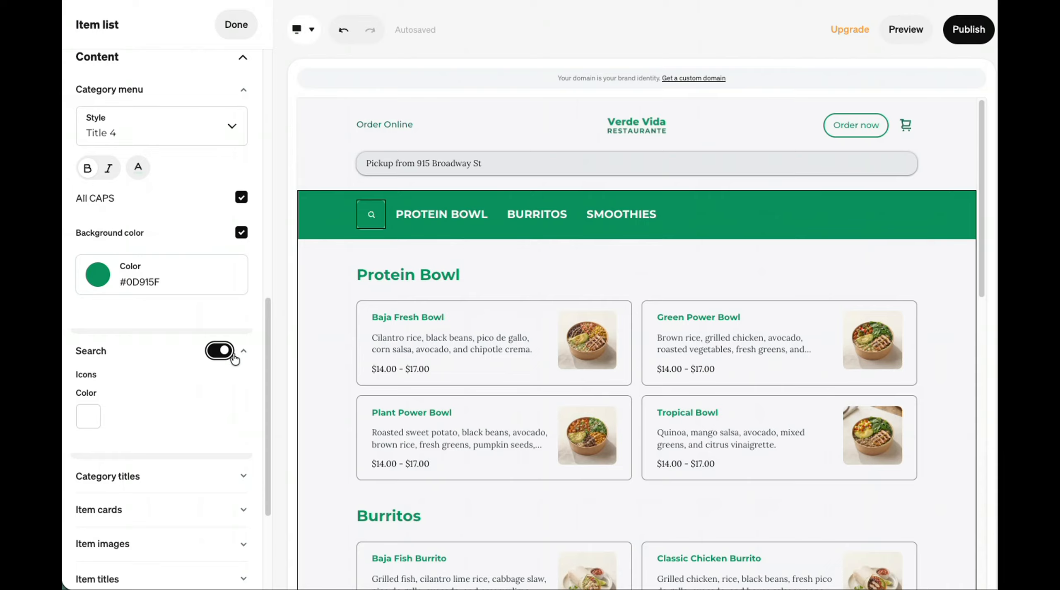
left_click(221, 351)
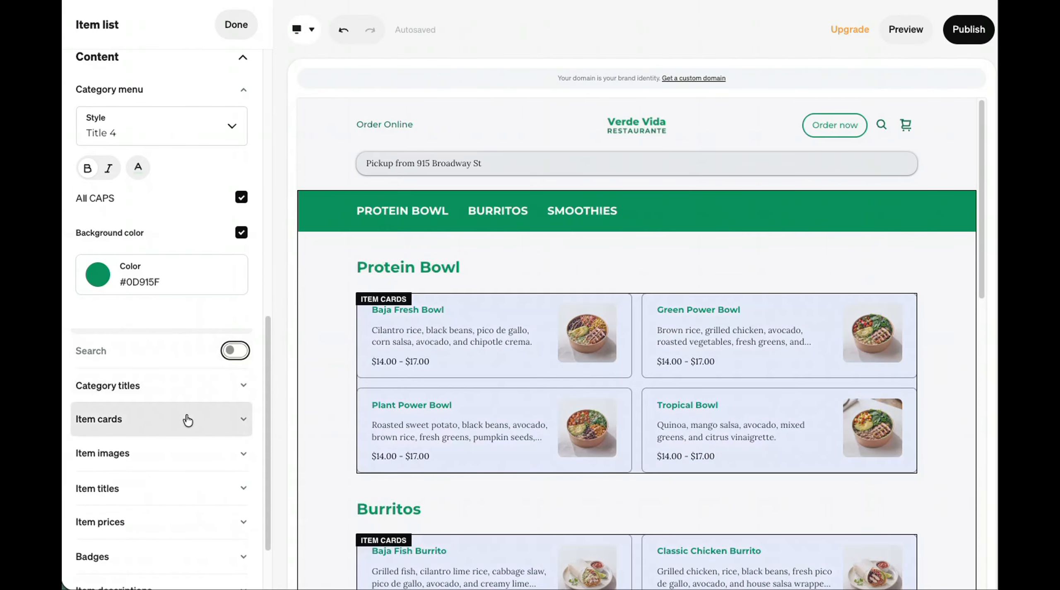
left_click(214, 353)
left_click(215, 352)
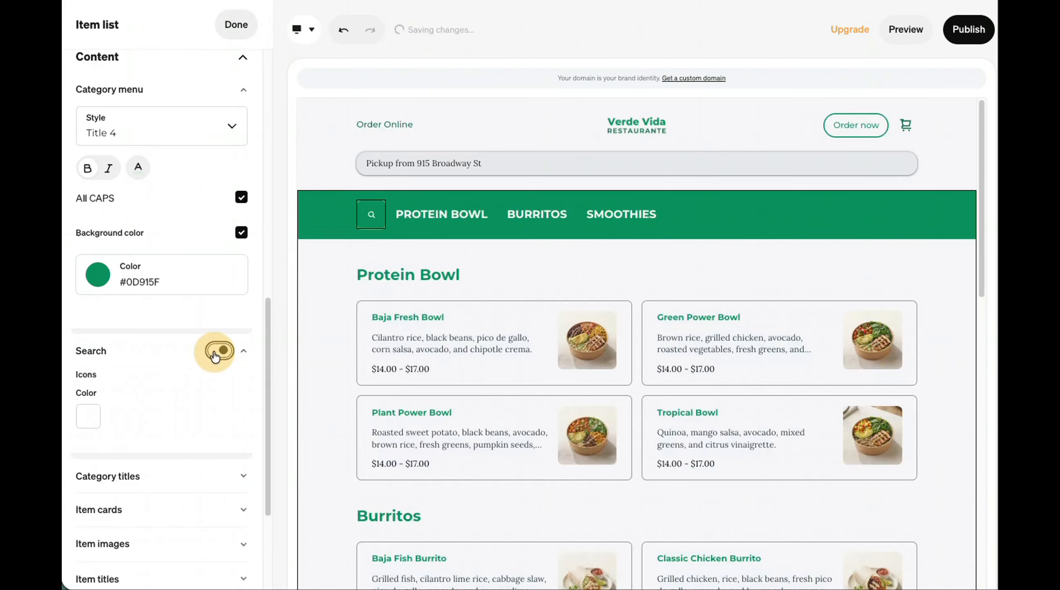
left_click(230, 351)
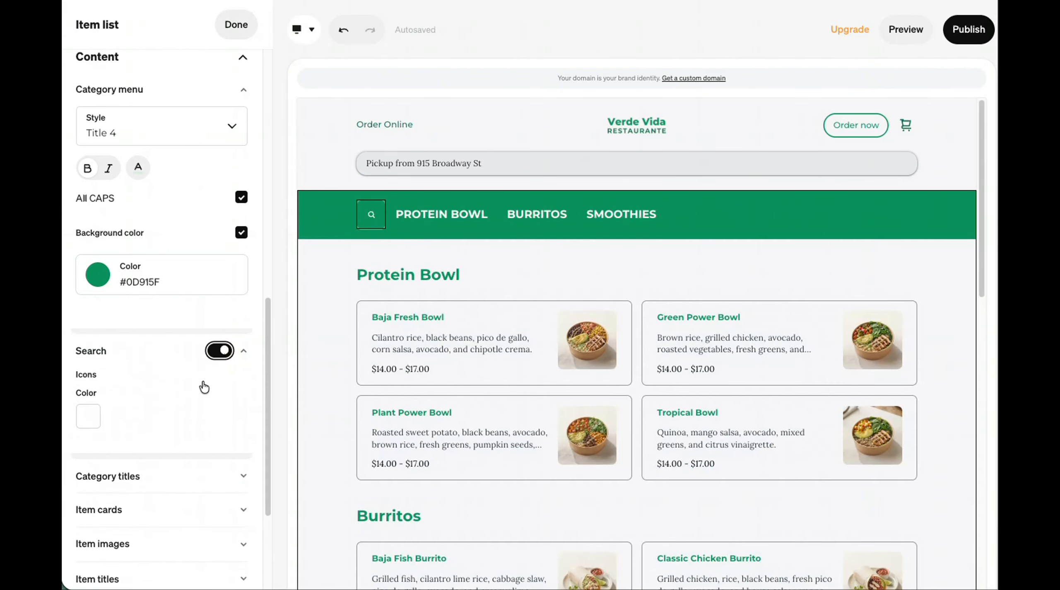
Step: Try the pale green site color as the item cards' background and remove the background again
scroll(203, 386, "down", 3)
left_click(191, 388)
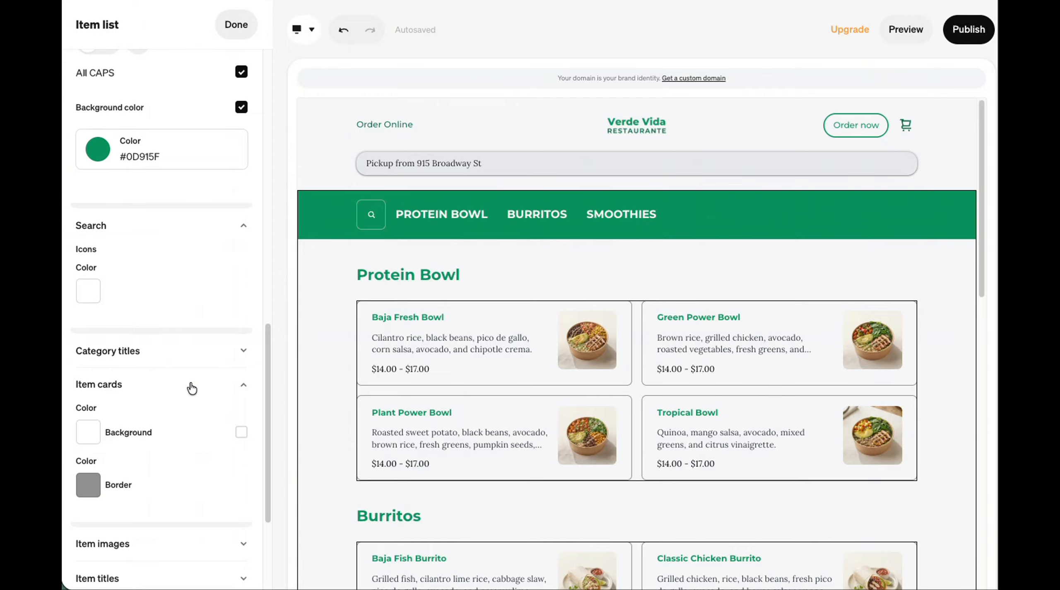
scroll(193, 385, "down", 3)
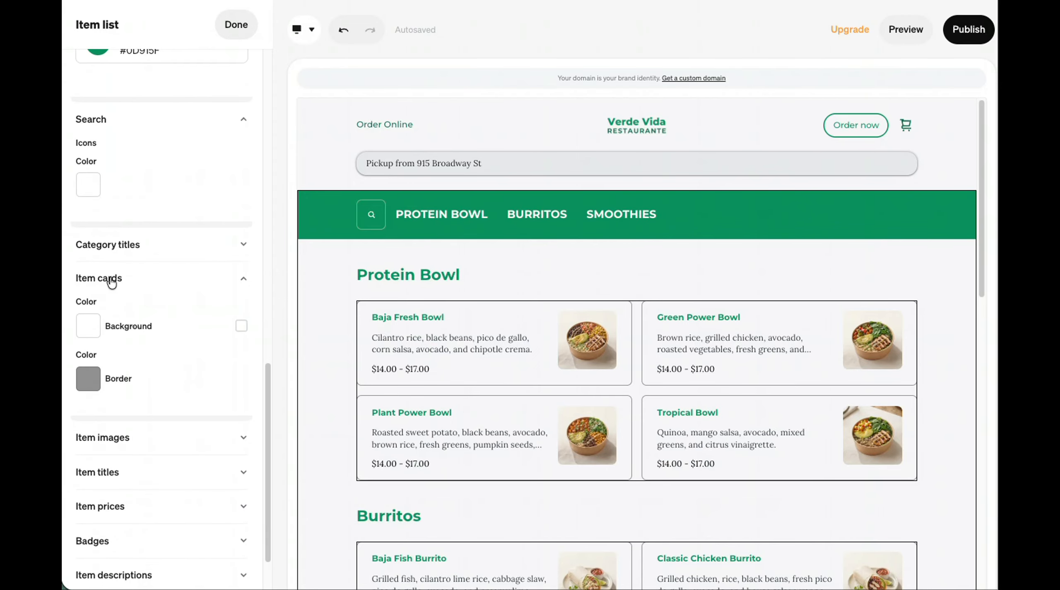
left_click(88, 325)
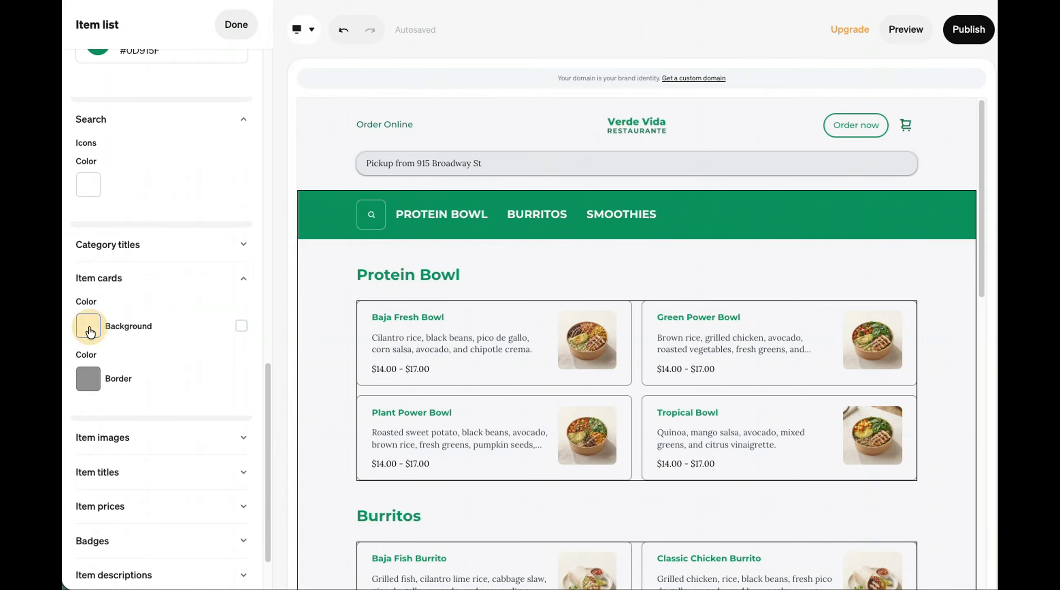
left_click(220, 386)
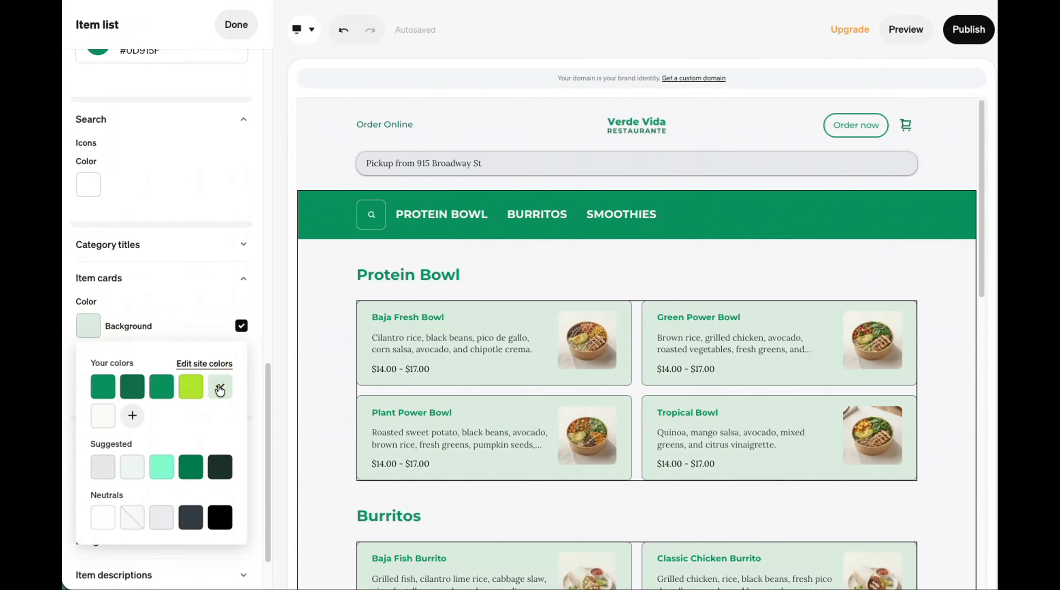
left_click(132, 326)
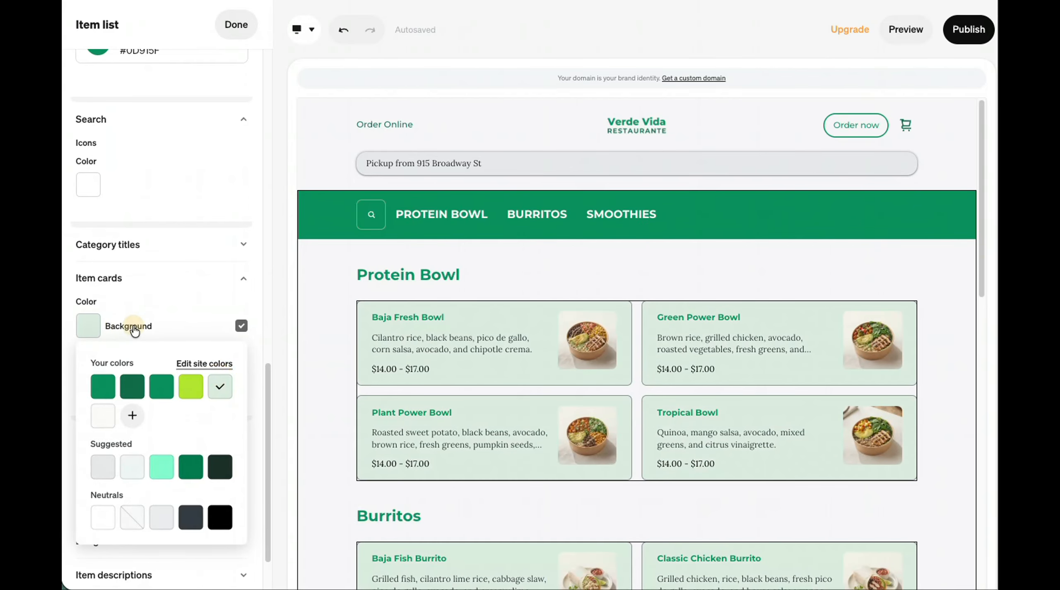
Step: Try the pale green site color as the item cards' border over the current color style
left_click(88, 378)
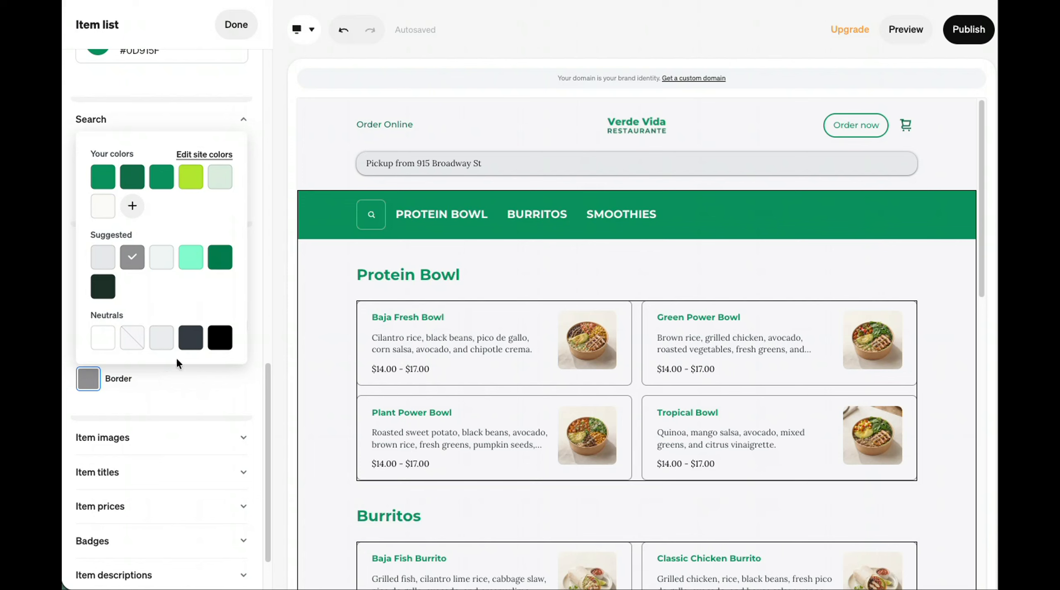
left_click(218, 177)
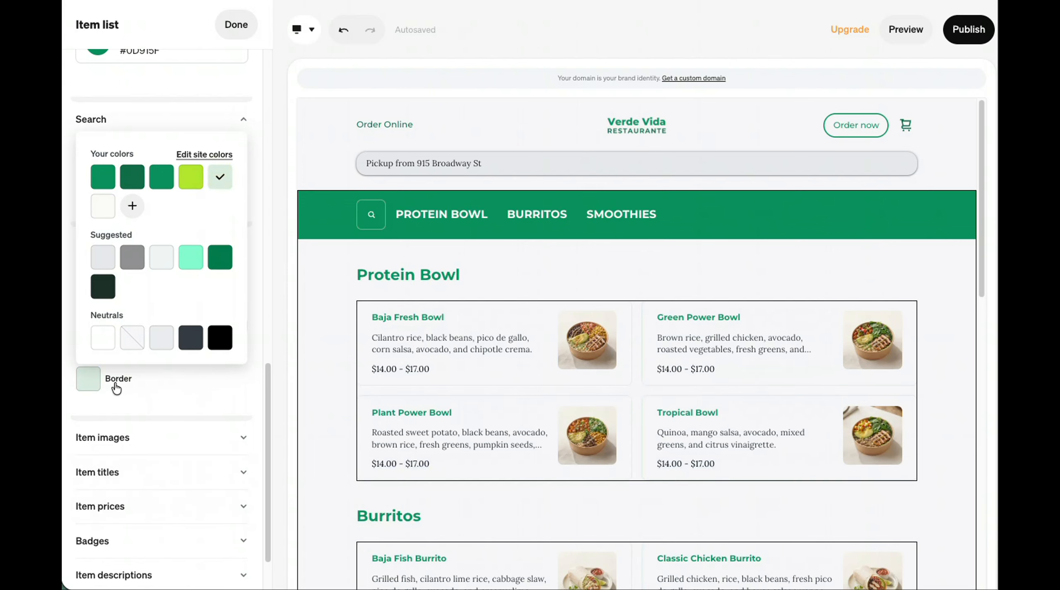
left_click(331, 267)
left_click(331, 267)
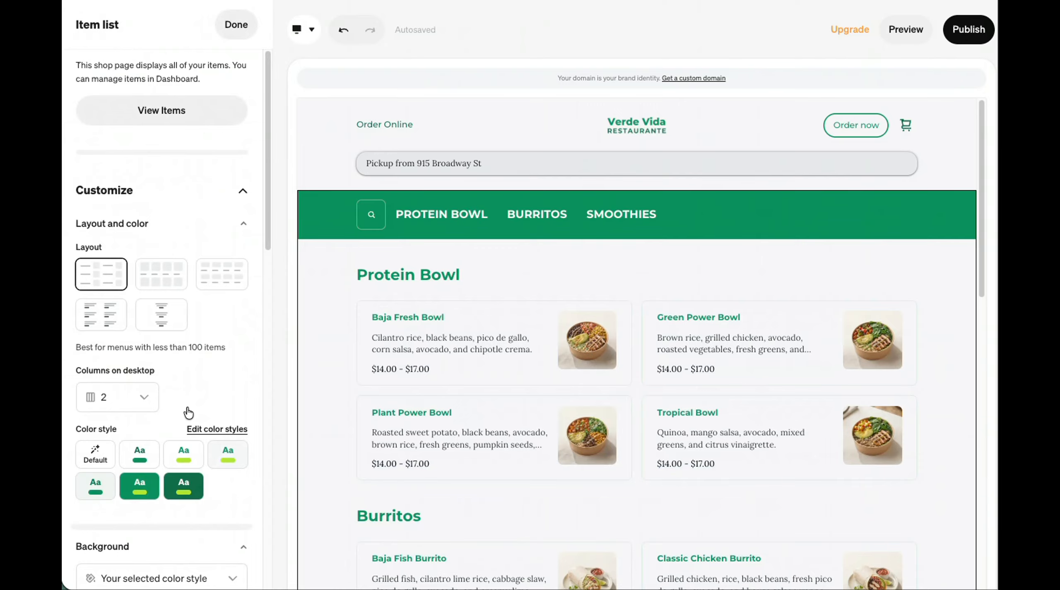
Step: Try the light gray color style on the item list, and apply the pale green style with the dark green accent
left_click(228, 453)
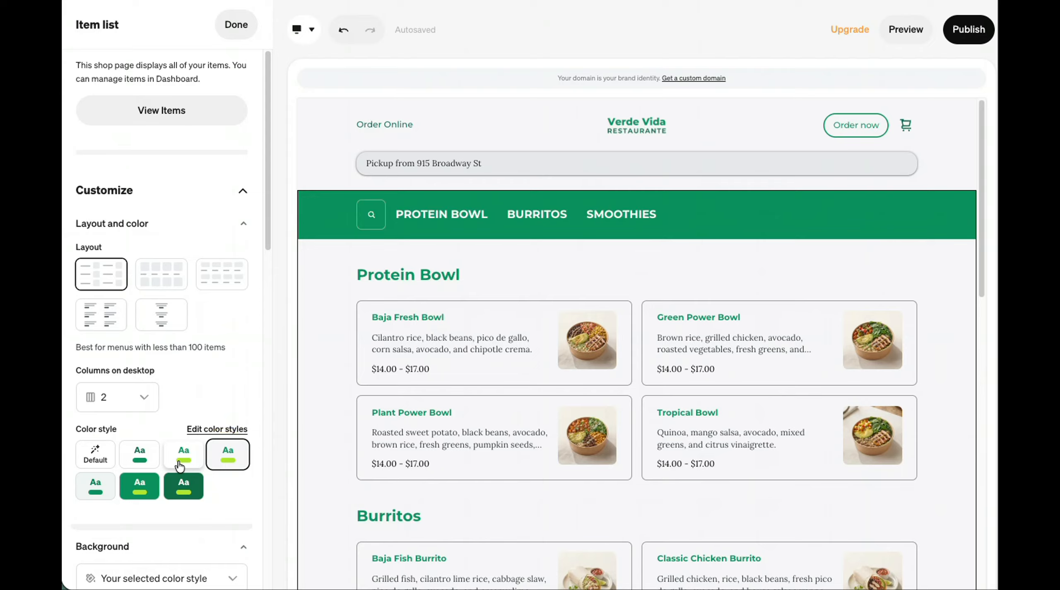
scroll(162, 478, "down", 1)
left_click(100, 442)
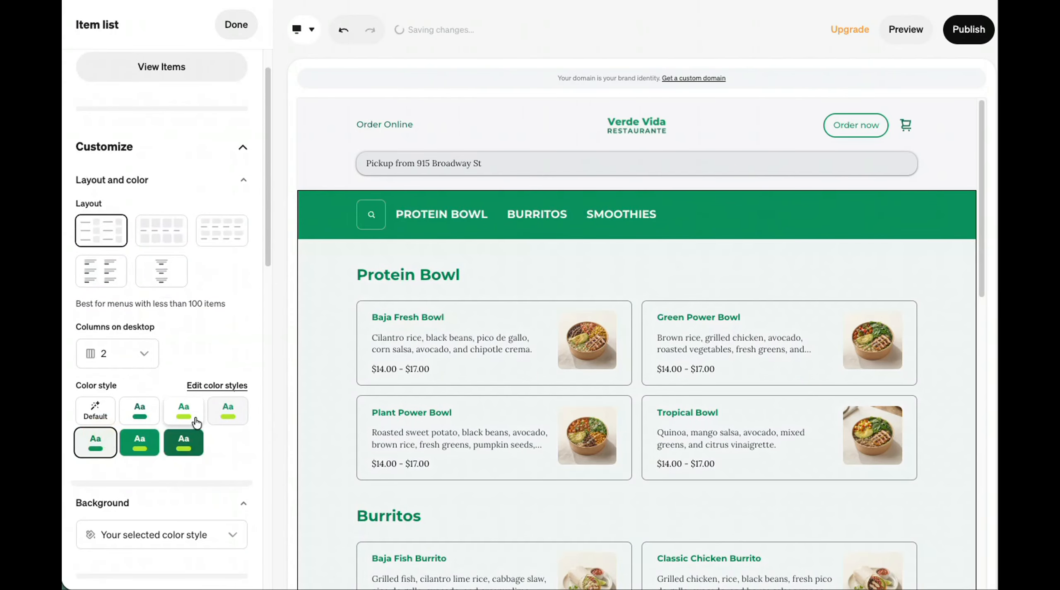
left_click(386, 354)
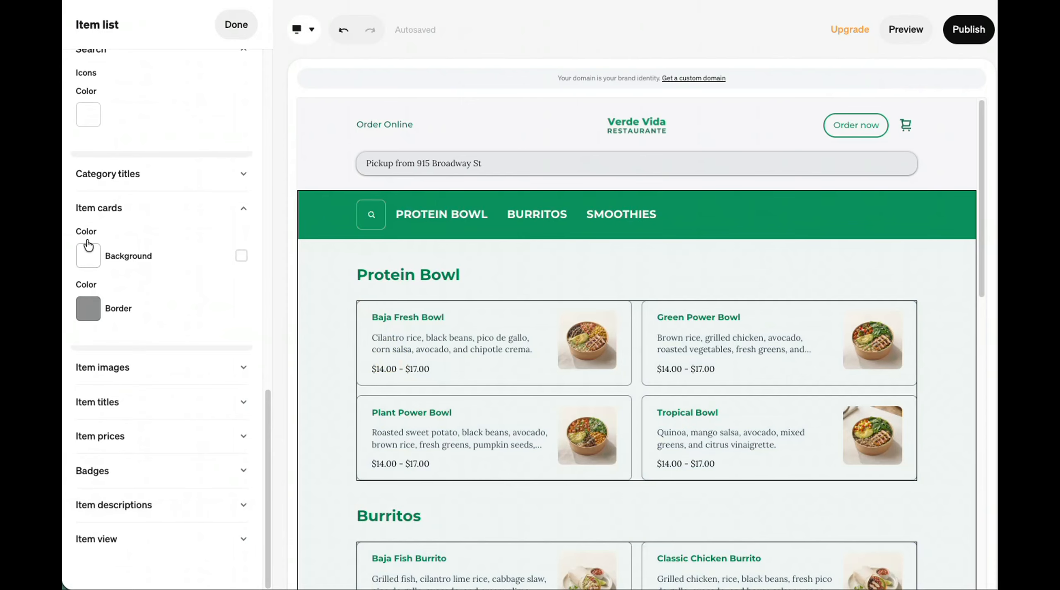
Step: Enable a white background on the item cards and set their border to the pale green site color
left_click(99, 258)
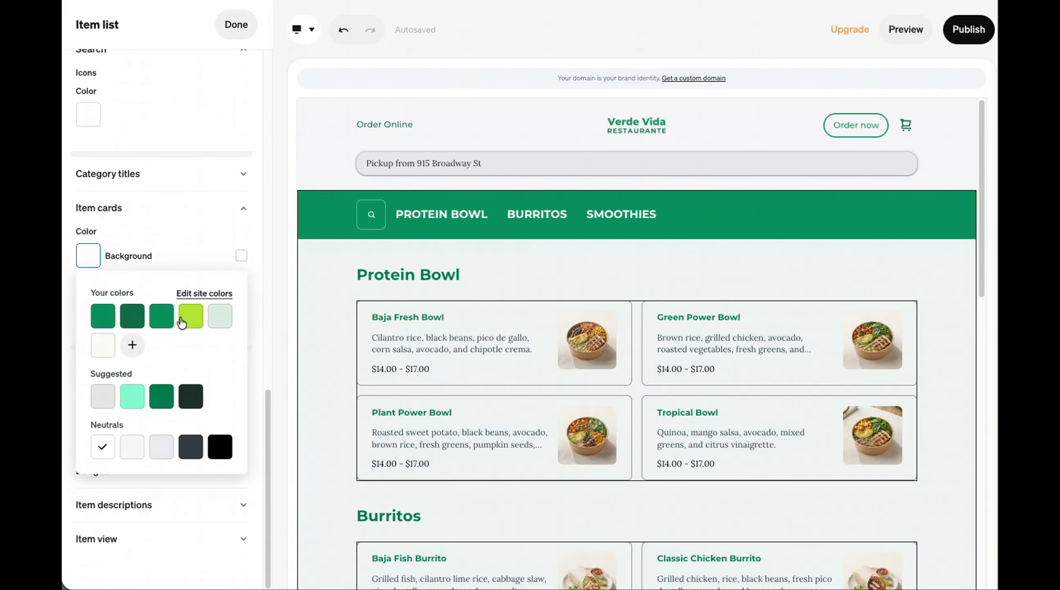
left_click(132, 345)
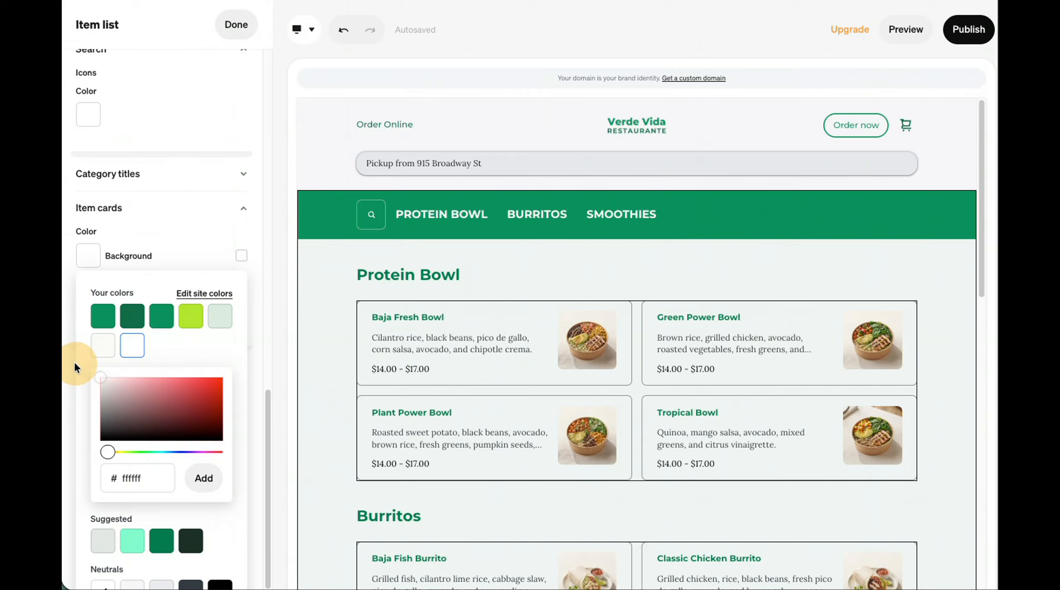
left_click(116, 273)
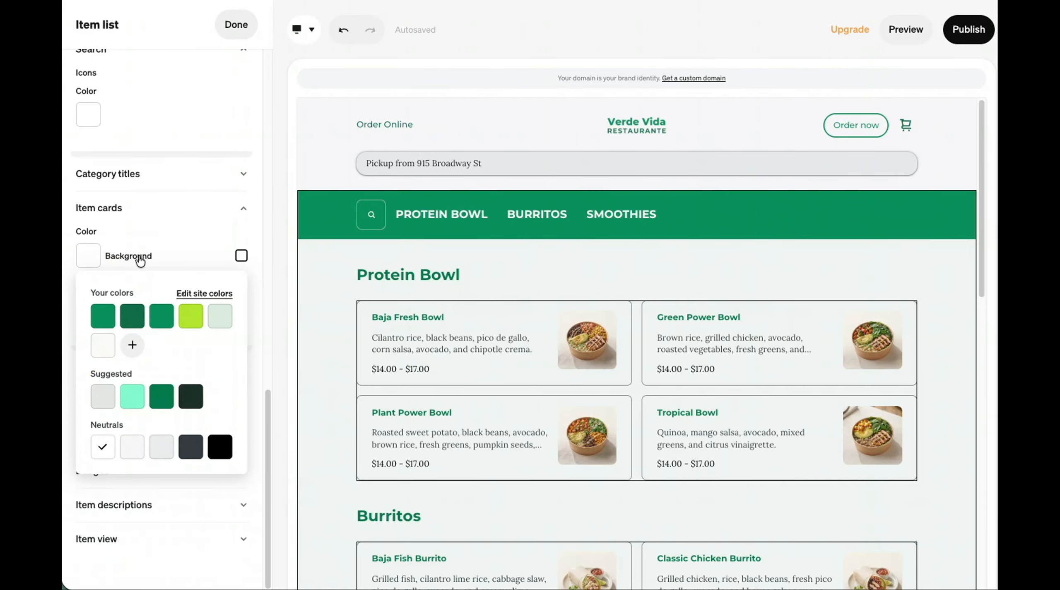
left_click(242, 256)
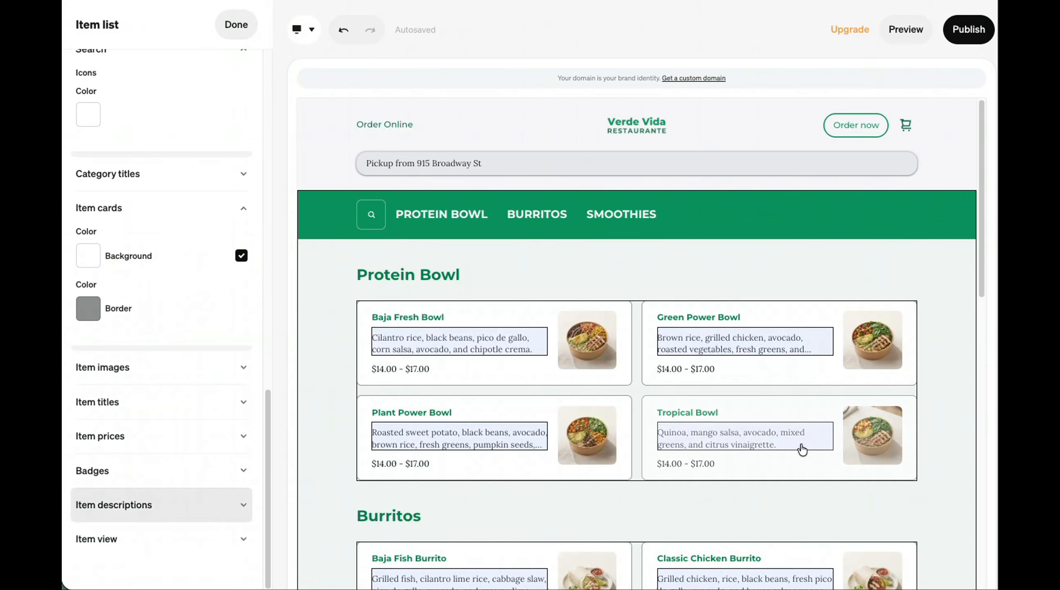
left_click(91, 314)
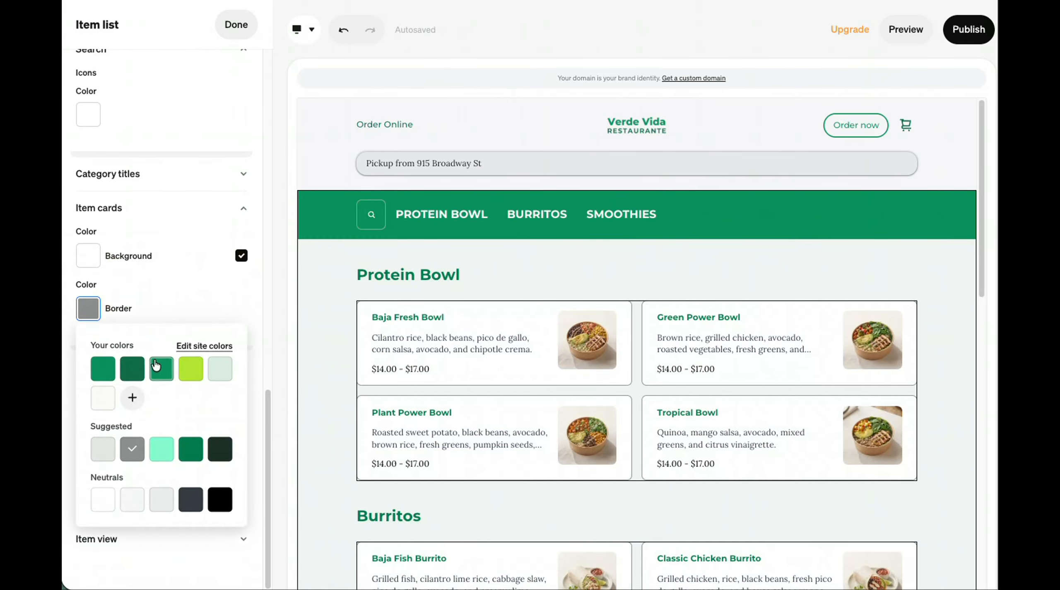
left_click(218, 369)
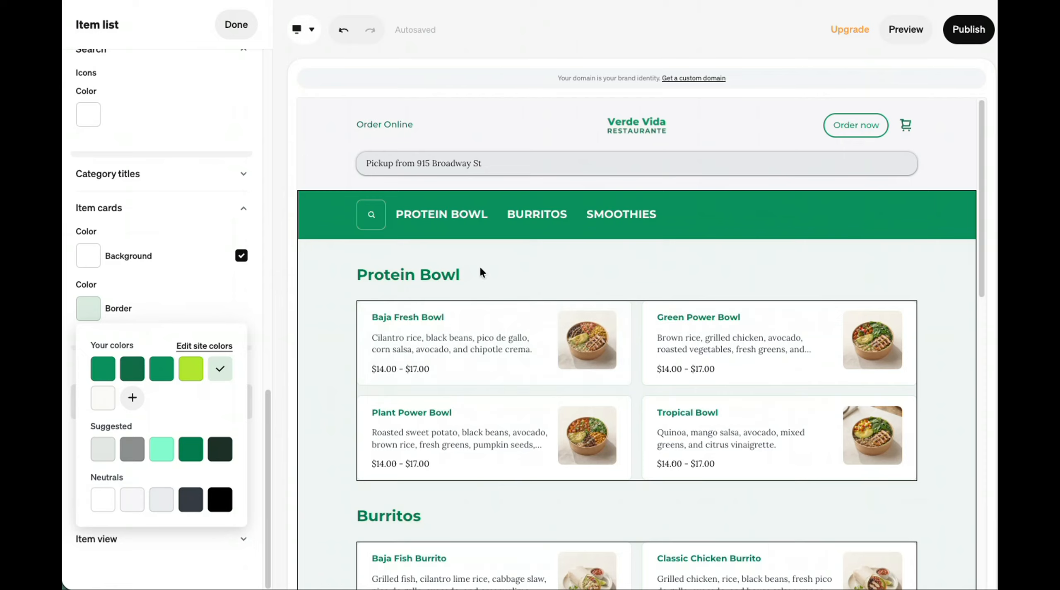
Step: Preview the site on desktop, look through the whole page down to the footer, and return to the editor
left_click(907, 29)
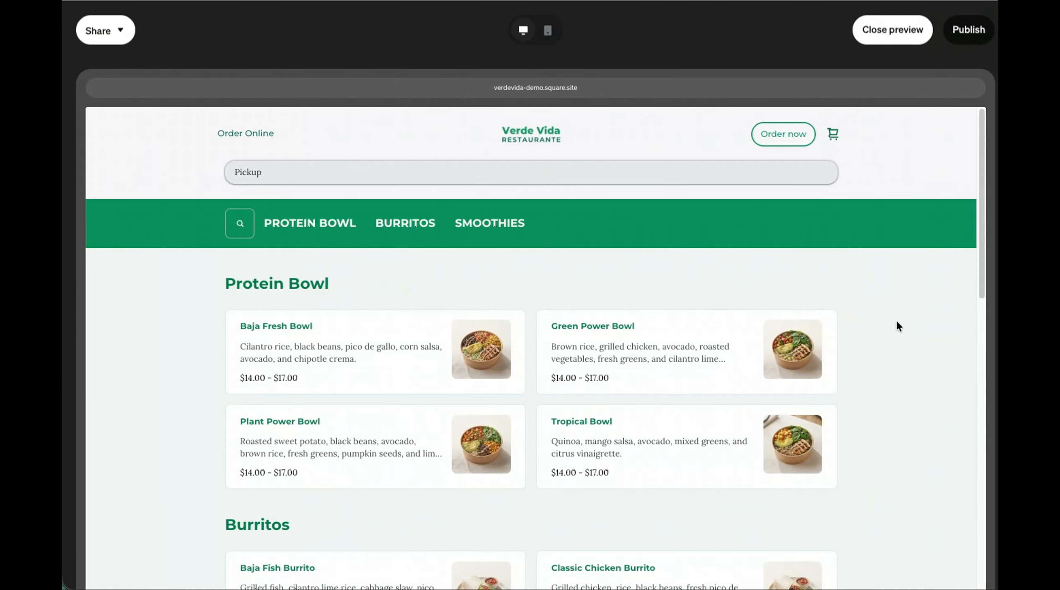
scroll(899, 328, "down", 15)
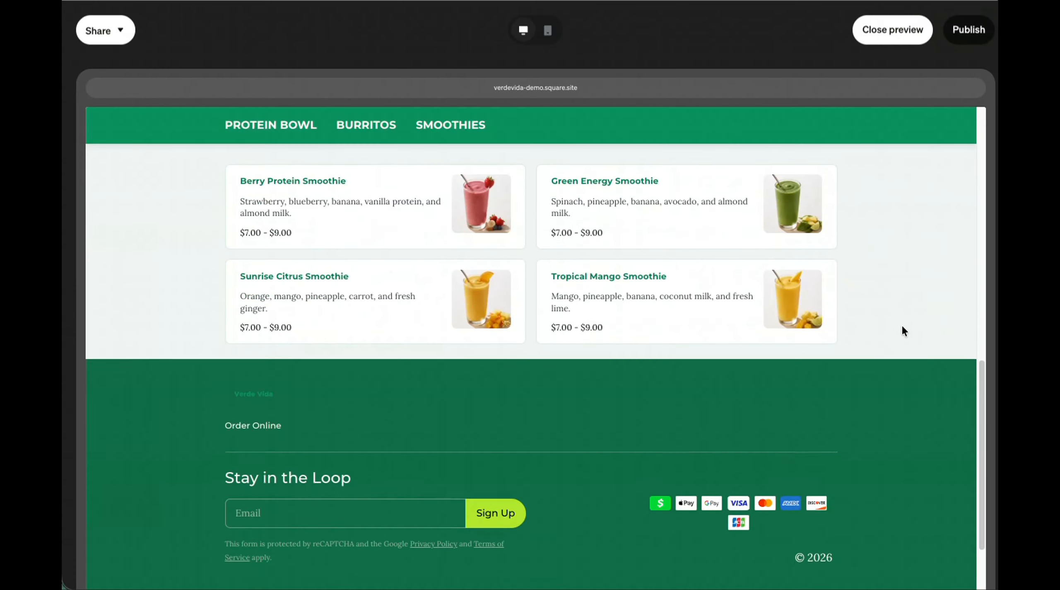
scroll(902, 330, "up", 10)
scroll(902, 324, "up", 5)
left_click(883, 30)
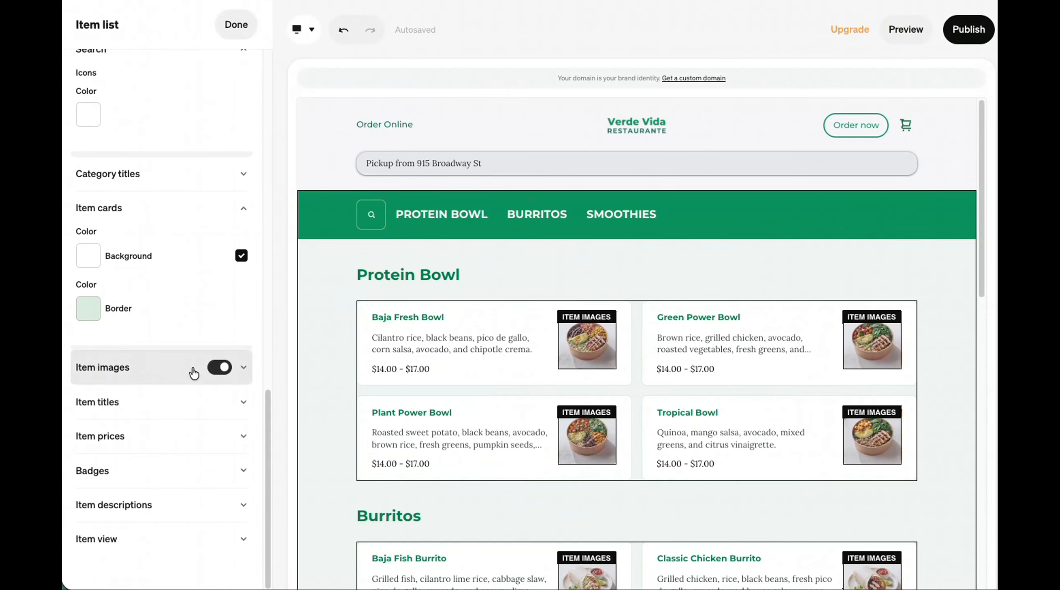
Step: Set the item titles' text style to Title 4 after trying Title 3
left_click(126, 409)
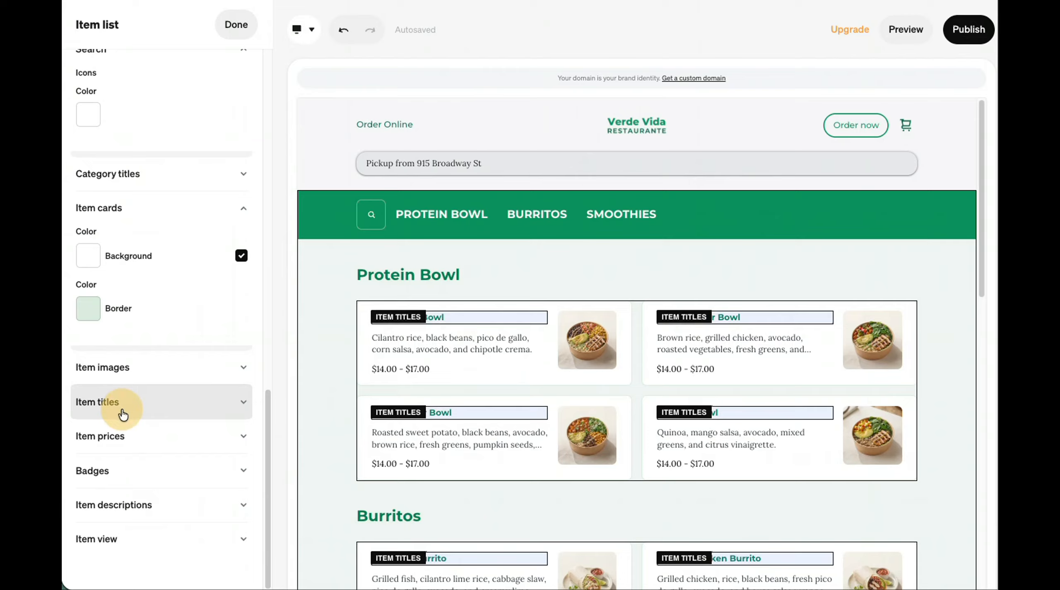
scroll(128, 414, "down", 3)
left_click(143, 307)
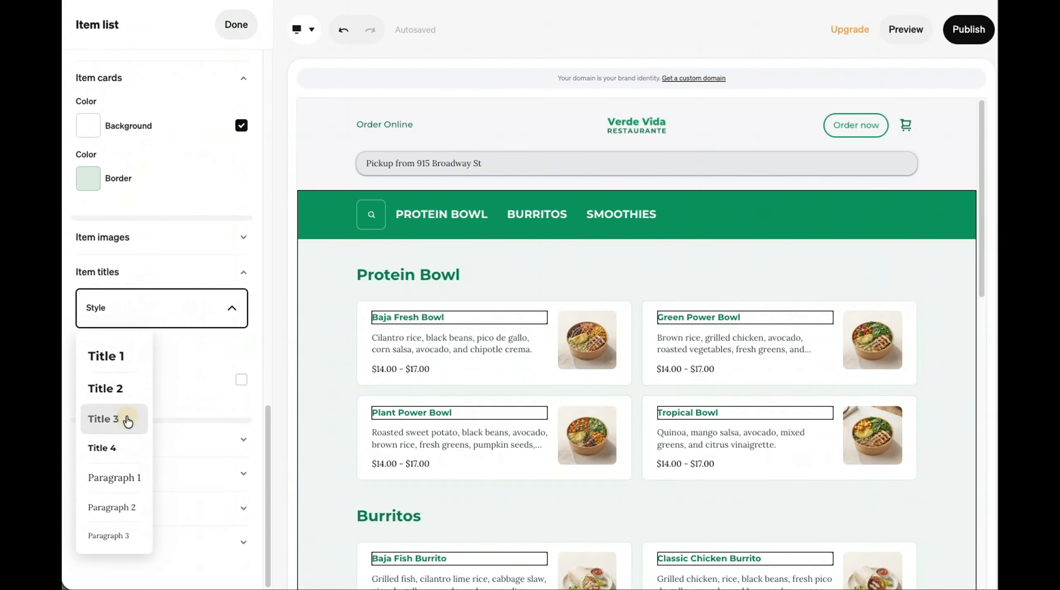
left_click(128, 418)
left_click(156, 320)
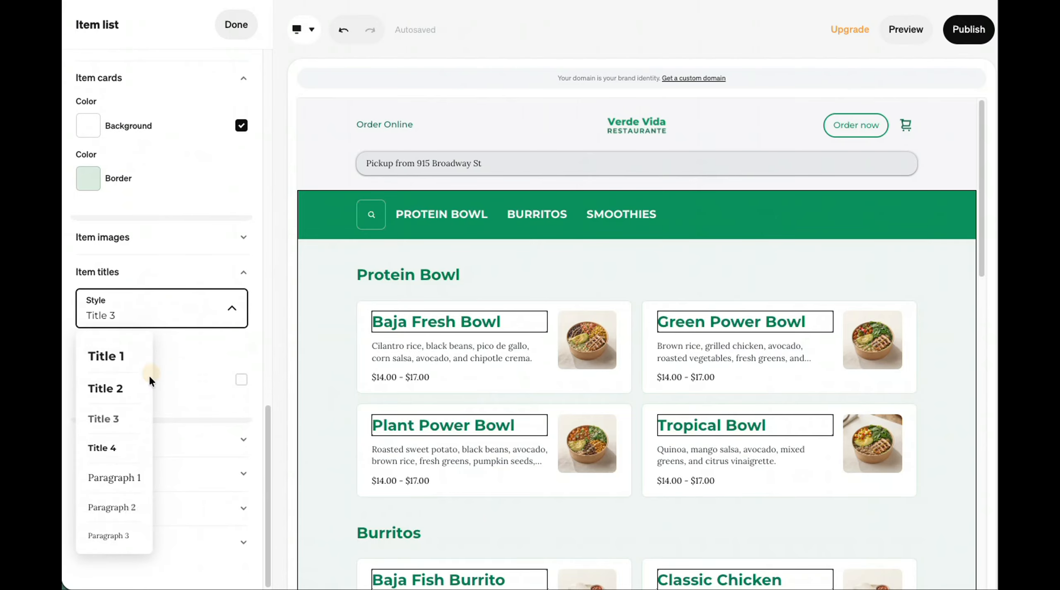
left_click(128, 449)
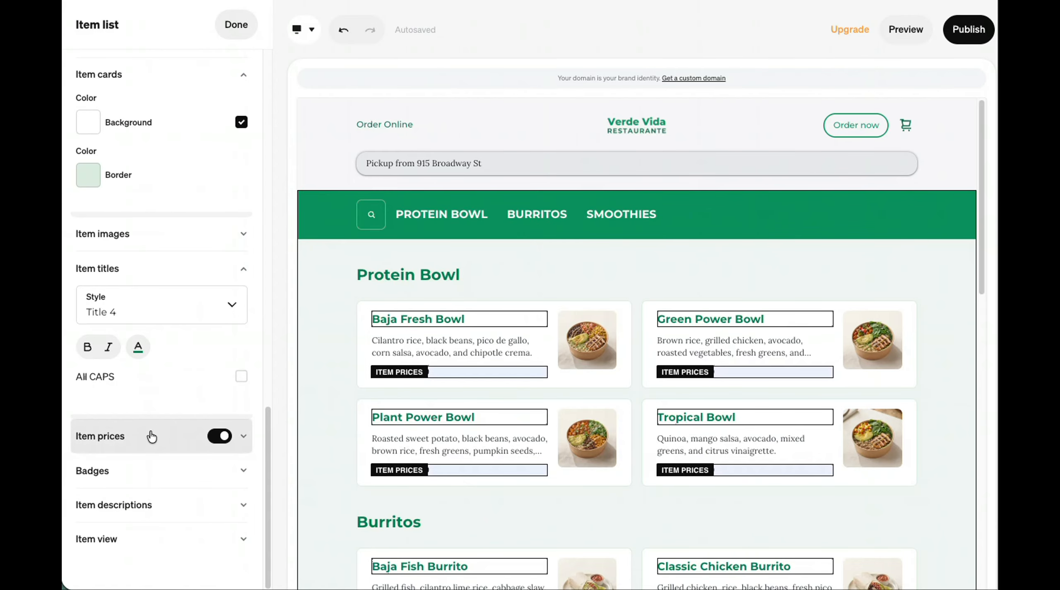
Step: Set the item view pop-up's image aspect ratio to 3:2 after comparing it with 1:1 and 16:9
left_click(107, 503)
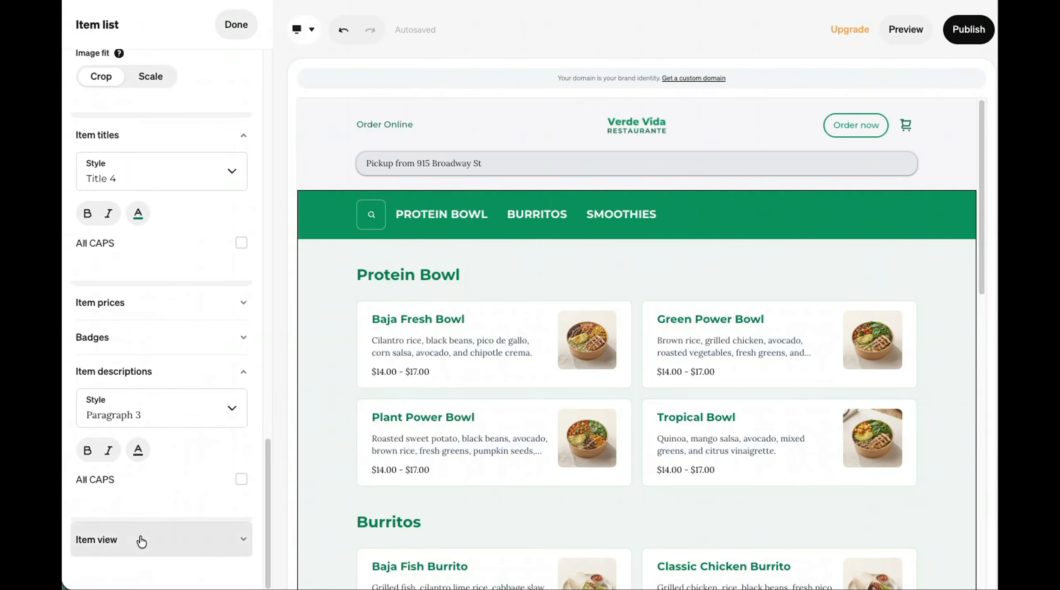
left_click(141, 544)
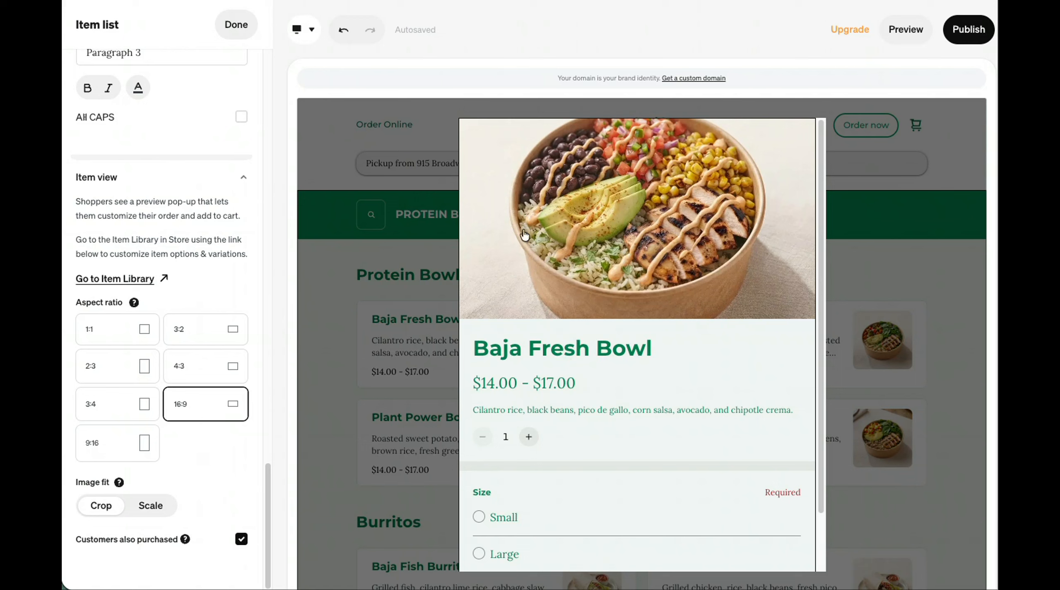
scroll(637, 404, "down", 2)
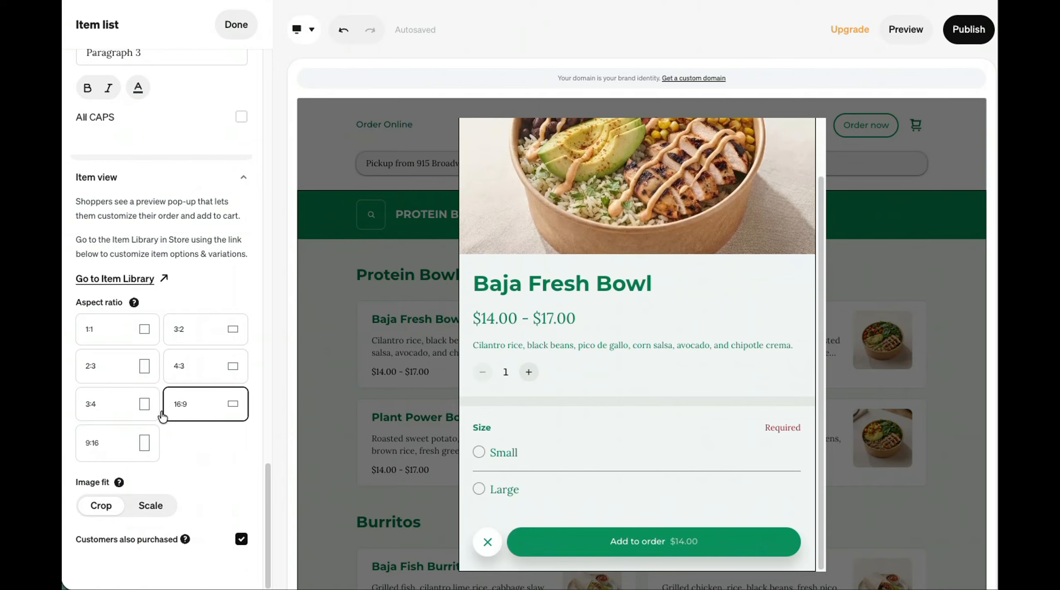
left_click(110, 327)
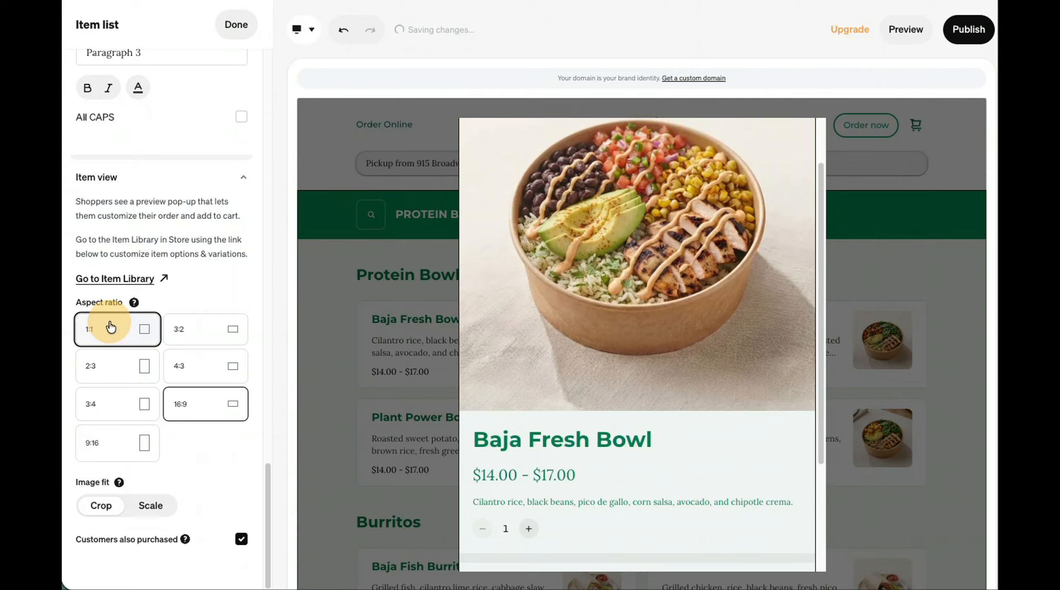
left_click(201, 407)
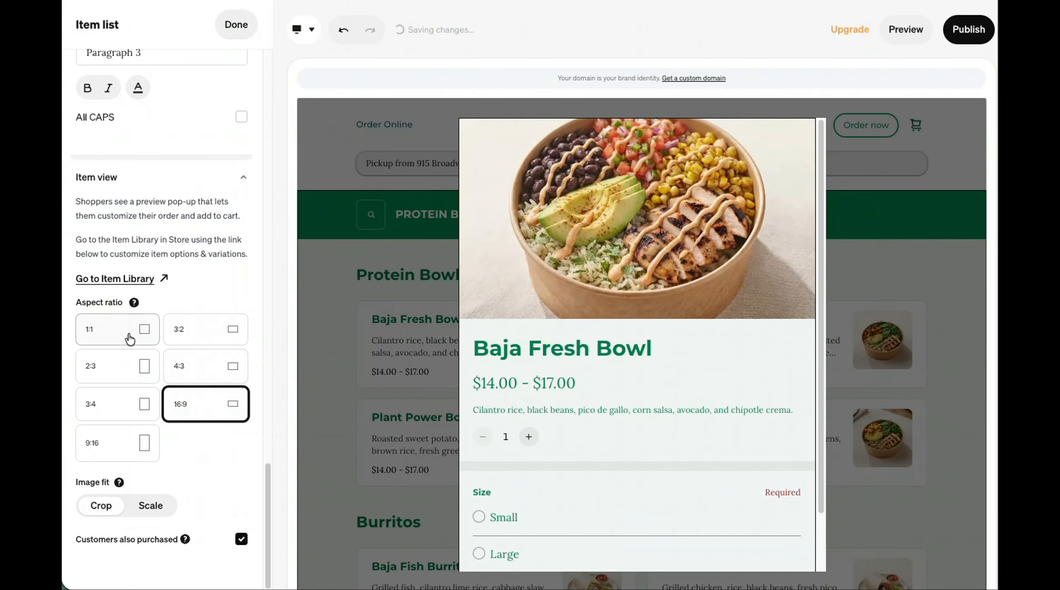
left_click(198, 341)
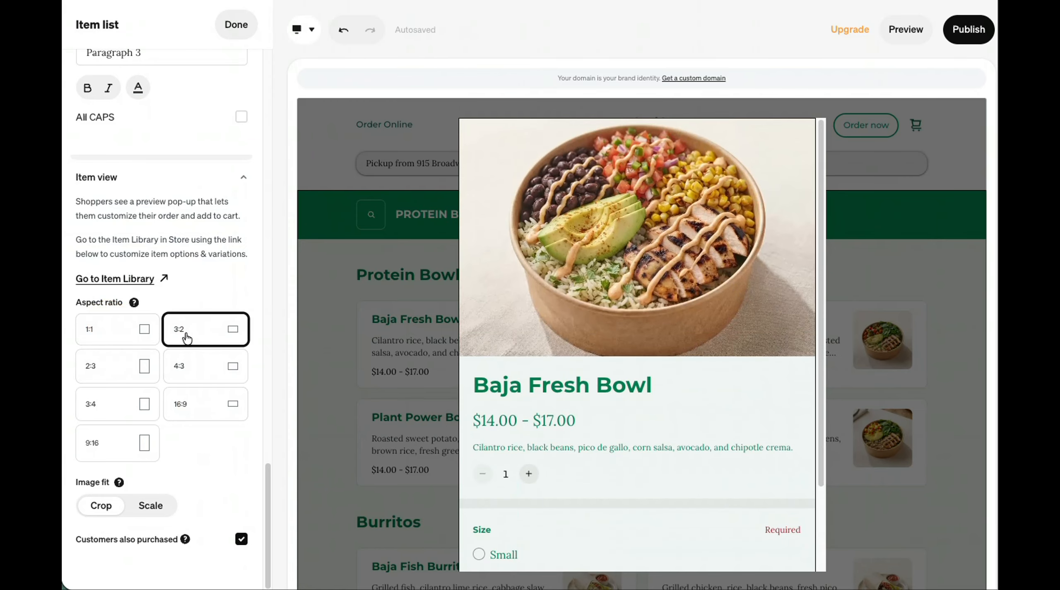
left_click(129, 334)
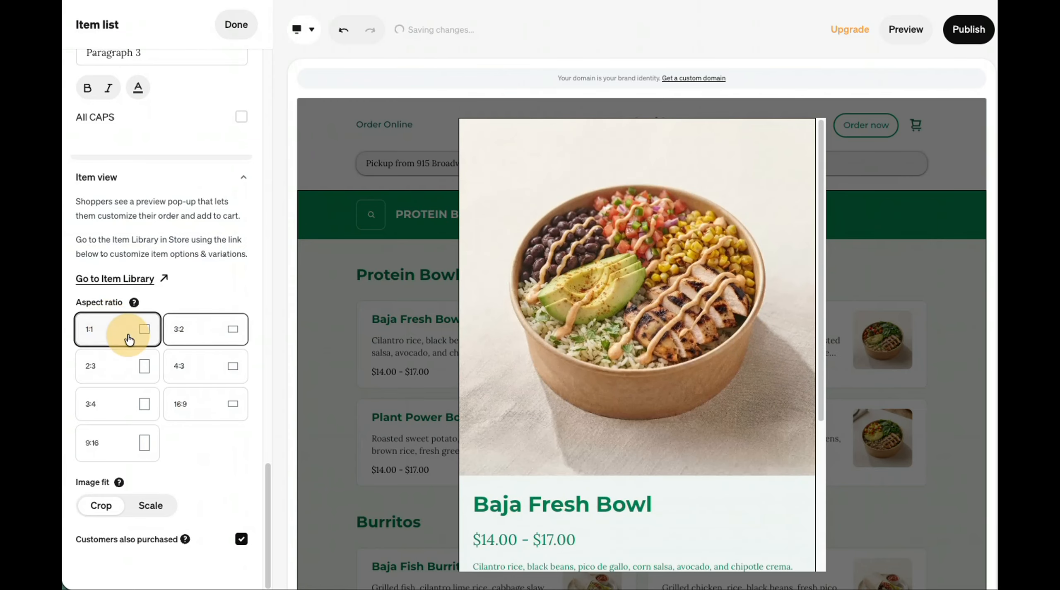
left_click(191, 334)
scroll(176, 352, "up", 3)
scroll(186, 443, "down", 3)
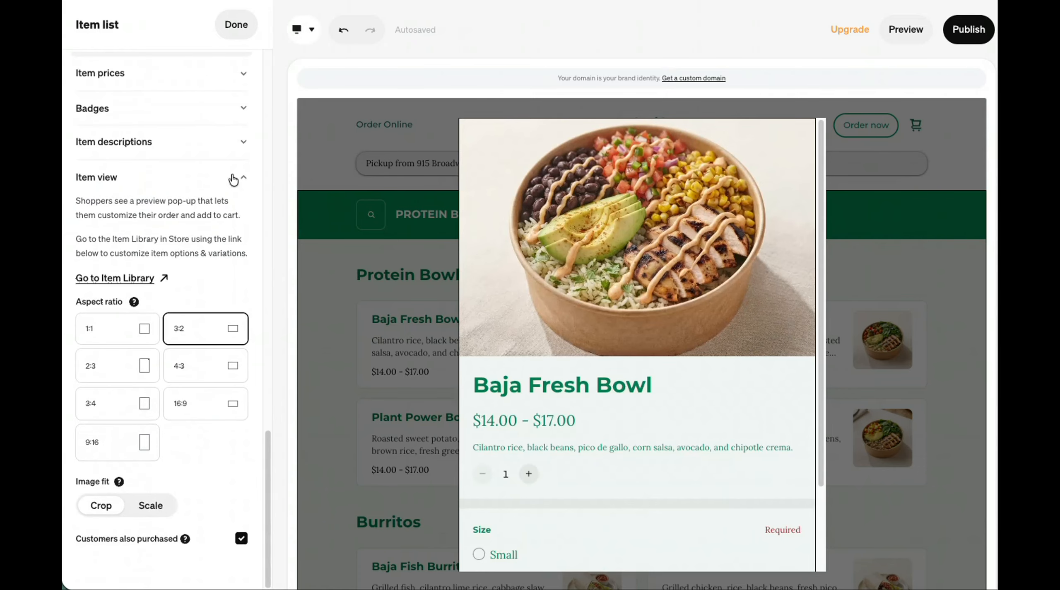
Step: Try the 16:9, 4:3, 3:2 and 2:3 aspect ratios on the item images, and return them to 1:1
scroll(233, 179, "up", 6)
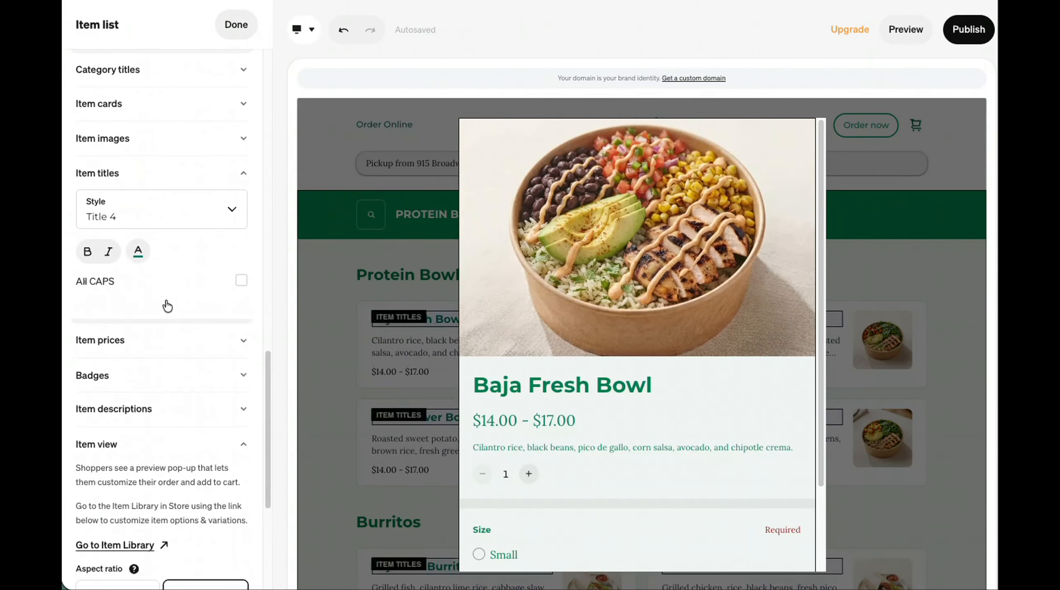
left_click(117, 145)
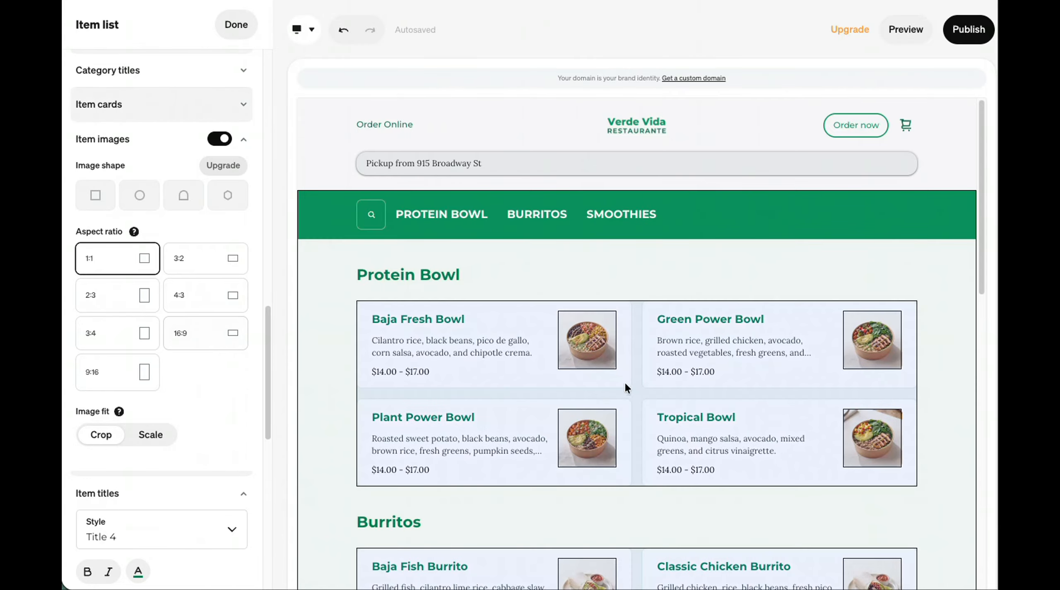
left_click(195, 336)
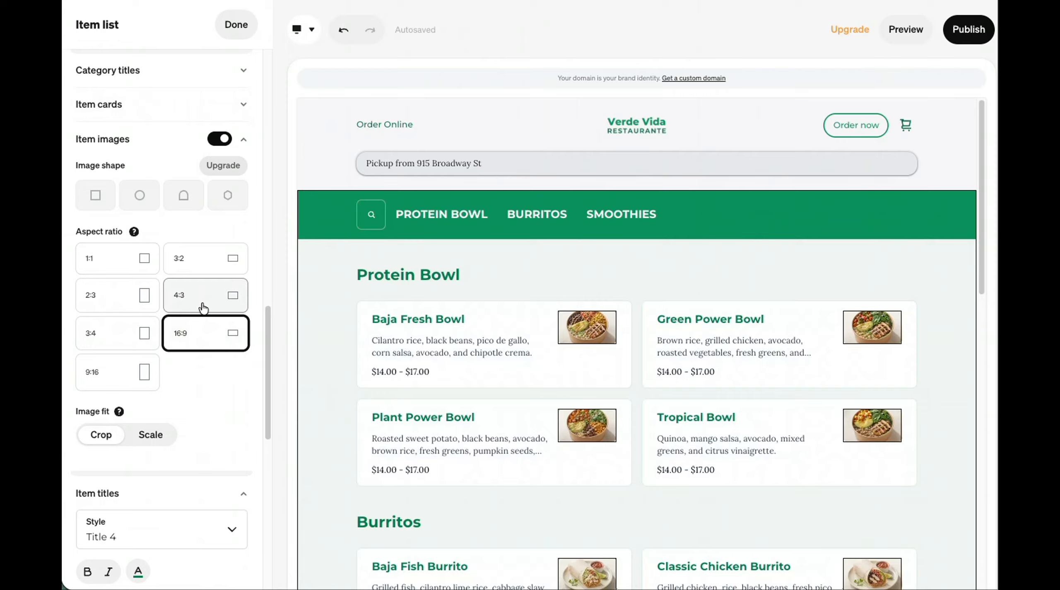
left_click(199, 301)
left_click(196, 266)
left_click(122, 262)
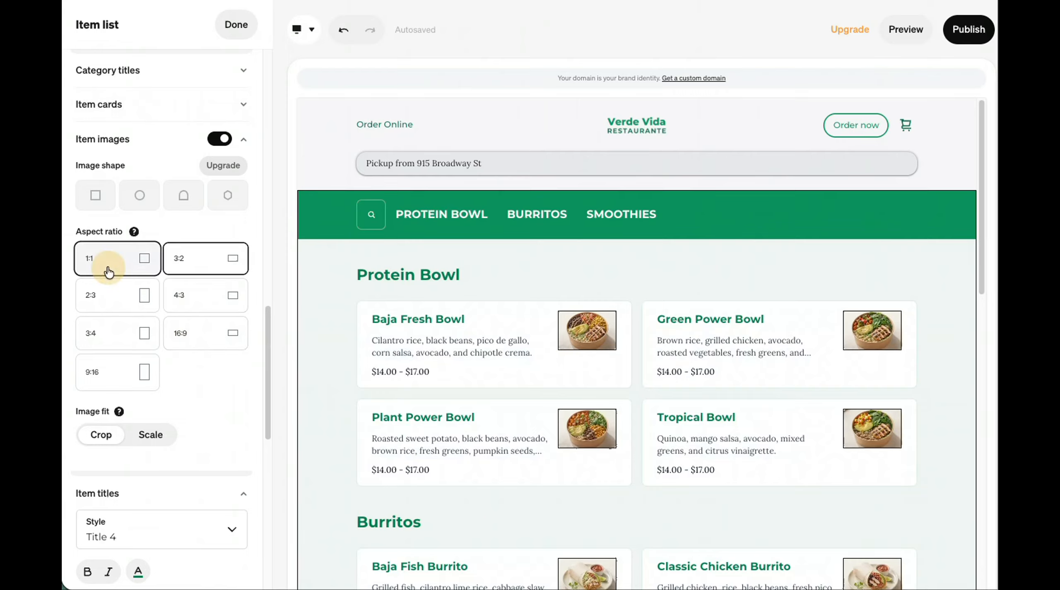
left_click(130, 310)
left_click(123, 265)
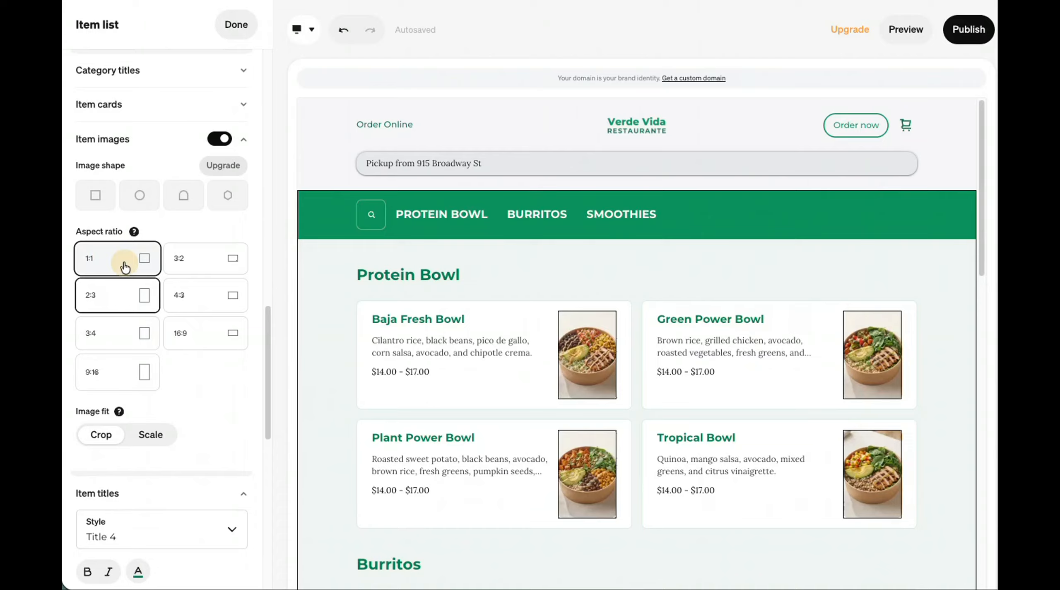
Step: Collapse the item image settings, look over the other item list settings, and finish editing the section
scroll(198, 428, "down", 2)
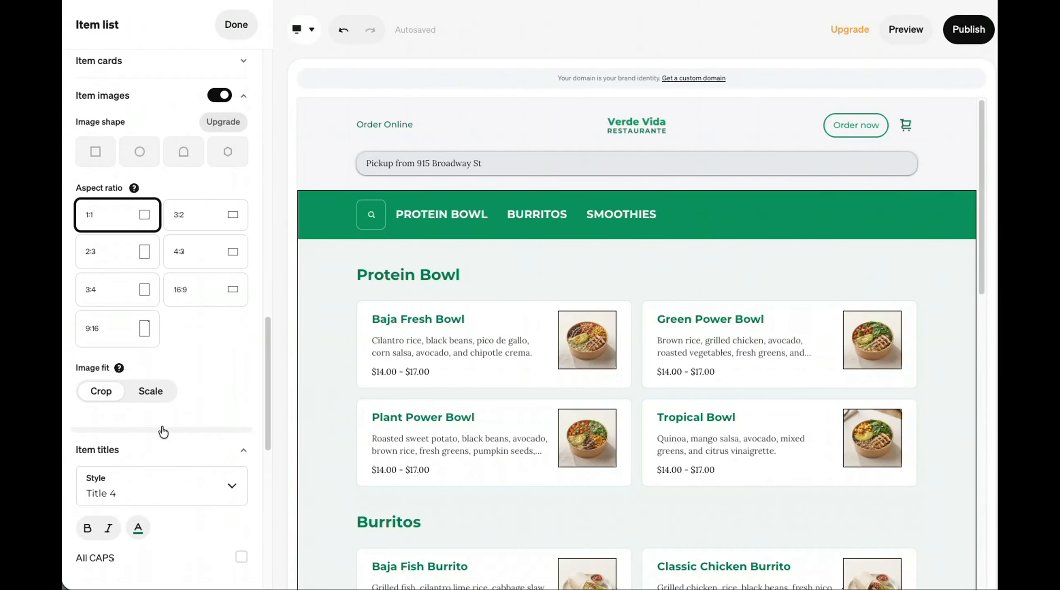
scroll(161, 430, "down", 4)
scroll(162, 432, "up", 10)
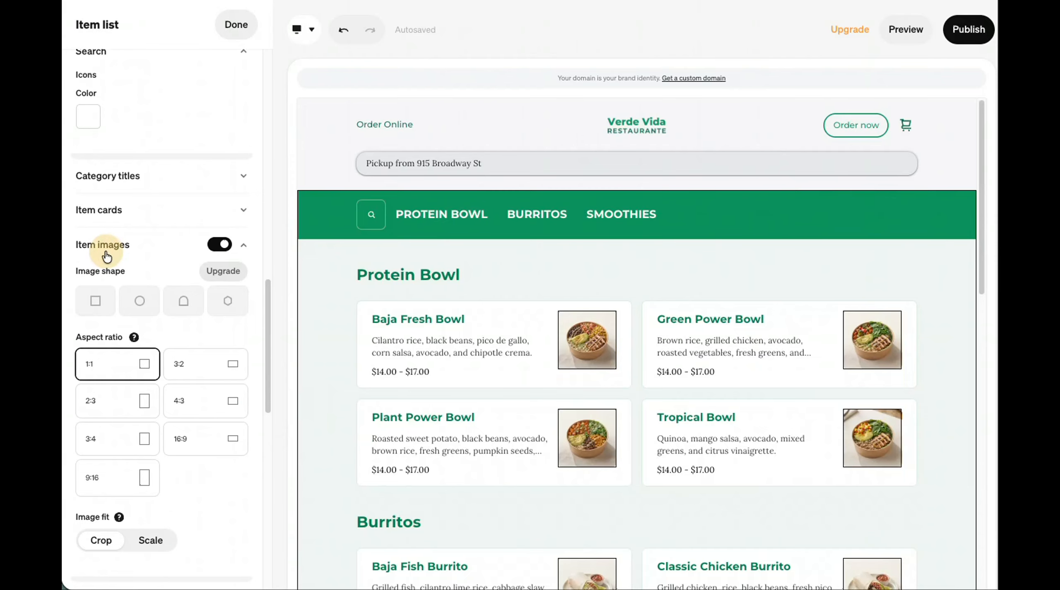
left_click(104, 245)
scroll(178, 426, "down", 5)
scroll(183, 426, "down", 3)
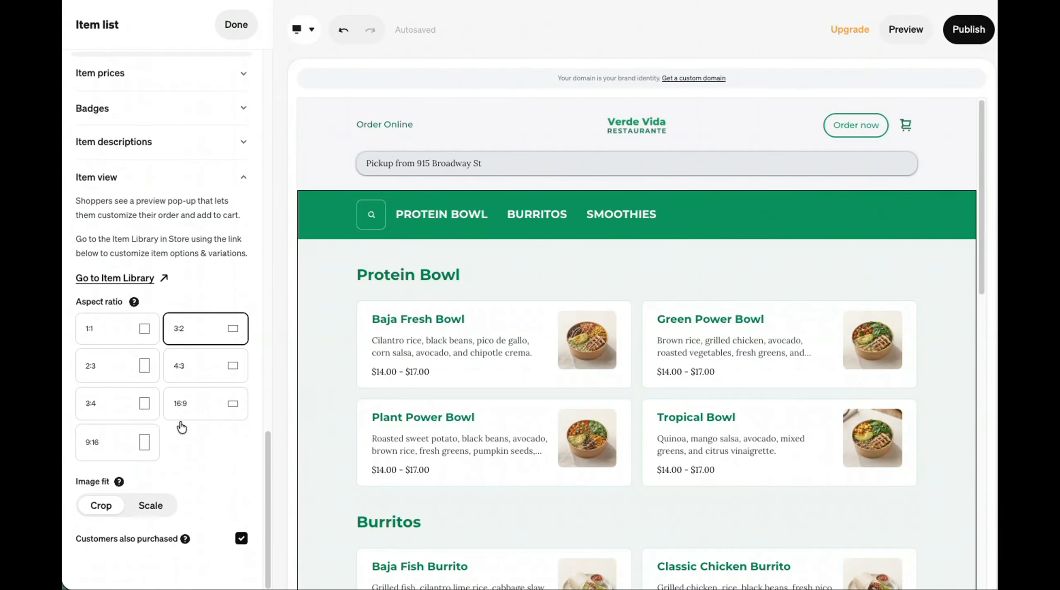
scroll(180, 426, "up", 12)
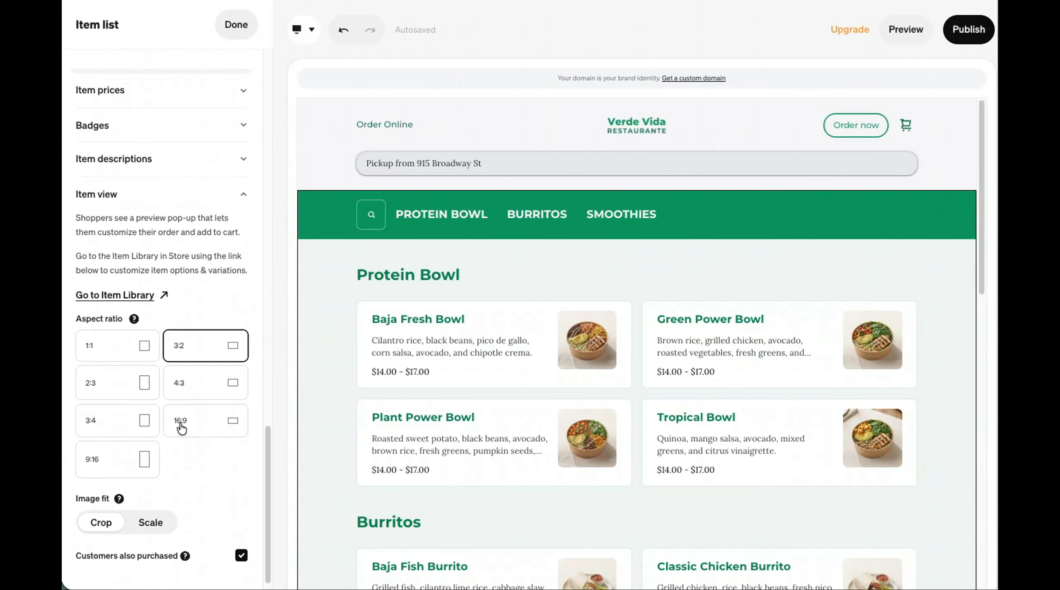
left_click(243, 25)
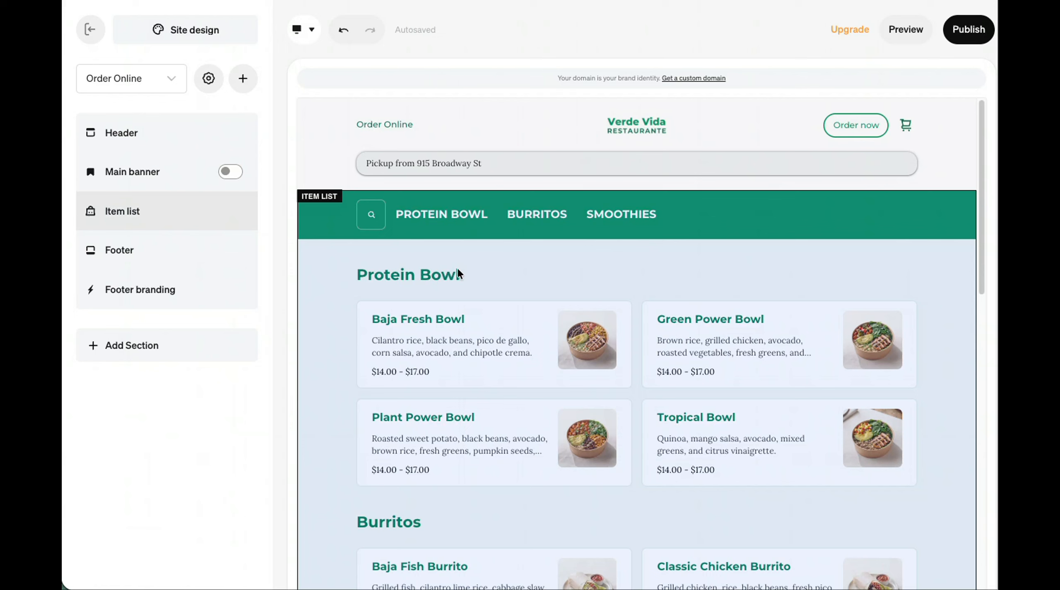
Step: Compare the category, two-column text and centered menu layouts for the item list, and apply the photo grid layout for menus with photos
left_click(458, 269)
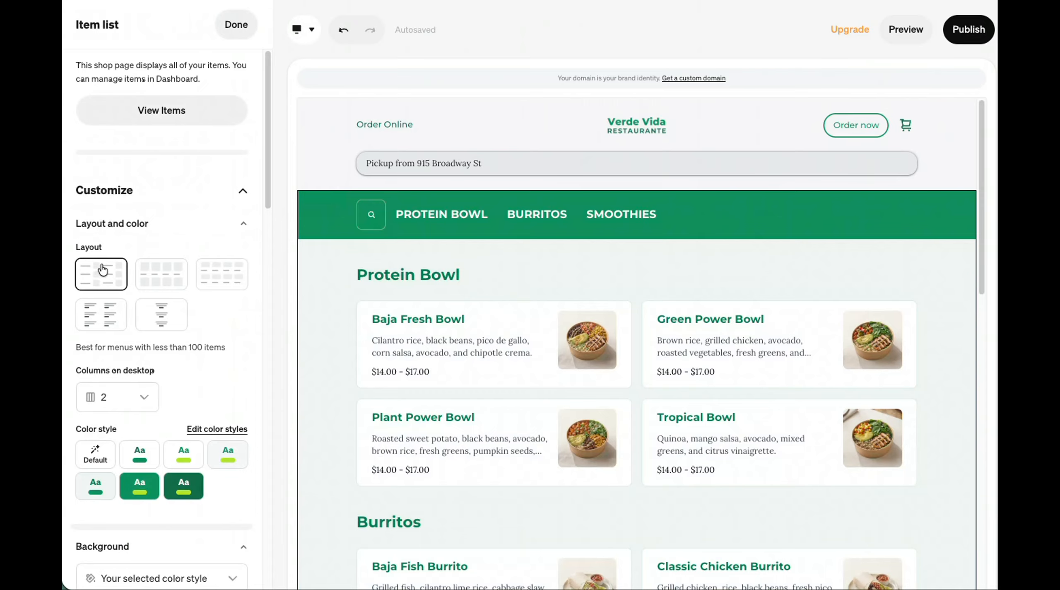
left_click(157, 281)
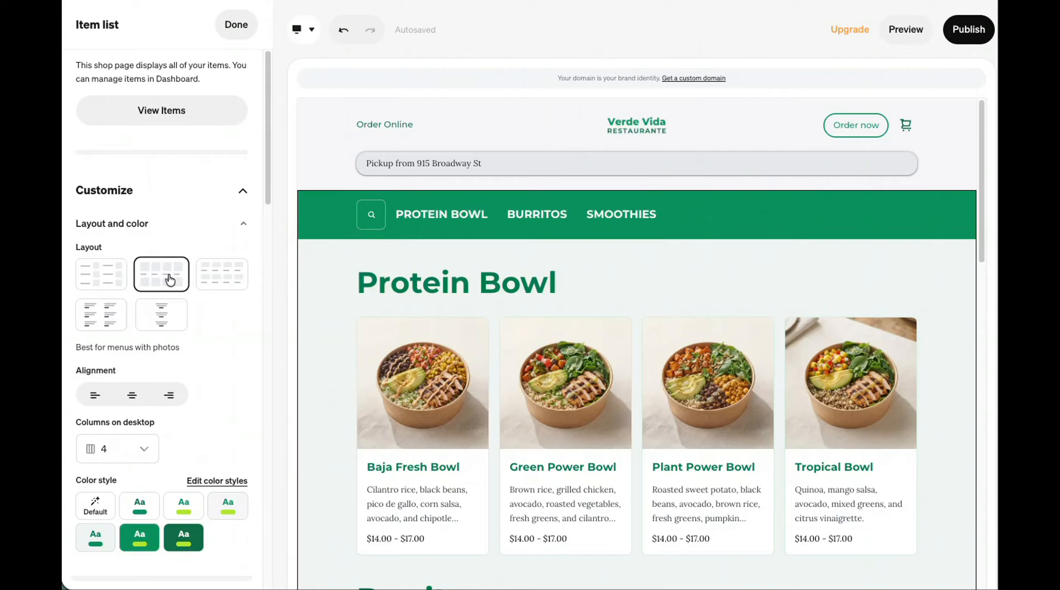
left_click(205, 273)
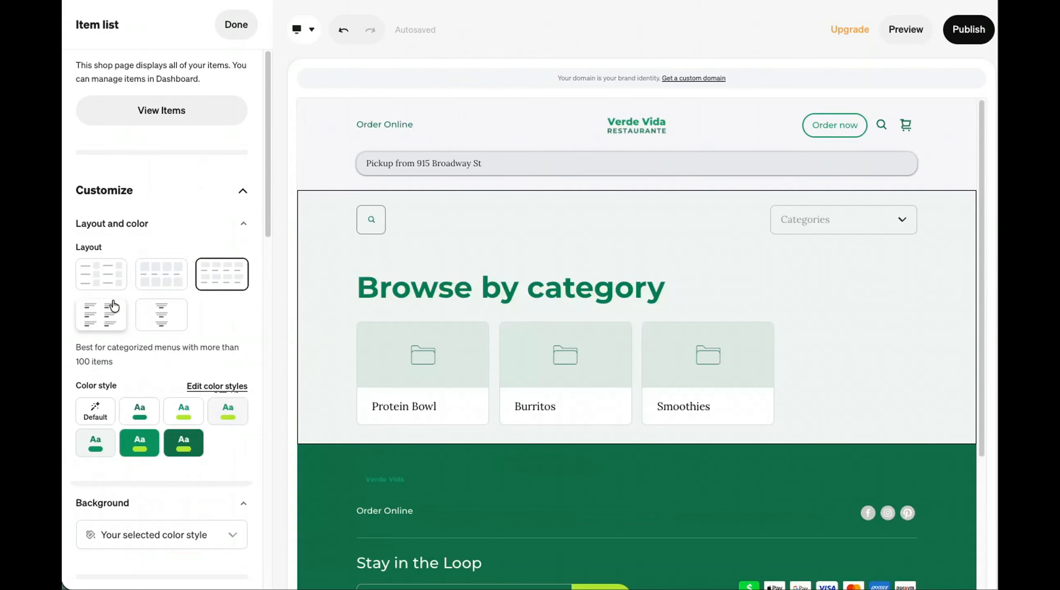
left_click(105, 310)
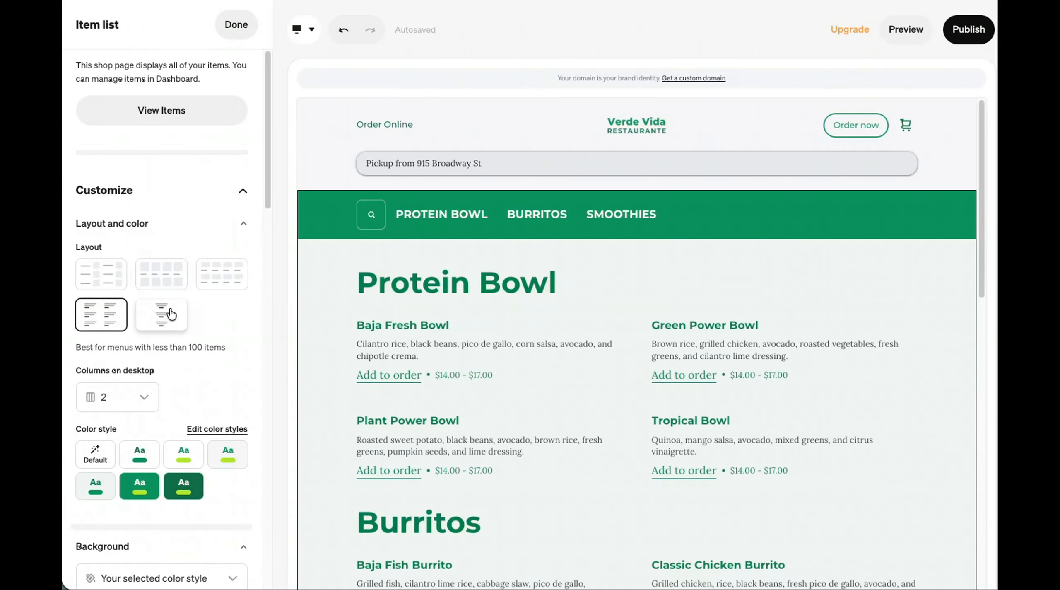
left_click(162, 319)
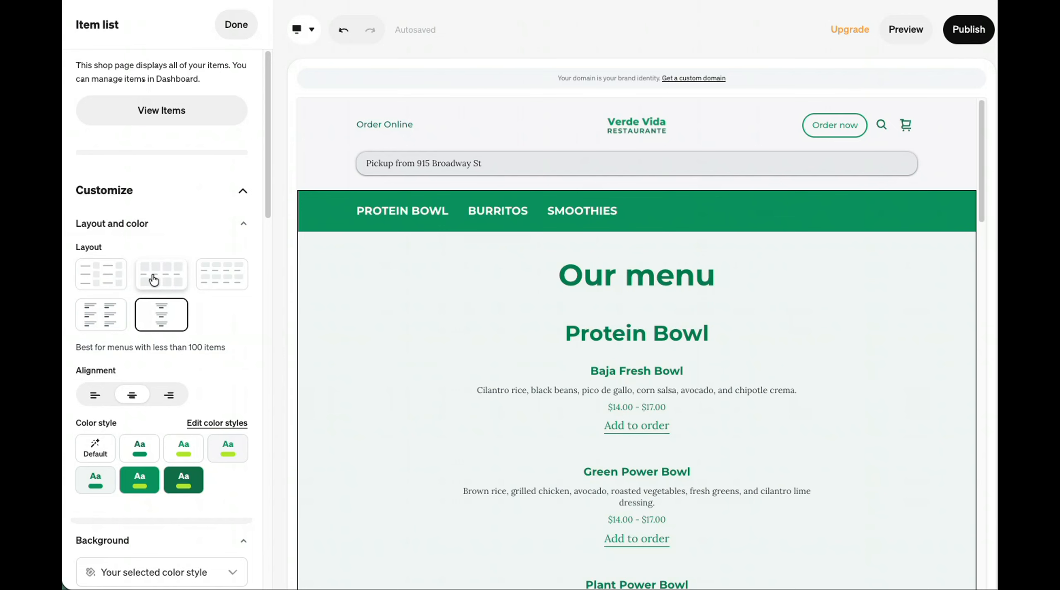
left_click(153, 279)
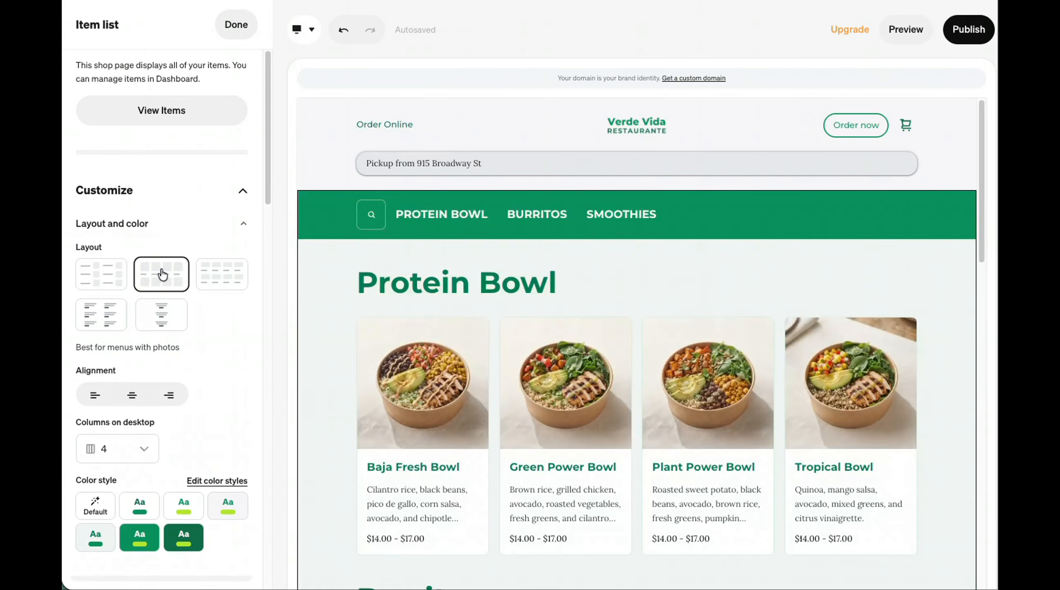
Step: Left-align the item list after trying centered alignment, and keep 4 columns on desktop after trying 3
scroll(137, 458, "down", 2)
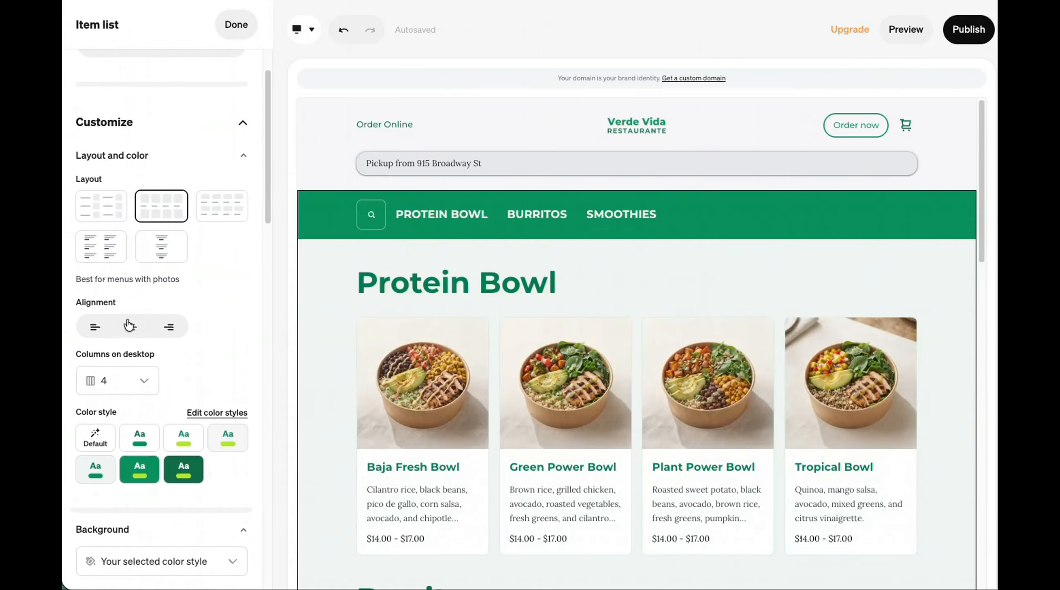
left_click(130, 326)
left_click(95, 328)
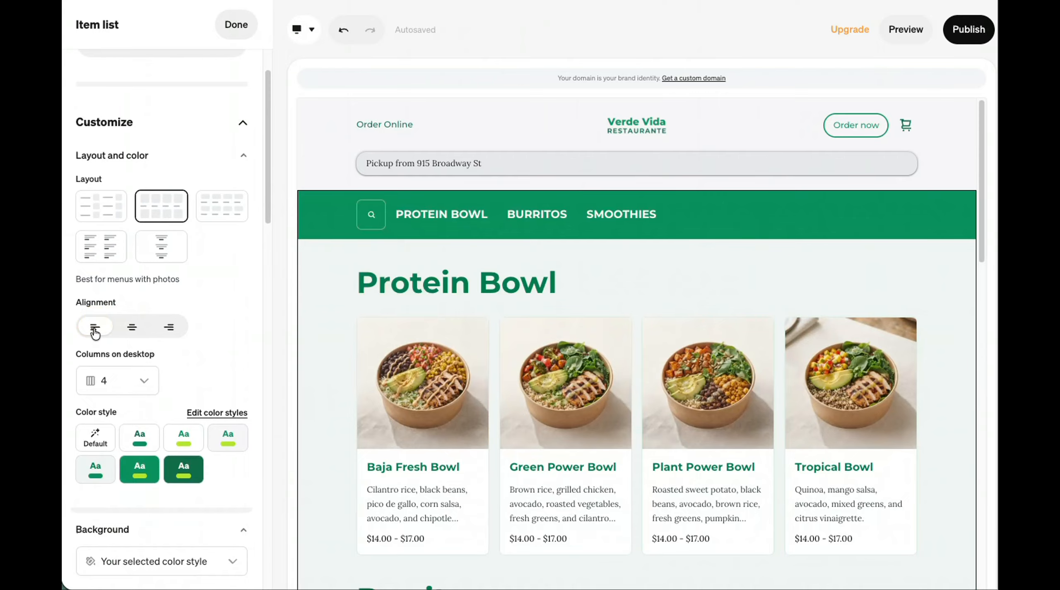
left_click(118, 381)
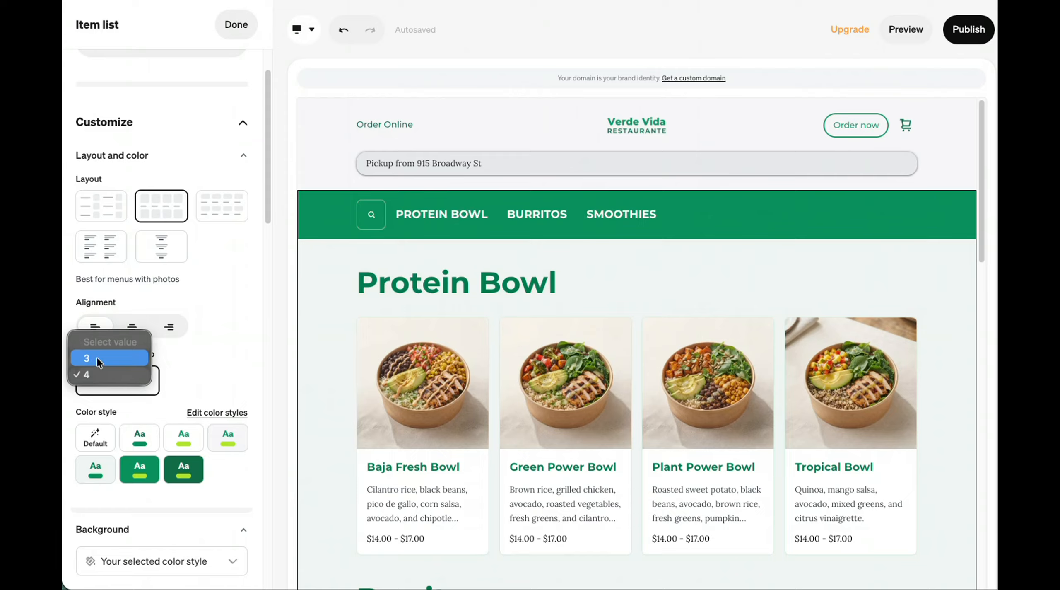
left_click(96, 357)
left_click(122, 380)
left_click(121, 391)
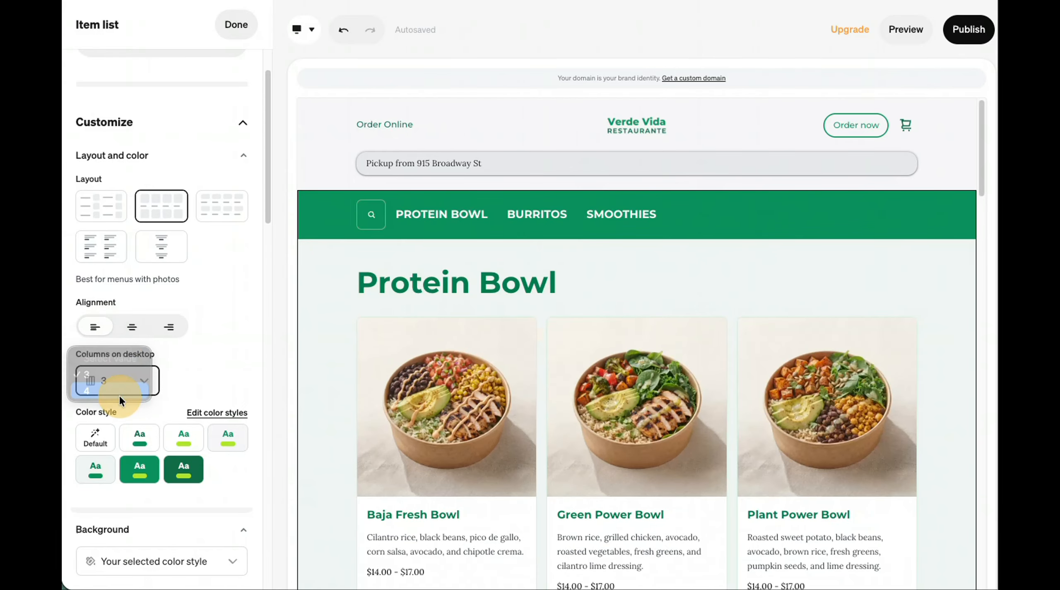
Step: Review the item list's color, category menu, search and item settings for the photo grid layout, and close the section
scroll(132, 379, "down", 3)
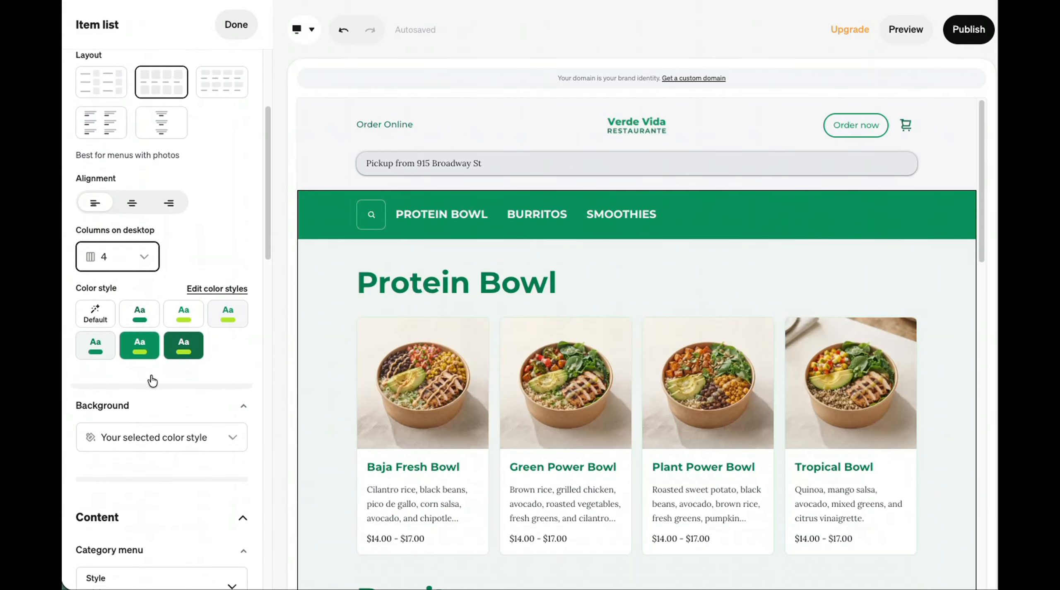
scroll(153, 380, "down", 7)
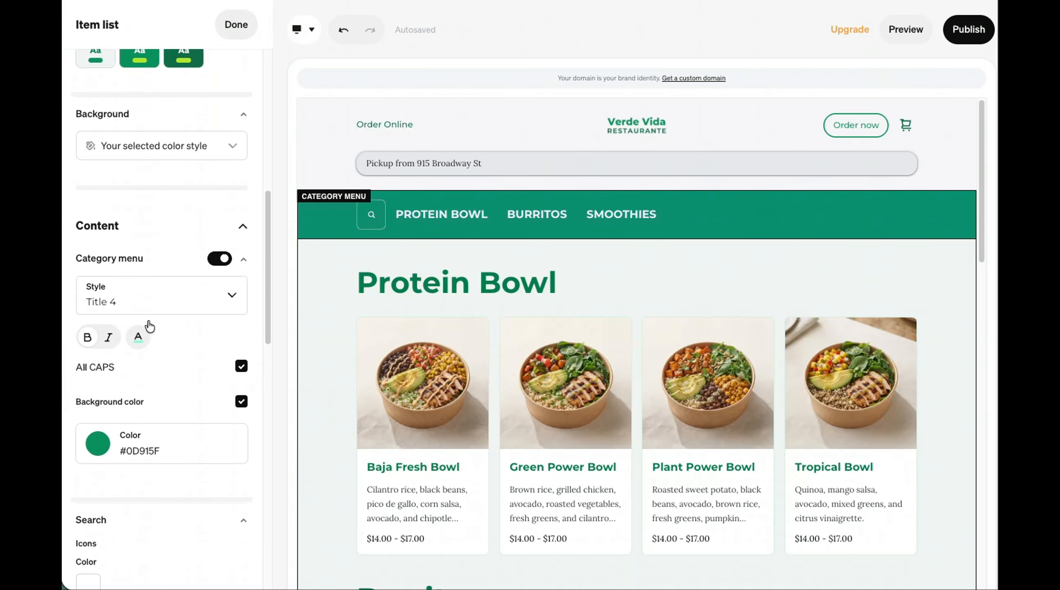
scroll(162, 343, "down", 3)
scroll(153, 356, "down", 6)
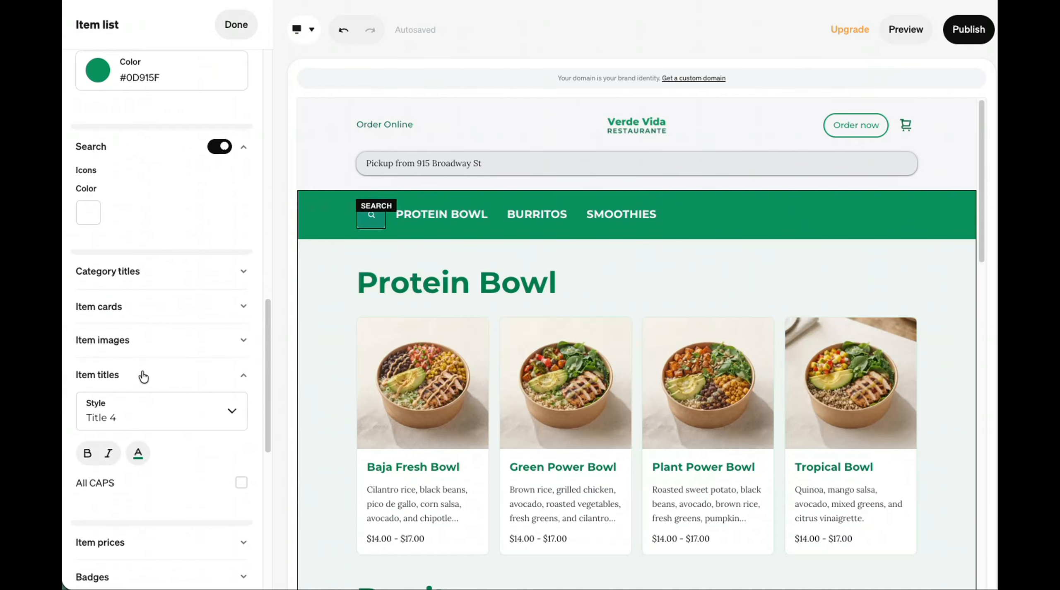
scroll(144, 374, "down", 8)
scroll(148, 372, "up", 20)
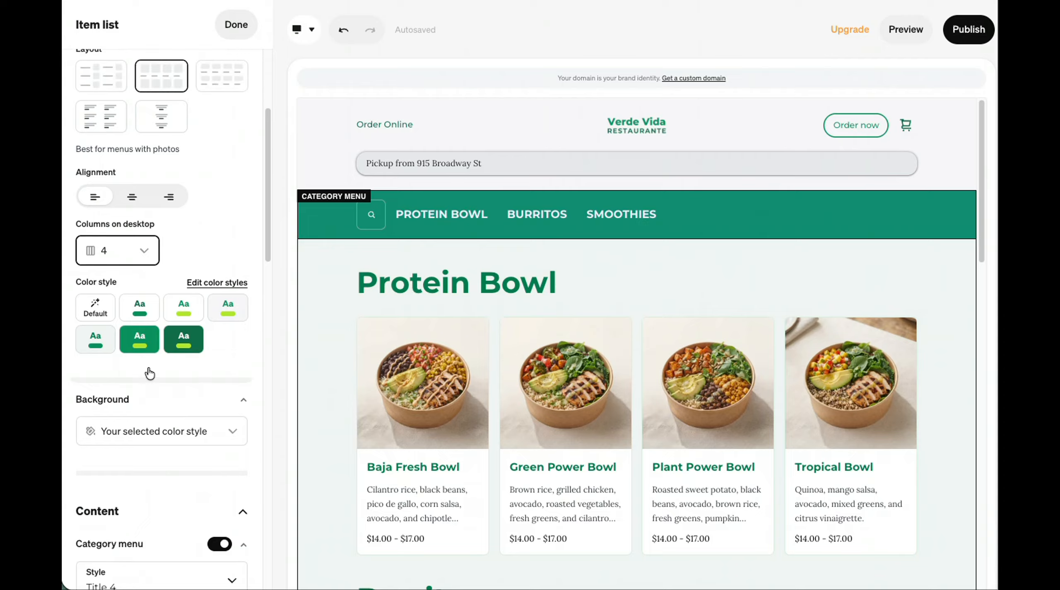
scroll(149, 374, "up", 5)
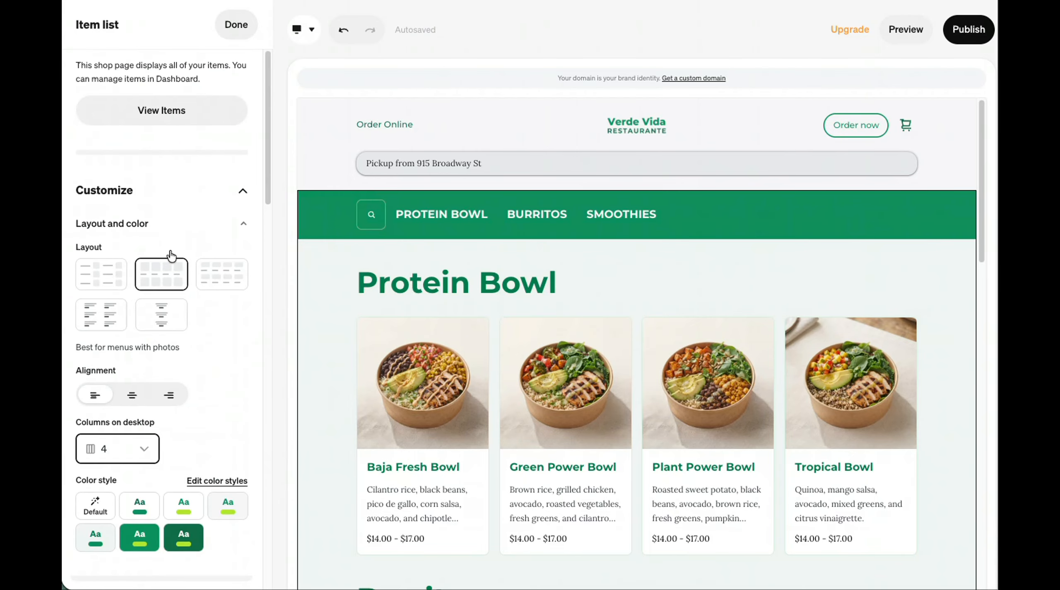
left_click(237, 24)
Step: Preview the site on desktop and look through the Protein Bowl, Burritos and Smoothies categories in the photo grid
left_click(432, 366)
left_click(903, 29)
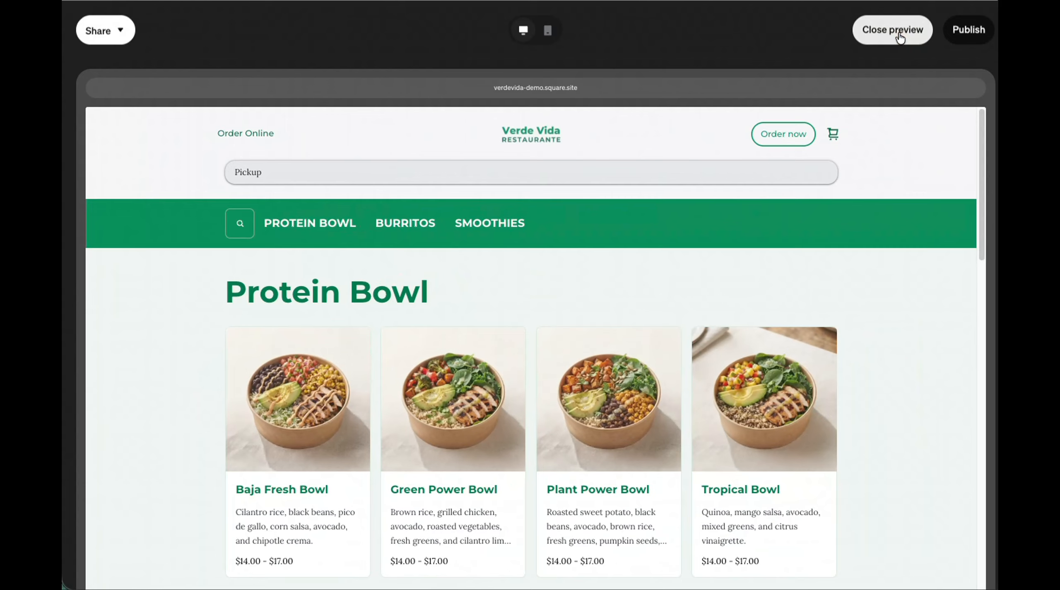
scroll(671, 293, "down", 7)
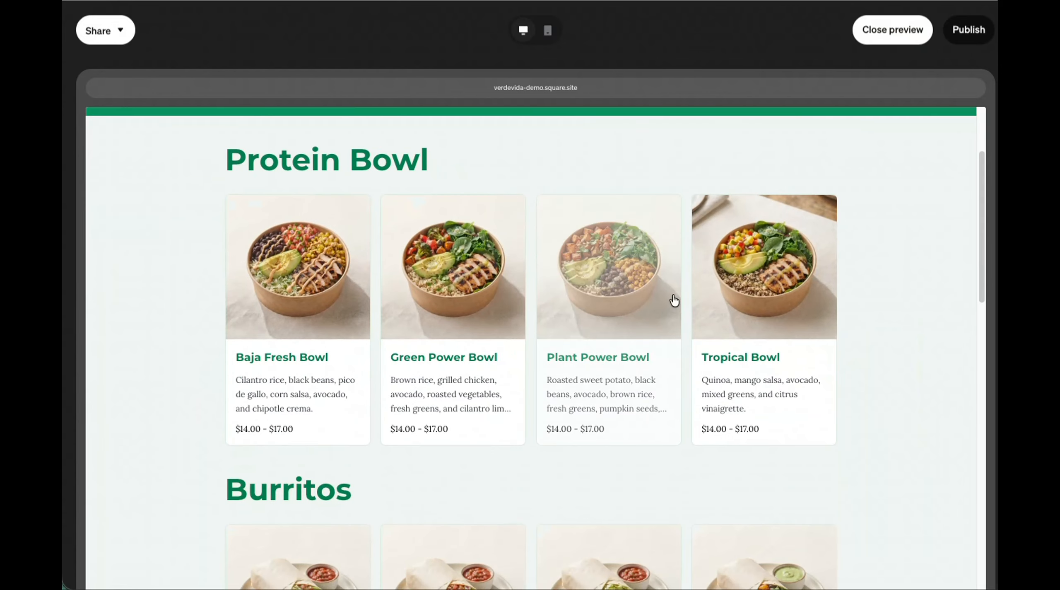
scroll(878, 344, "down", 10)
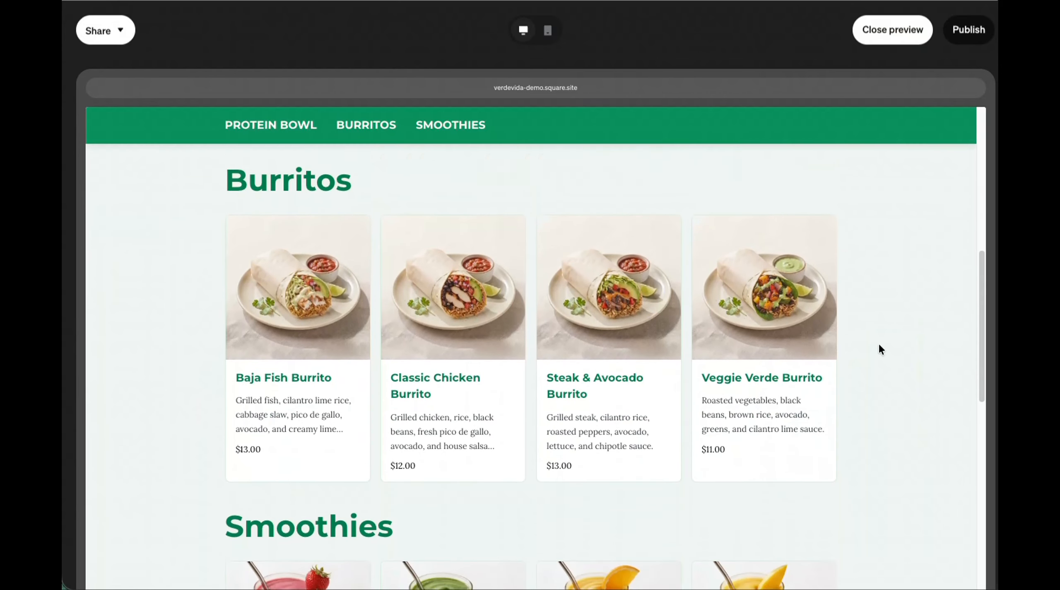
scroll(879, 348, "down", 6)
scroll(881, 345, "up", 20)
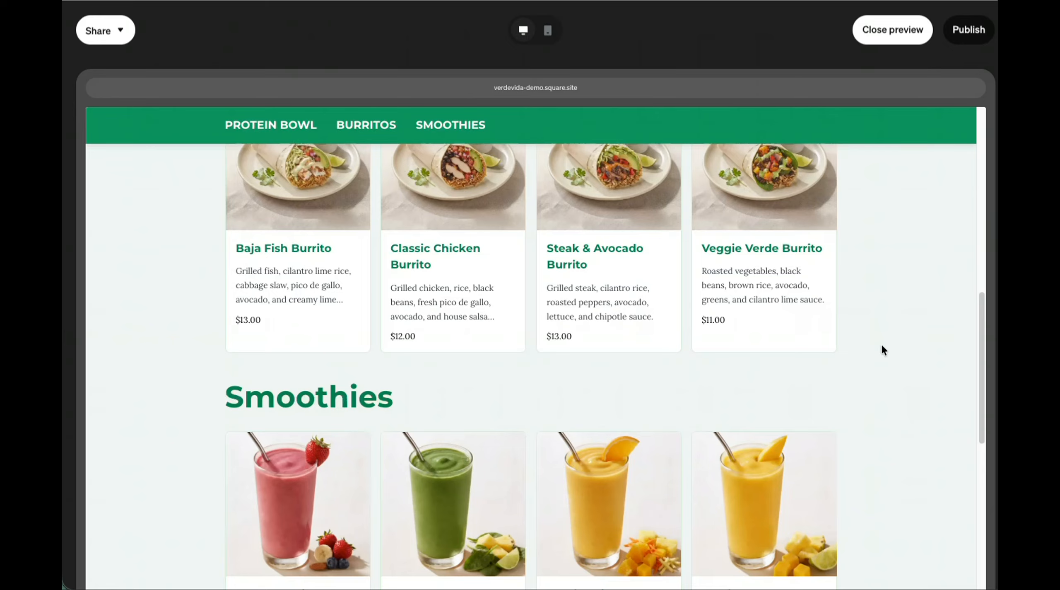